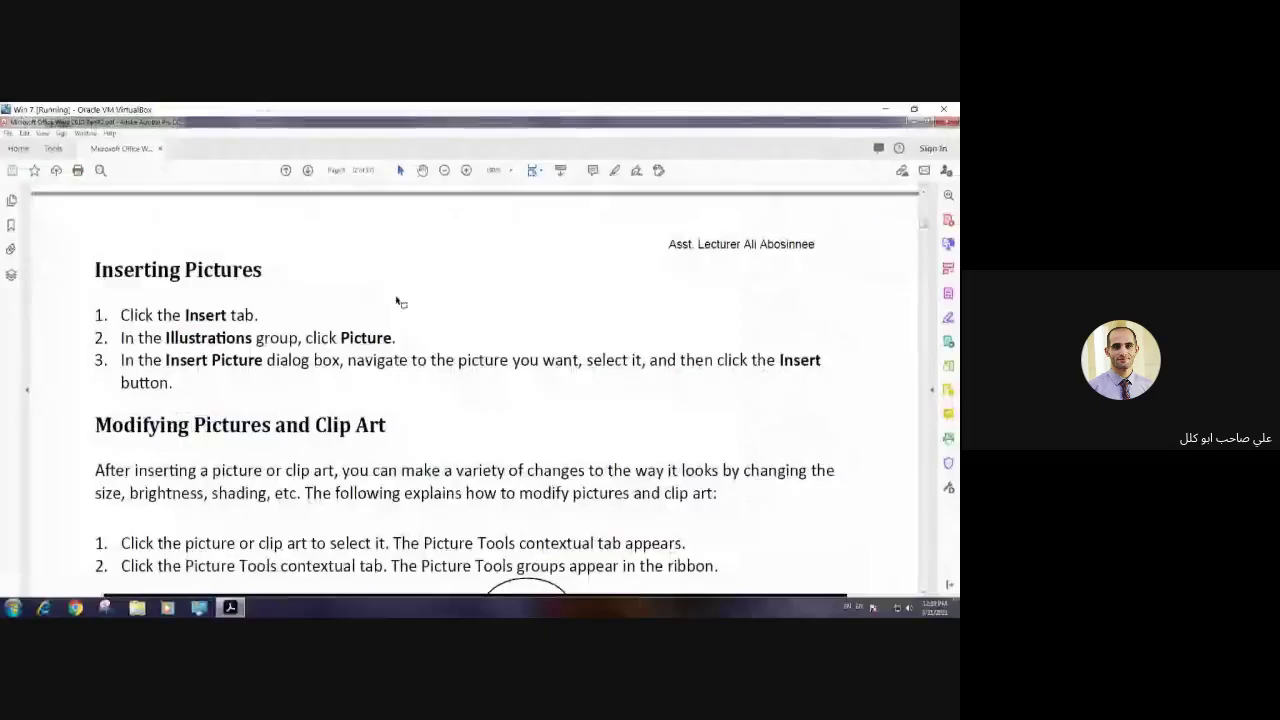
Highlight the Inserting Pictures heading, then just the word Pictures, and clear it.
scroll(397, 302, up, 1)
scroll(397, 302, up, 1)
scroll(399, 314, down, 1)
scroll(399, 314, down, 1)
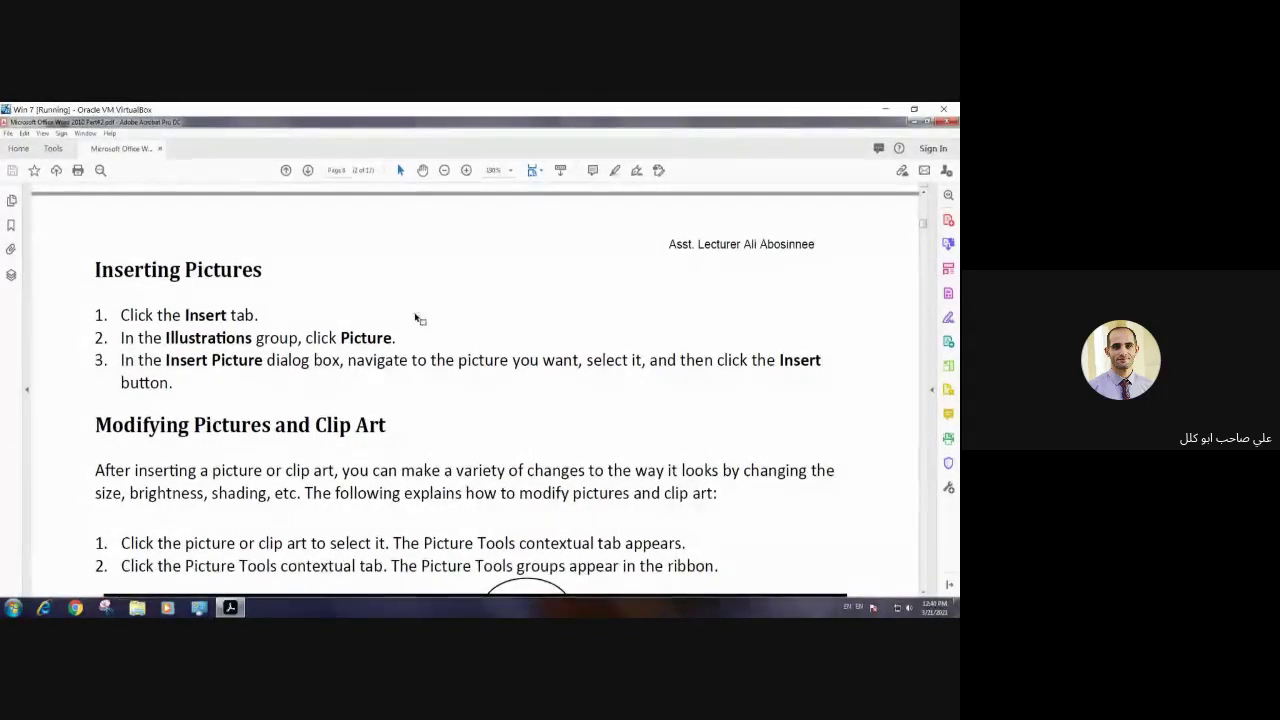
scroll(418, 316, up, 2)
scroll(418, 317, down, 2)
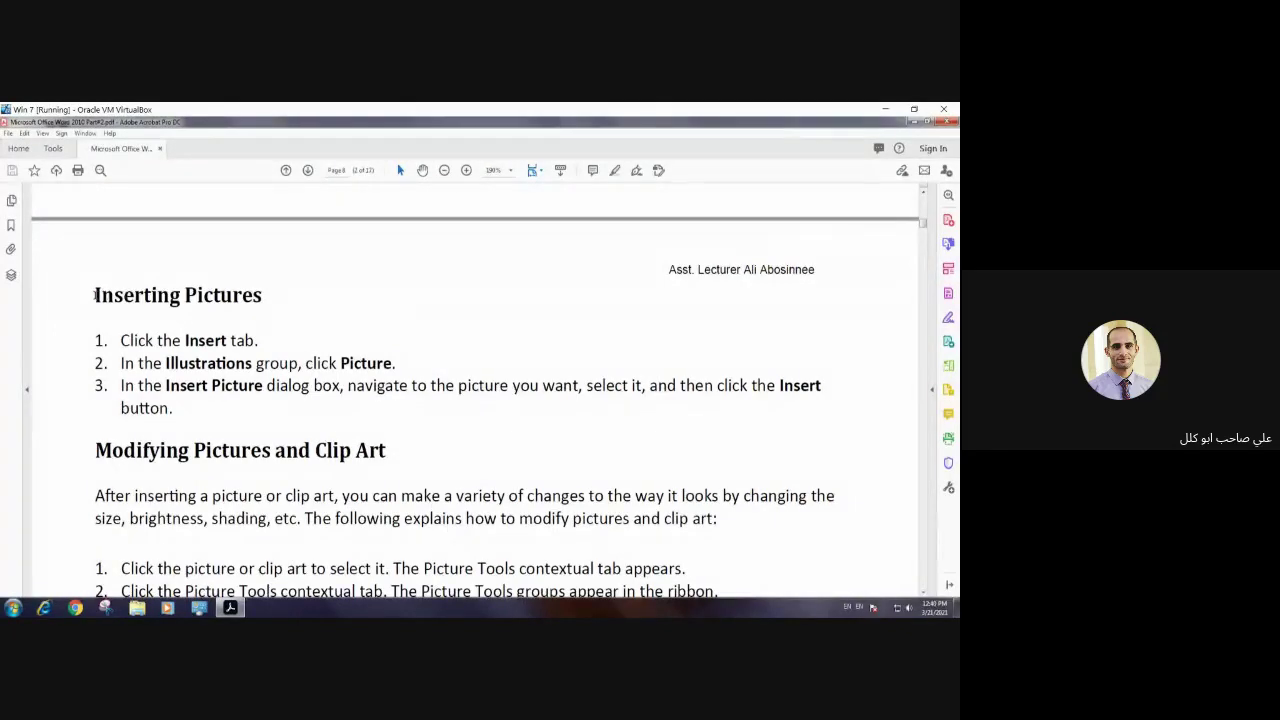
drag(95, 294, 262, 298)
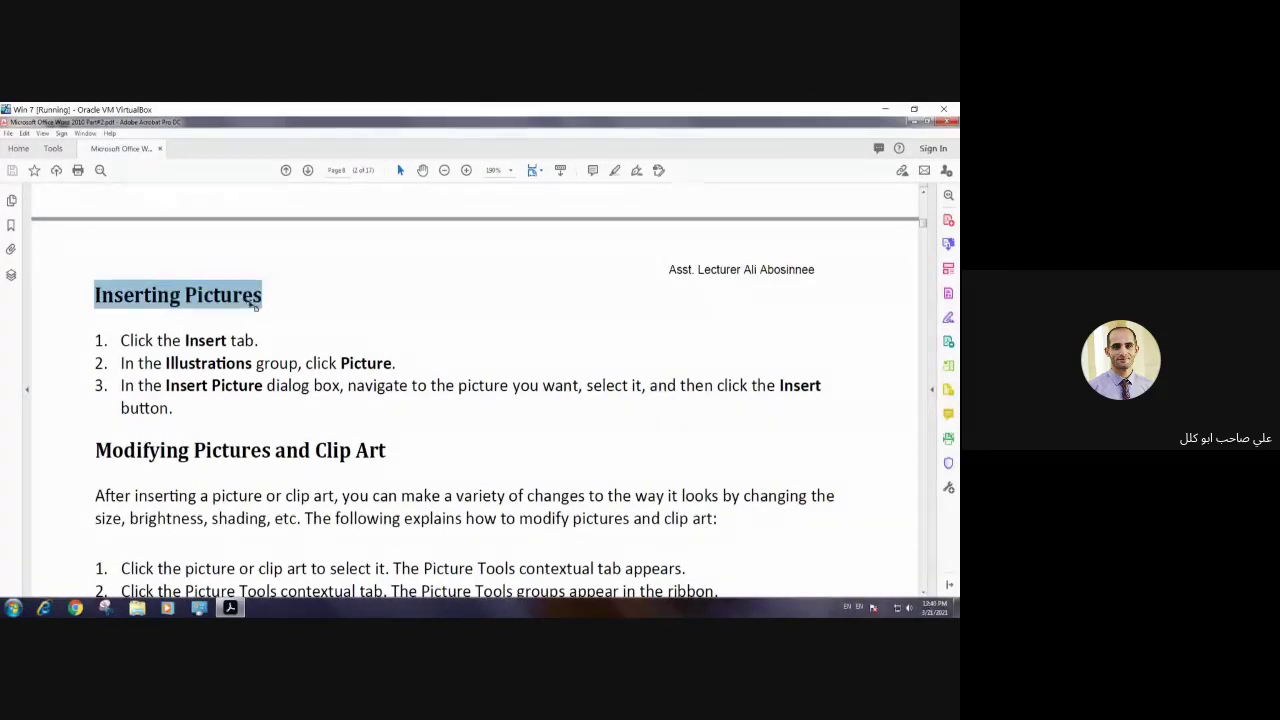
click(192, 297)
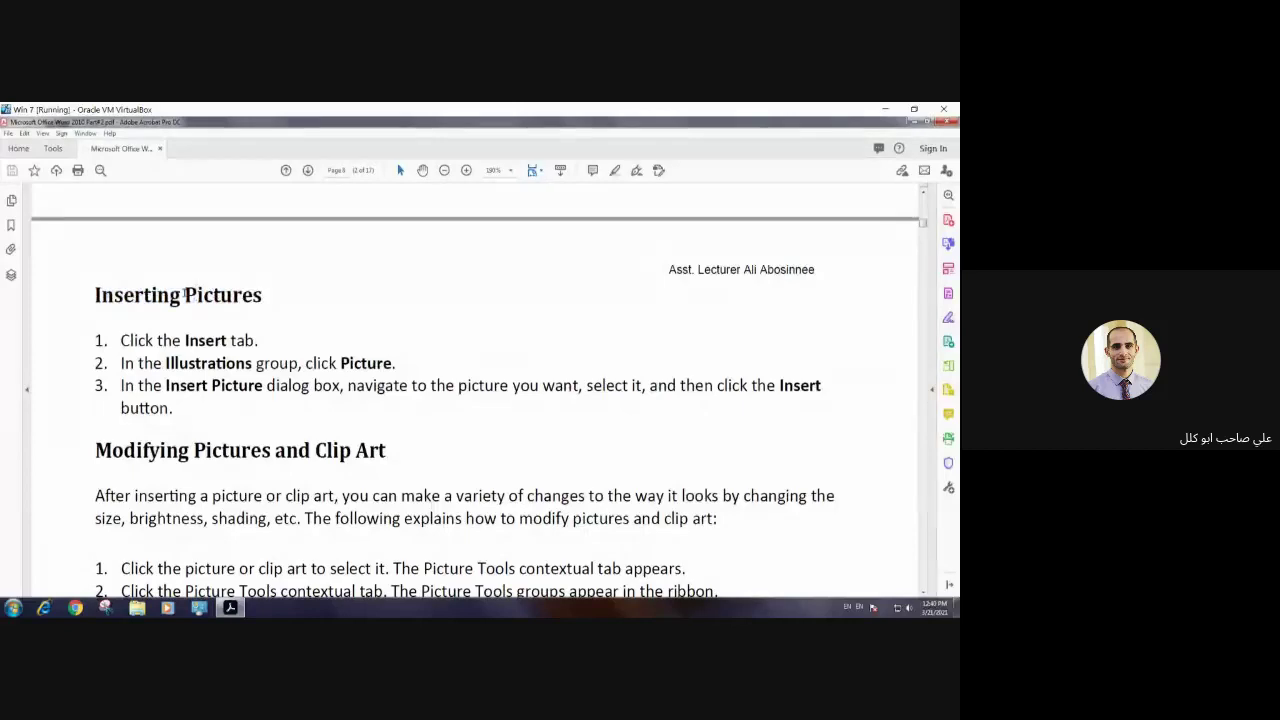
drag(93, 294, 262, 298)
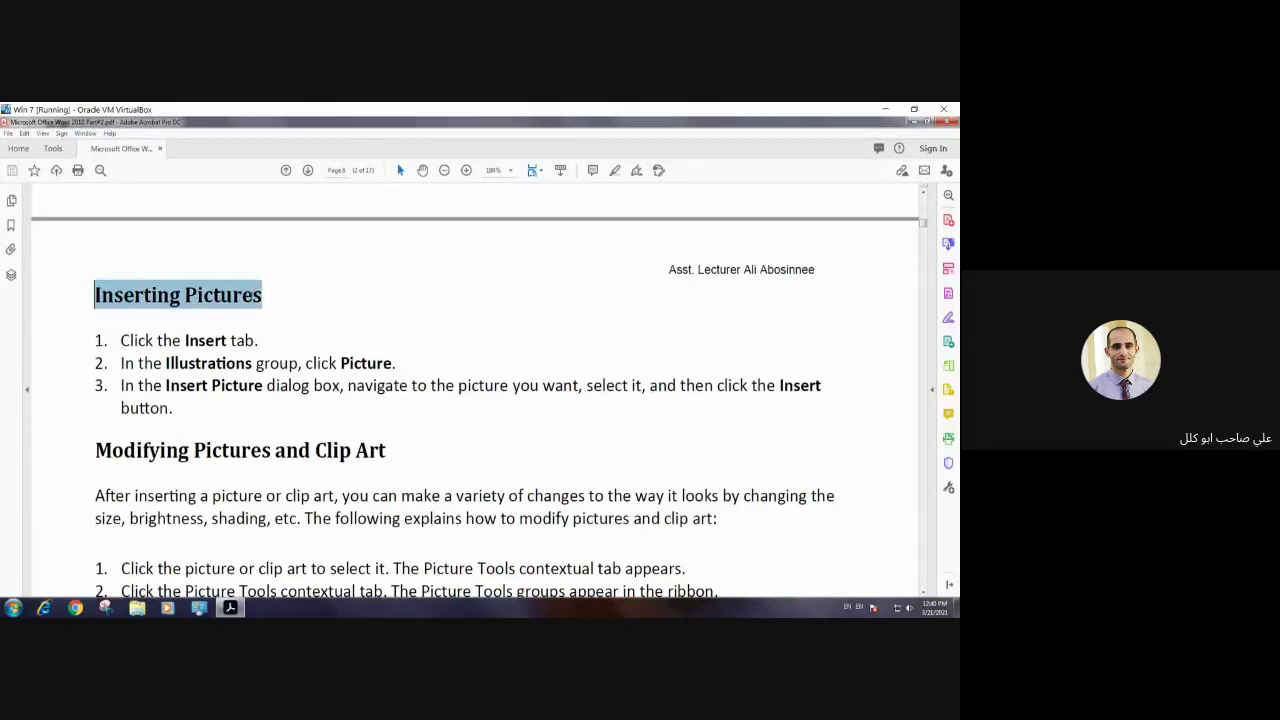
double_click(208, 300)
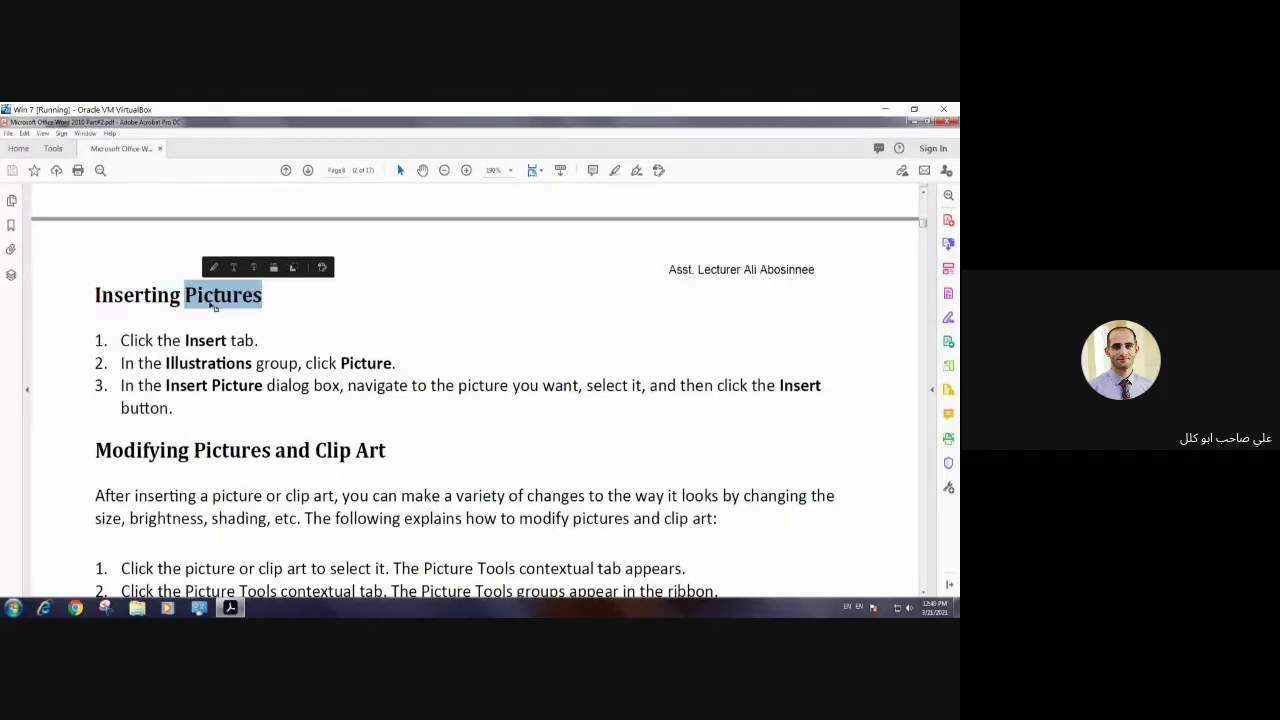
click(212, 307)
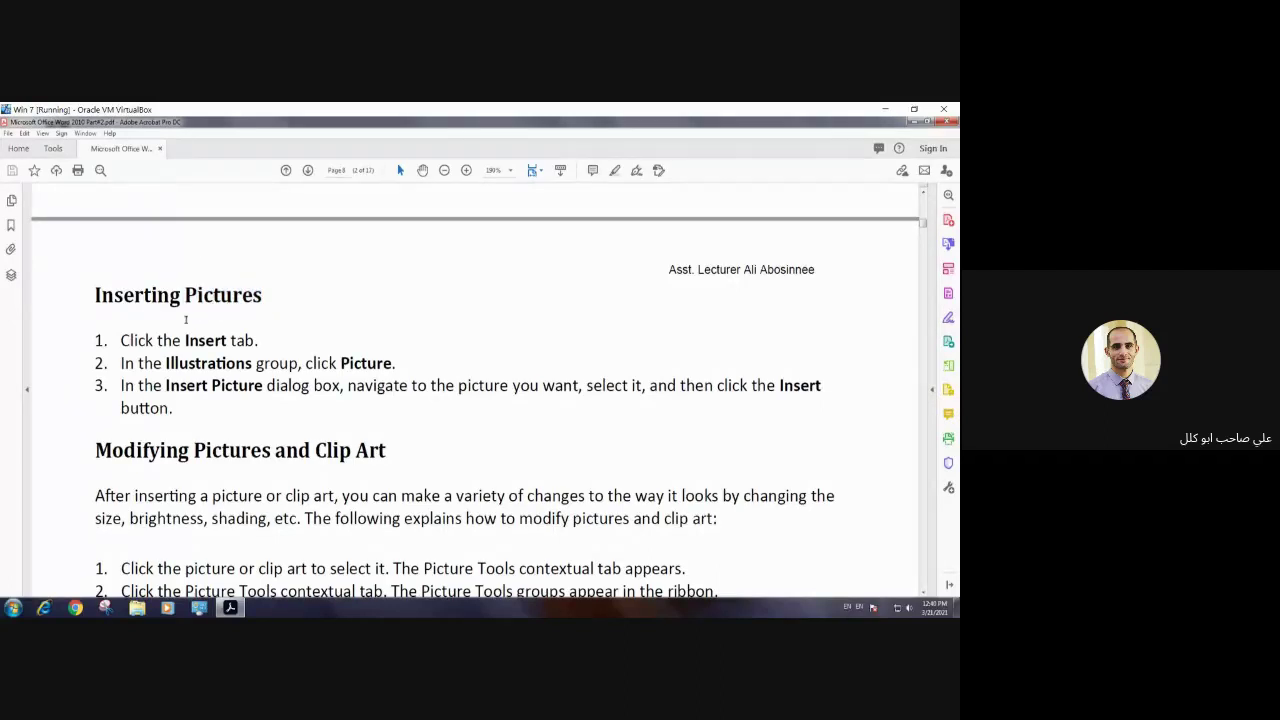
Point out 'Insert tab', 'Illustrations' and 'Insert' in Inserting Pictures steps 1–3.
drag(180, 340, 256, 341)
click(256, 341)
mouse_move(166, 363)
mouse_down()
mouse_move(394, 365)
mouse_move(338, 363)
mouse_up()
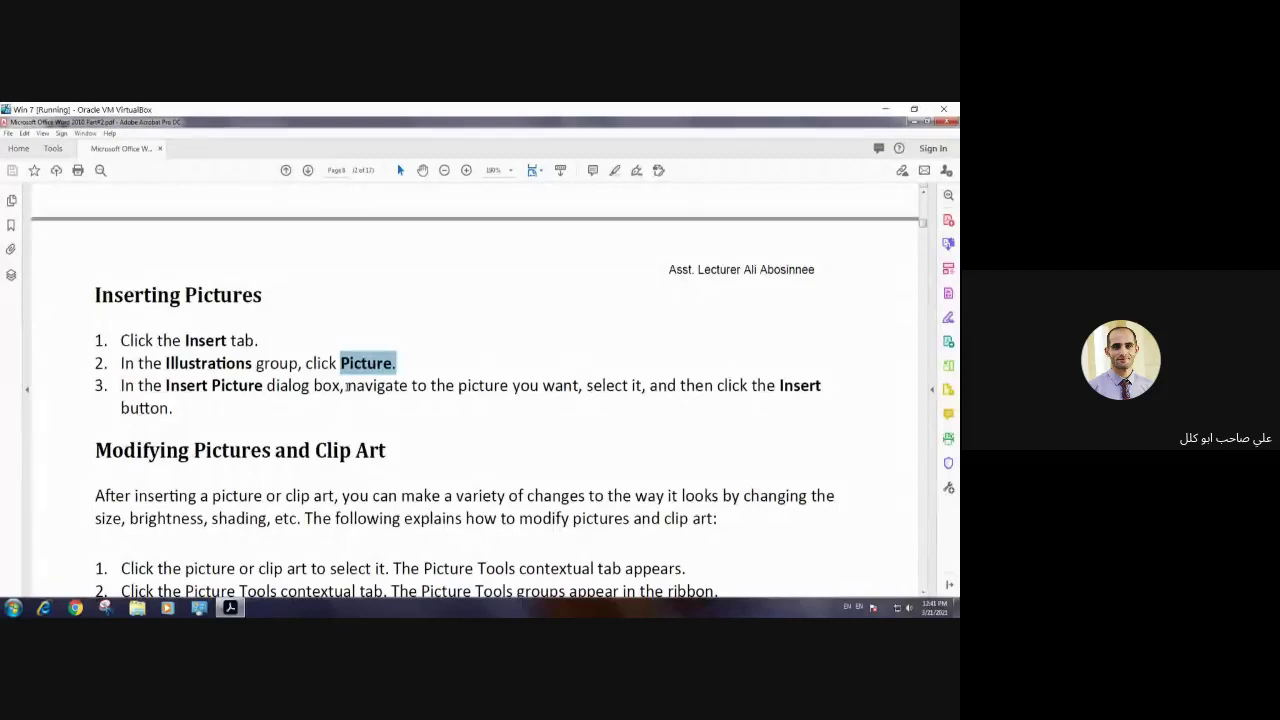
drag(779, 388, 821, 388)
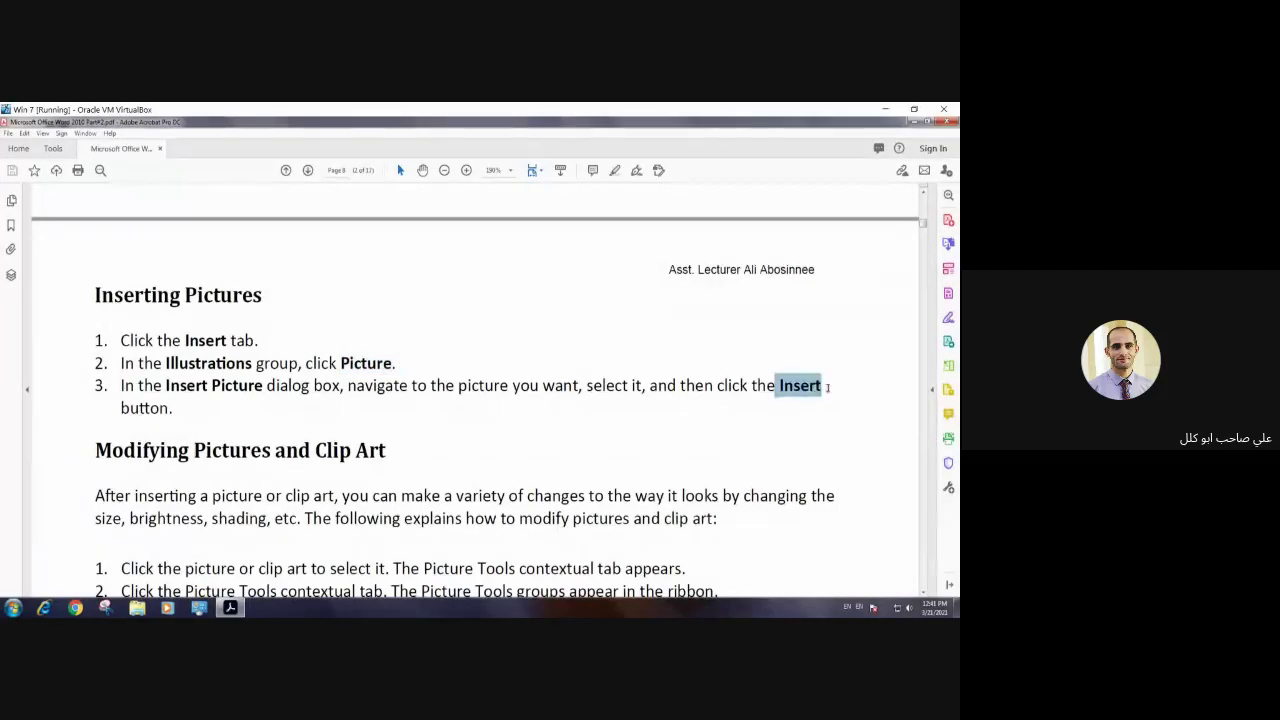
Select and clear 'contextual tab' and the Clip Art heading text.
scroll(270, 389, down, 3)
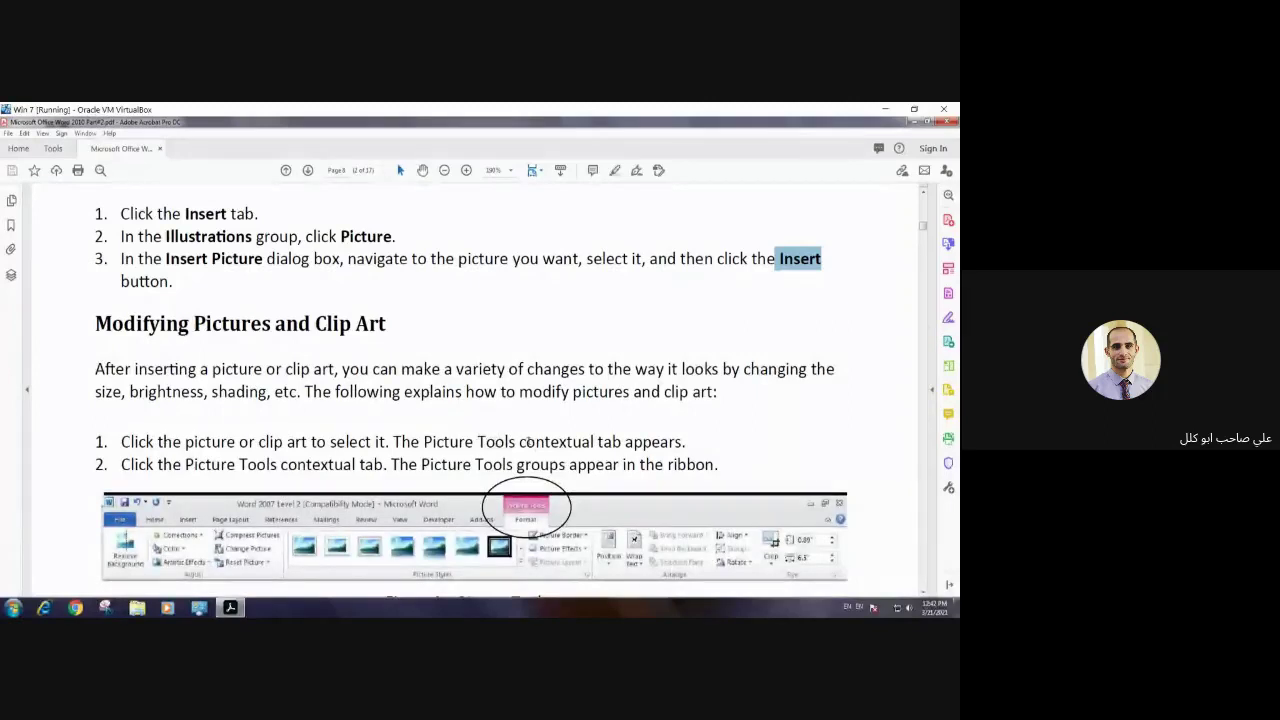
drag(518, 441, 621, 443)
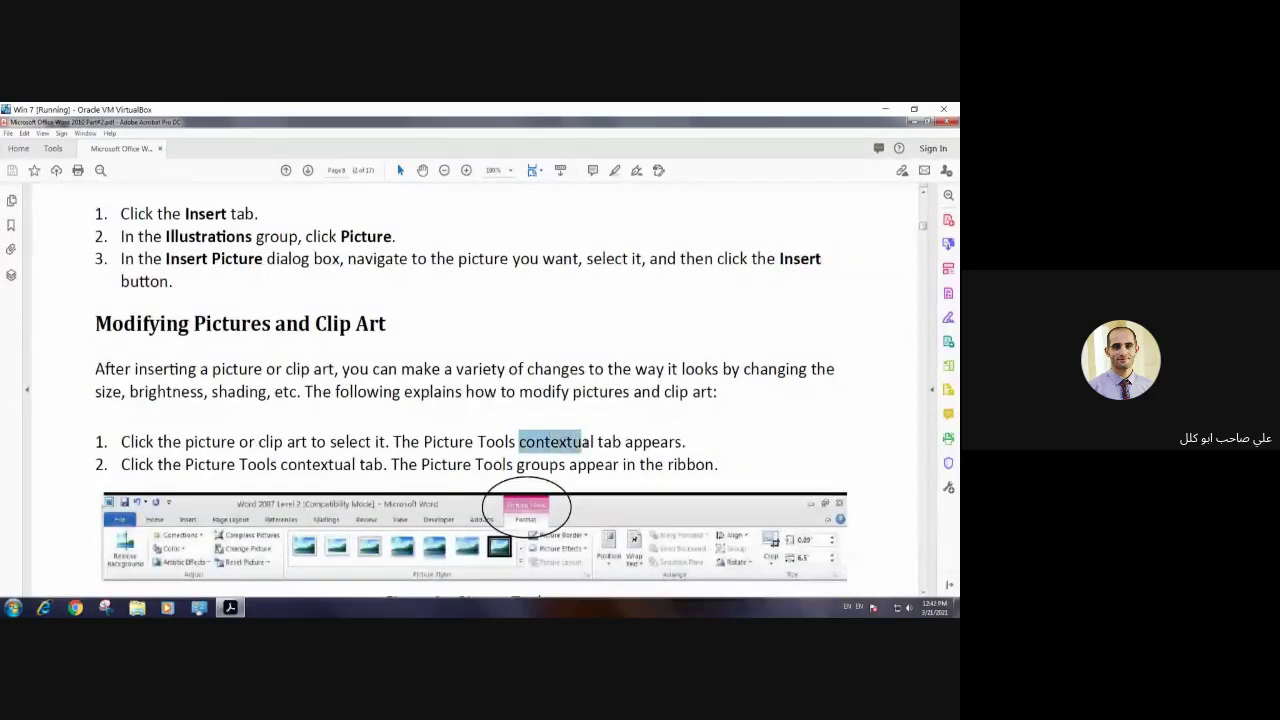
click(572, 441)
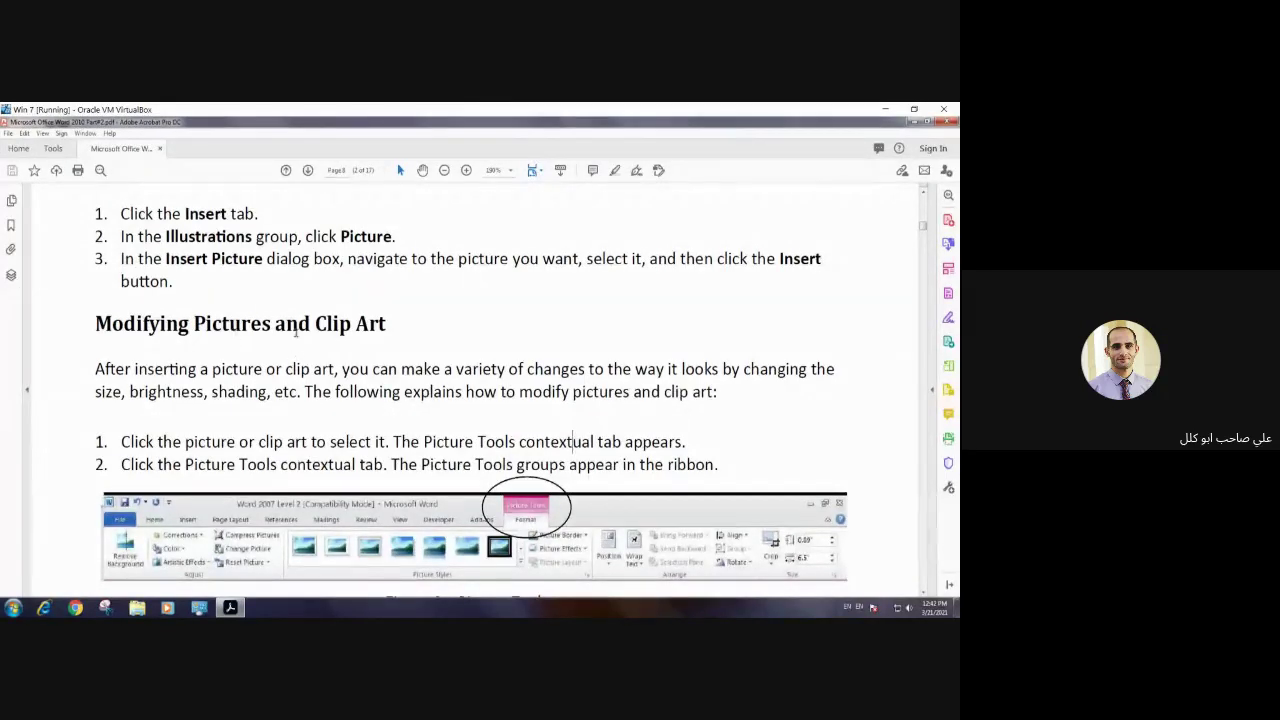
mouse_move(316, 323)
mouse_down()
mouse_move(386, 325)
mouse_move(312, 323)
mouse_up()
click(383, 344)
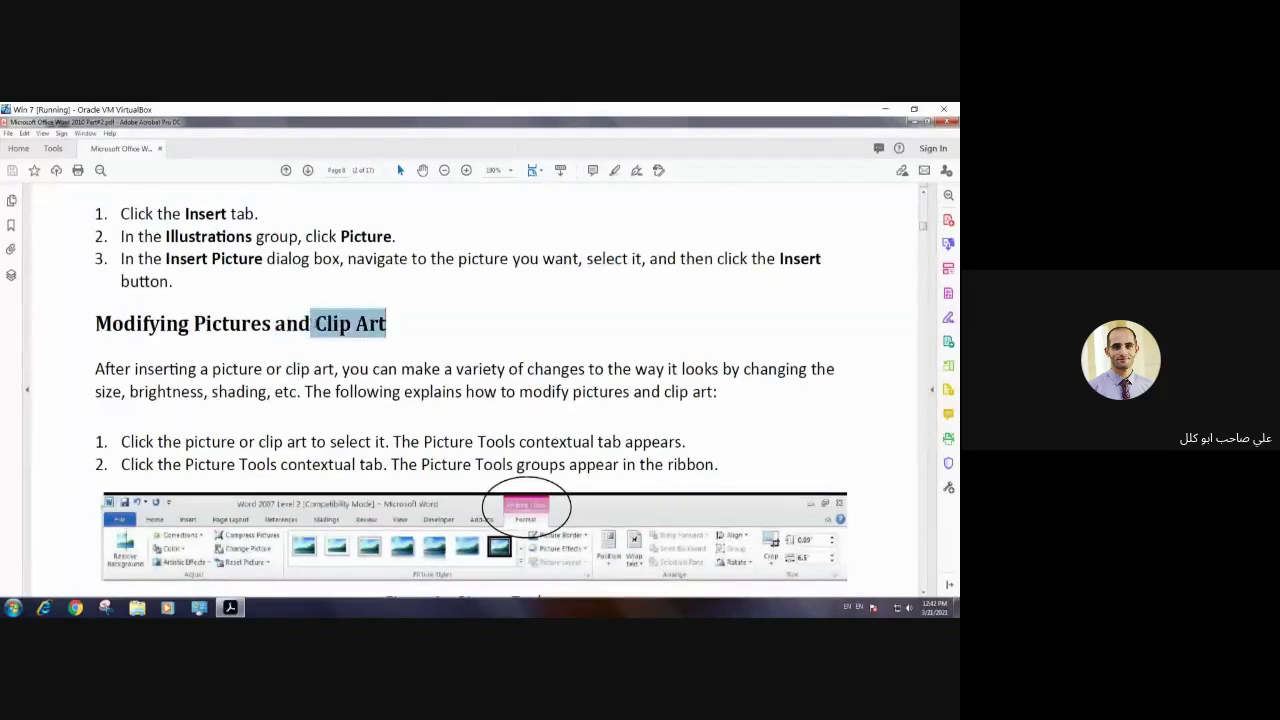
click(324, 323)
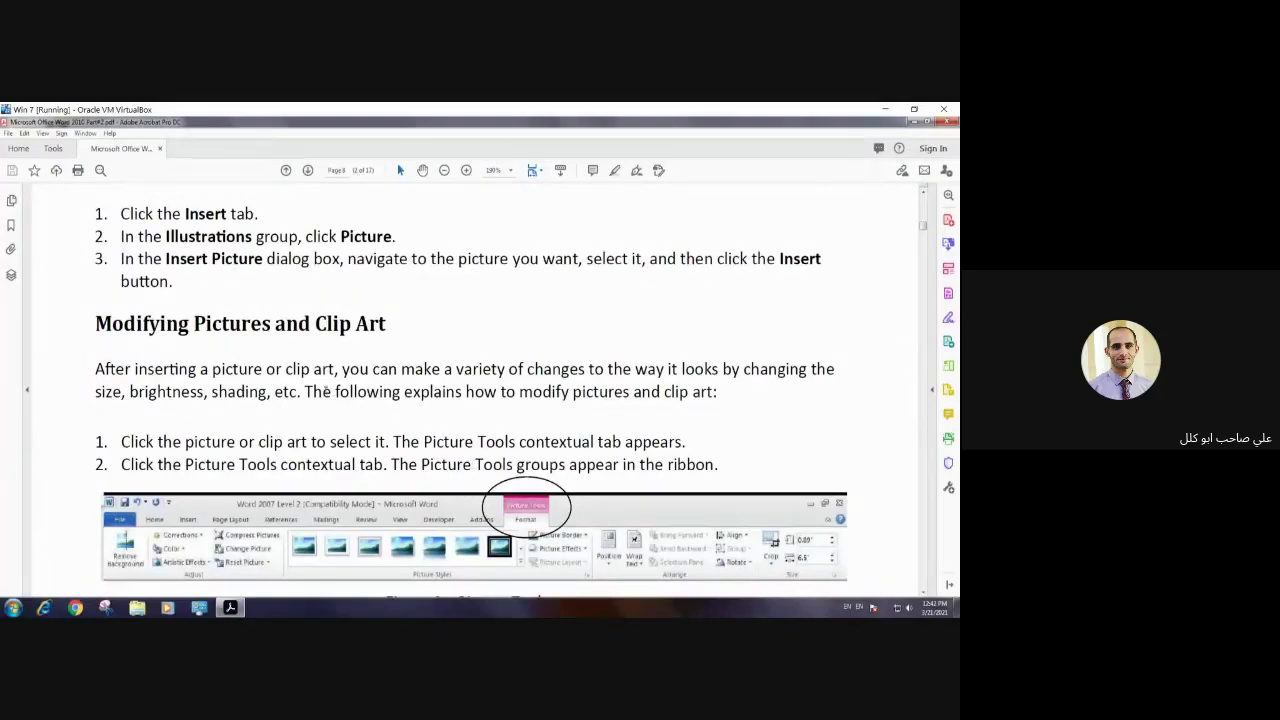
Scroll down through the Clip Art section toward Re-sizing a Picture.
scroll(322, 387, down, 1)
scroll(322, 387, down, 2)
scroll(322, 387, down, 2)
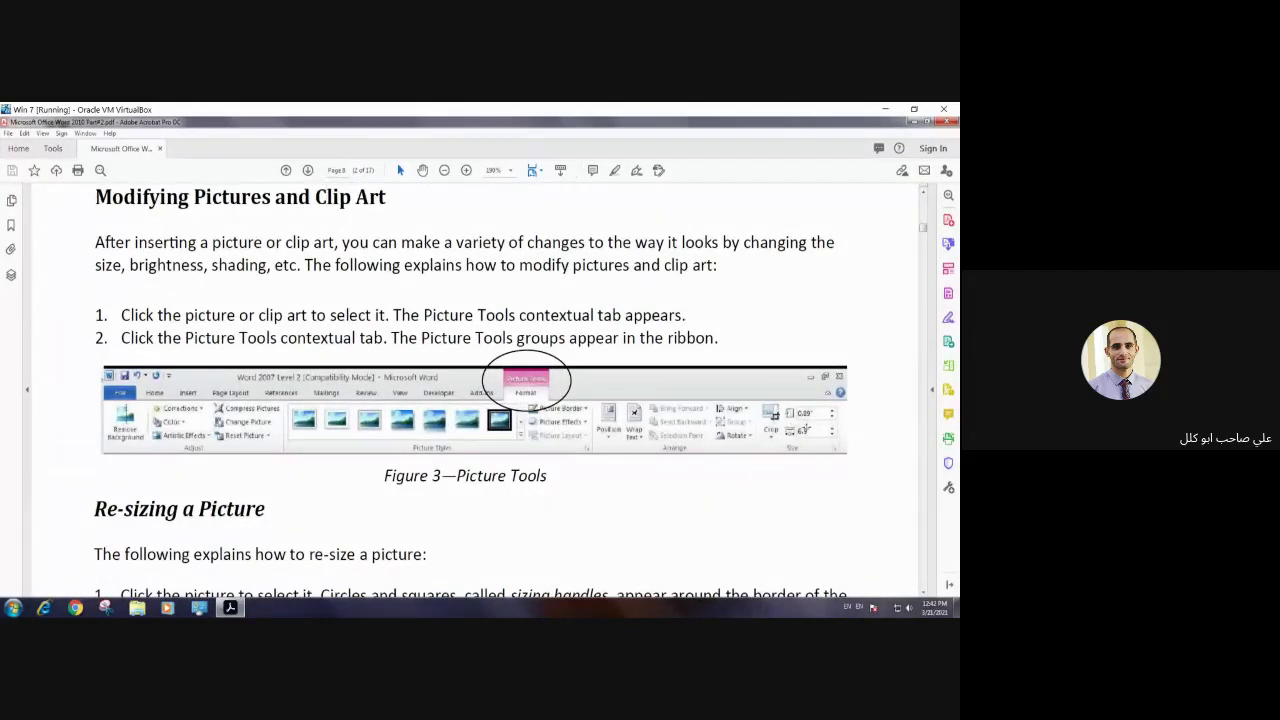
scroll(443, 586, down, 2)
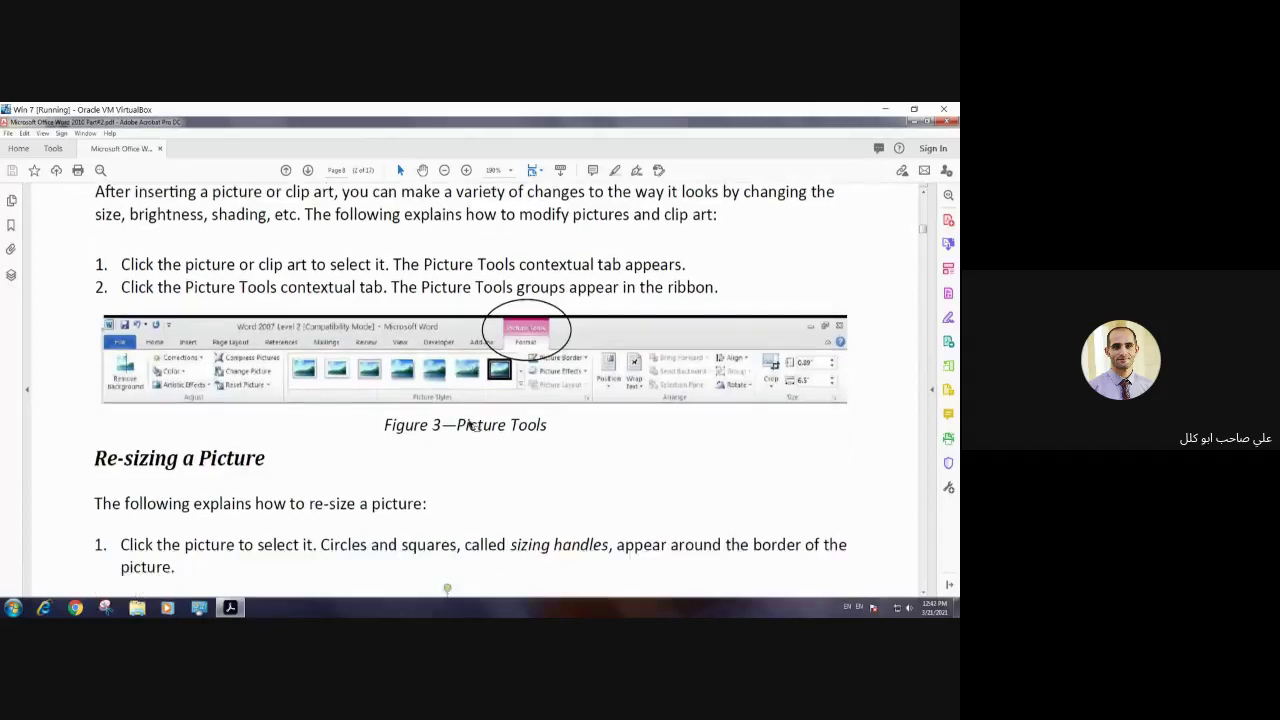
scroll(469, 417, down, 2)
scroll(553, 409, up, 1)
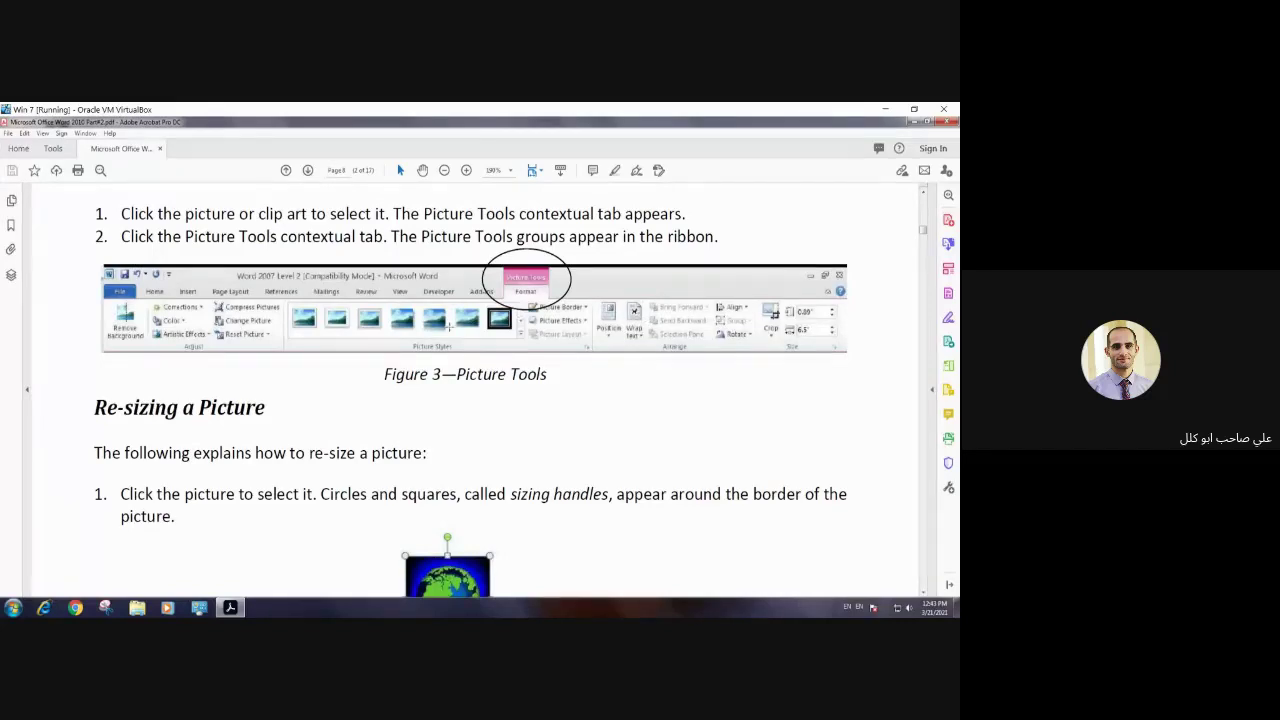
scroll(448, 326, down, 2)
scroll(443, 337, down, 1)
scroll(443, 337, up, 4)
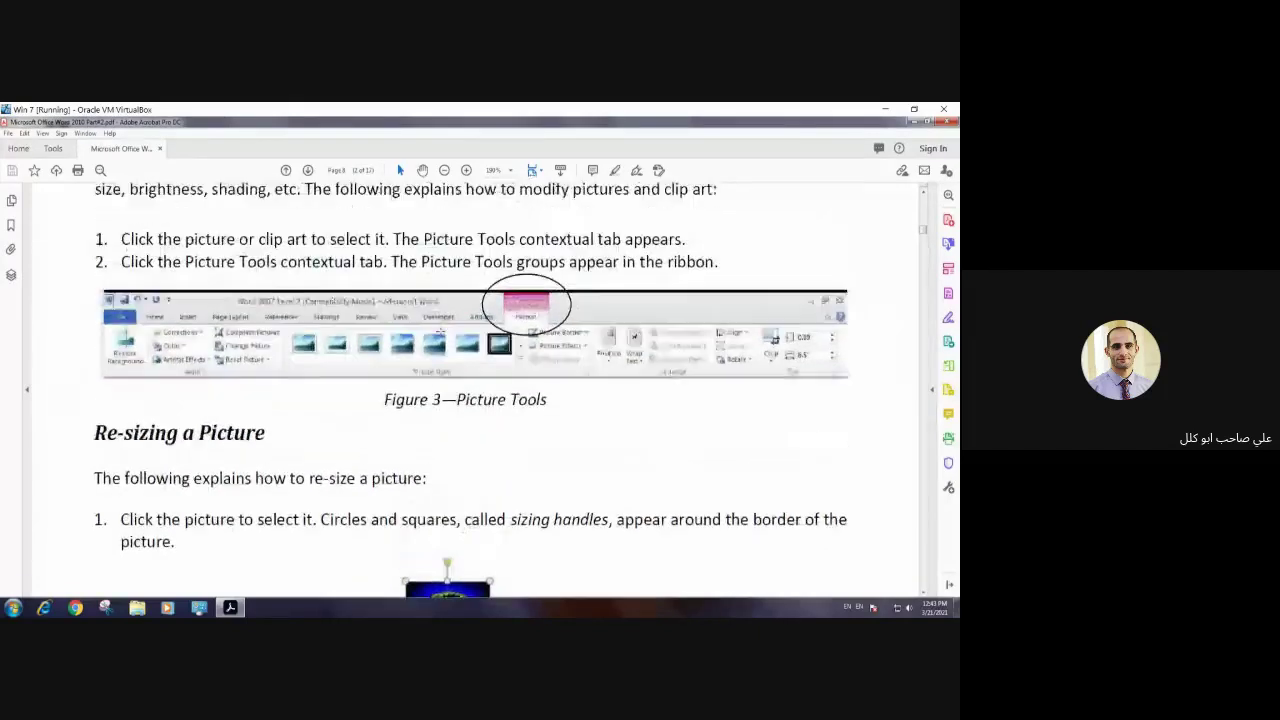
scroll(440, 333, up, 1)
scroll(452, 323, down, 1)
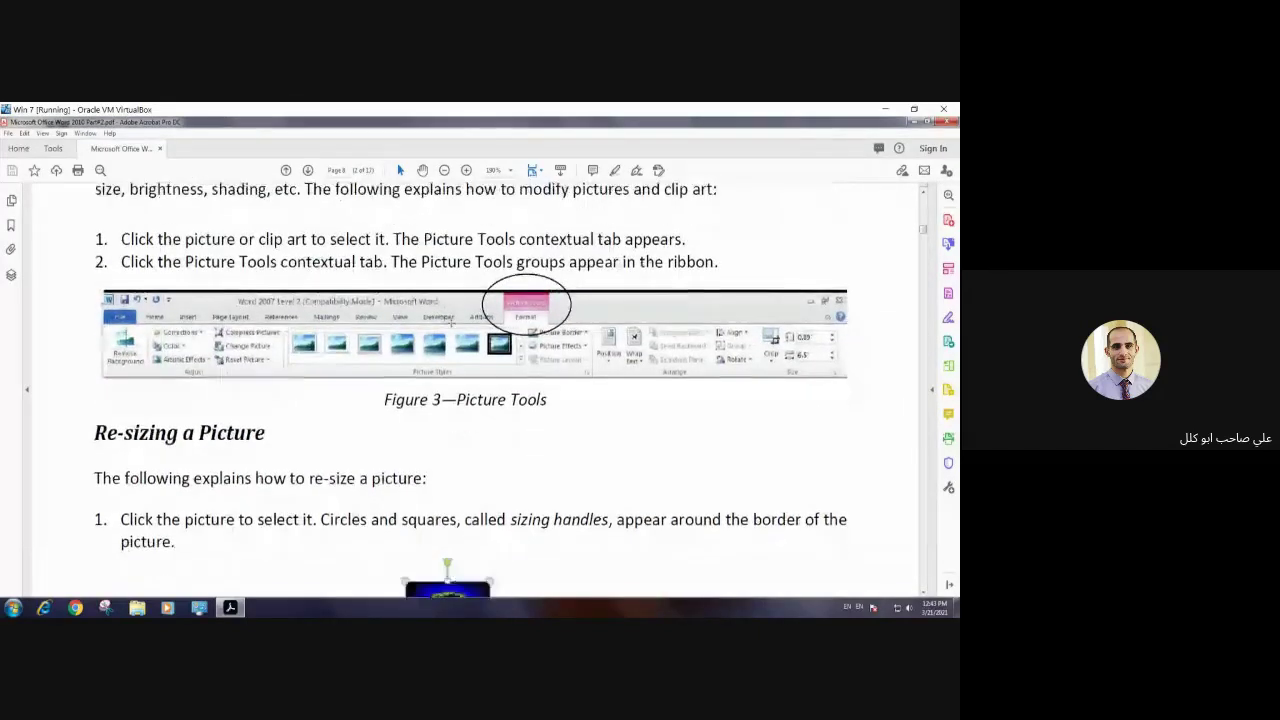
scroll(452, 320, up, 1)
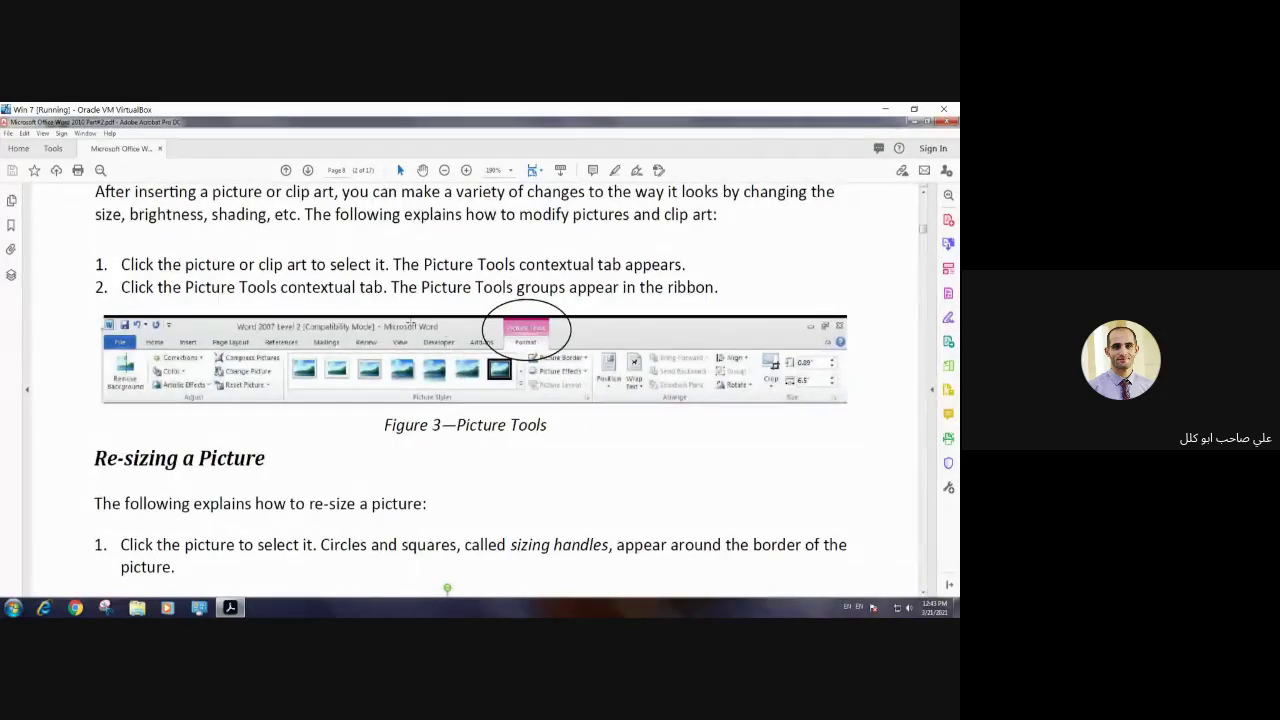
scroll(410, 323, down, 2)
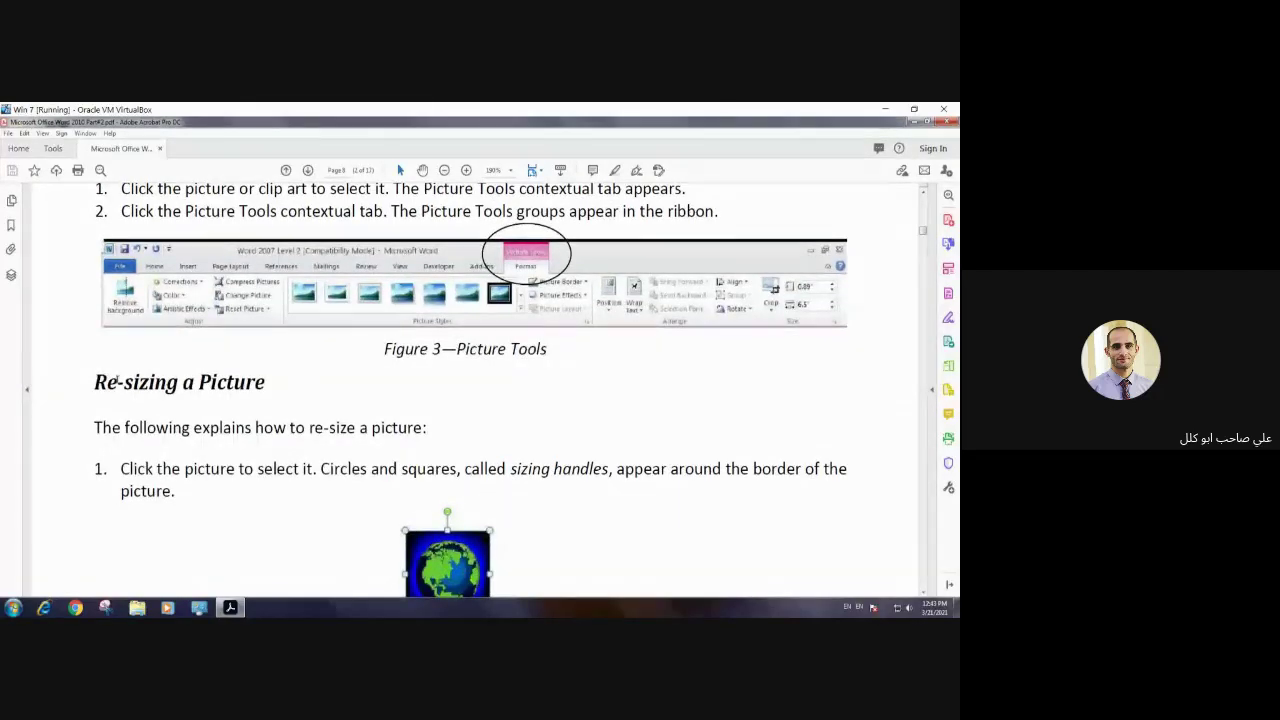
Highlight the Re-sizing a Picture heading, then the words 'sizing' and 'Picture'.
drag(94, 380, 265, 382)
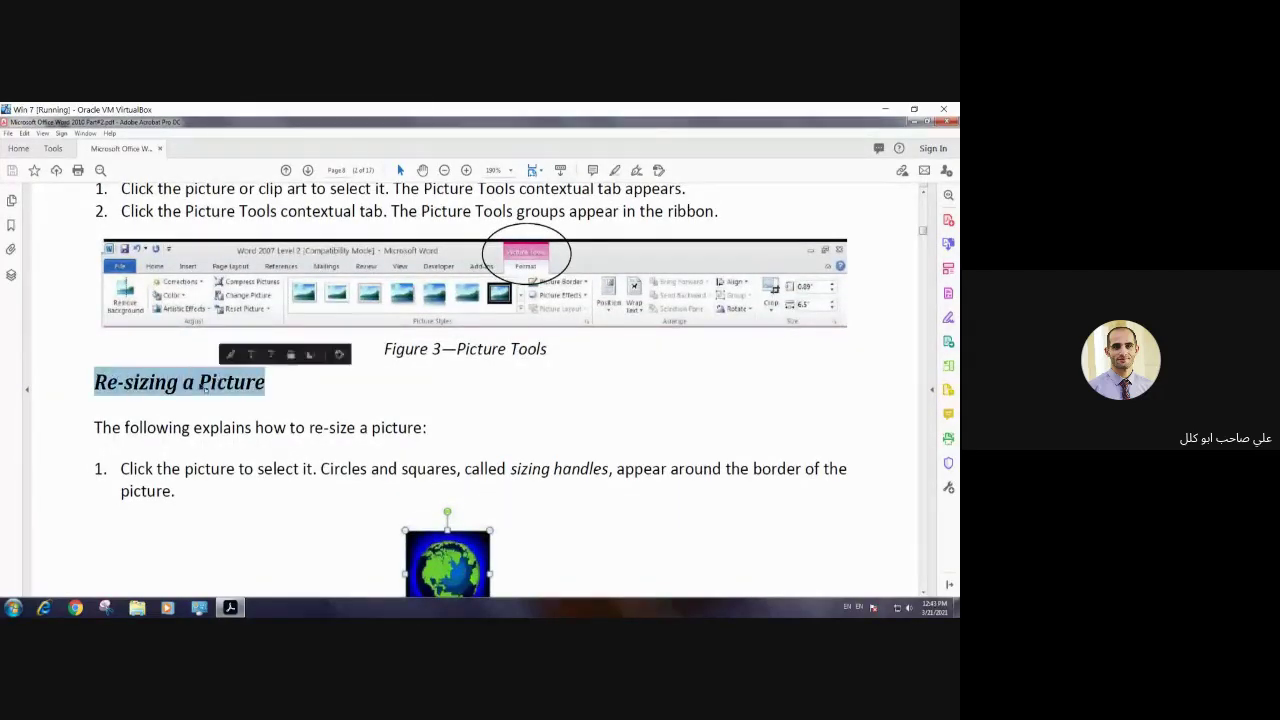
click(184, 388)
double_click(145, 388)
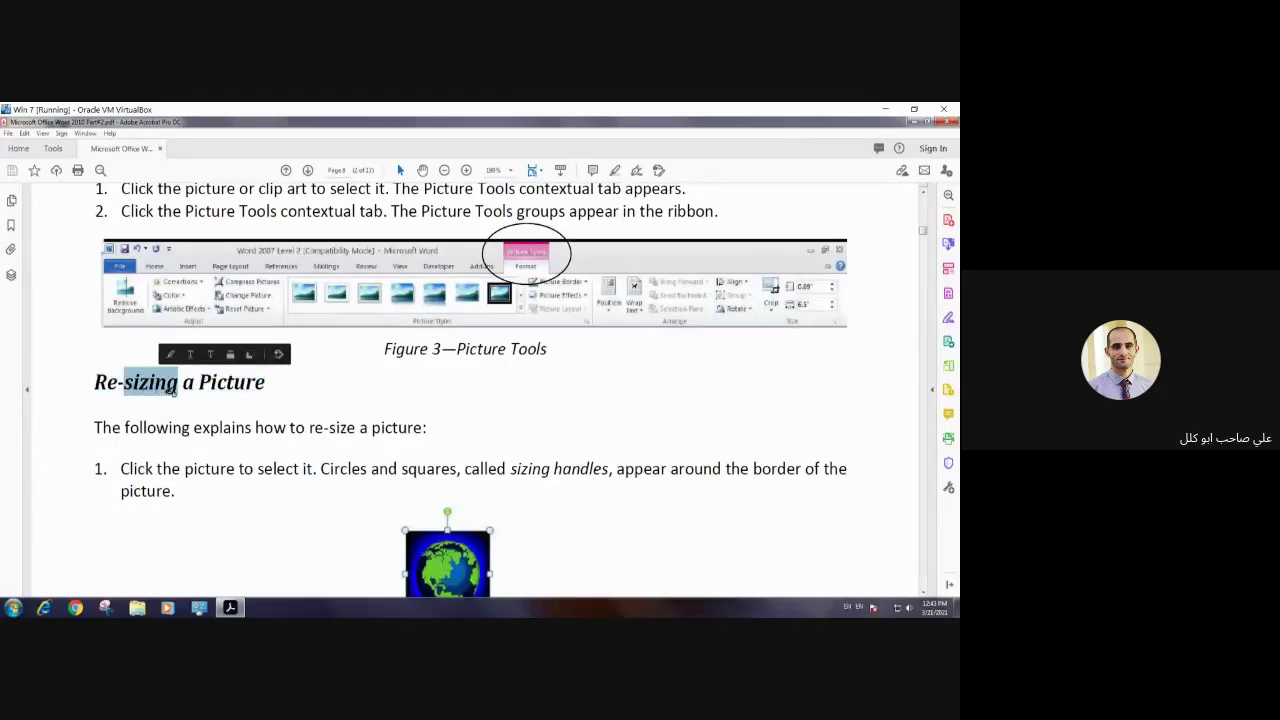
double_click(235, 386)
click(204, 387)
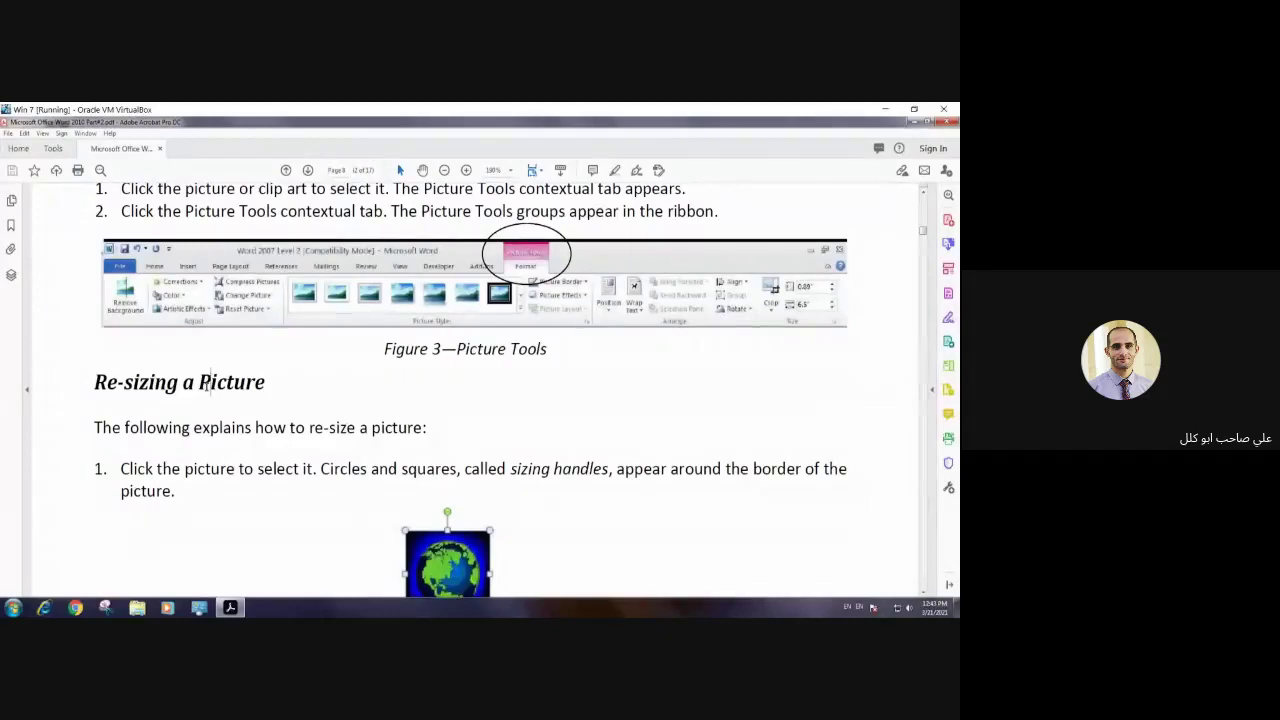
Scroll to the resizing steps and highlight 'dimensions proportional' in step 2.
scroll(212, 390, down, 1)
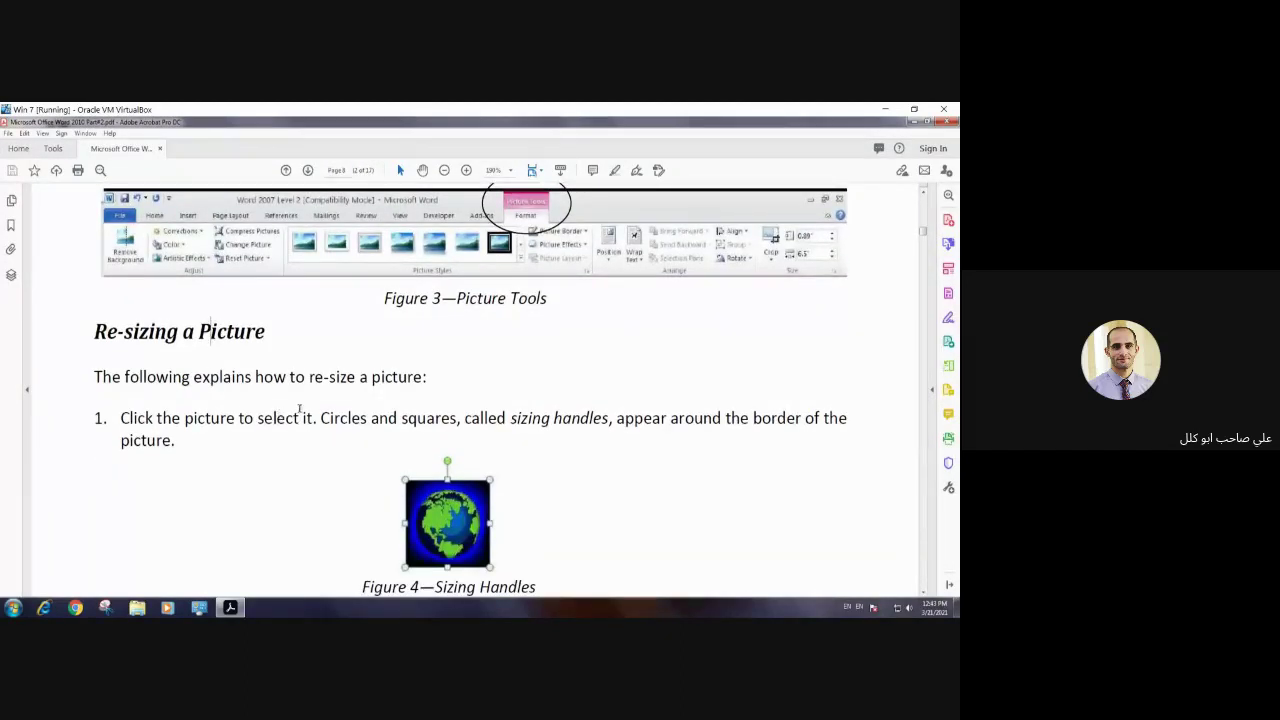
scroll(440, 480, down, 1)
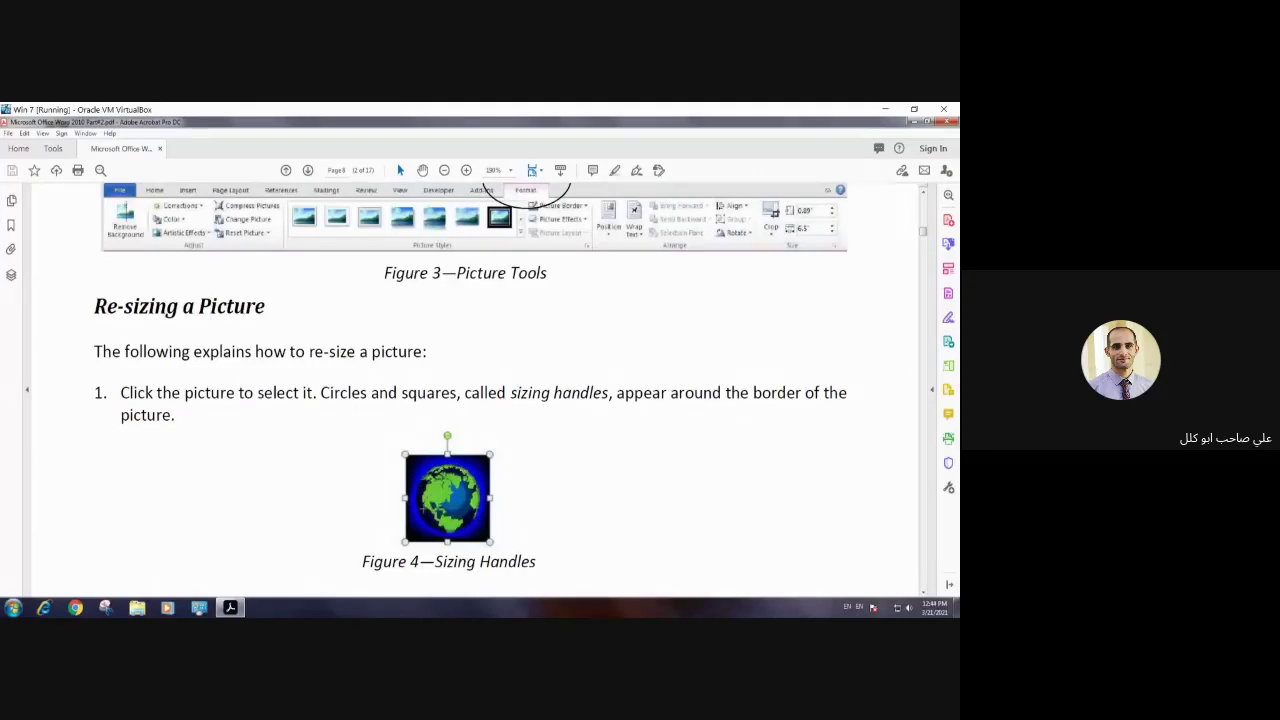
scroll(471, 390, down, 1)
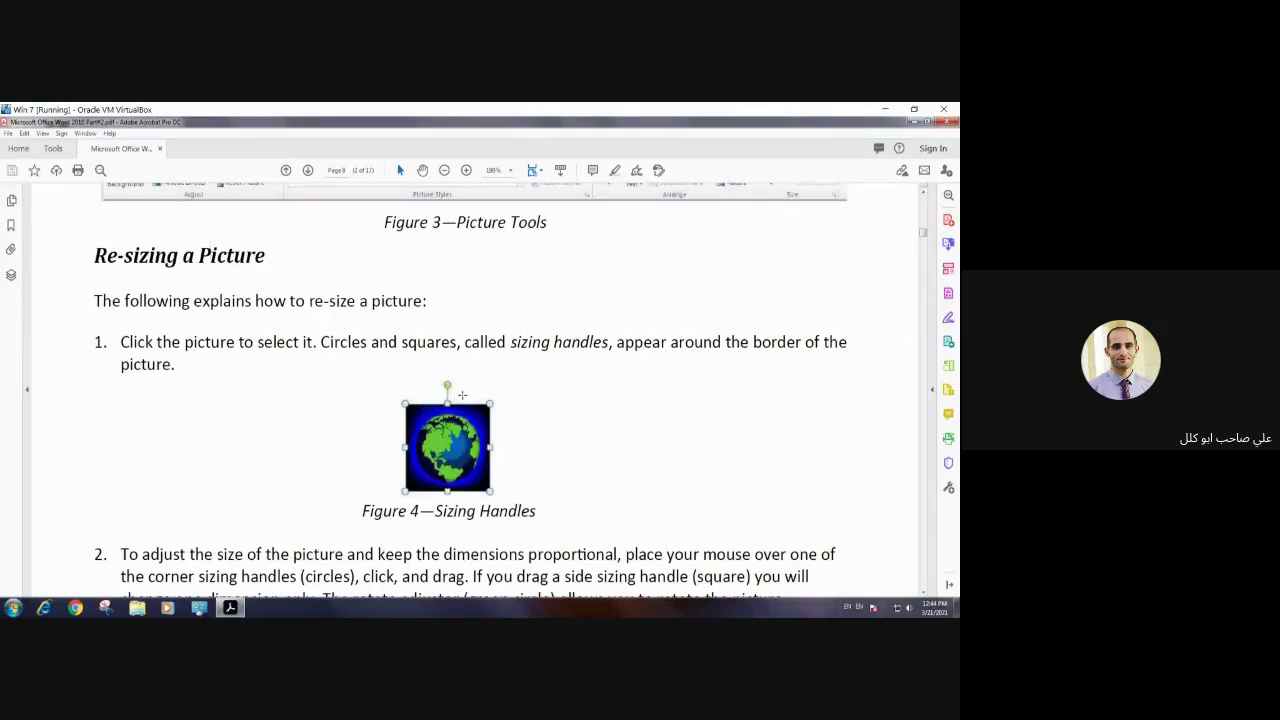
scroll(489, 388, down, 1)
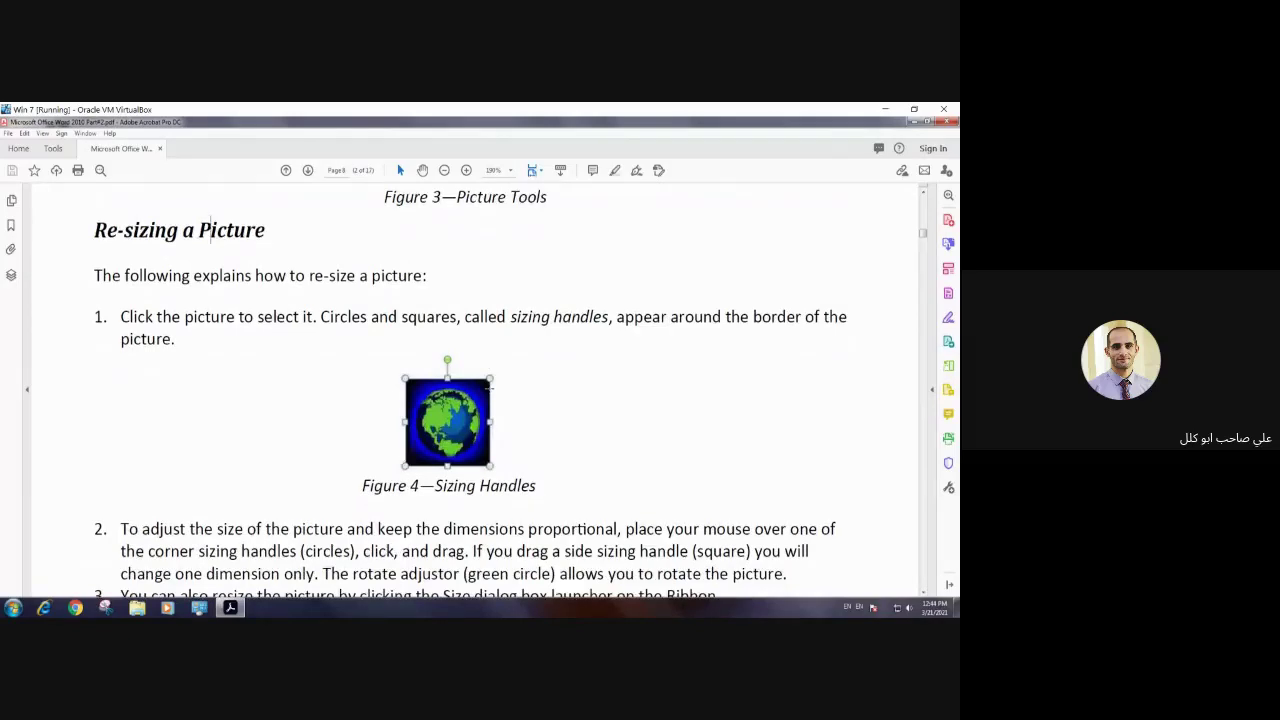
scroll(294, 446, down, 2)
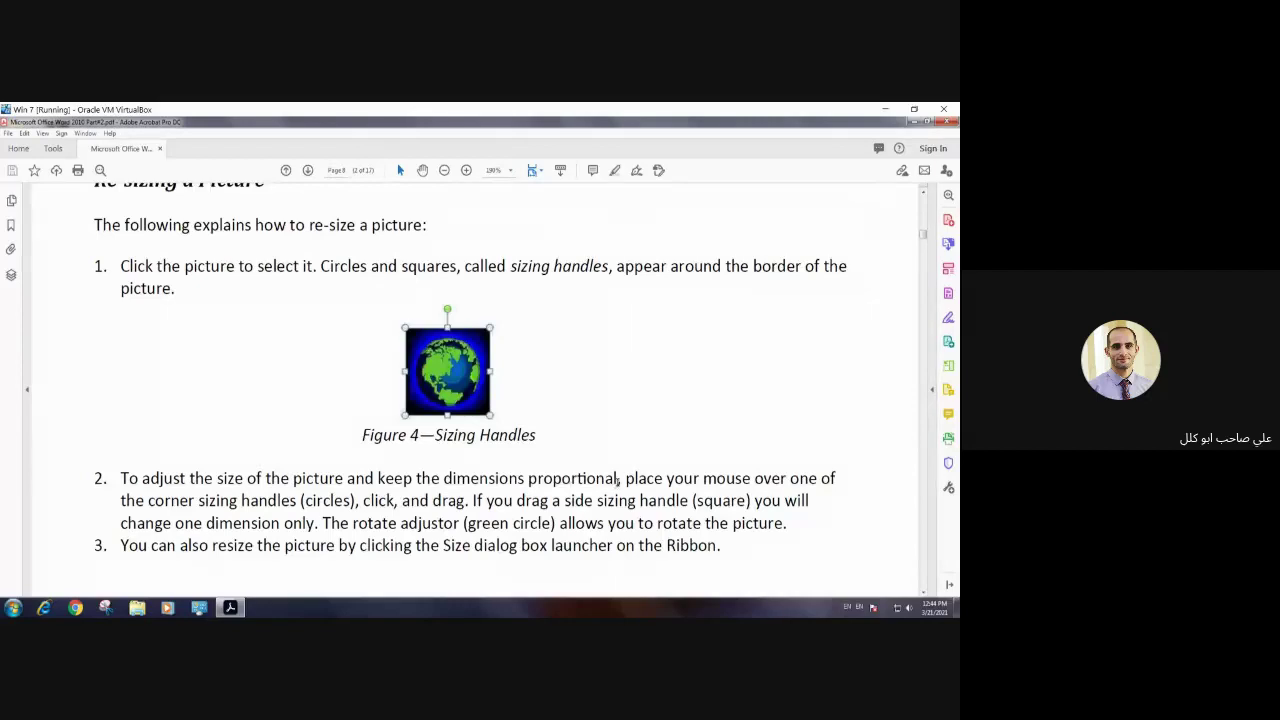
drag(621, 477, 570, 478)
mouse_move(509, 478)
mouse_down()
mouse_move(456, 478)
mouse_move(618, 478)
mouse_up()
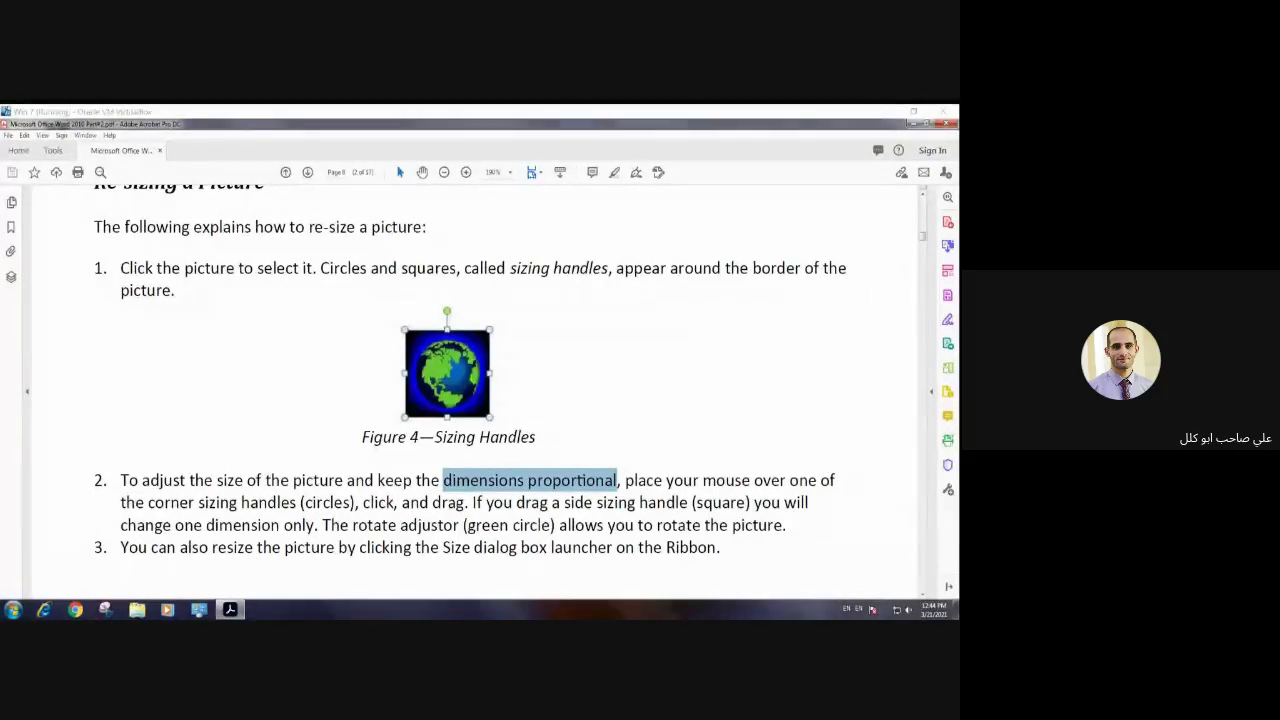
click(545, 400)
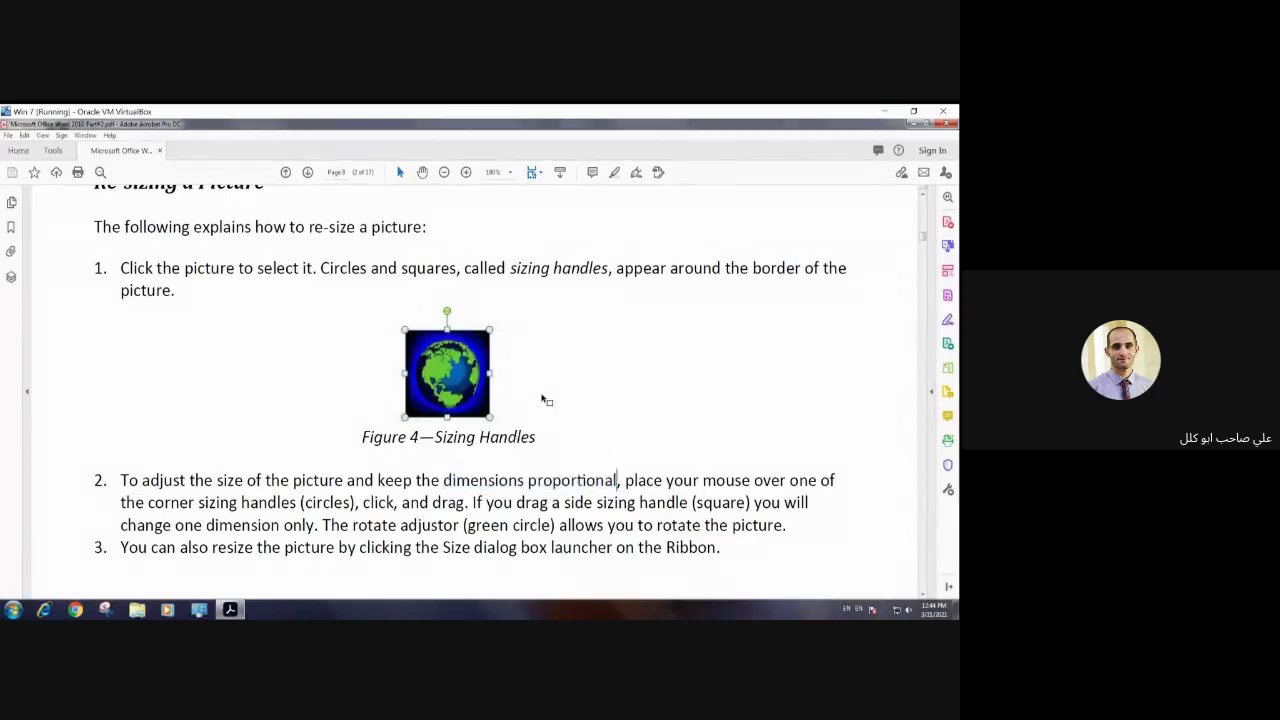
drag(443, 481, 617, 481)
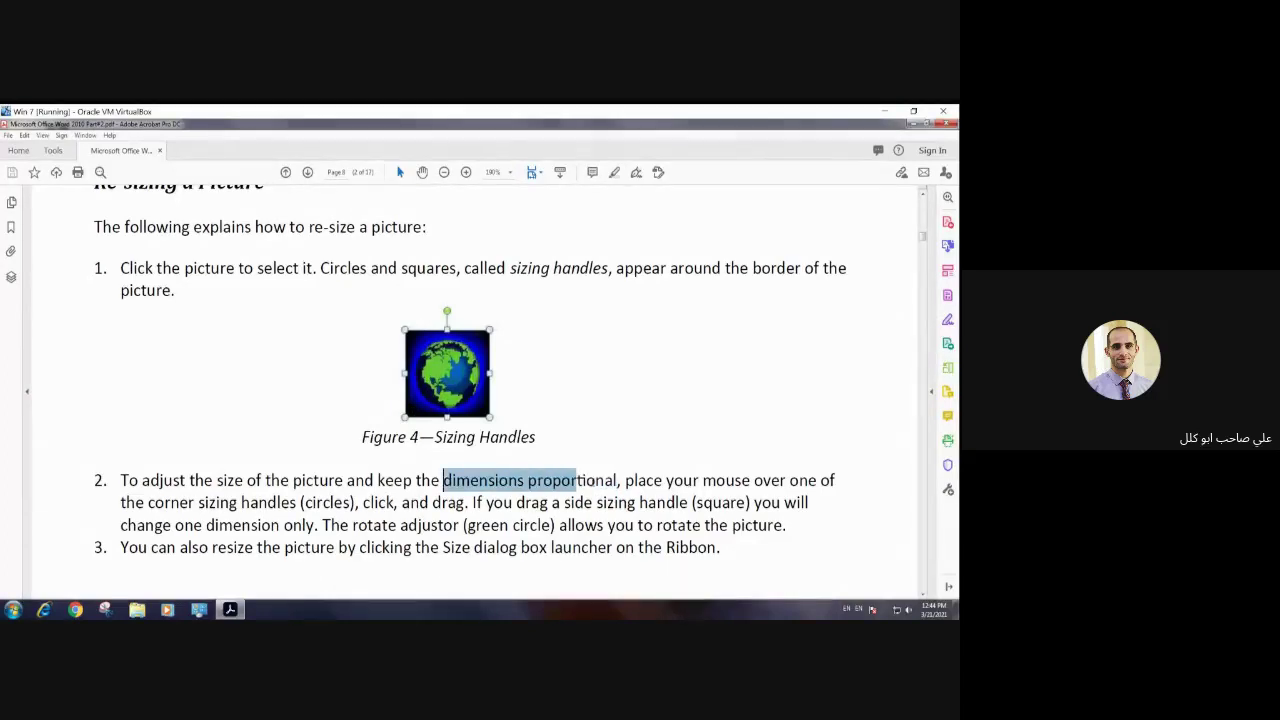
click(488, 414)
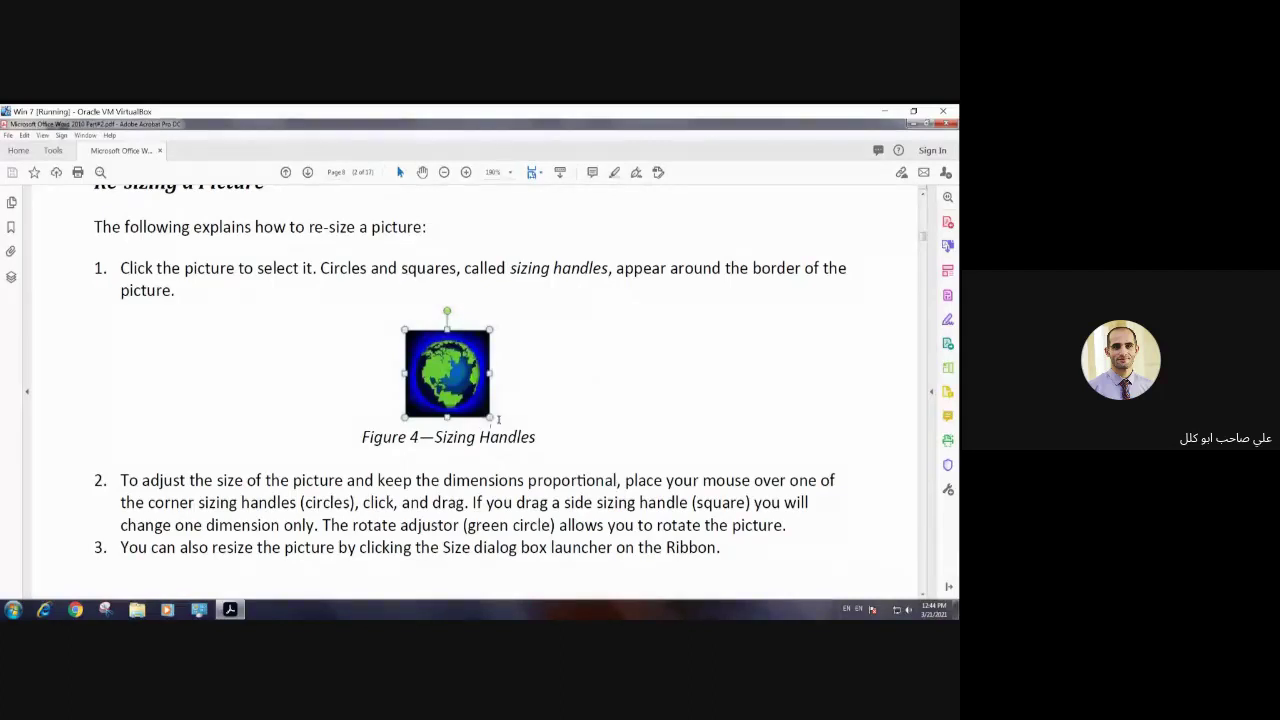
Point out the globe picture's corner handles in Figure 4 and the side sizing handle text.
drag(494, 412, 476, 428)
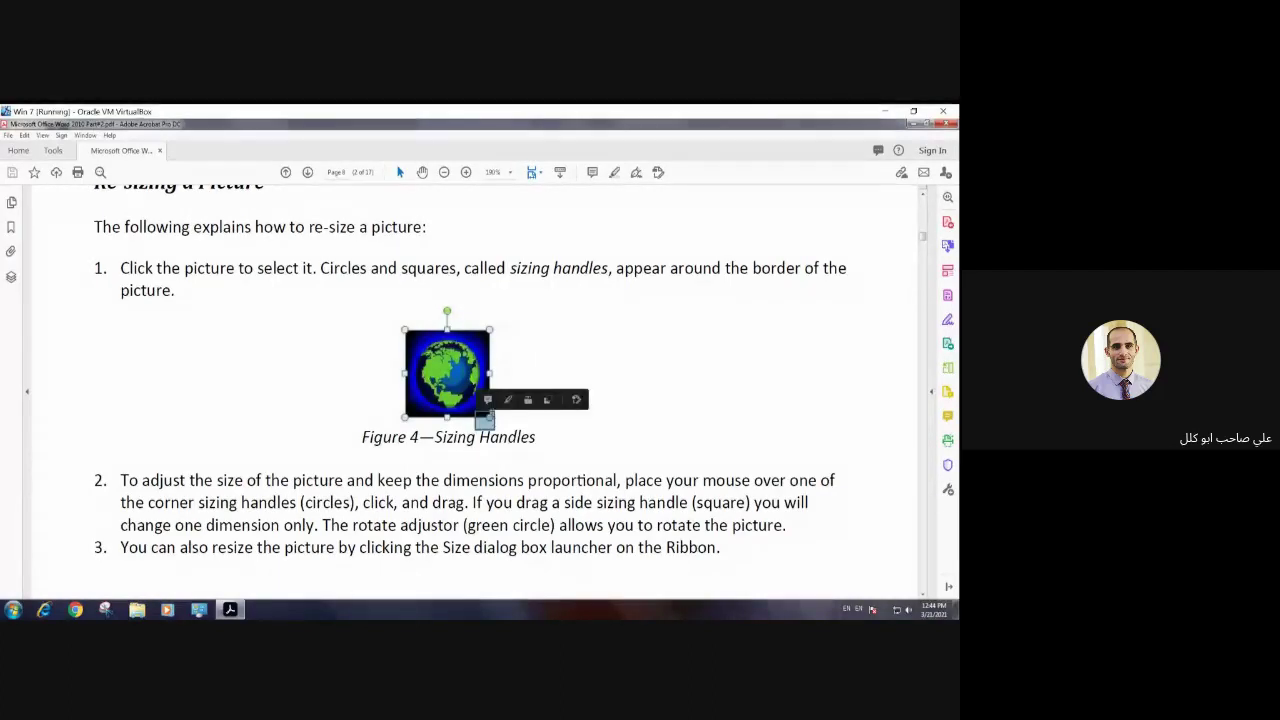
drag(497, 319, 479, 336)
click(490, 322)
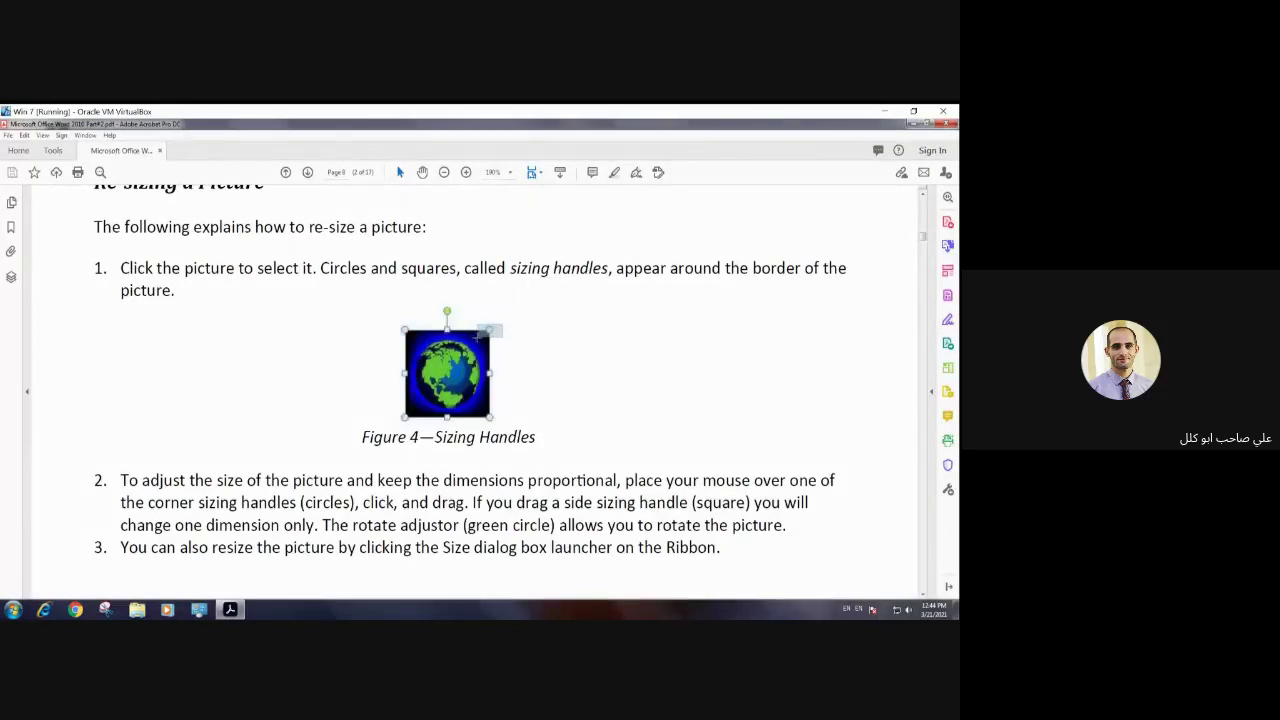
click(502, 339)
scroll(617, 420, down, 1)
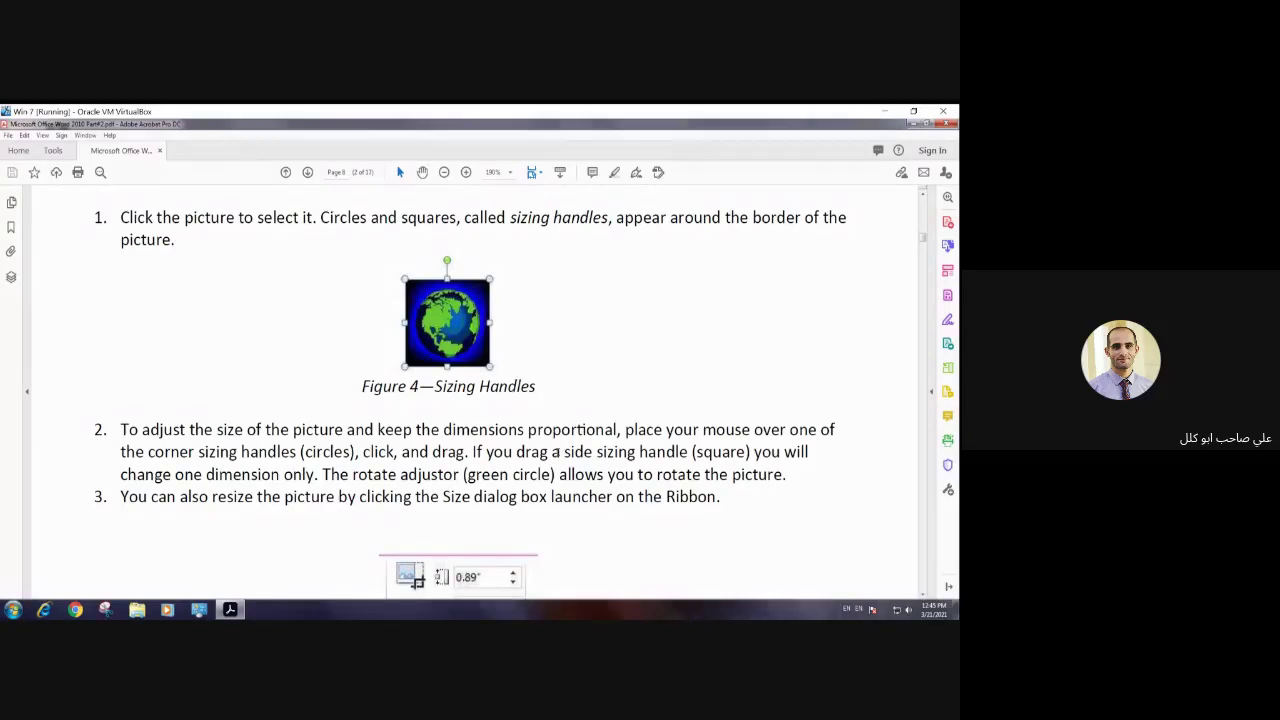
drag(564, 452, 746, 452)
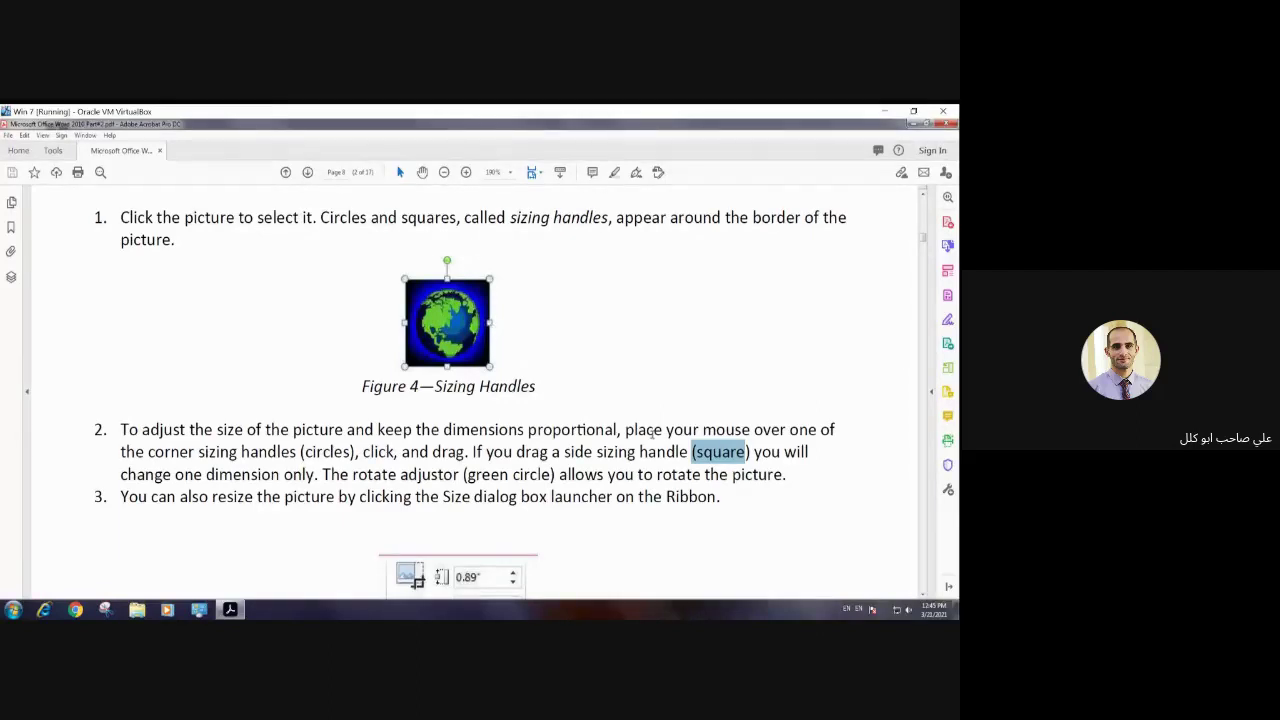
click(550, 446)
scroll(550, 446, down, 1)
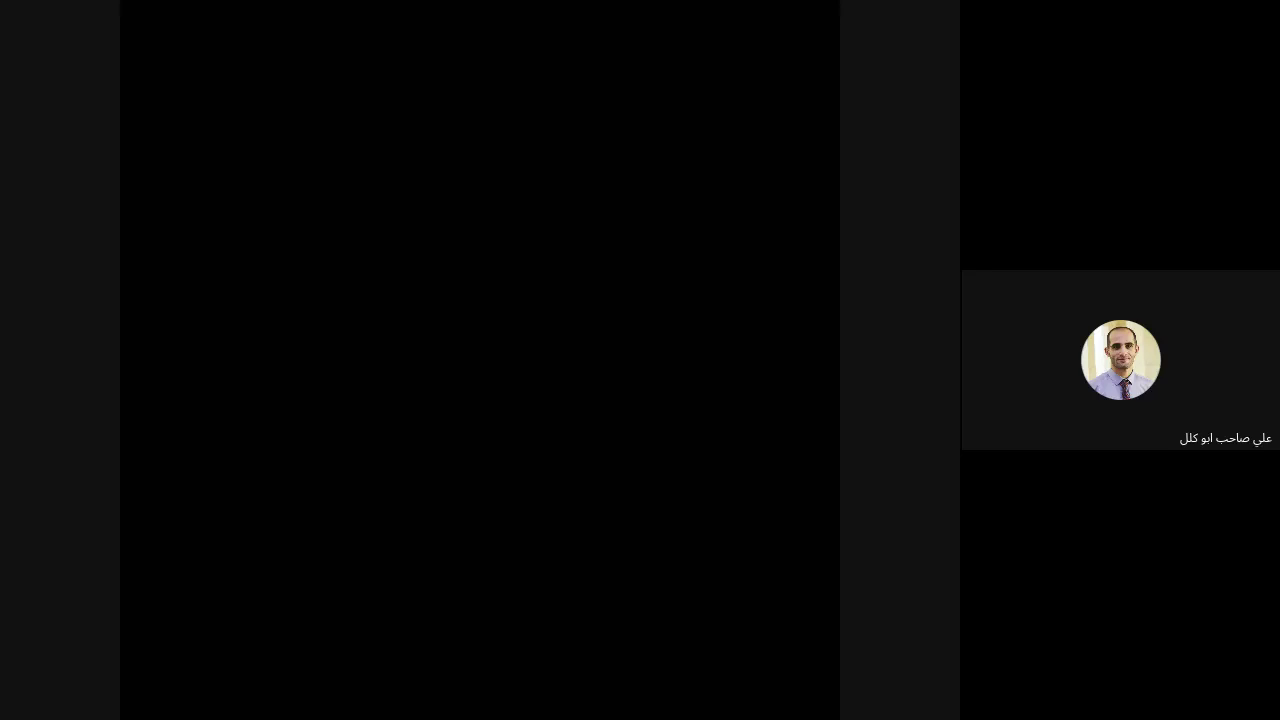
scroll(457, 259, up, 1)
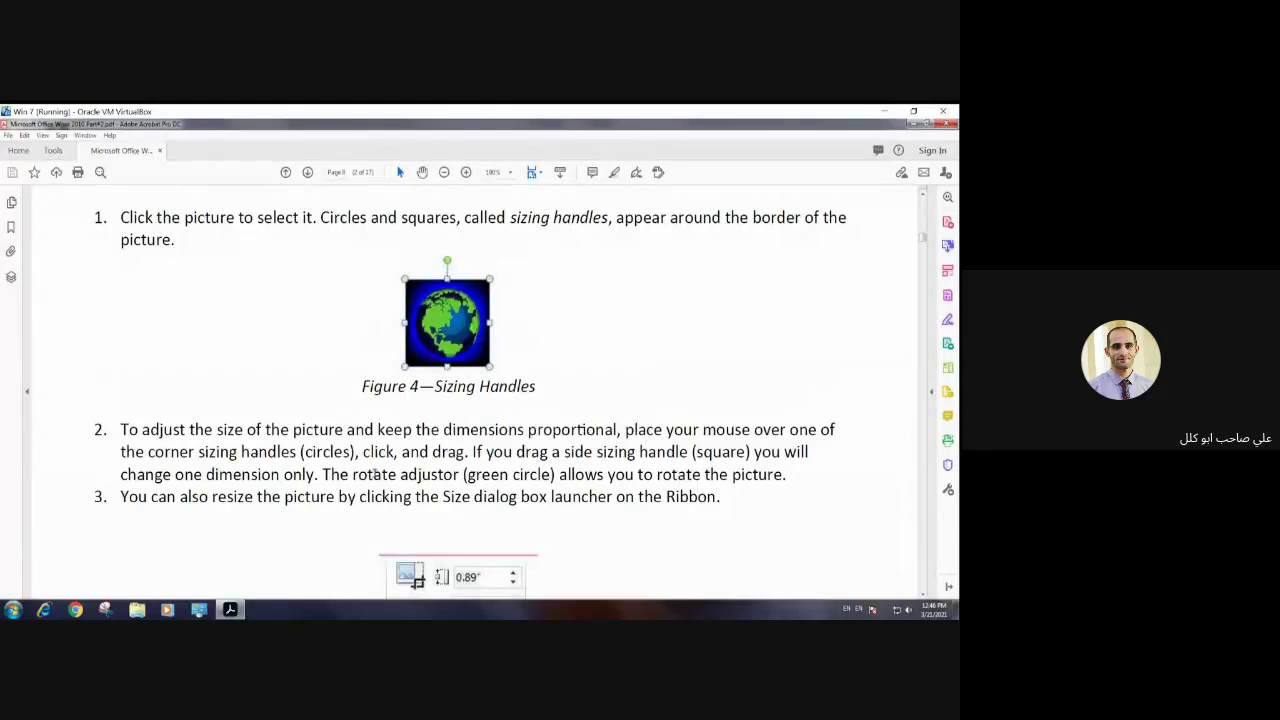
Highlight 'The rotate adjustor', then glance back up at Figure 3.
drag(322, 474, 457, 476)
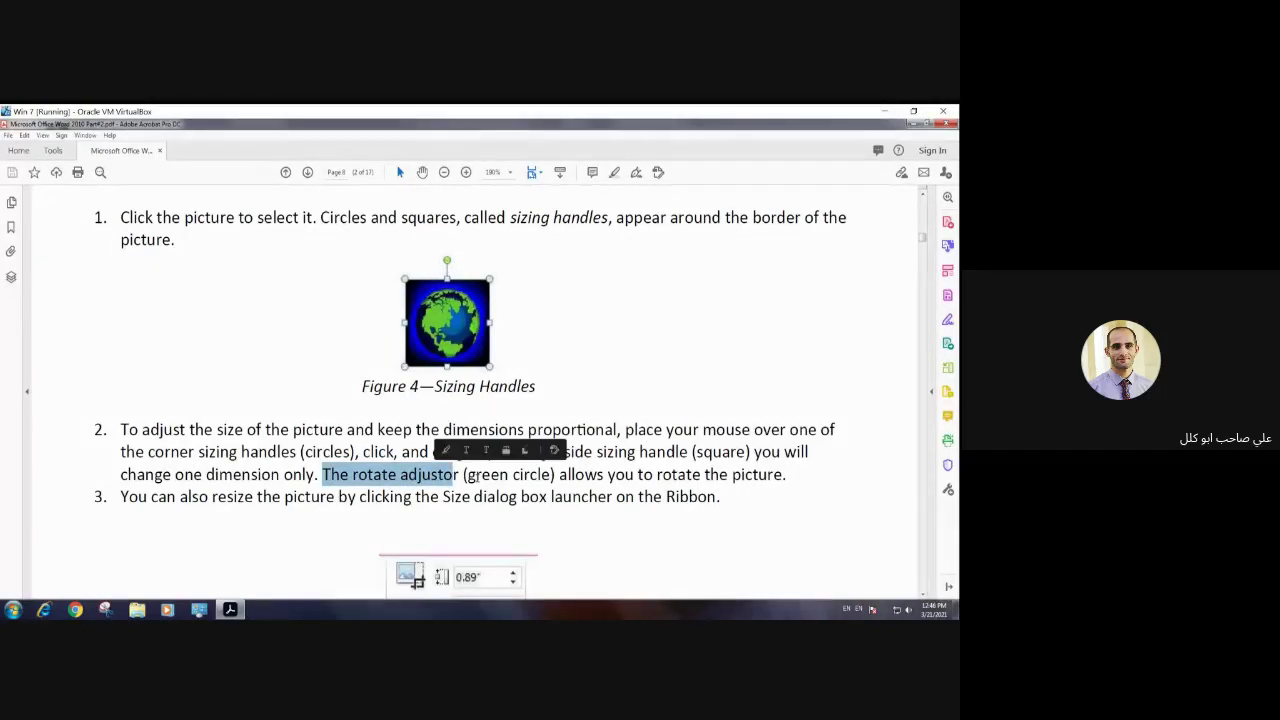
click(408, 483)
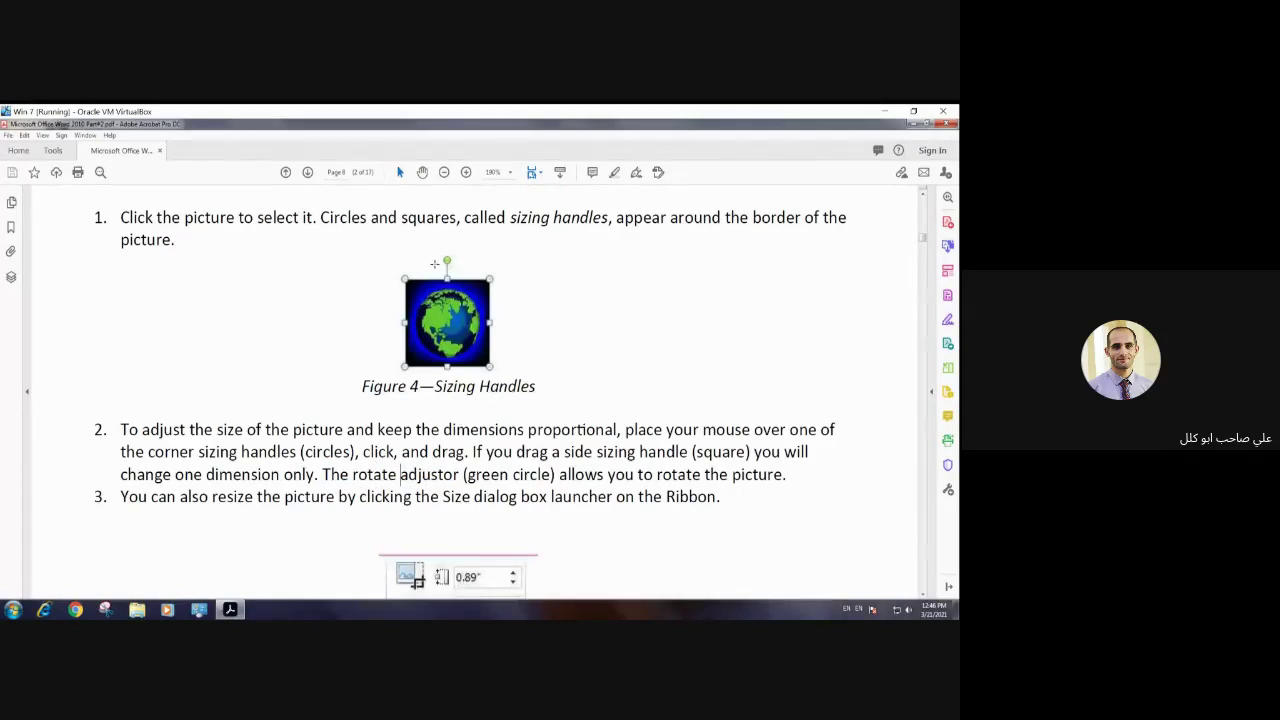
scroll(215, 427, down, 1)
scroll(298, 428, down, 1)
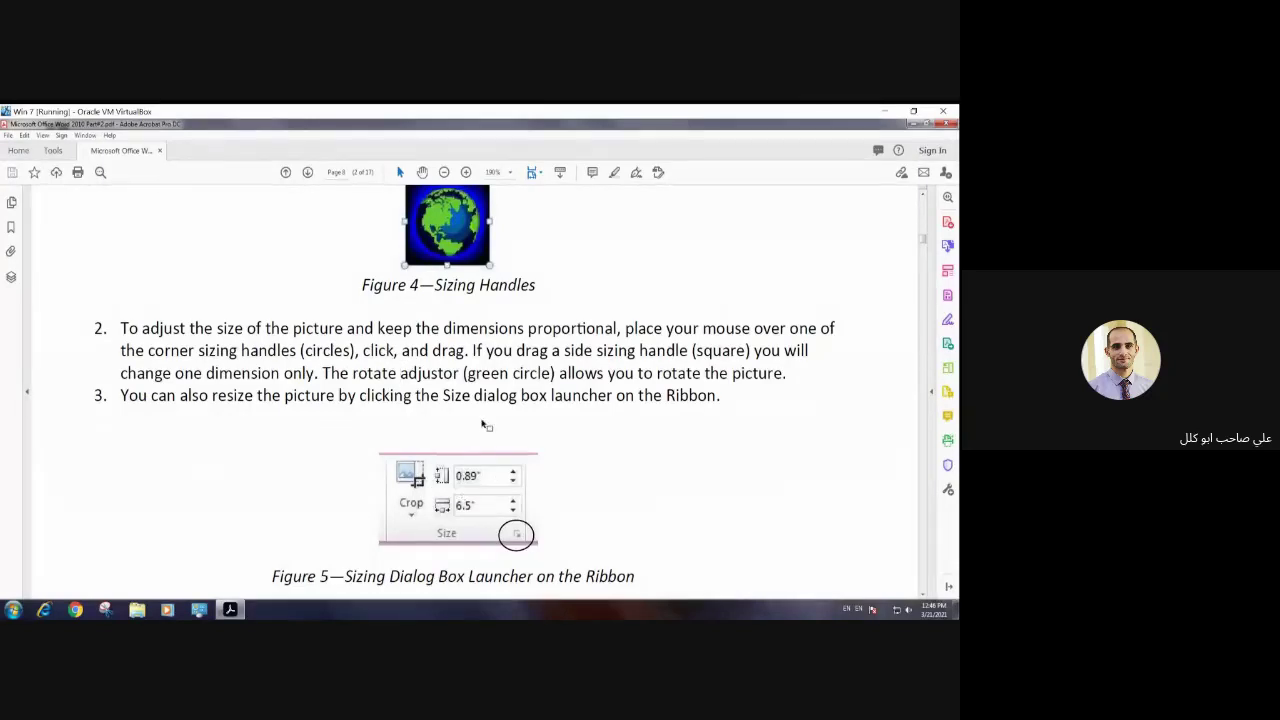
scroll(640, 427, up, 3)
scroll(640, 427, up, 5)
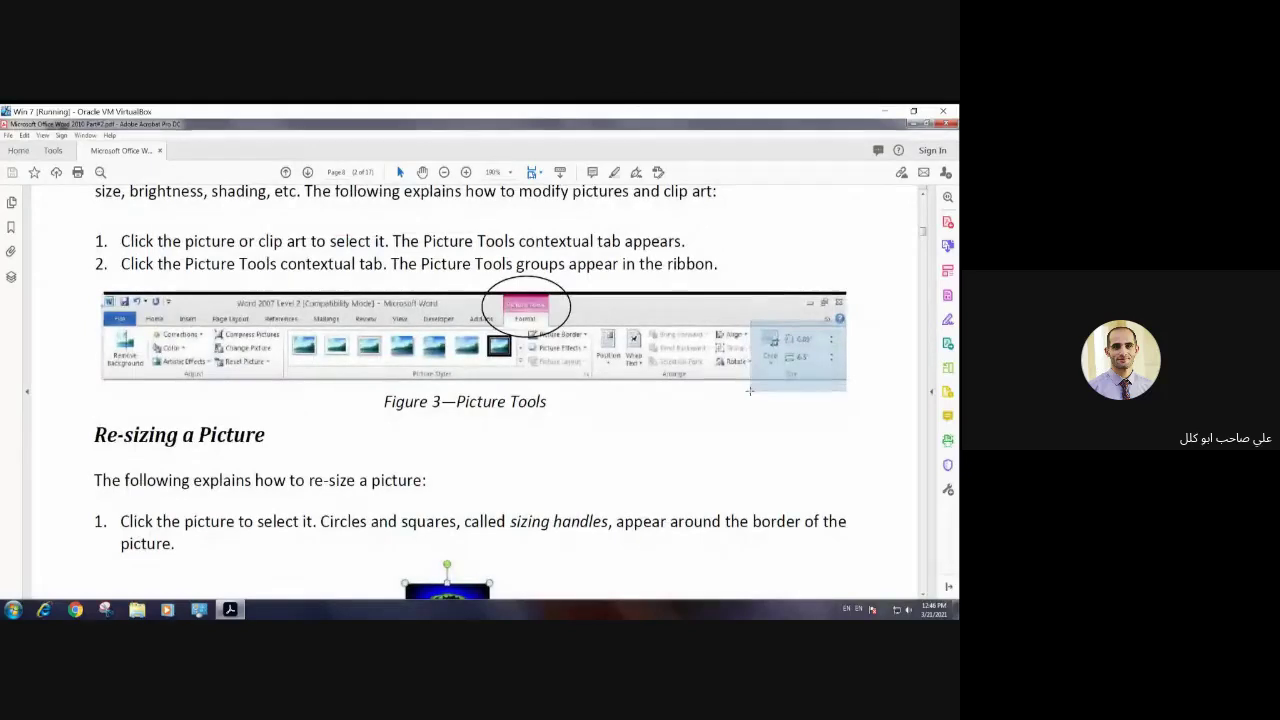
Scroll down past Figure 5 to step 4 and the Lock aspect ratio note on page 9.
scroll(666, 420, down, 5)
scroll(639, 404, down, 1)
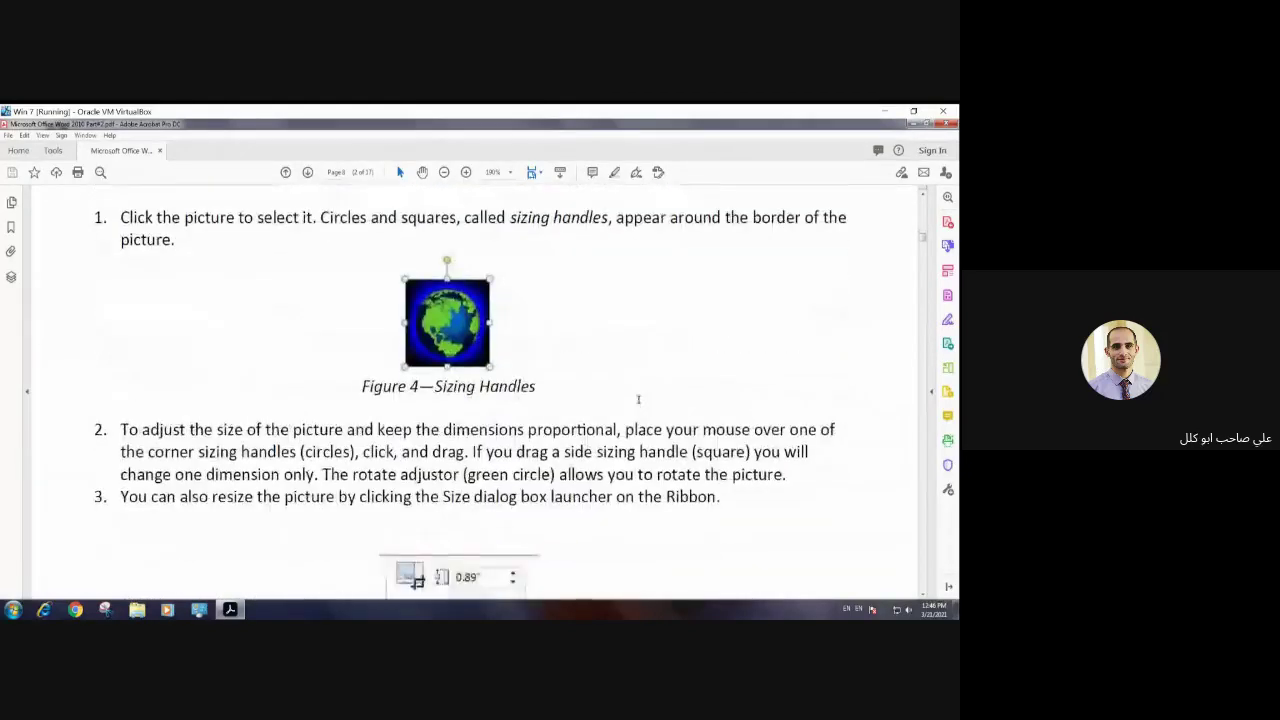
scroll(637, 401, down, 2)
scroll(635, 399, down, 1)
scroll(633, 397, down, 1)
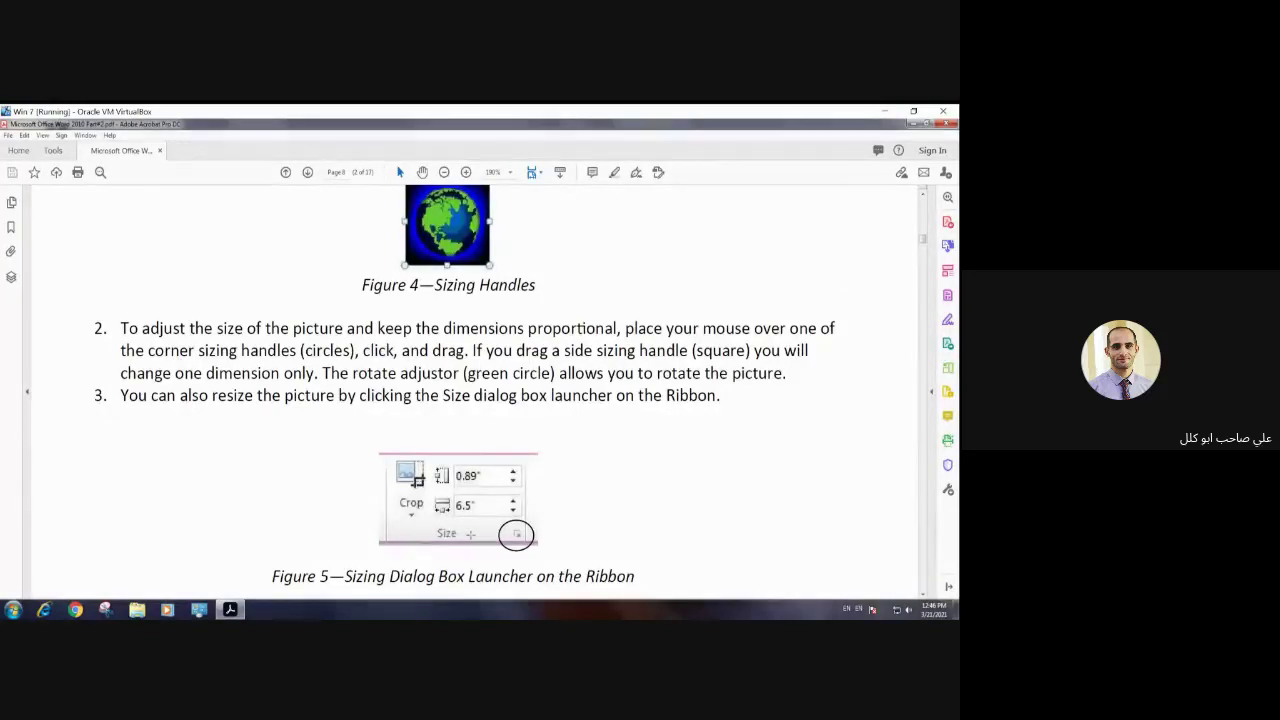
scroll(376, 493, down, 1)
scroll(522, 462, down, 2)
scroll(522, 462, down, 1)
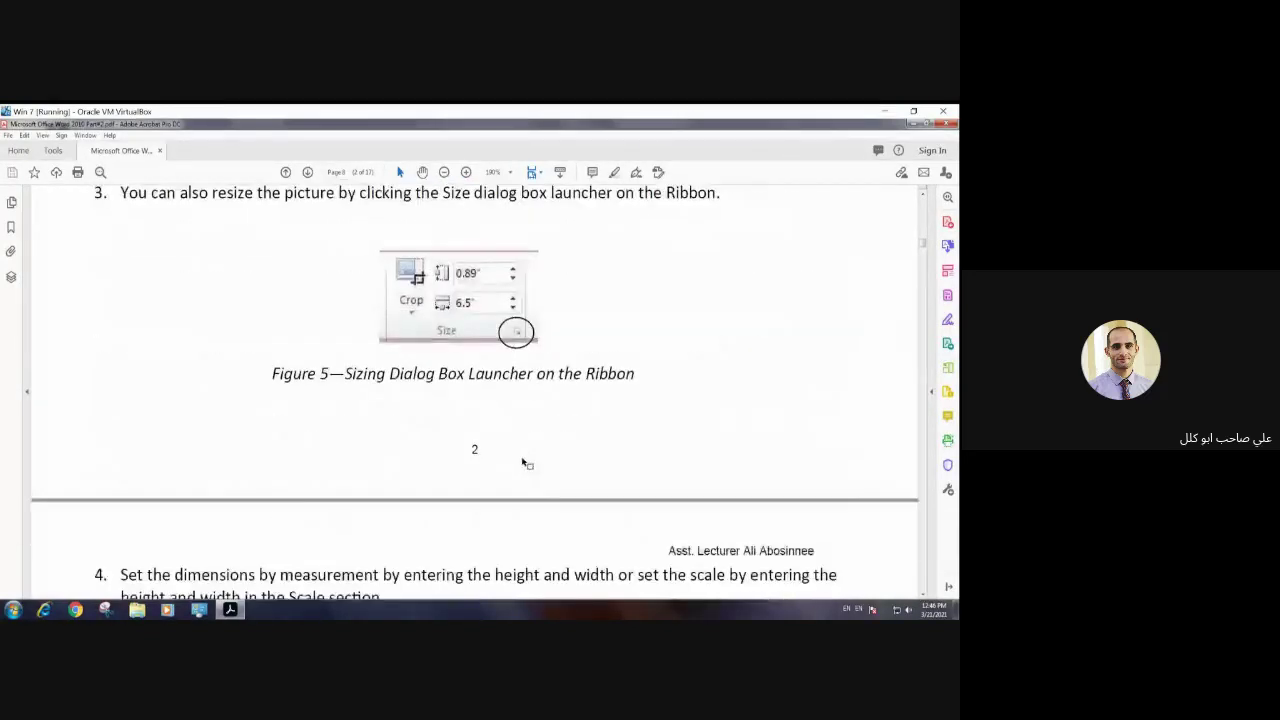
scroll(506, 346, down, 2)
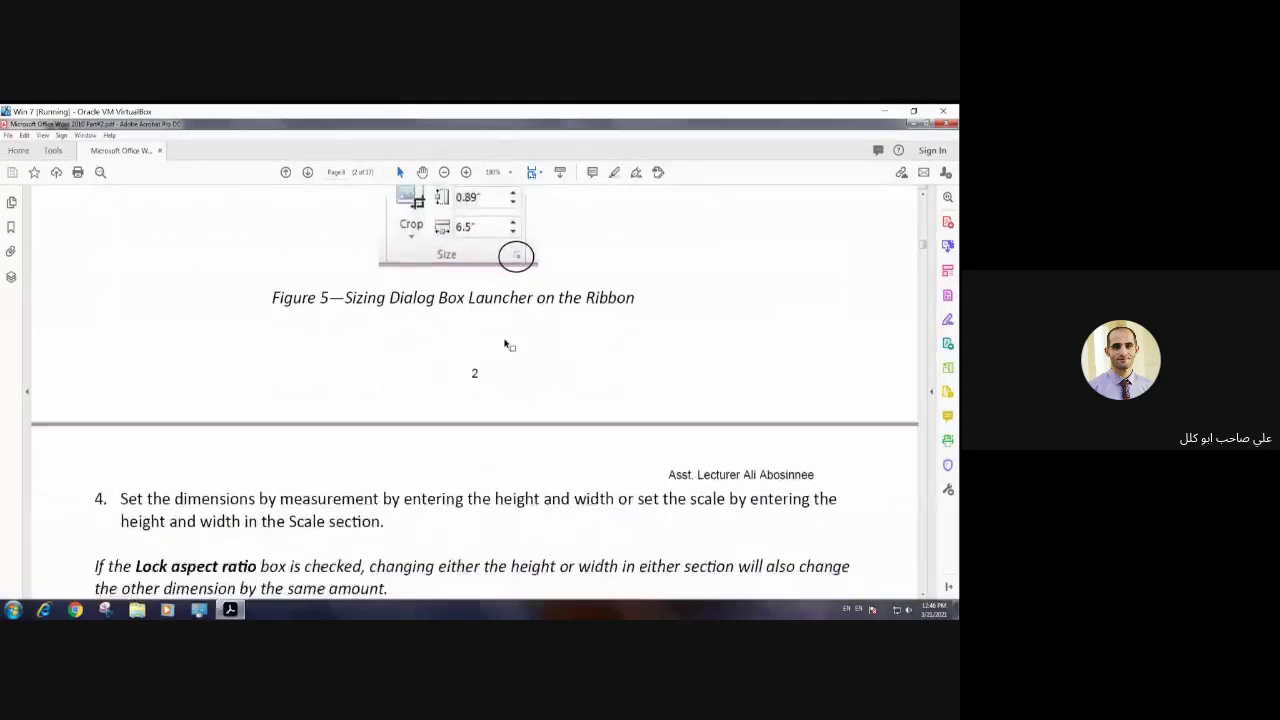
scroll(506, 346, down, 1)
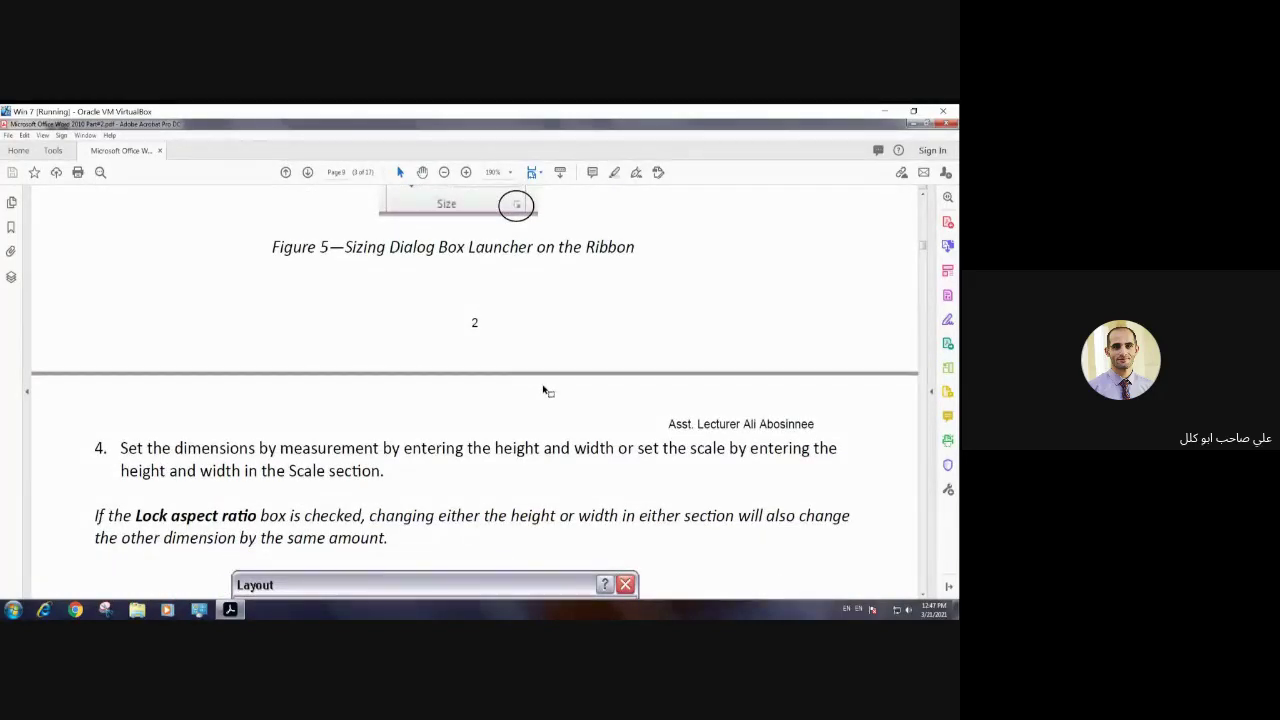
scroll(250, 430, down, 2)
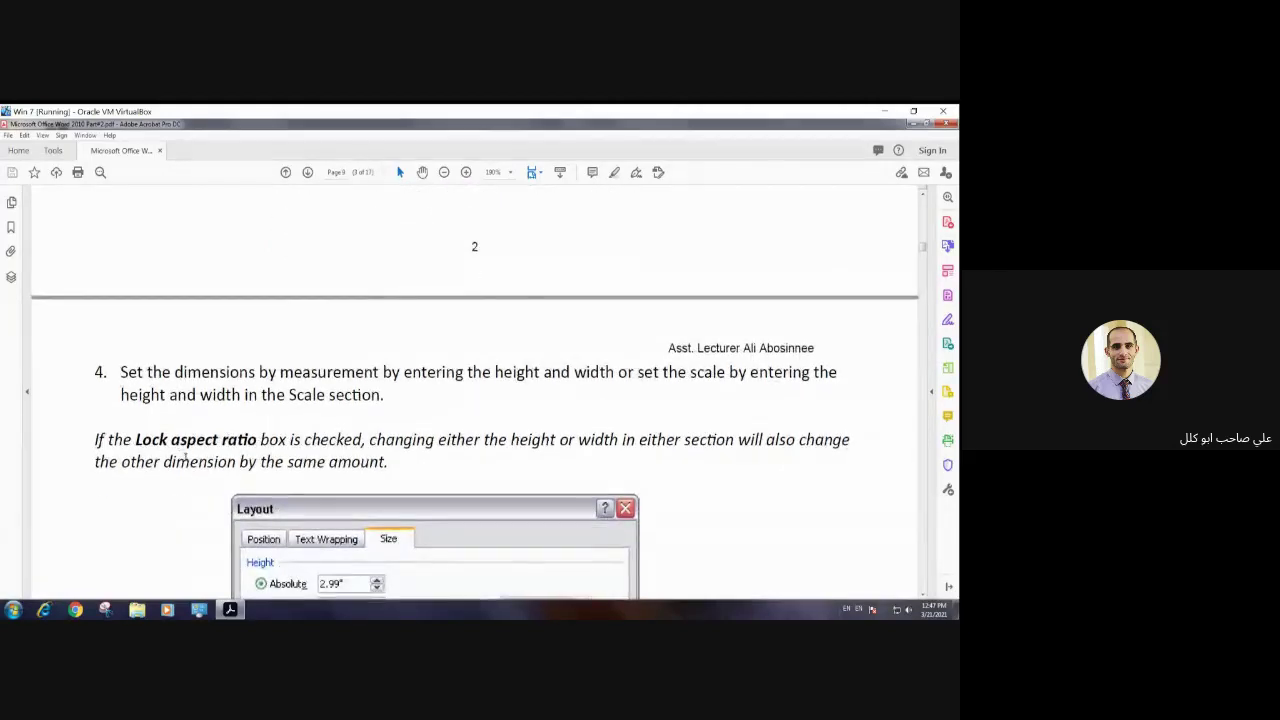
scroll(260, 446, down, 1)
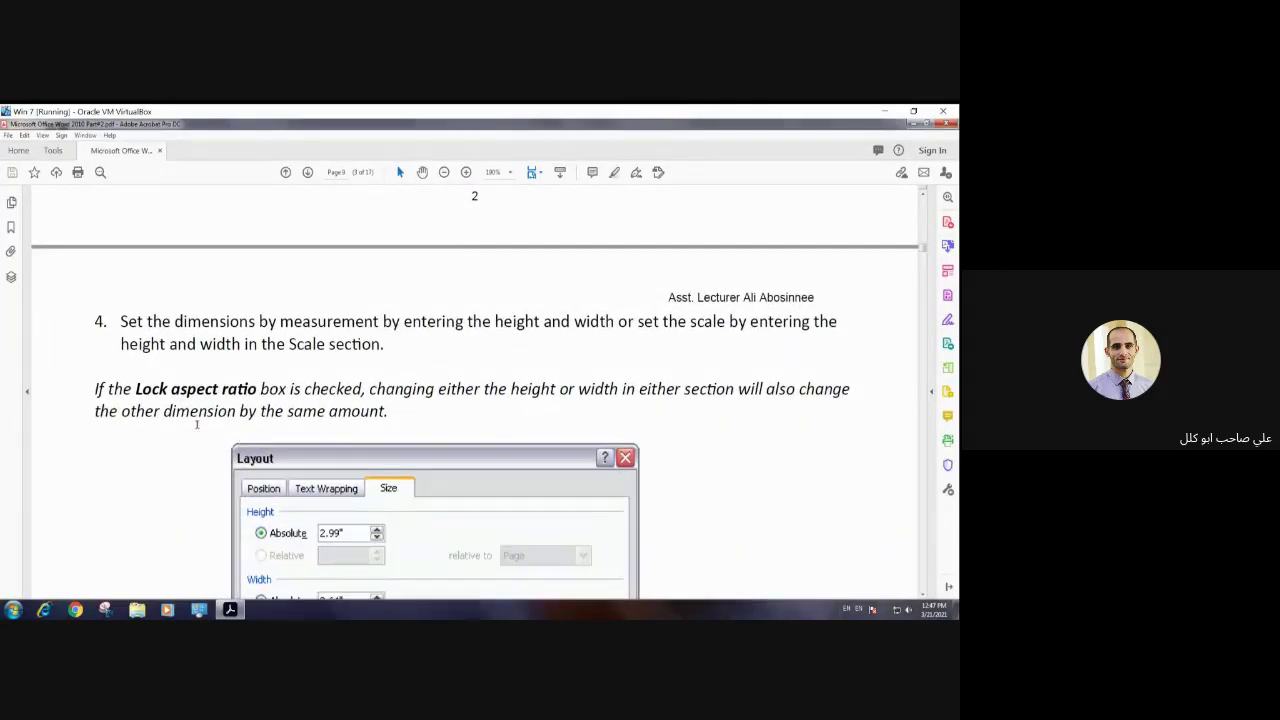
Highlight 'Lock aspect ratio', briefly scrolling up and back.
drag(132, 388, 256, 390)
click(246, 392)
drag(136, 389, 256, 391)
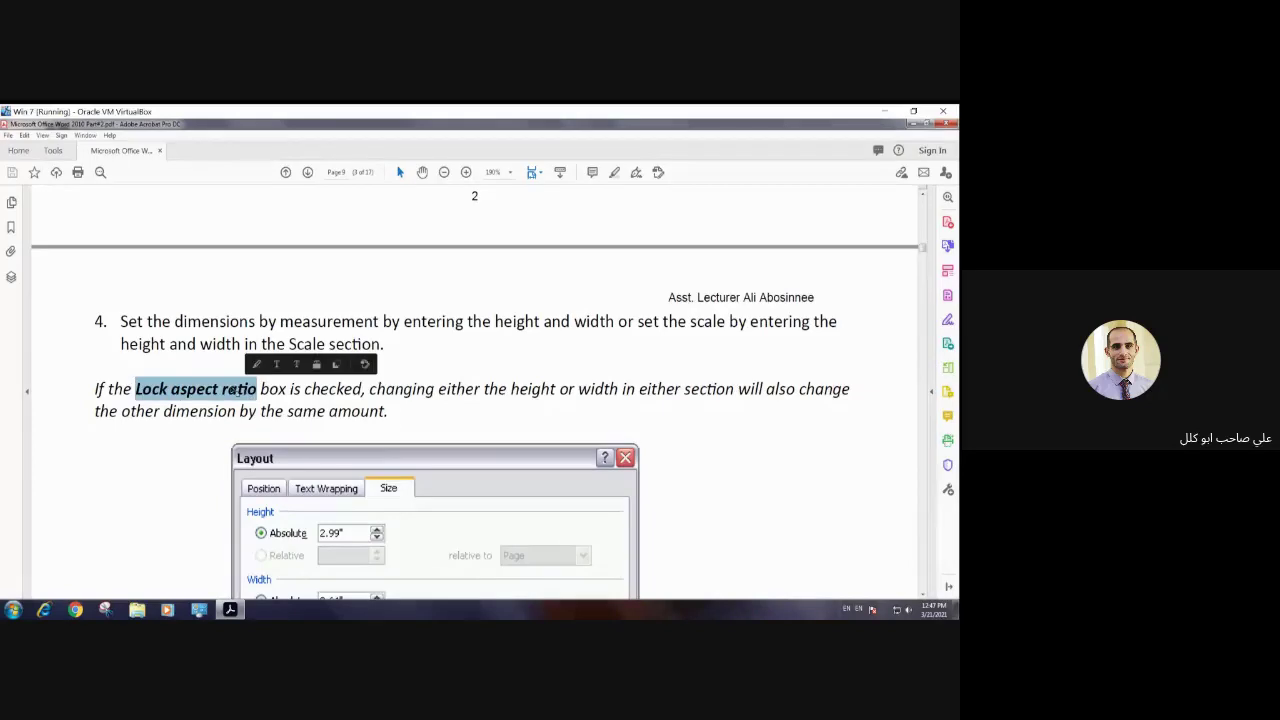
scroll(459, 370, up, 2)
scroll(514, 371, up, 2)
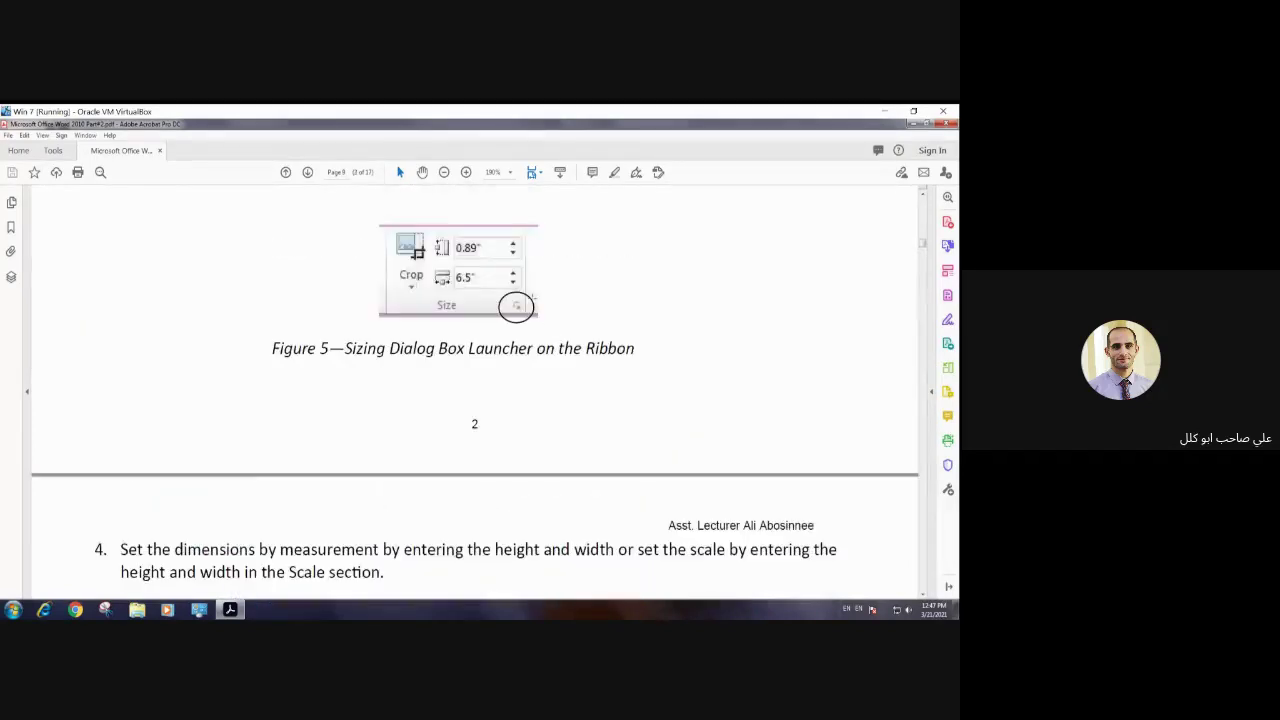
scroll(505, 341, down, 4)
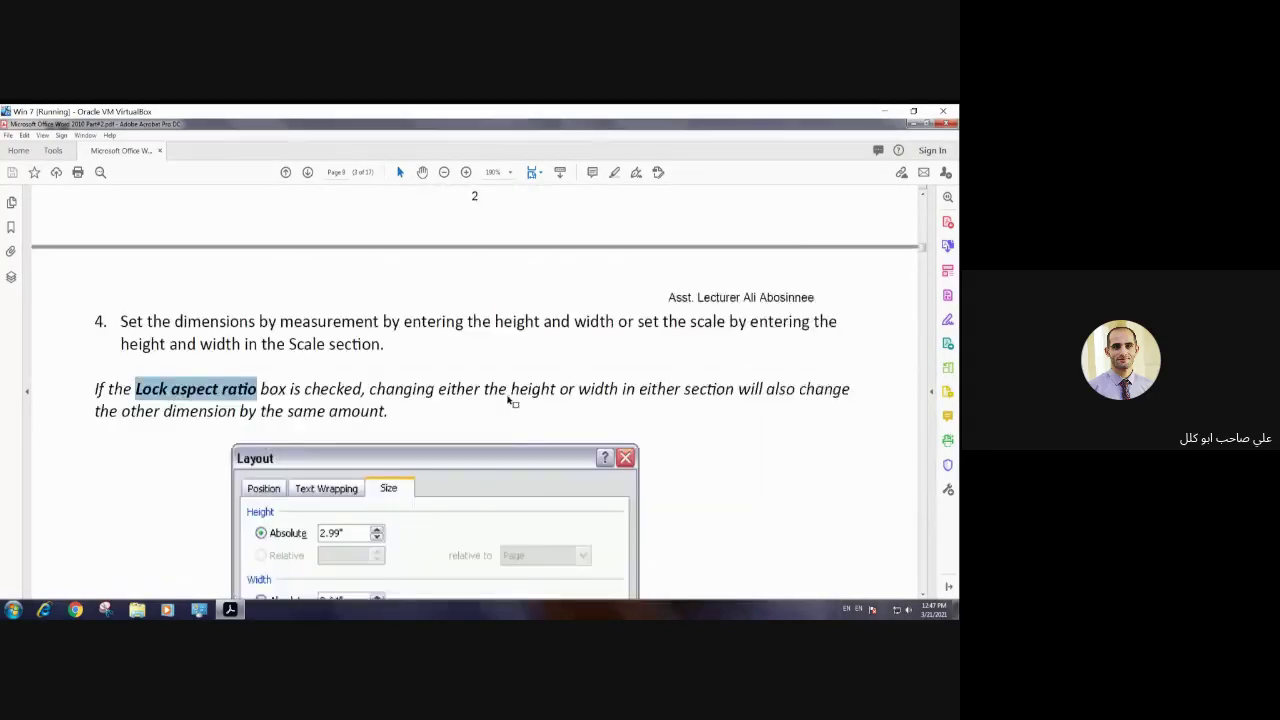
scroll(509, 400, down, 3)
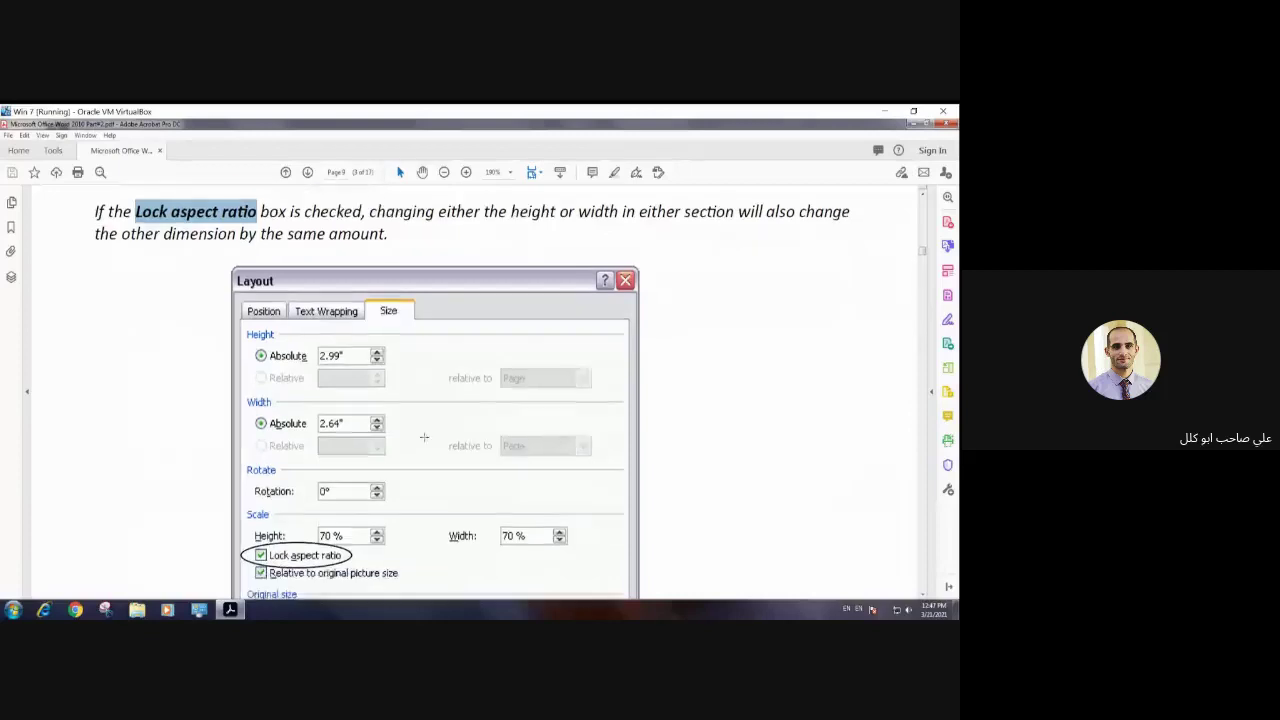
Scroll past the Figure 6 Layout Dialog Box caption to Repositioning a Picture.
scroll(458, 415, down, 1)
scroll(483, 474, down, 2)
scroll(375, 412, down, 1)
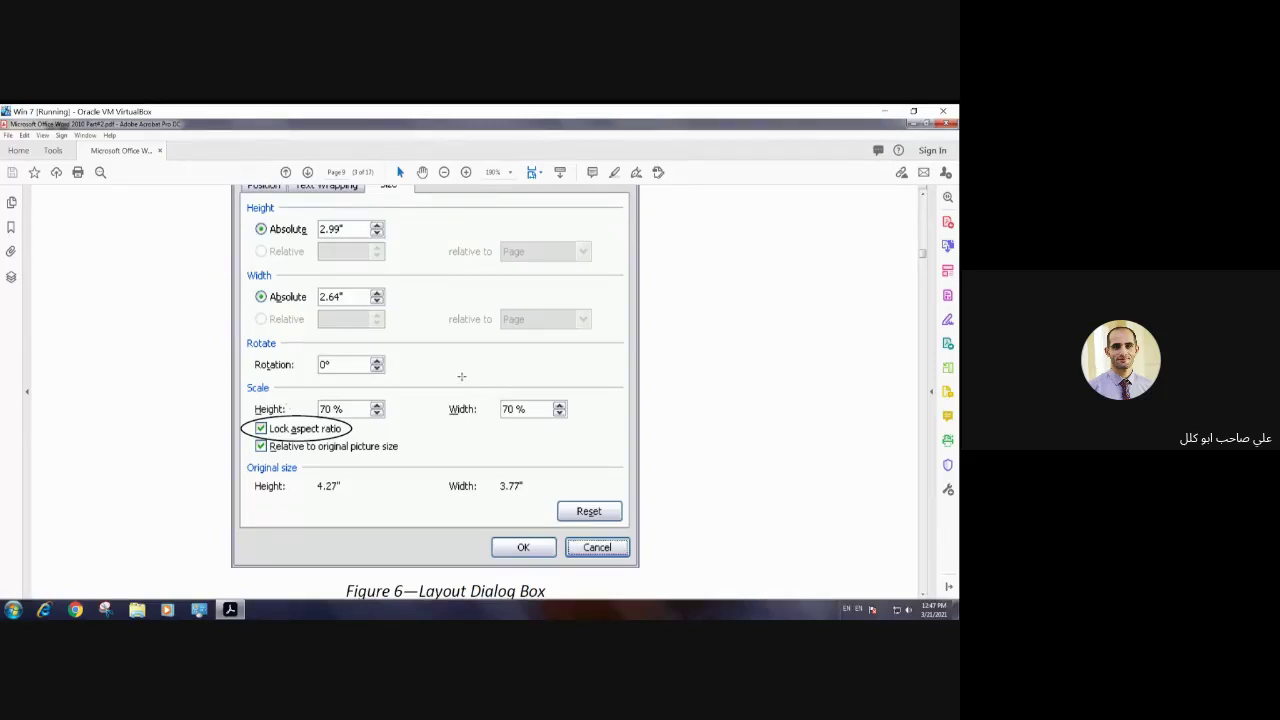
scroll(454, 401, down, 1)
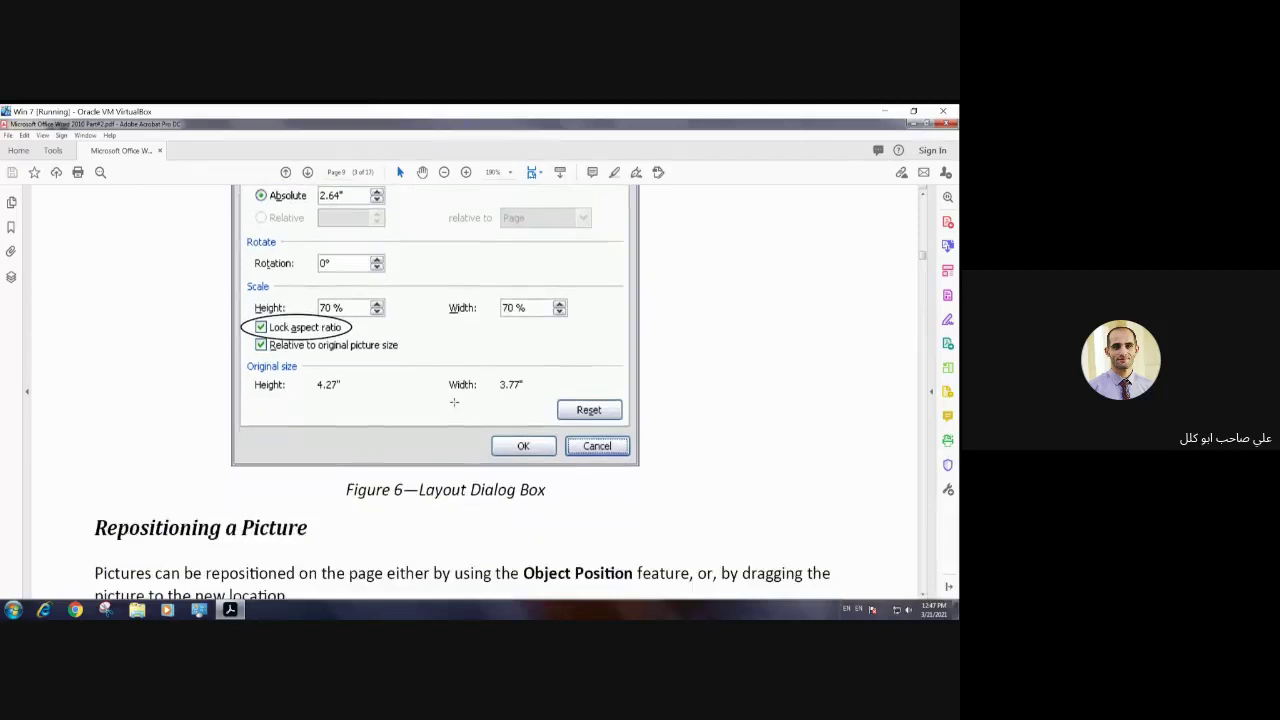
scroll(454, 401, down, 2)
scroll(454, 401, down, 3)
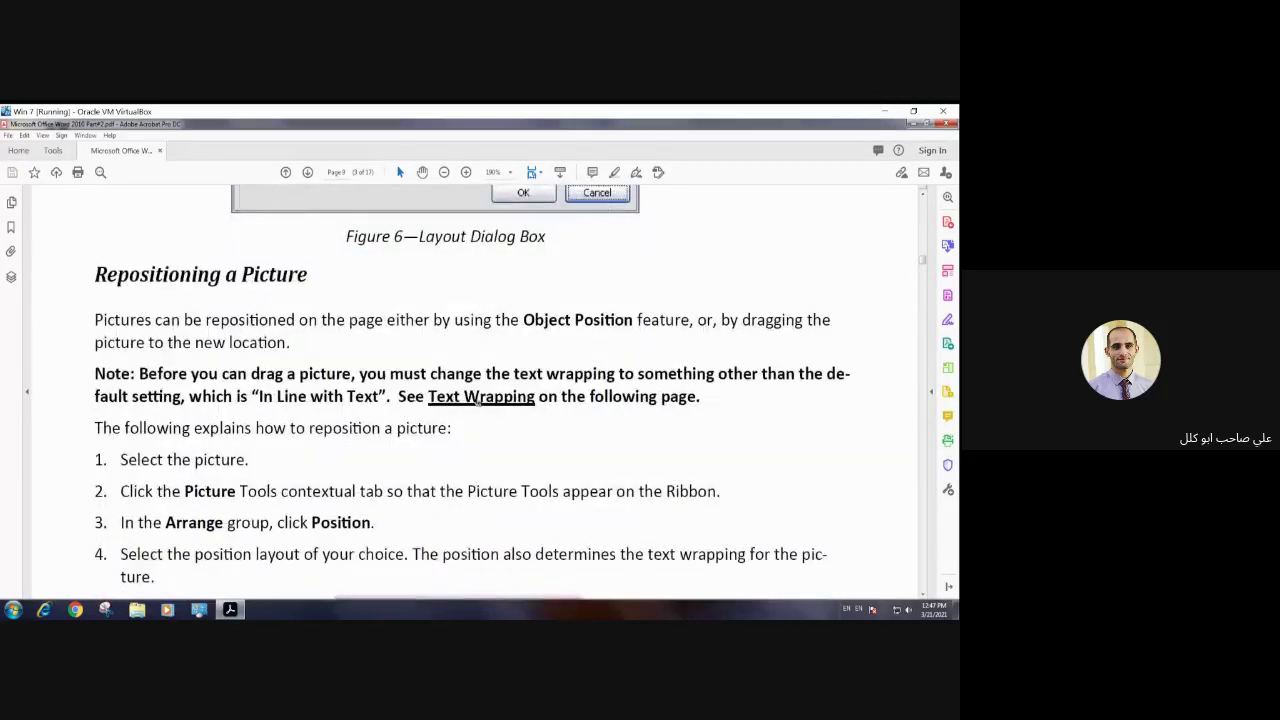
Highlight the Repositioning a Picture heading and the words 'Object Position'.
drag(92, 276, 300, 284)
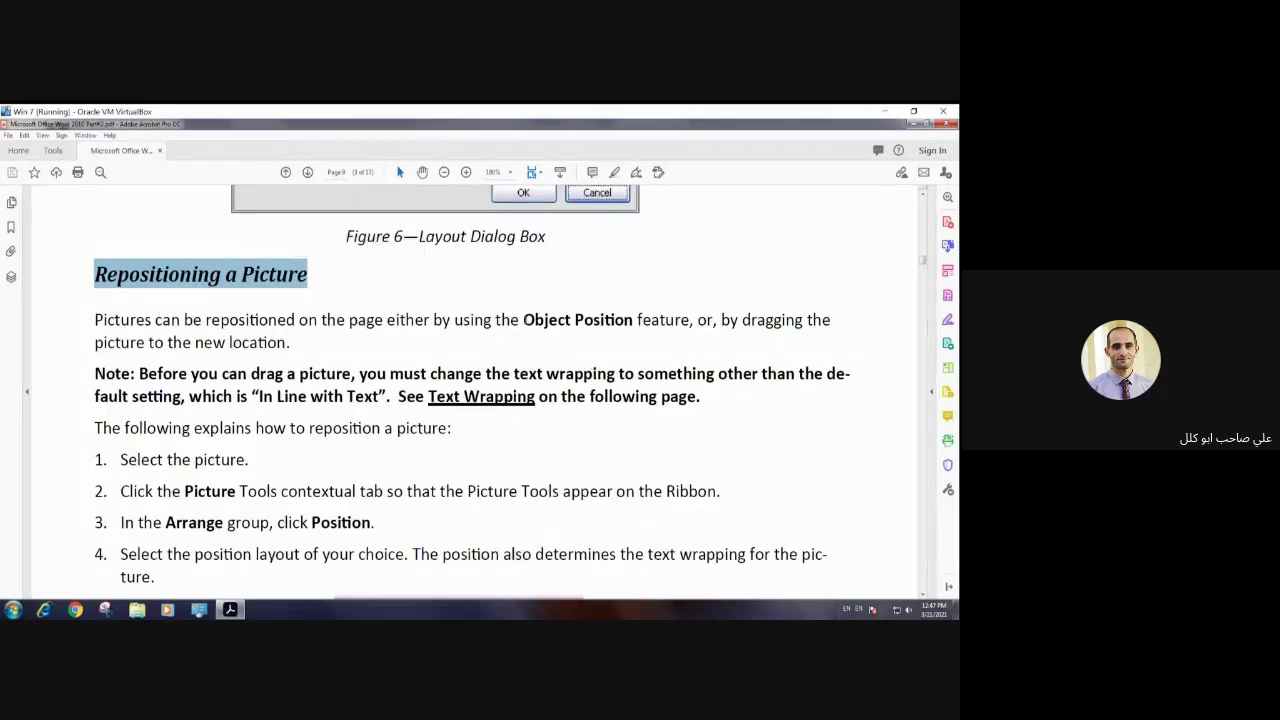
drag(523, 320, 577, 320)
click(577, 320)
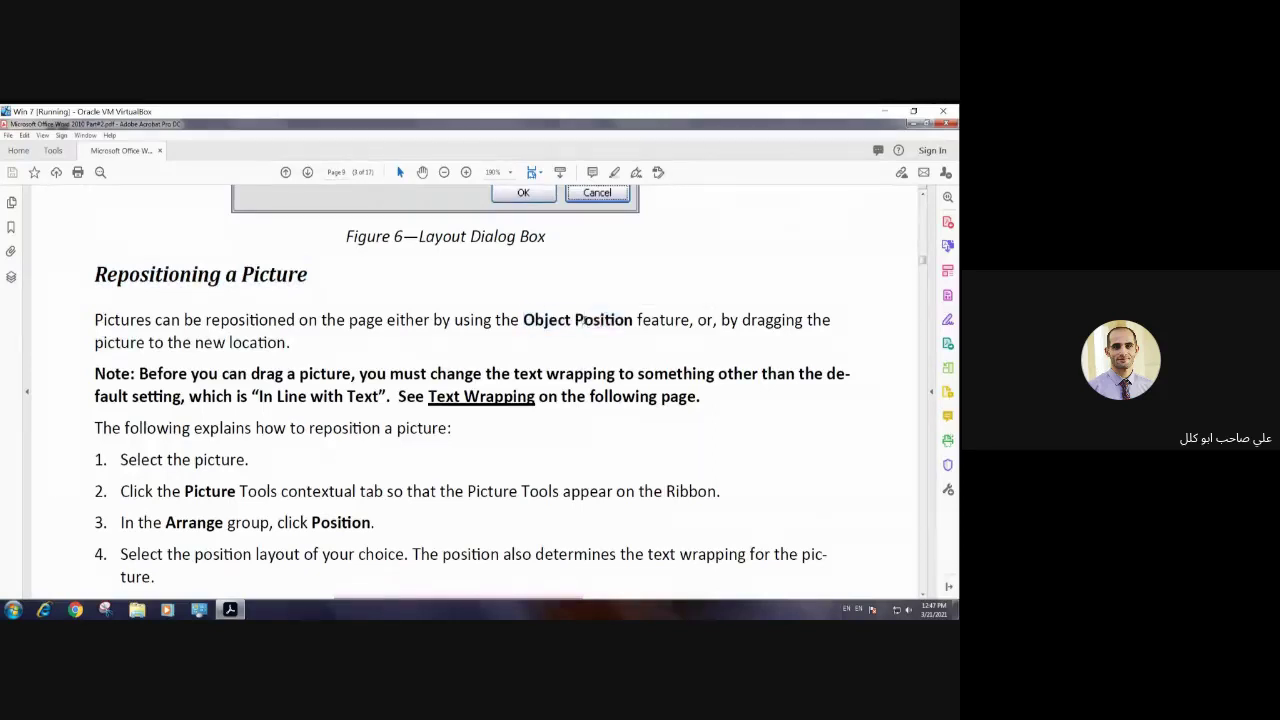
double_click(577, 320)
click(577, 320)
Scroll back up to Figure 3 and mark its Position area.
scroll(521, 318, up, 5)
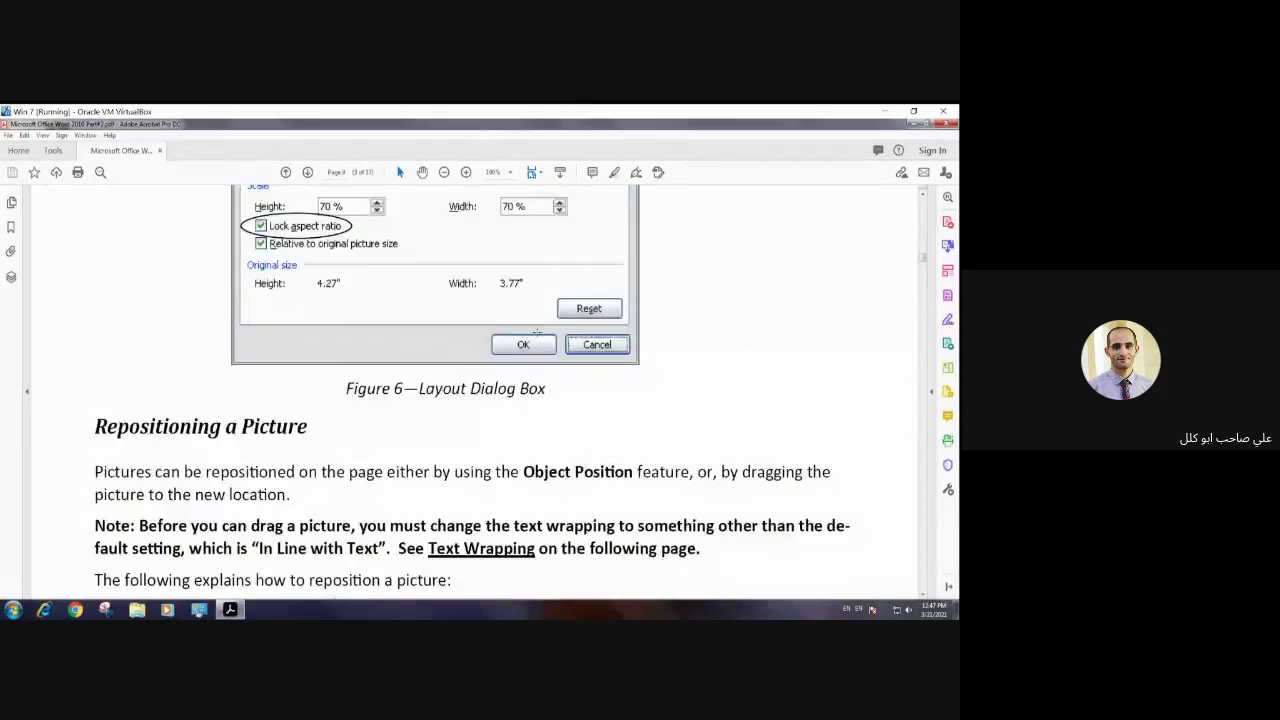
scroll(521, 318, up, 2)
scroll(522, 331, up, 2)
scroll(522, 331, up, 2)
scroll(522, 331, up, 4)
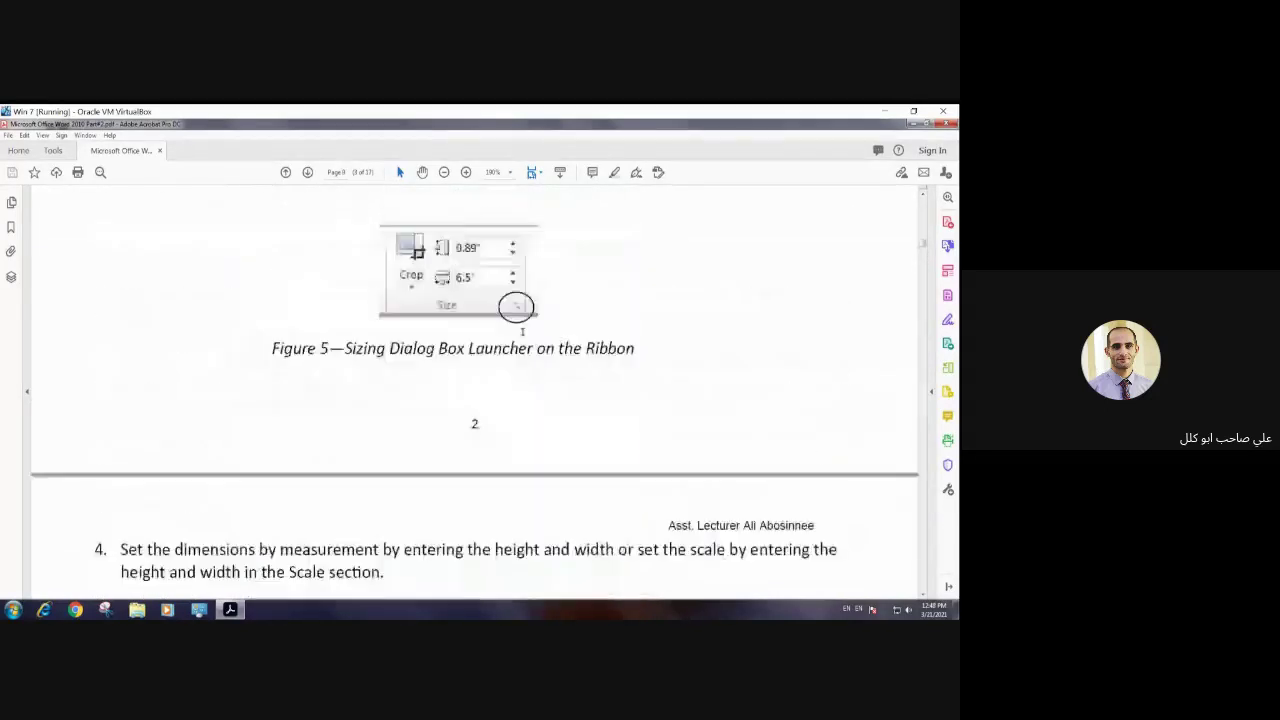
scroll(522, 331, up, 4)
scroll(522, 330, up, 3)
scroll(522, 330, up, 3)
scroll(522, 330, up, 1)
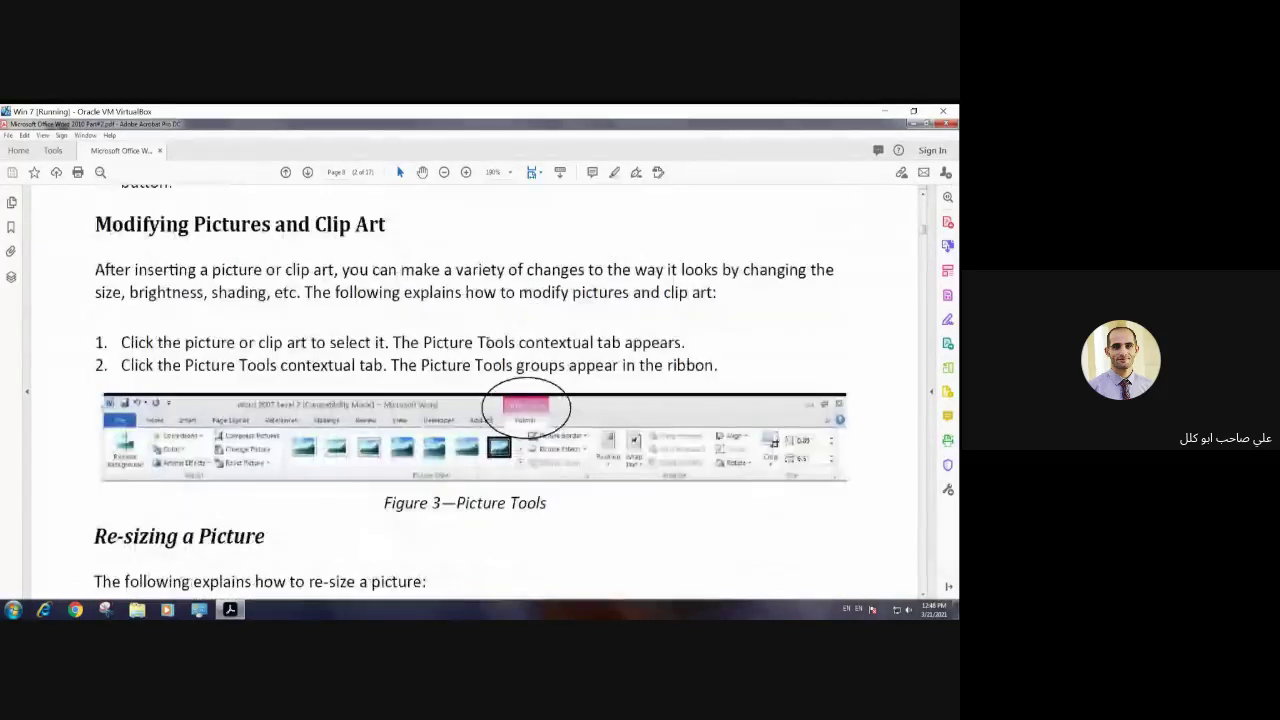
drag(625, 430, 590, 478)
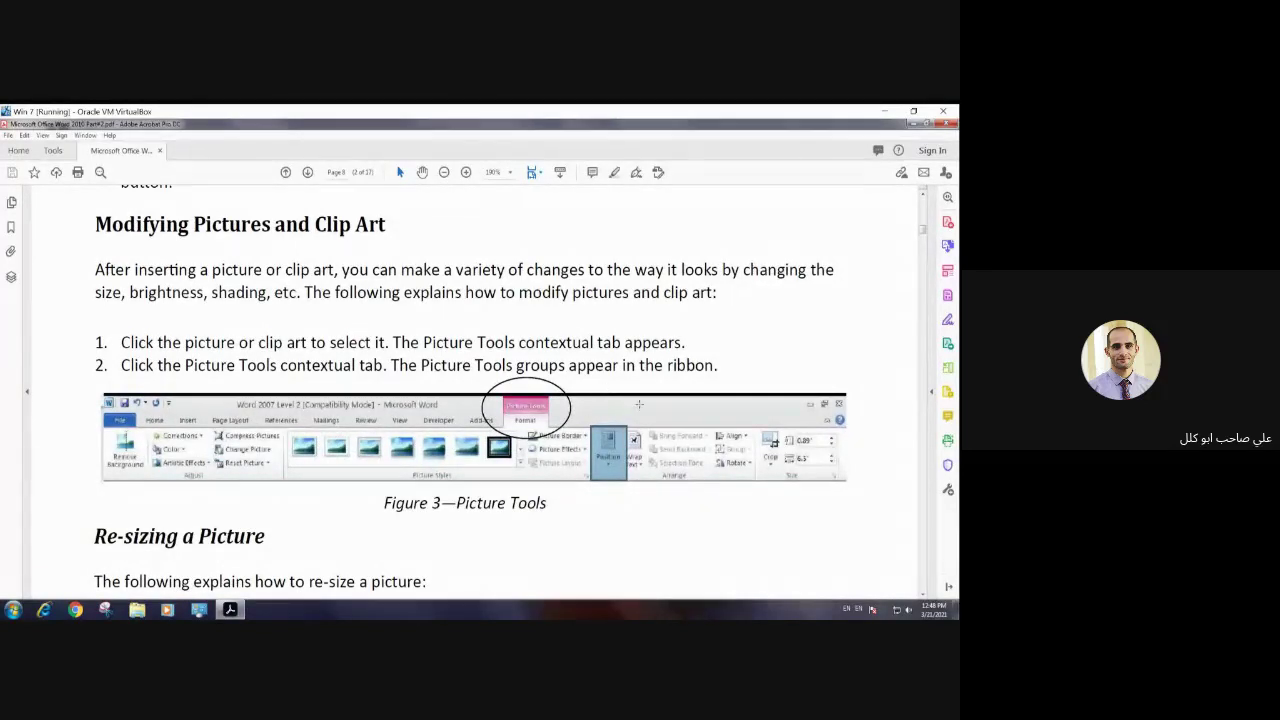
Return down to the Repositioning a Picture steps on page 9.
scroll(923, 235, down, 1)
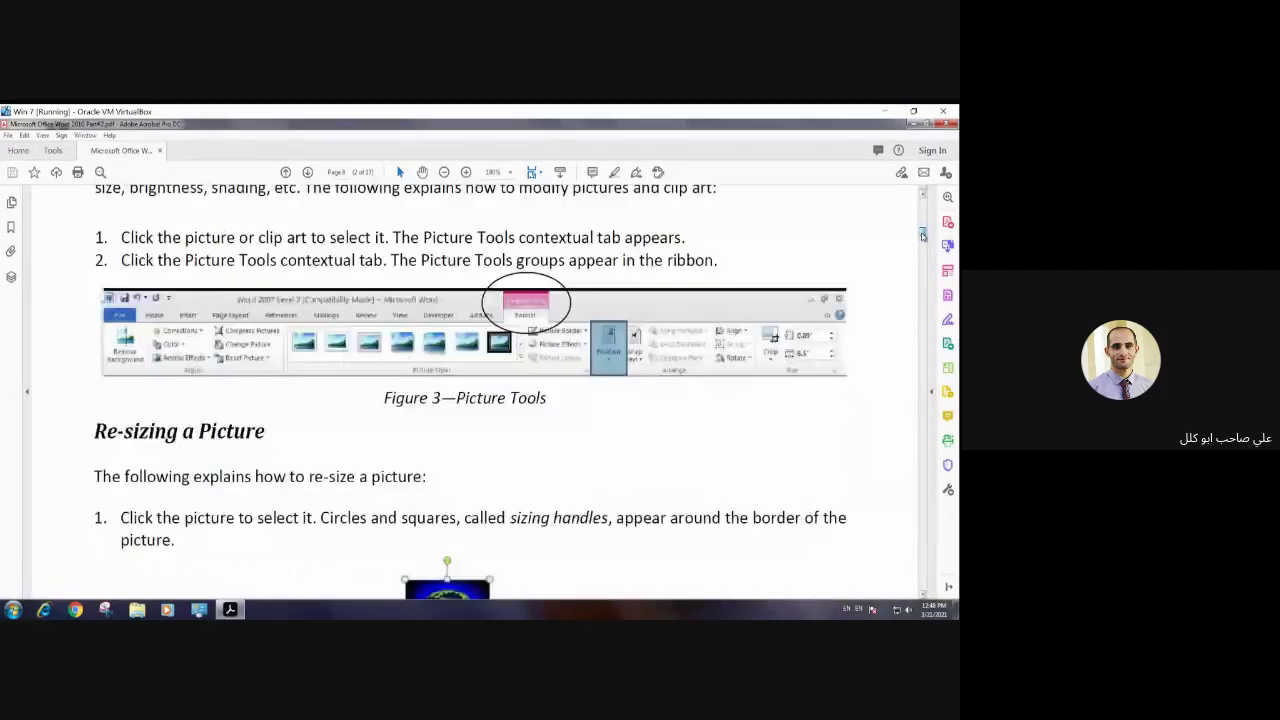
drag(923, 235, 923, 258)
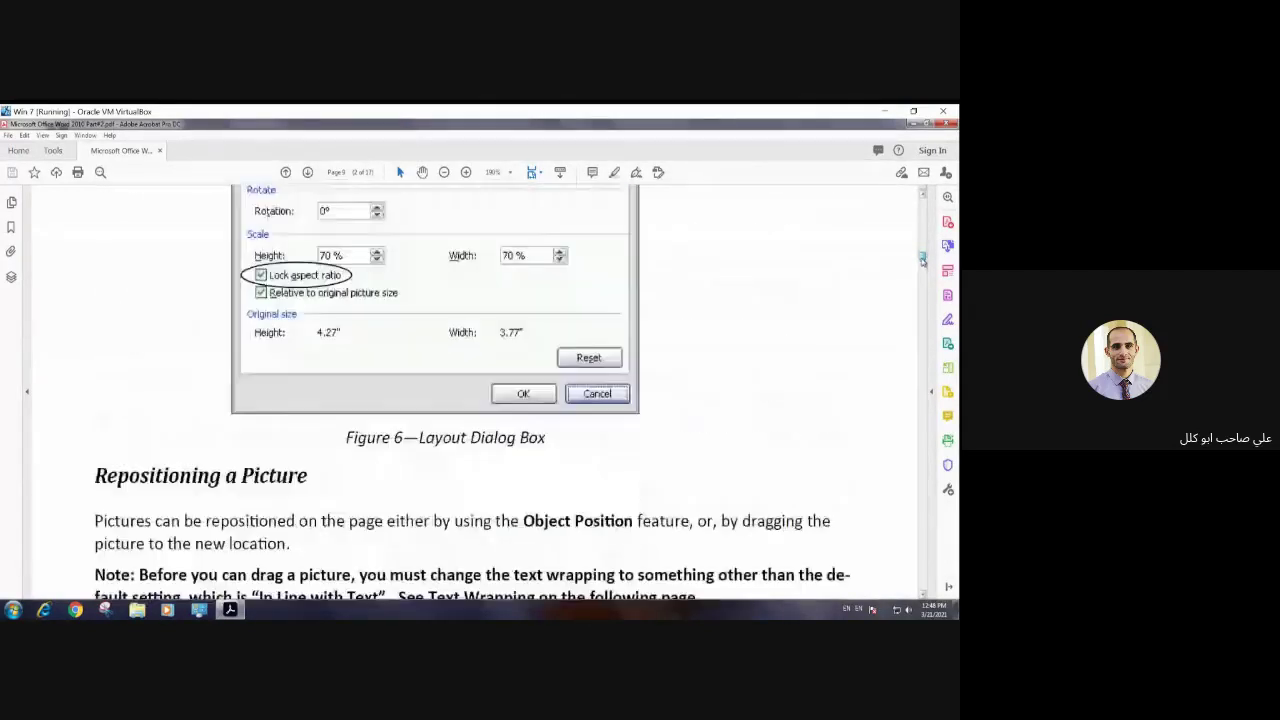
scroll(923, 258, down, 3)
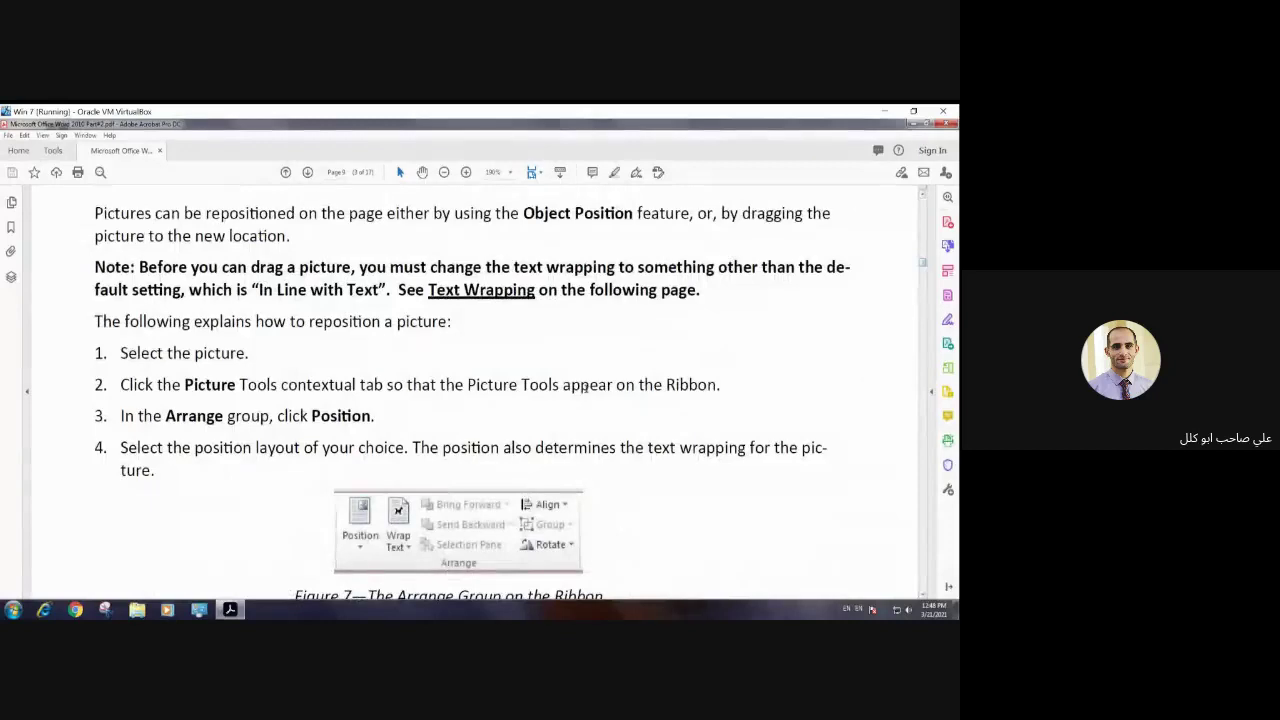
scroll(587, 390, down, 1)
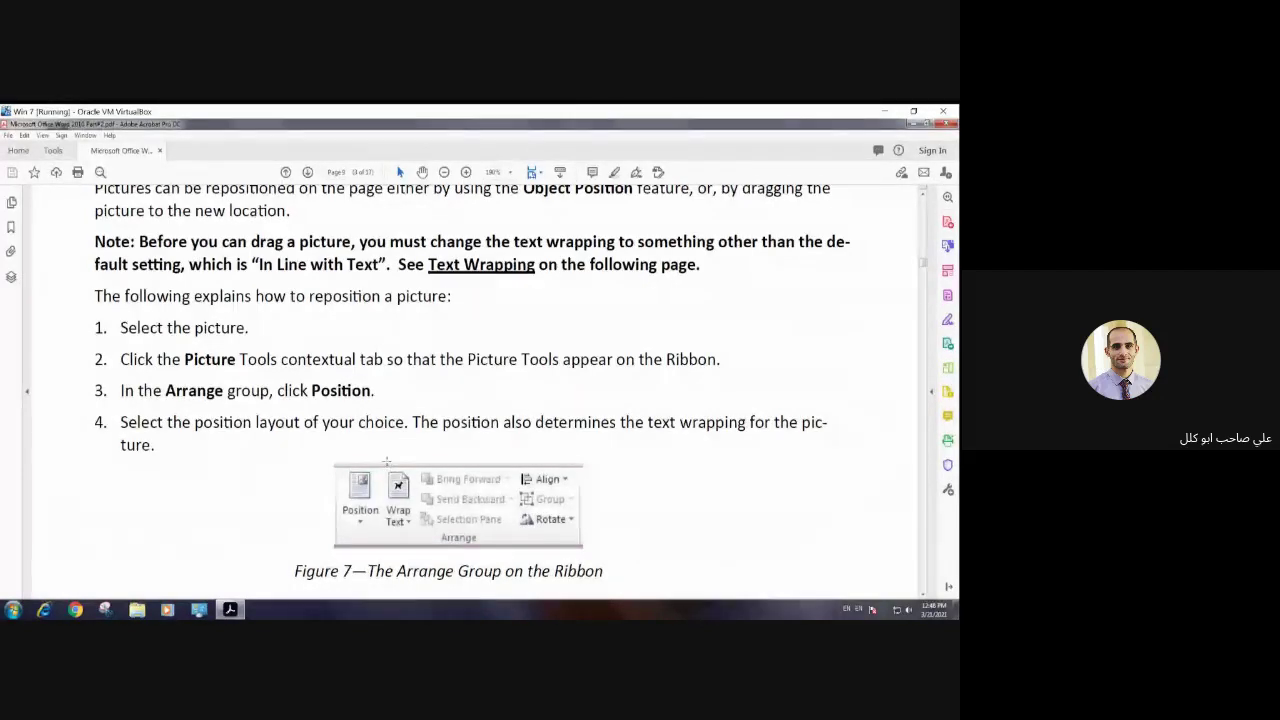
scroll(388, 462, up, 3)
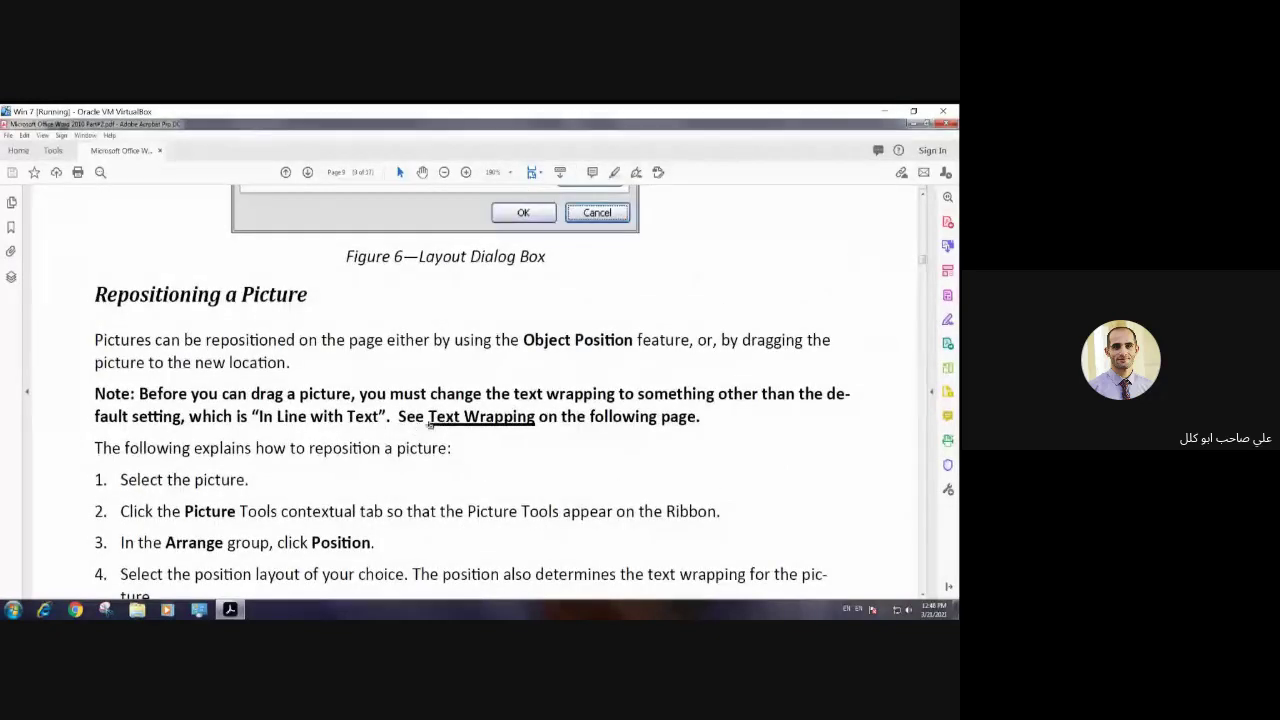
Block the Text Wrapping link's security warning, then select the phrase 'In Line with Text'.
click(432, 419)
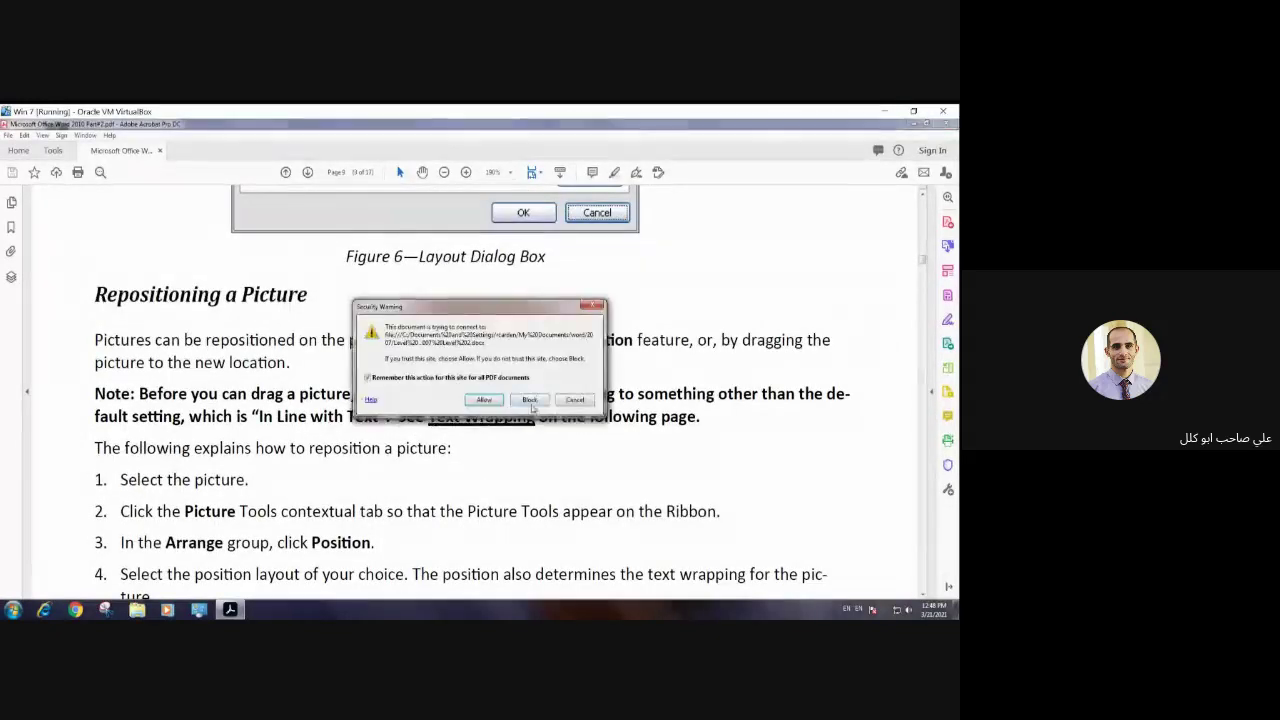
click(528, 412)
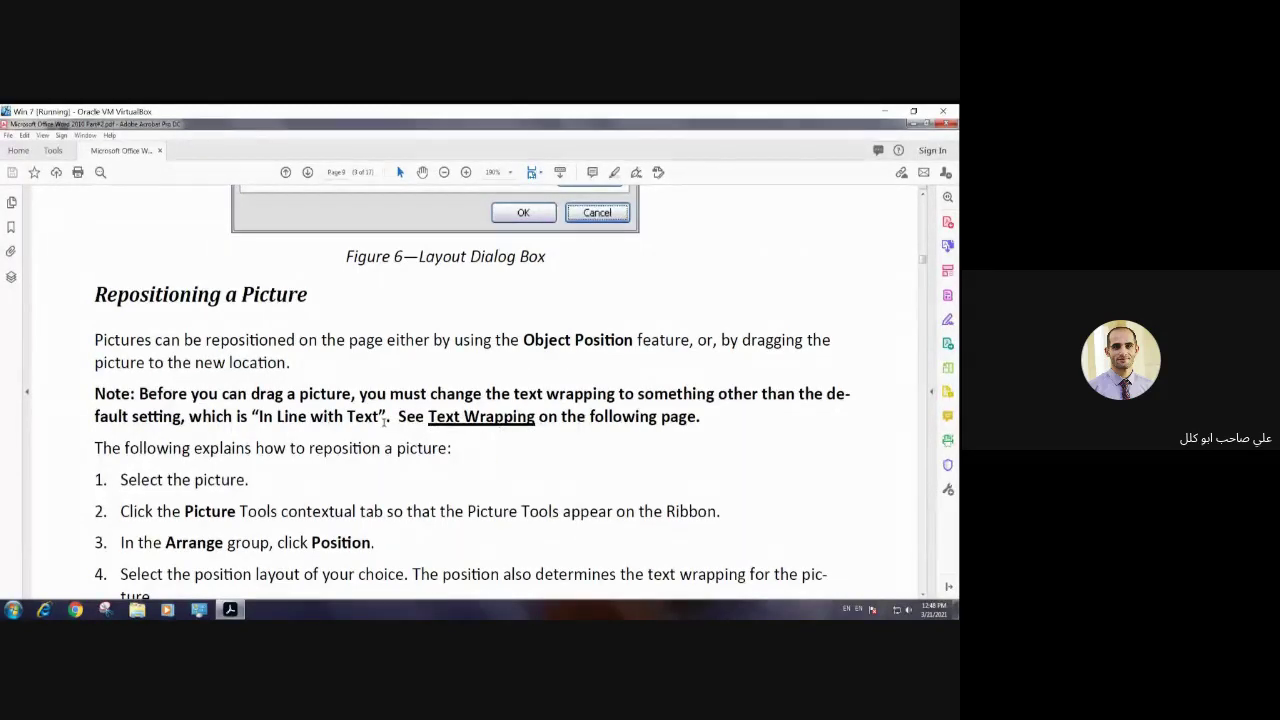
drag(258, 417, 381, 424)
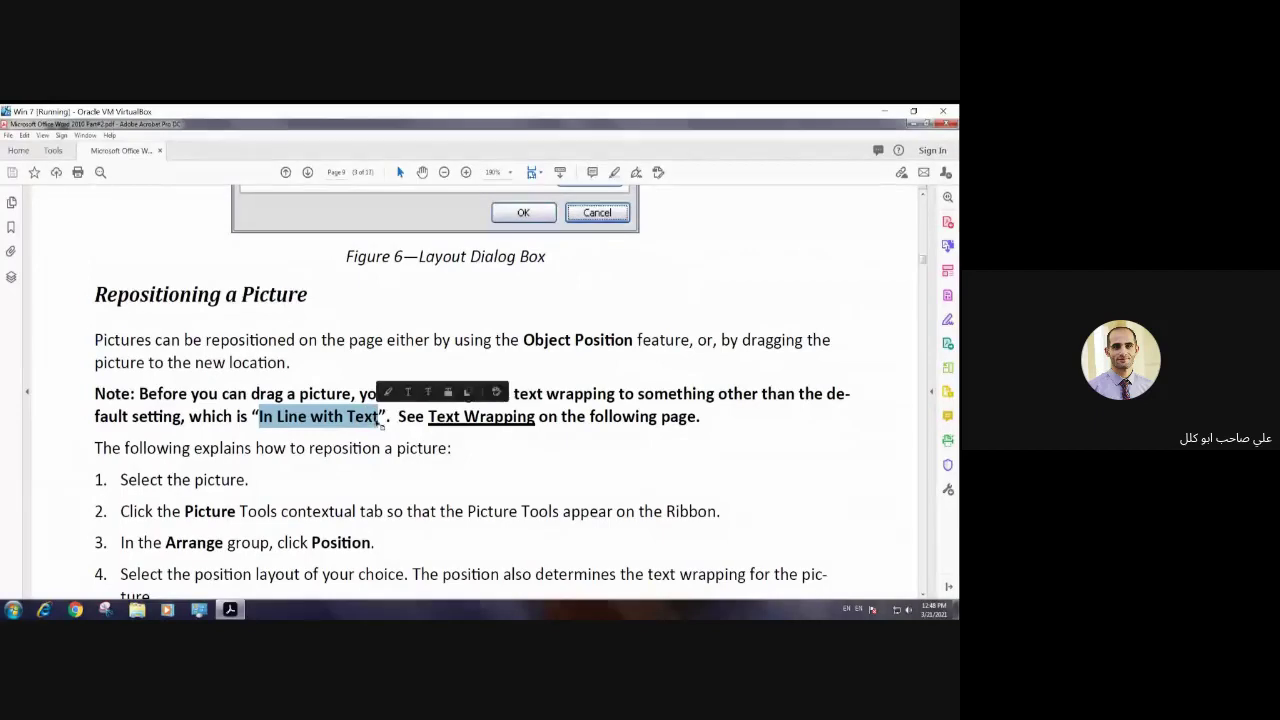
drag(252, 417, 385, 420)
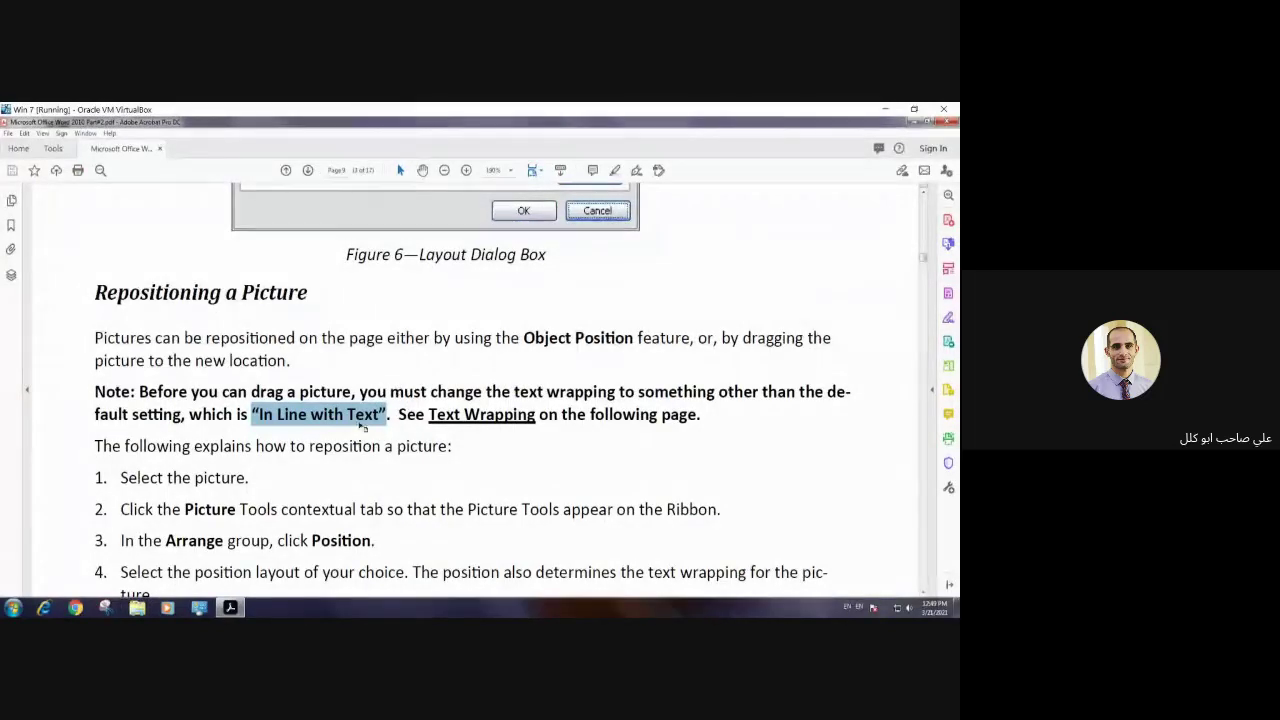
click(137, 608)
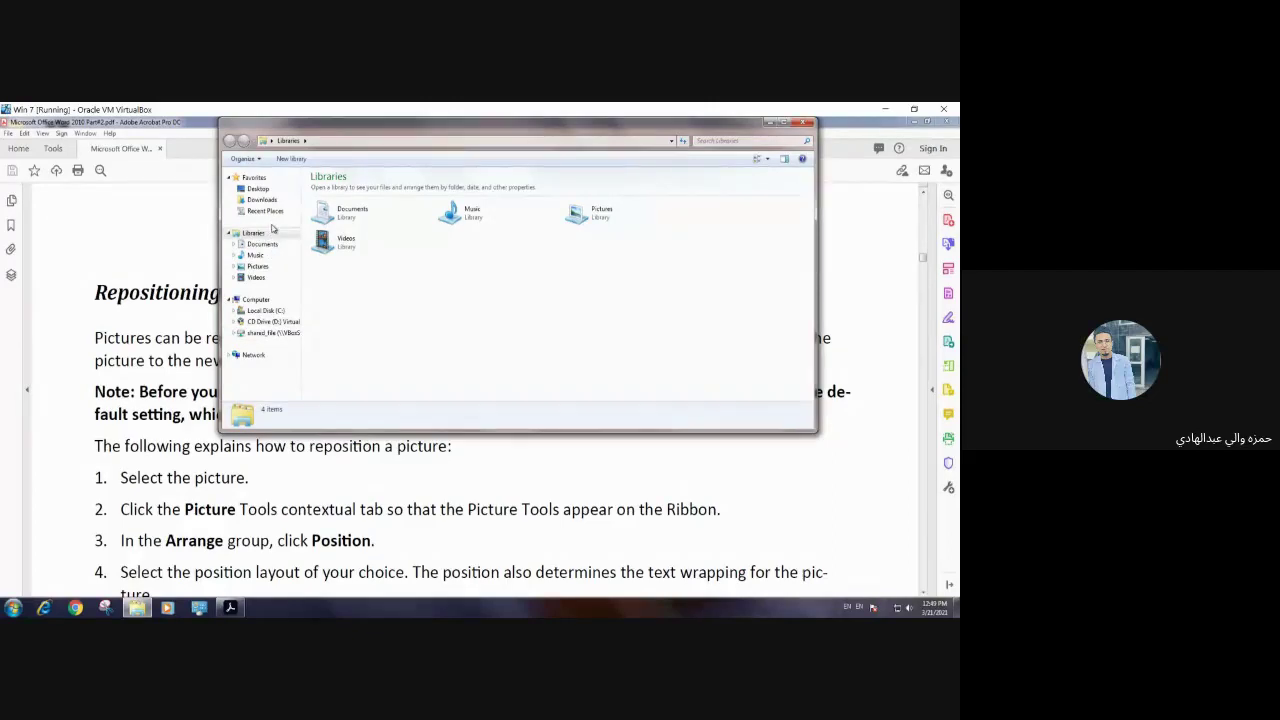
click(805, 122)
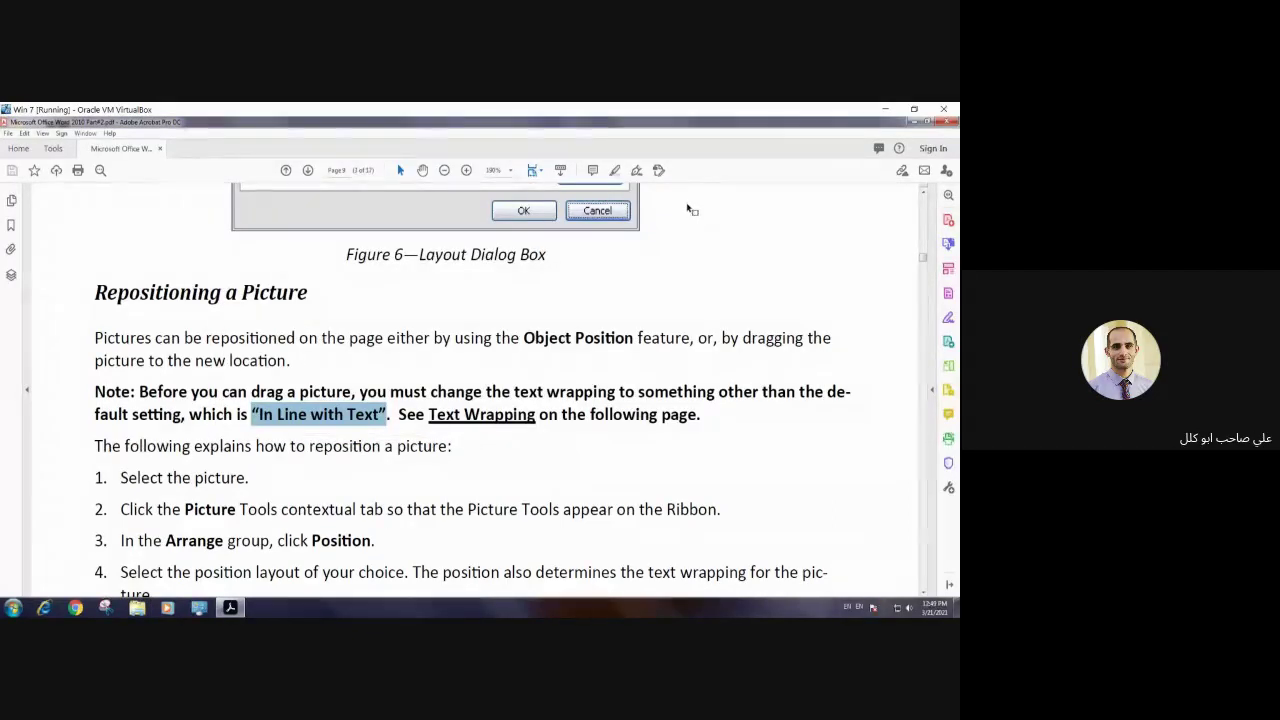
Highlight 'Picture' in step 2 and 'Position' in step 3.
scroll(403, 410, down, 2)
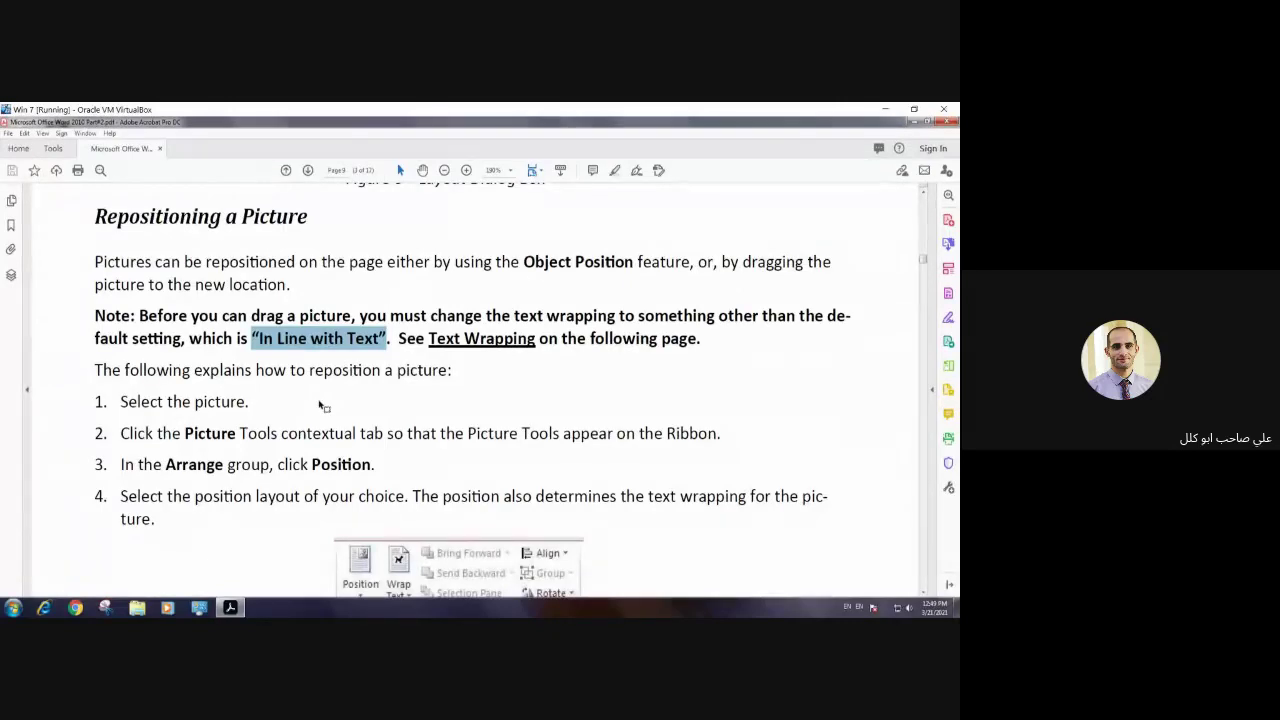
scroll(340, 400, down, 2)
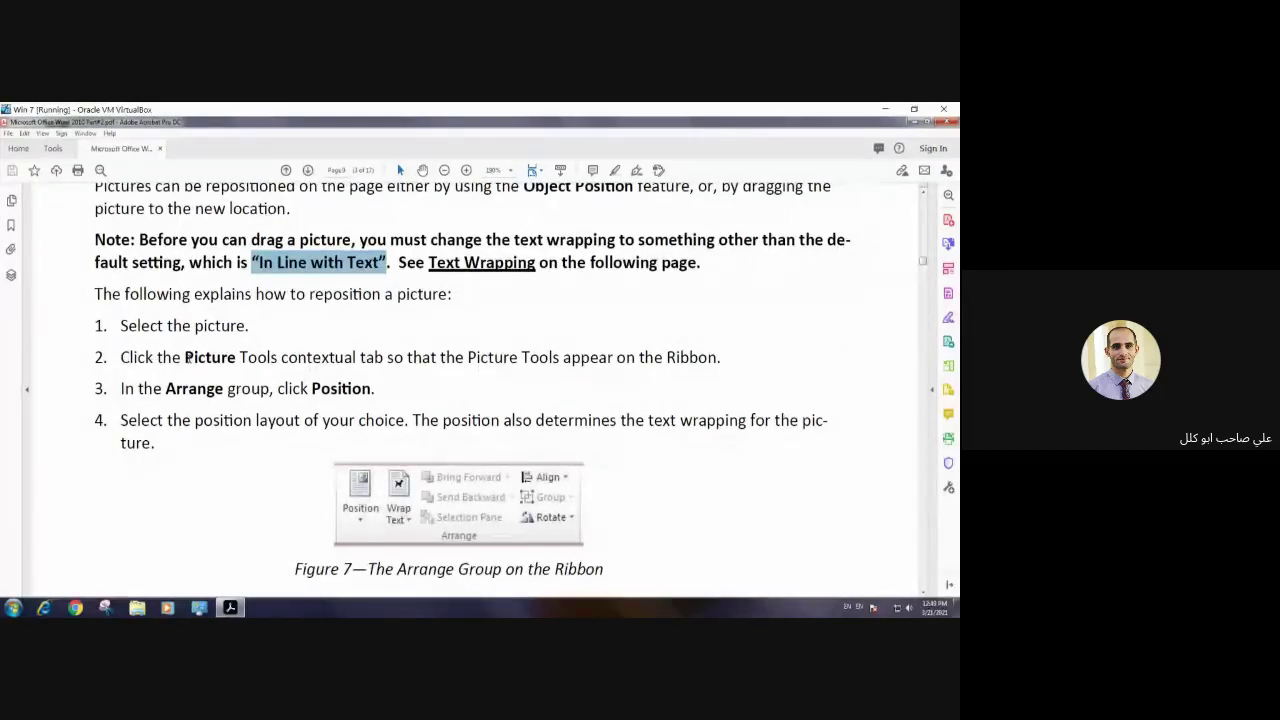
drag(184, 357, 236, 360)
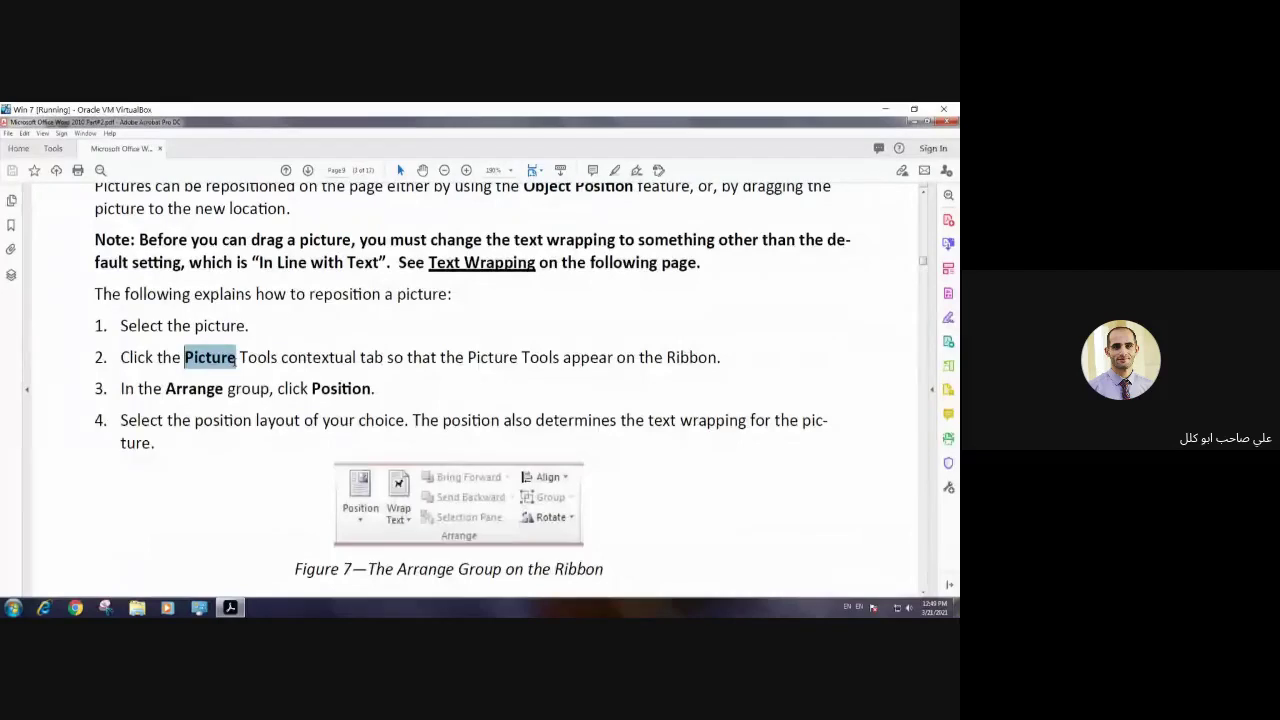
click(310, 388)
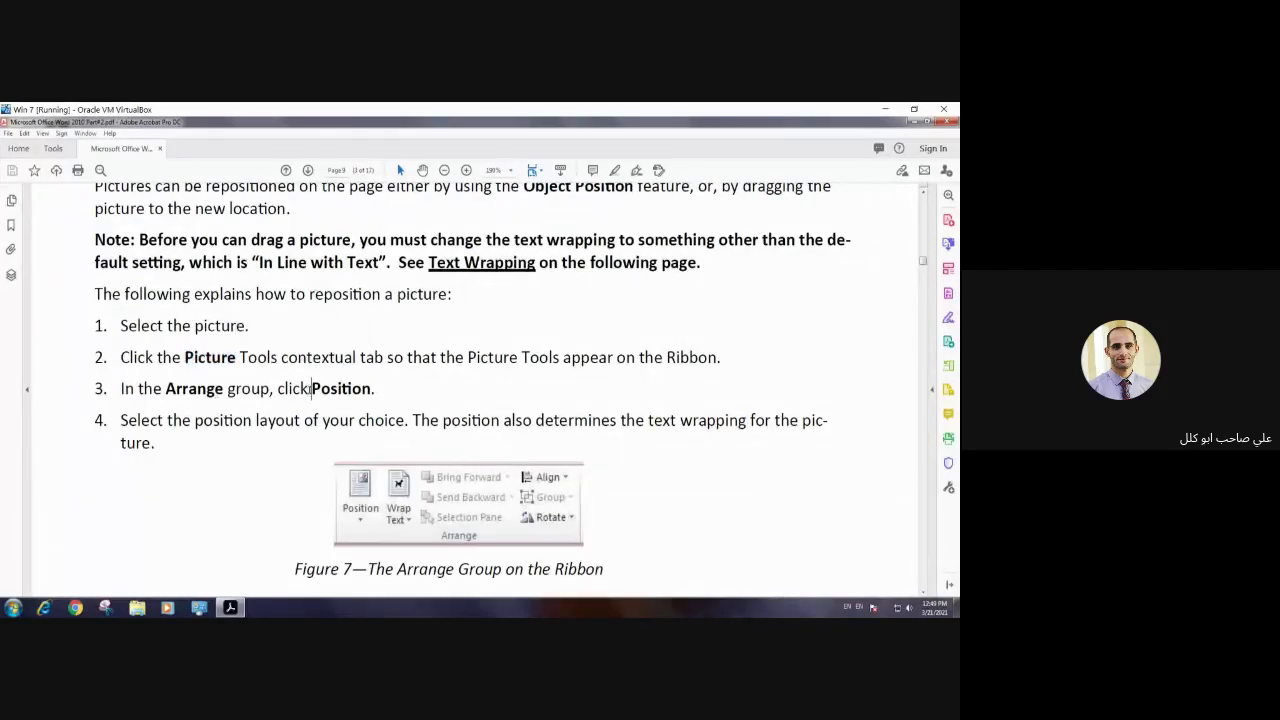
drag(310, 388, 375, 390)
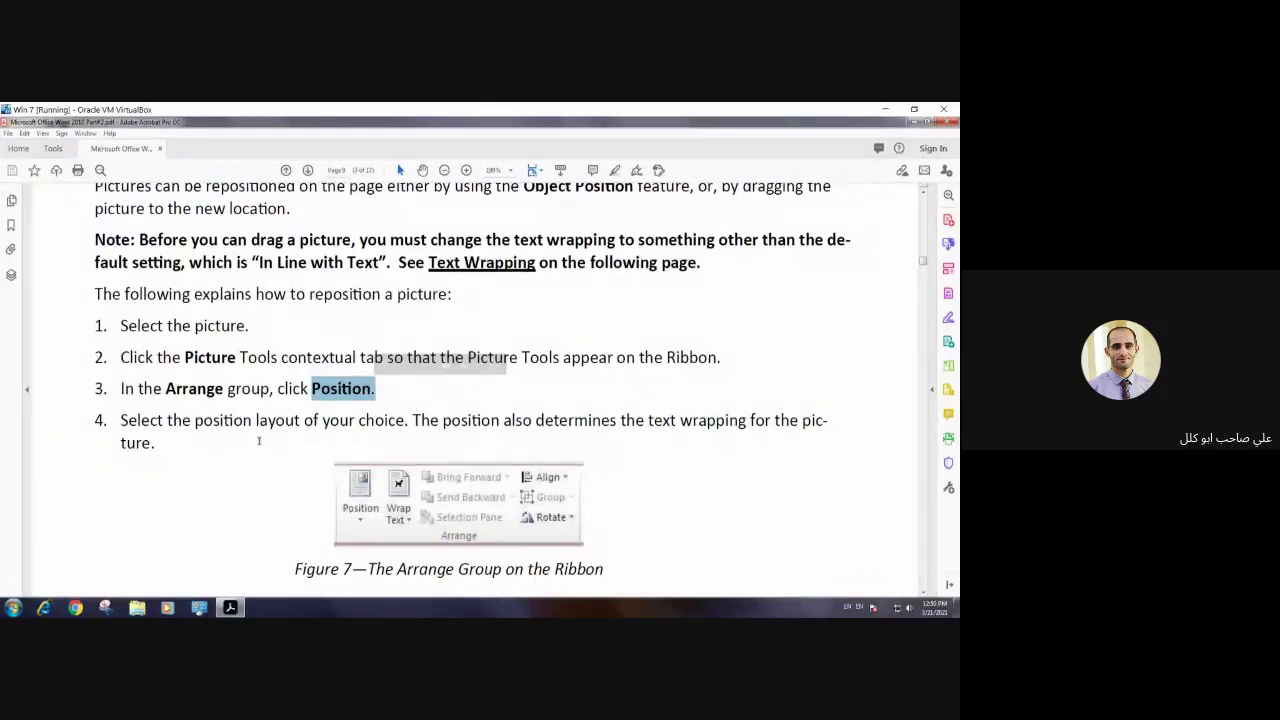
Scroll down to the Text Wrapping section on page 10.
scroll(228, 402, down, 3)
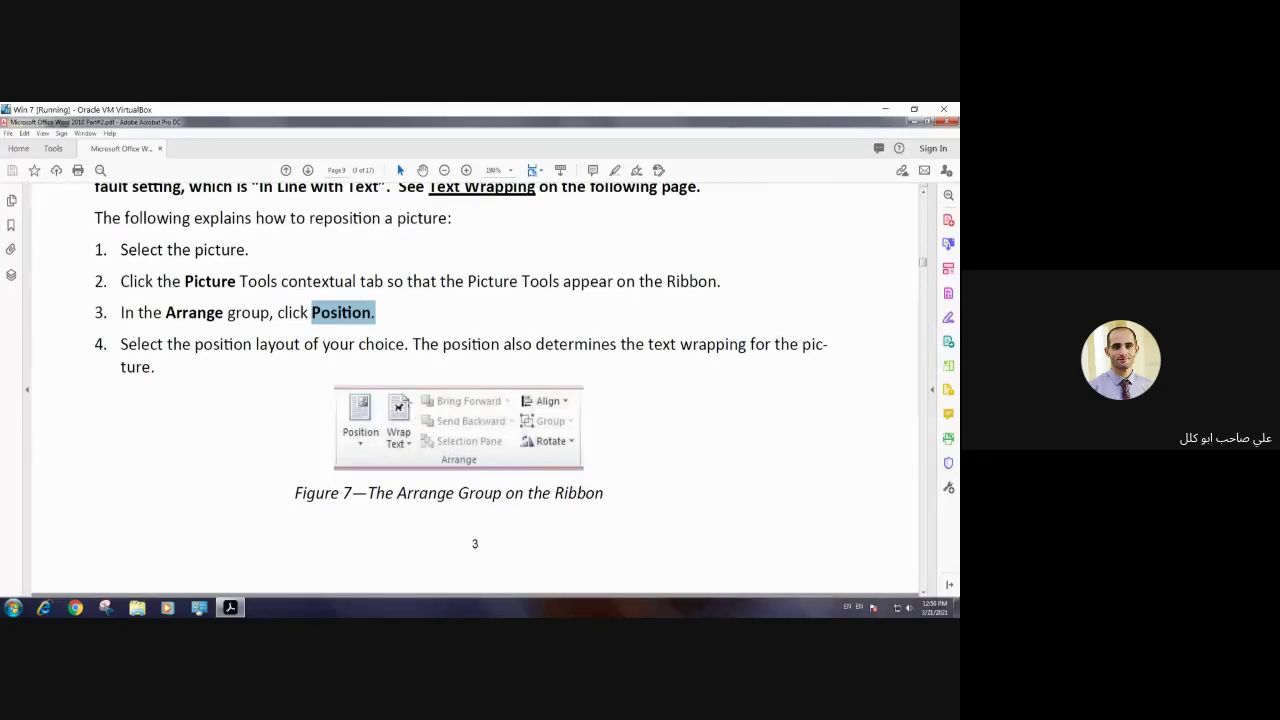
scroll(399, 422, down, 3)
scroll(400, 432, down, 3)
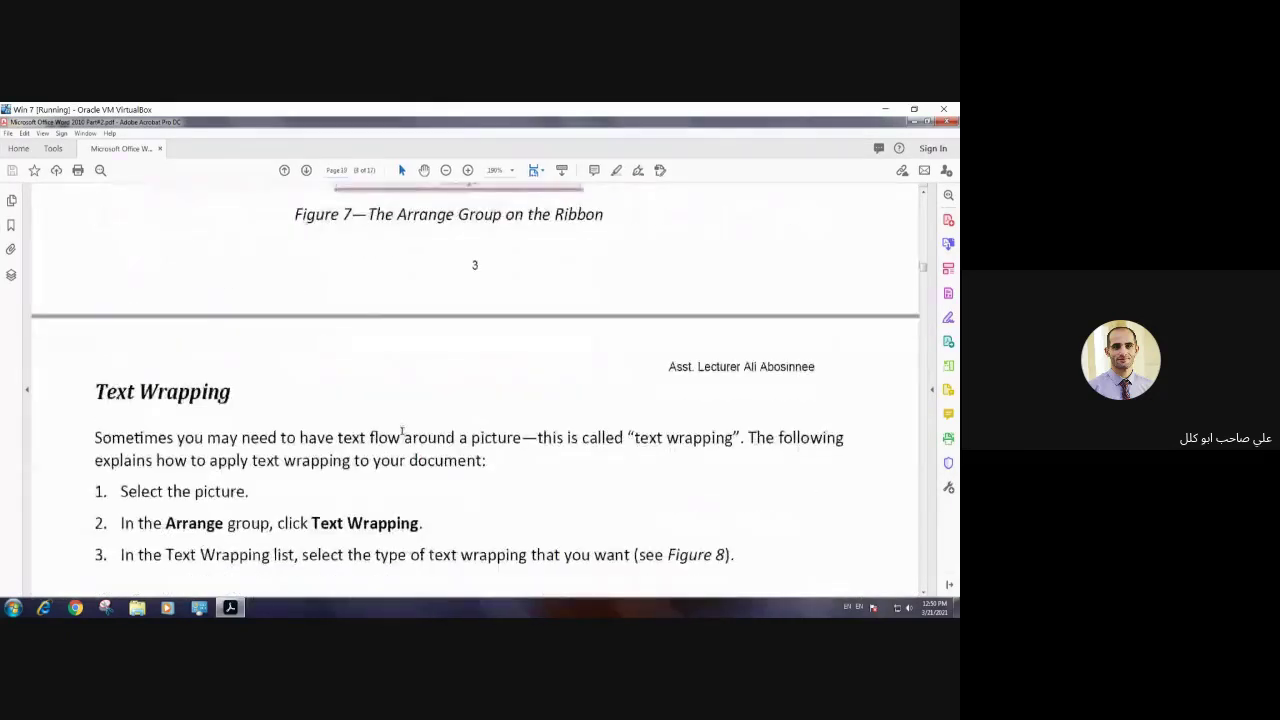
scroll(400, 432, down, 1)
scroll(401, 429, down, 2)
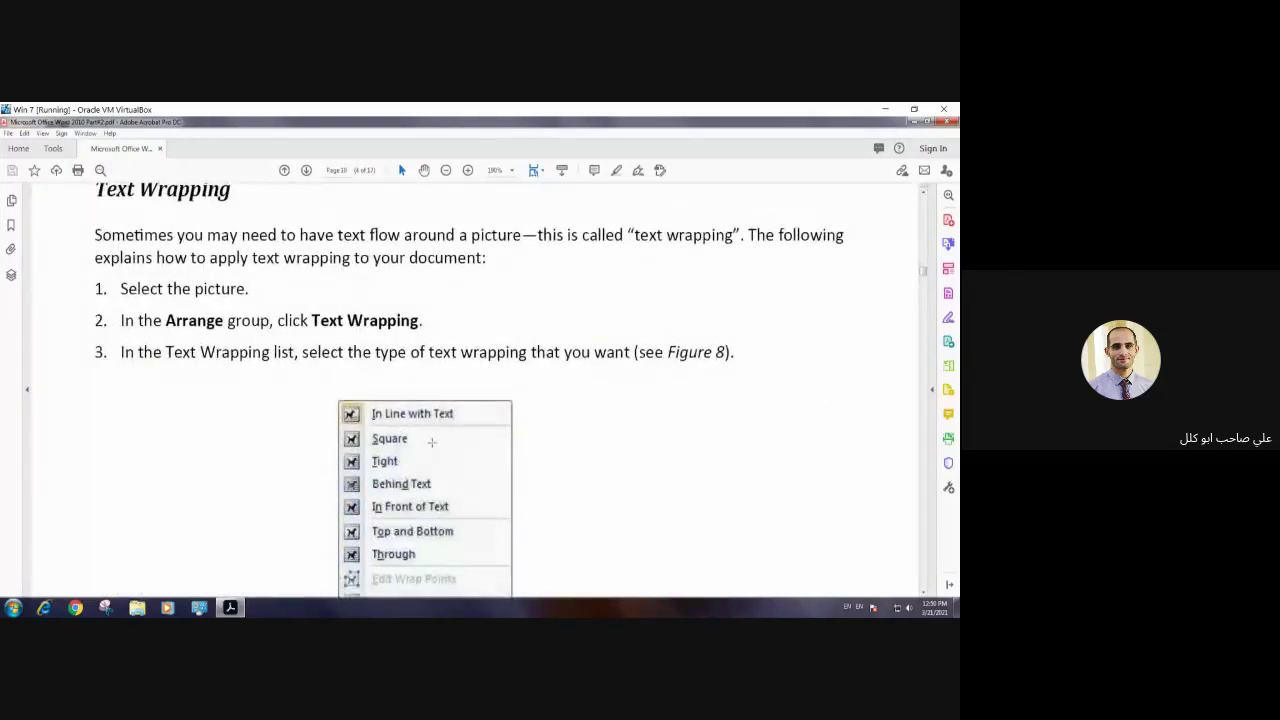
scroll(434, 401, down, 1)
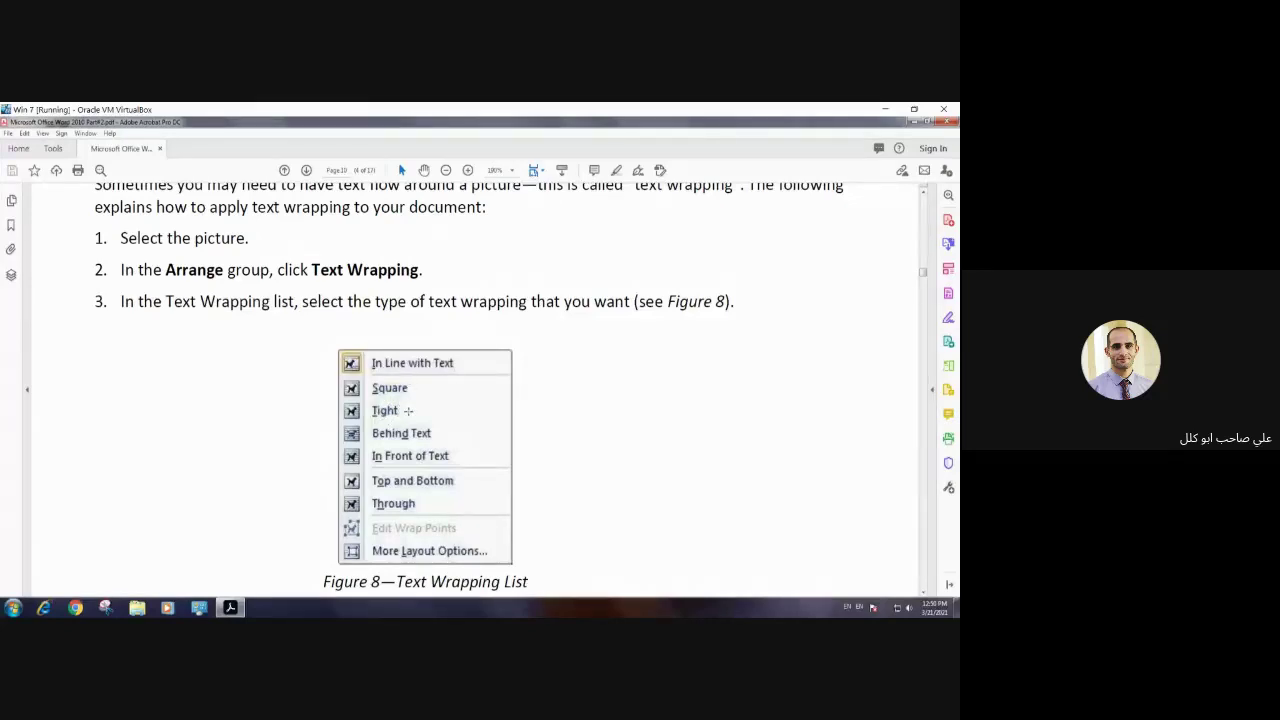
scroll(277, 414, down, 2)
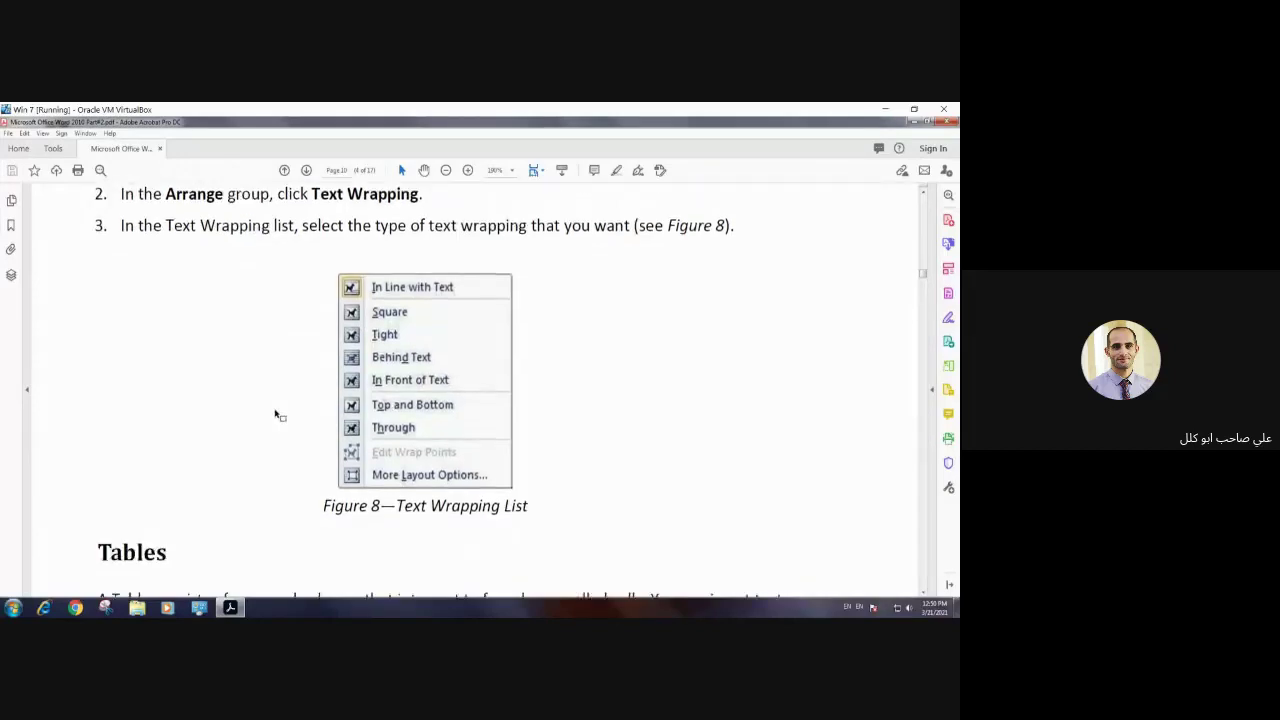
scroll(277, 414, down, 4)
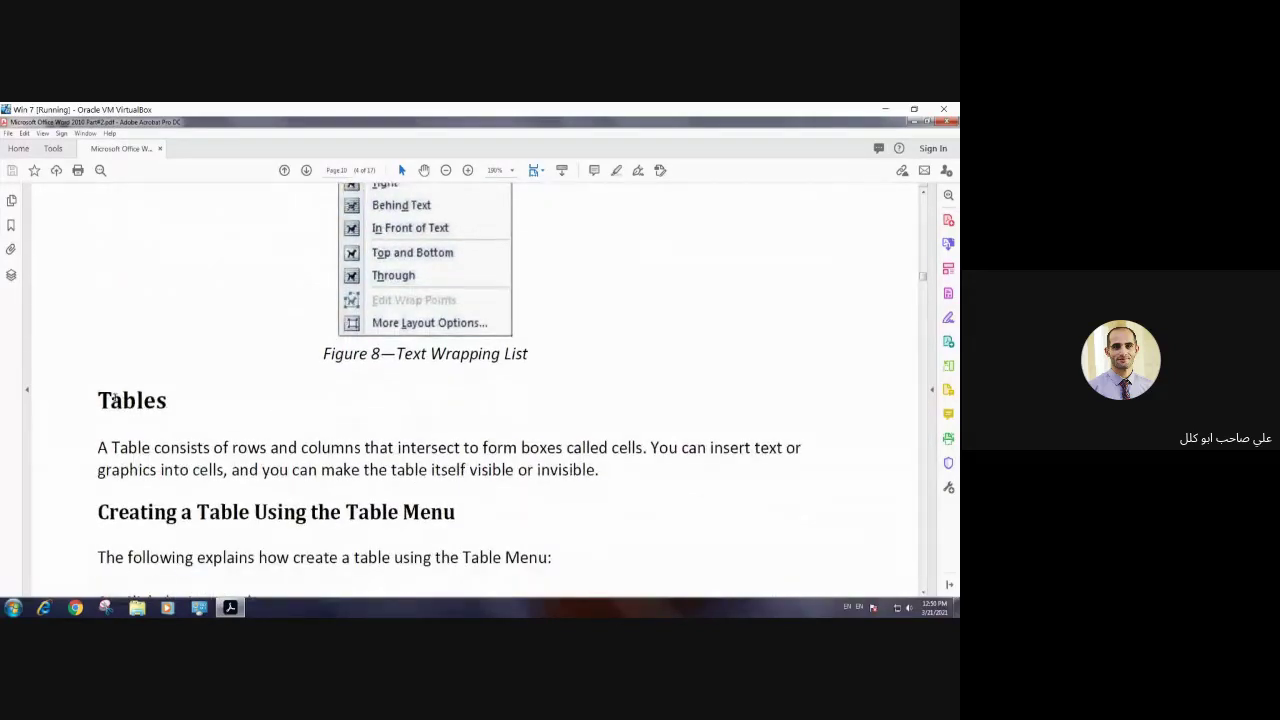
drag(98, 400, 168, 402)
click(167, 400)
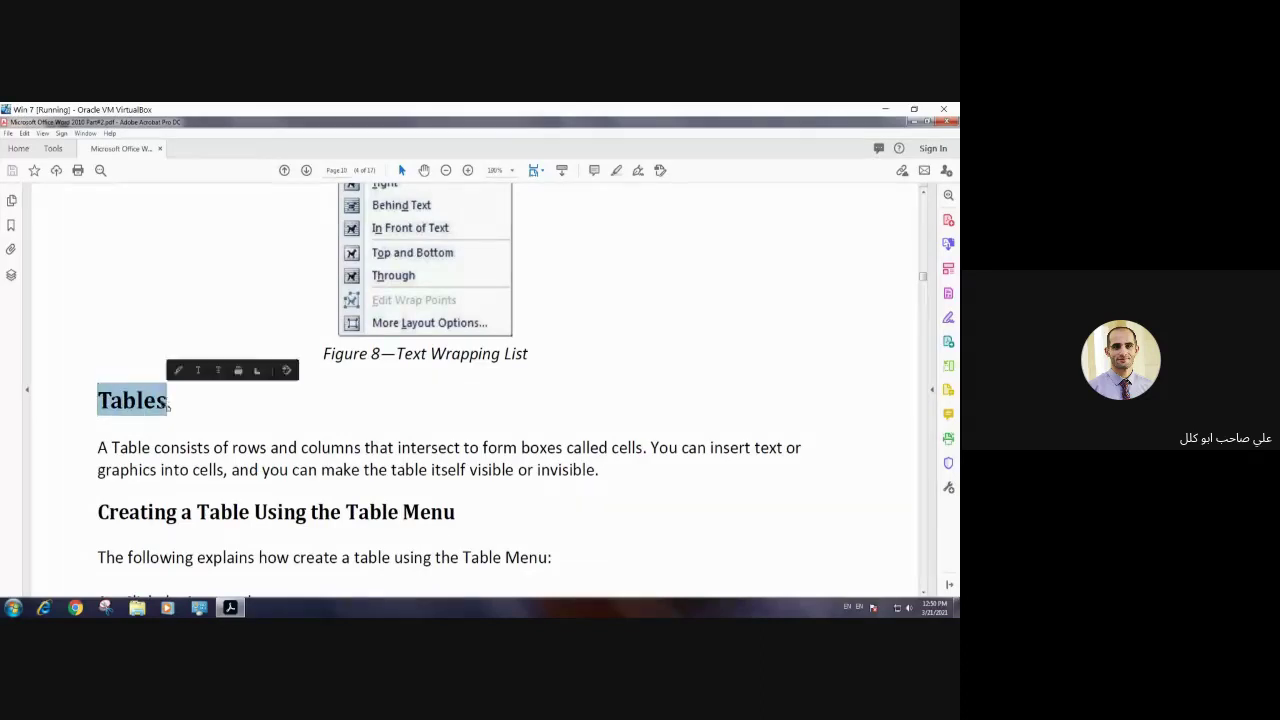
click(168, 402)
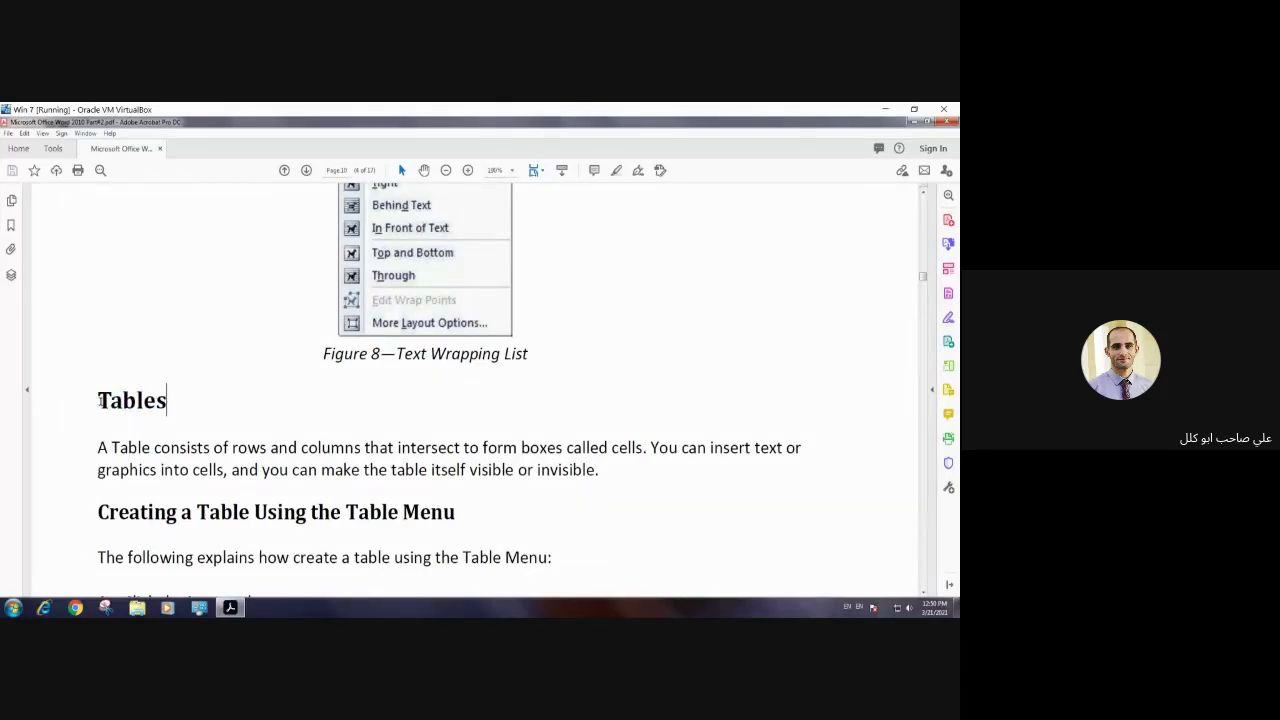
drag(98, 400, 168, 404)
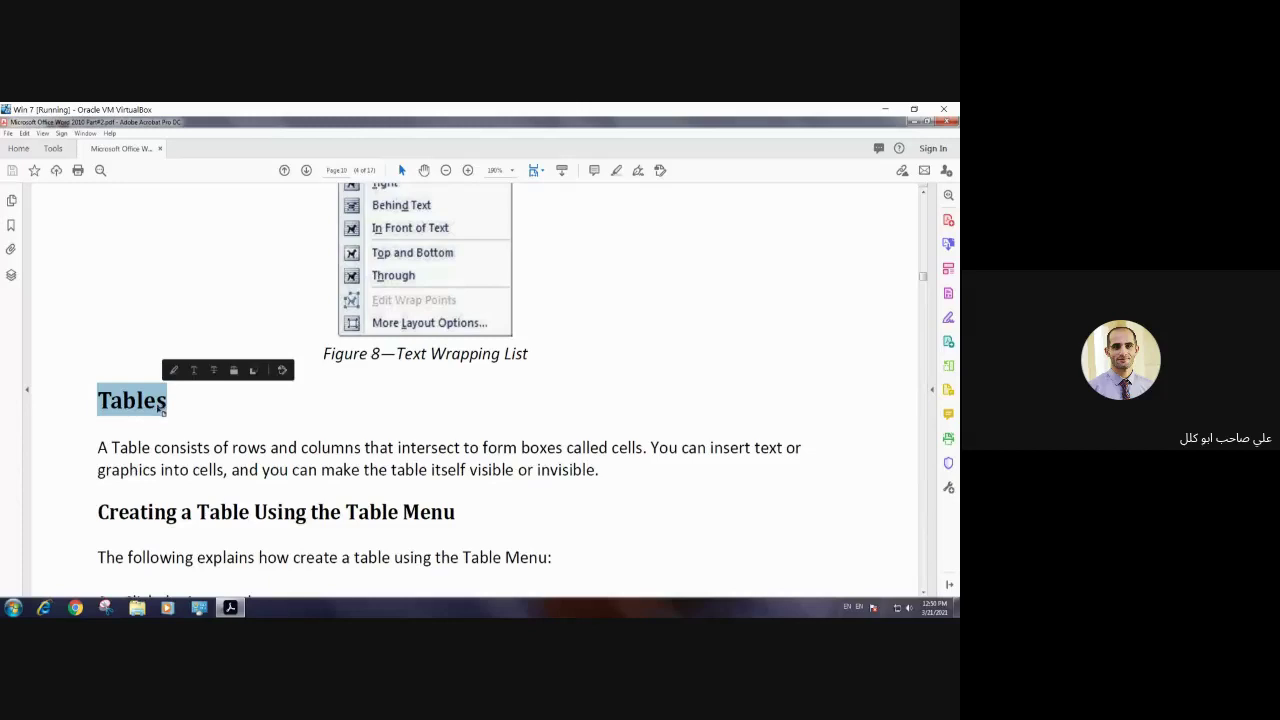
click(152, 404)
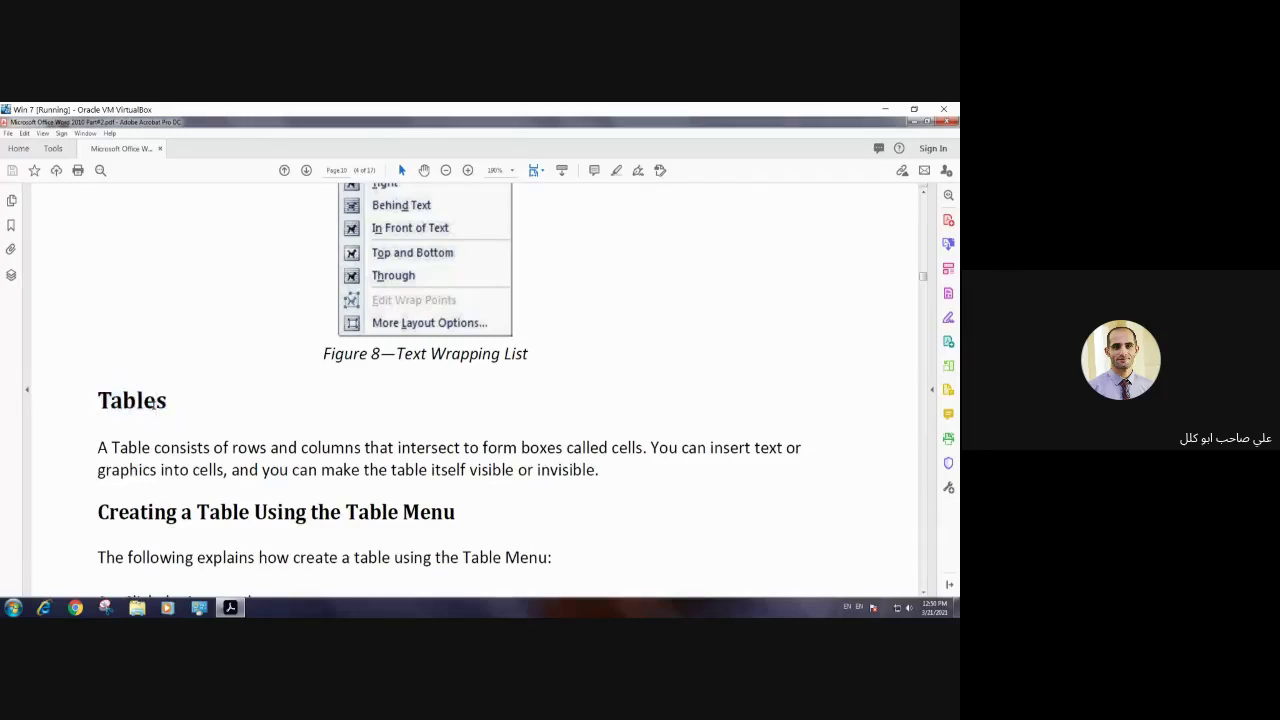
drag(166, 402, 99, 402)
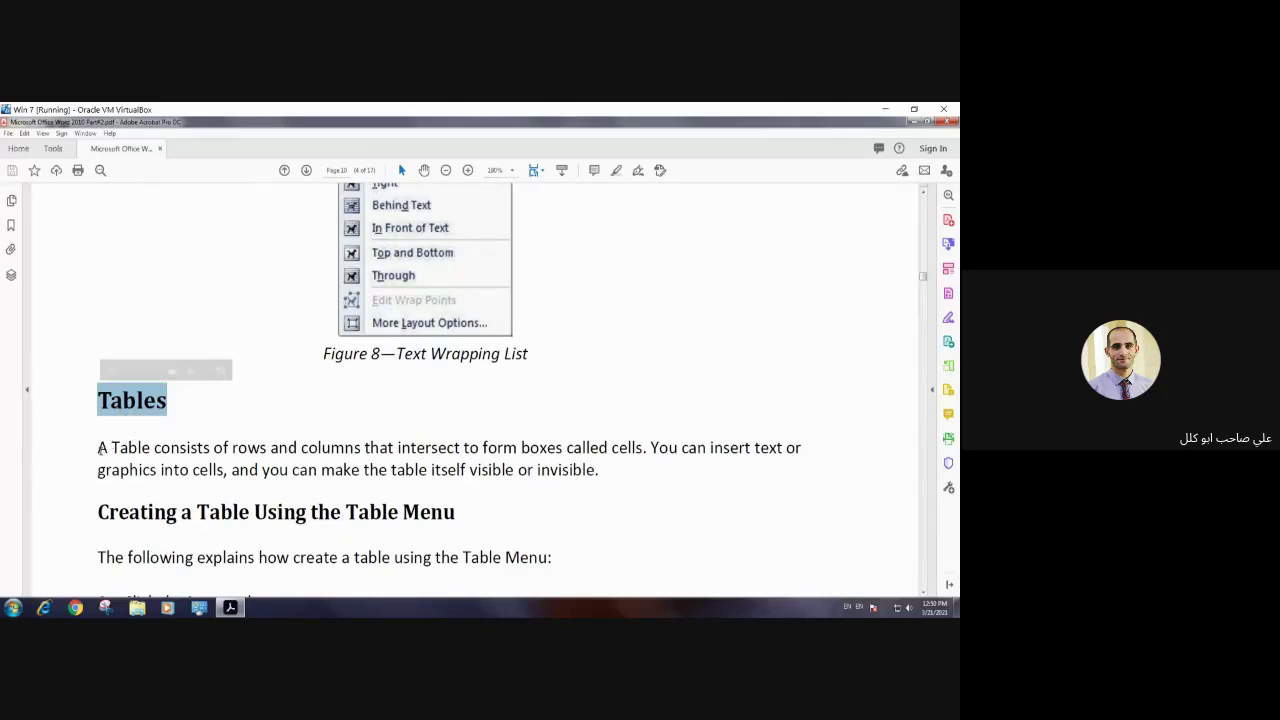
drag(98, 448, 167, 452)
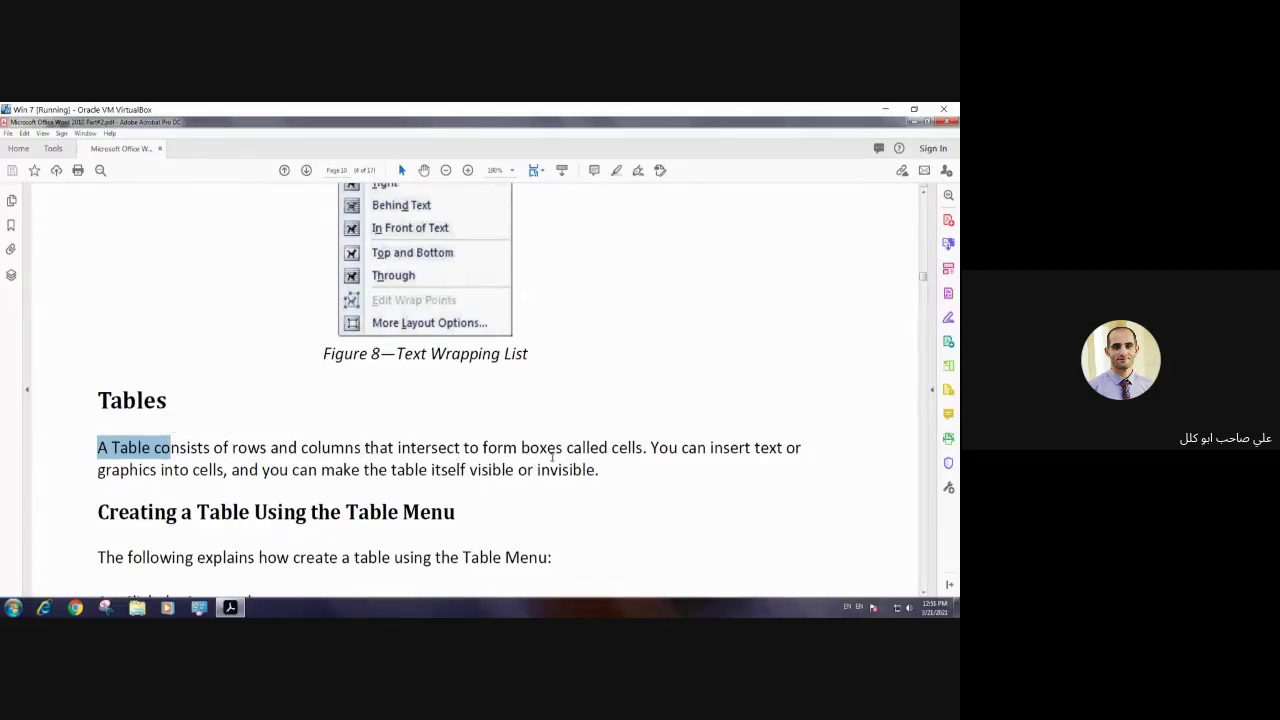
drag(647, 451, 574, 452)
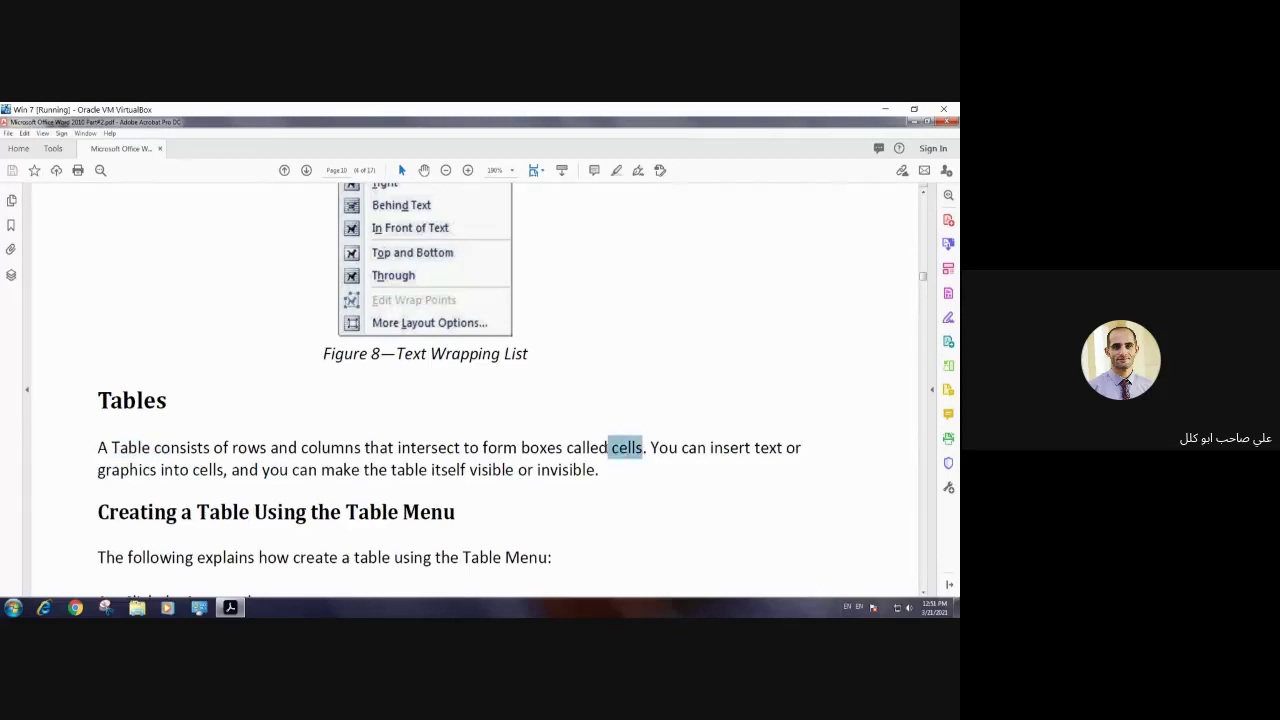
click(584, 451)
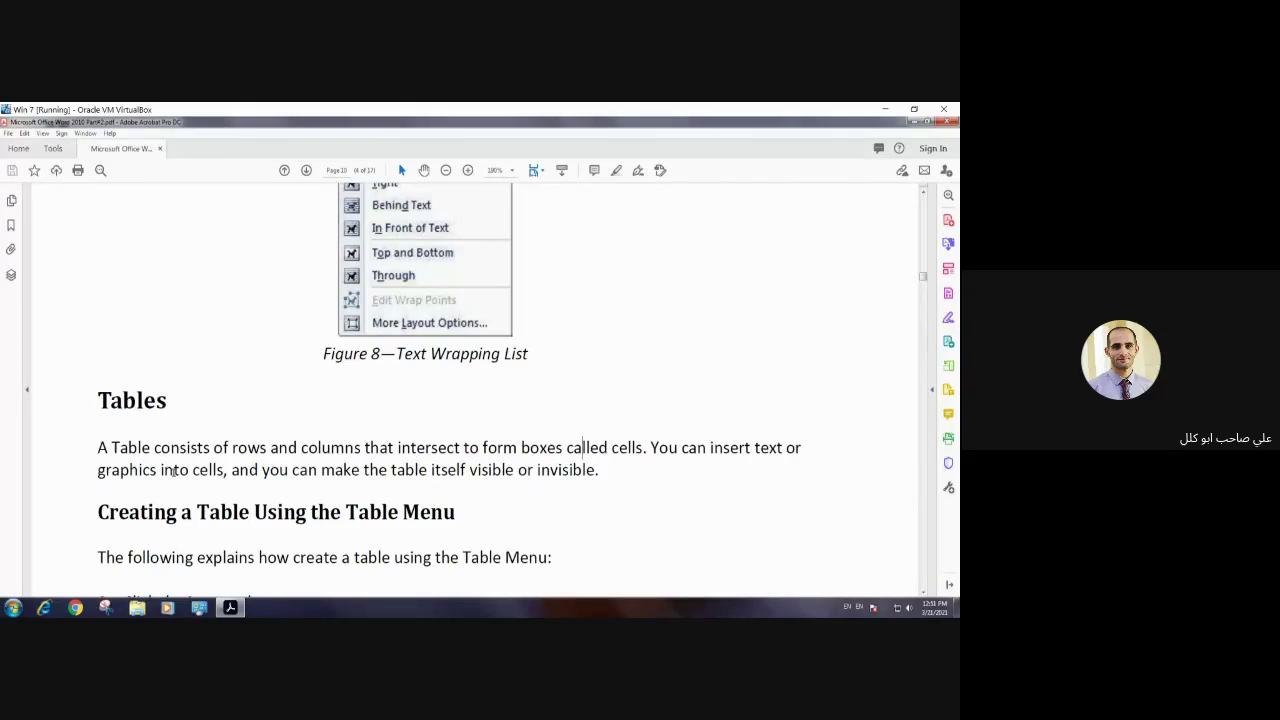
drag(226, 472, 189, 471)
click(189, 471)
Highlight the graphics-in-cells line, then the heading 'Creating a Table Using the Table Menu'.
triple_click(543, 471)
click(540, 478)
scroll(180, 455, down, 1)
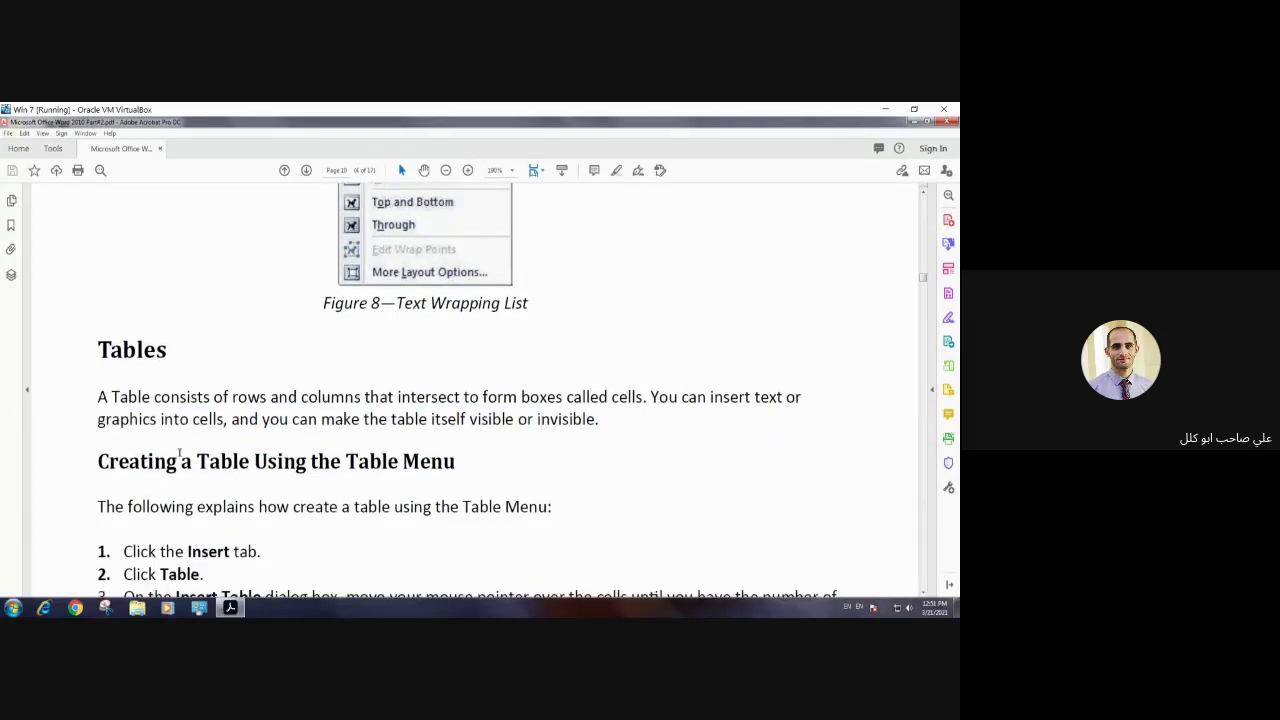
scroll(143, 455, down, 1)
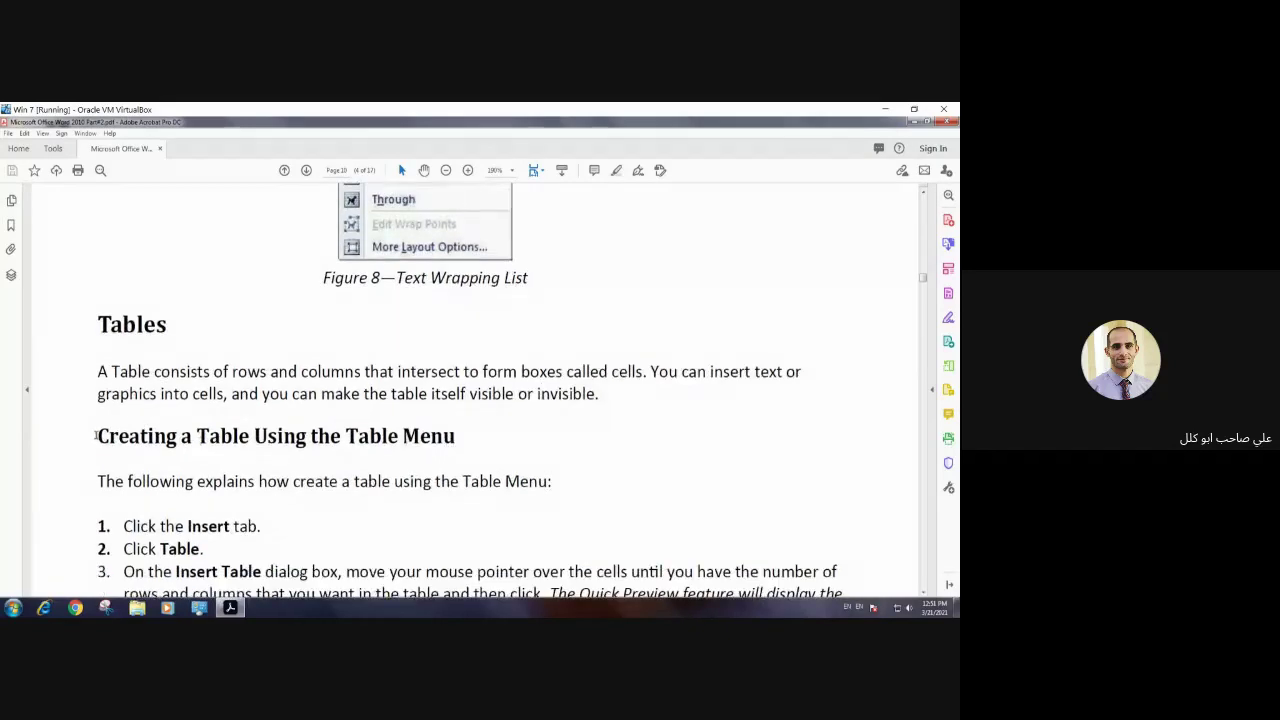
drag(95, 435, 456, 436)
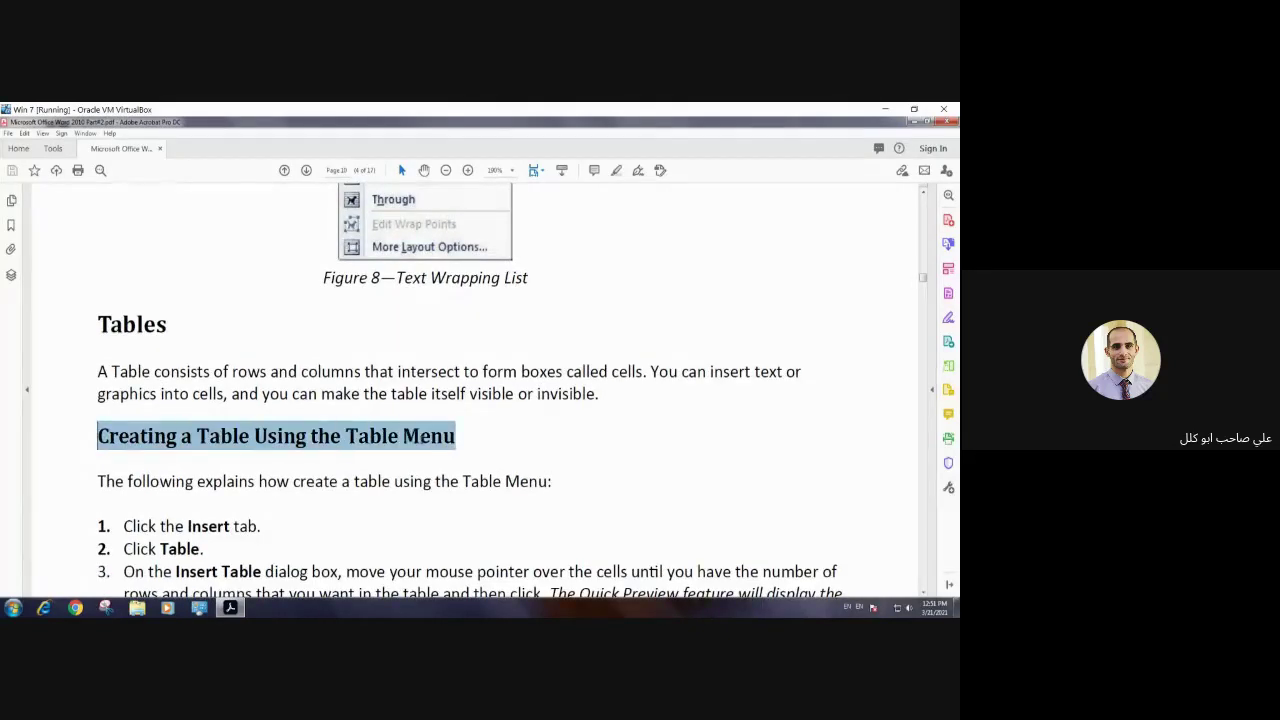
click(365, 442)
Select 'Insert tab' in step 1 and 'Table' in step 2 of the Table Menu steps.
scroll(361, 436, down, 2)
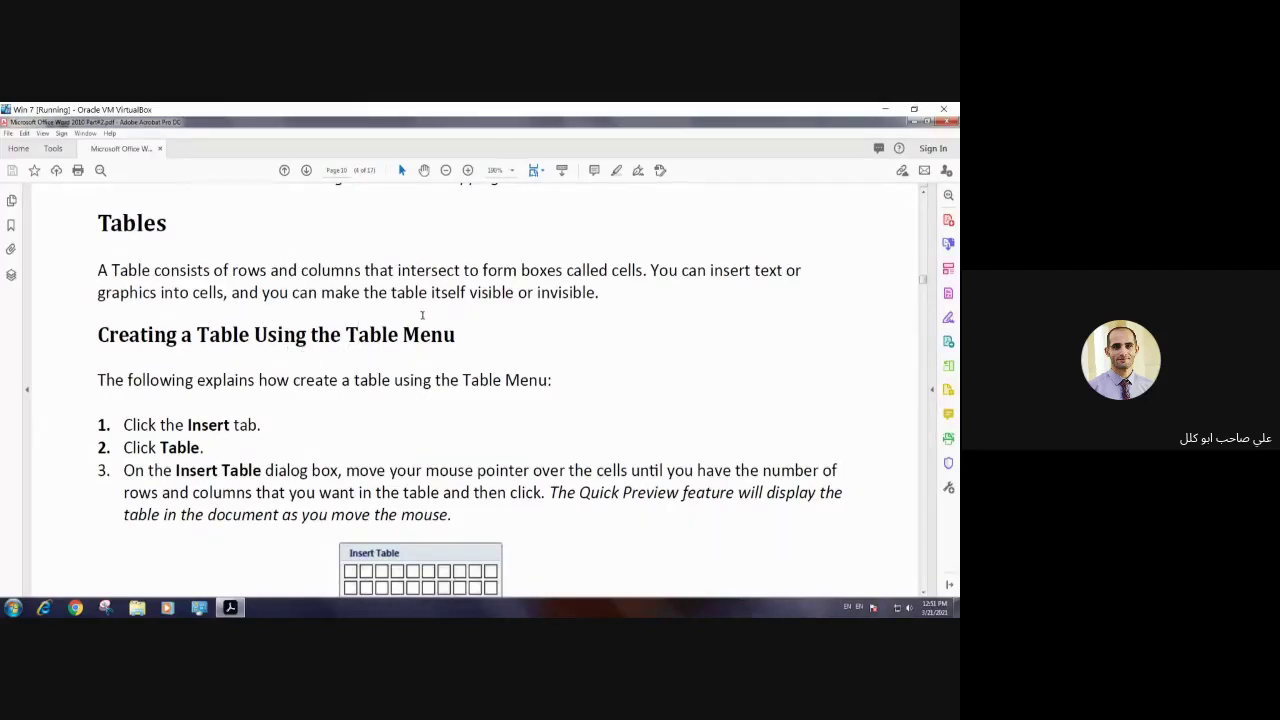
drag(190, 425, 262, 427)
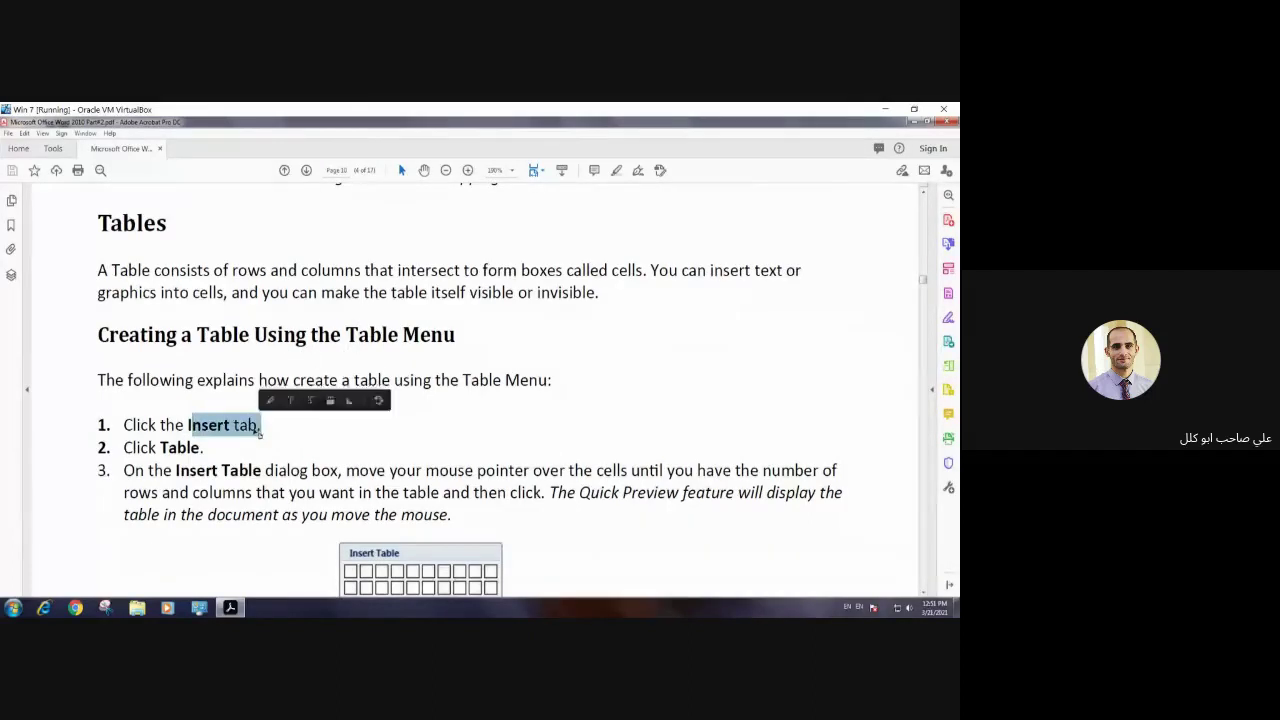
click(186, 437)
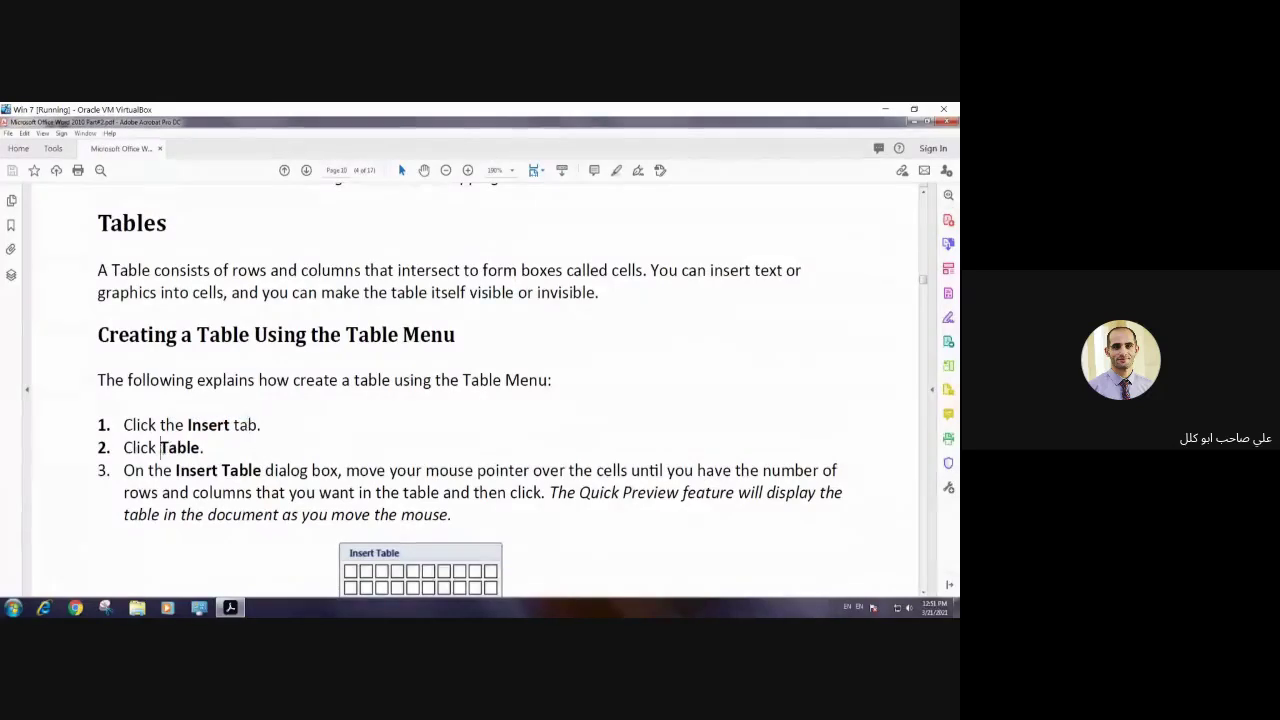
drag(159, 447, 262, 470)
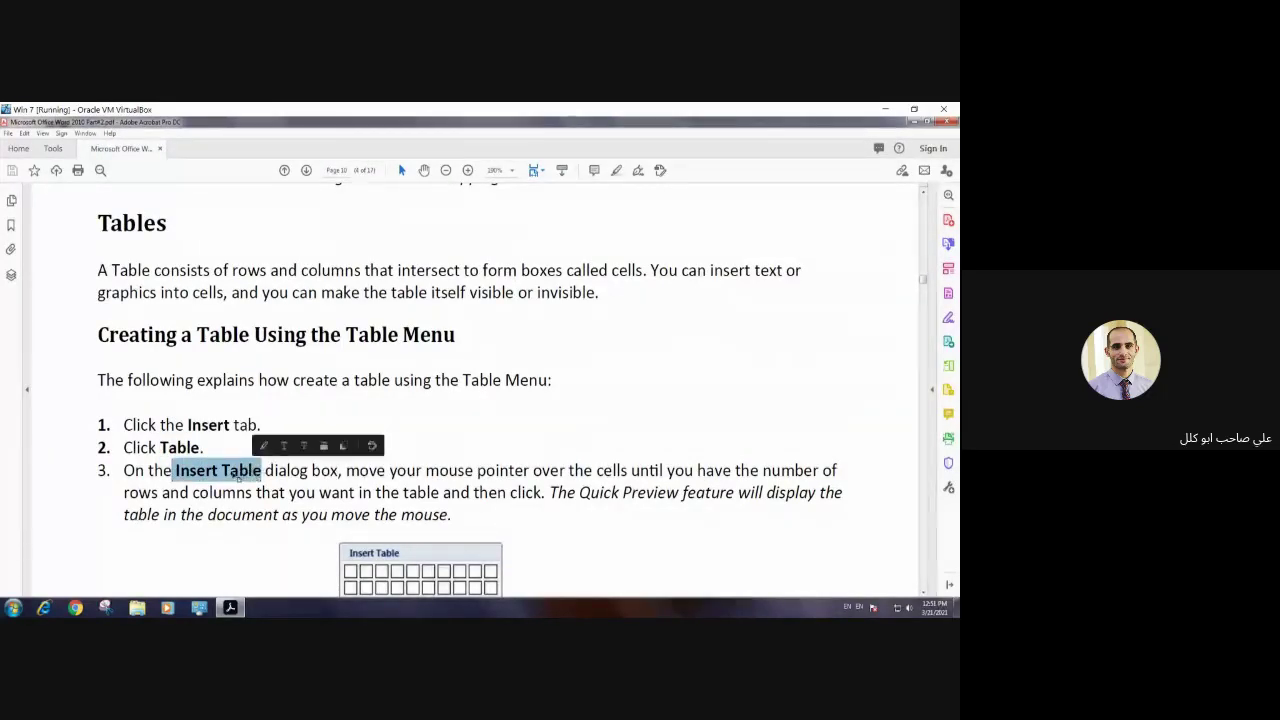
Bring step 3 and Figure 9, Insert Table Dialog Box, into view, then open the Start menu.
scroll(232, 472, down, 2)
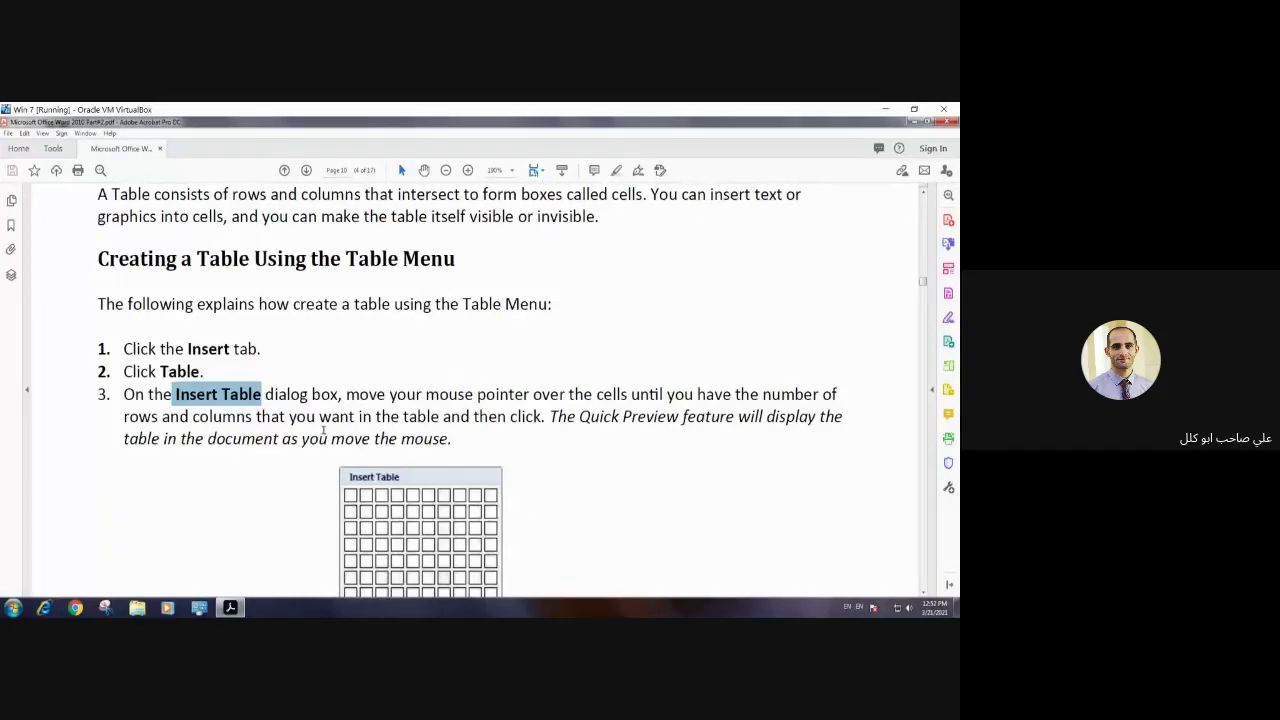
scroll(323, 430, down, 2)
scroll(475, 541, down, 2)
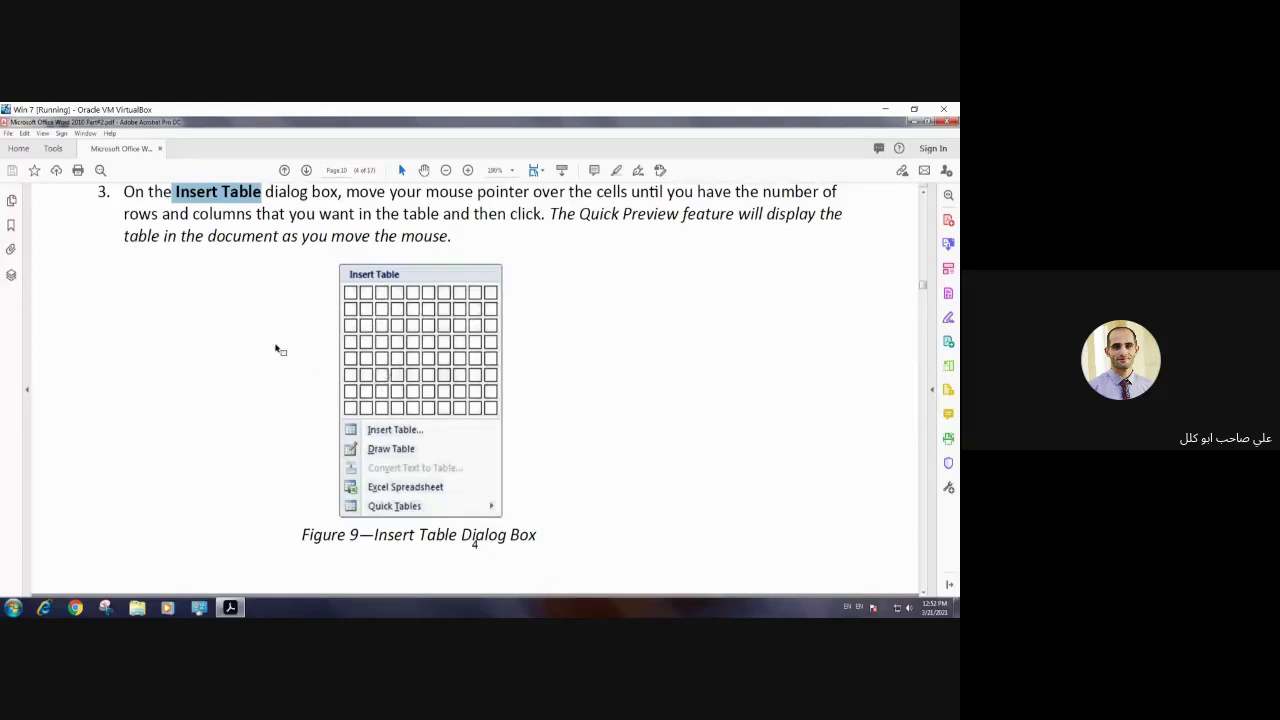
scroll(274, 349, up, 3)
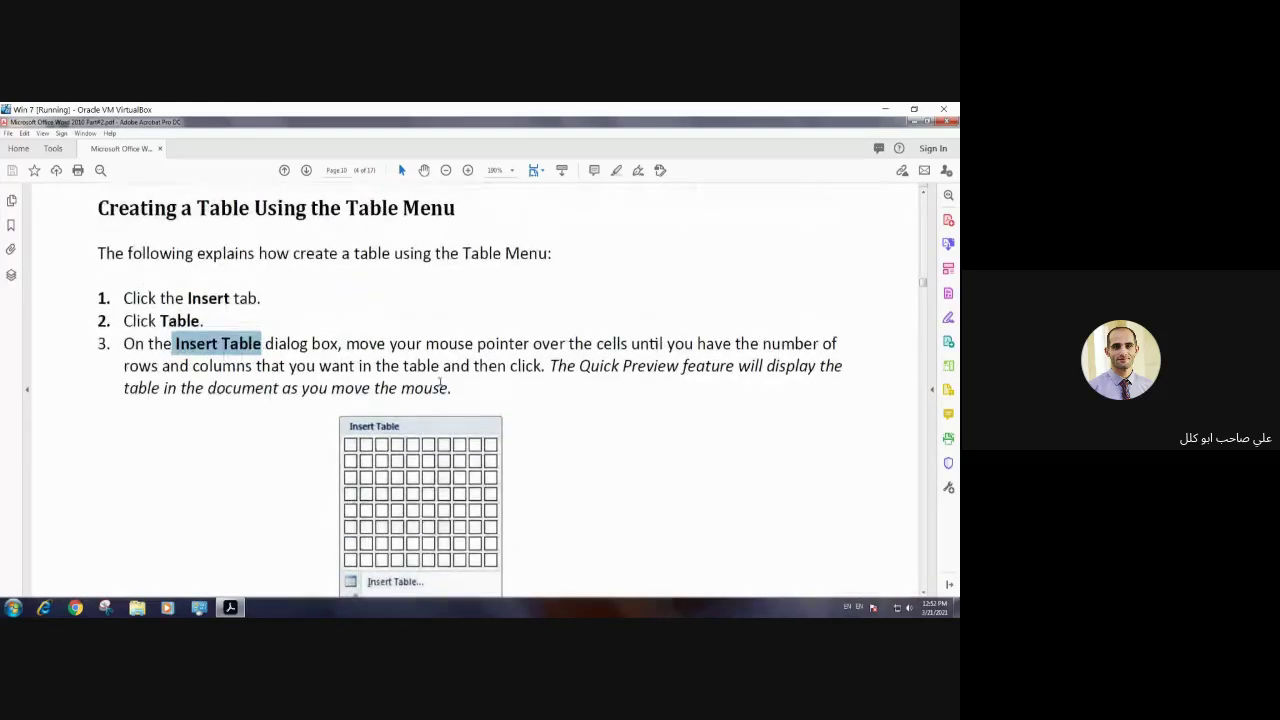
scroll(440, 383, down, 1)
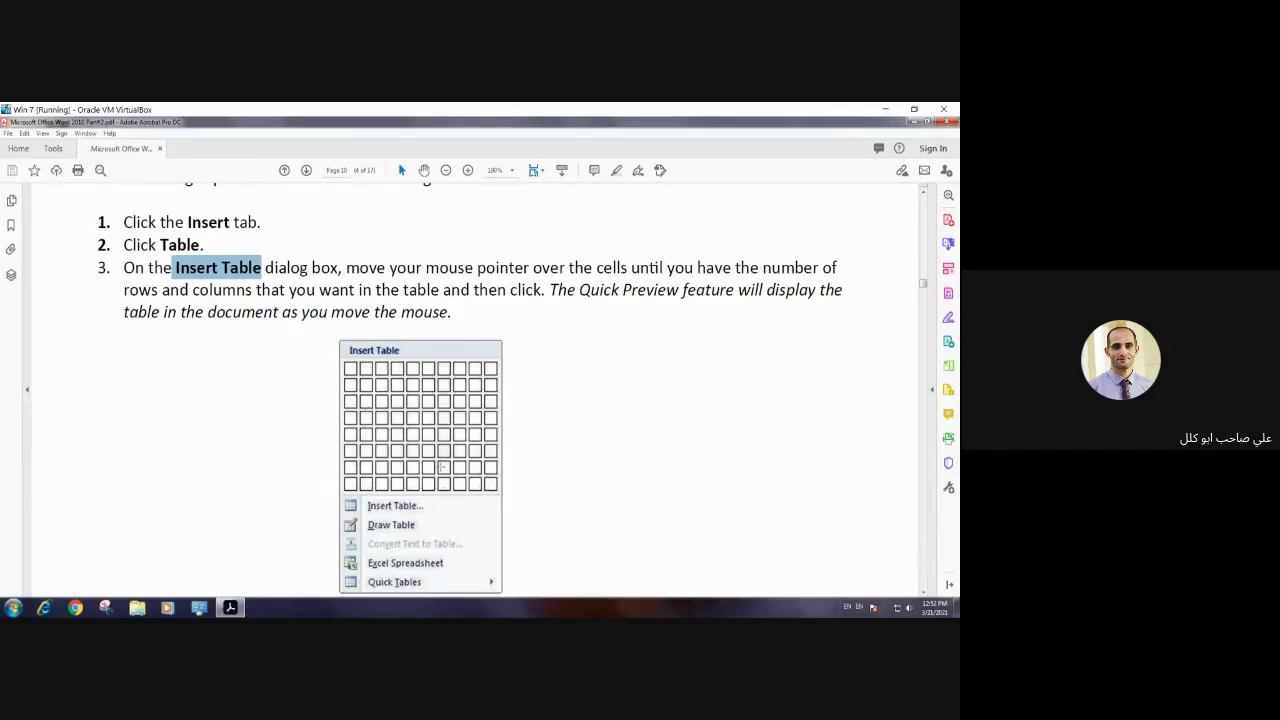
scroll(422, 448, down, 1)
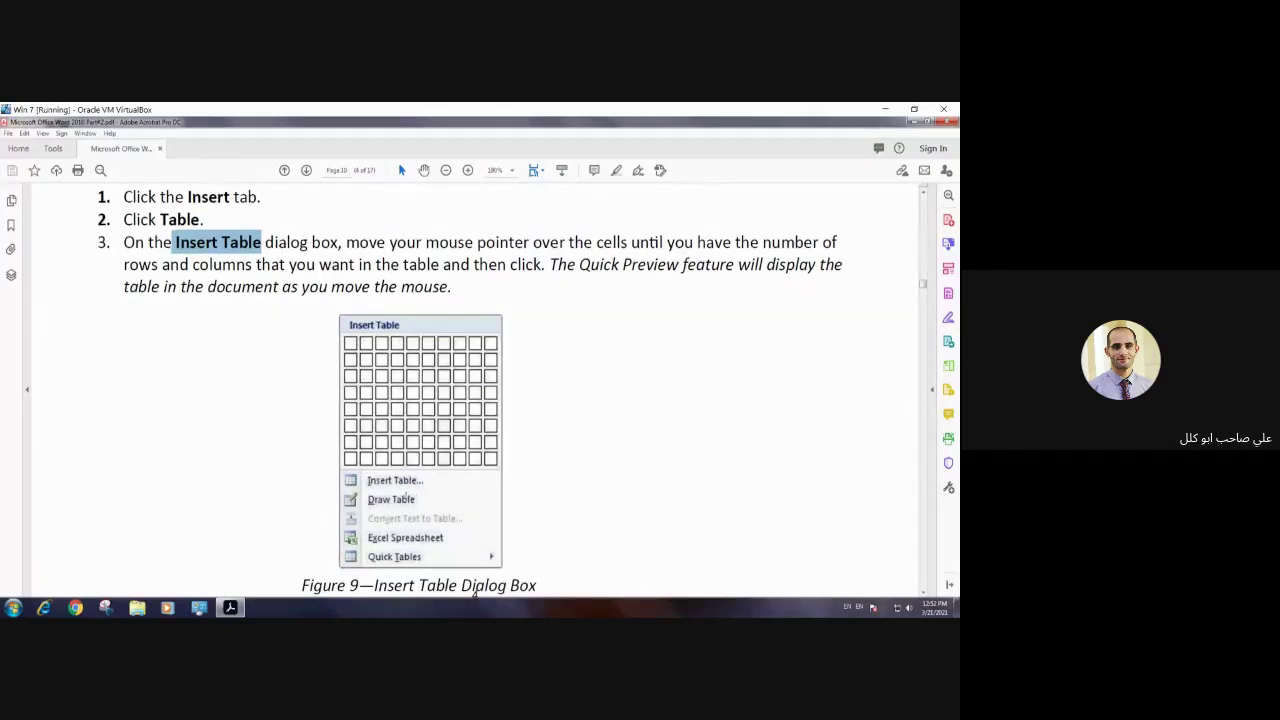
scroll(474, 593, up, 3)
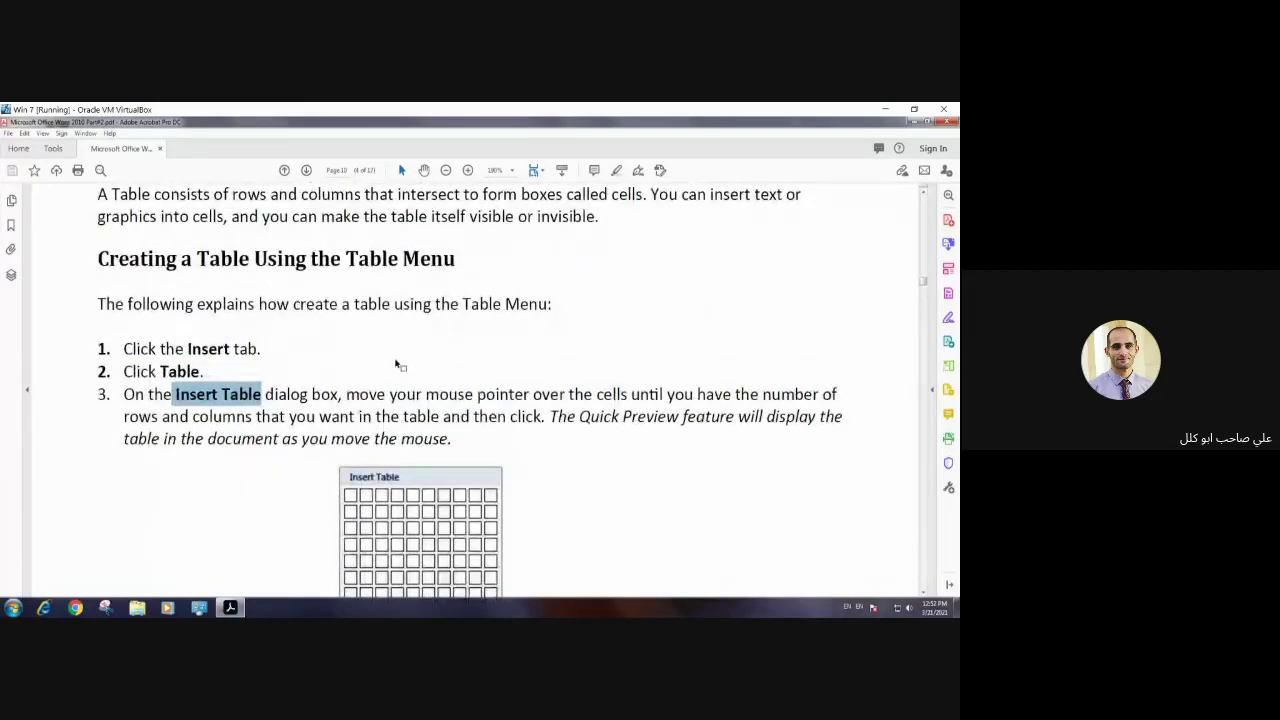
scroll(400, 363, down, 3)
scroll(474, 517, down, 2)
scroll(474, 517, down, 2)
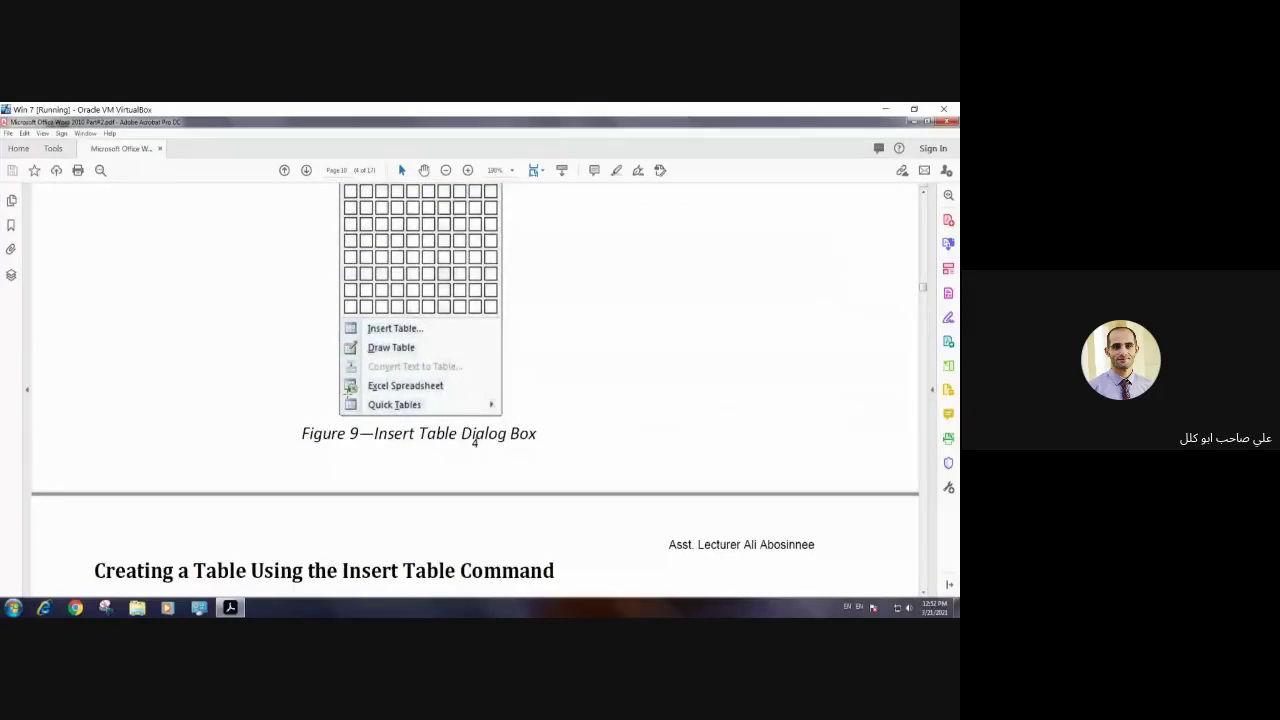
scroll(474, 517, up, 1)
scroll(474, 492, up, 1)
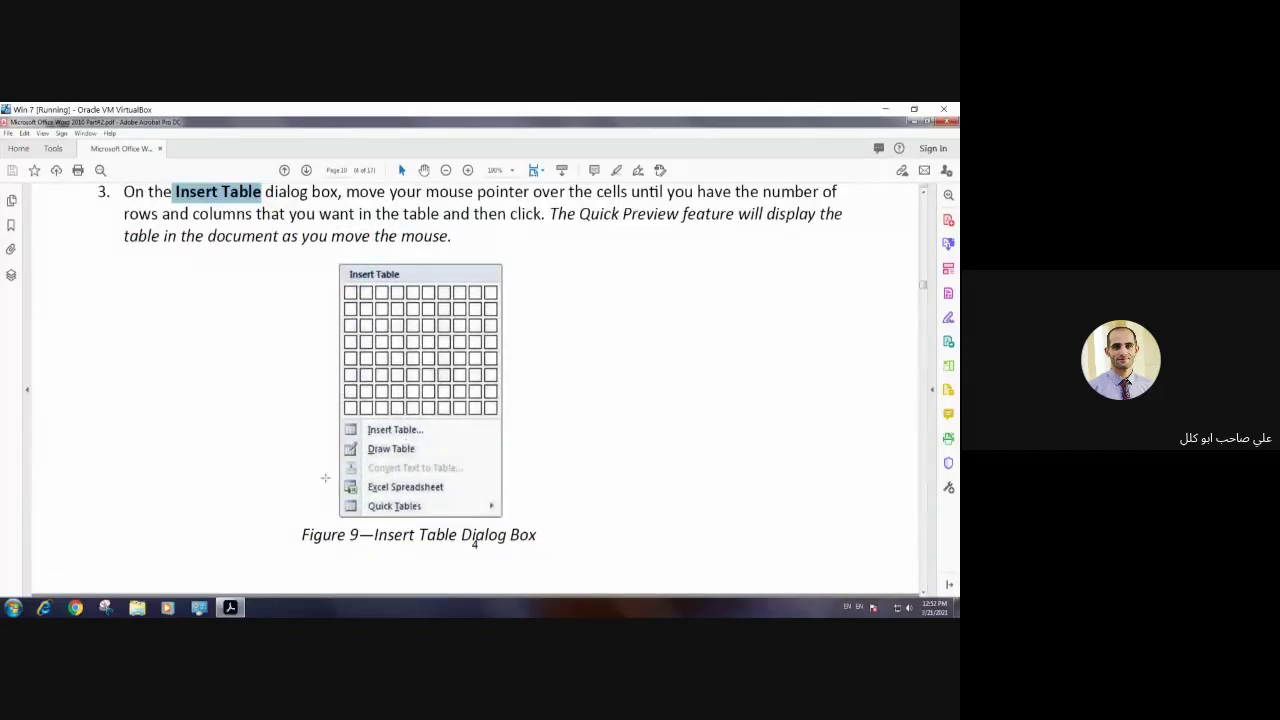
click(13, 607)
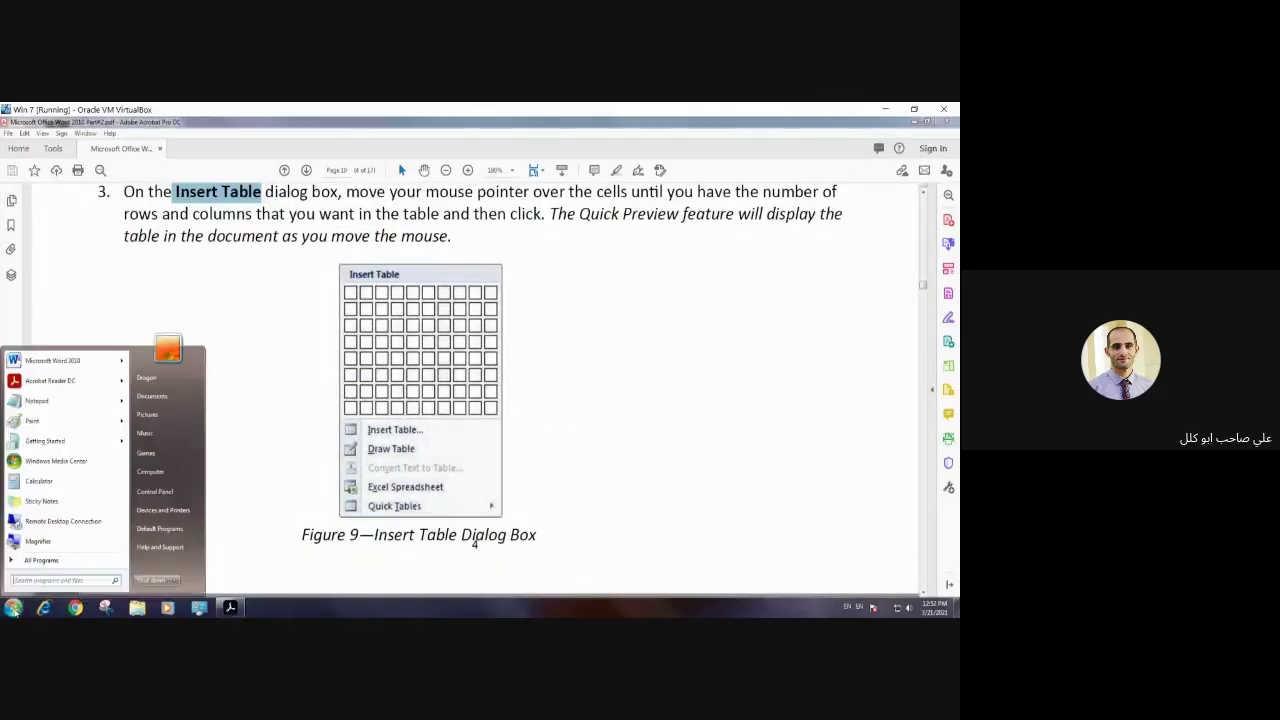
Launch Microsoft Word 2010 to a blank Document1 and open the Insert tab's Table size grid.
click(47, 362)
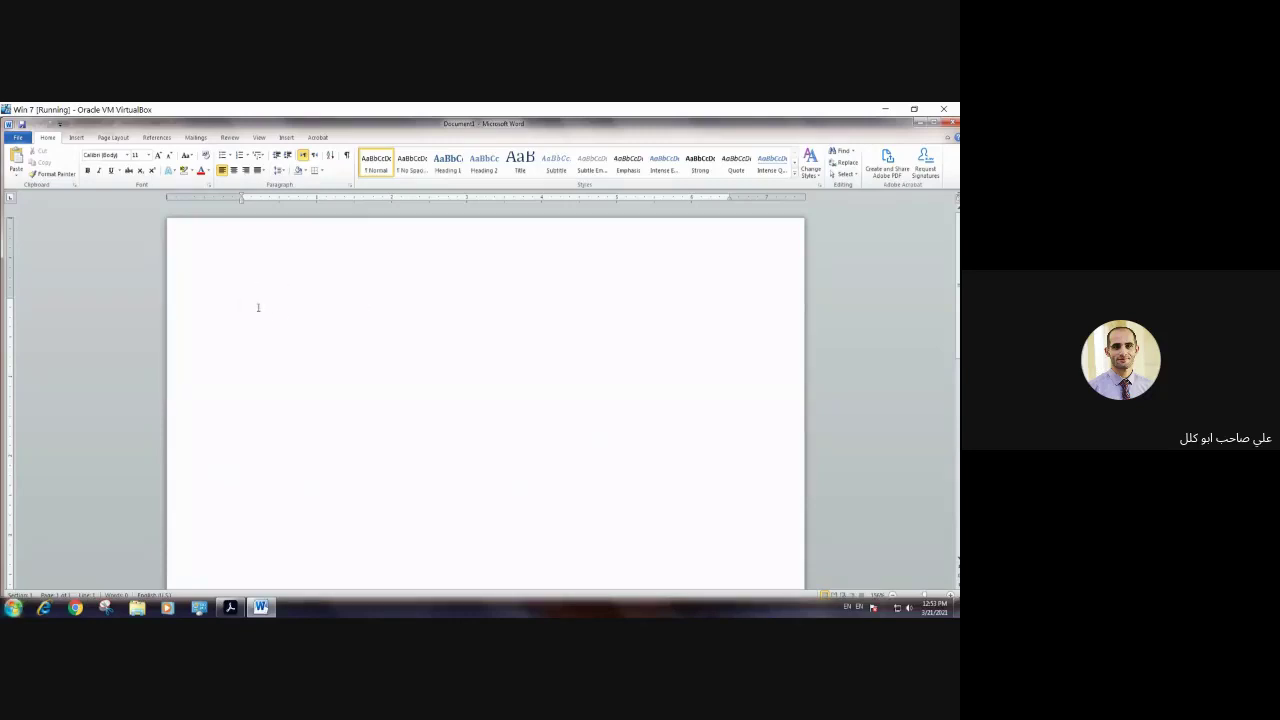
click(76, 138)
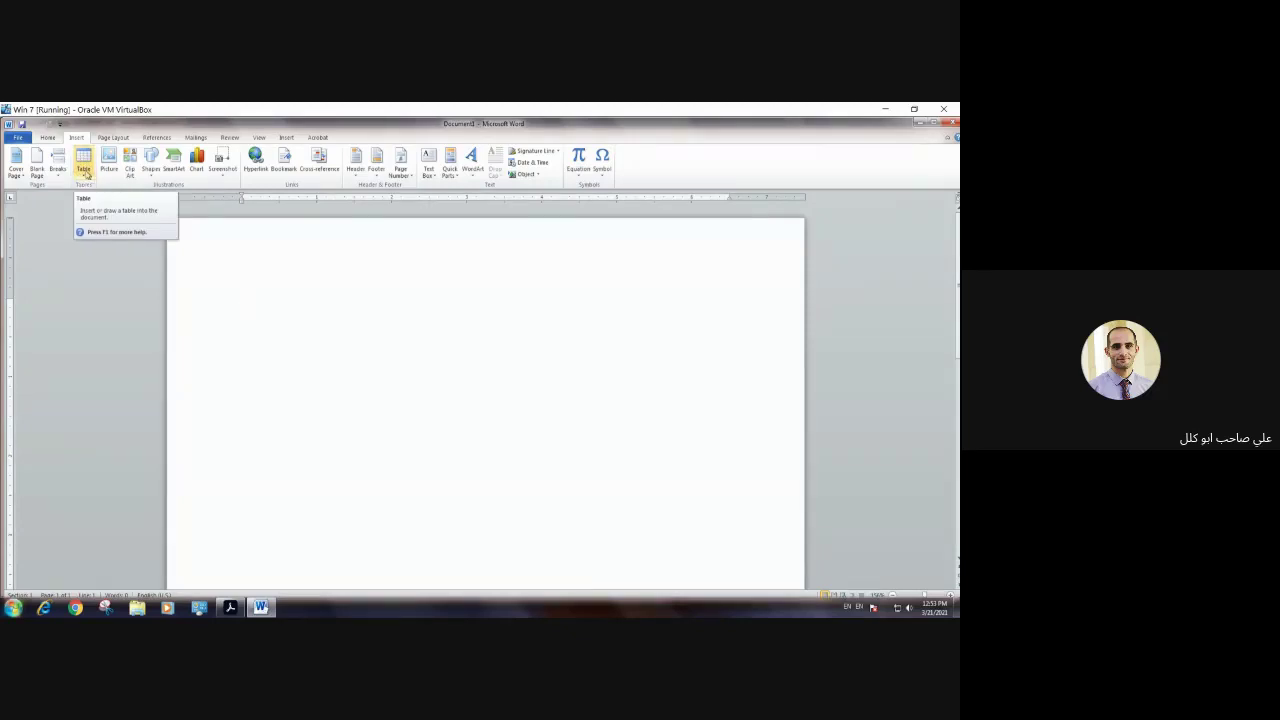
click(84, 170)
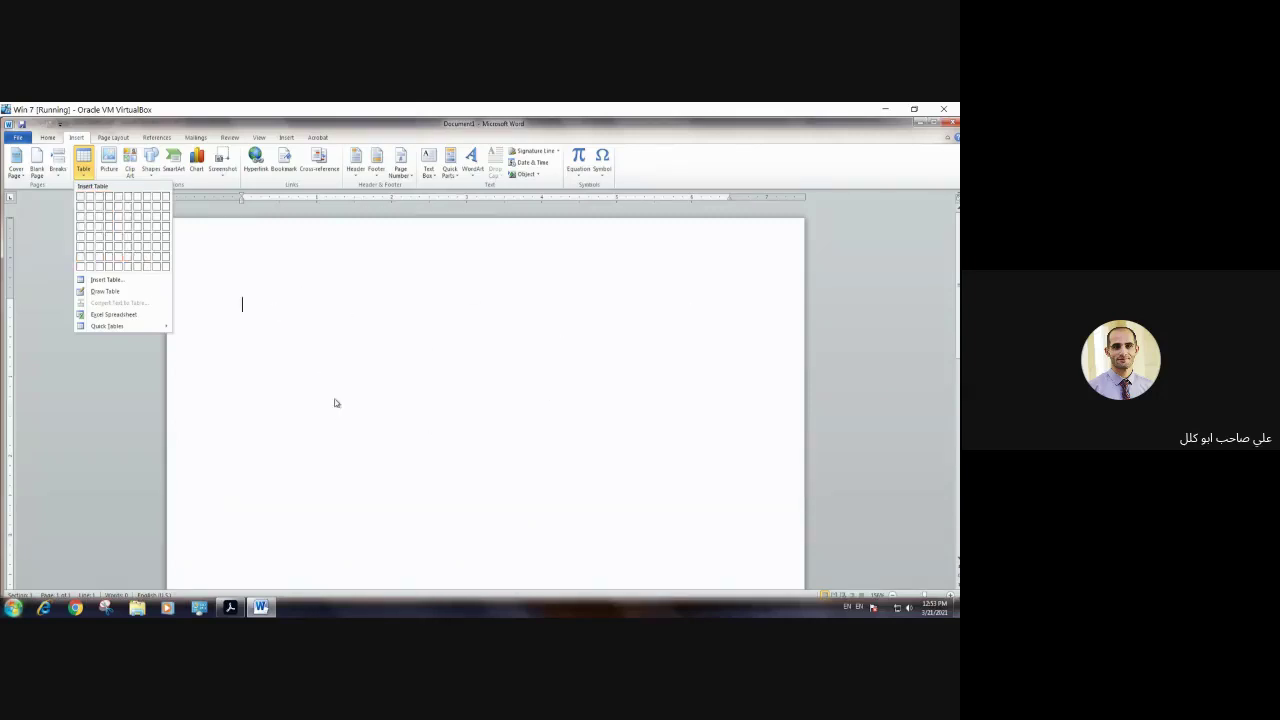
Reread step 3's Quick Preview sentence in the tutorial, then return to Word's blank Document1.
click(230, 607)
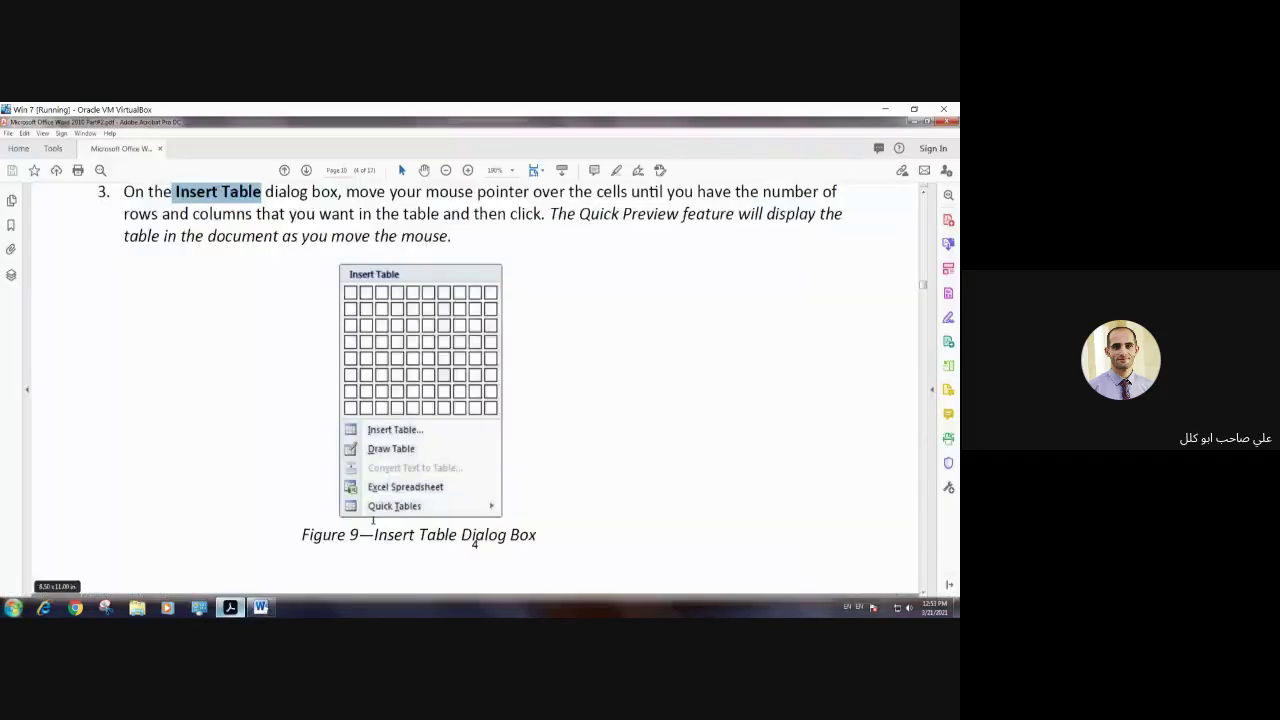
scroll(571, 357, up, 3)
scroll(573, 327, up, 1)
drag(551, 316, 843, 316)
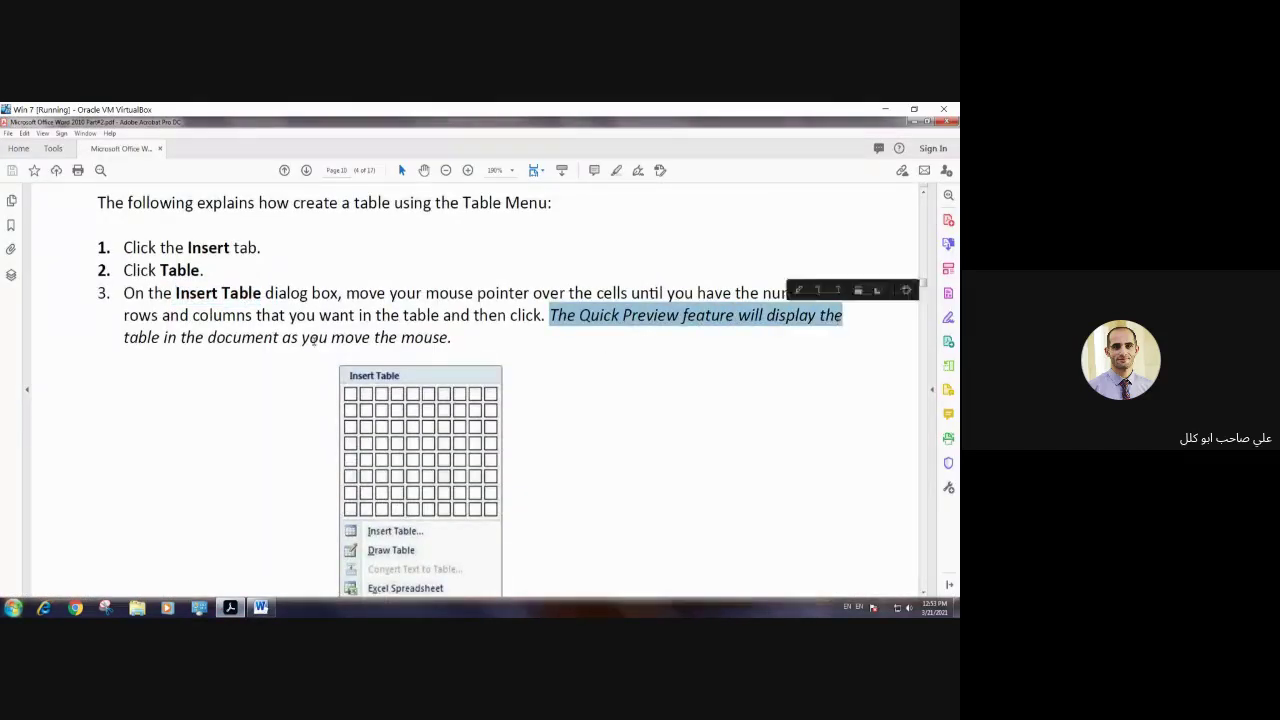
click(291, 338)
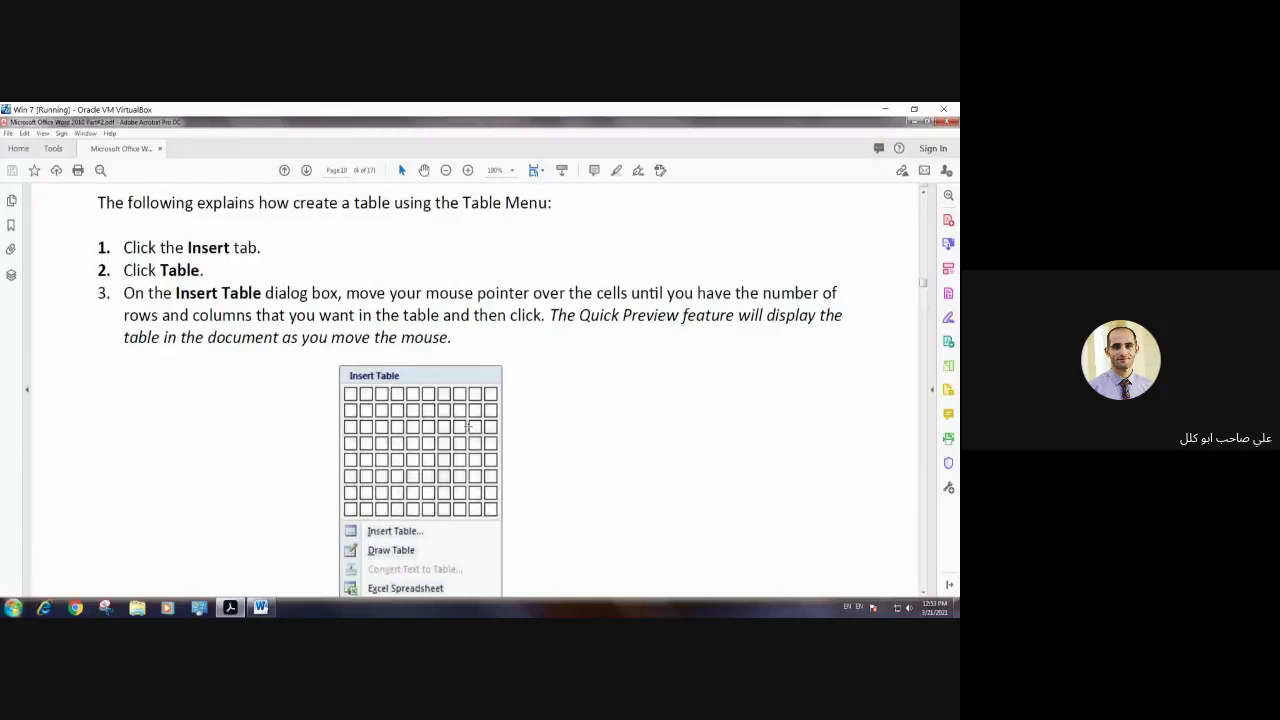
click(260, 607)
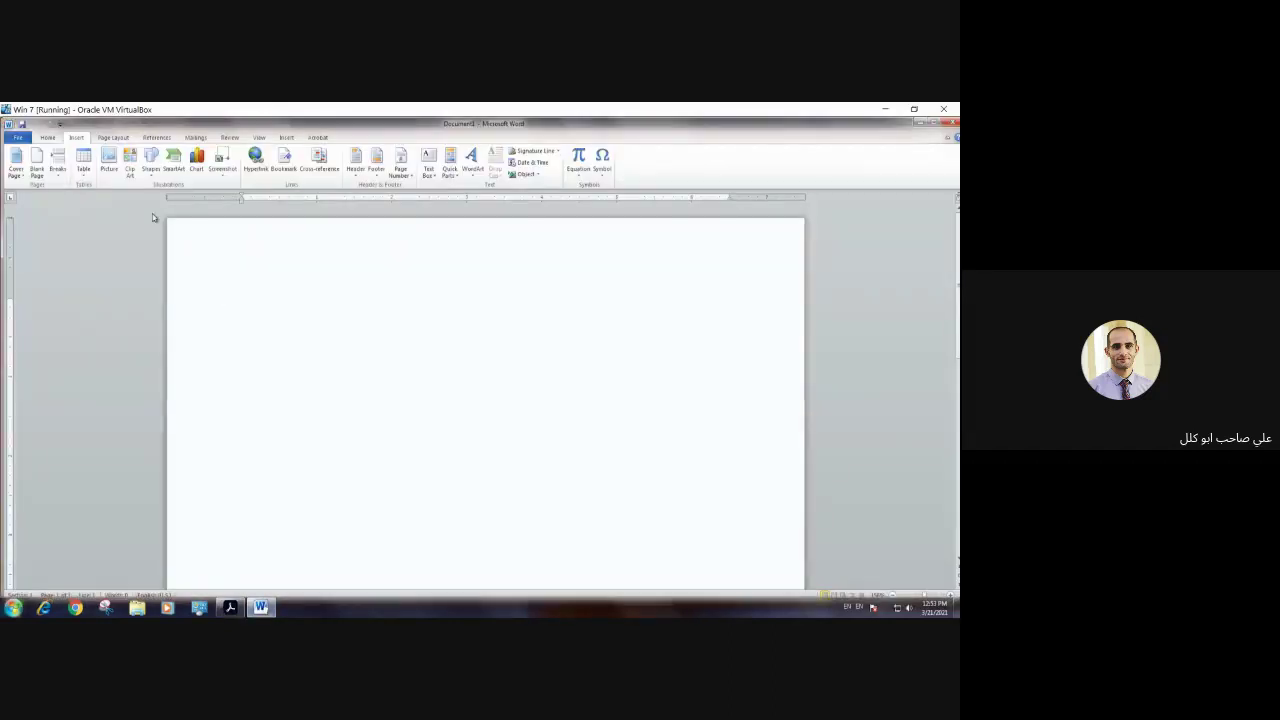
Insert a 3-column by 7-row table from the Table grid and click through several of its cells.
click(83, 165)
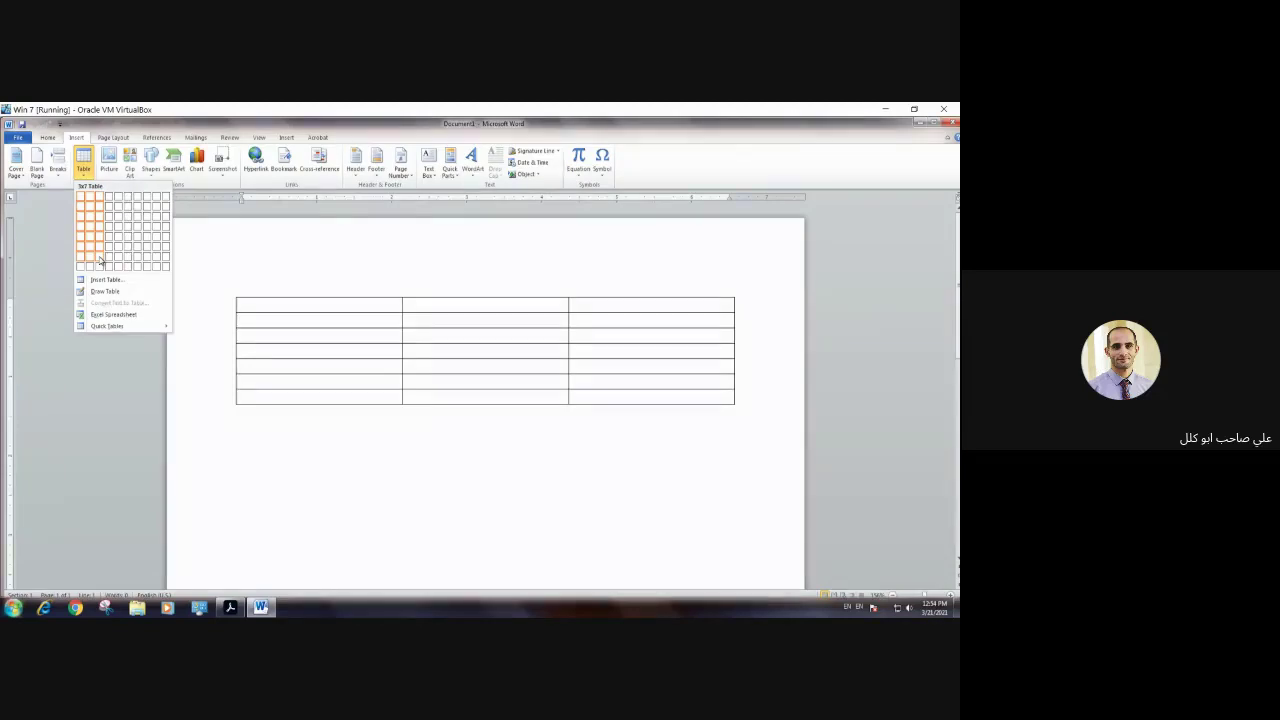
click(100, 260)
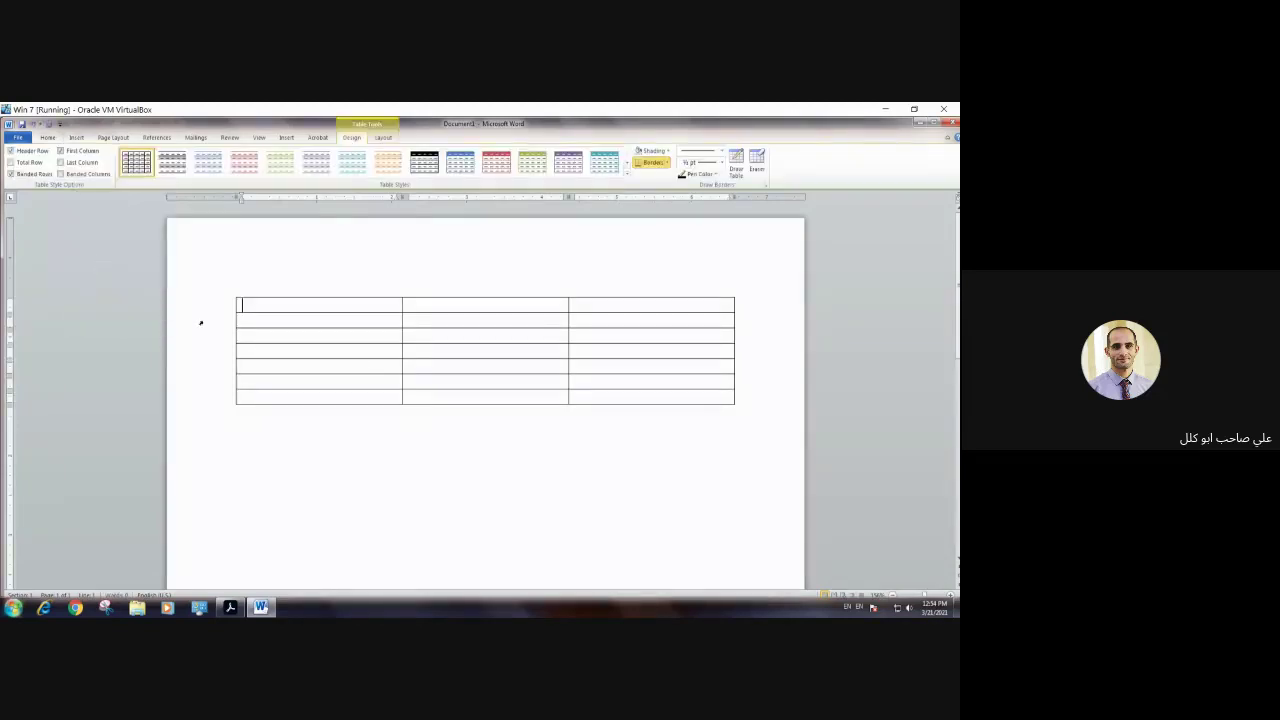
click(583, 319)
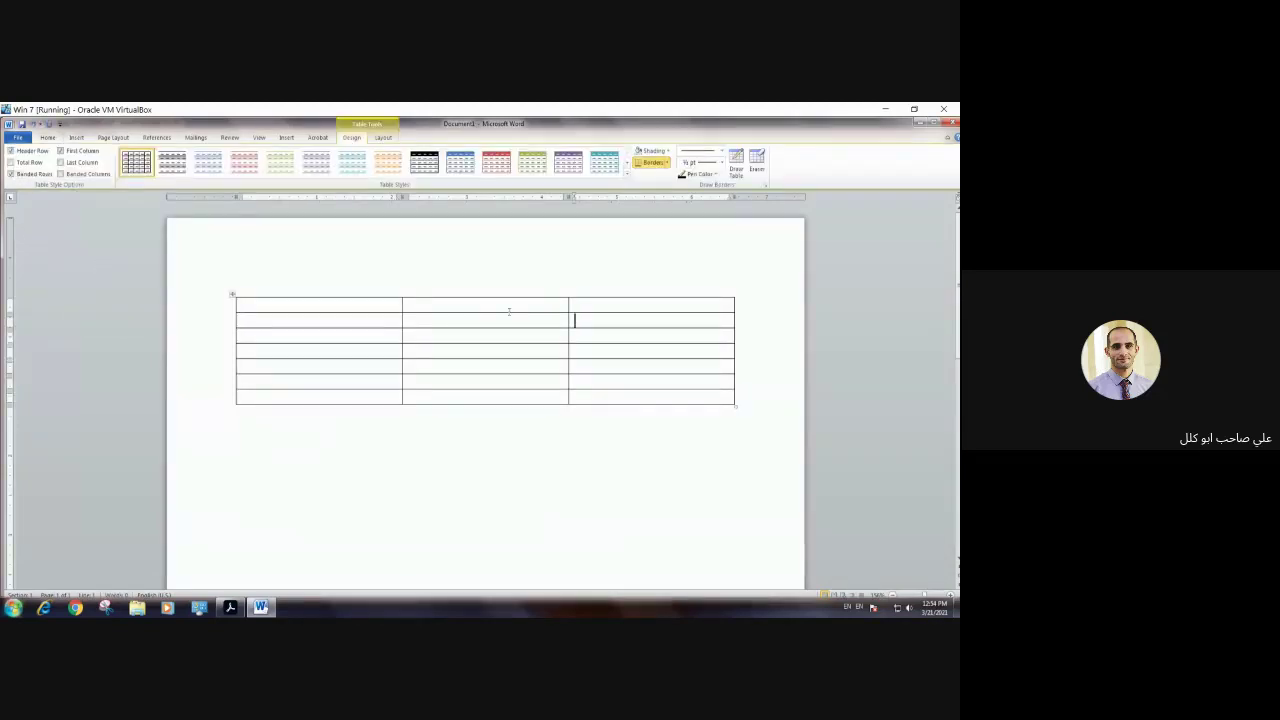
click(271, 383)
click(270, 362)
click(273, 334)
click(274, 318)
Highlight the Insert Table Command heading plus 'Insert tab', 'Insert Table' and 'Table dialog box' in its steps.
click(231, 607)
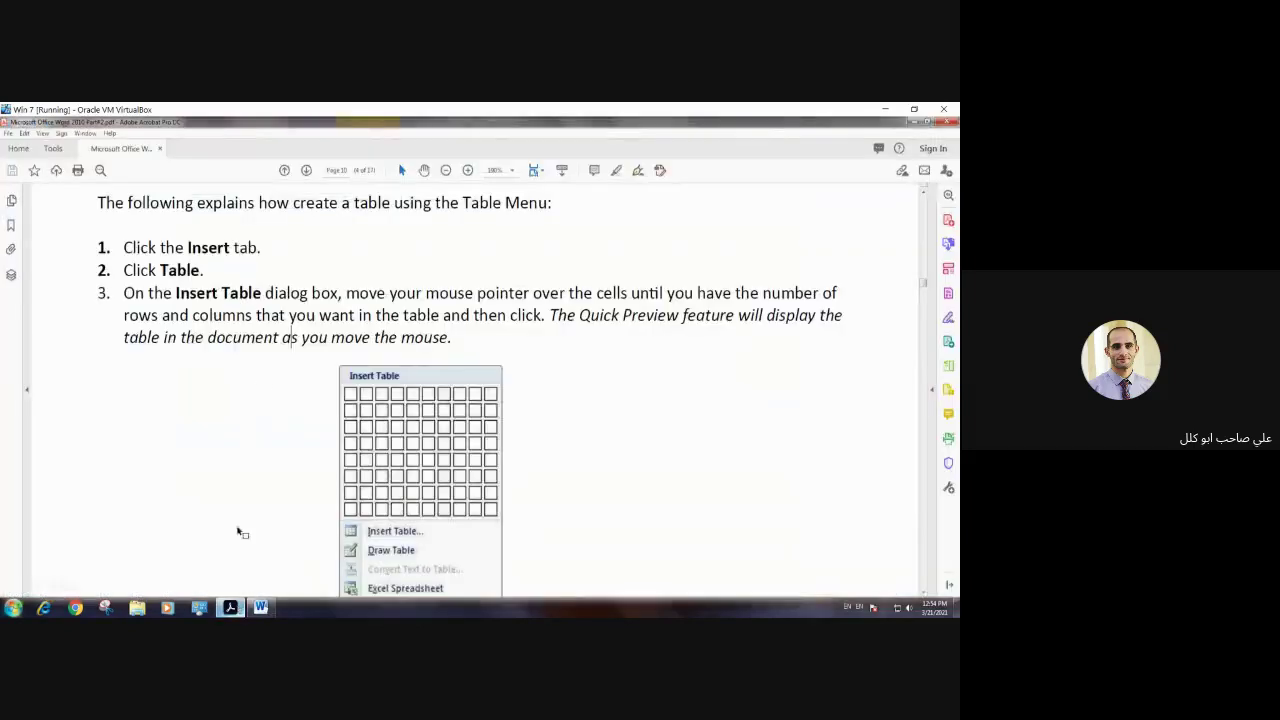
scroll(211, 400, down, 5)
scroll(211, 403, down, 1)
scroll(211, 403, down, 1)
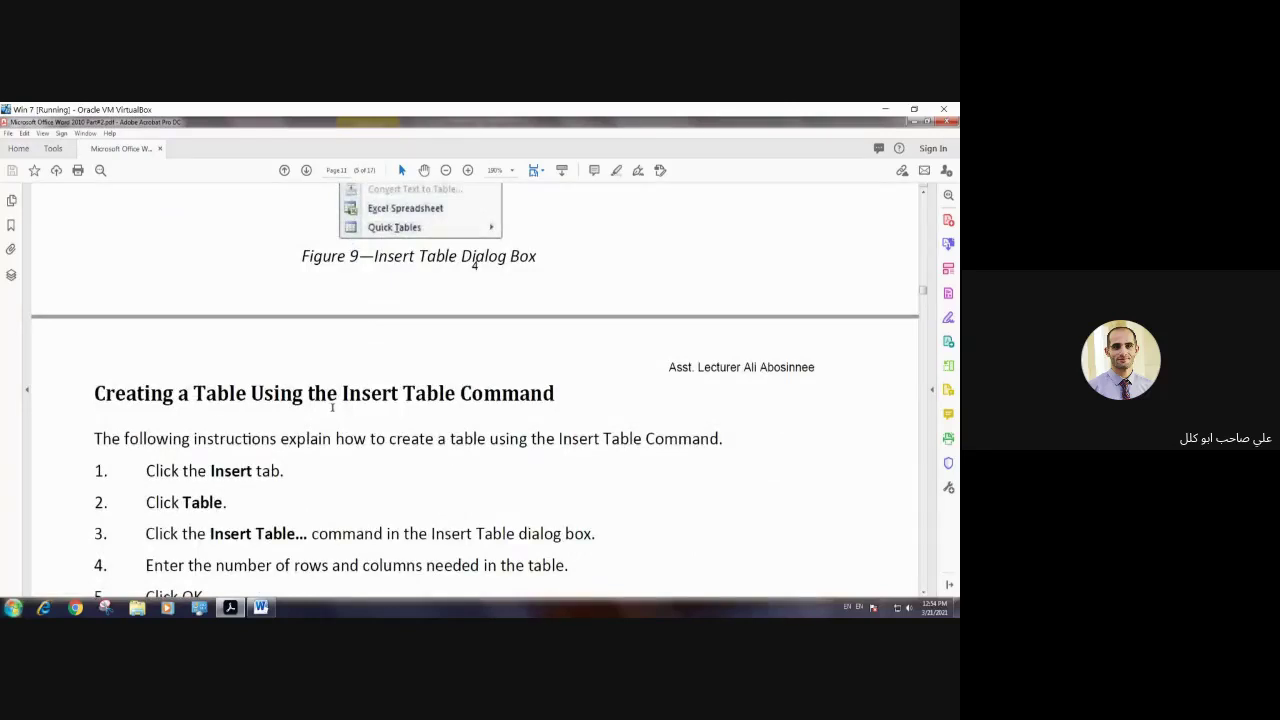
scroll(333, 408, down, 1)
scroll(333, 407, up, 2)
scroll(333, 410, up, 1)
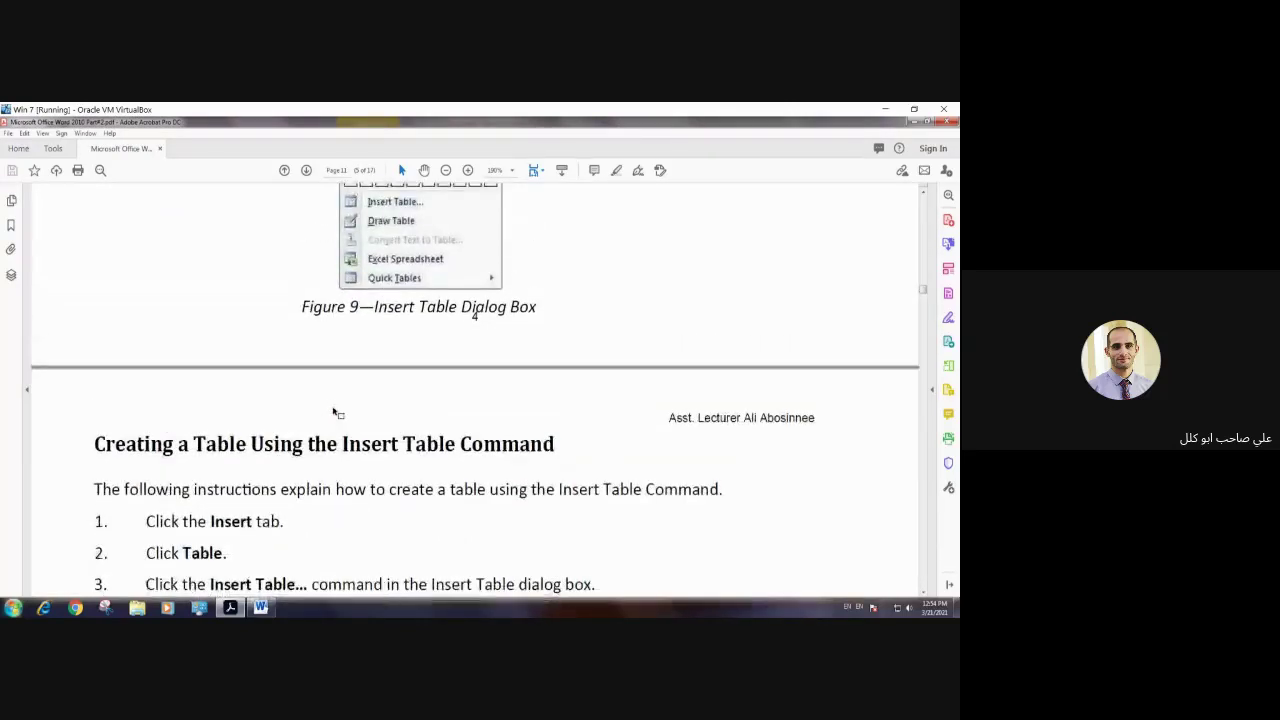
scroll(334, 414, down, 1)
scroll(333, 430, down, 1)
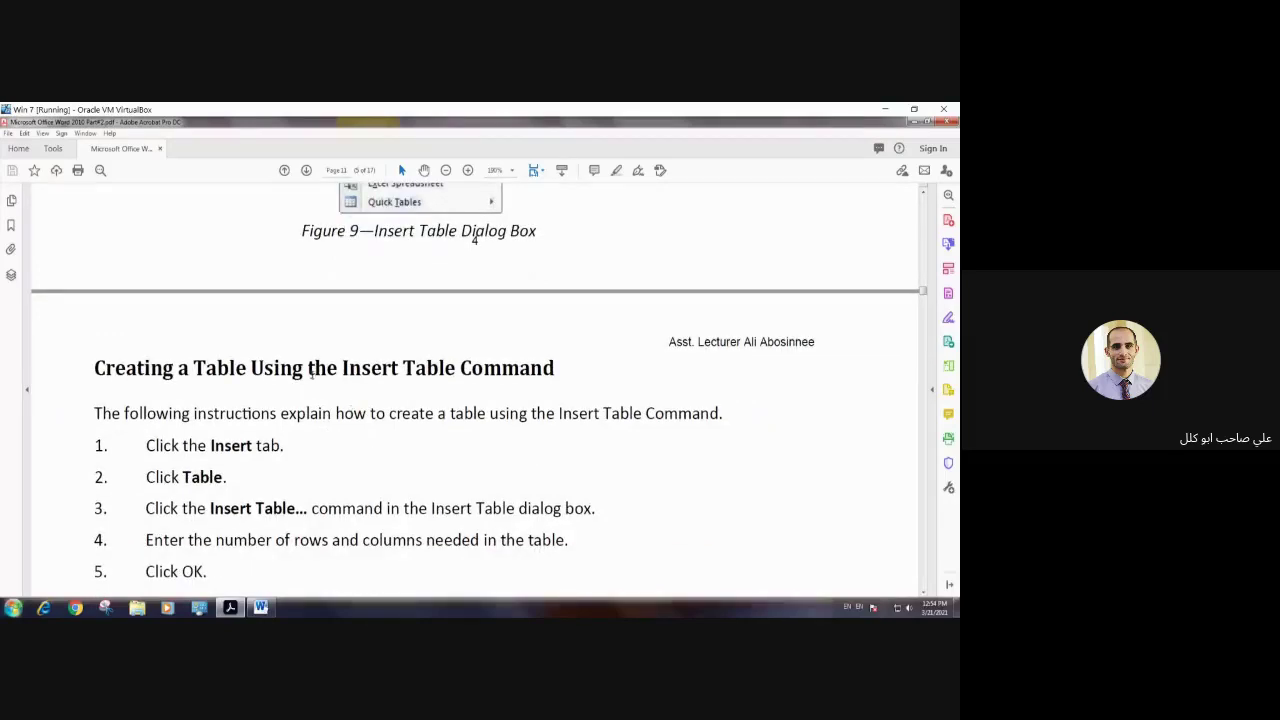
drag(342, 367, 571, 370)
click(256, 445)
drag(211, 445, 280, 445)
click(201, 477)
drag(210, 508, 296, 508)
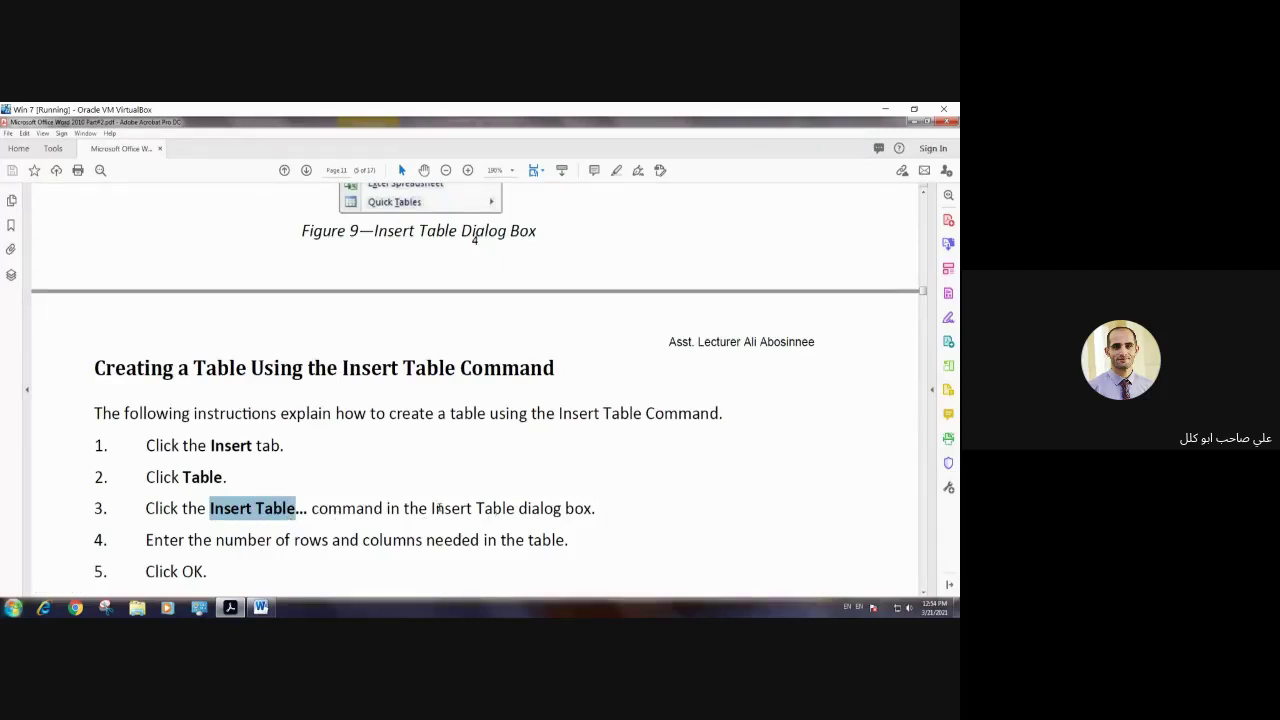
drag(476, 508, 597, 508)
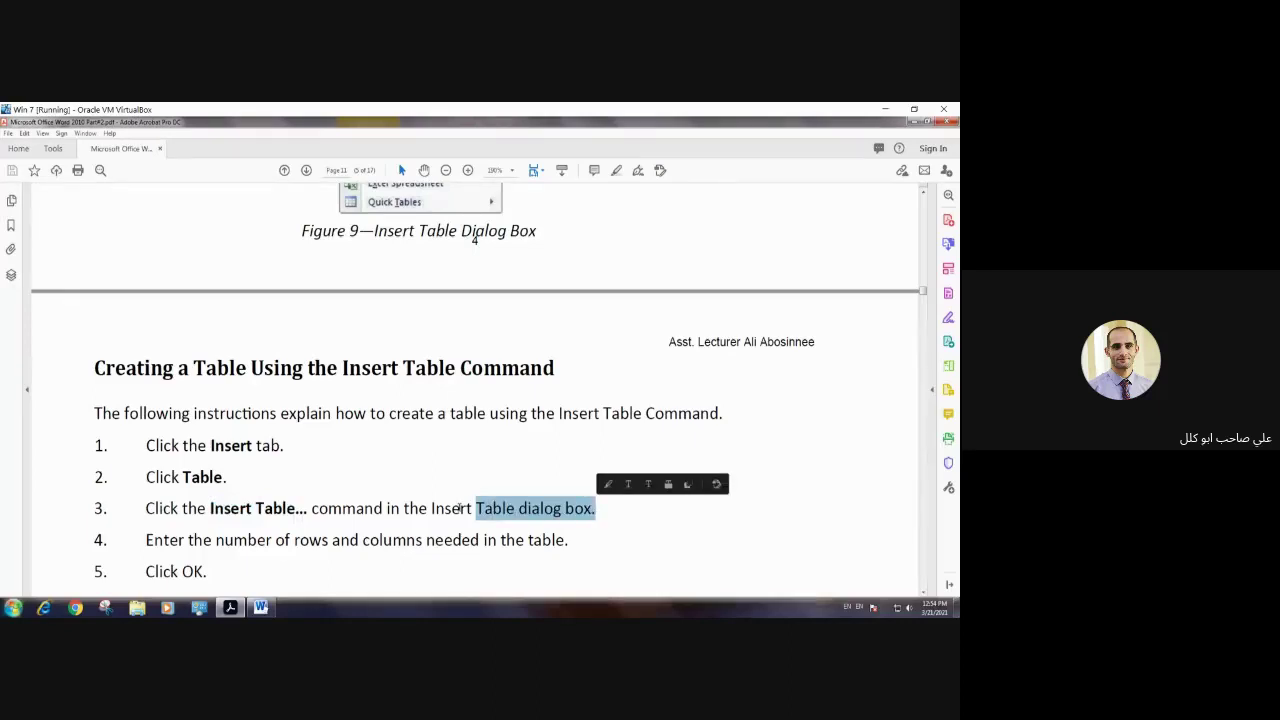
Select step 4 on entering the numbers of rows and columns, then go back to Word.
scroll(238, 485, down, 2)
scroll(238, 485, down, 3)
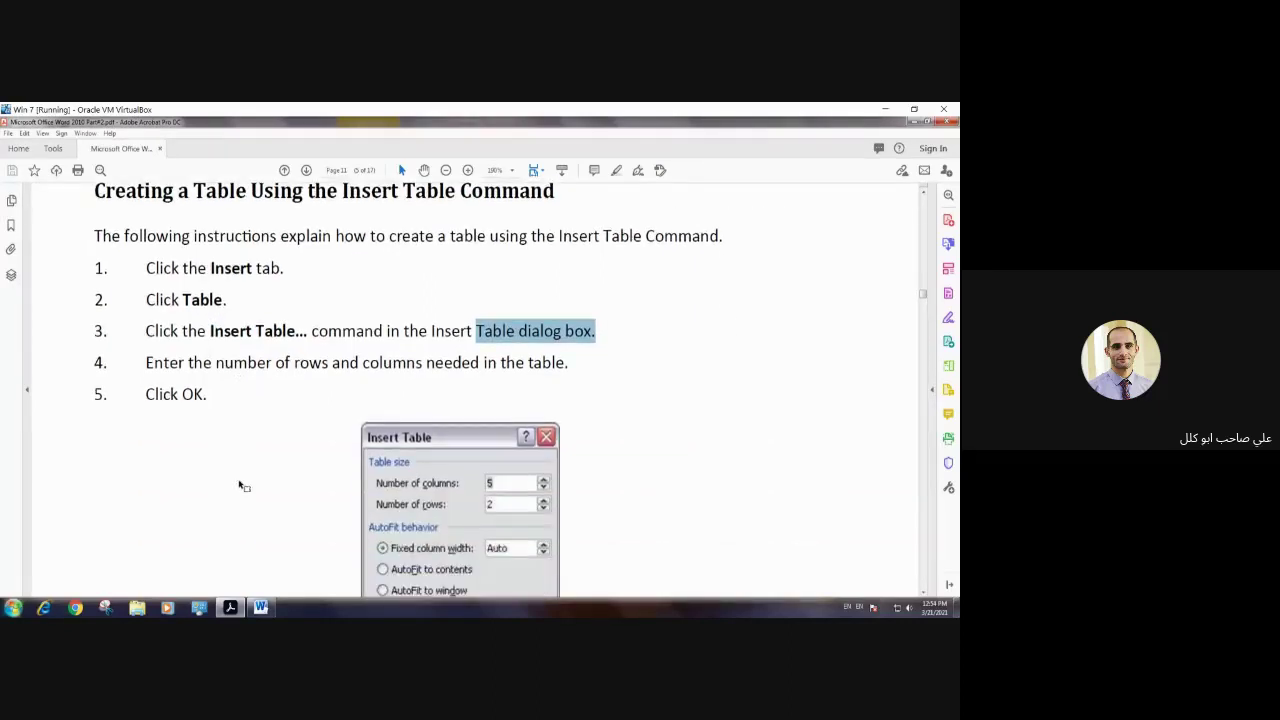
scroll(238, 485, down, 1)
scroll(517, 421, down, 2)
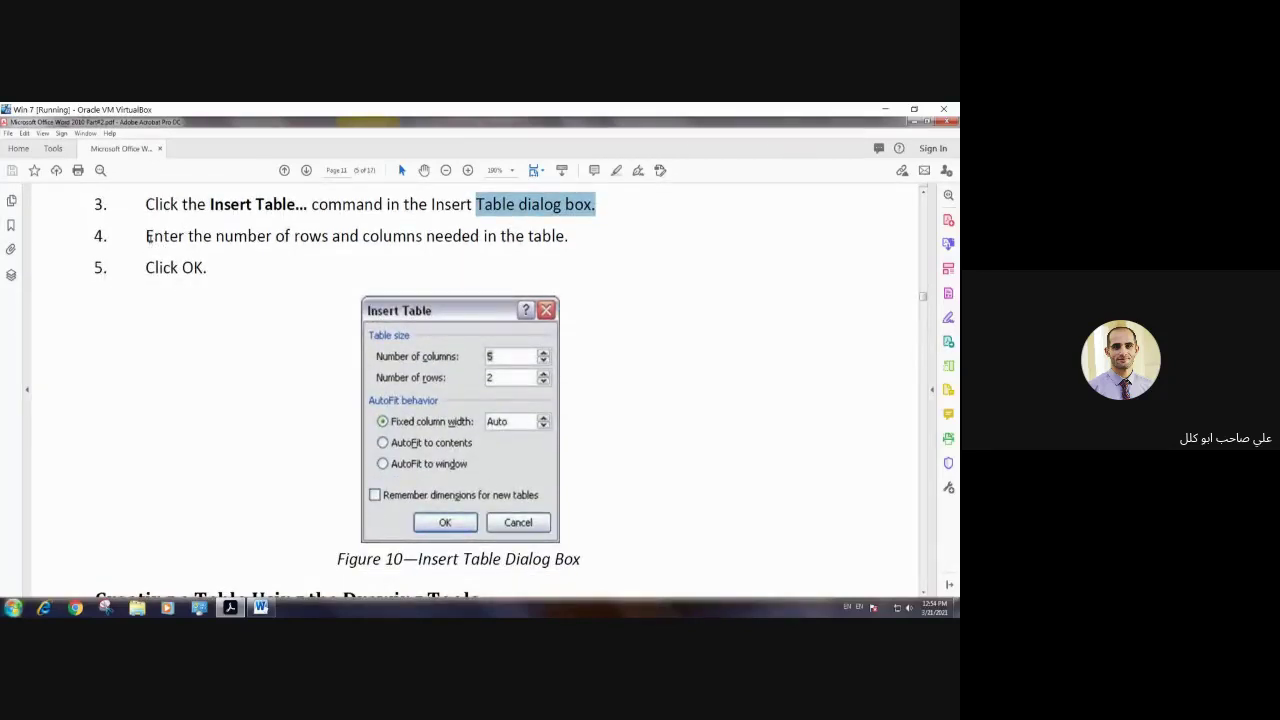
drag(146, 236, 568, 236)
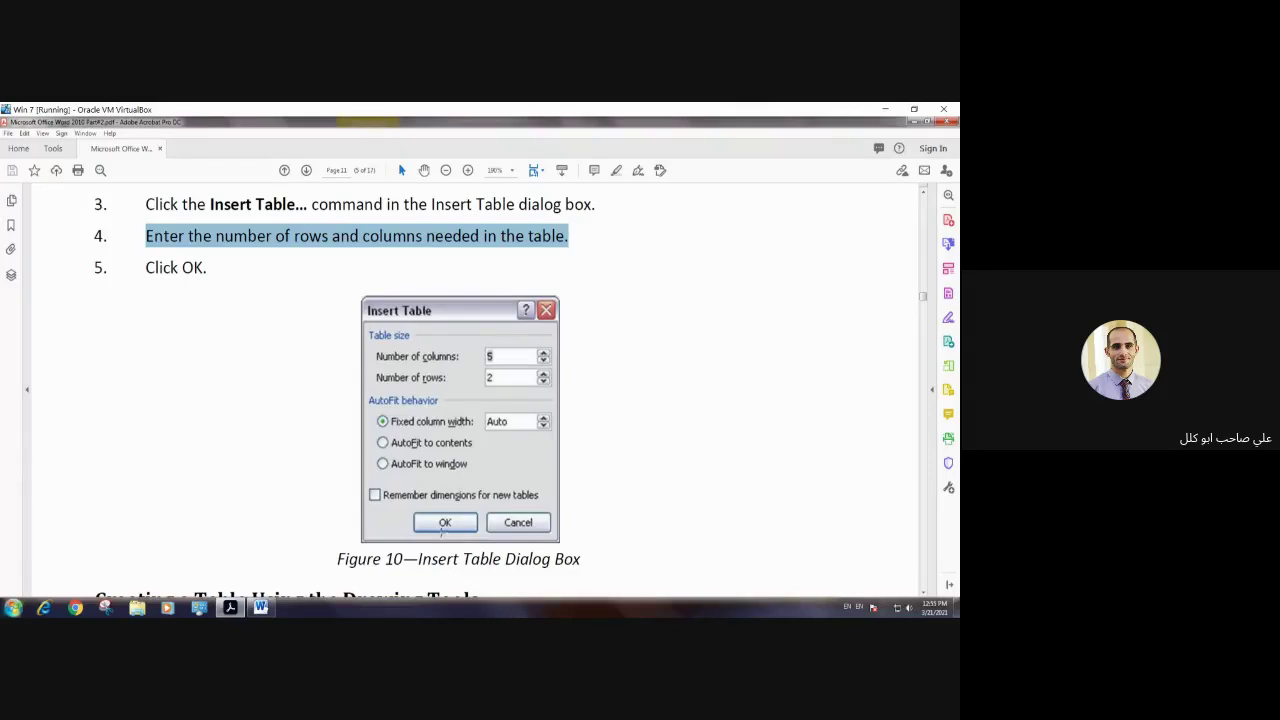
scroll(424, 494, up, 1)
scroll(424, 494, up, 2)
scroll(284, 440, up, 1)
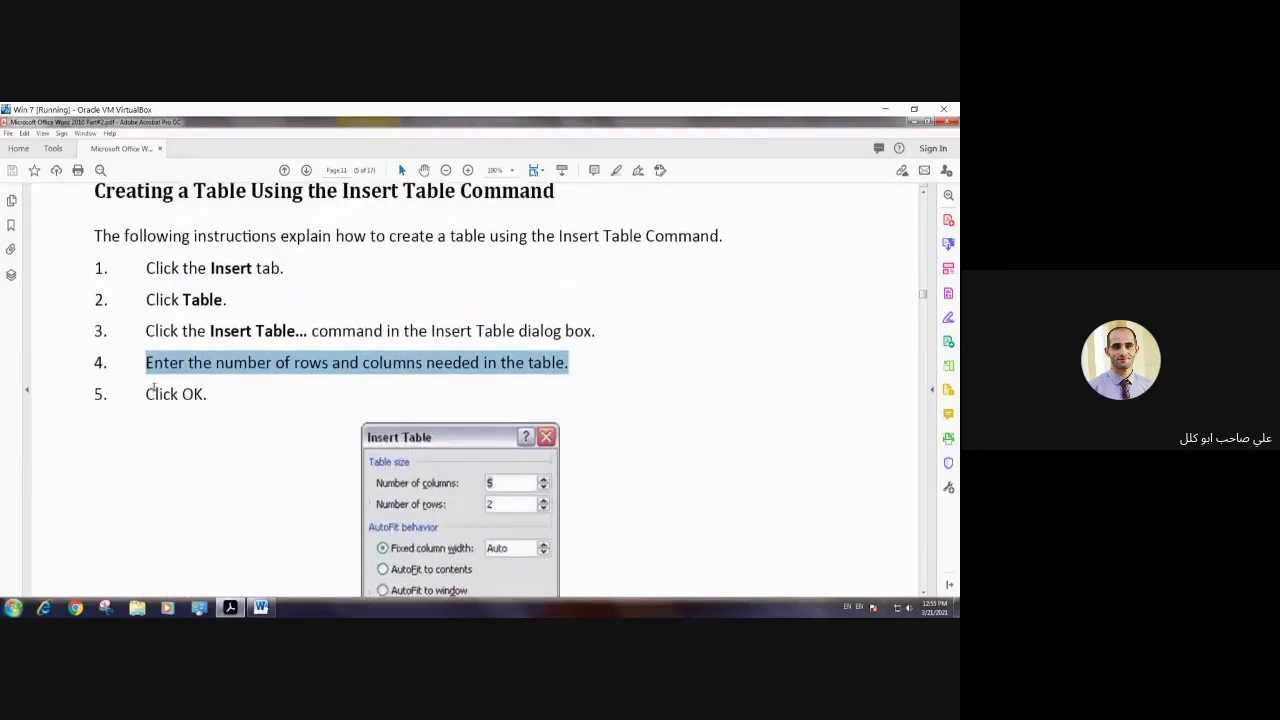
click(260, 607)
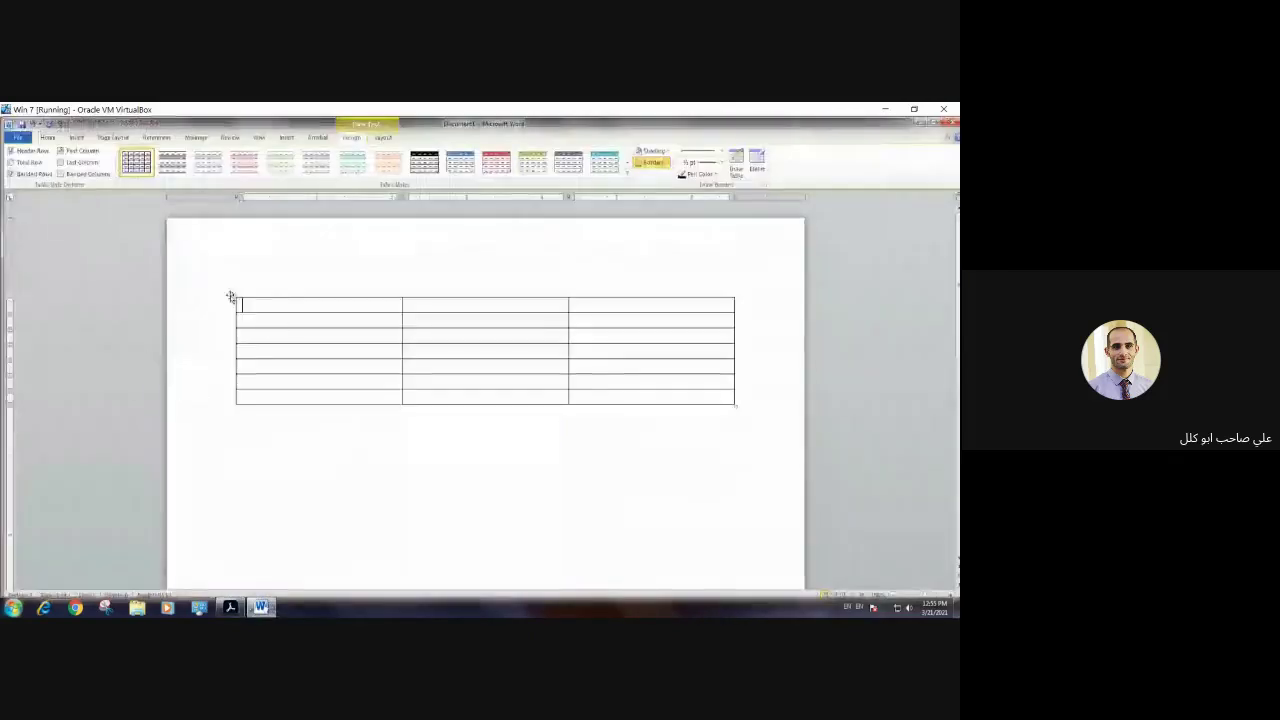
Delete the 3x7 table and insert a 3-column, 10-row table through the Insert Table dialog.
click(234, 298)
key(BackSpace)
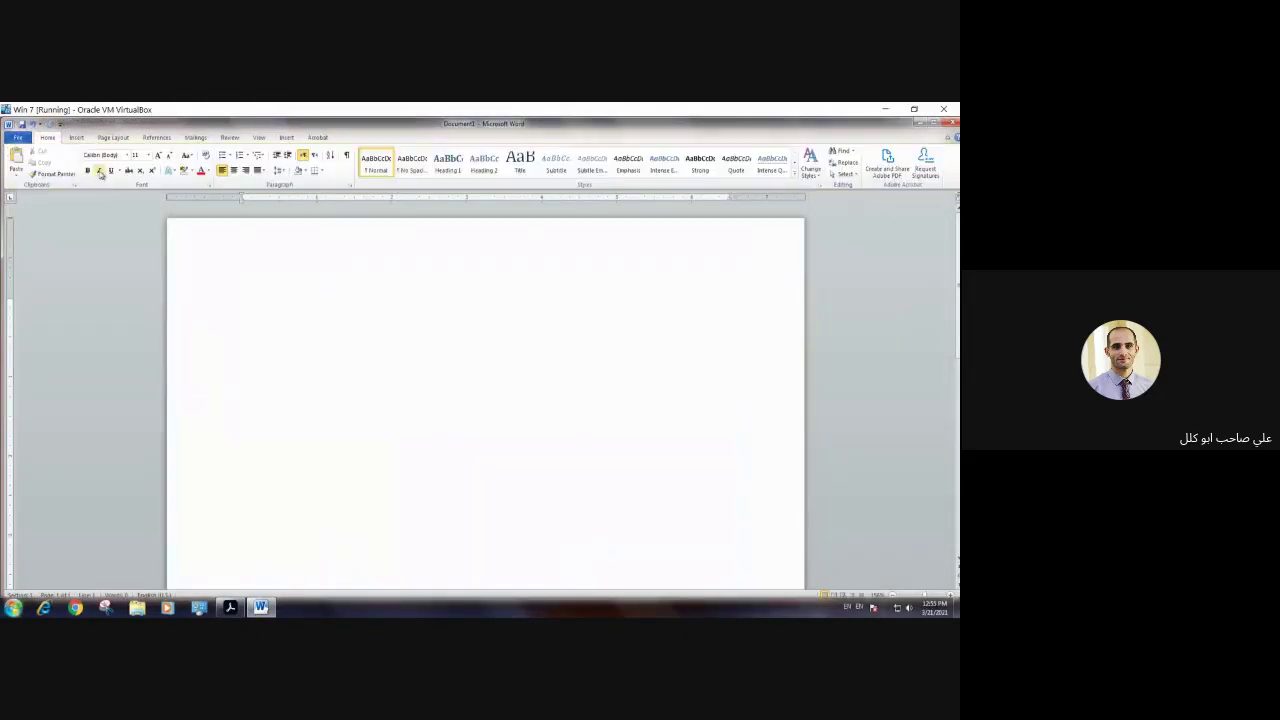
click(75, 138)
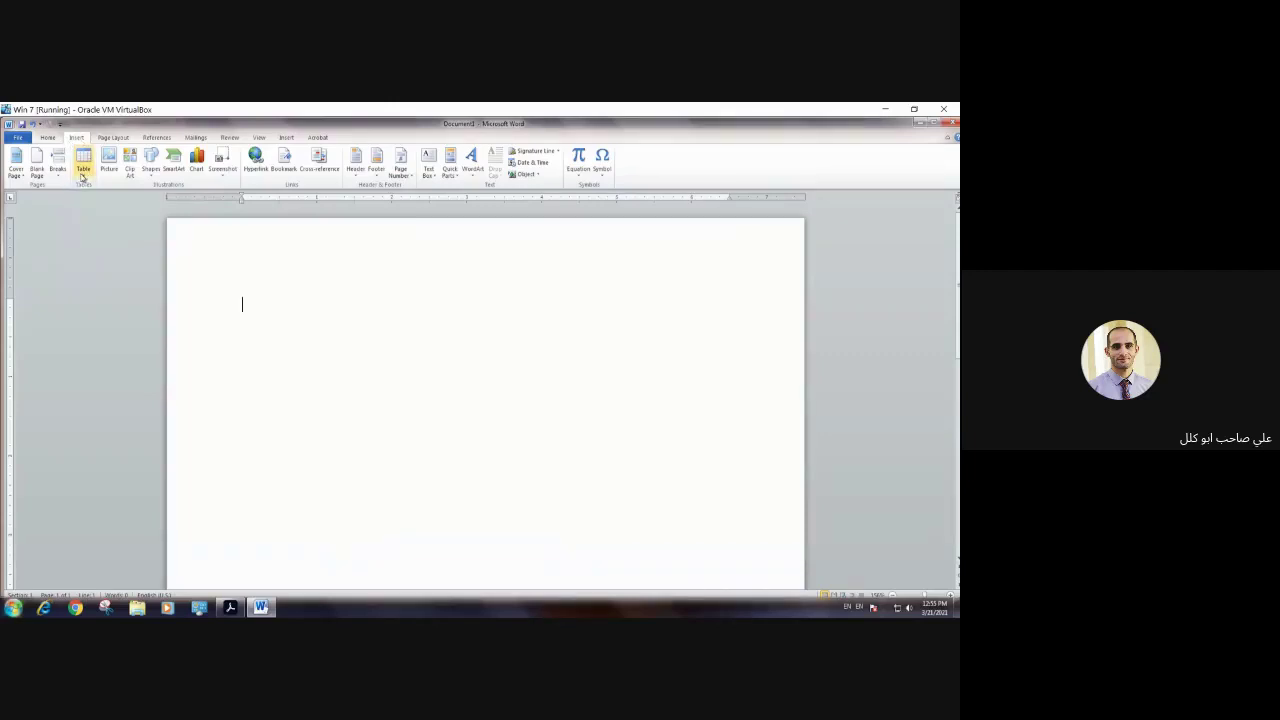
click(84, 172)
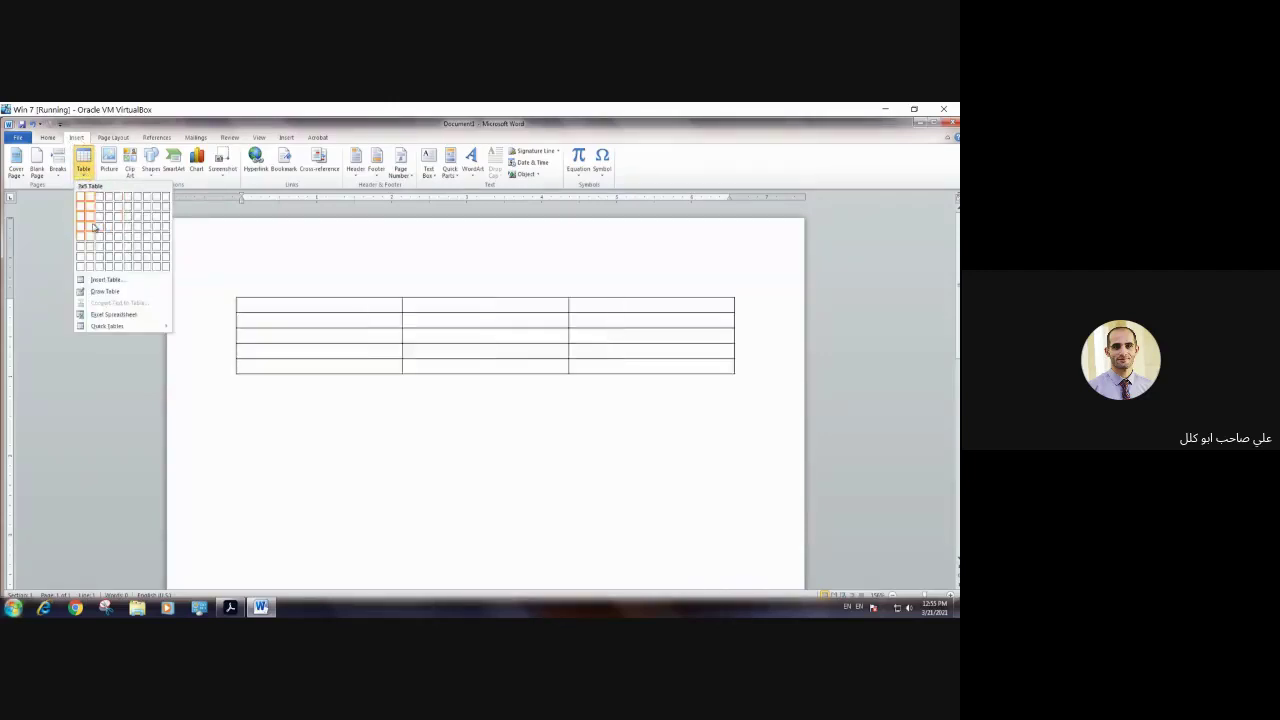
click(97, 283)
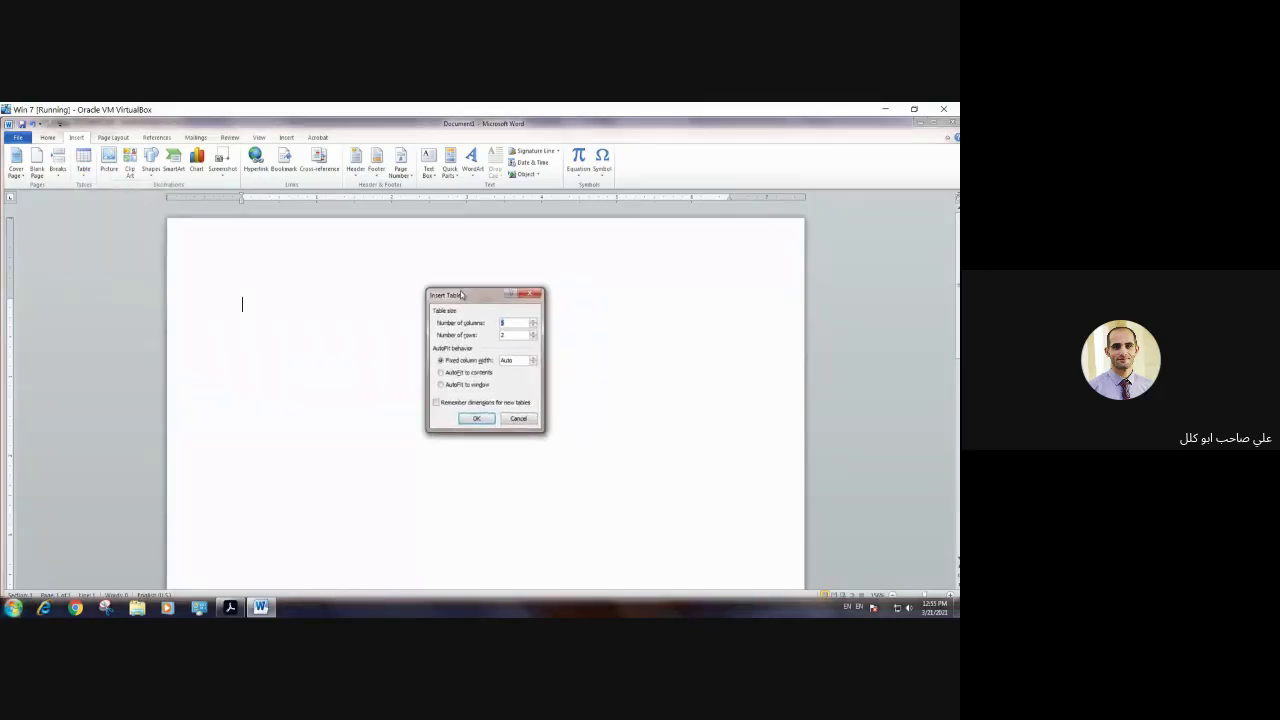
drag(461, 295, 446, 296)
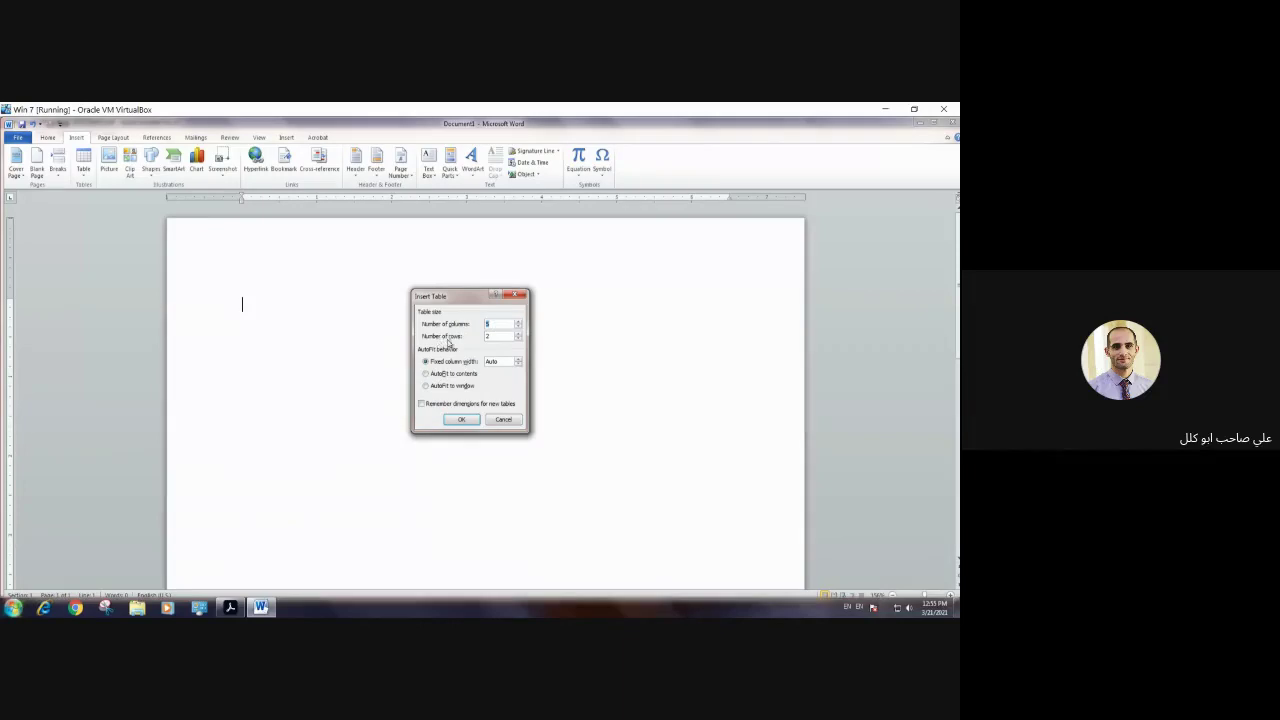
drag(493, 337, 483, 341)
key(shift+Tab)
key(Tab)
click(458, 421)
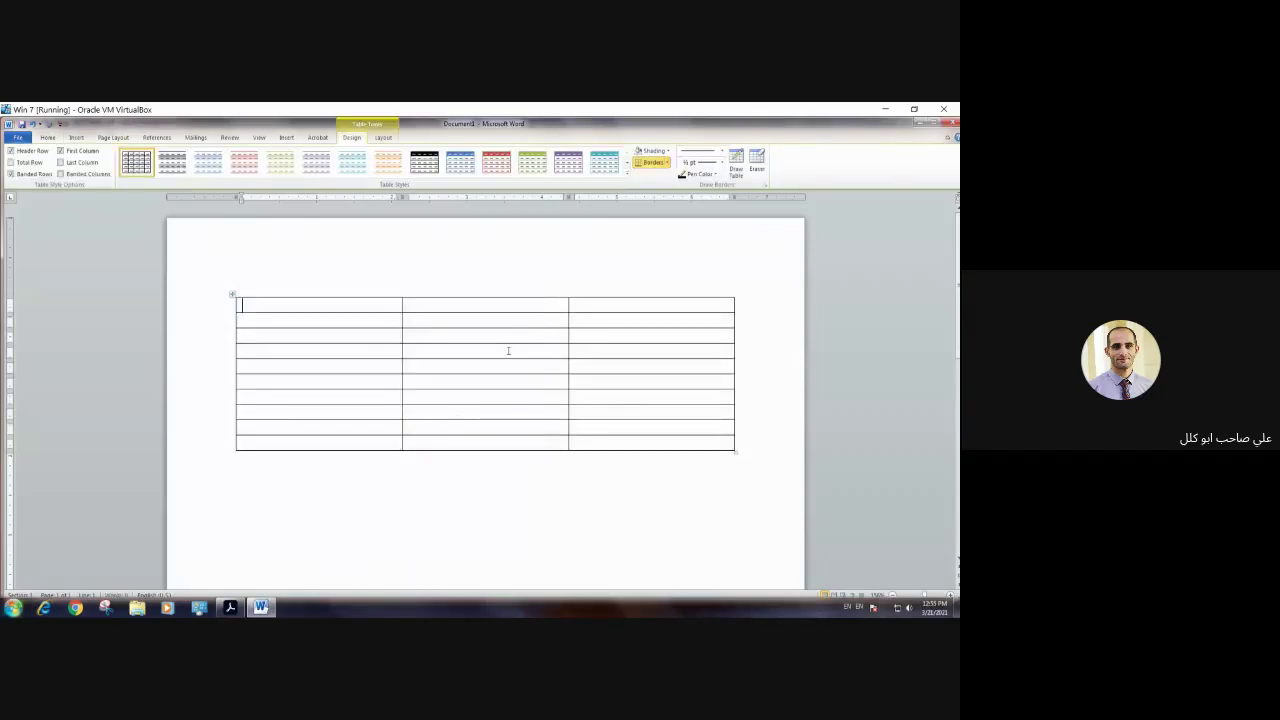
Select each of the new table's three columns in turn, then the first column by dragging.
click(363, 294)
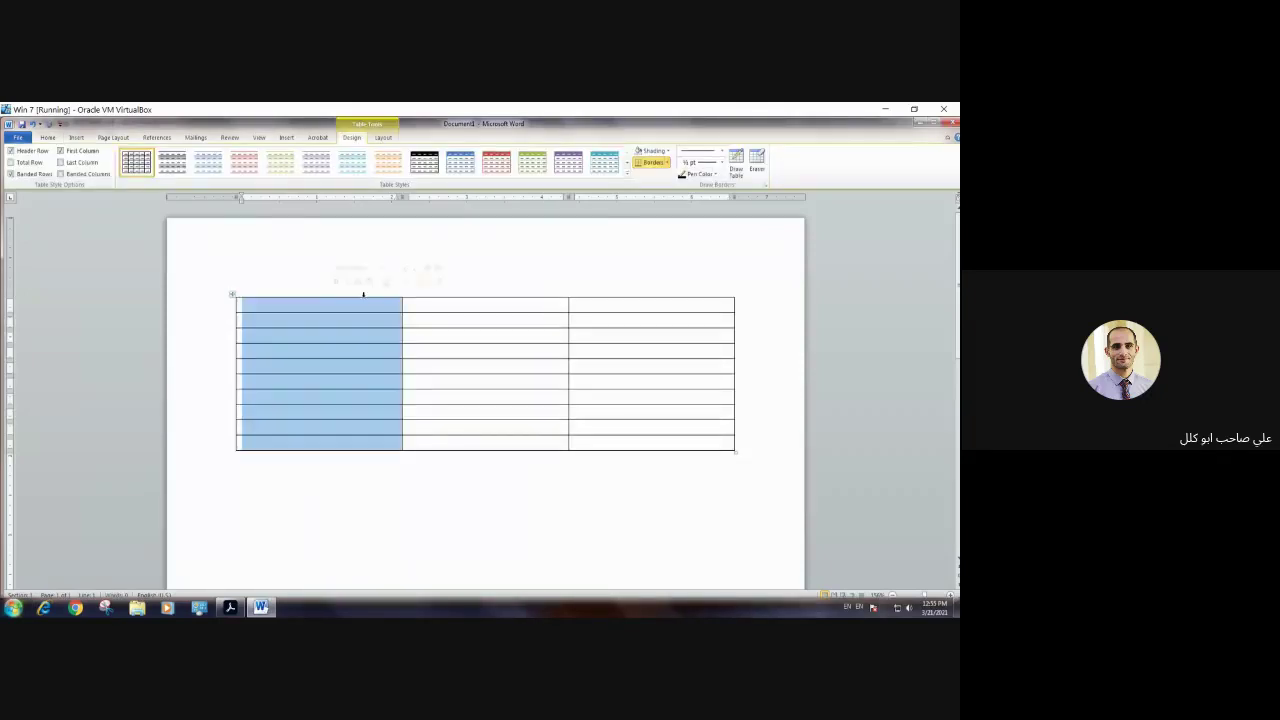
click(463, 294)
click(634, 294)
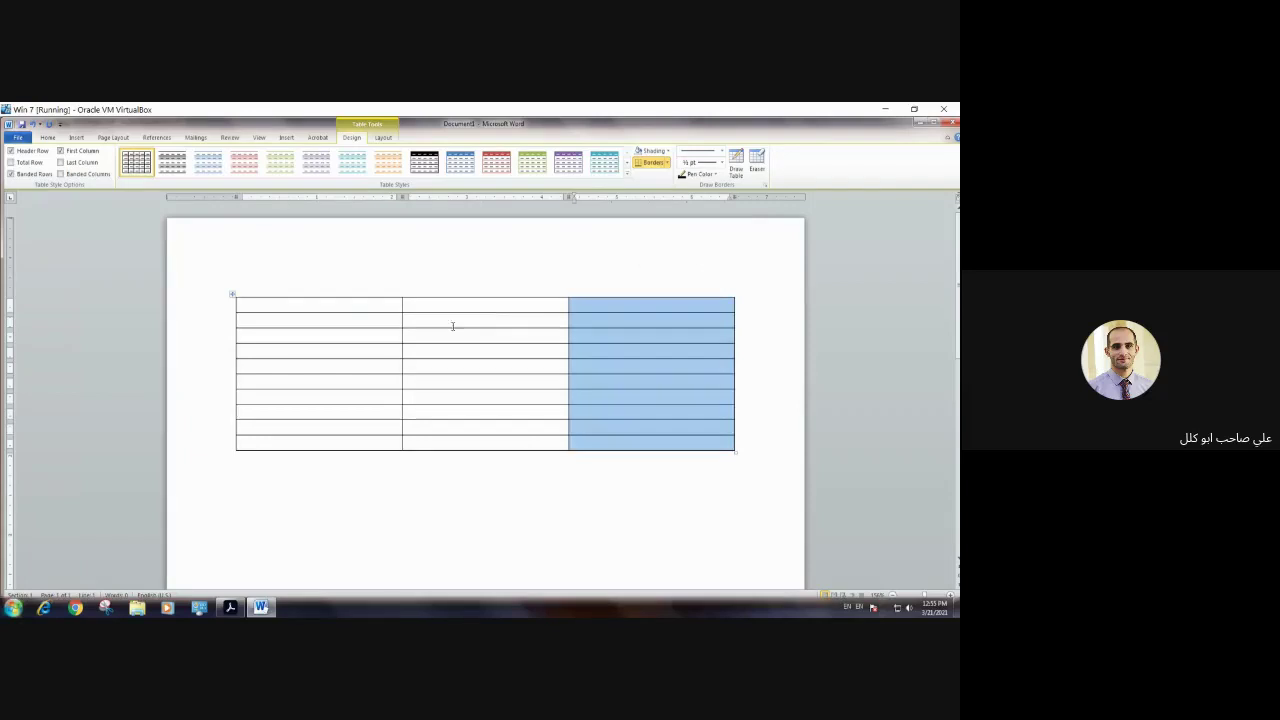
click(340, 338)
drag(283, 307, 277, 445)
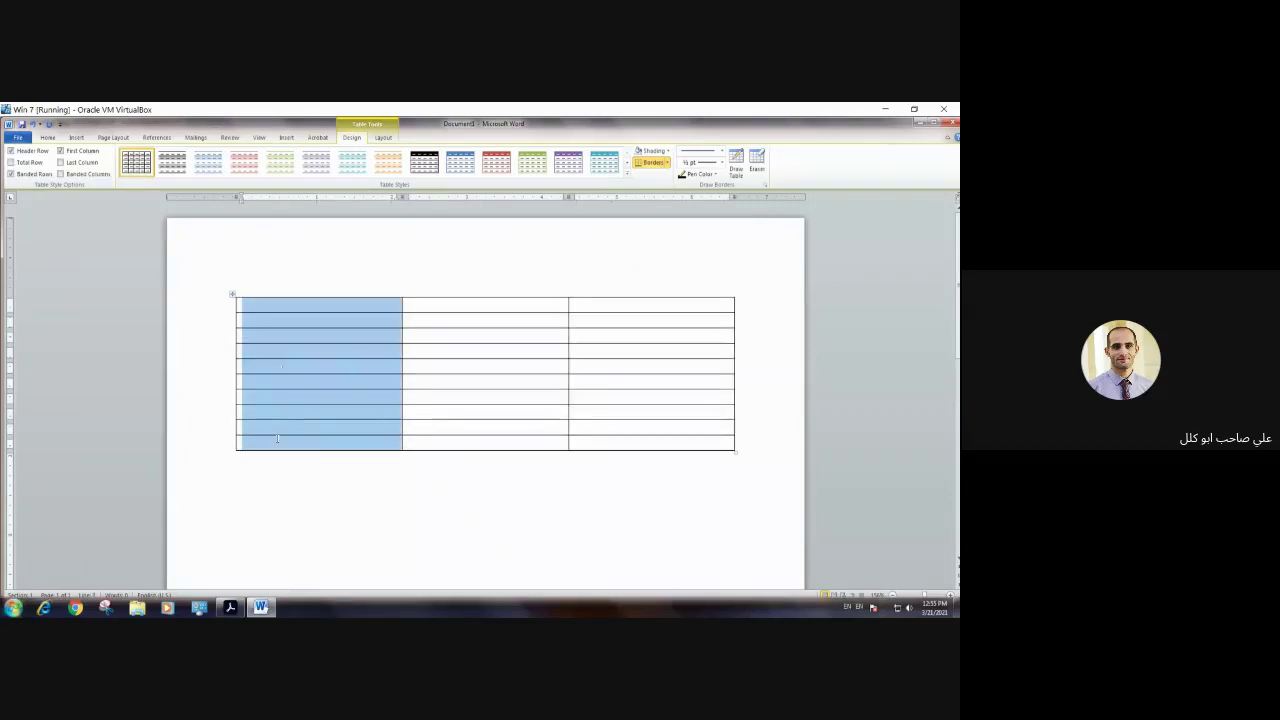
click(296, 323)
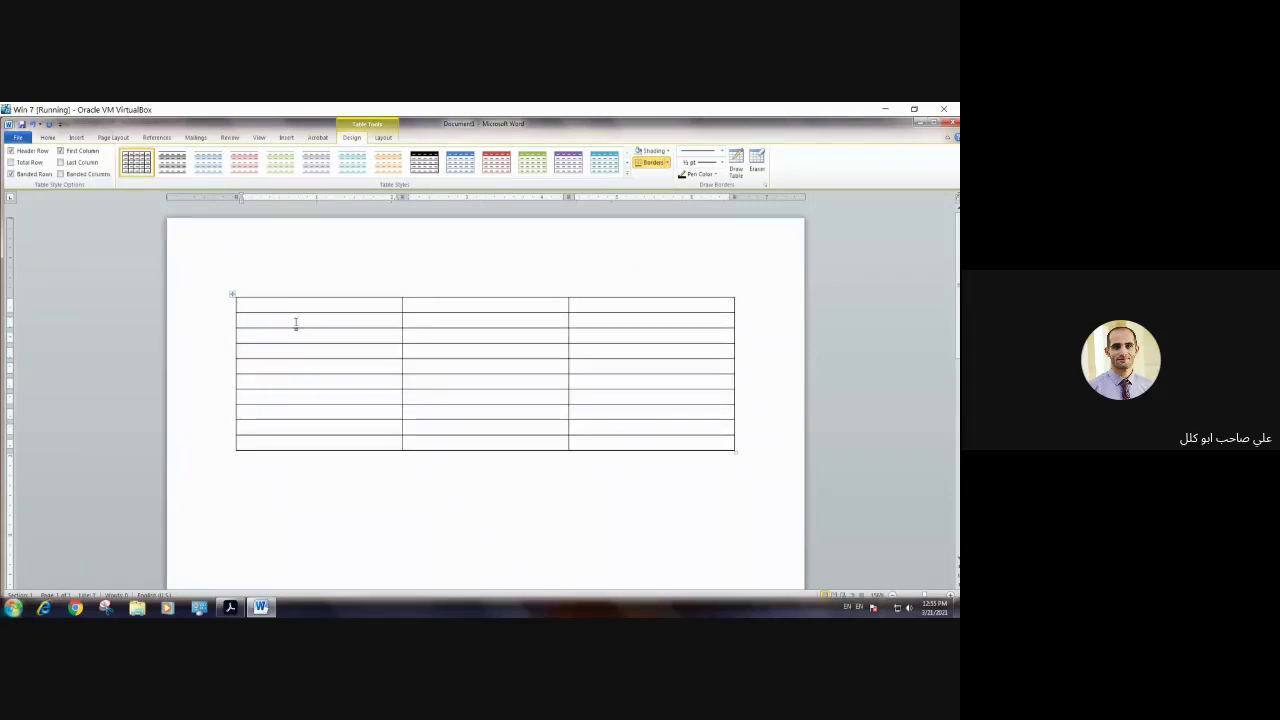
Scroll to page 11's 'Creating a Table Using the Drawing Tools' and select 'Drawing Tools' in the heading.
click(230, 607)
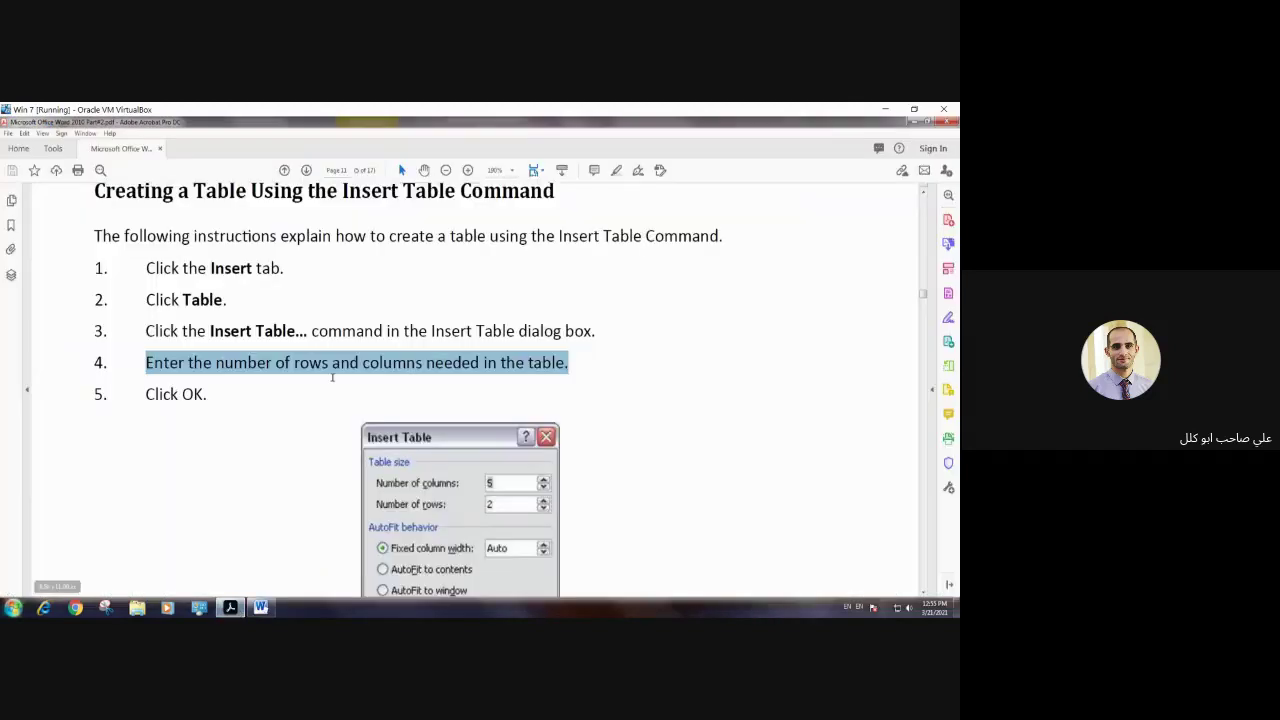
scroll(325, 395, down, 3)
scroll(325, 395, down, 2)
scroll(322, 392, down, 2)
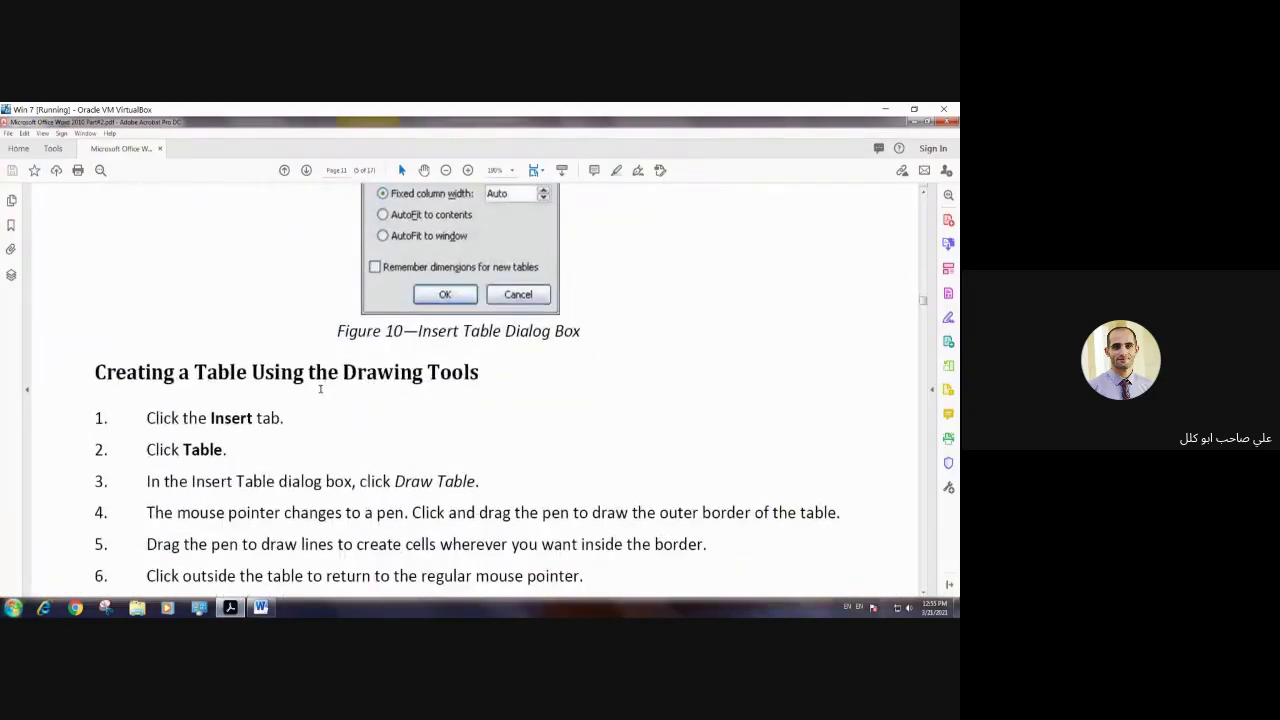
scroll(320, 389, down, 1)
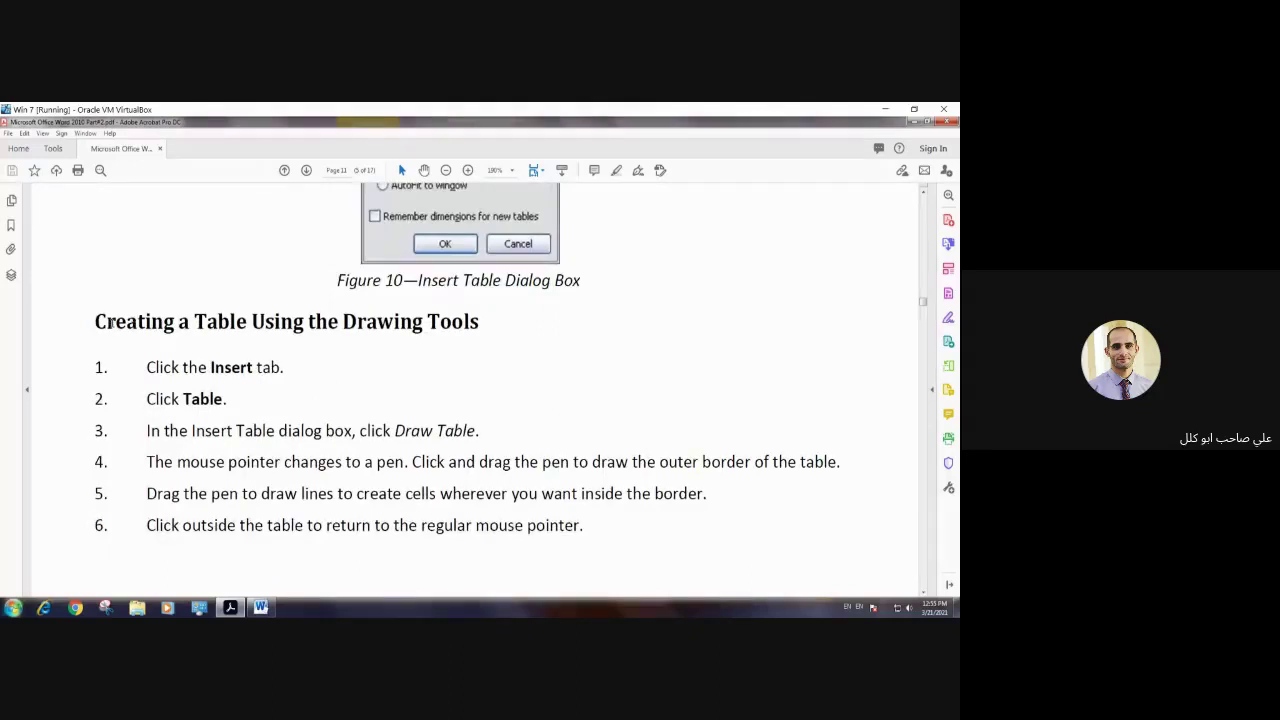
drag(95, 321, 304, 322)
drag(480, 322, 344, 326)
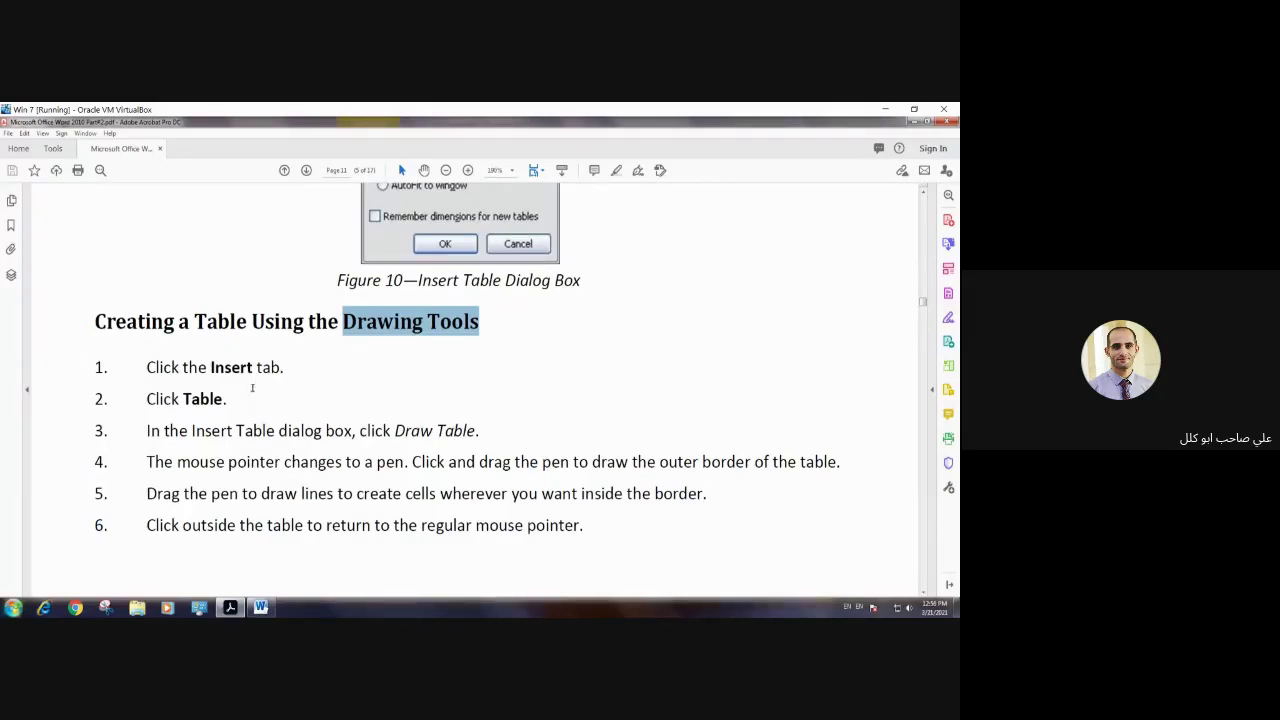
Select the text of steps 1–3 and the word 'pen' in step 4, then scroll to Figure 11.
drag(148, 368, 280, 368)
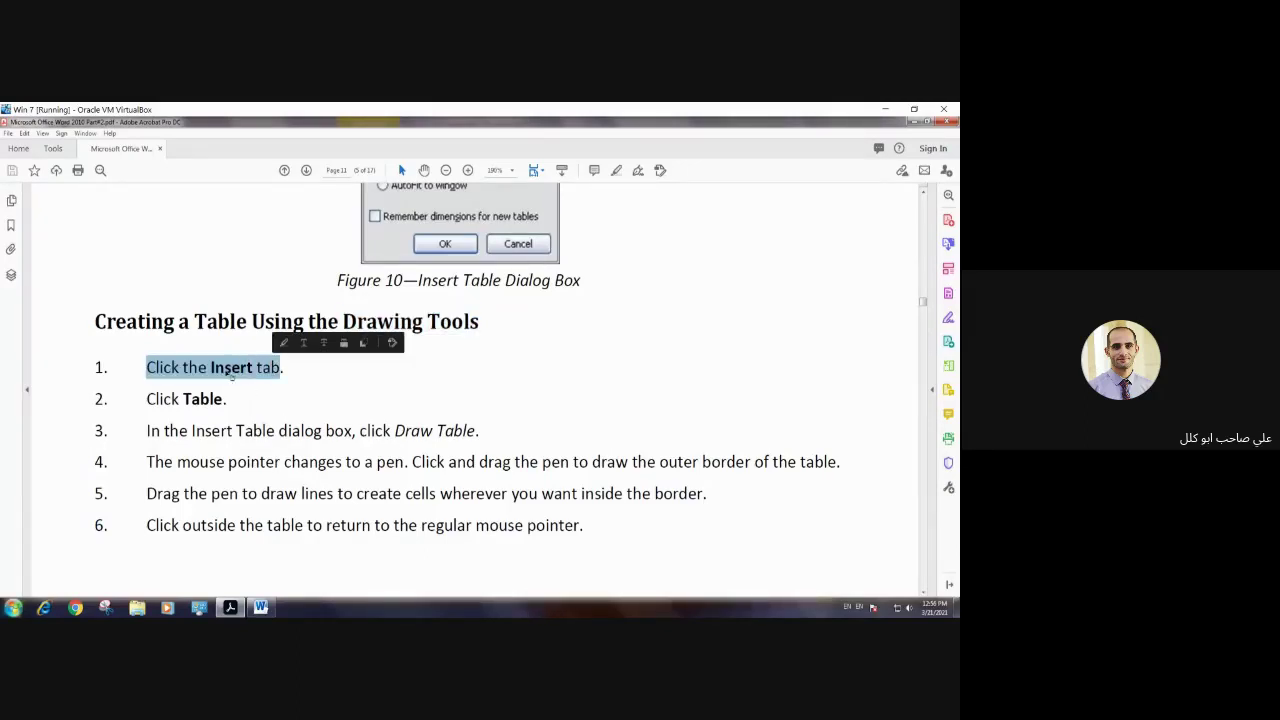
drag(182, 398, 229, 401)
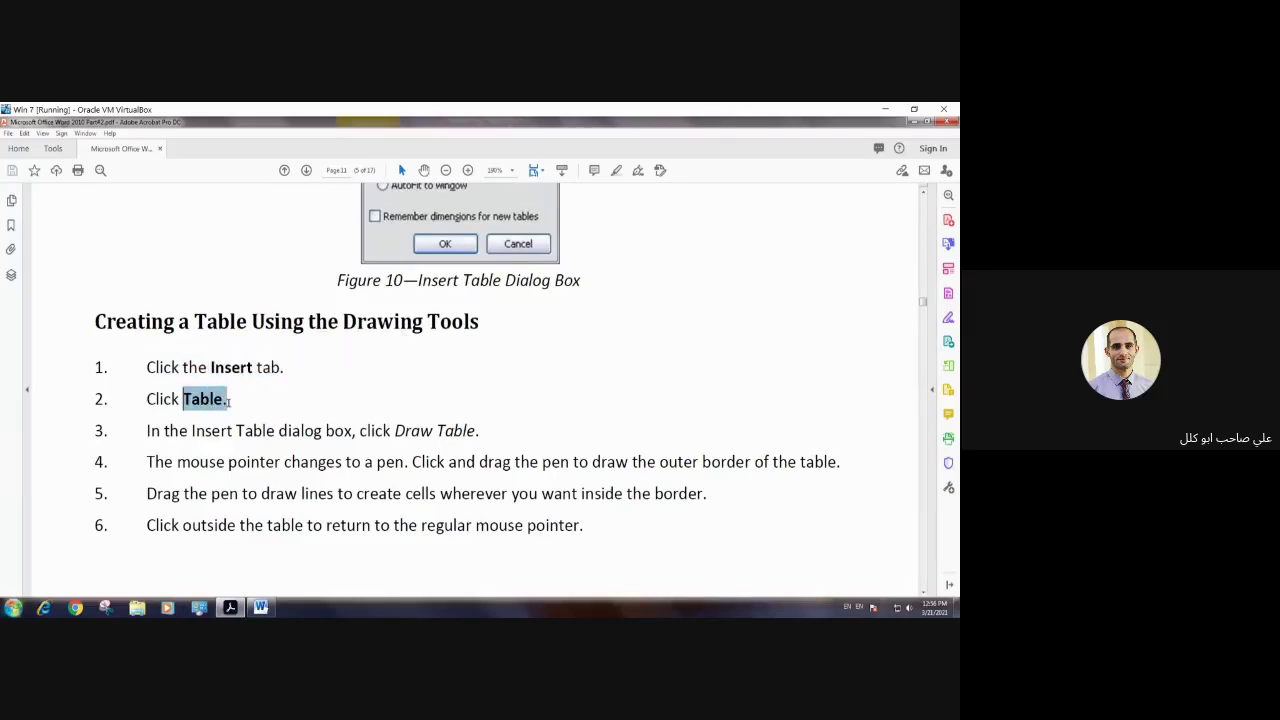
click(208, 405)
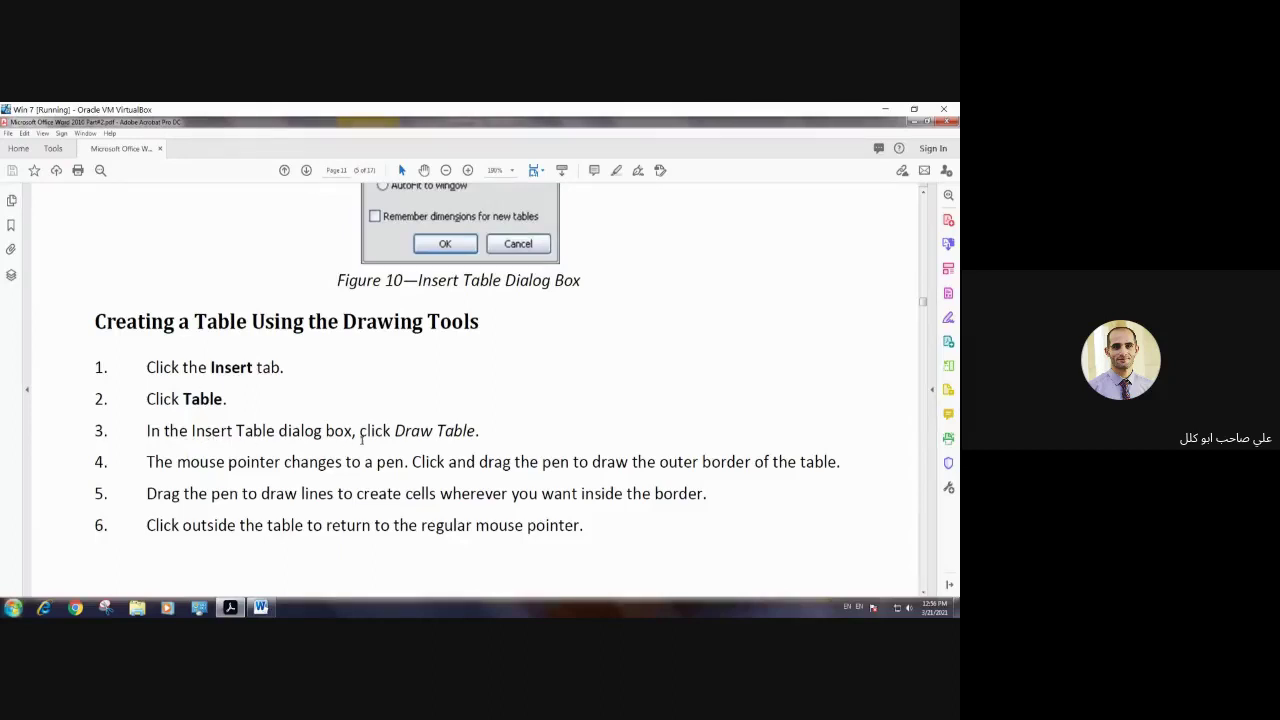
drag(360, 432, 478, 432)
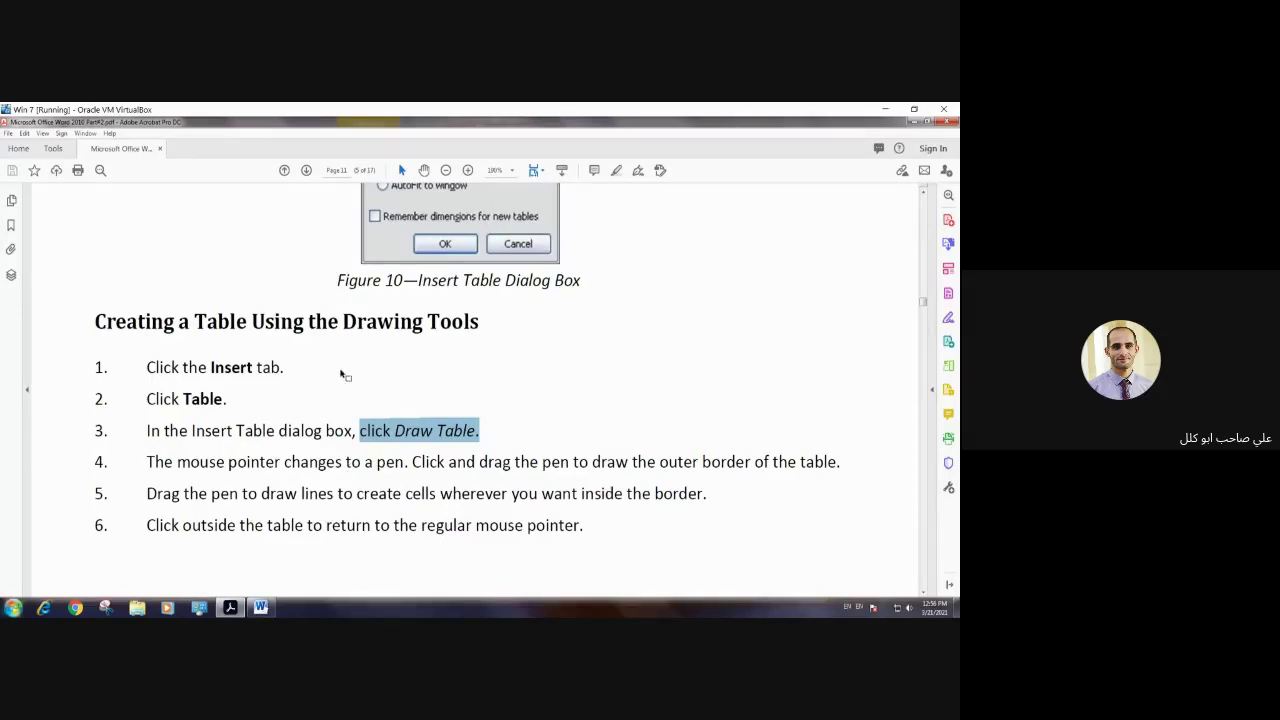
double_click(385, 463)
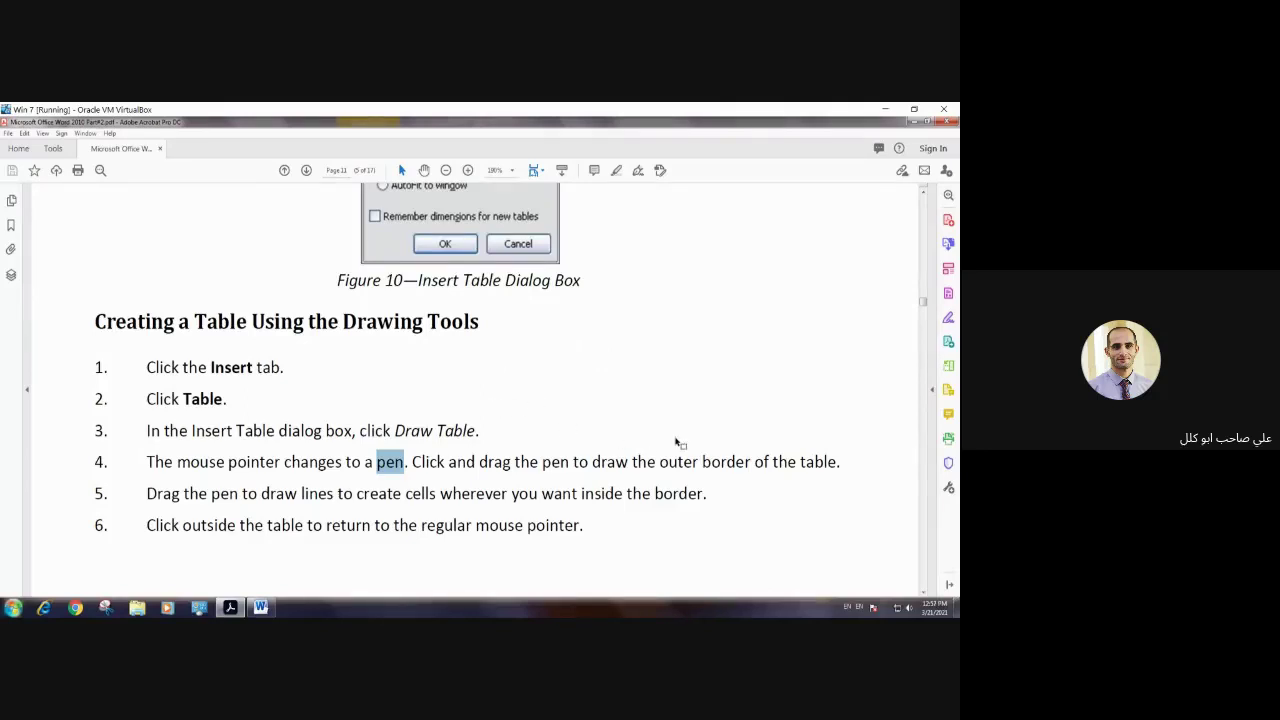
scroll(668, 436, down, 2)
scroll(668, 436, down, 1)
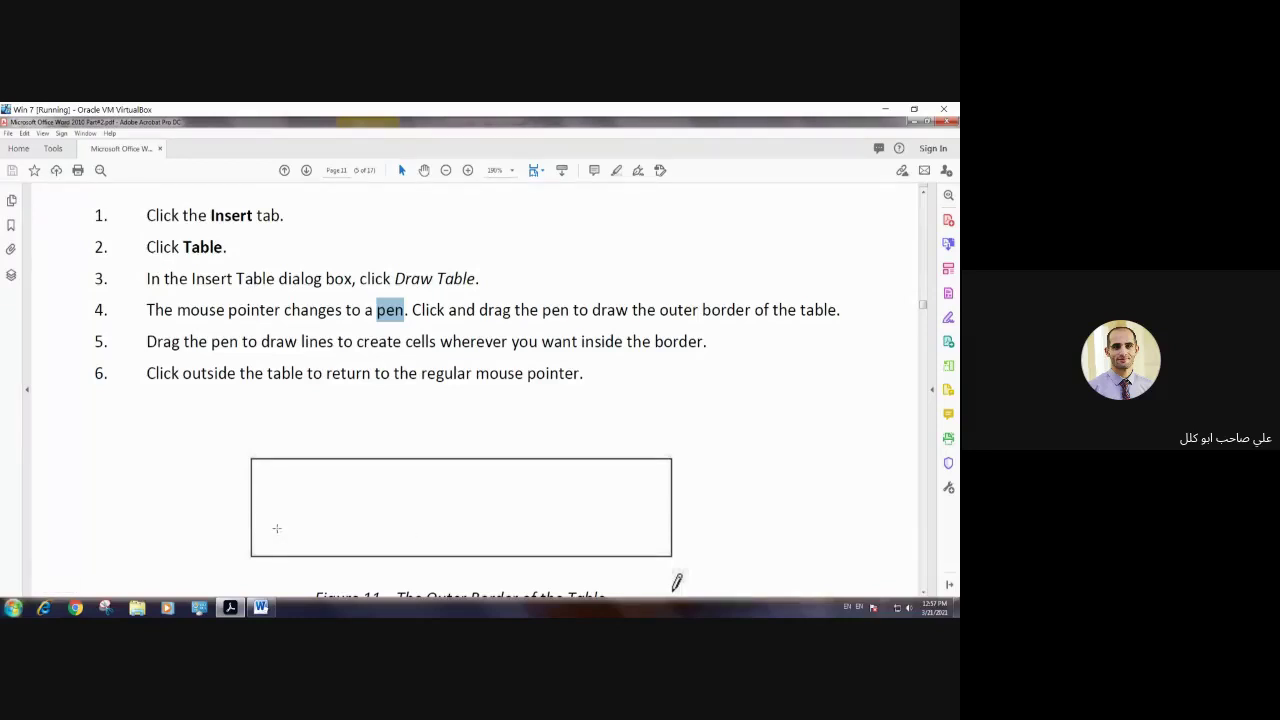
Delete the 3-column, 10-row table in Word and switch to the Draw Table pencil.
click(260, 607)
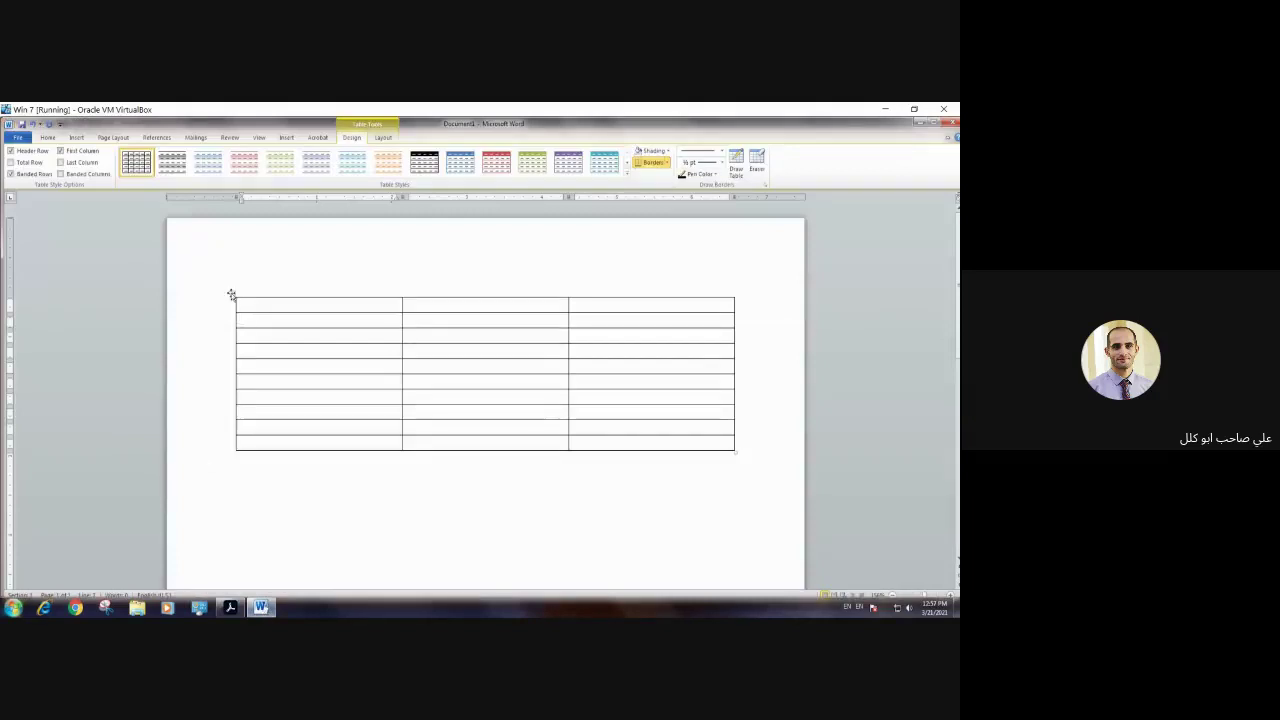
click(232, 295)
key(BackSpace)
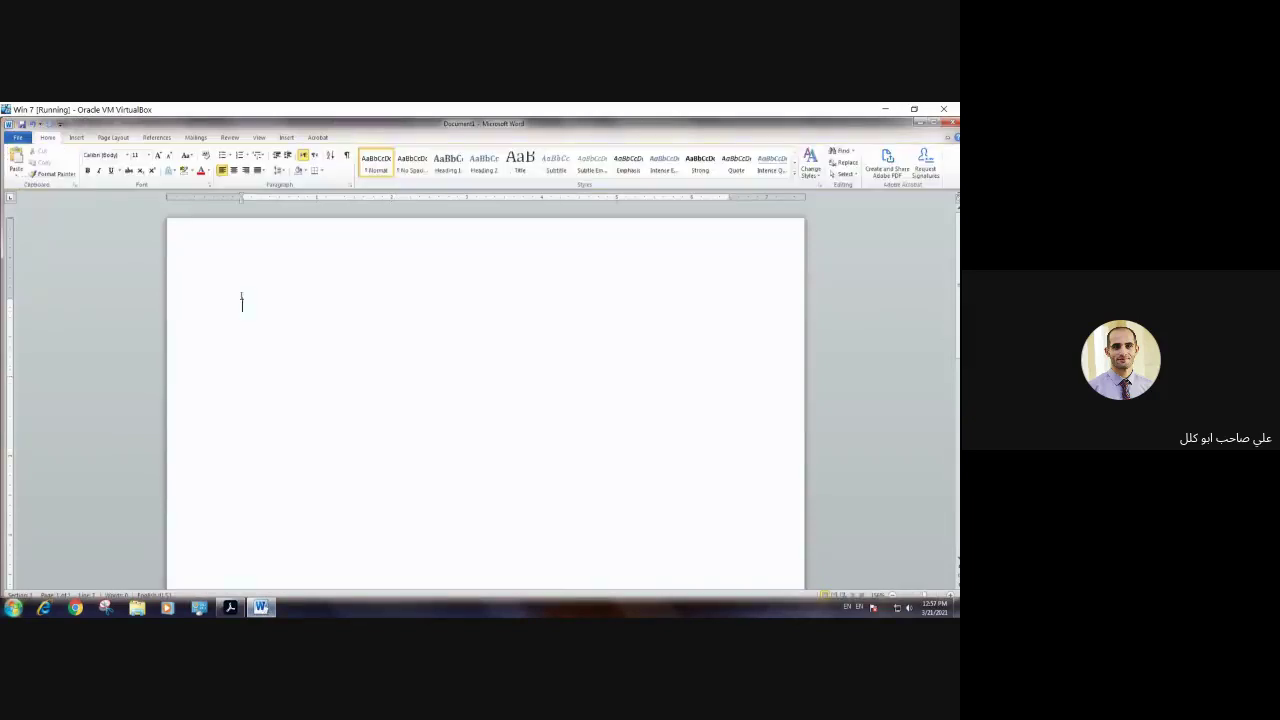
click(77, 139)
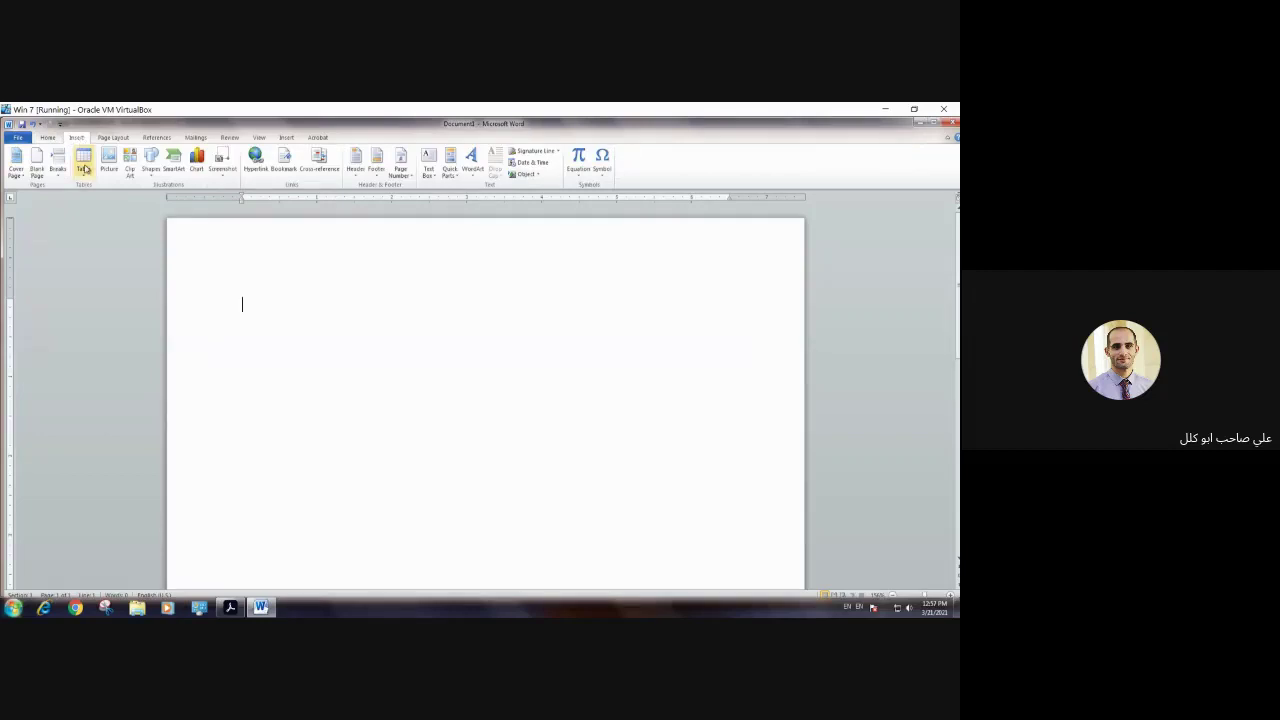
click(85, 170)
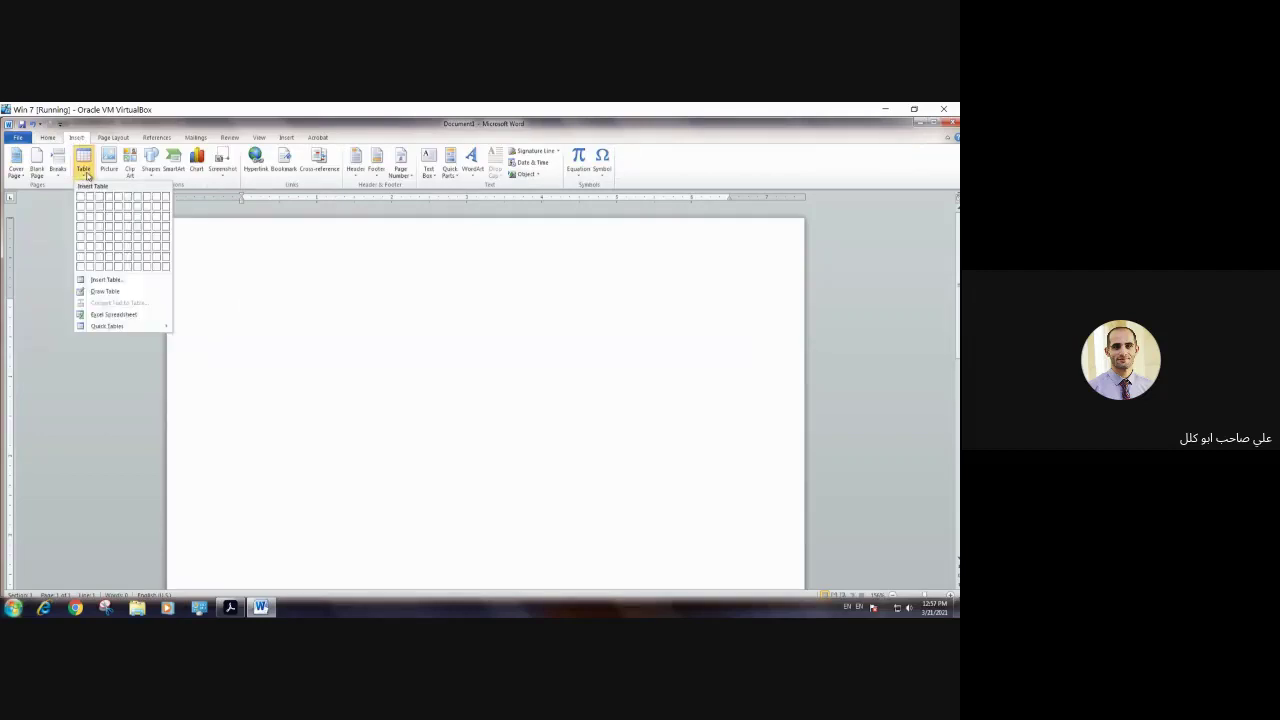
click(102, 292)
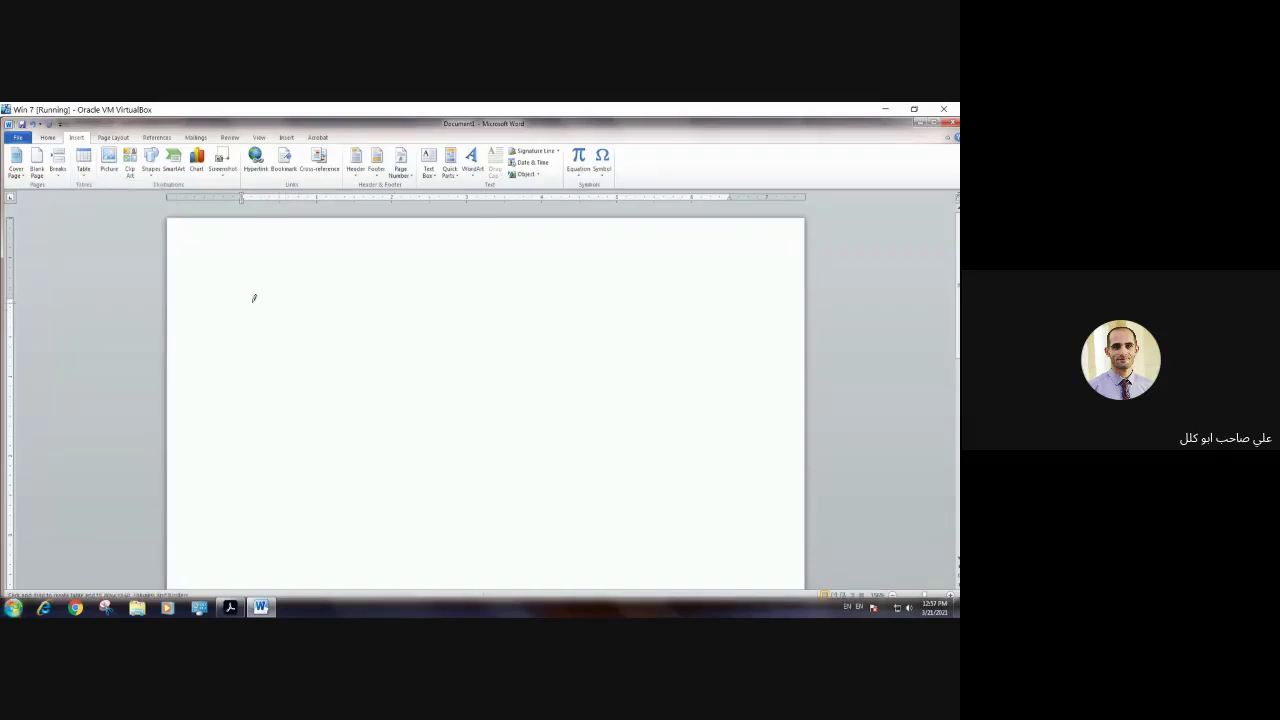
Draw the table's outer border, two vertical column lines and several horizontal row borders.
mouse_move(244, 300)
mouse_down()
mouse_move(659, 413)
mouse_move(755, 490)
mouse_move(738, 489)
mouse_up()
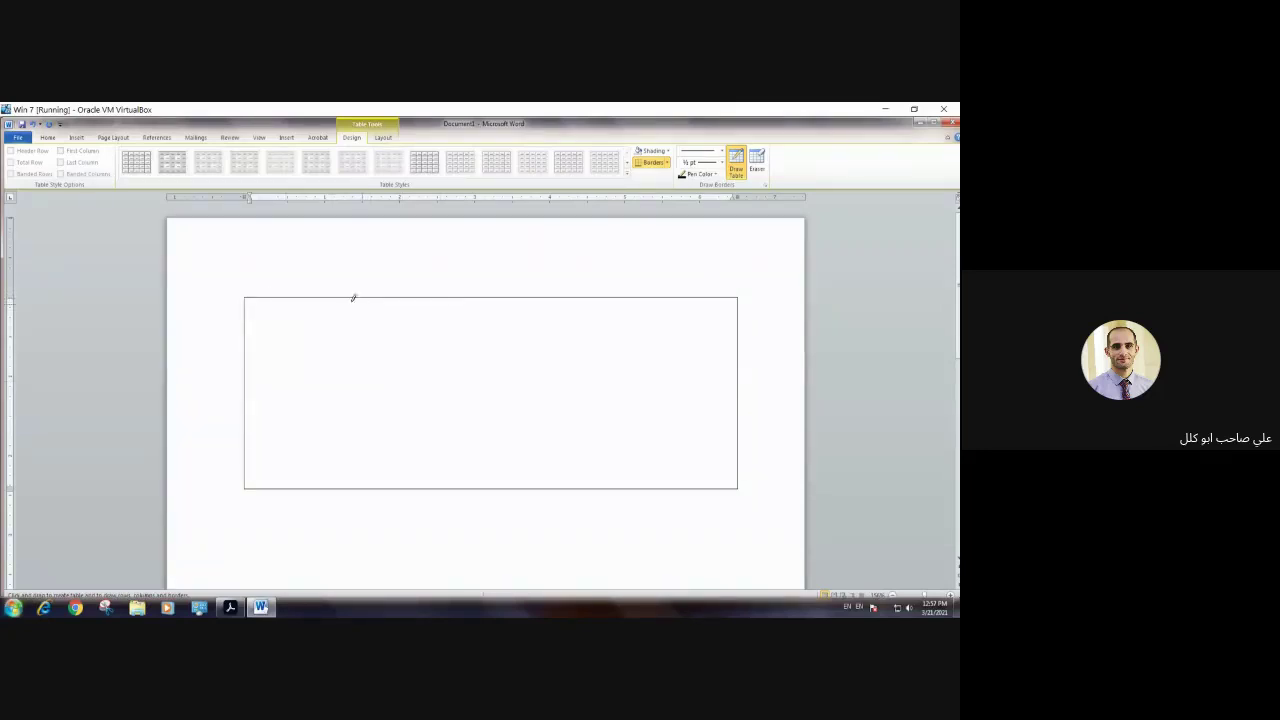
drag(409, 295, 417, 466)
drag(592, 295, 594, 443)
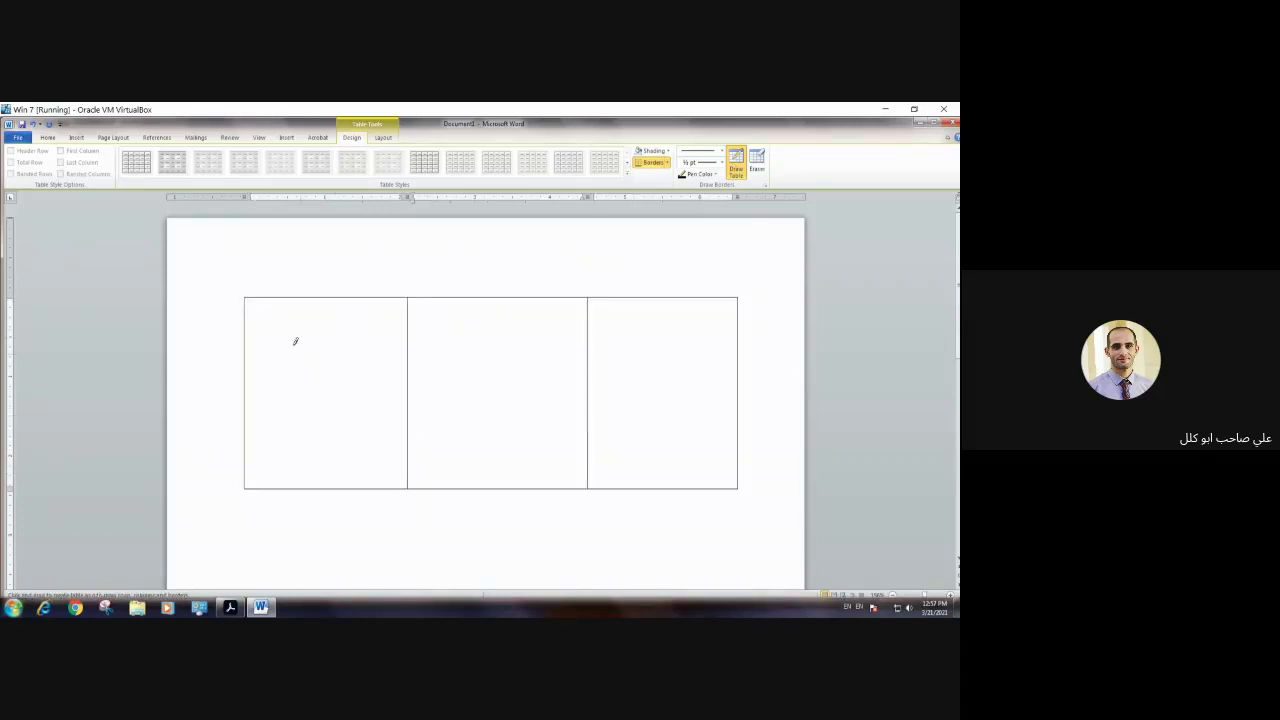
drag(245, 342, 737, 342)
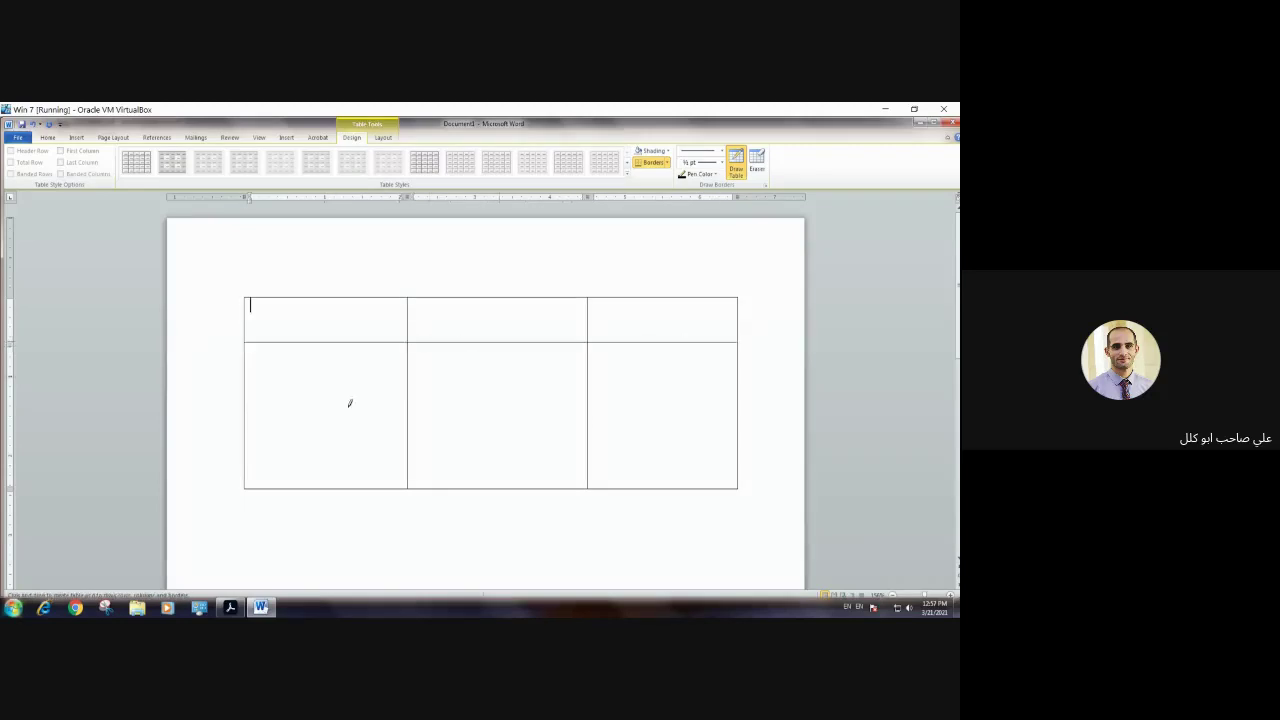
drag(257, 386, 472, 386)
drag(680, 377, 680, 378)
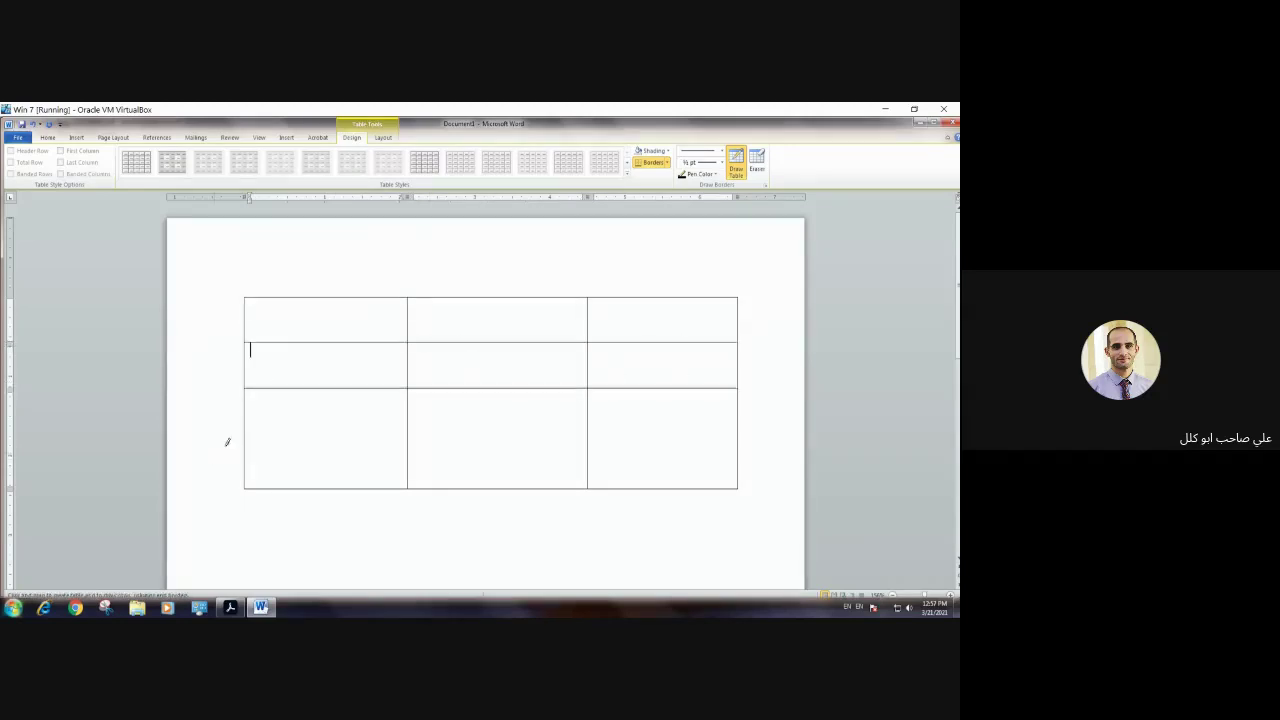
drag(243, 433, 680, 425)
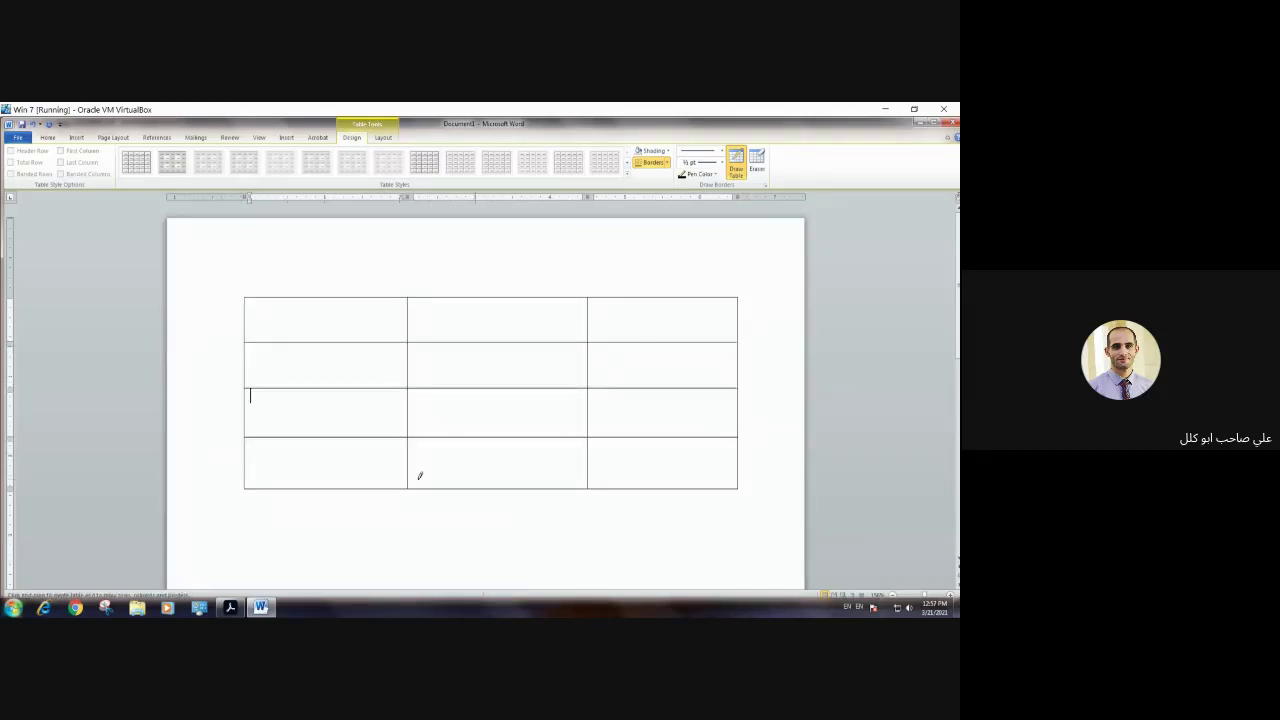
drag(249, 462, 692, 462)
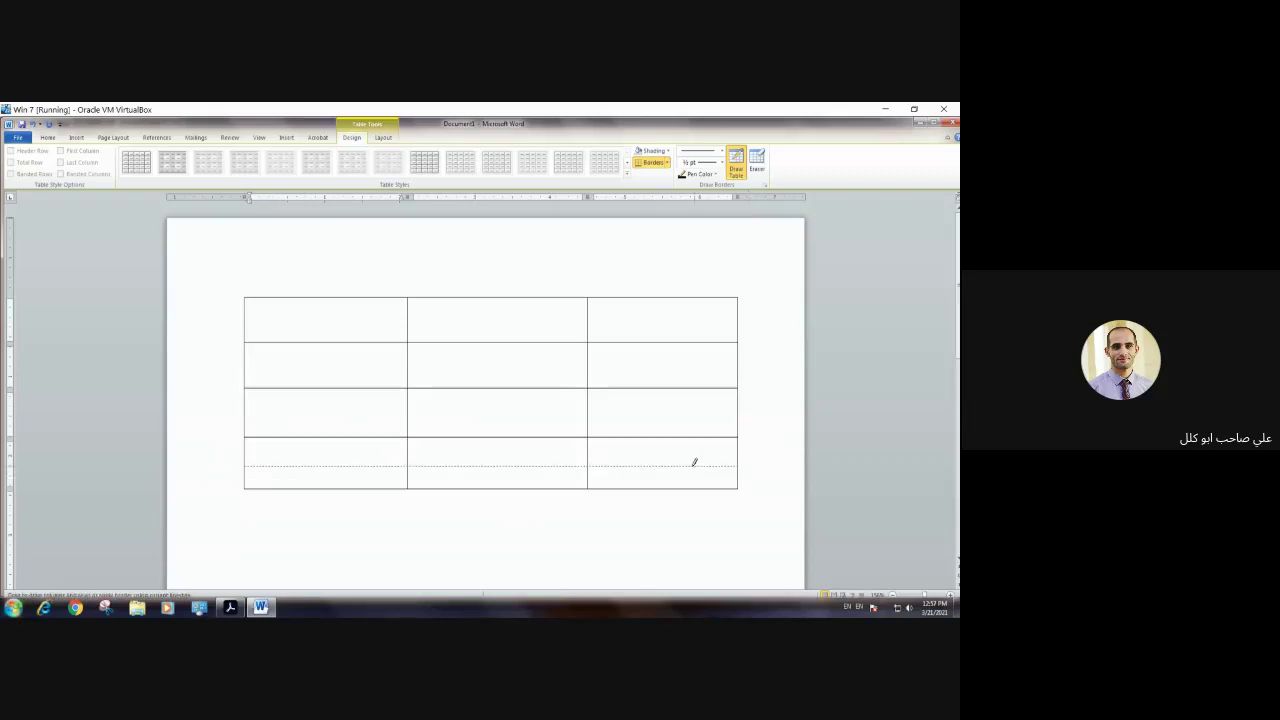
drag(249, 409, 700, 409)
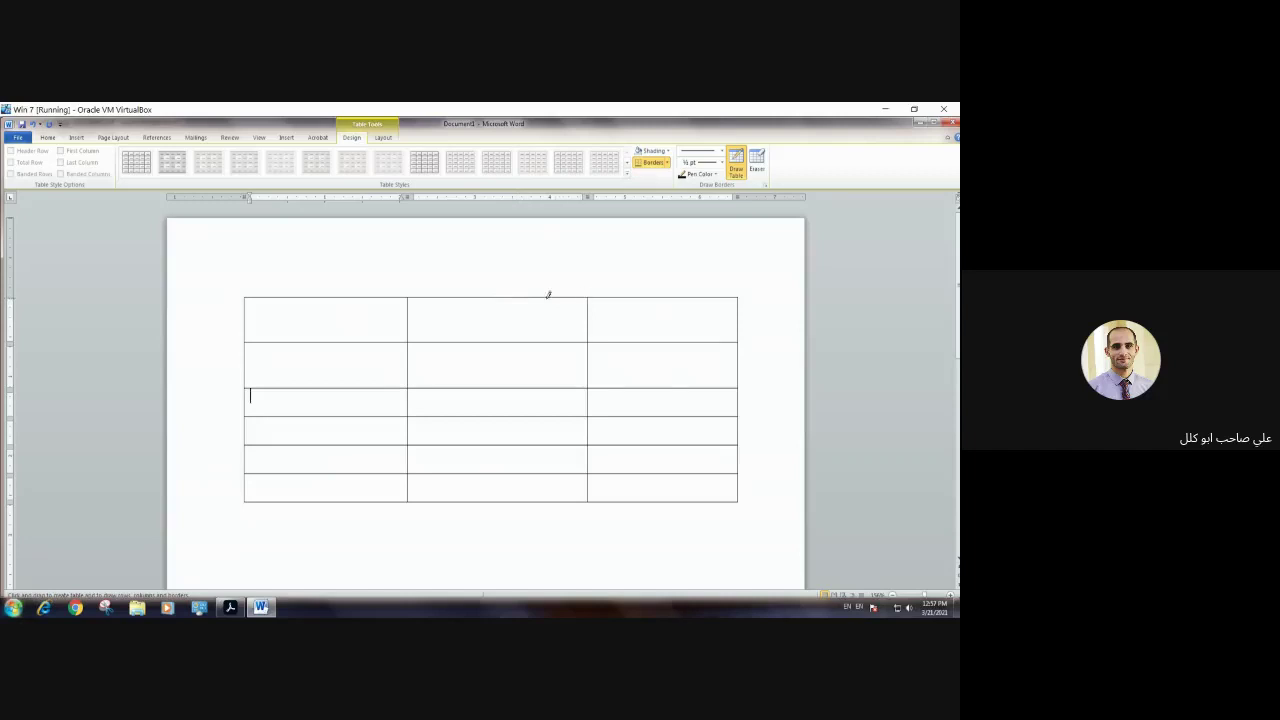
Add another vertical border and split cells in the first and second rows into smaller cells.
drag(504, 297, 504, 497)
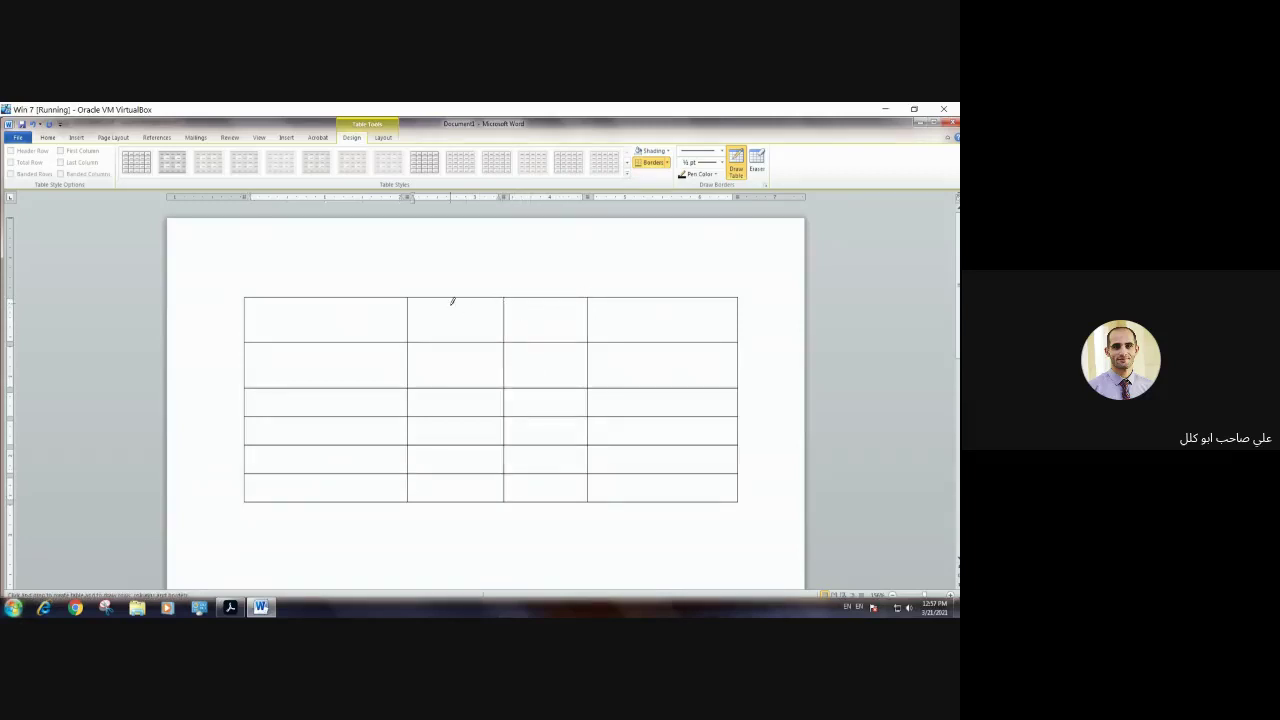
mouse_move(449, 297)
mouse_down()
mouse_move(449, 342)
mouse_move(504, 316)
mouse_up()
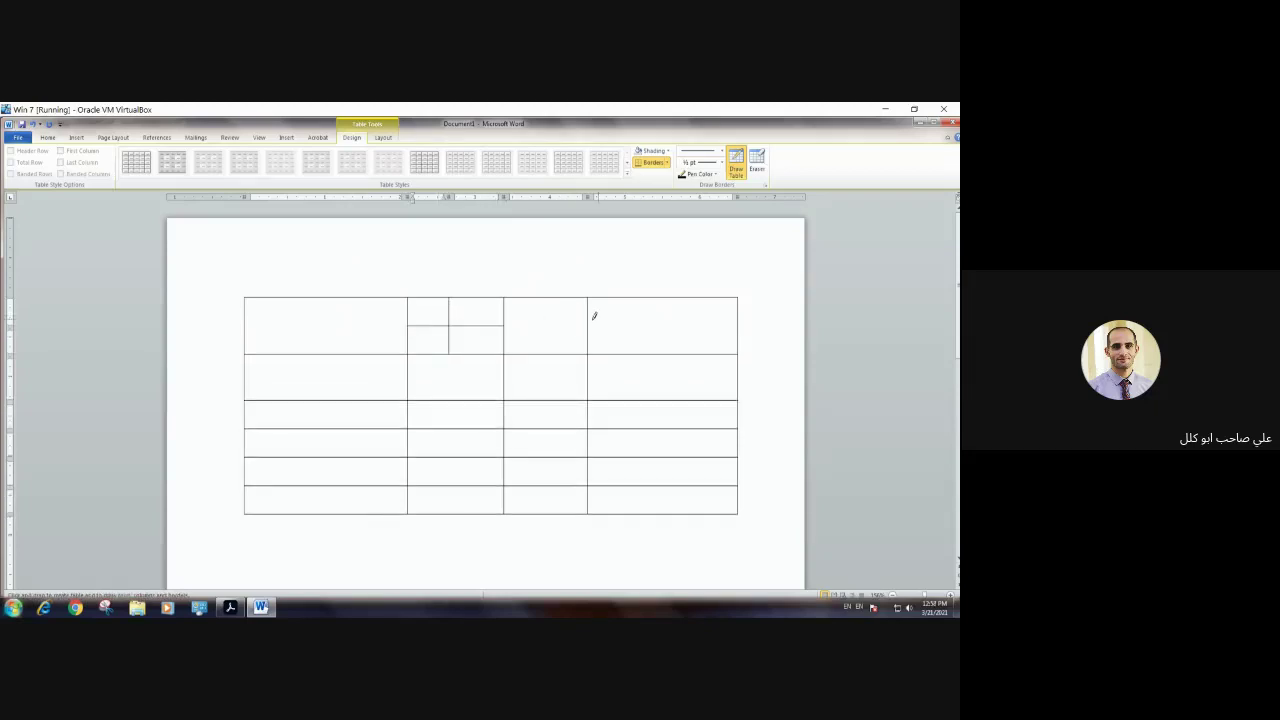
mouse_move(589, 326)
mouse_down()
mouse_move(505, 326)
mouse_move(538, 382)
mouse_up()
mouse_move(561, 298)
mouse_down()
mouse_move(562, 382)
mouse_move(506, 354)
mouse_up()
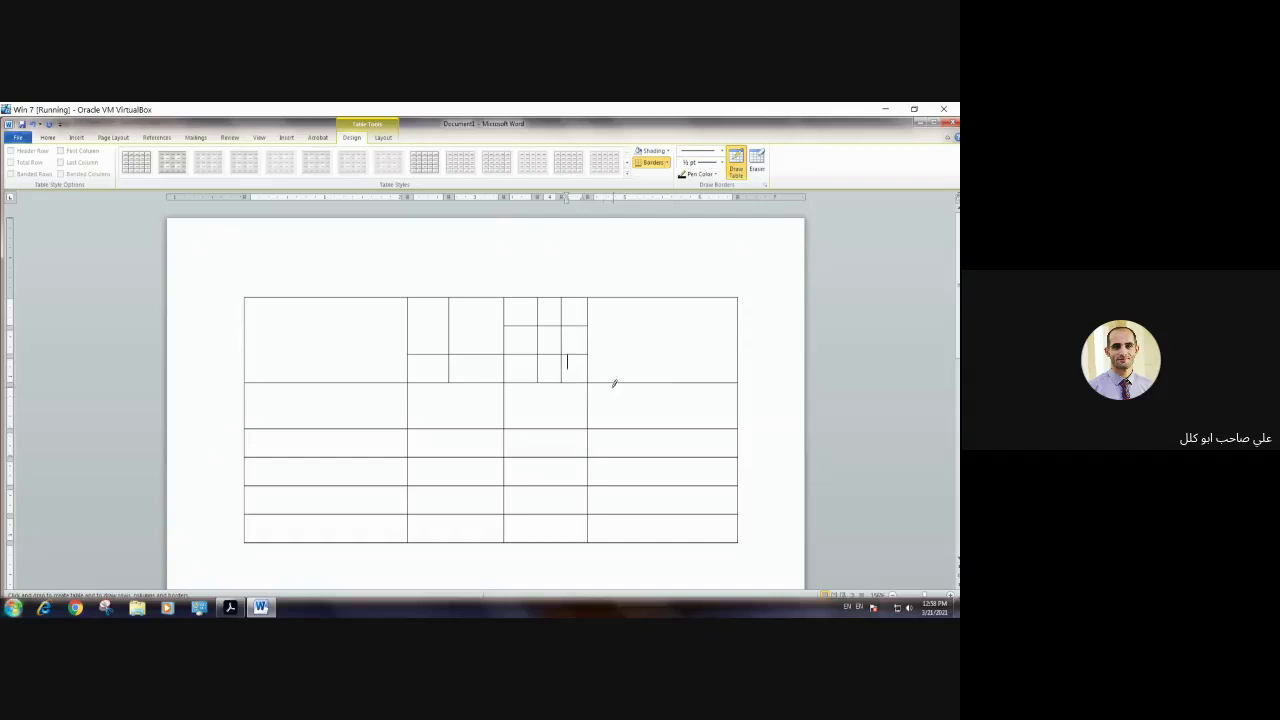
drag(614, 383, 613, 456)
mouse_move(675, 384)
mouse_down()
mouse_move(672, 456)
mouse_move(641, 456)
mouse_up()
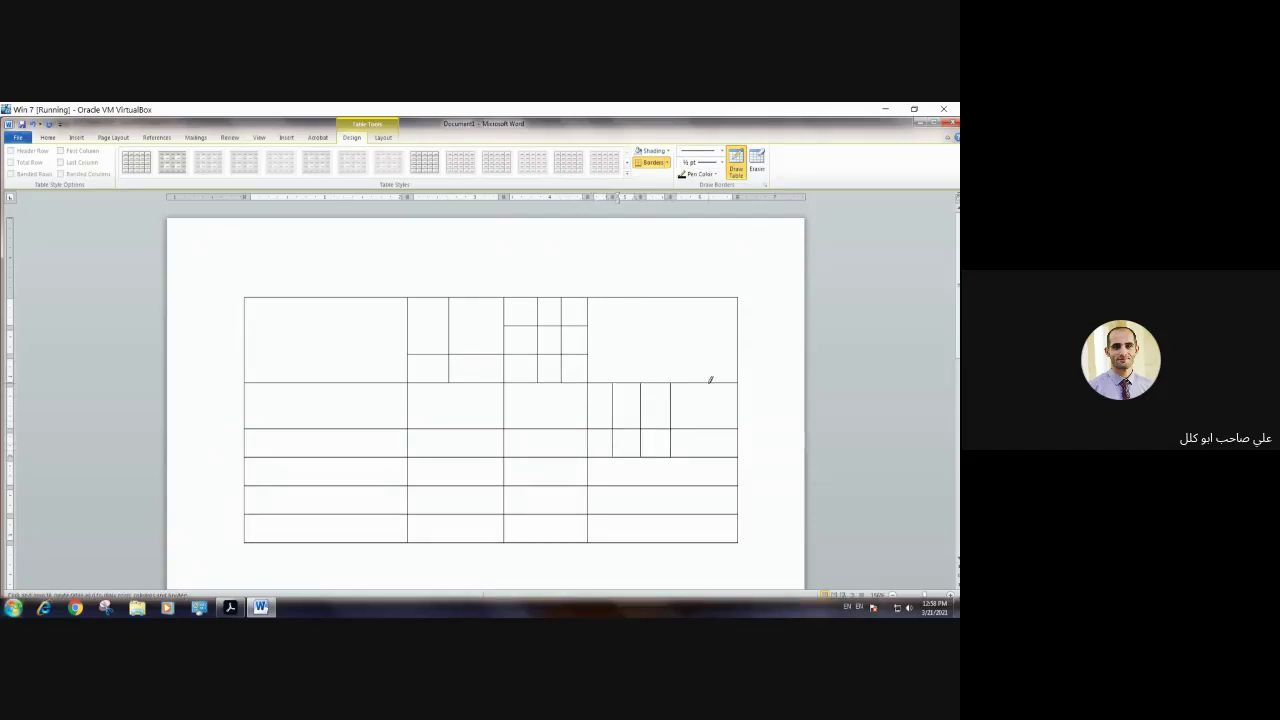
drag(710, 382, 709, 456)
drag(690, 382, 690, 456)
click(230, 607)
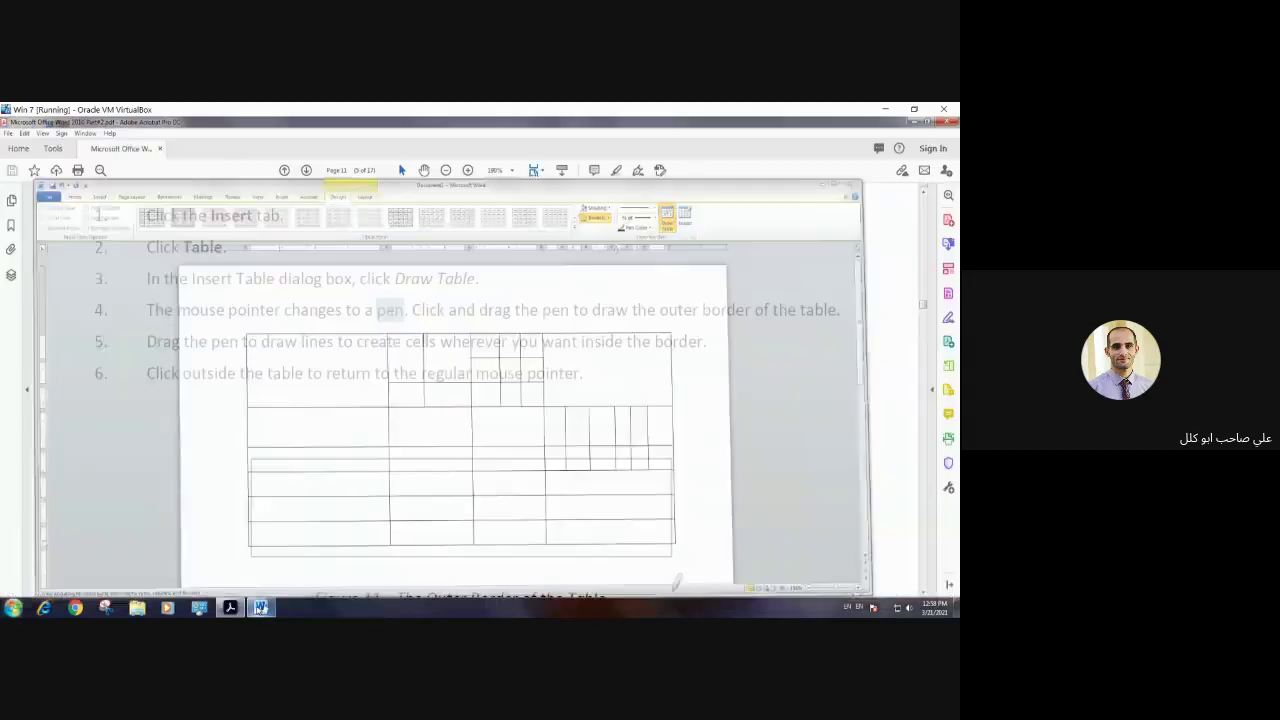
key(alt+Tab)
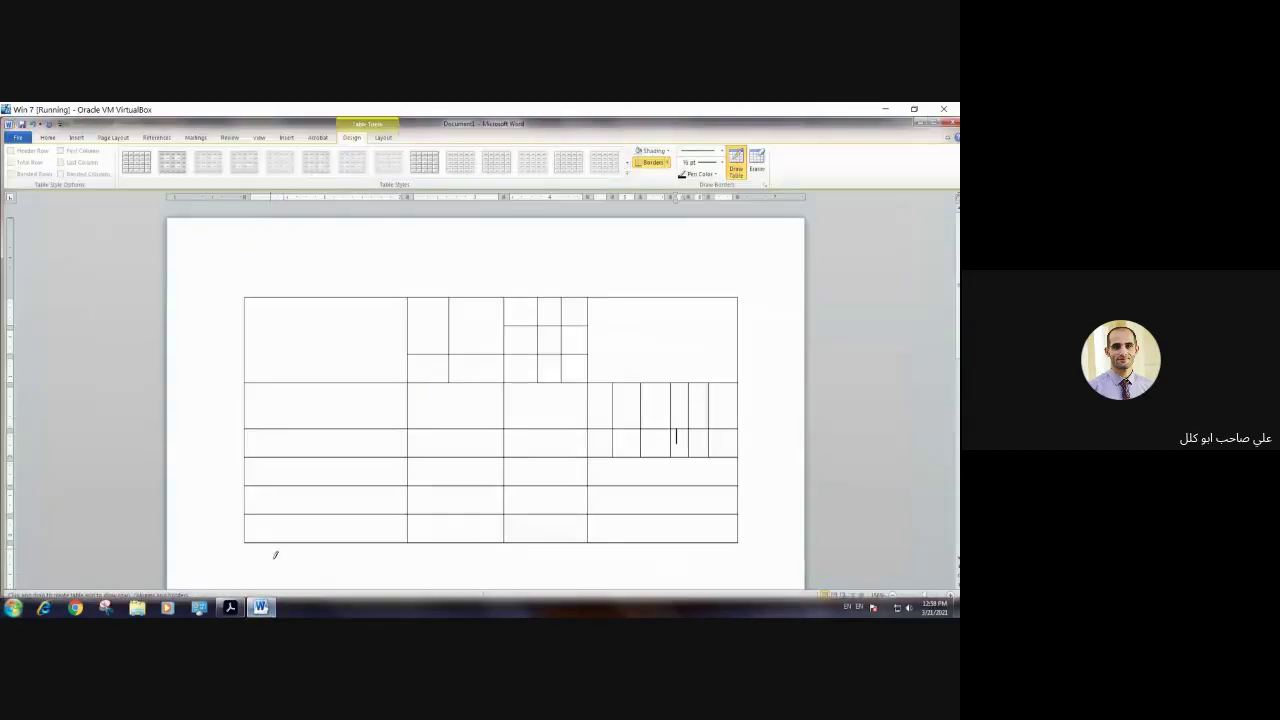
drag(503, 384, 503, 542)
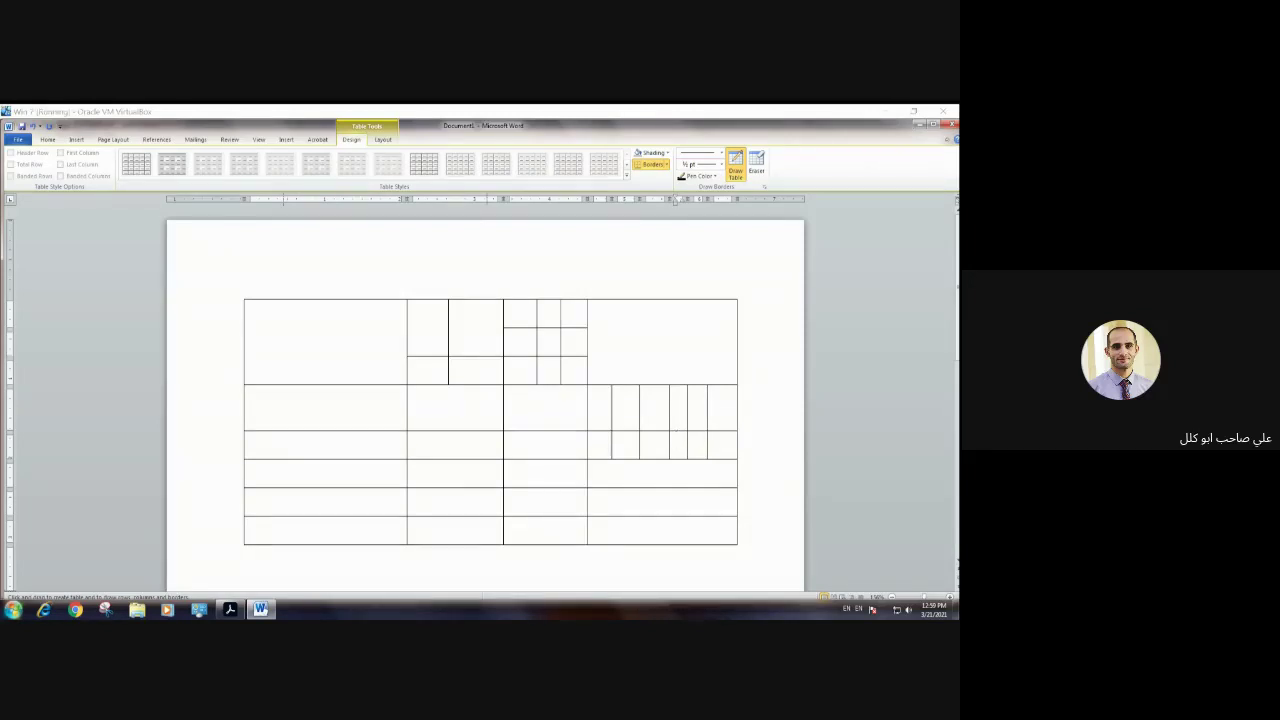
Browse the Insert, Table Design and Layout tabs and the table Select choices.
click(77, 137)
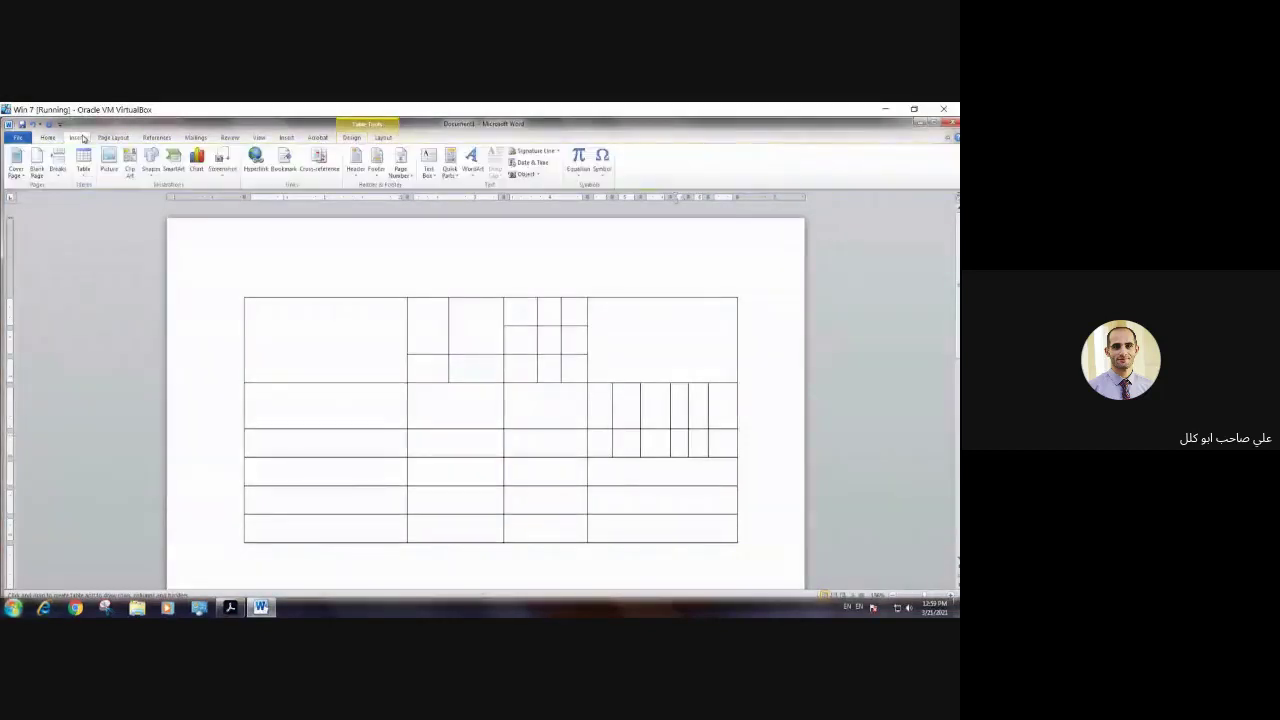
click(251, 294)
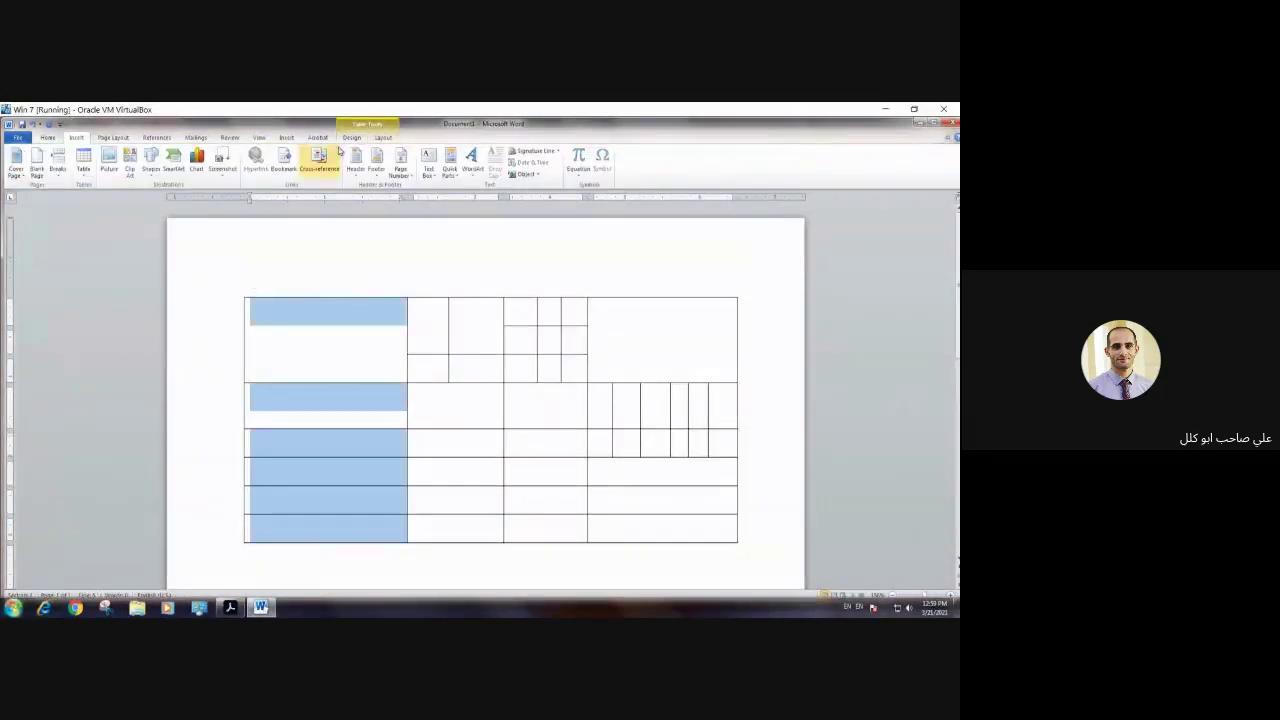
click(383, 137)
click(352, 137)
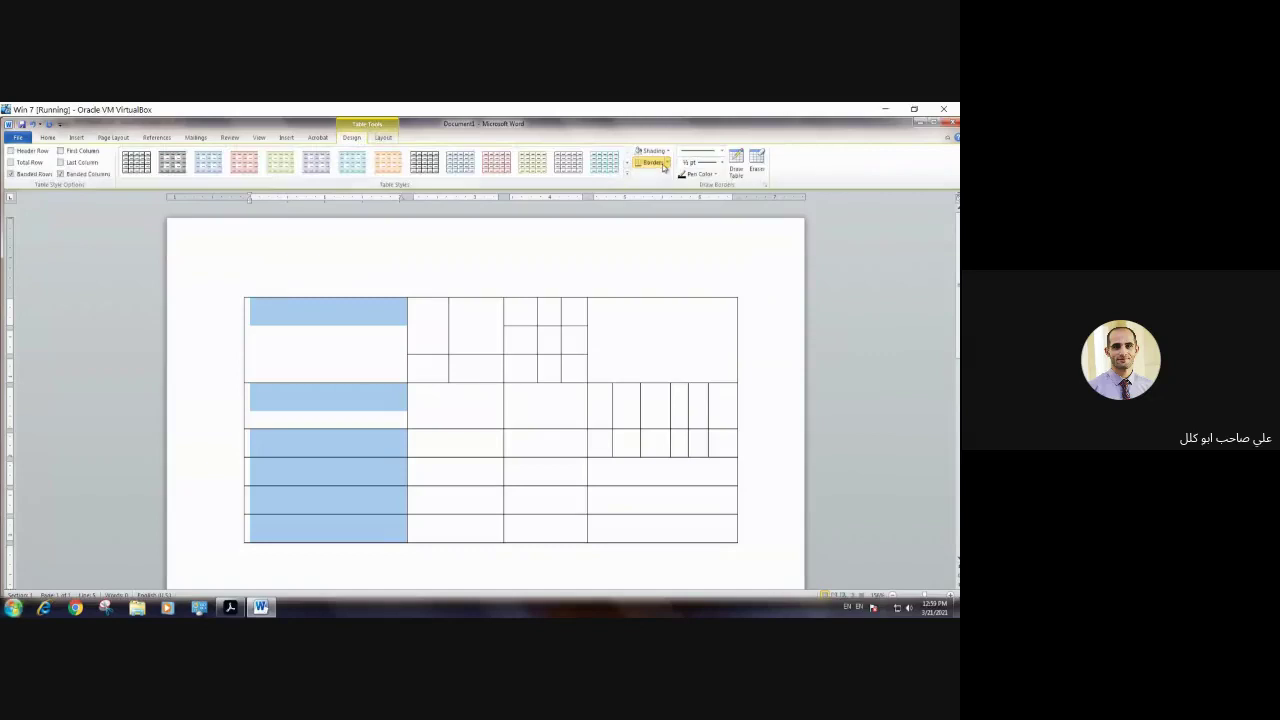
click(390, 140)
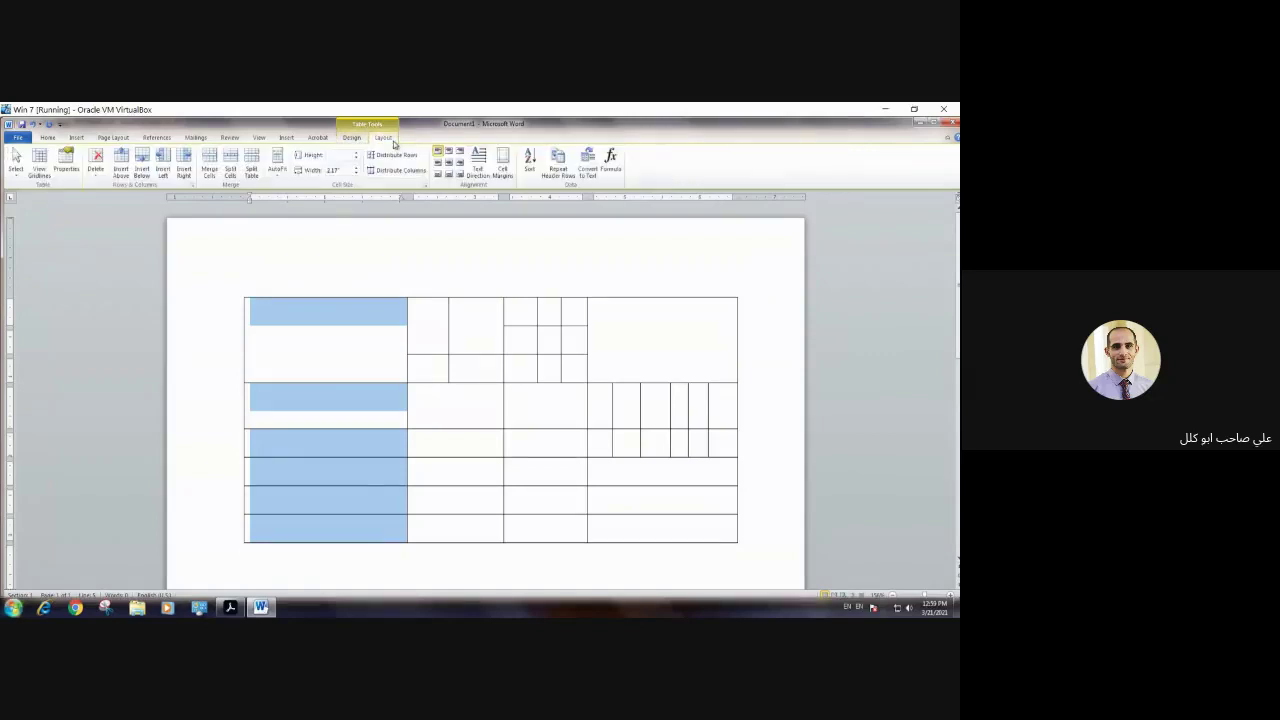
click(16, 162)
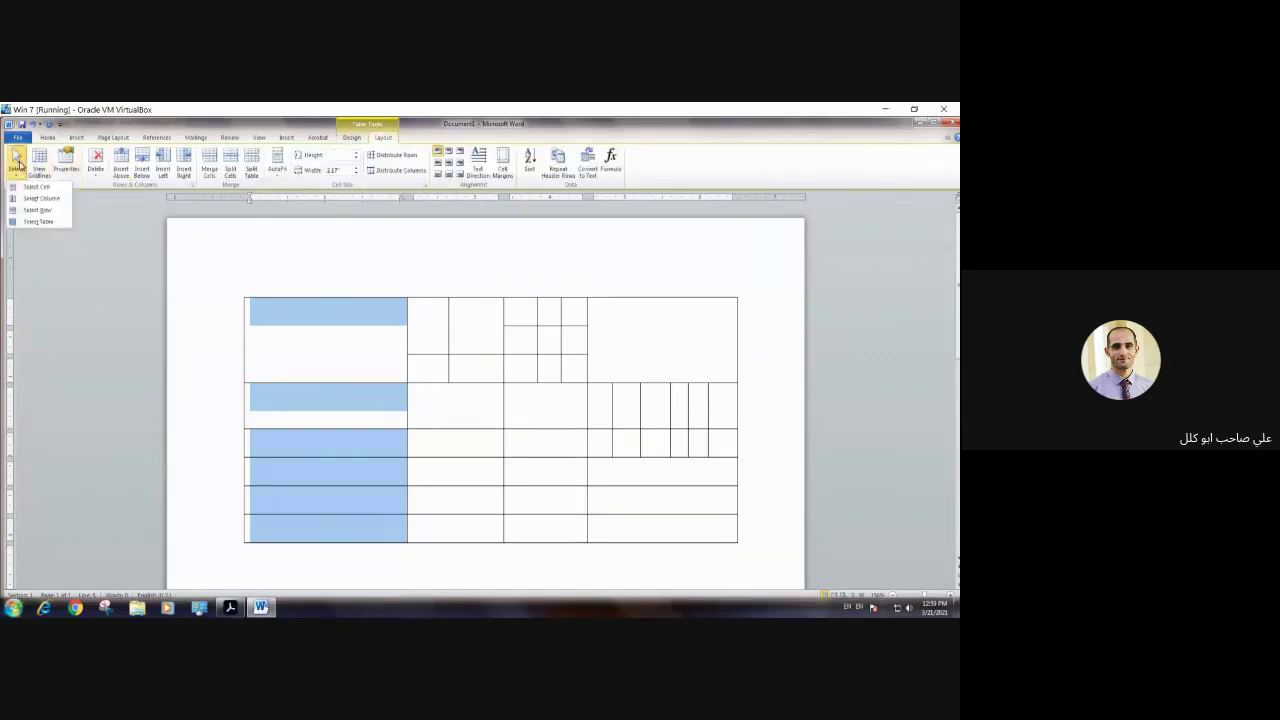
click(16, 164)
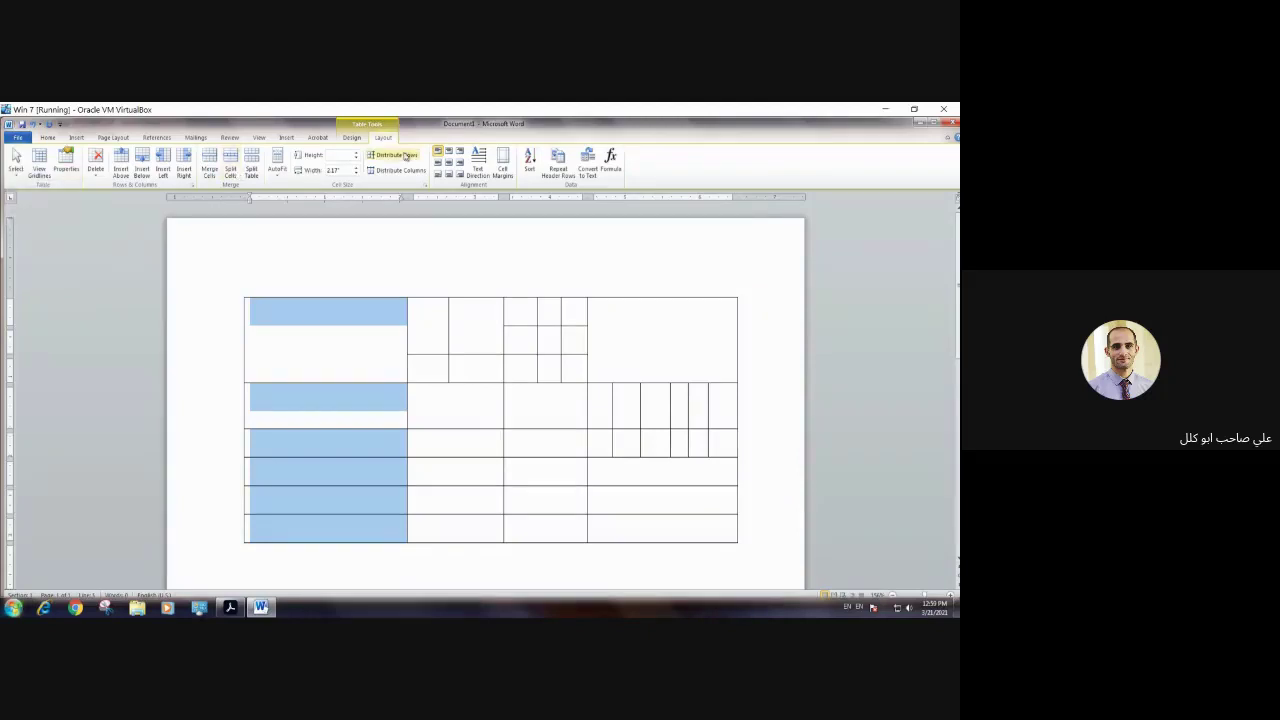
Select the entire drawn table and delete it with Backspace.
click(354, 138)
click(380, 138)
click(240, 294)
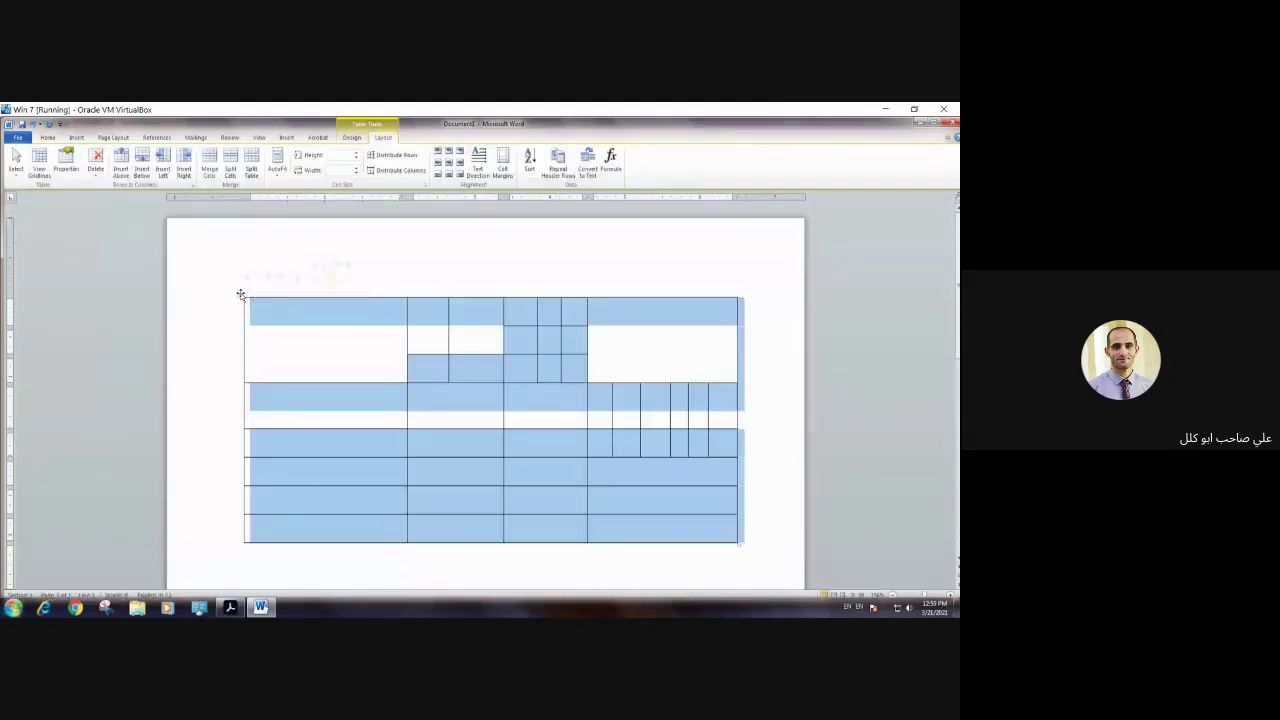
key(BackSpace)
Check the Insert > Table dropdown, dismiss it, and return to the tutorial PDF in Acrobat.
click(77, 137)
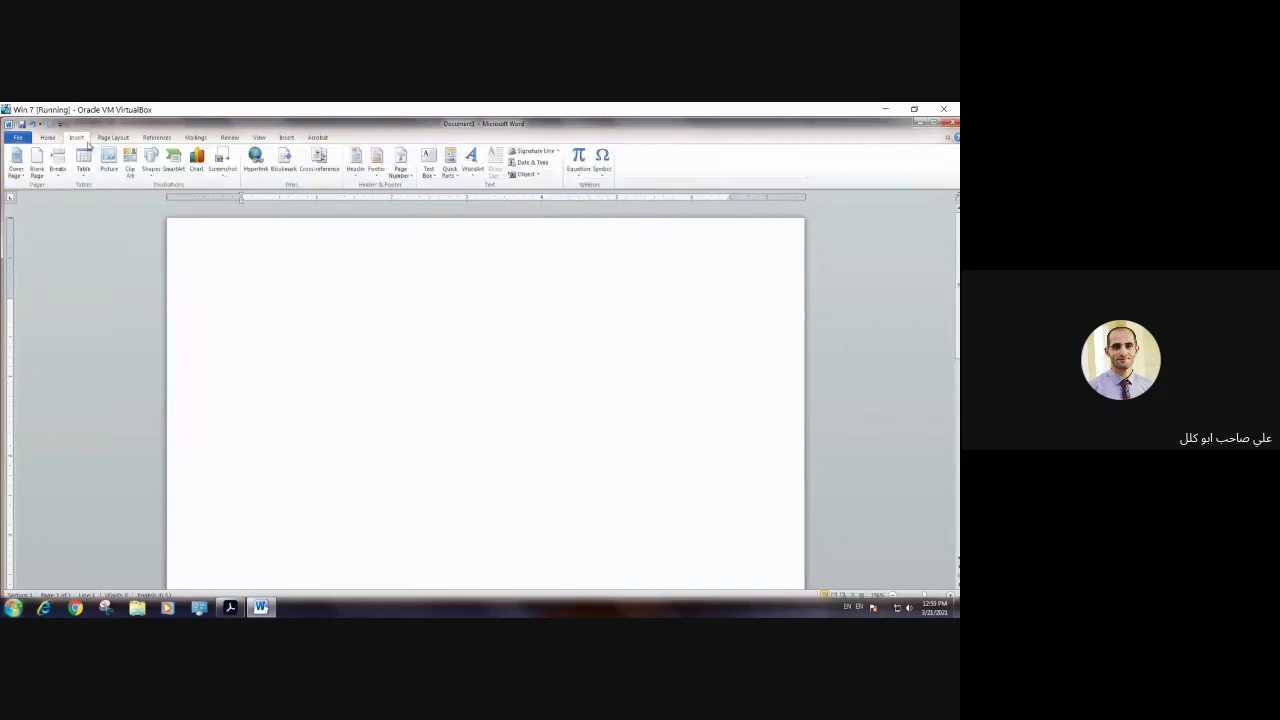
click(83, 160)
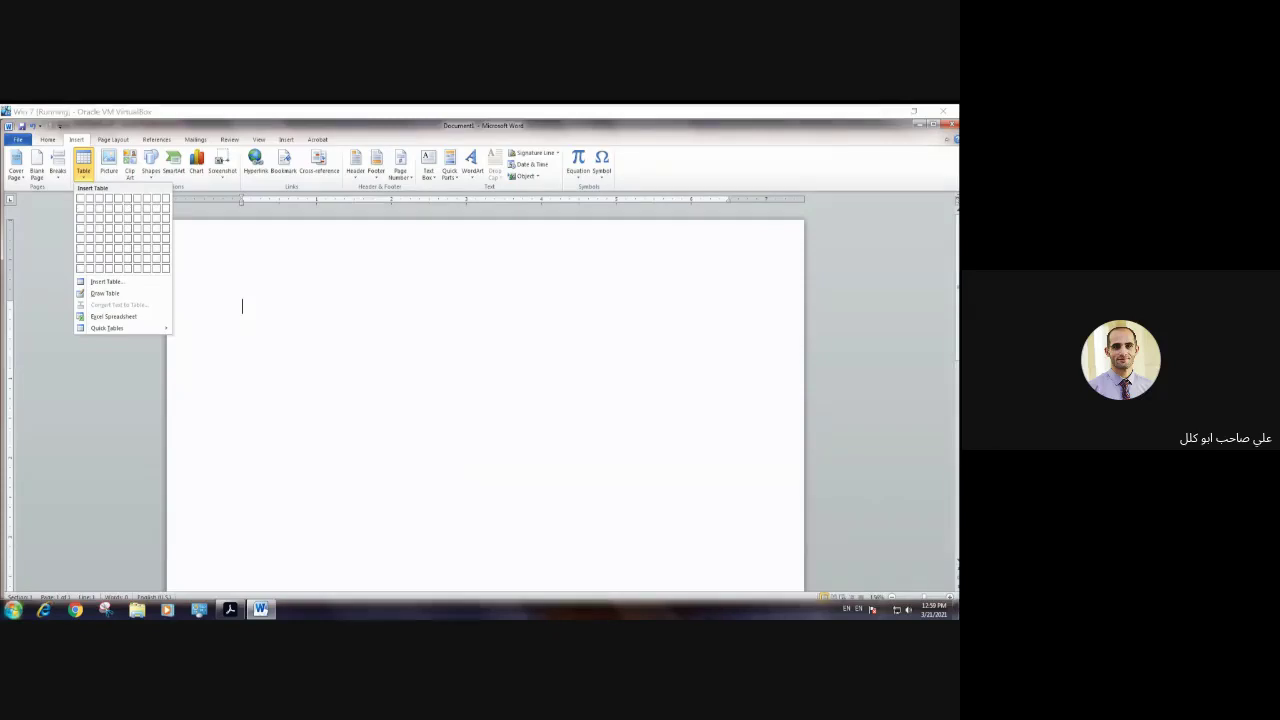
click(243, 306)
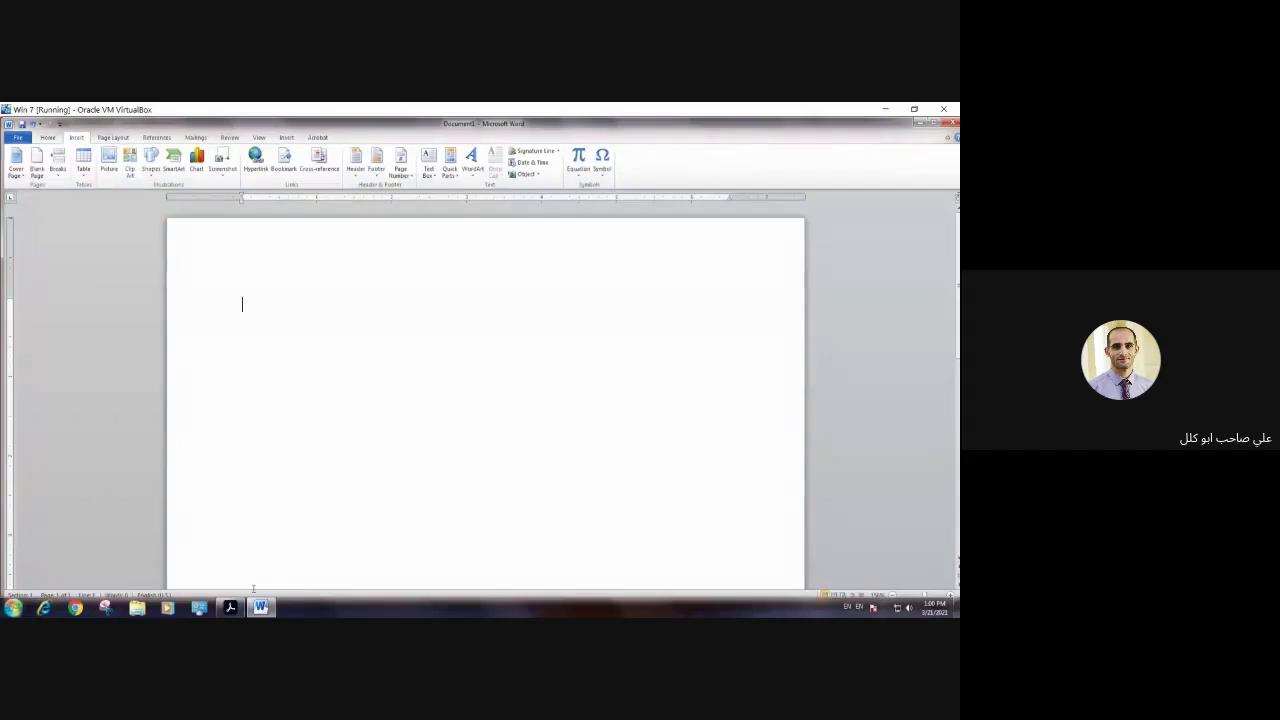
click(230, 607)
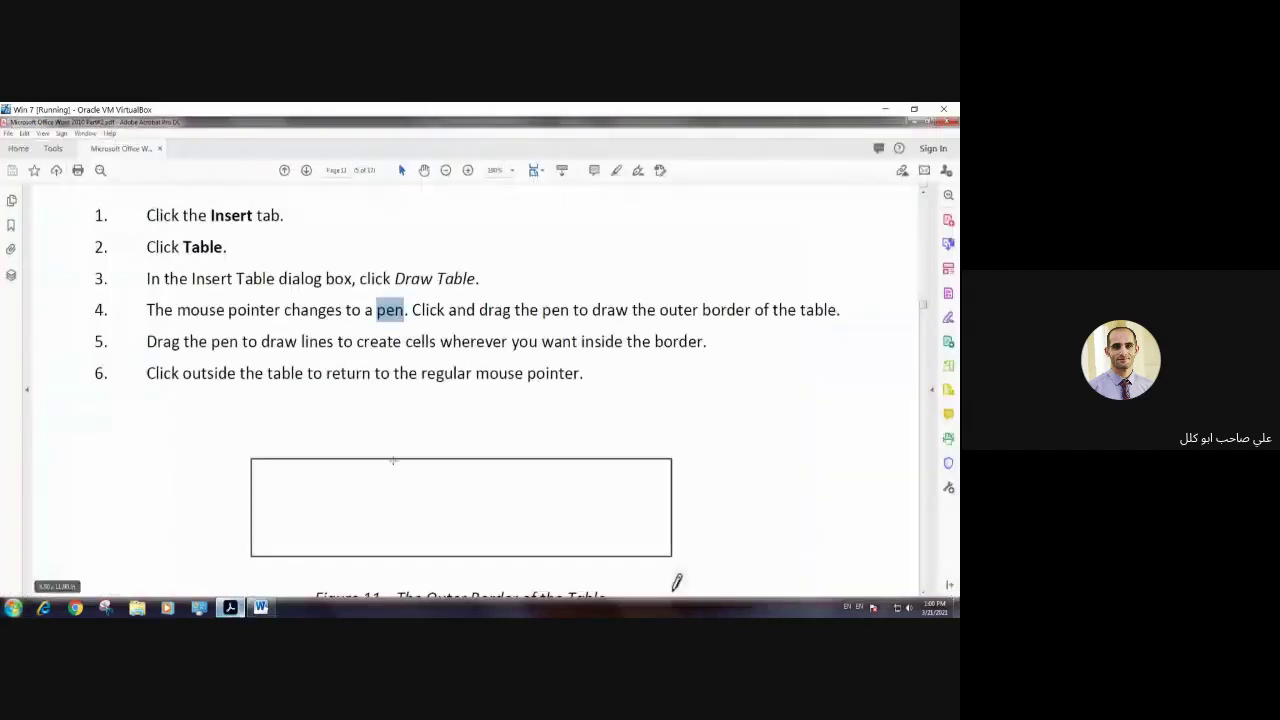
click(478, 376)
scroll(479, 377, down, 1)
scroll(480, 378, down, 1)
scroll(478, 375, down, 2)
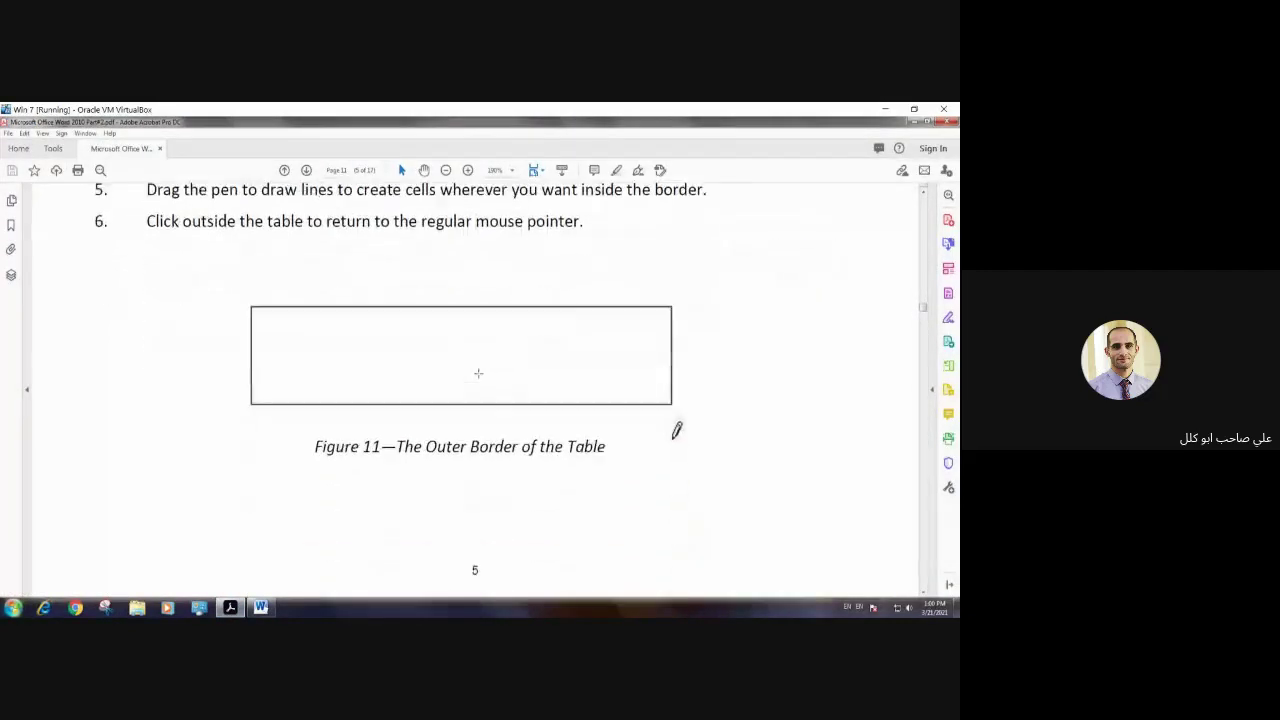
scroll(478, 374, down, 2)
scroll(414, 414, down, 1)
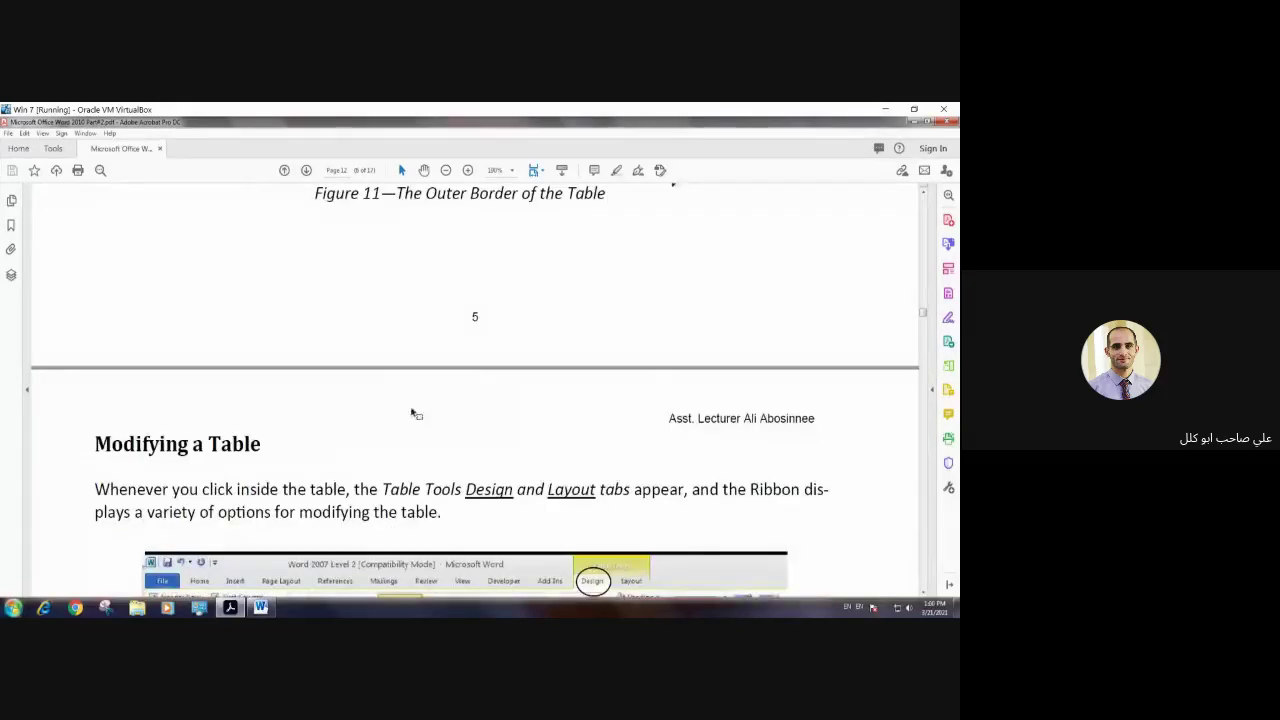
drag(95, 444, 242, 450)
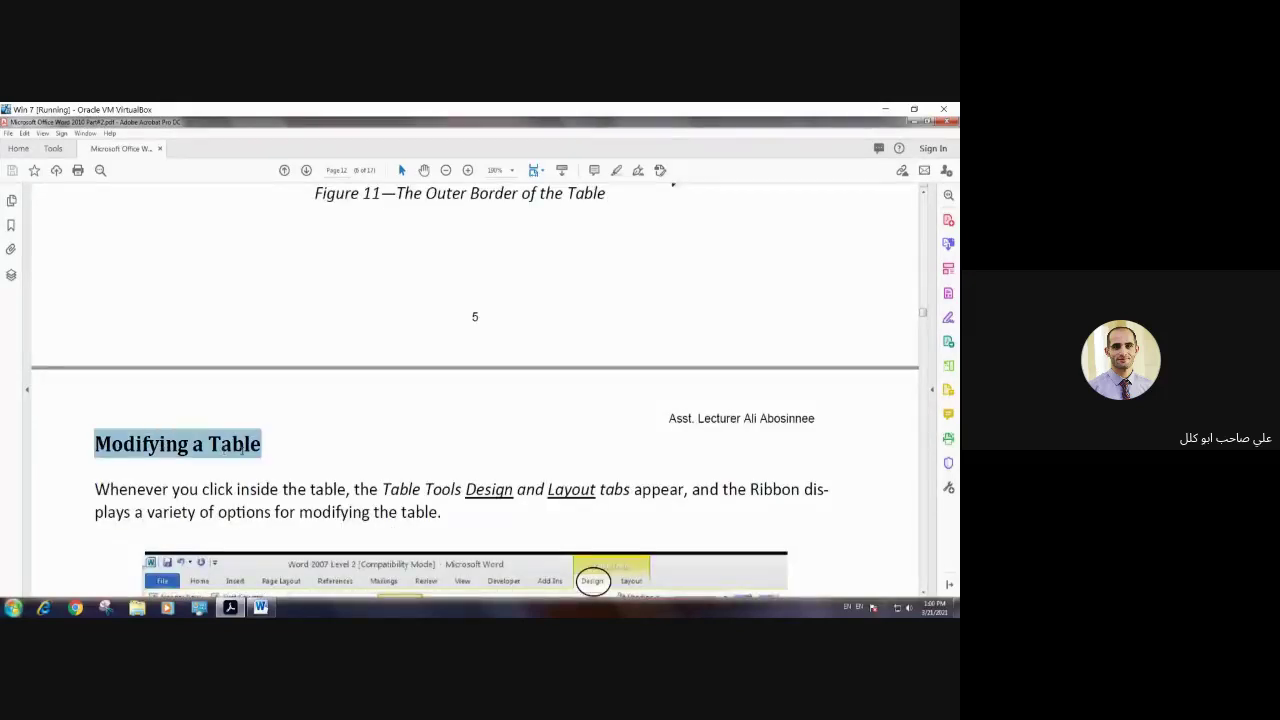
click(258, 446)
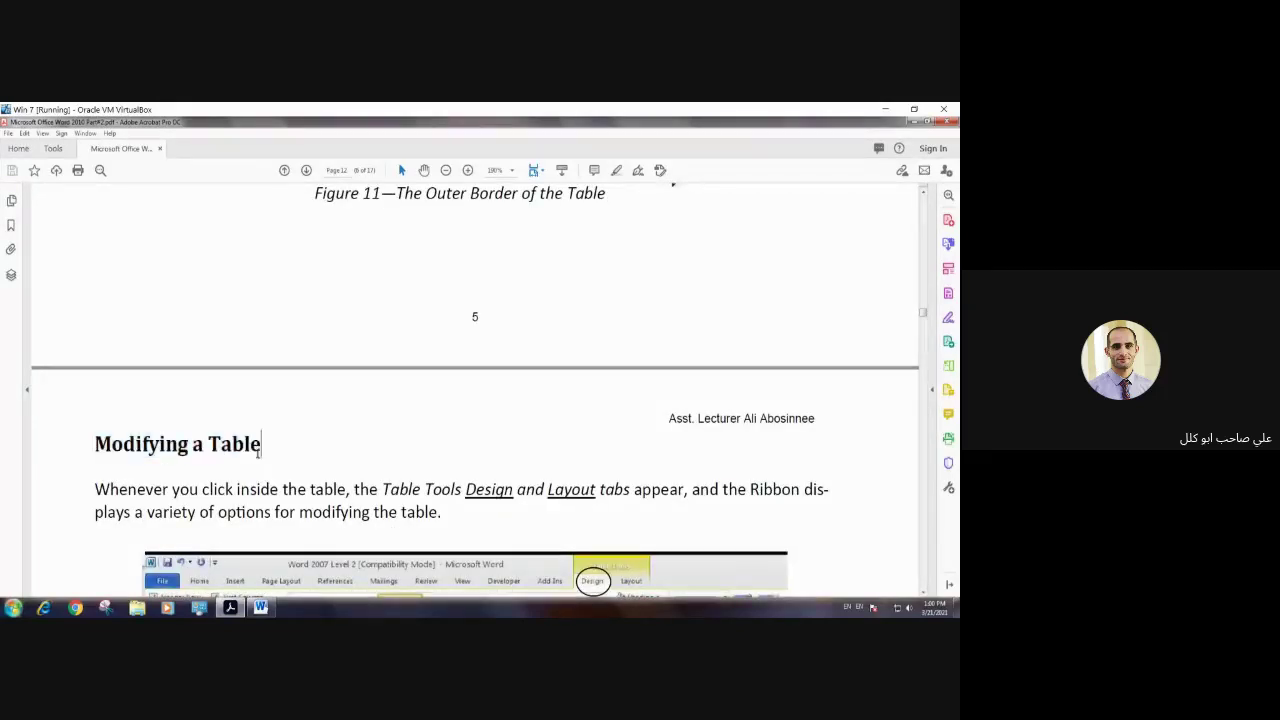
drag(259, 446, 122, 452)
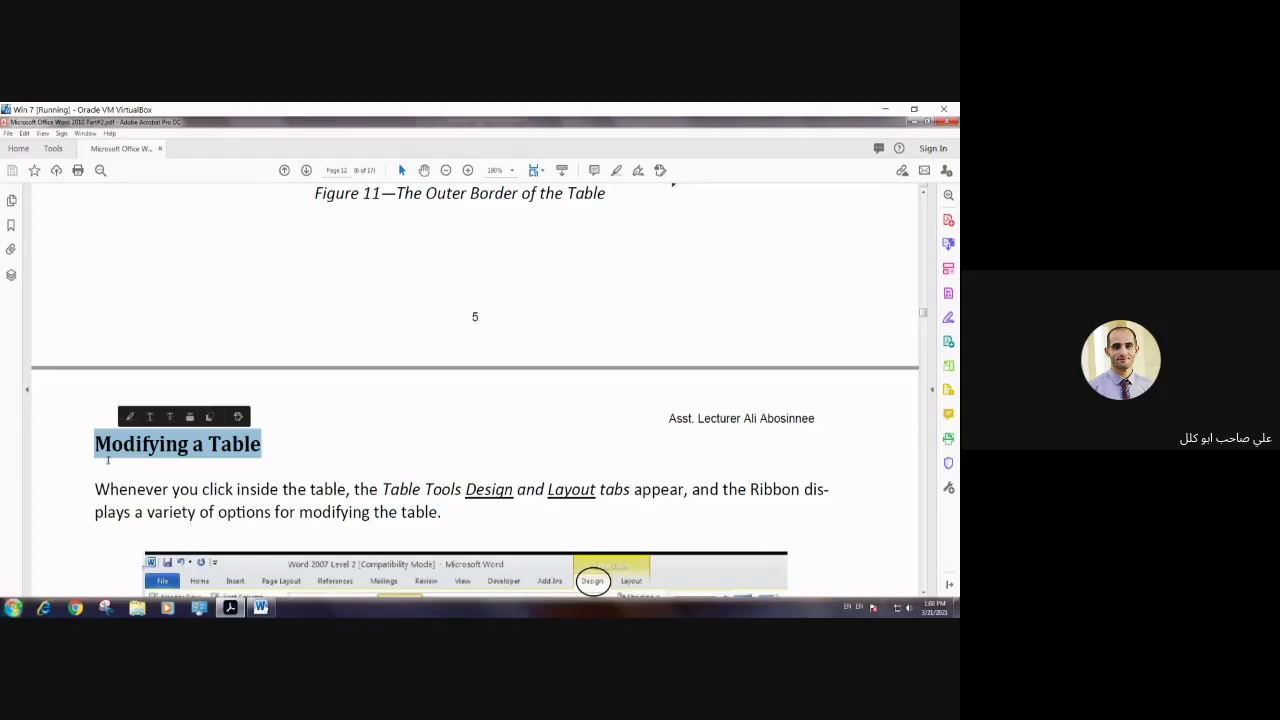
click(123, 452)
double_click(95, 444)
drag(95, 444, 255, 447)
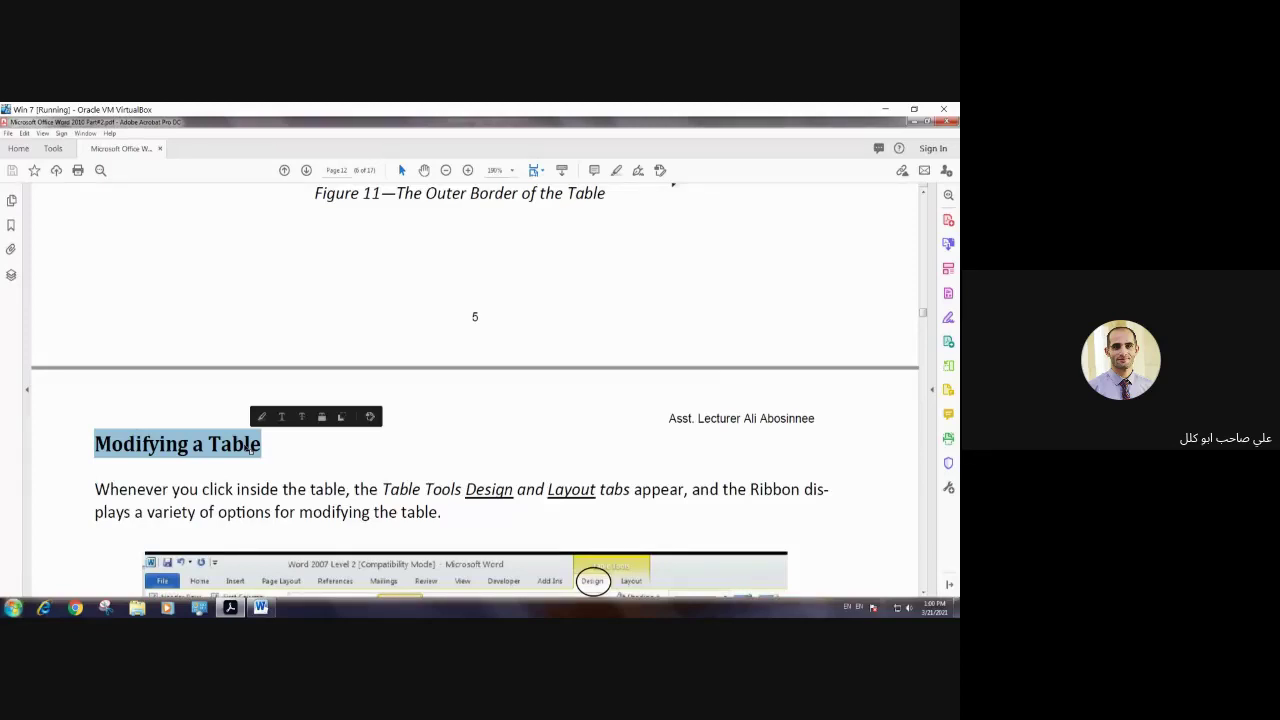
click(249, 452)
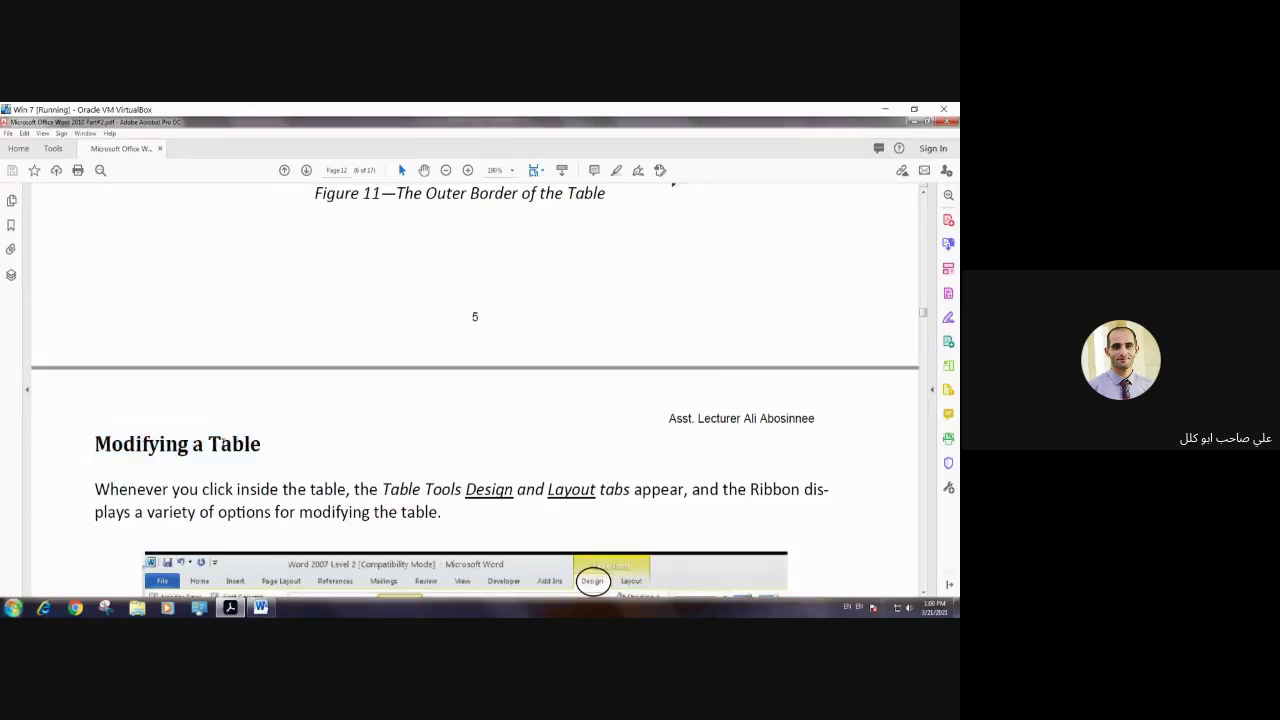
double_click(226, 446)
click(233, 449)
Scroll down page 12 past Figures 12 and 13 to the first Splitting Cells steps.
scroll(402, 446, down, 1)
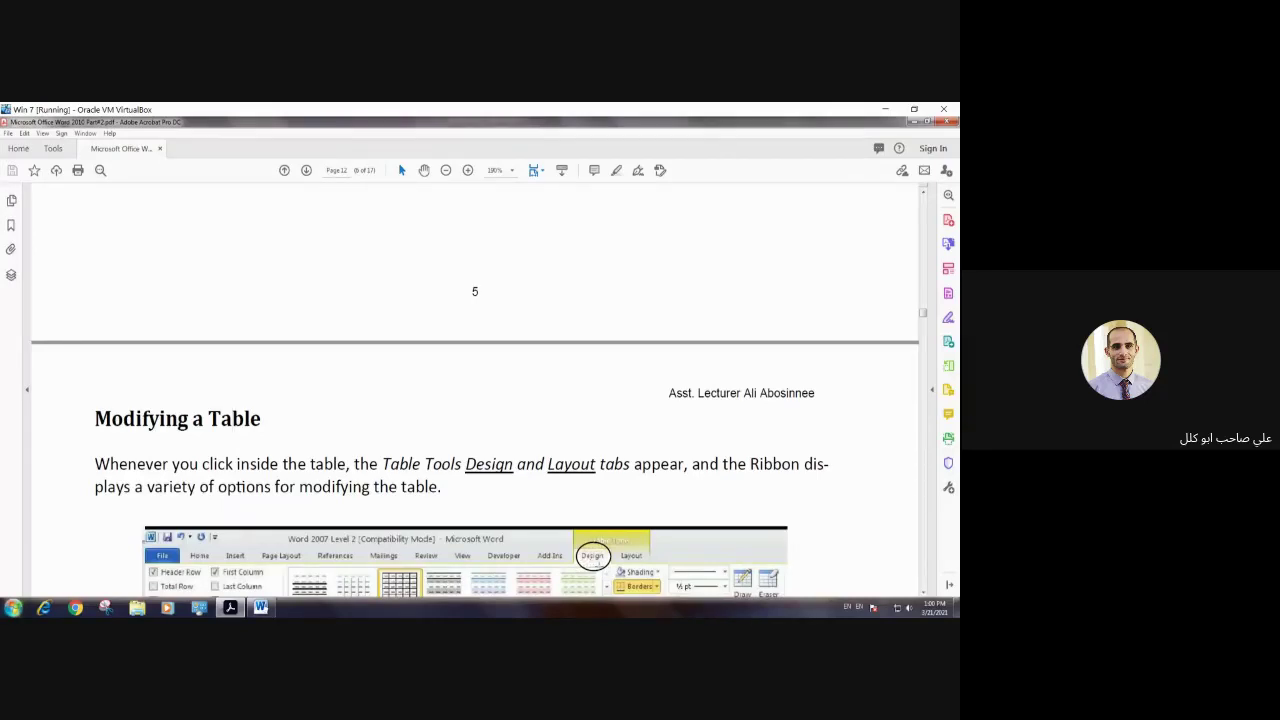
scroll(484, 564, down, 1)
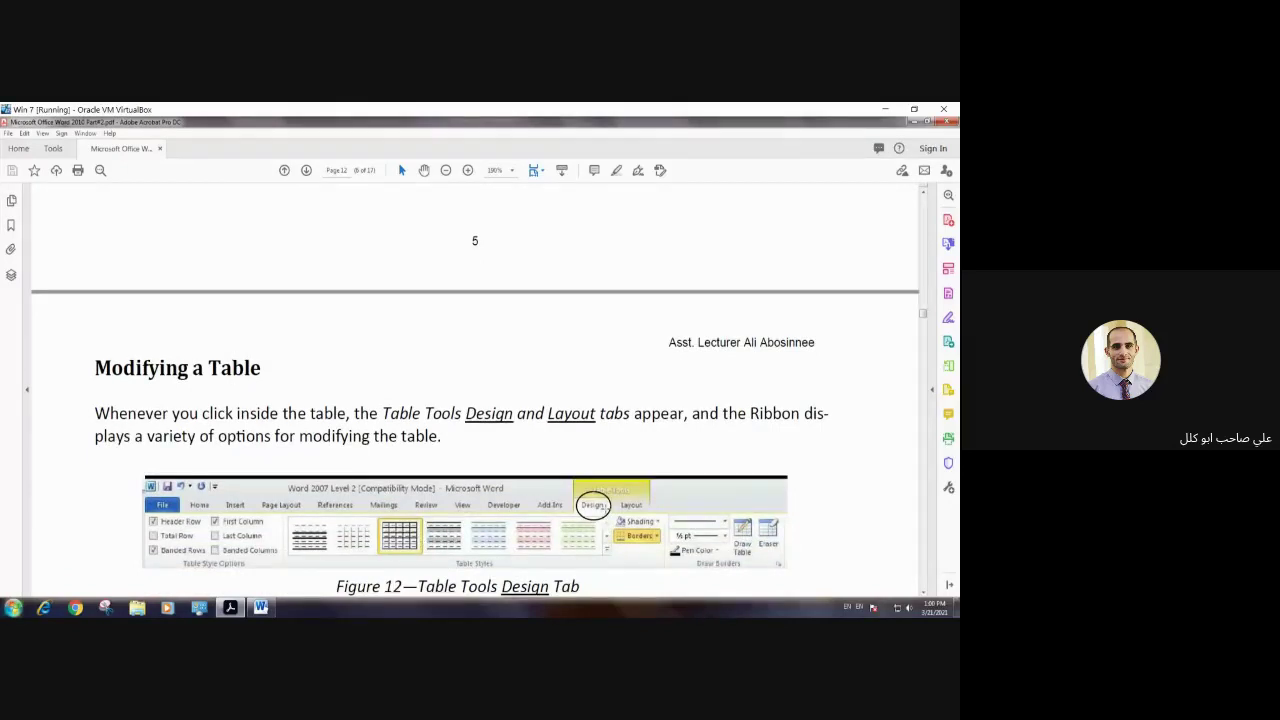
scroll(600, 505, down, 2)
scroll(634, 470, down, 1)
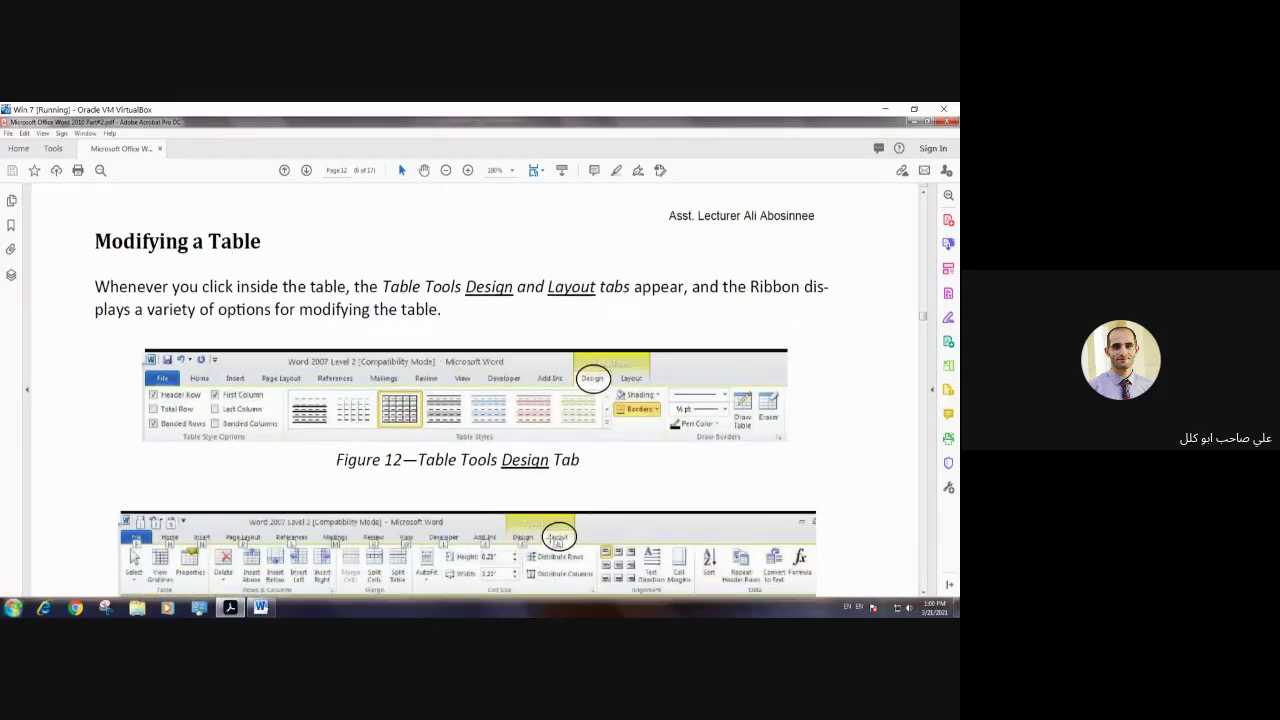
scroll(560, 540, down, 1)
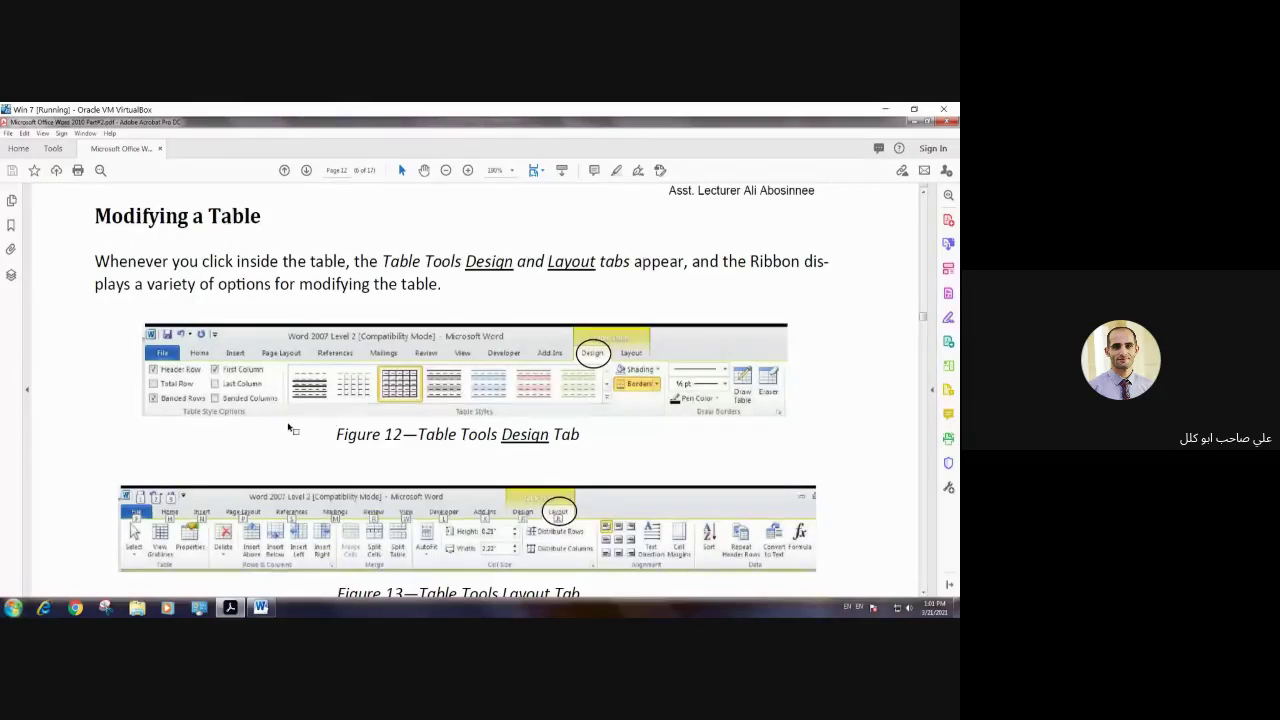
scroll(288, 429, up, 1)
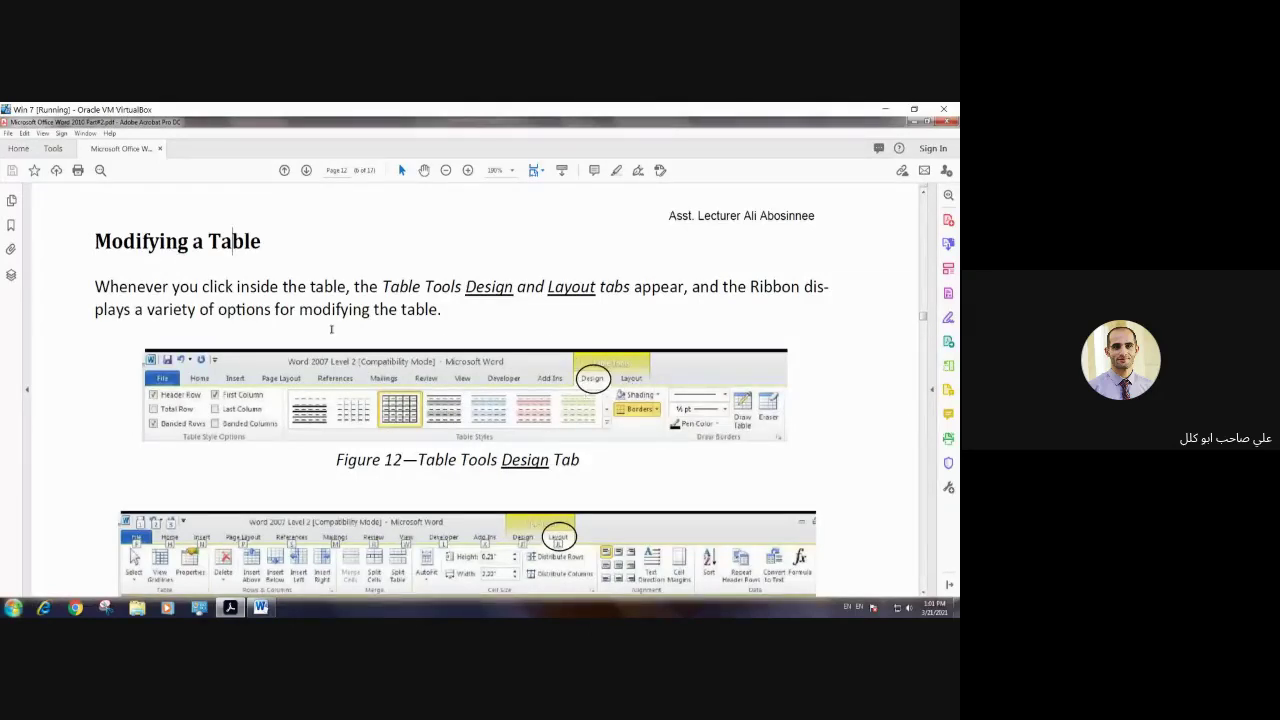
scroll(374, 327, down, 1)
scroll(374, 327, down, 2)
scroll(374, 327, down, 1)
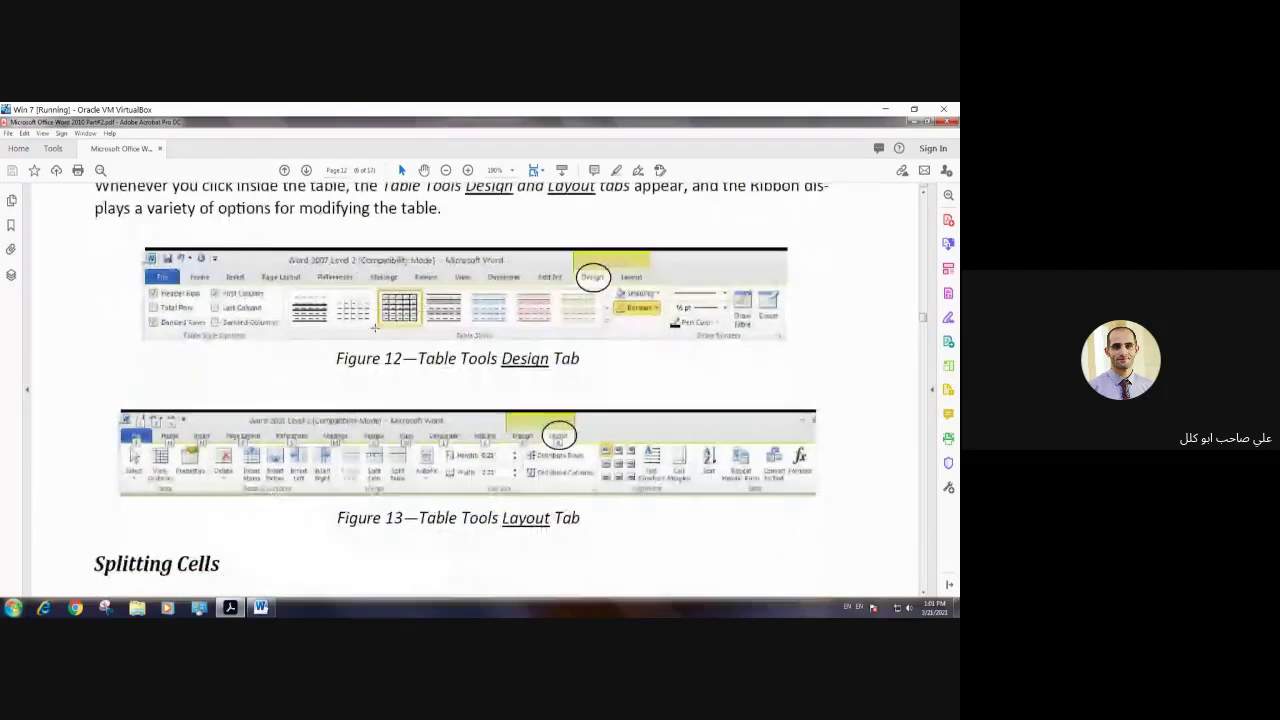
scroll(374, 327, down, 2)
scroll(374, 327, down, 2)
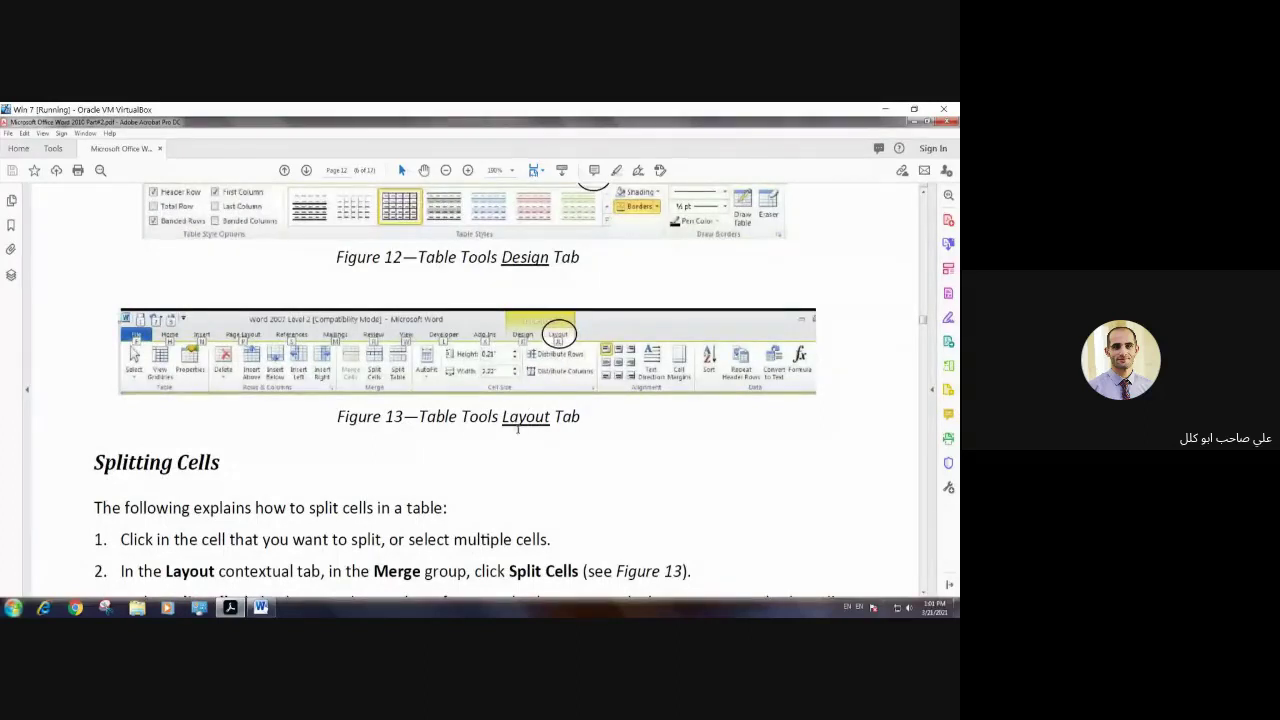
Select the Splitting Cells heading in the PDF.
scroll(455, 432, down, 3)
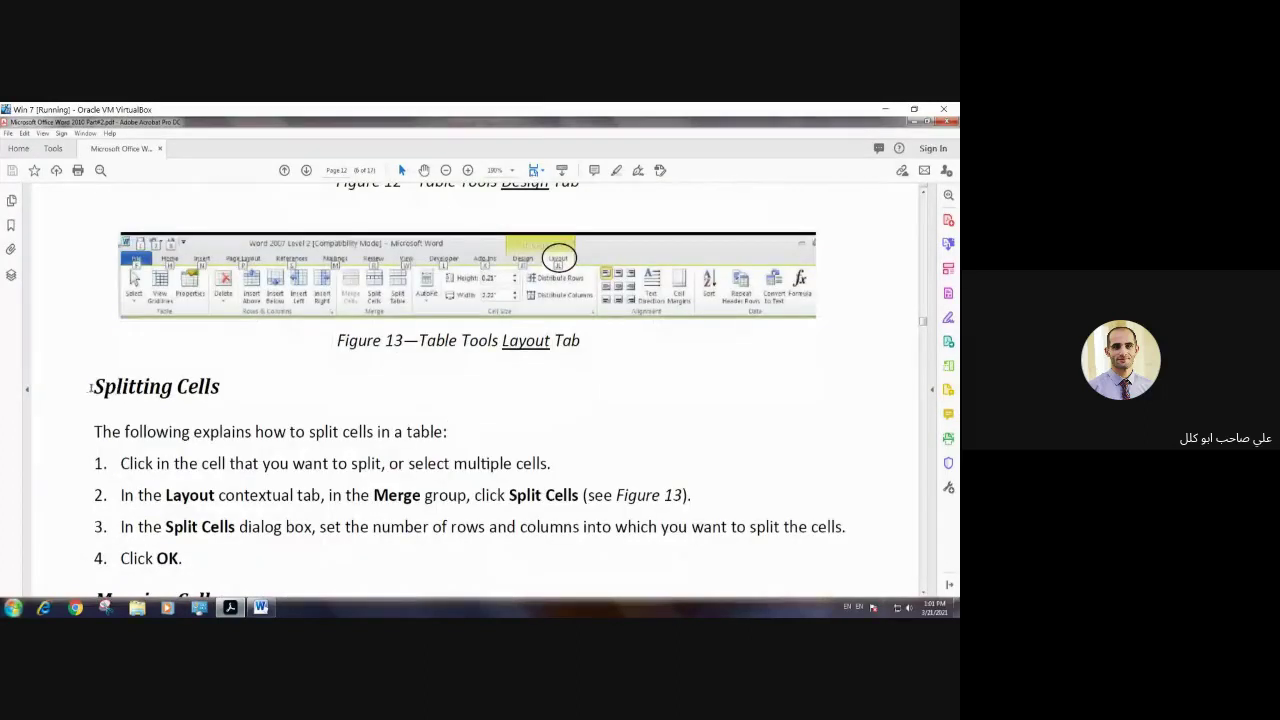
drag(91, 388, 214, 397)
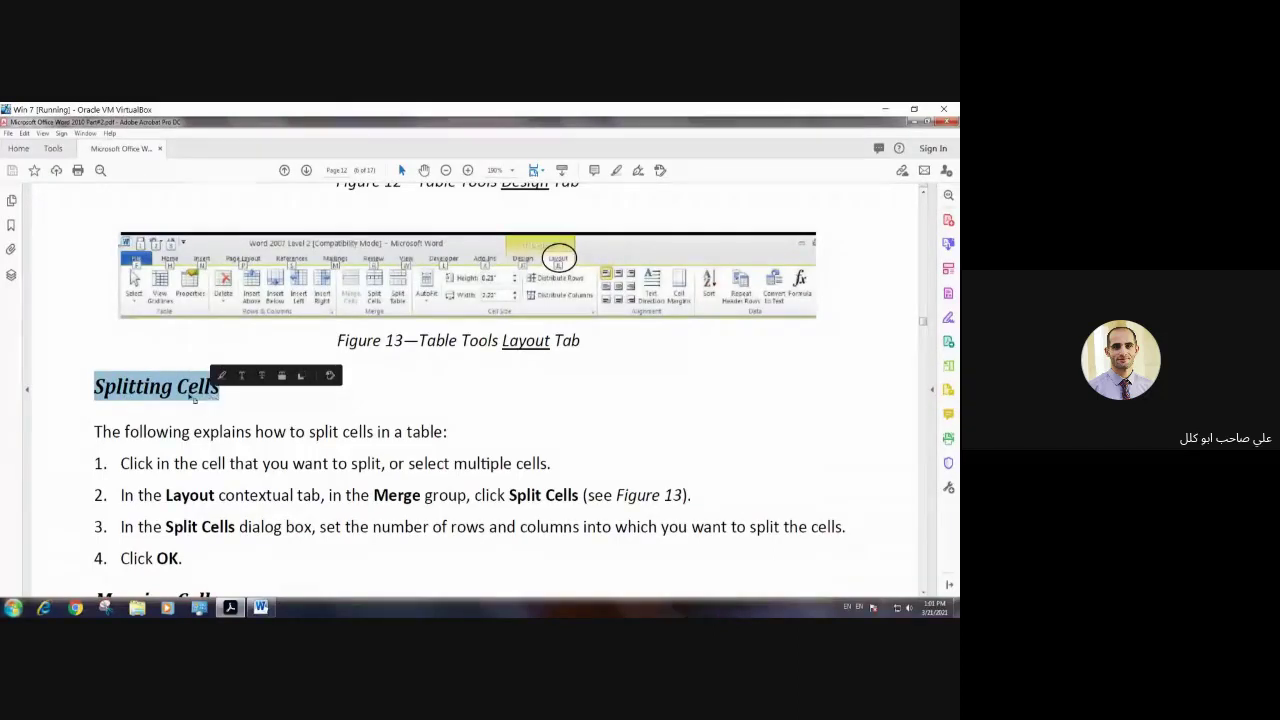
click(205, 395)
drag(94, 386, 205, 396)
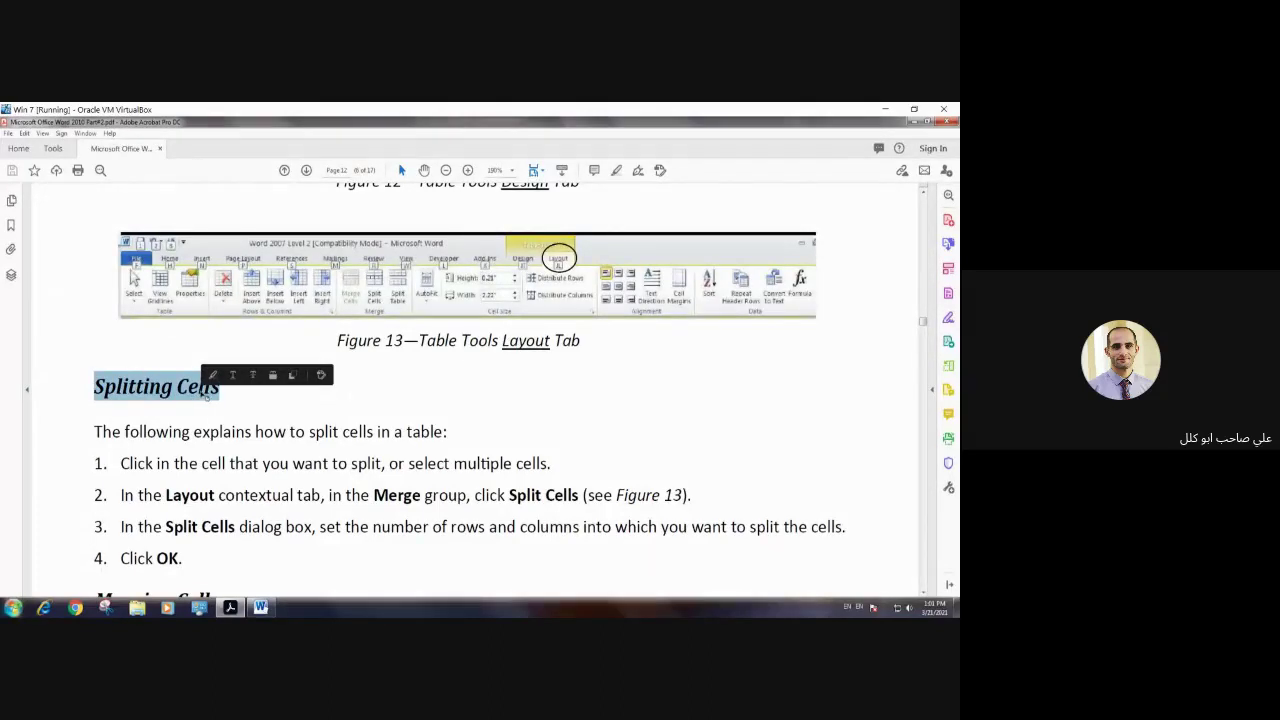
click(205, 395)
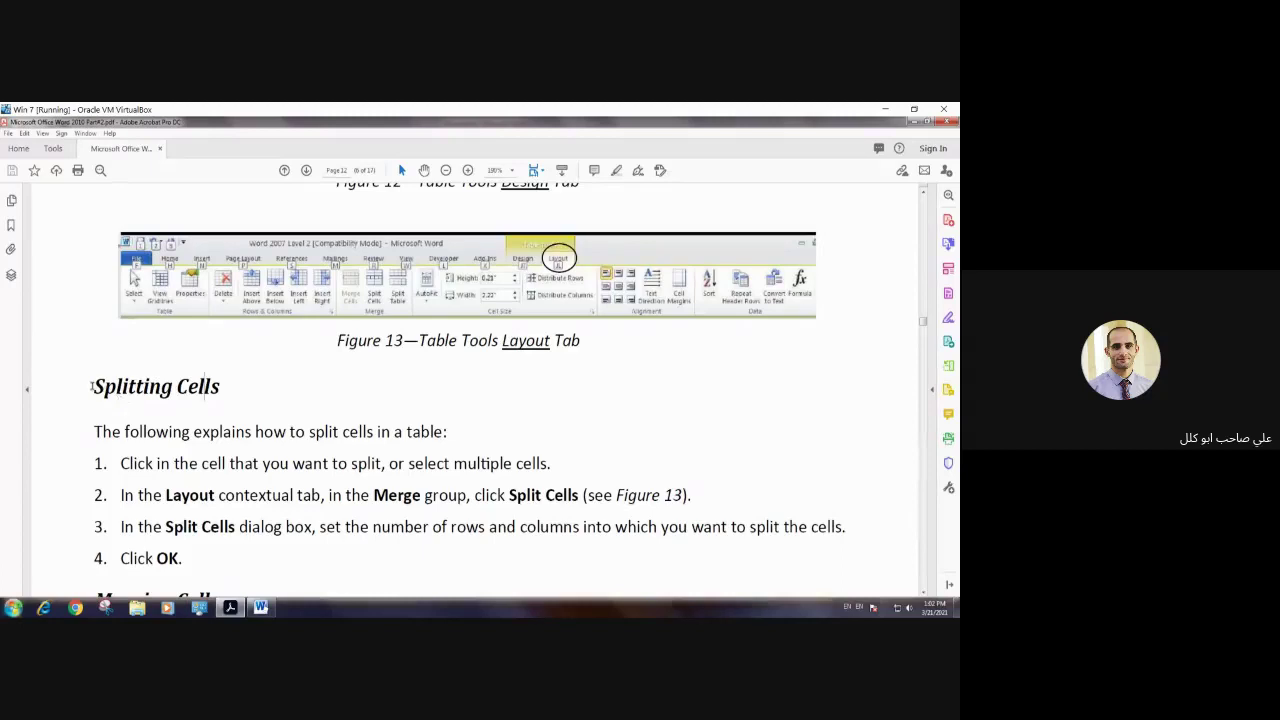
drag(93, 387, 226, 393)
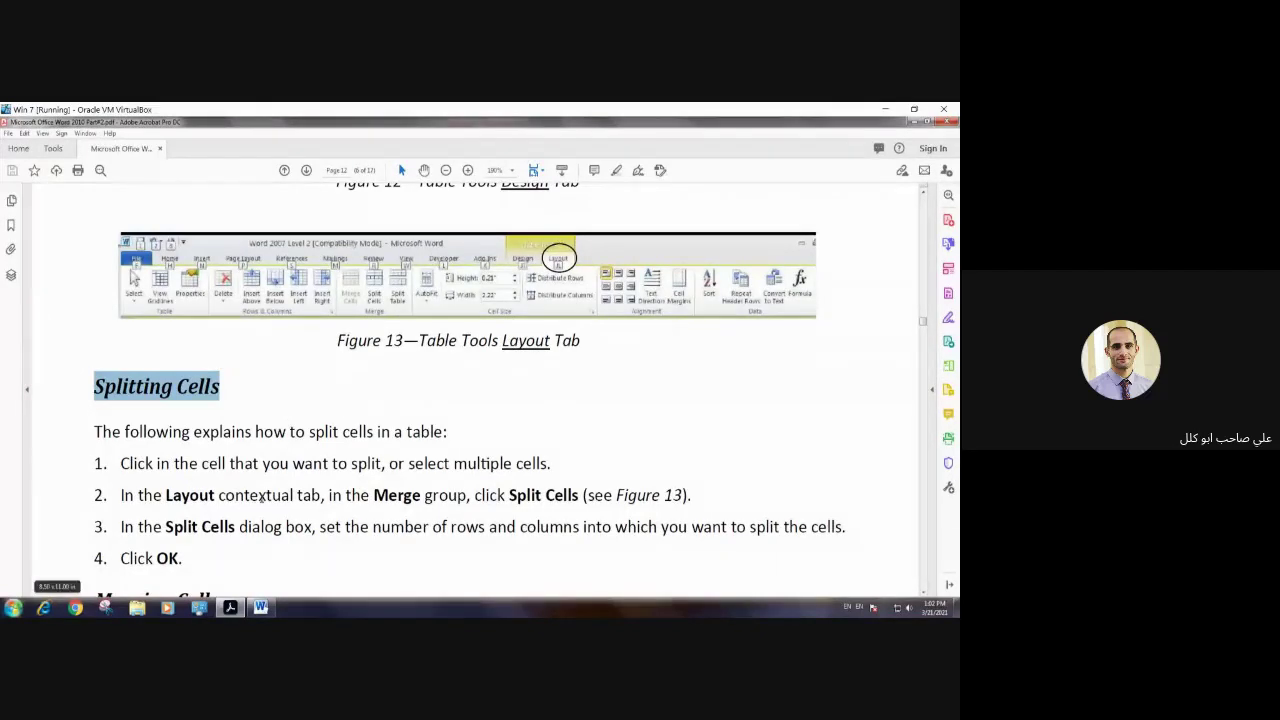
Mark the Merge group, Split Cells and dialog wording, then bring up Word's table grid.
drag(373, 495, 466, 497)
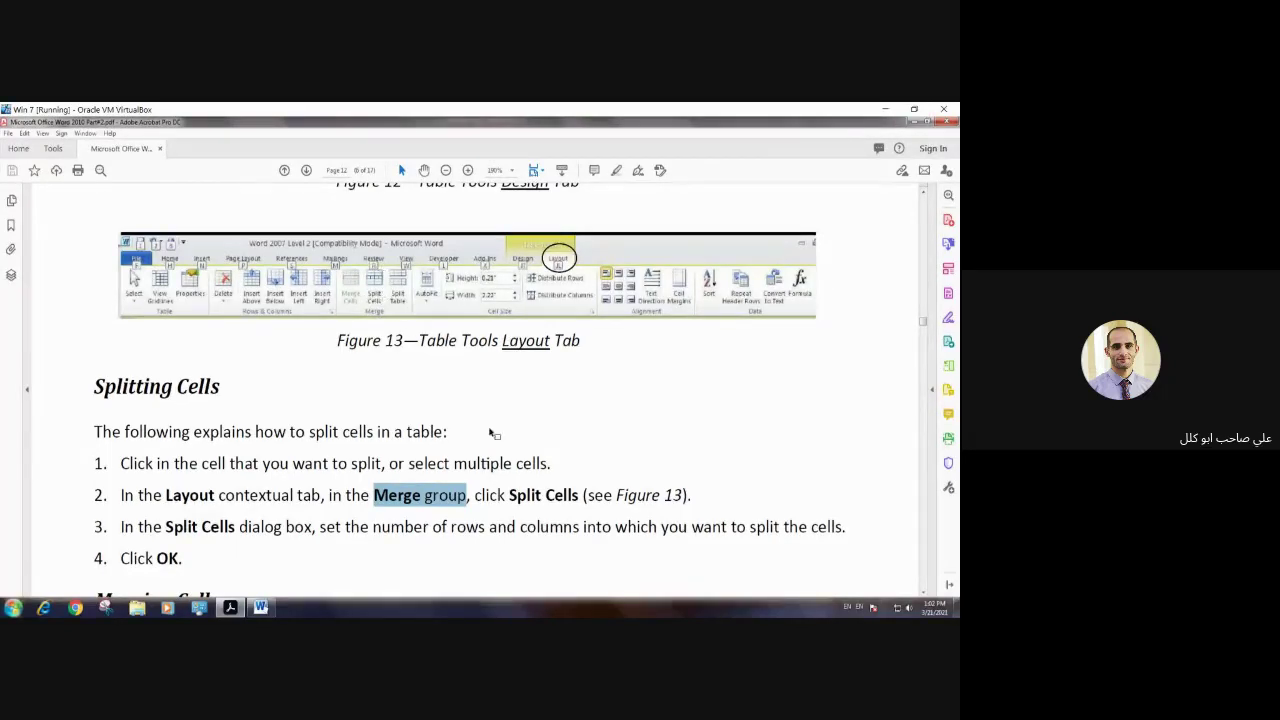
click(508, 495)
drag(508, 495, 578, 495)
click(541, 495)
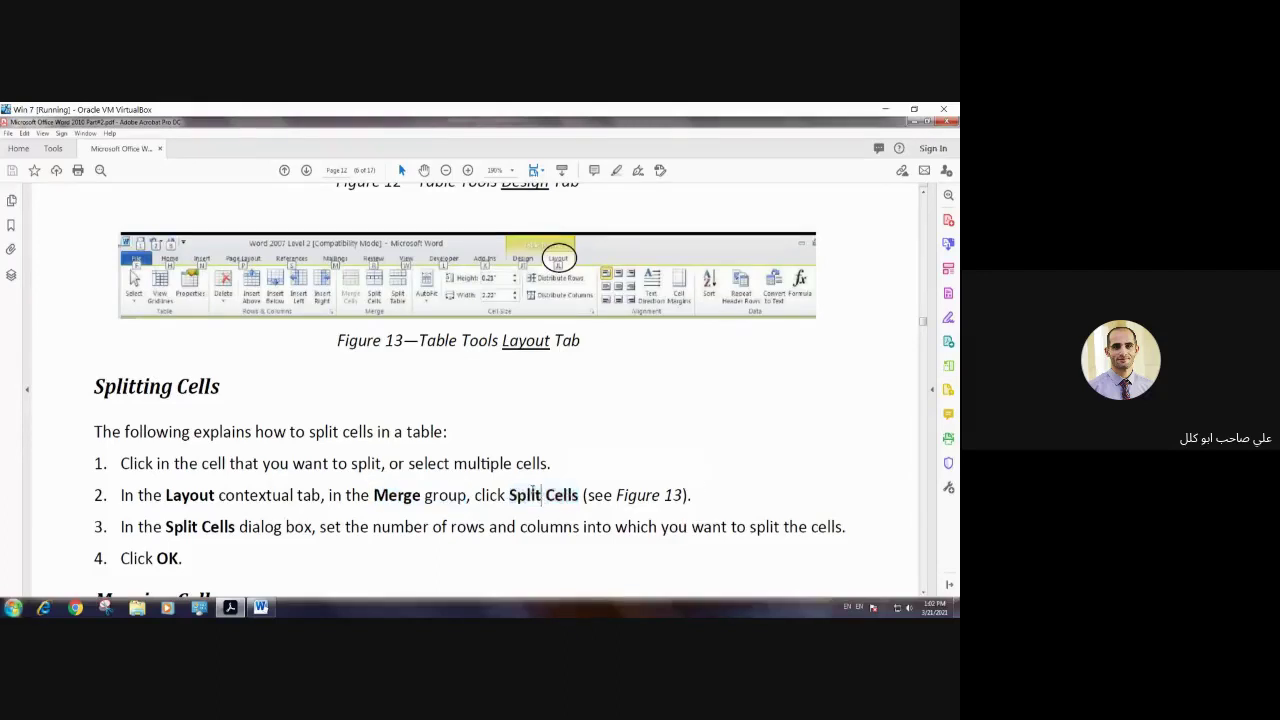
scroll(517, 451, down, 2)
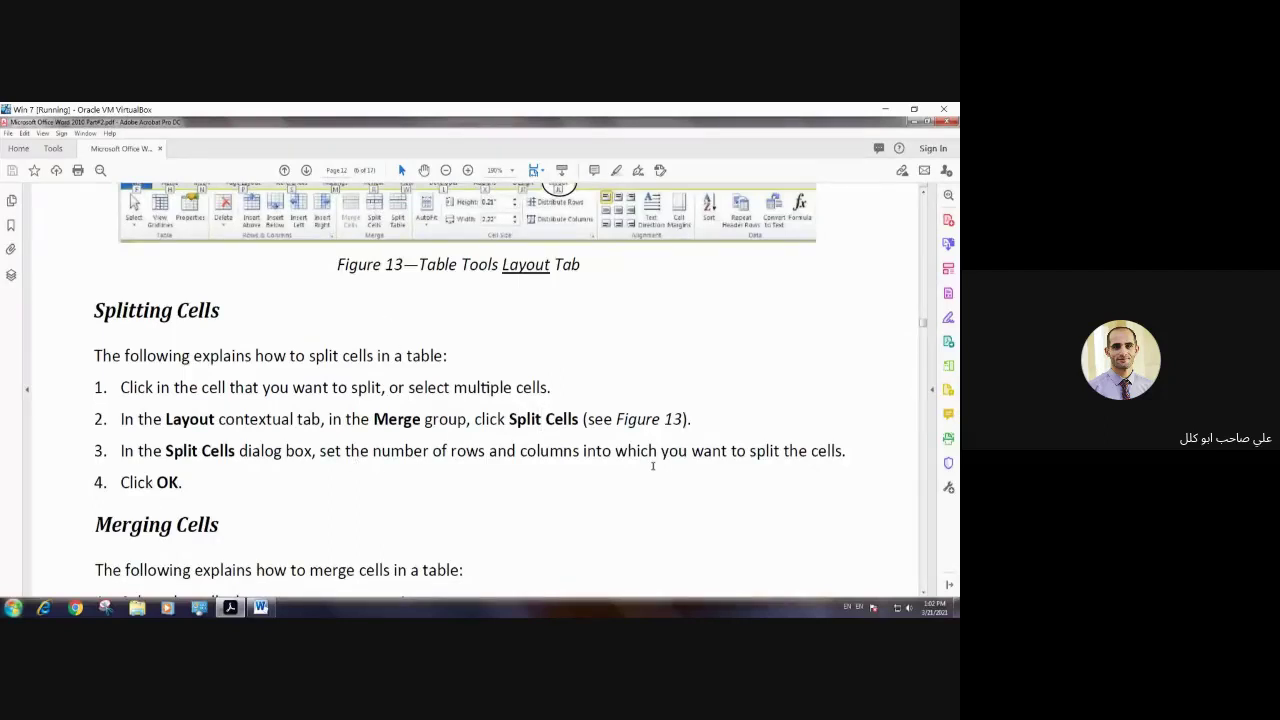
double_click(254, 452)
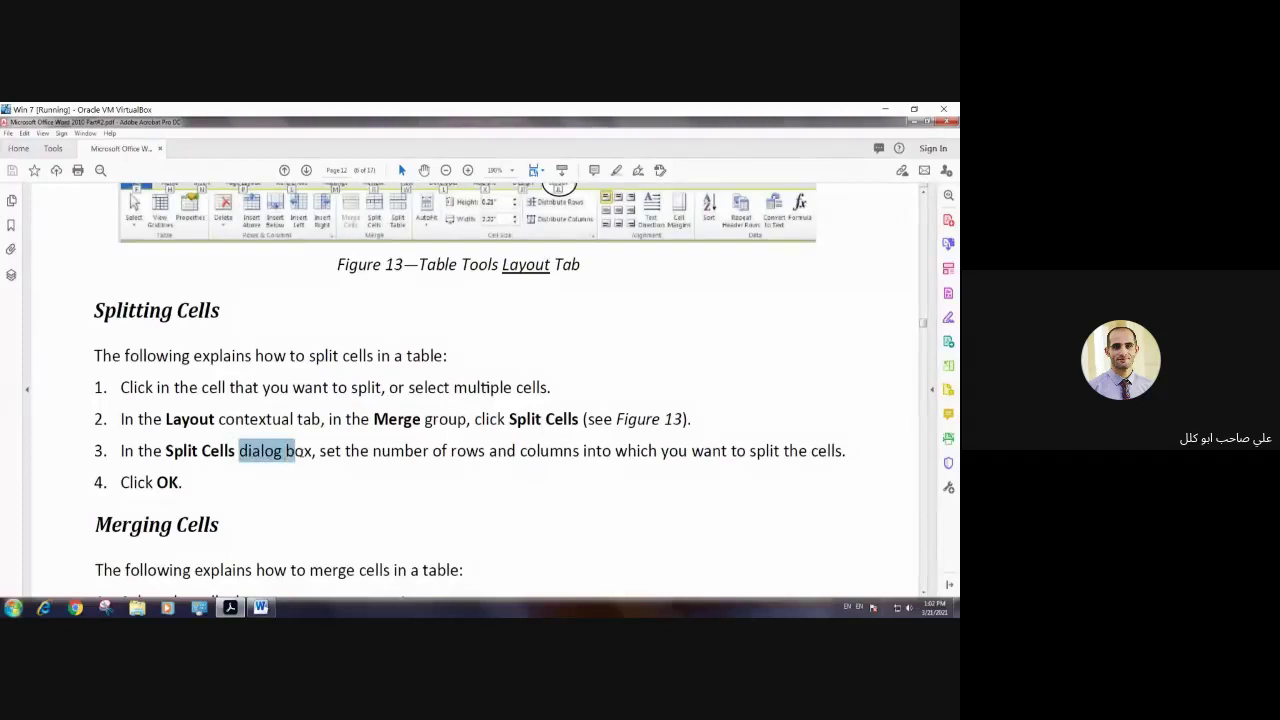
click(340, 456)
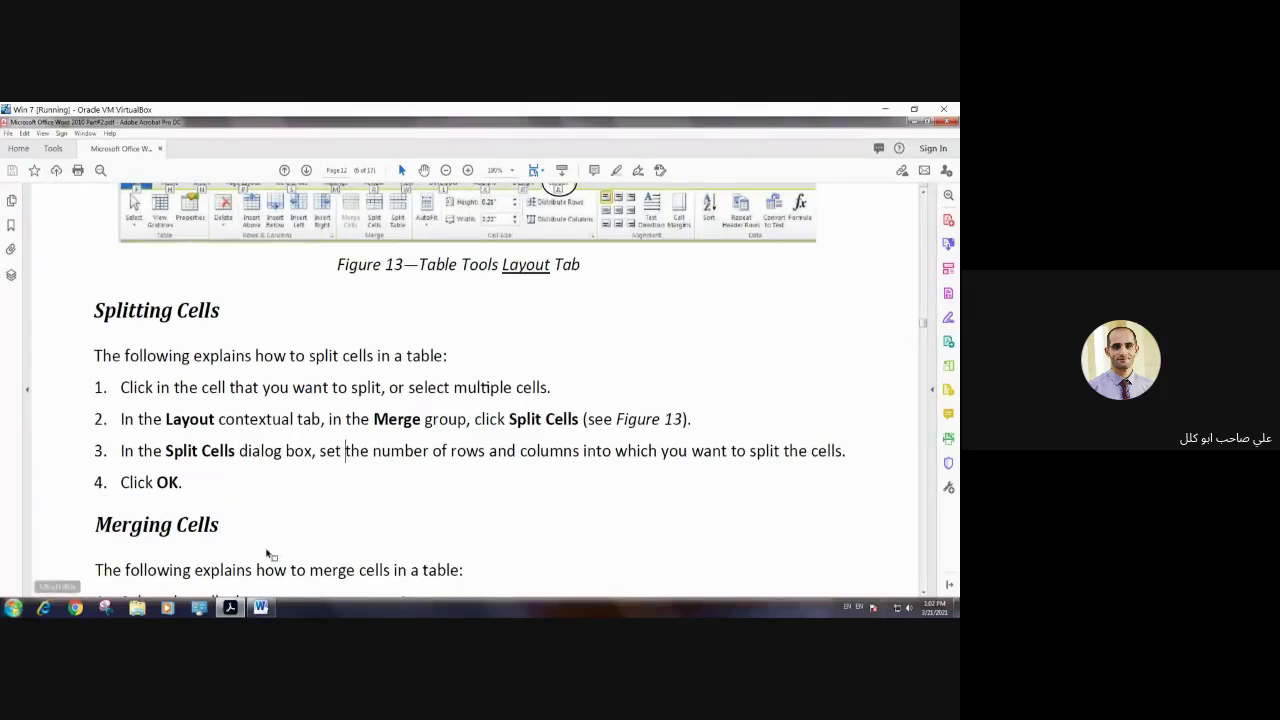
click(260, 607)
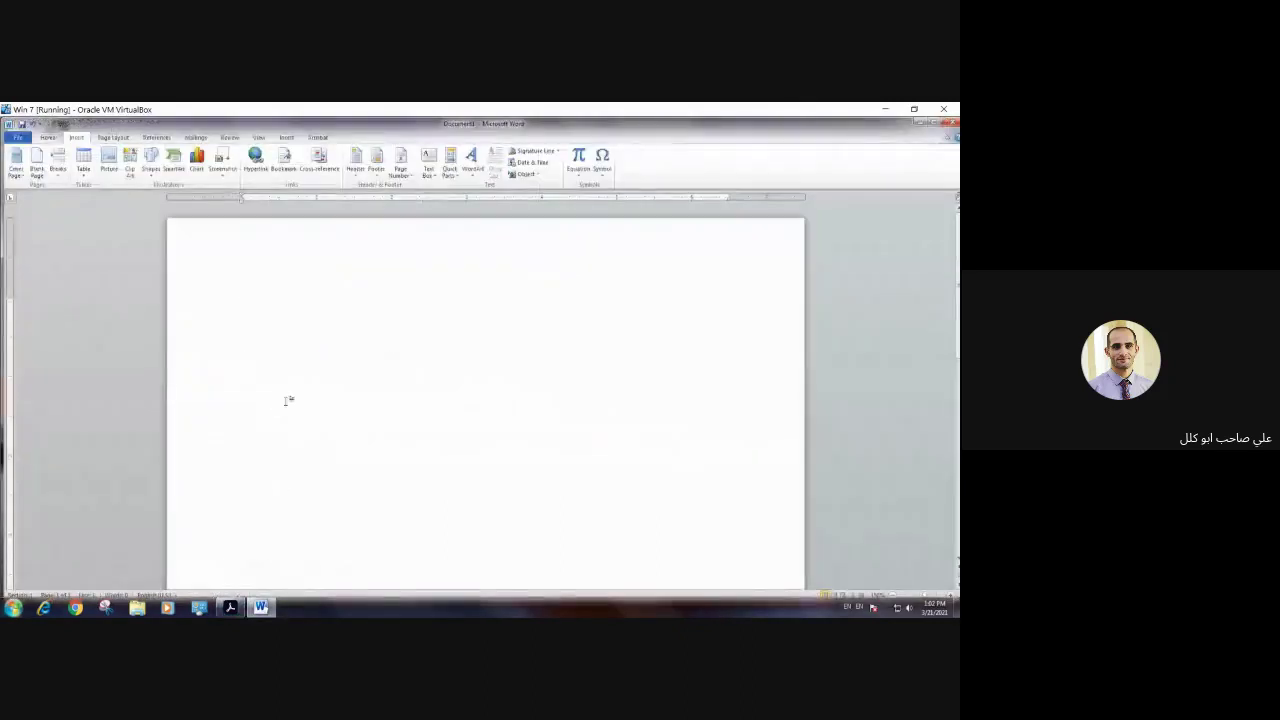
click(84, 168)
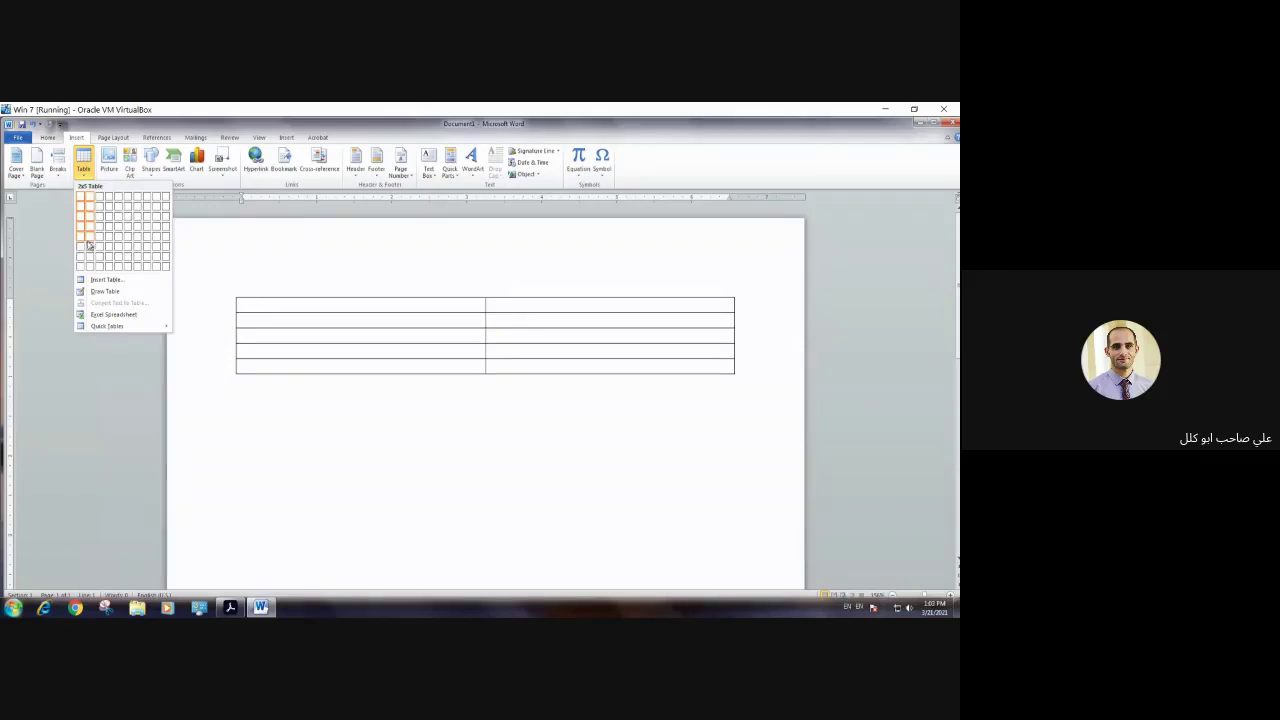
Insert a 2-column, 6-row table and show the Table Tools Layout tab.
click(89, 247)
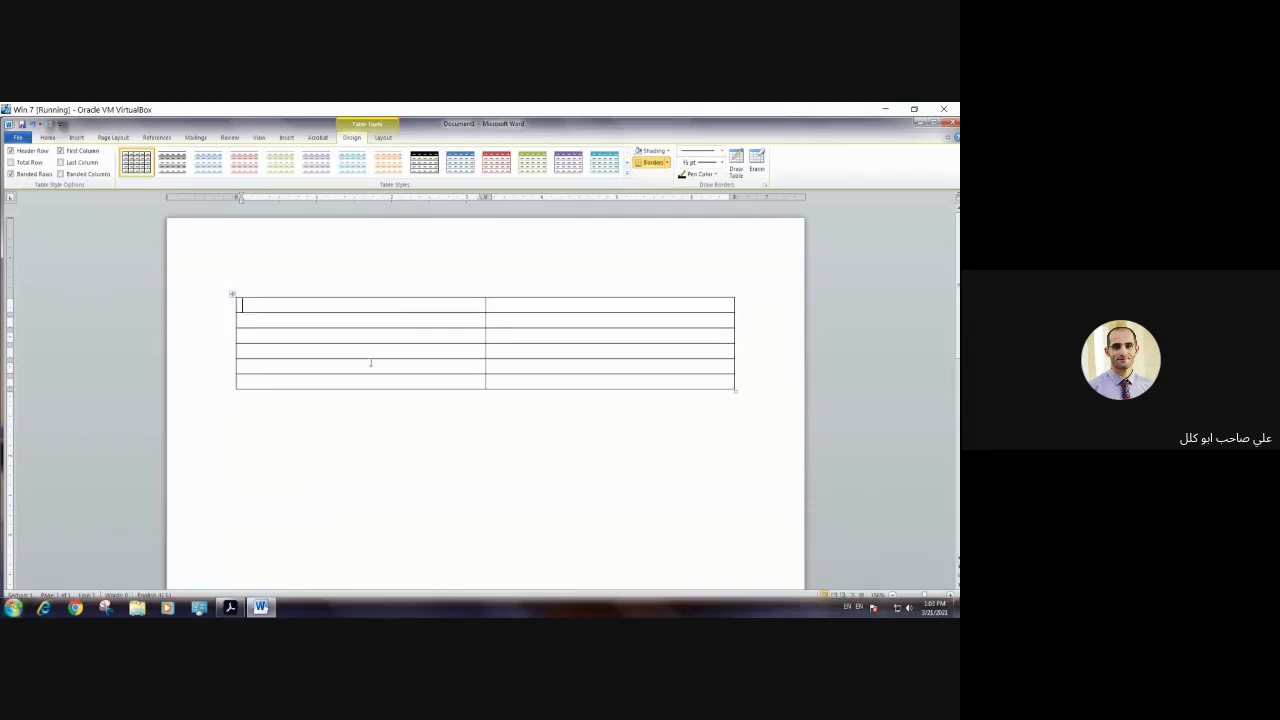
click(355, 353)
click(350, 307)
click(383, 138)
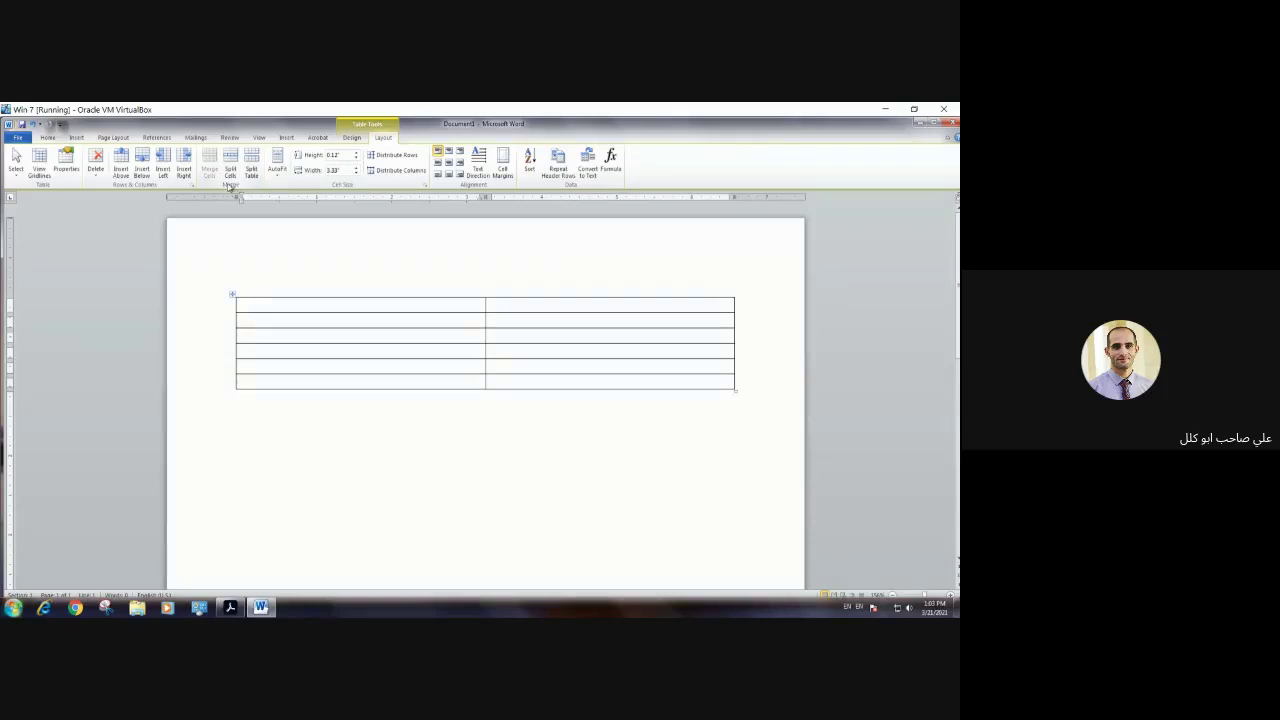
Place the caret in the table's top-left cell.
click(258, 319)
click(257, 335)
click(284, 356)
click(263, 335)
click(251, 337)
click(265, 306)
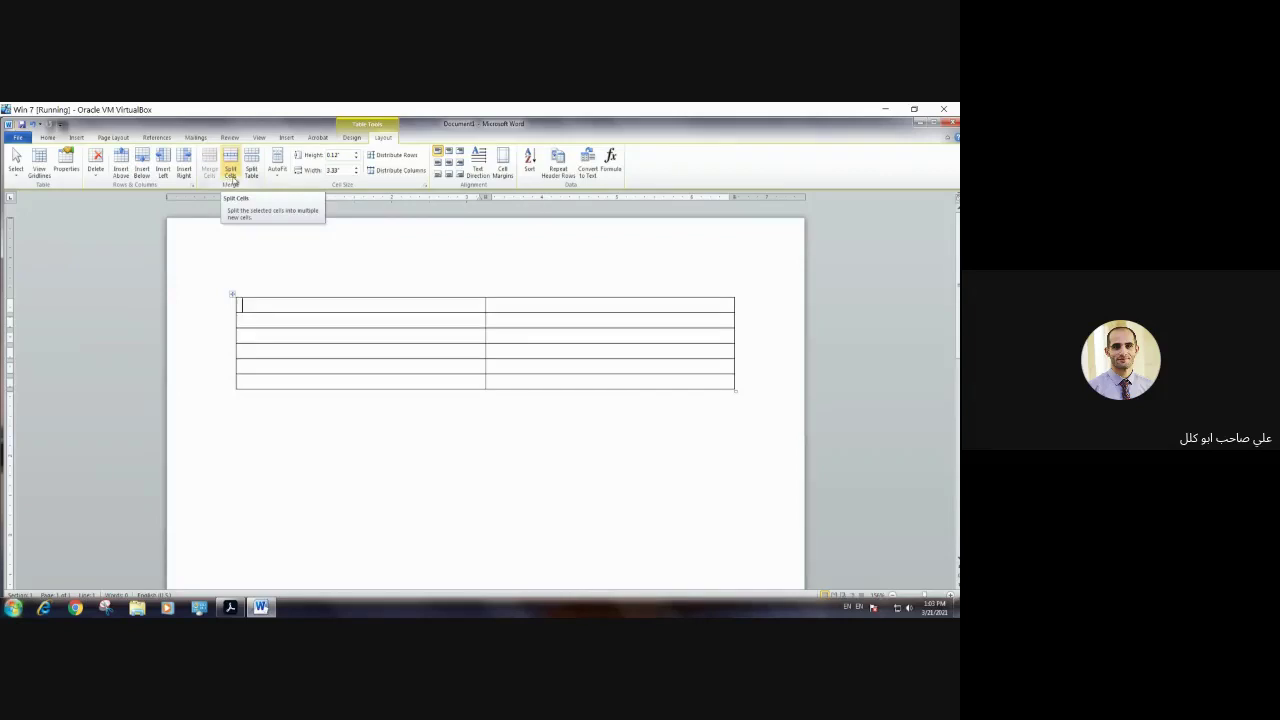
Split the top-left cell into 2 columns and 2 rows.
click(232, 170)
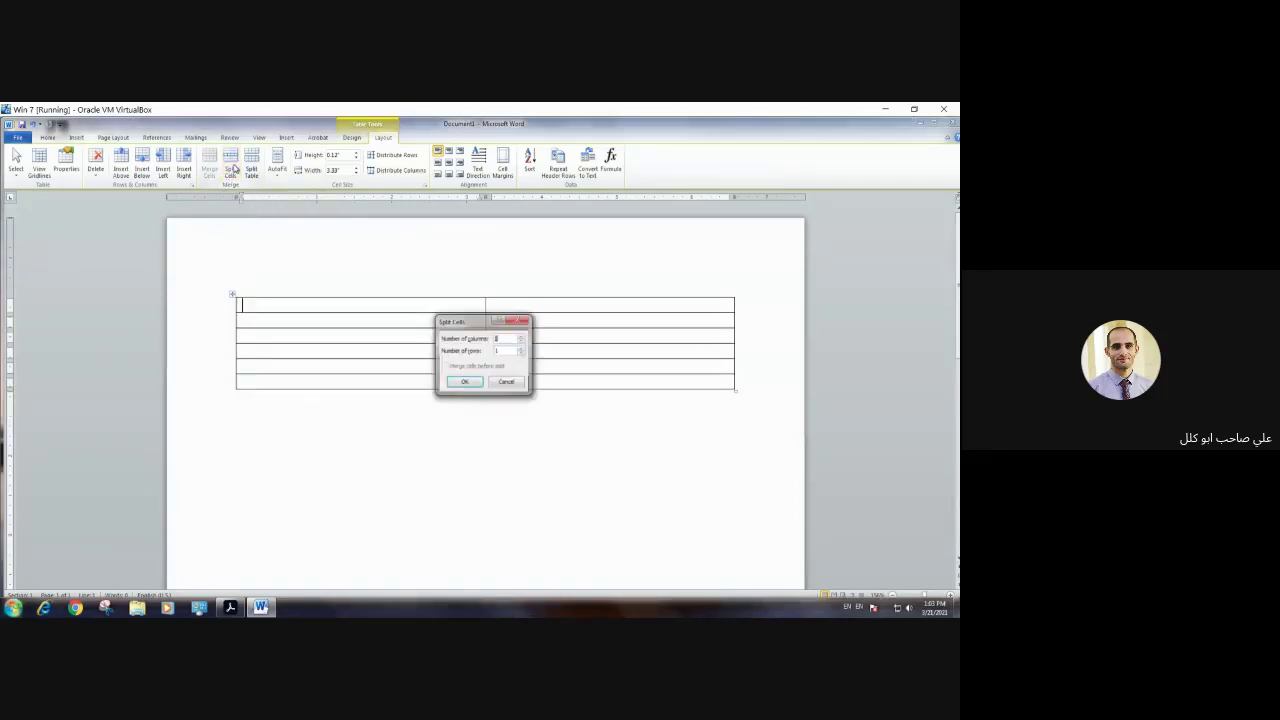
mouse_move(461, 324)
mouse_down()
mouse_move(438, 320)
mouse_move(470, 337)
mouse_up()
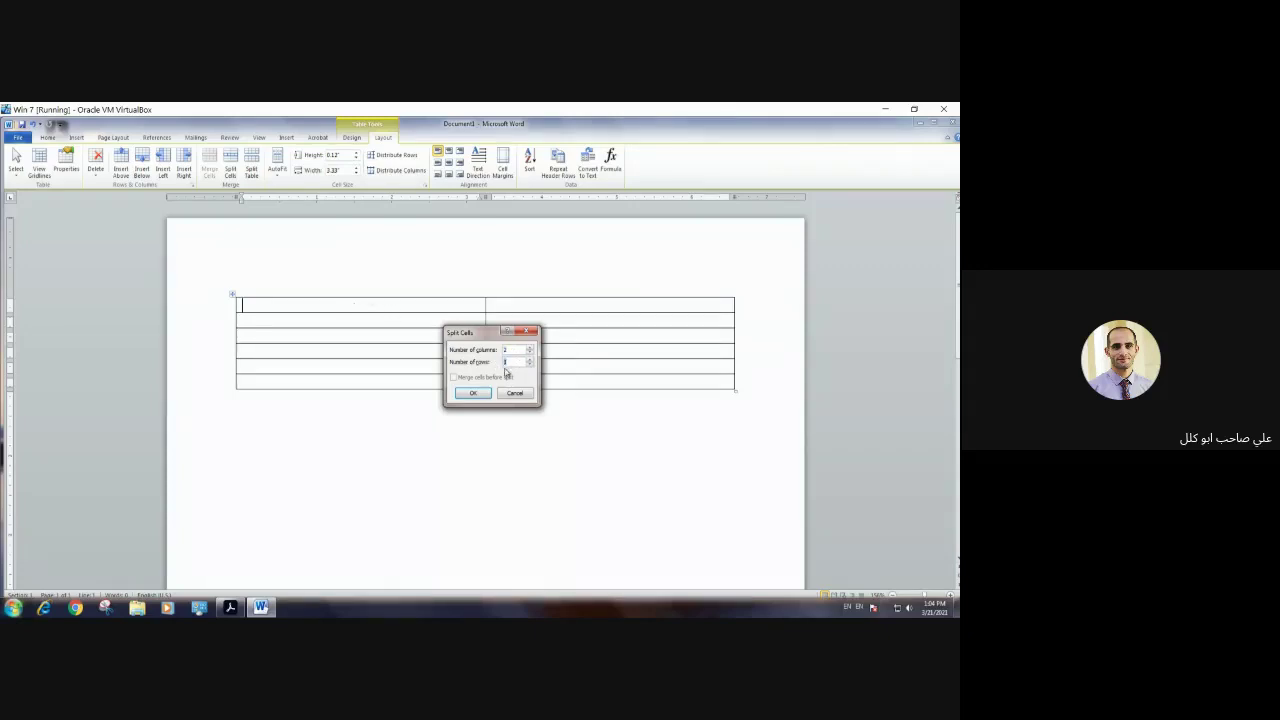
text(2)
click(506, 350)
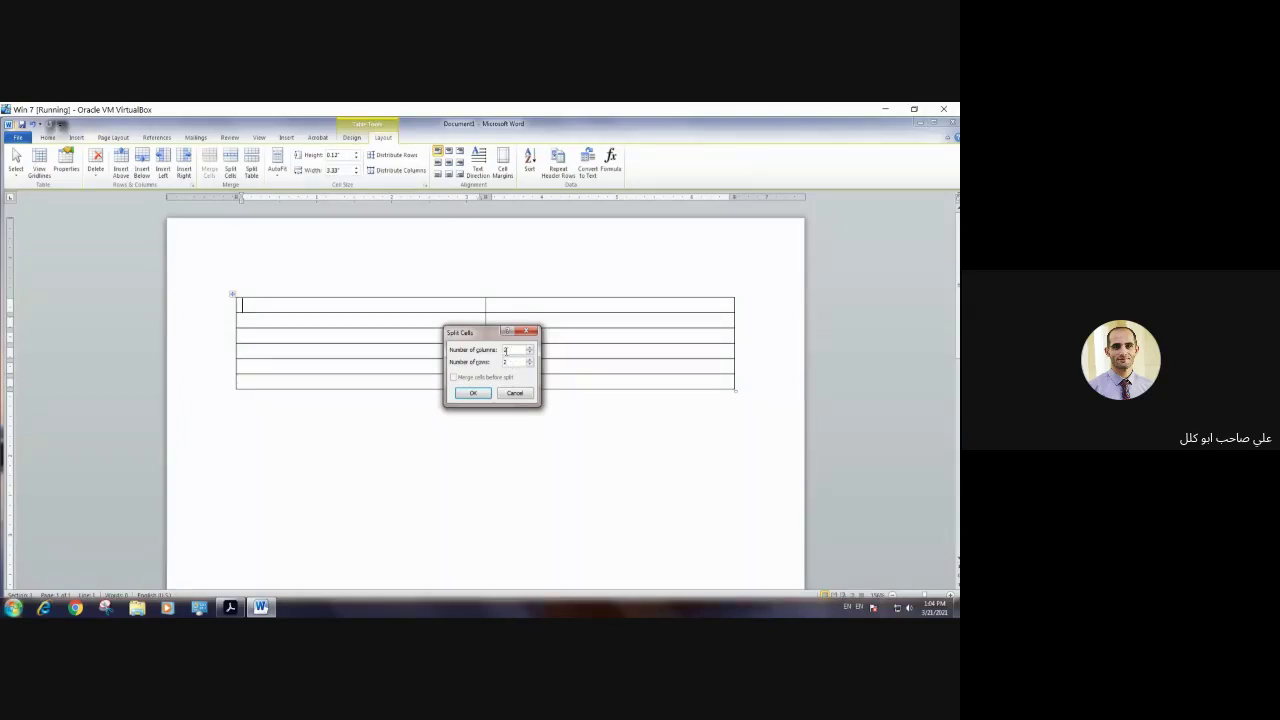
click(473, 393)
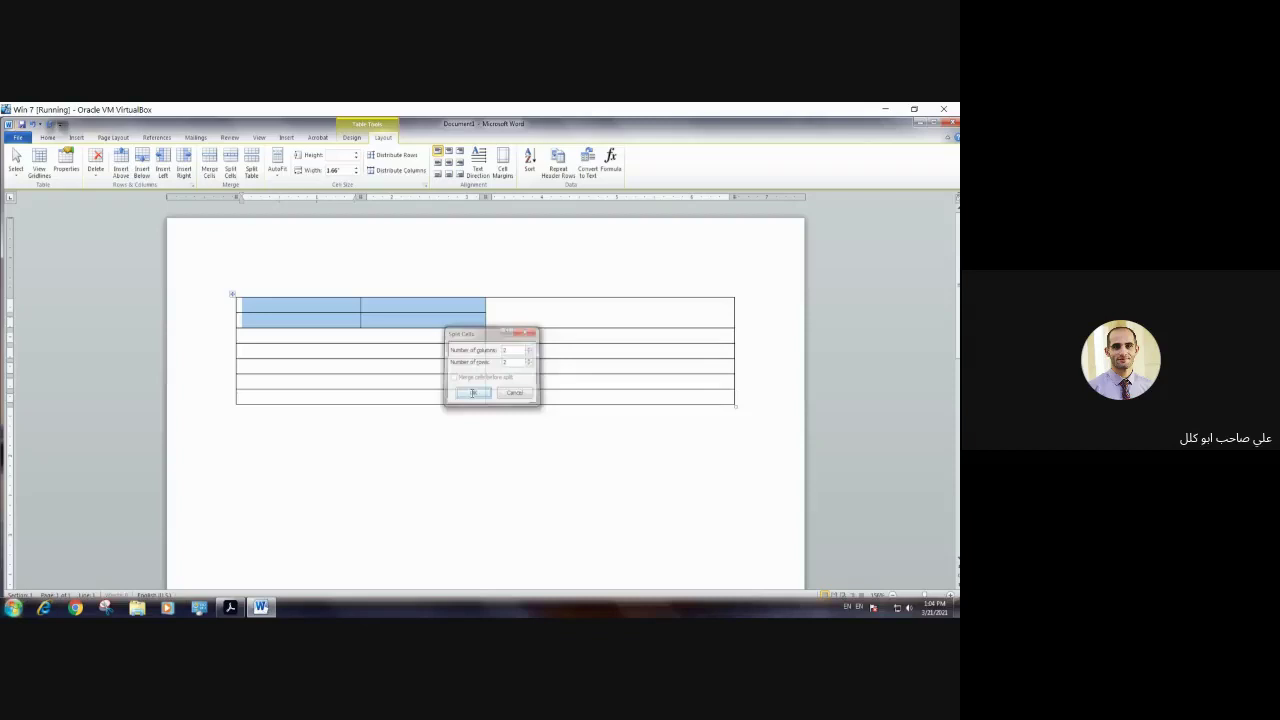
Check each of the four new split cells, ending in the tall top-right cell.
click(376, 320)
click(389, 303)
click(343, 302)
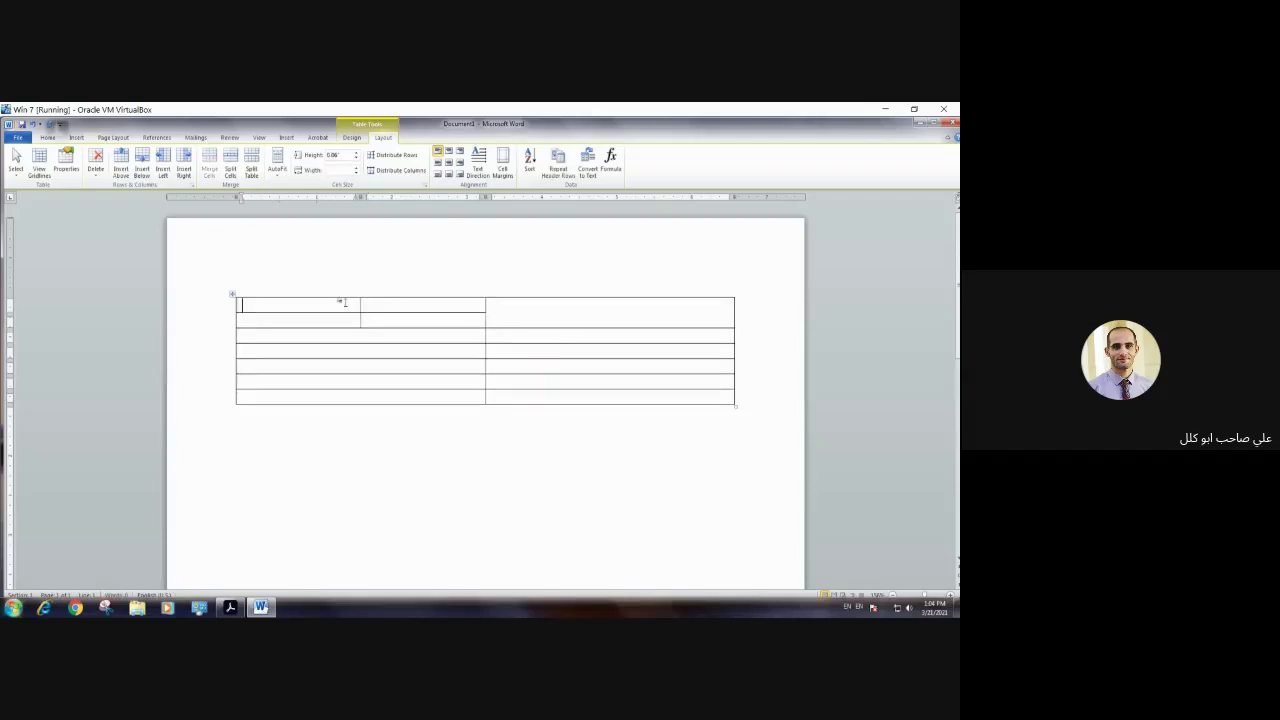
click(367, 305)
click(346, 317)
click(286, 303)
click(397, 318)
click(512, 317)
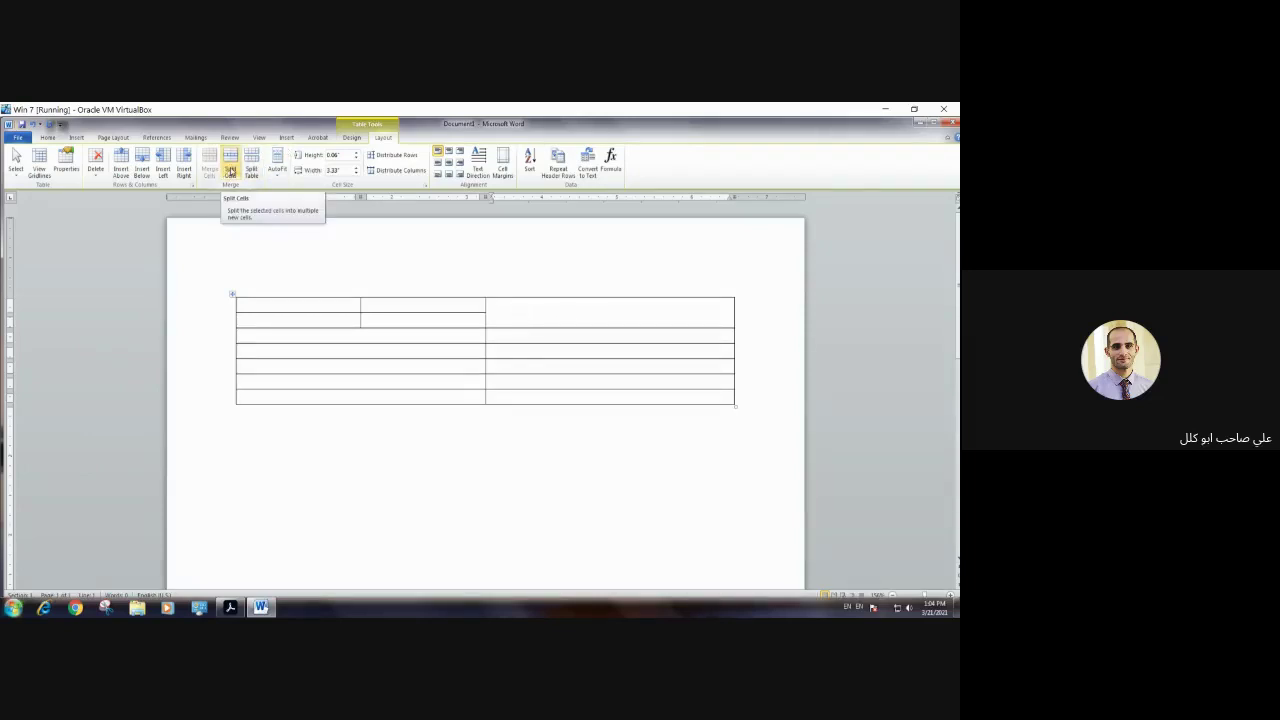
Split the top-right cell into three columns.
click(229, 172)
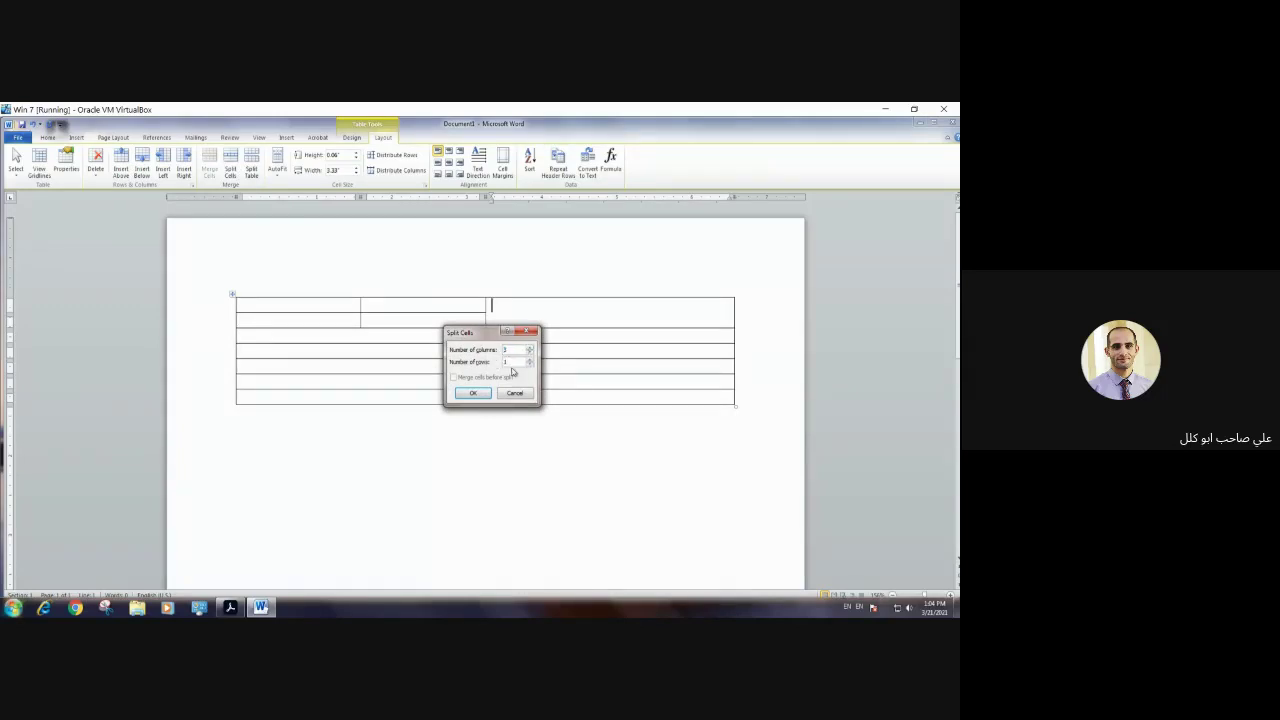
click(473, 393)
click(543, 314)
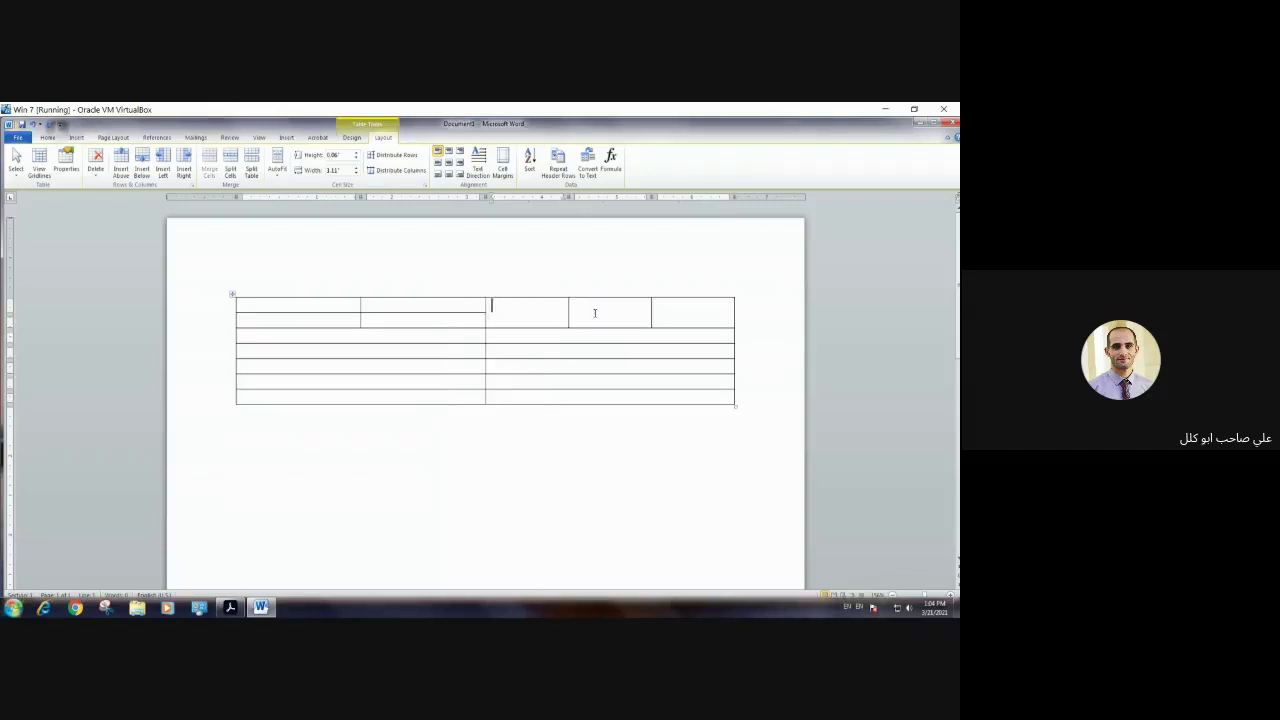
click(657, 310)
click(583, 314)
Return to the tutorial PDF and highlight the Splitting Cells heading.
click(331, 305)
click(329, 317)
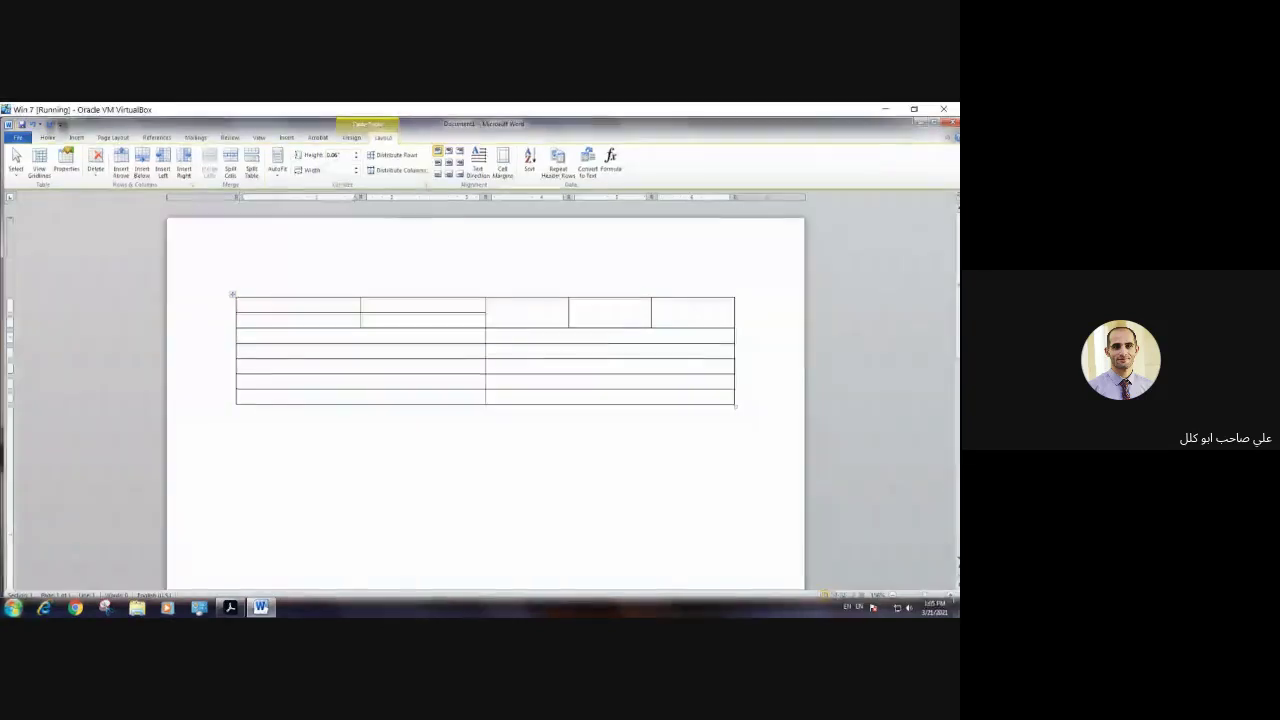
click(267, 366)
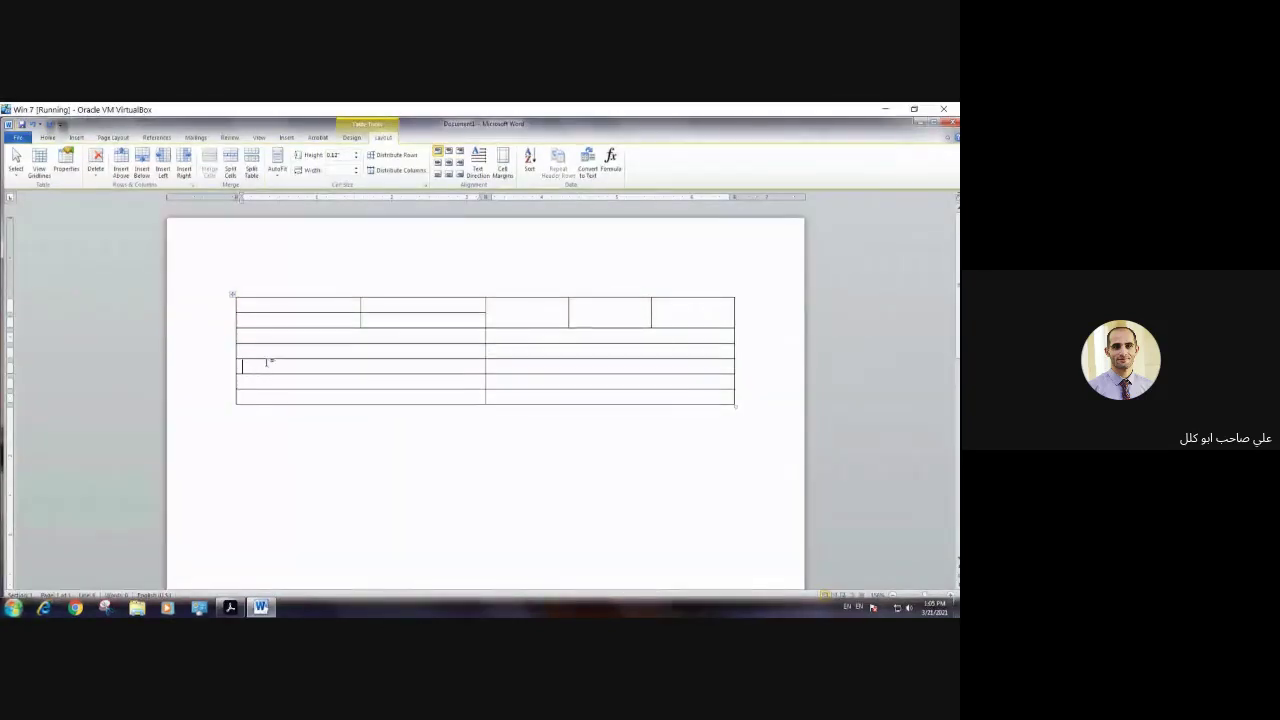
click(265, 353)
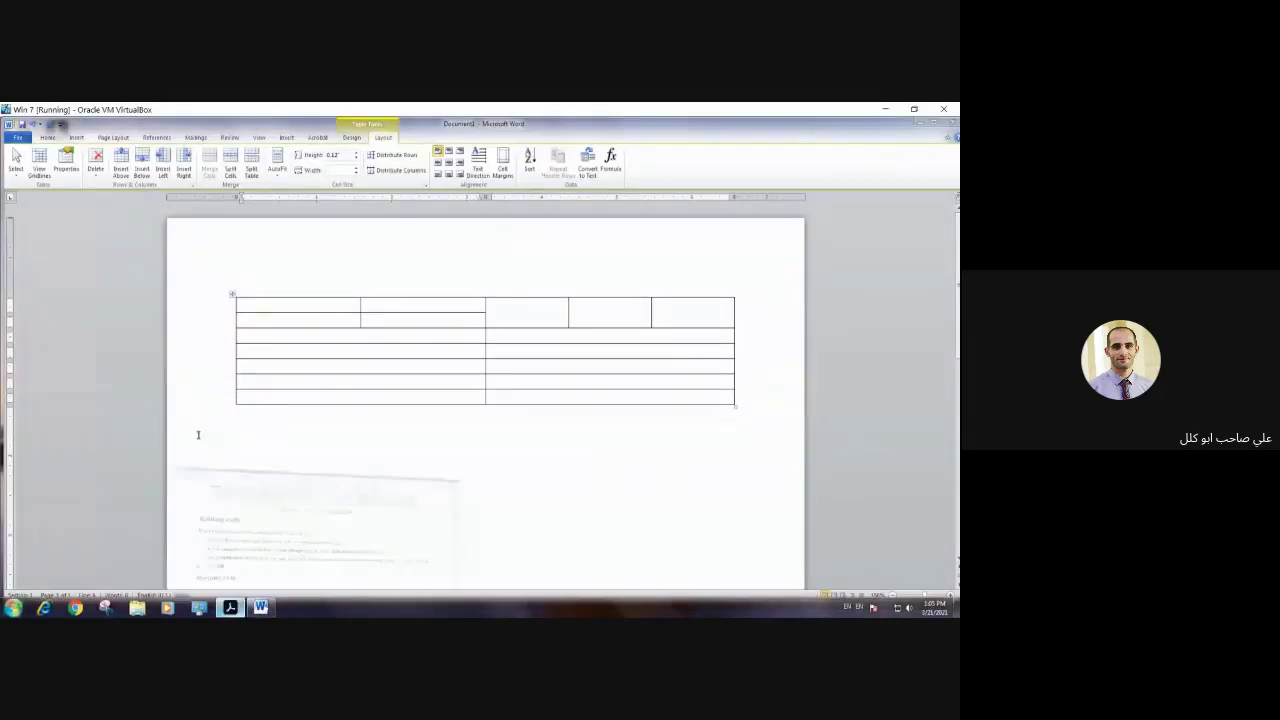
click(230, 607)
drag(94, 310, 229, 310)
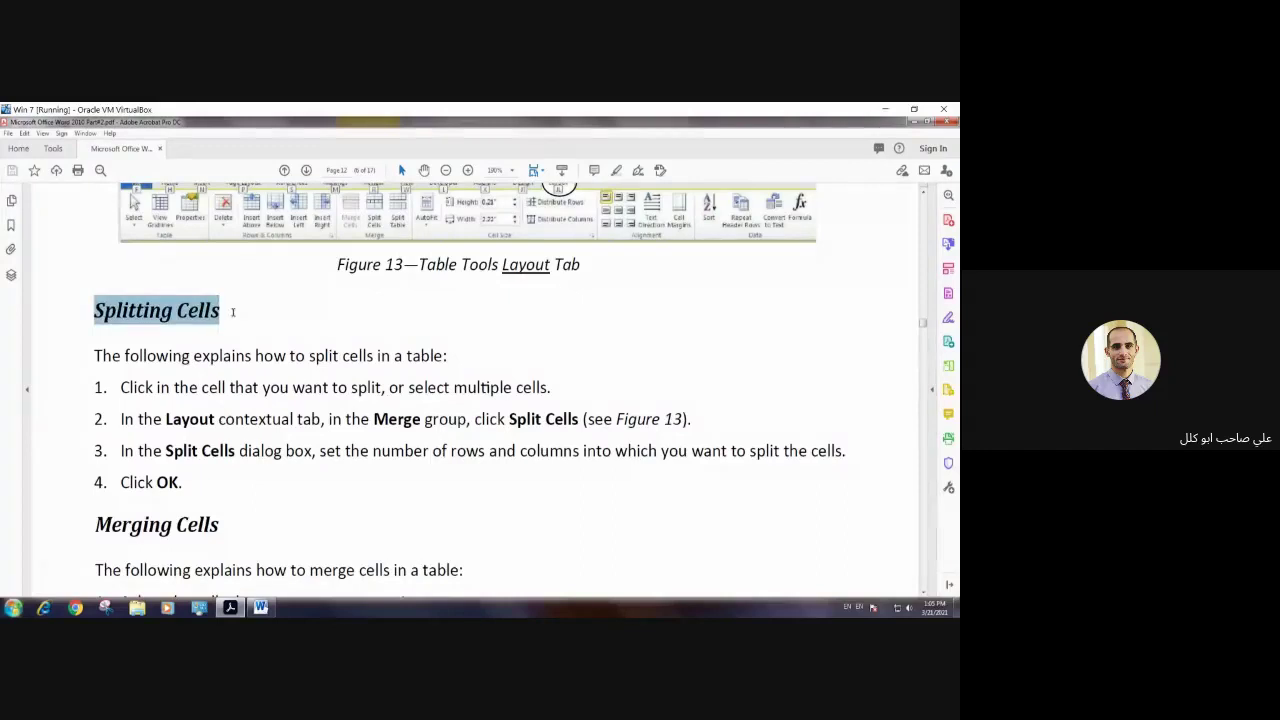
Scroll down to Merging Cells and highlight its heading.
click(193, 322)
scroll(190, 320, down, 1)
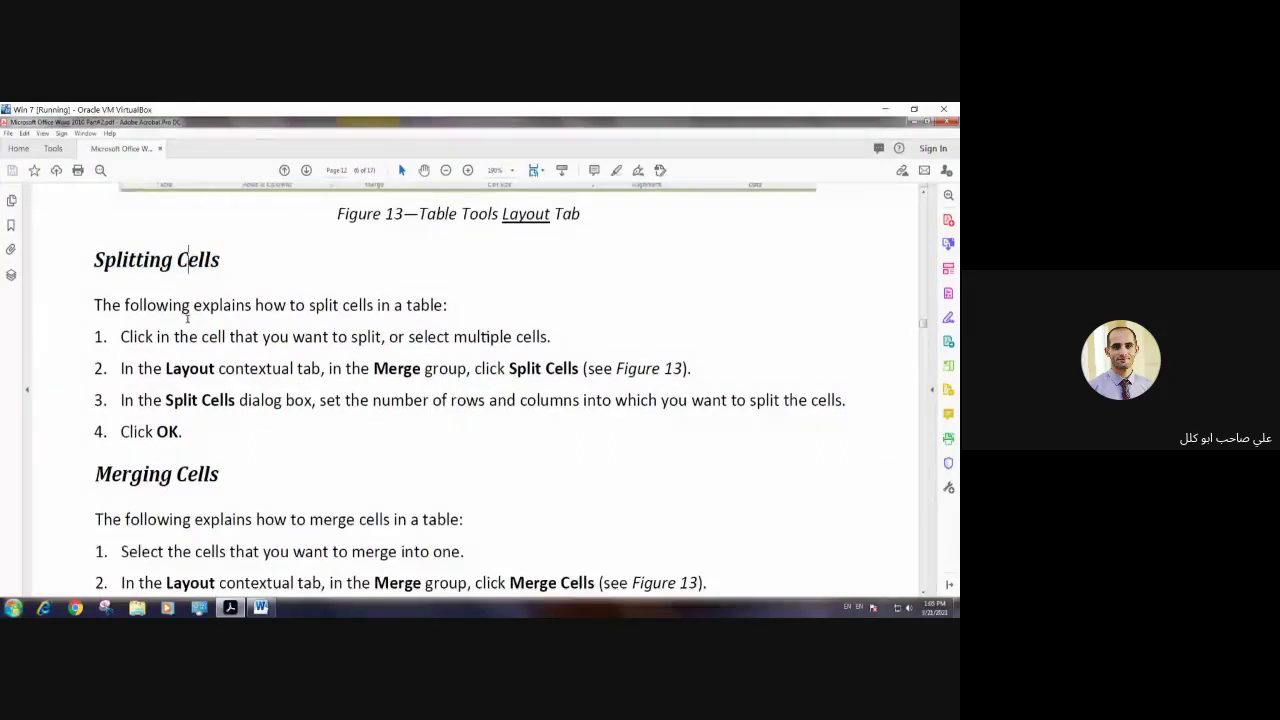
scroll(190, 320, down, 2)
scroll(187, 318, down, 1)
scroll(187, 318, down, 1)
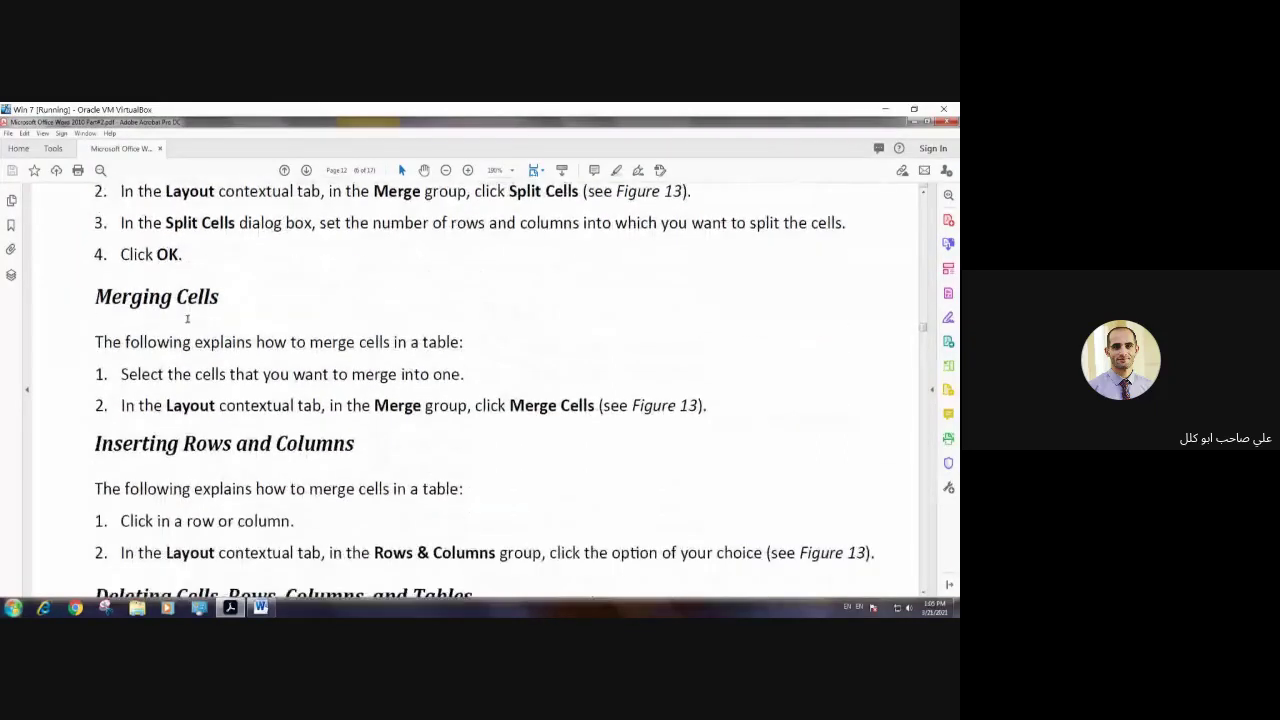
drag(95, 298, 219, 300)
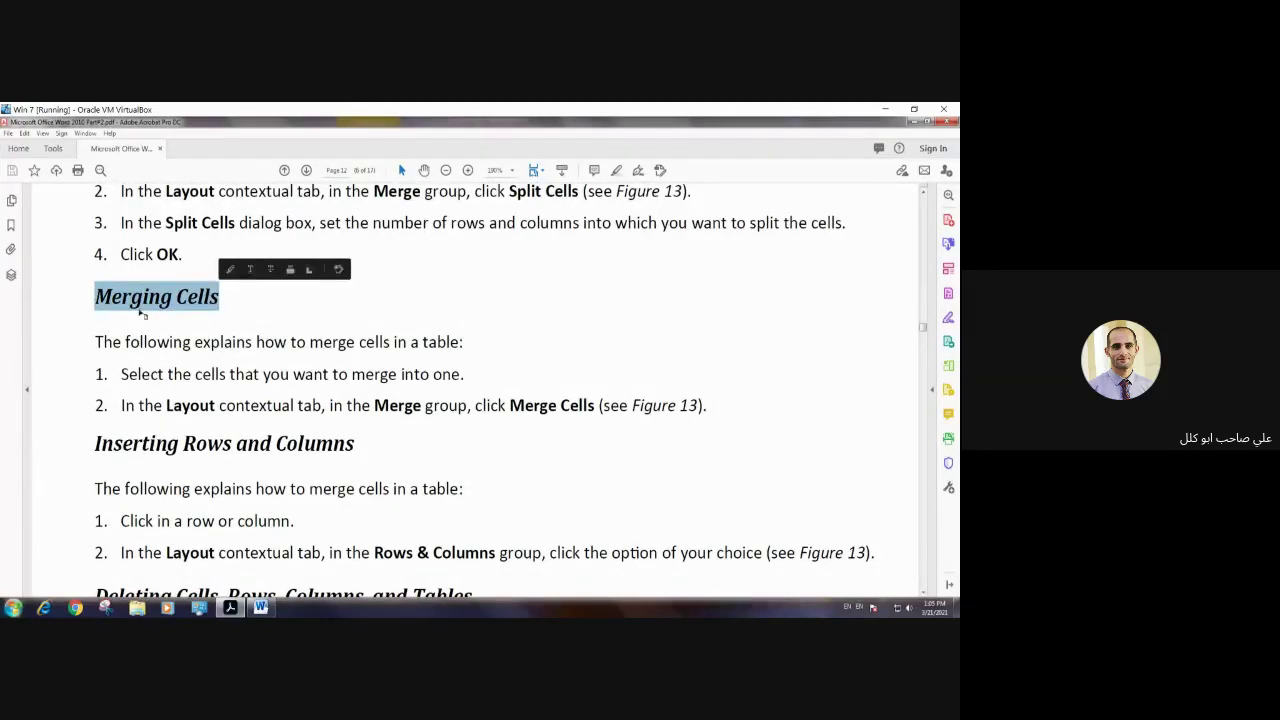
click(142, 297)
triple_click(96, 297)
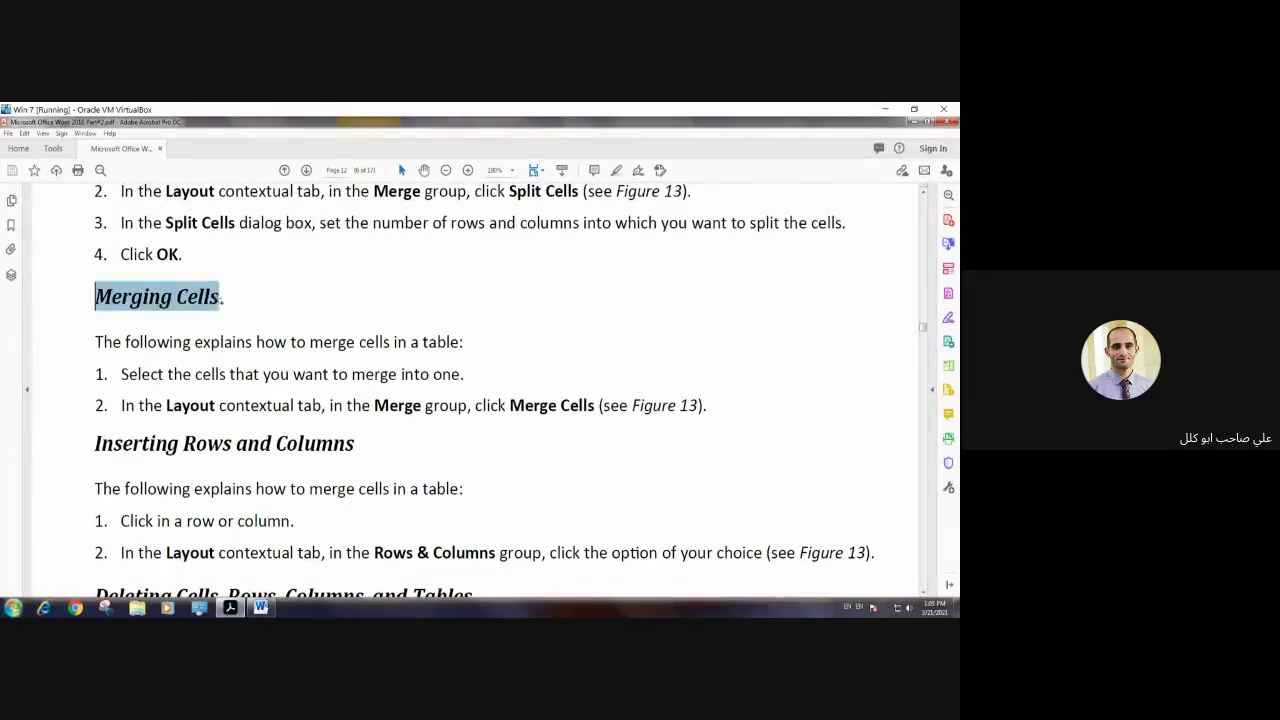
click(220, 298)
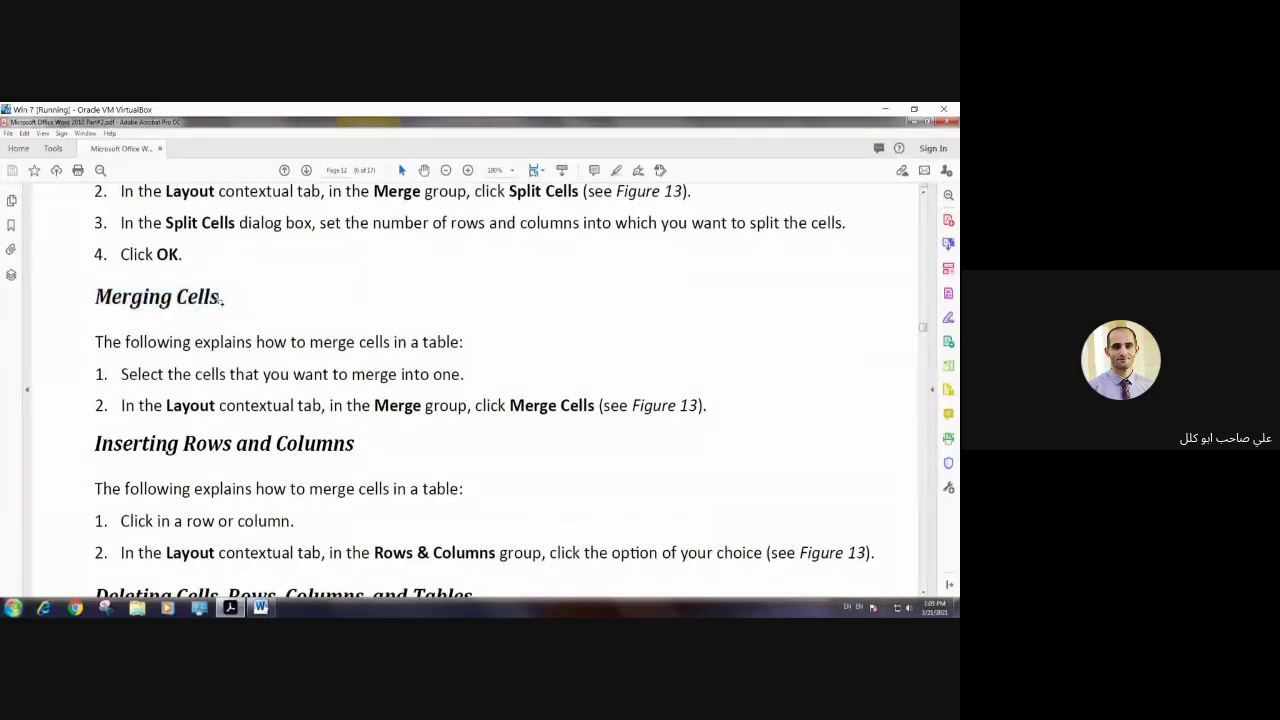
triple_click(206, 300)
click(206, 303)
drag(96, 297, 218, 300)
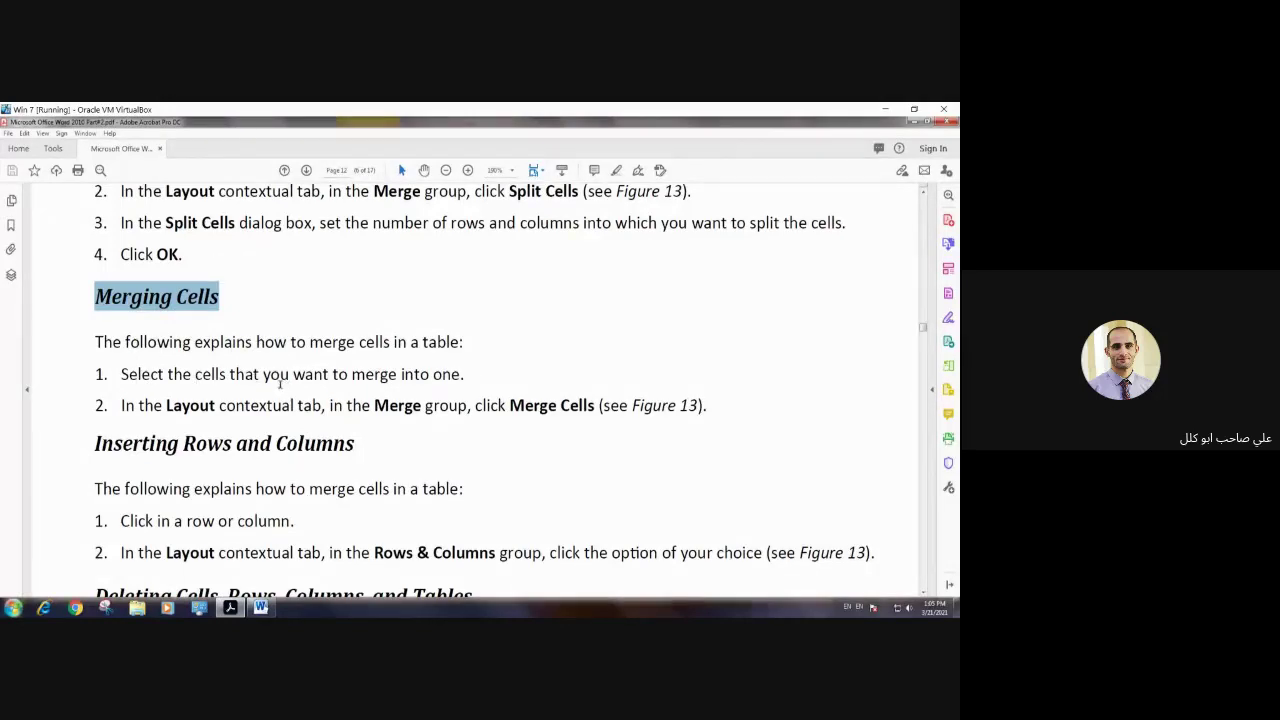
Highlight the step 1 sentence and the words Merge Cells in step 2.
drag(122, 374, 463, 377)
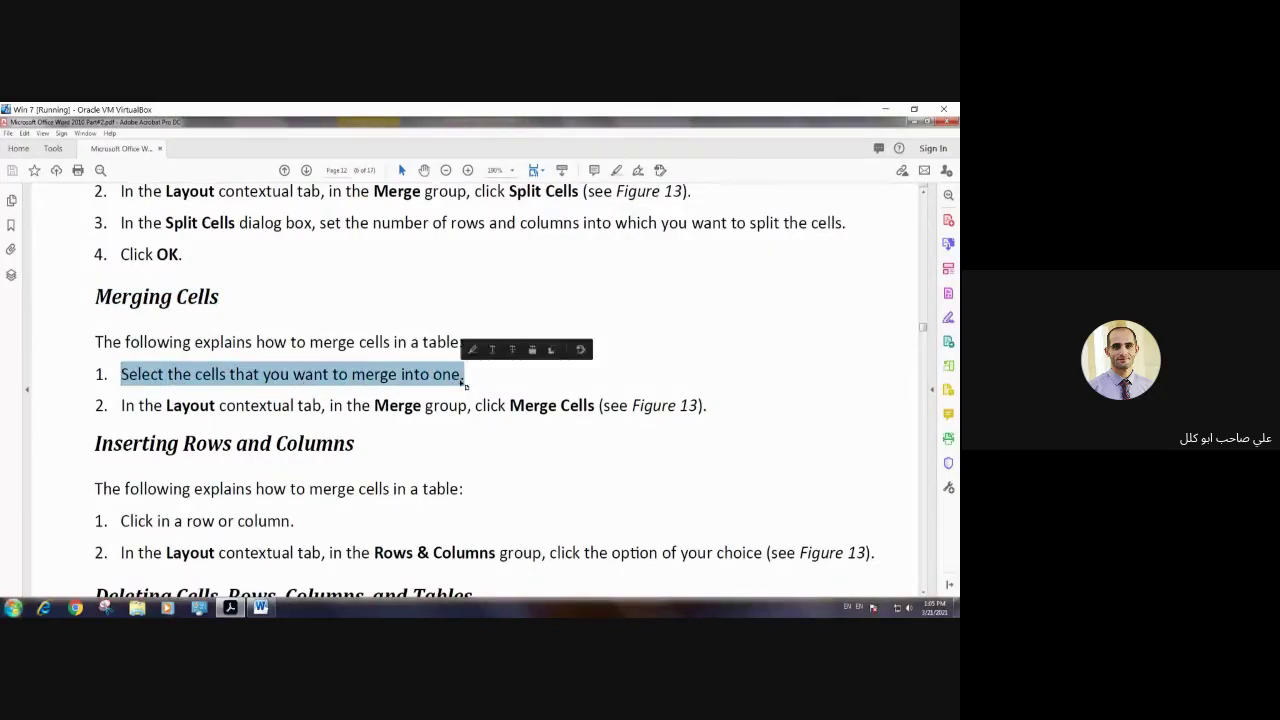
click(246, 377)
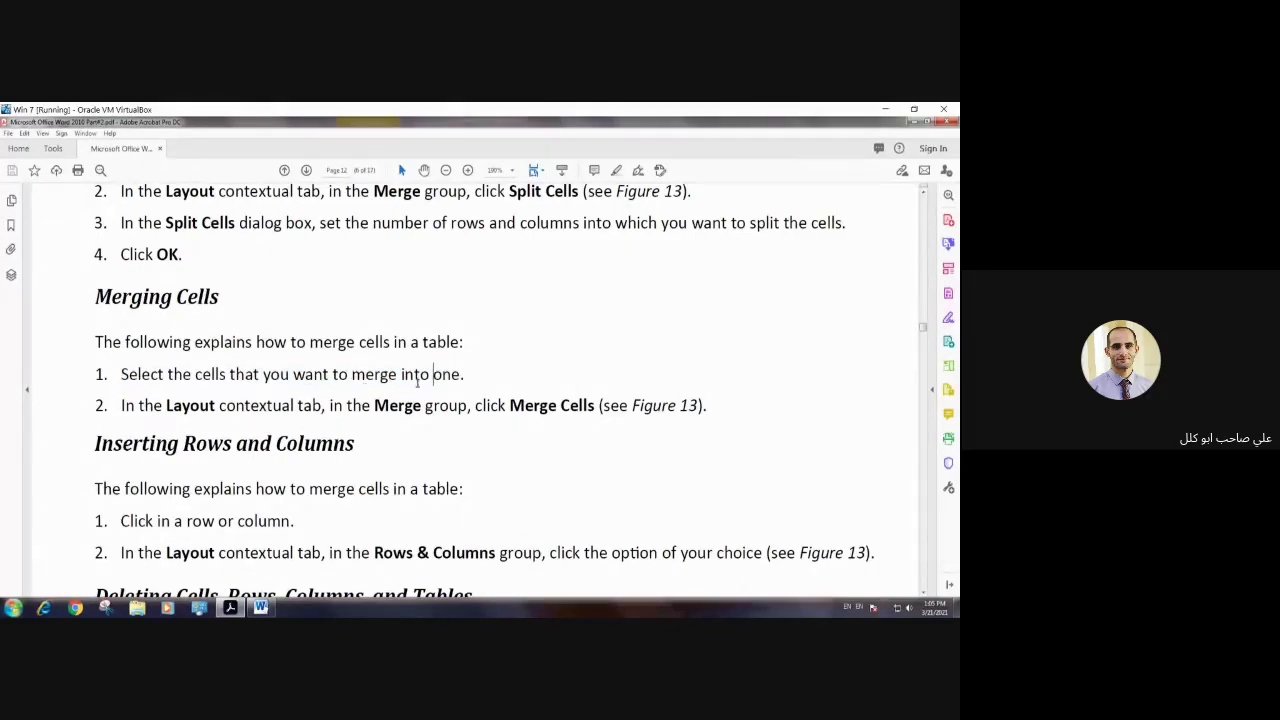
drag(433, 375, 463, 375)
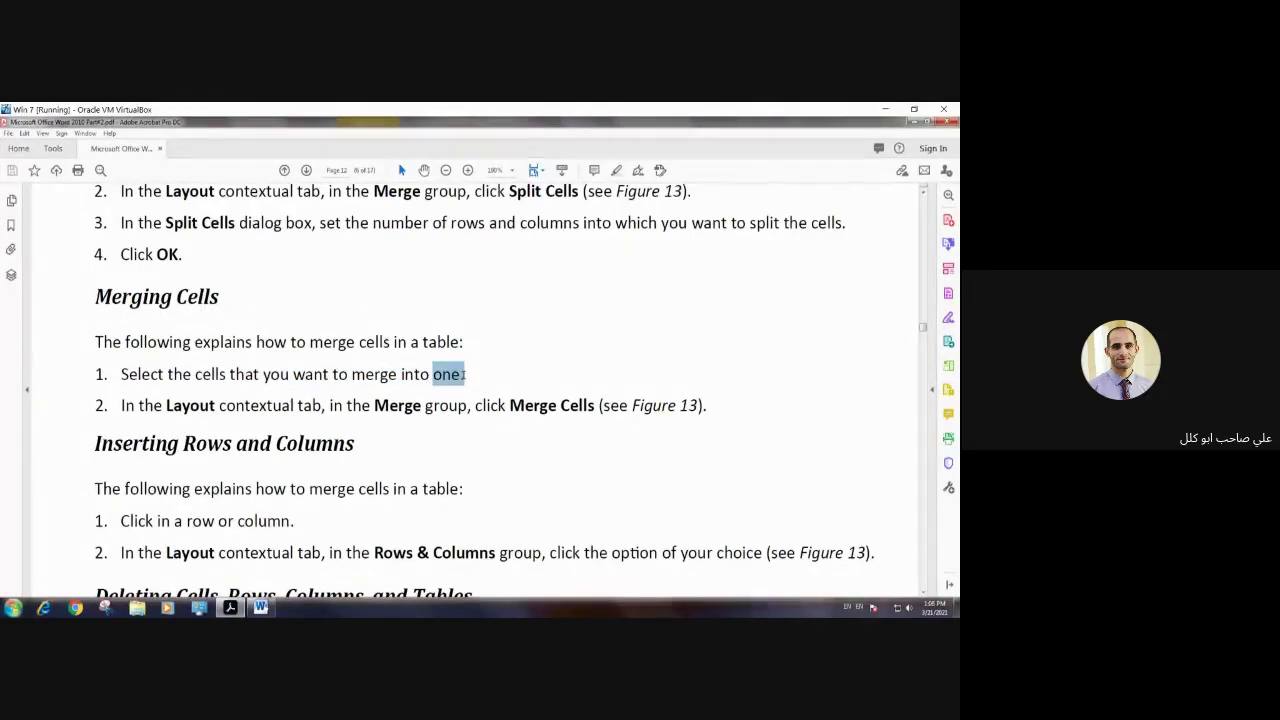
click(211, 405)
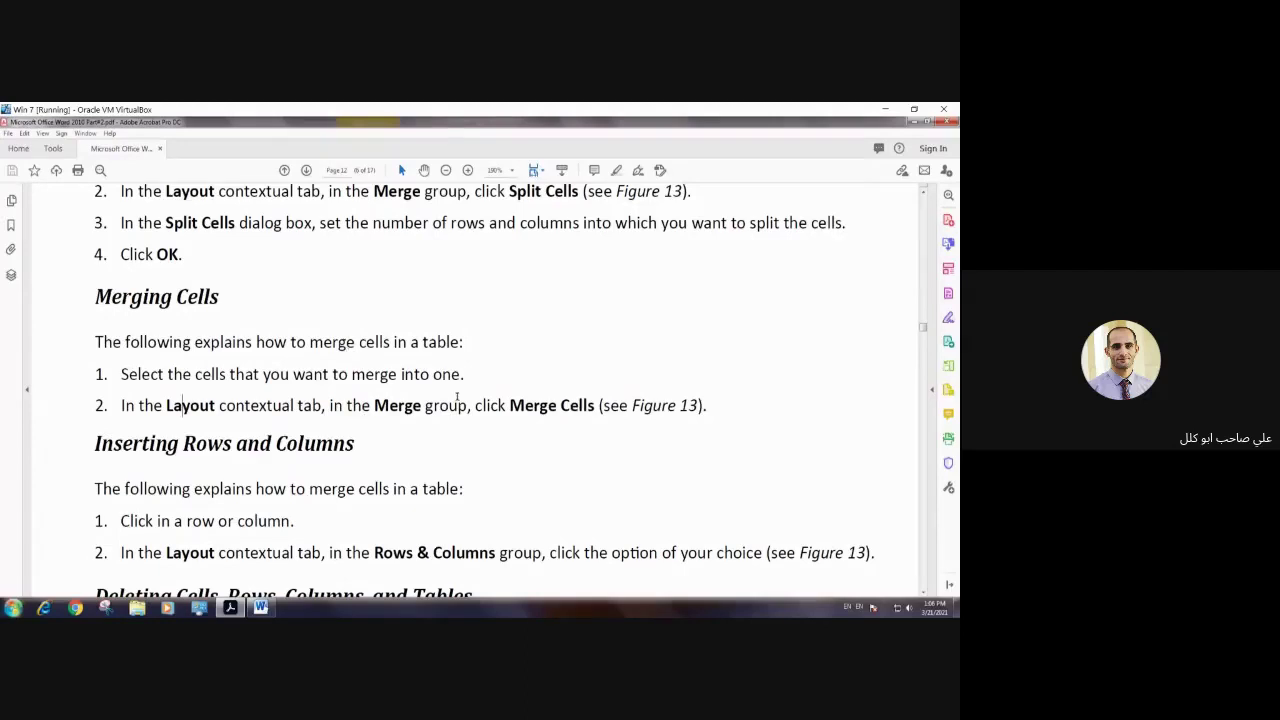
drag(510, 405, 594, 406)
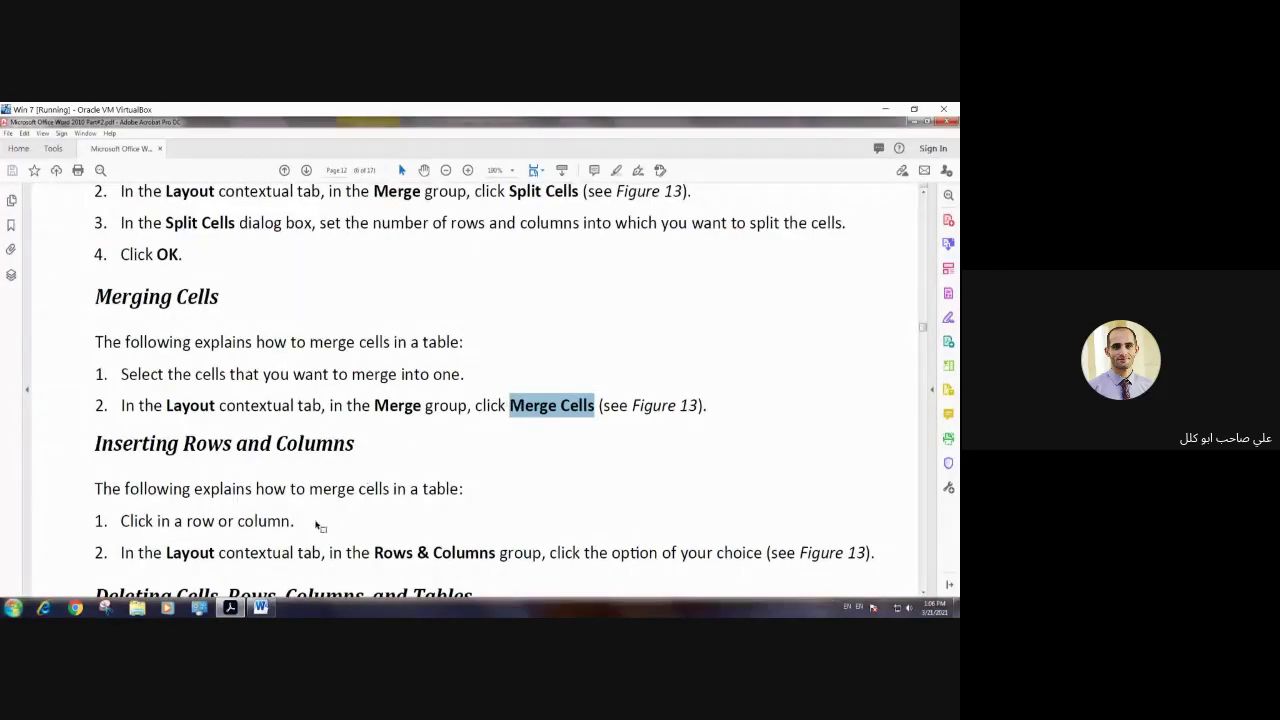
Switch to Word and move the caret through the table's left-column cells.
click(260, 607)
click(304, 417)
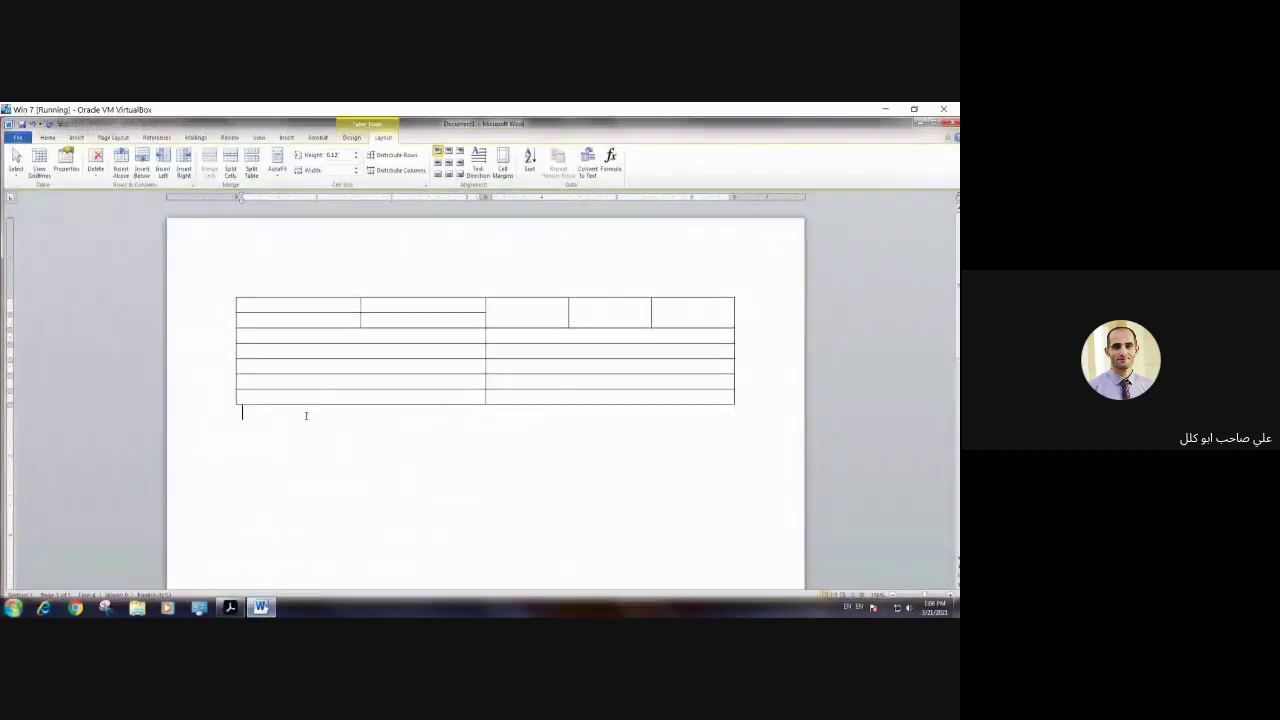
click(281, 361)
click(268, 350)
click(257, 335)
click(242, 381)
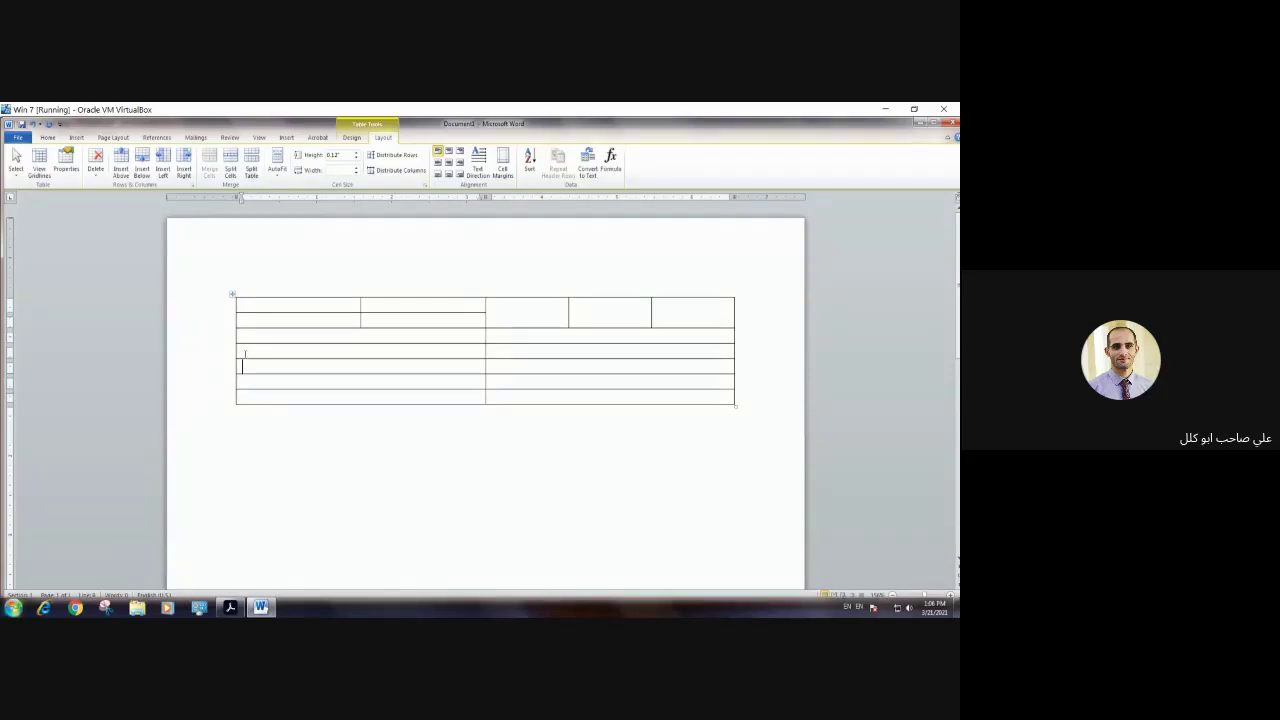
click(251, 312)
click(250, 321)
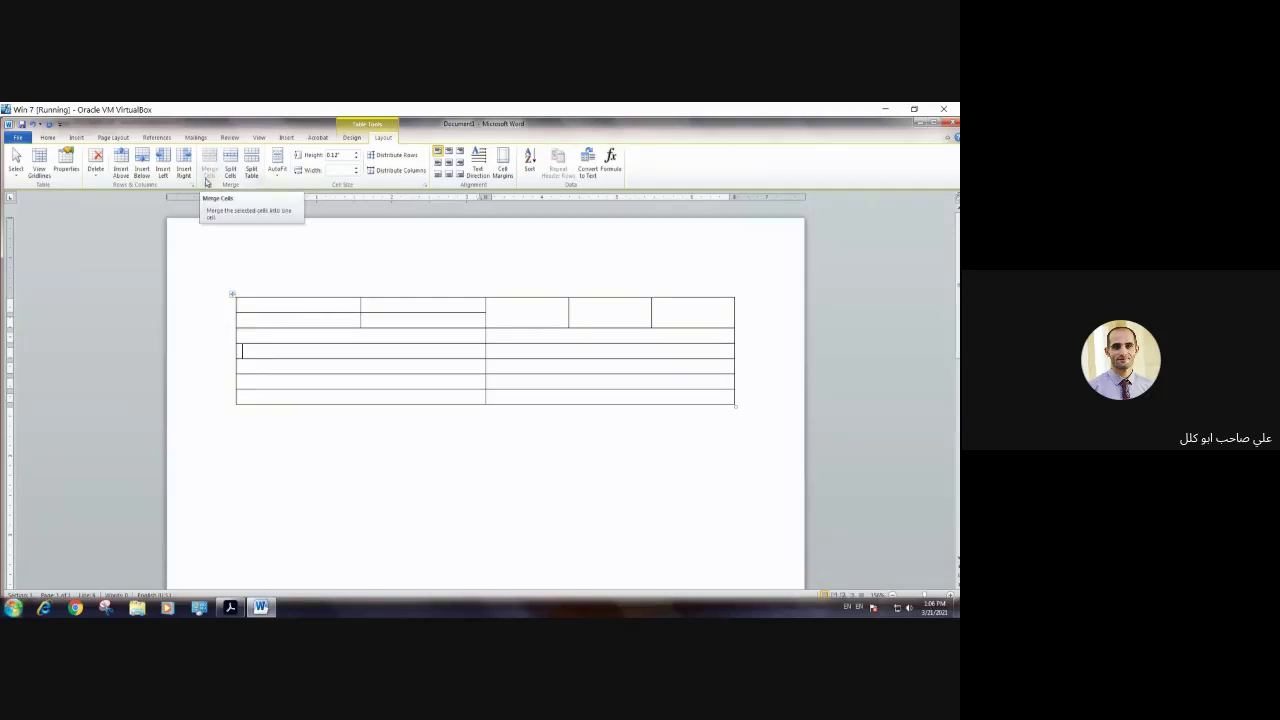
click(242, 320)
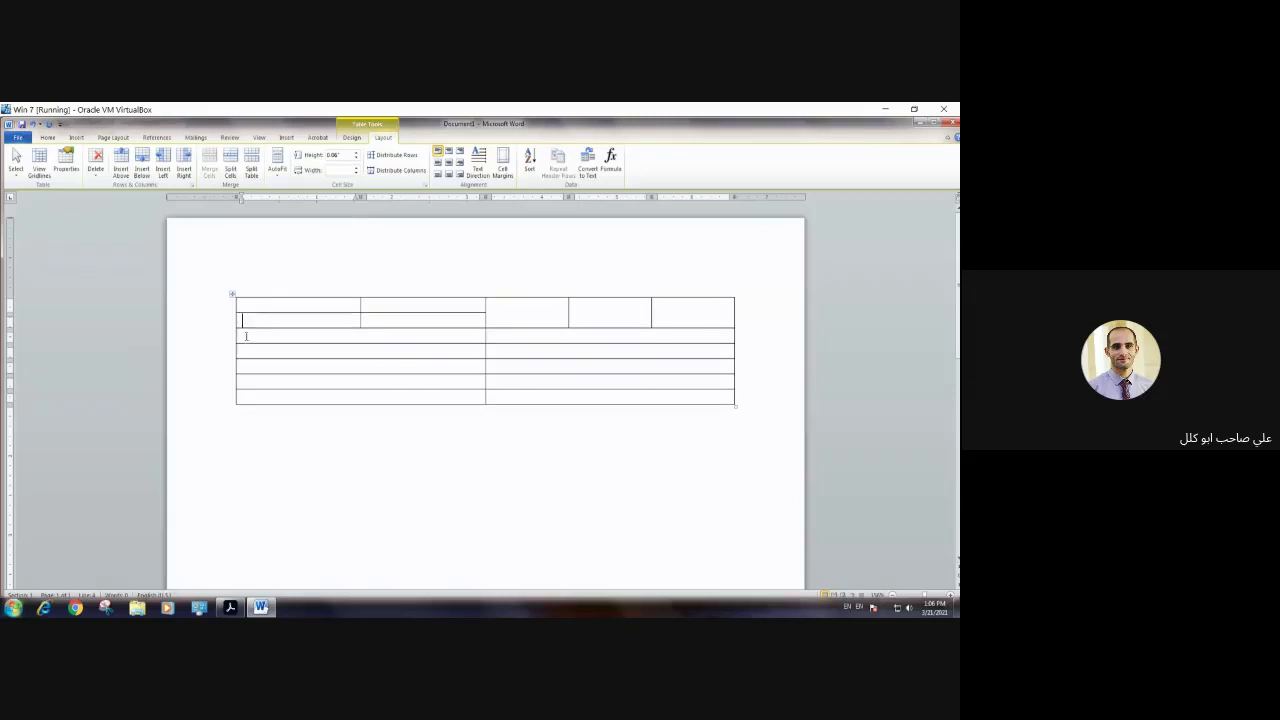
click(246, 351)
Merge the two stacked top-left cells into one.
drag(337, 311, 300, 321)
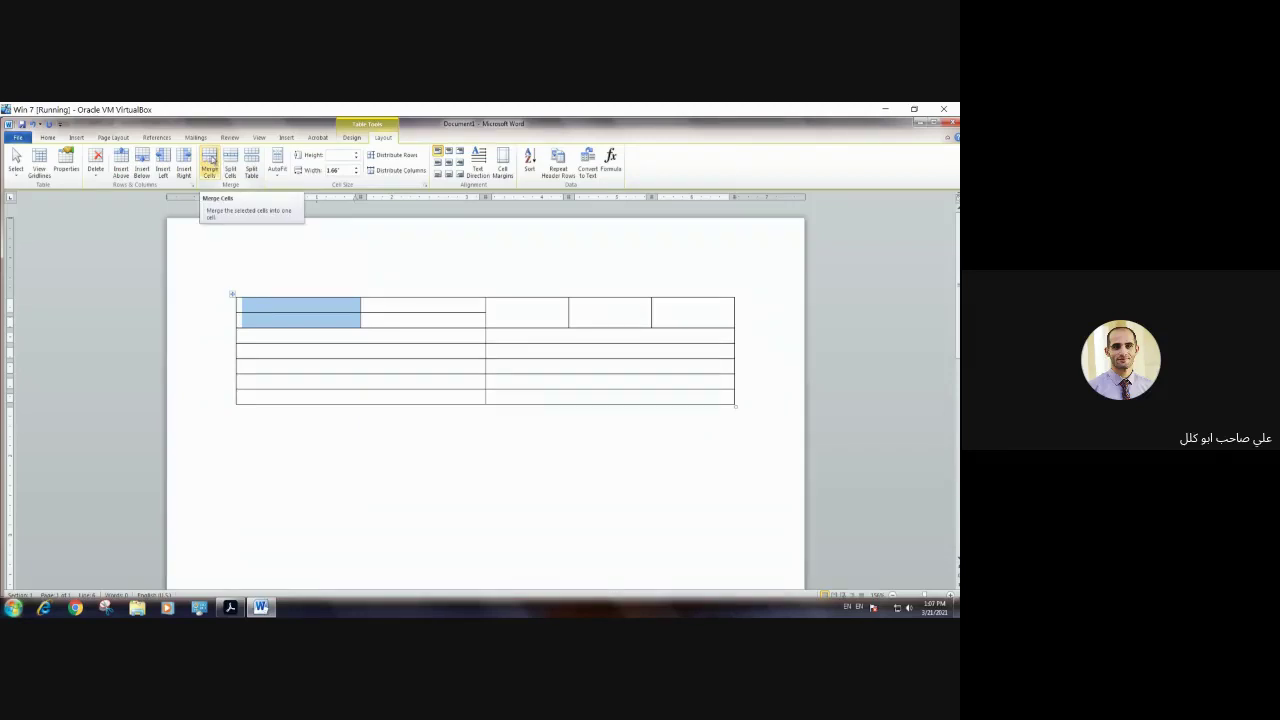
click(209, 158)
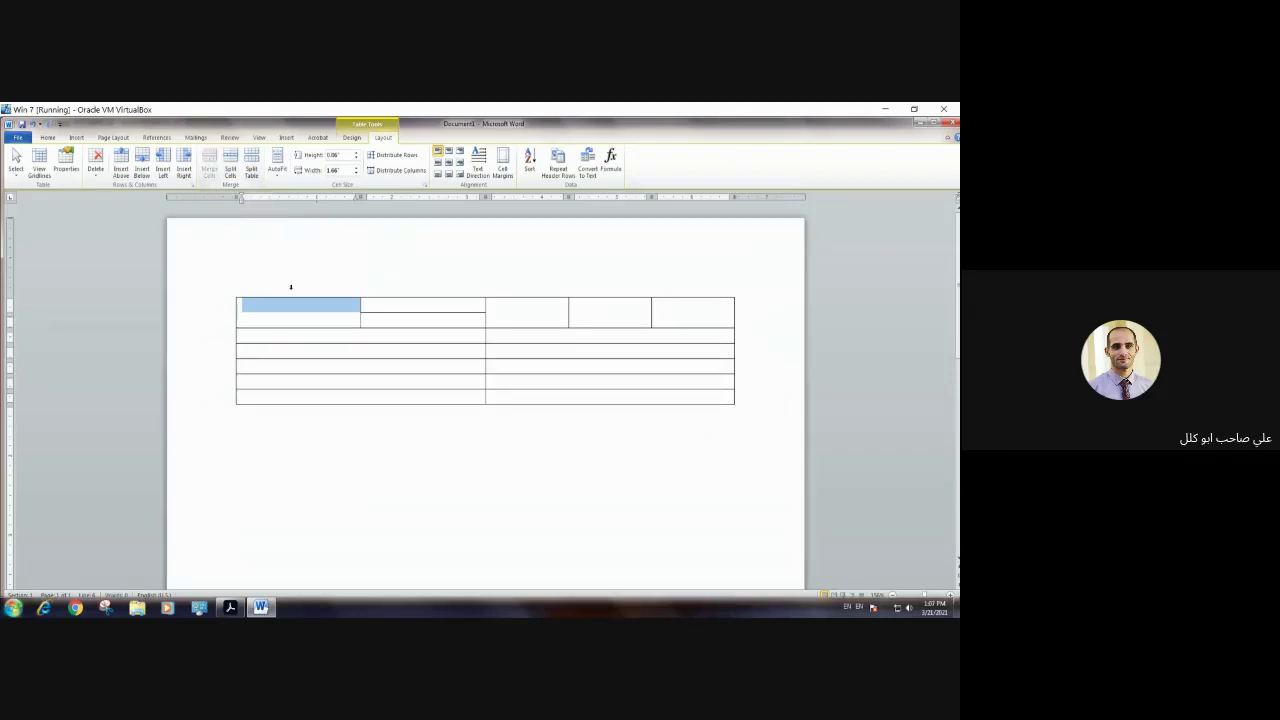
click(290, 320)
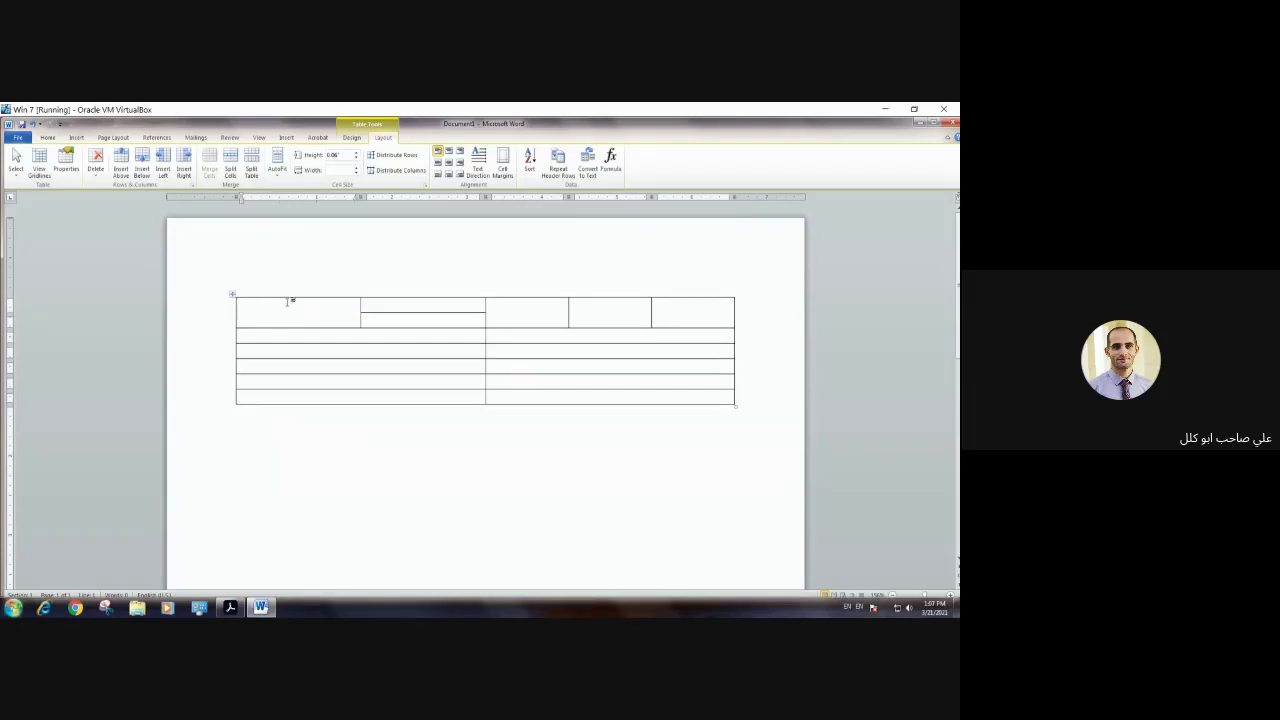
Select the left column down to the bottom row and merge it into one cell.
drag(373, 314, 327, 396)
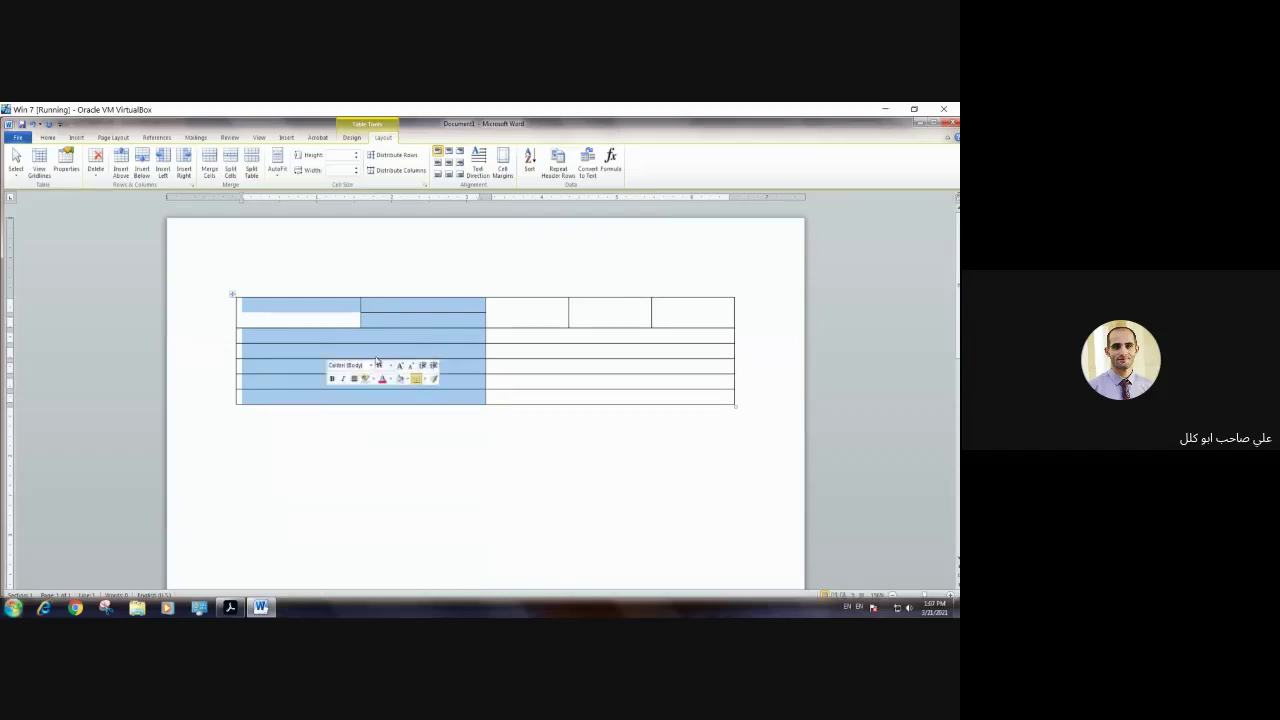
click(324, 305)
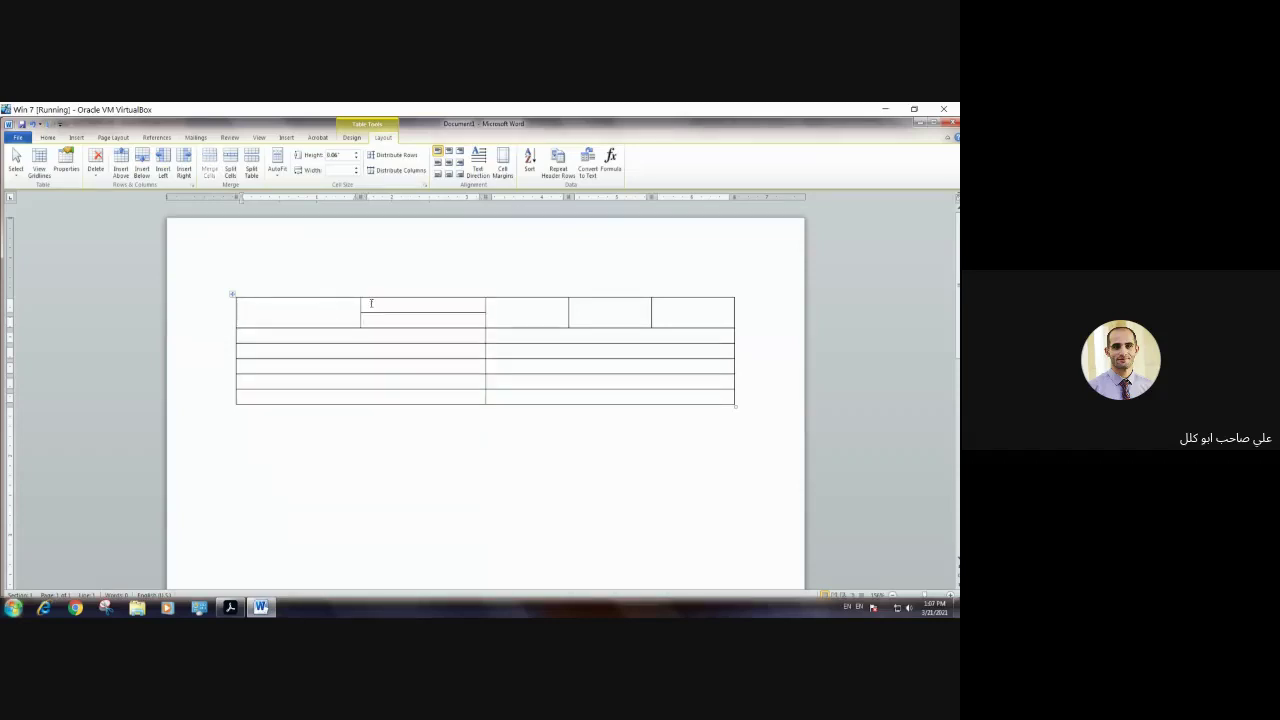
click(370, 303)
mouse_move(364, 305)
mouse_down()
mouse_move(346, 398)
mouse_move(349, 322)
mouse_move(500, 338)
mouse_move(590, 380)
mouse_up()
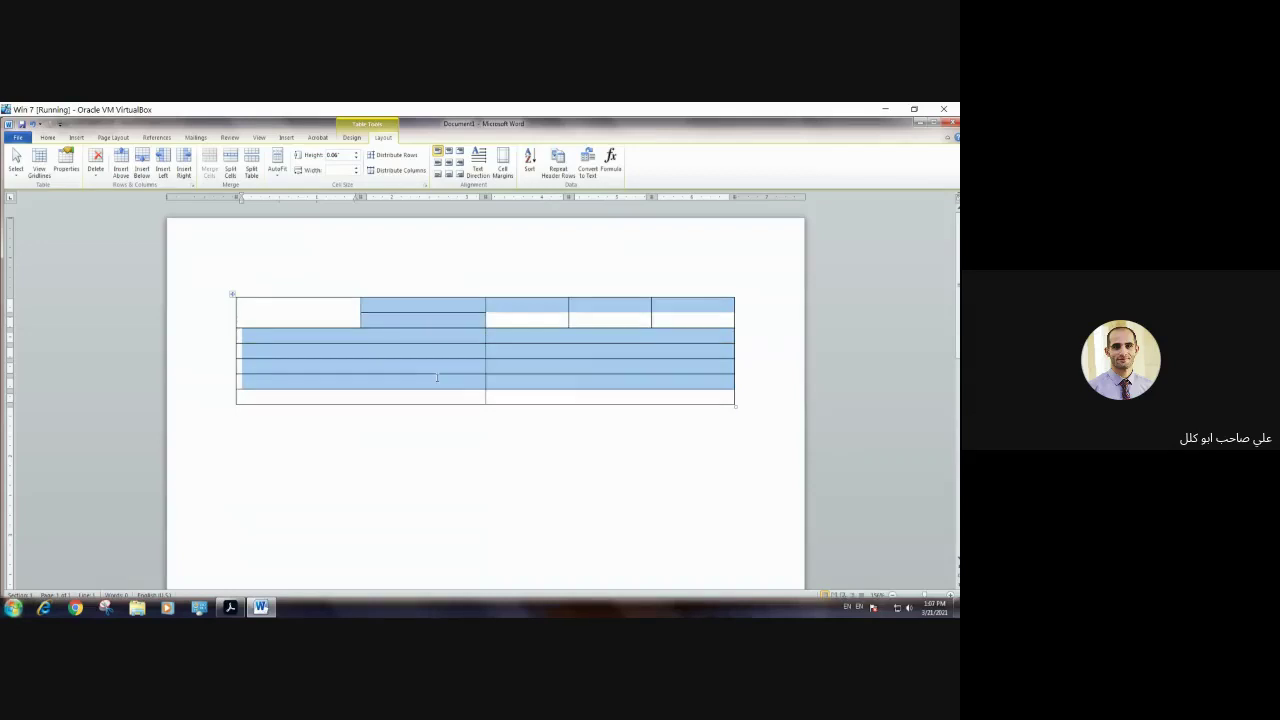
mouse_move(437, 377)
mouse_down()
mouse_move(349, 311)
mouse_move(311, 396)
mouse_up()
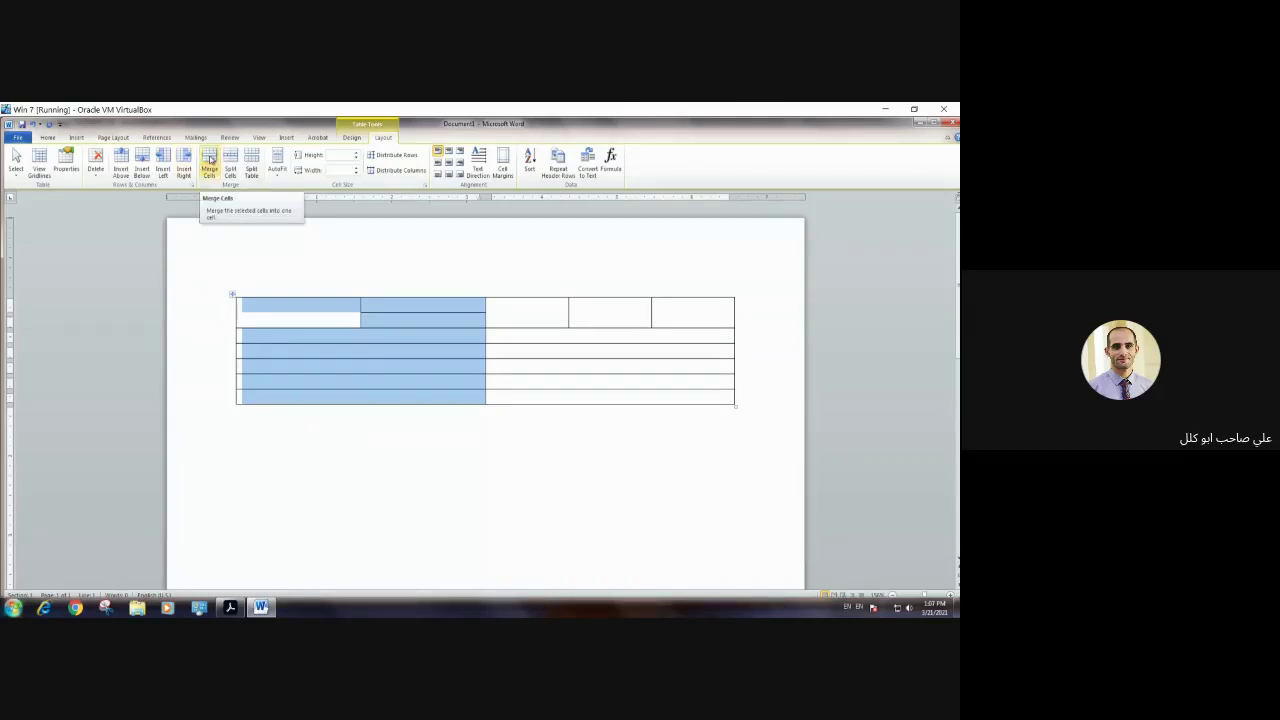
click(210, 160)
click(352, 347)
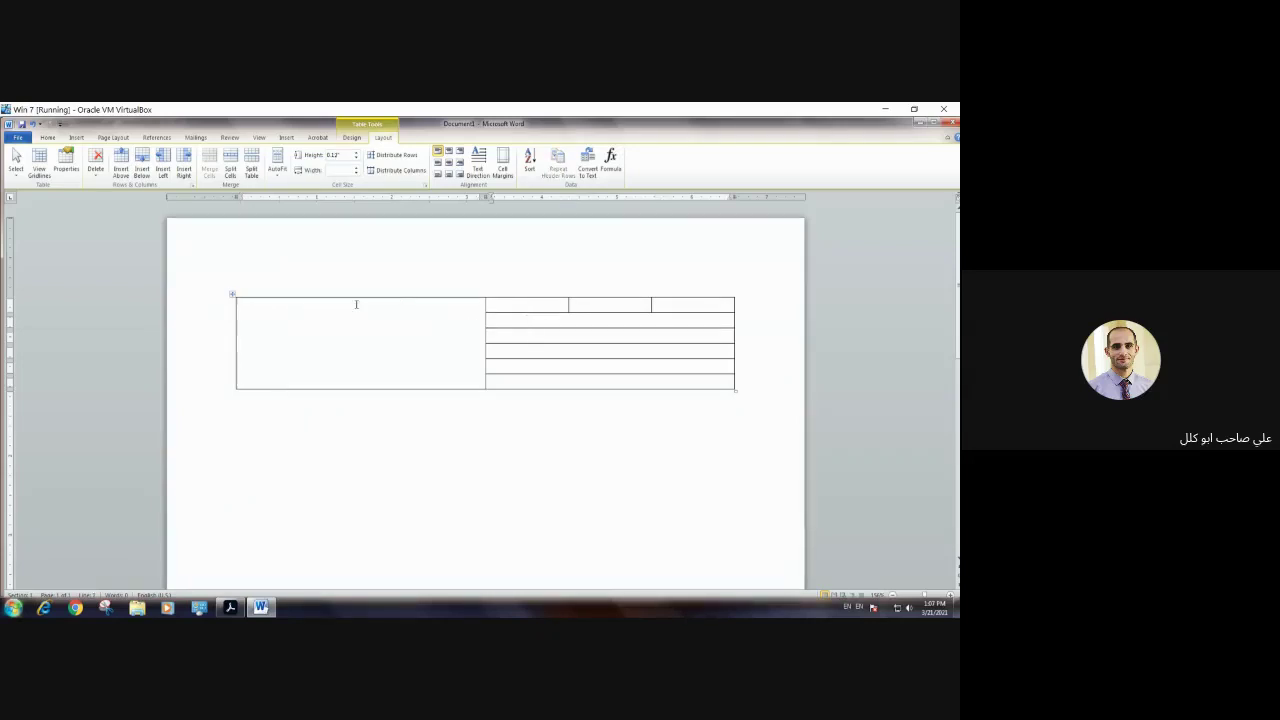
click(230, 168)
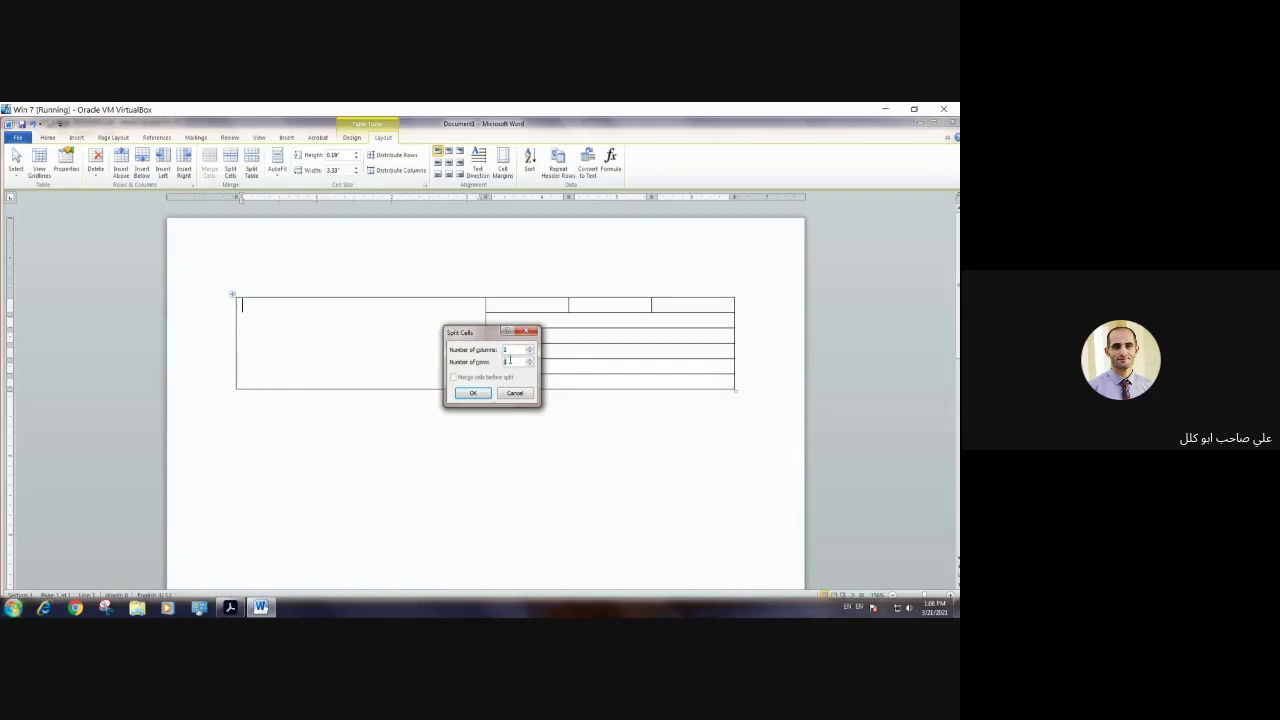
key(shift+Tab)
click(473, 392)
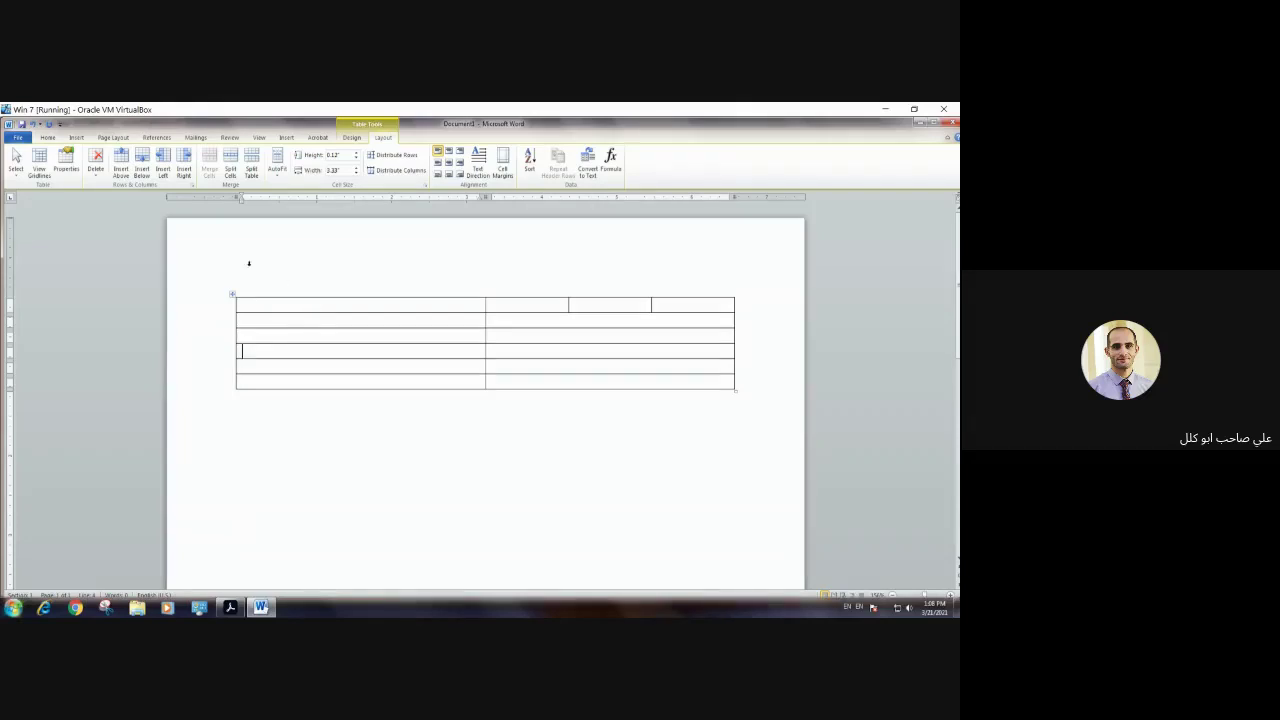
mouse_move(248, 305)
mouse_down()
mouse_move(374, 350)
mouse_move(374, 382)
mouse_up()
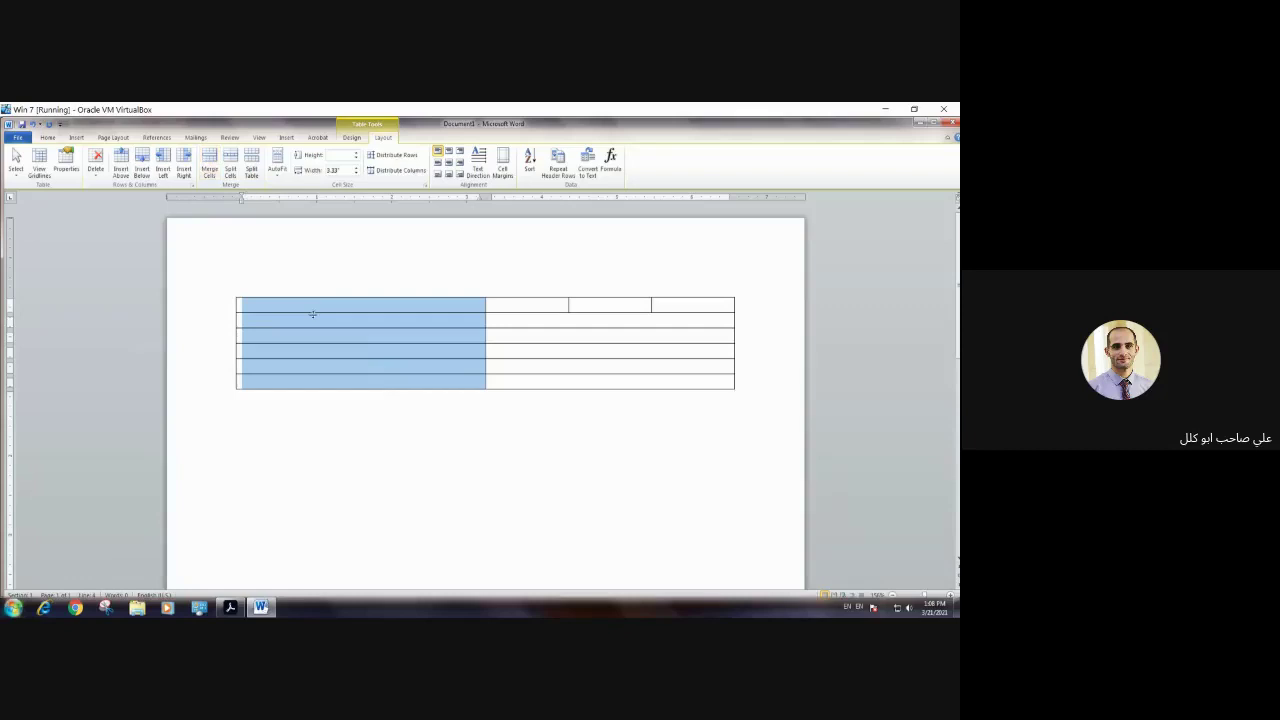
drag(313, 314, 312, 383)
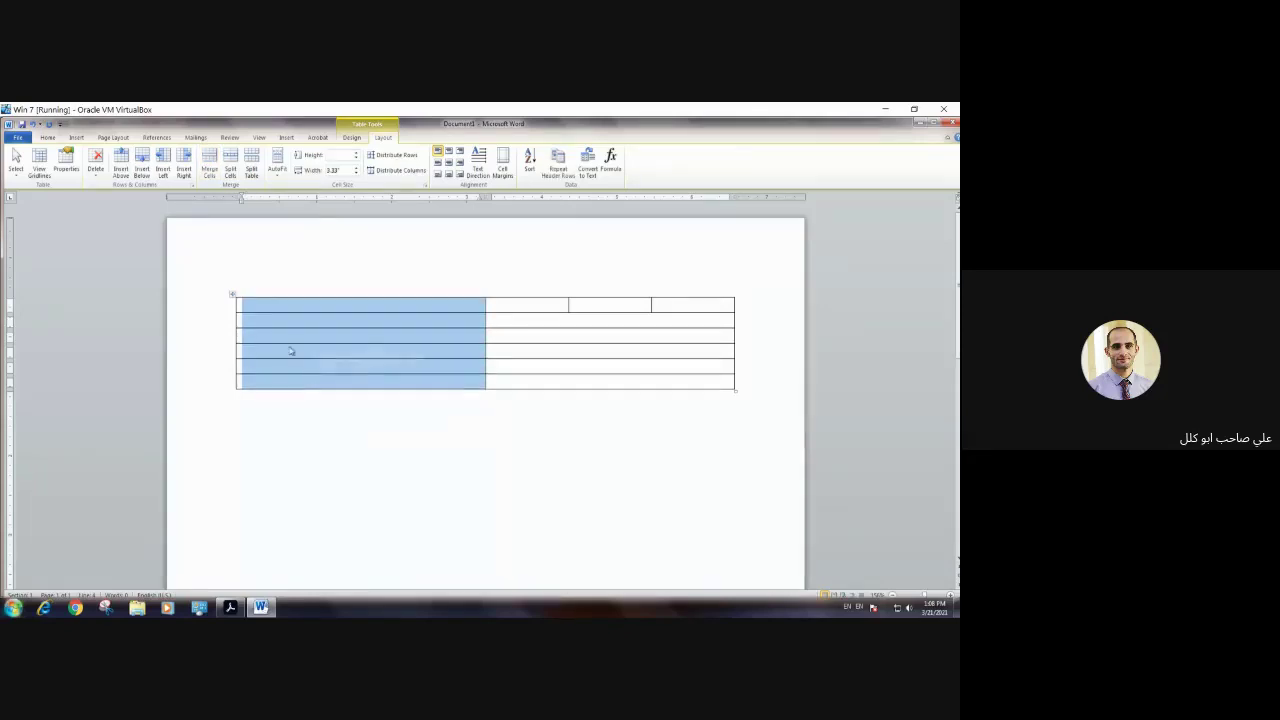
click(210, 162)
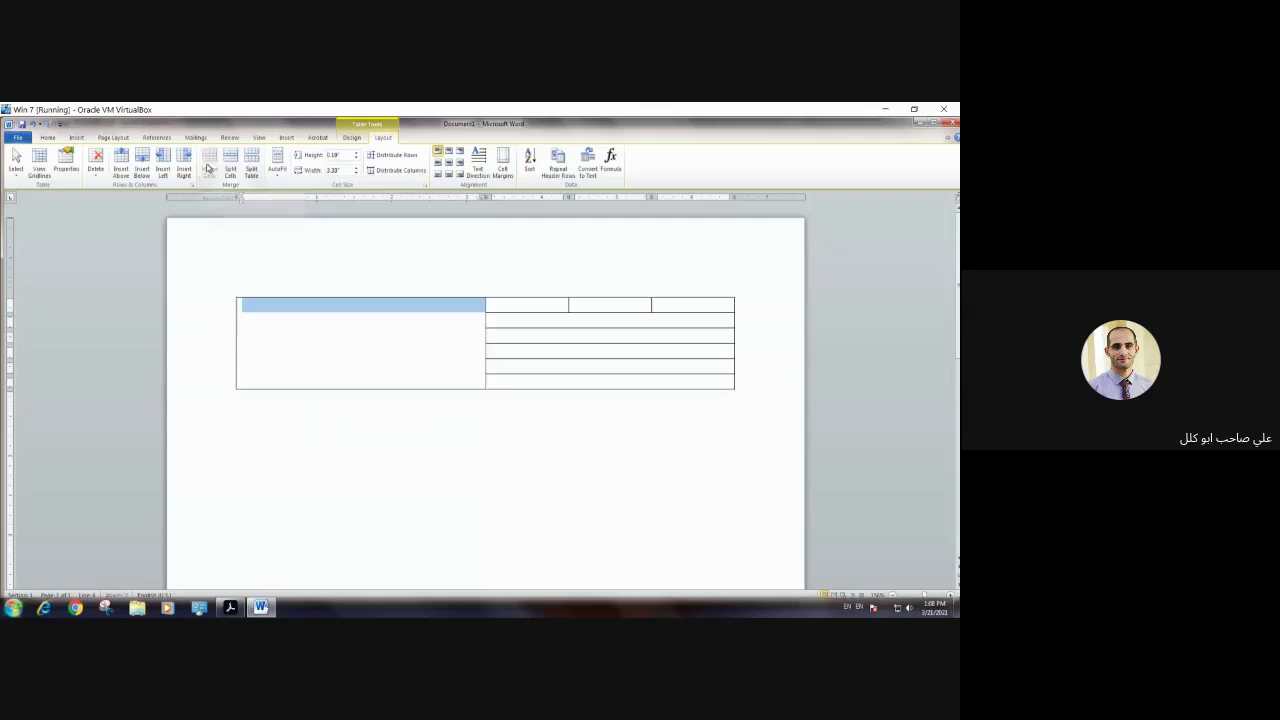
click(352, 344)
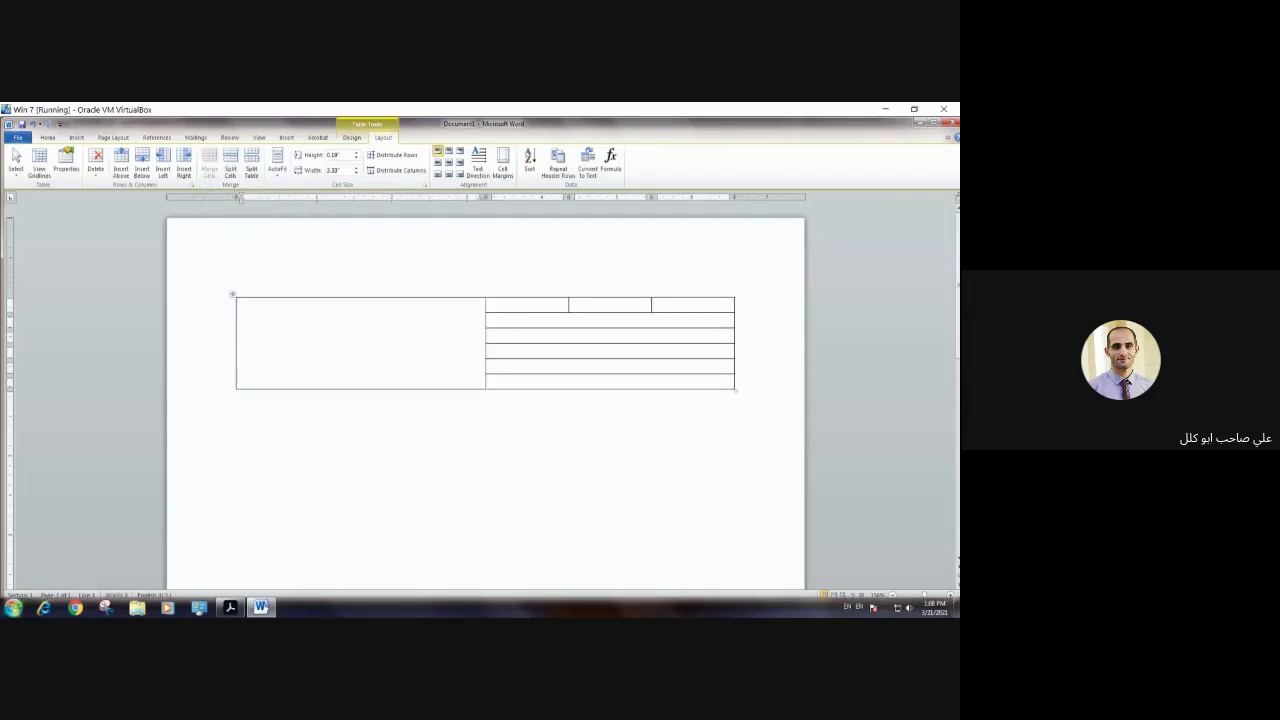
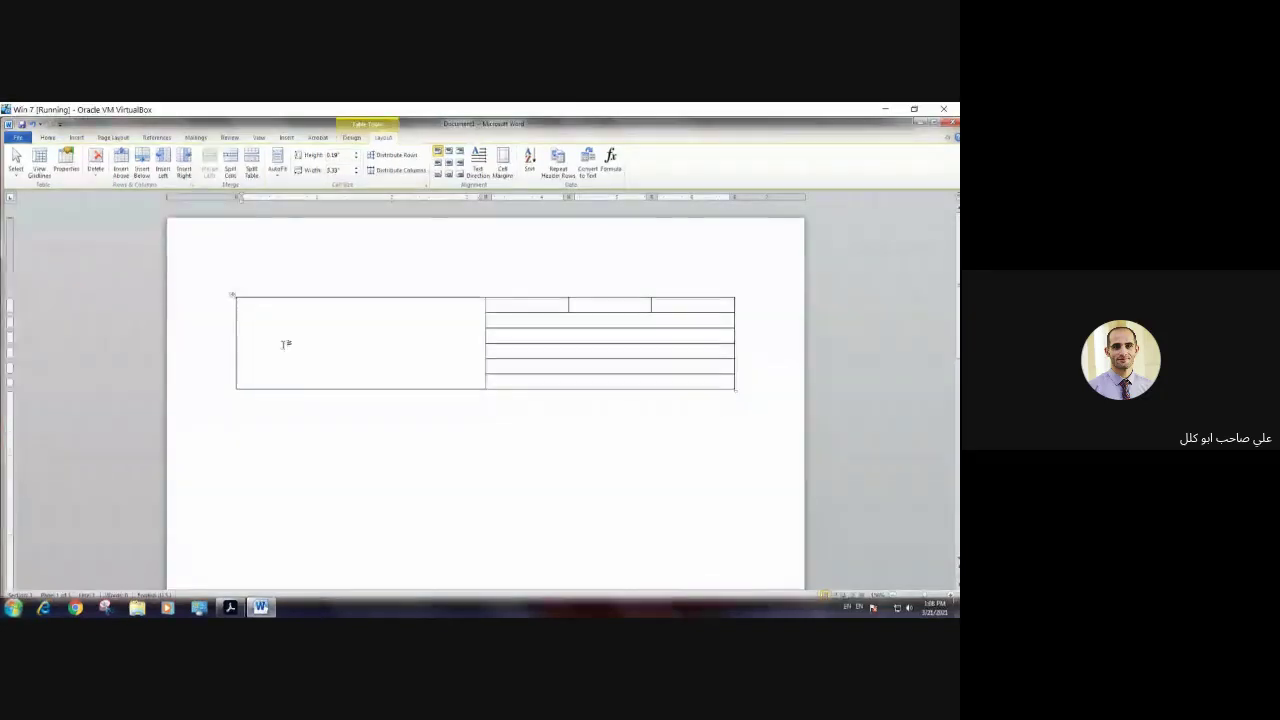
Place the insertion point in the second row of the table's right column.
click(523, 321)
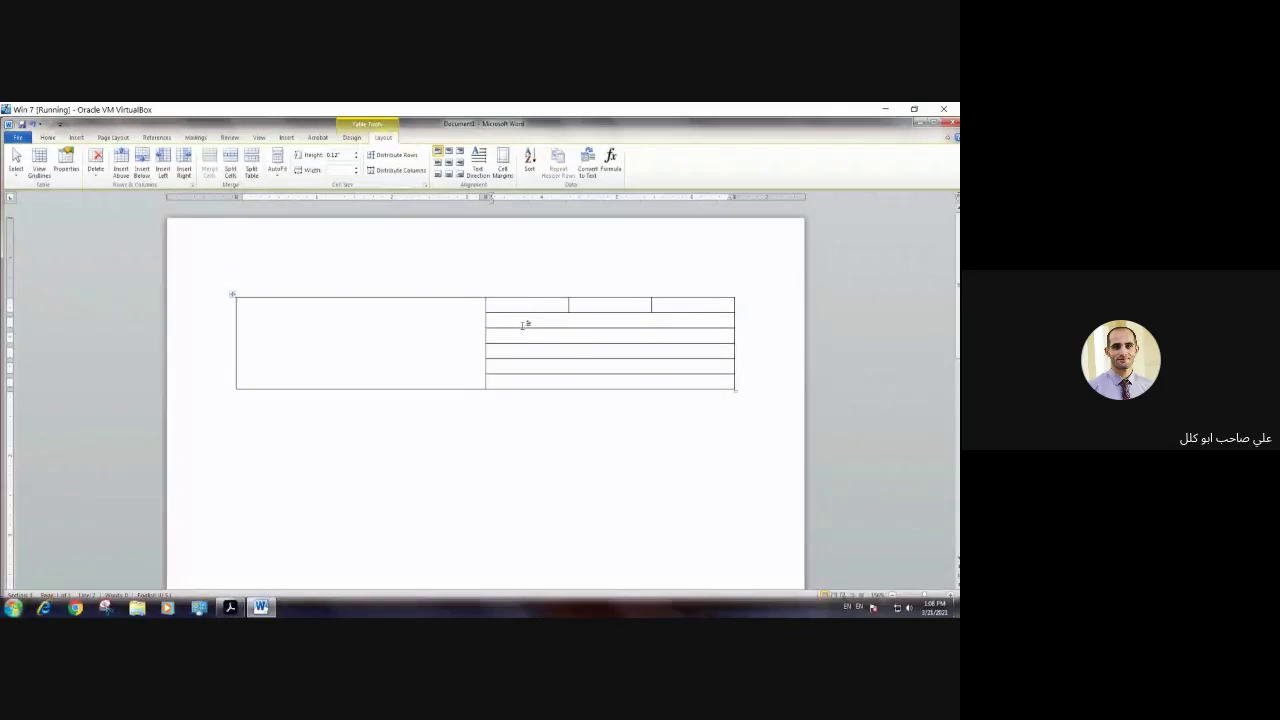
In the PDF handout, scroll up and highlight the Splitting Cells heading.
click(230, 607)
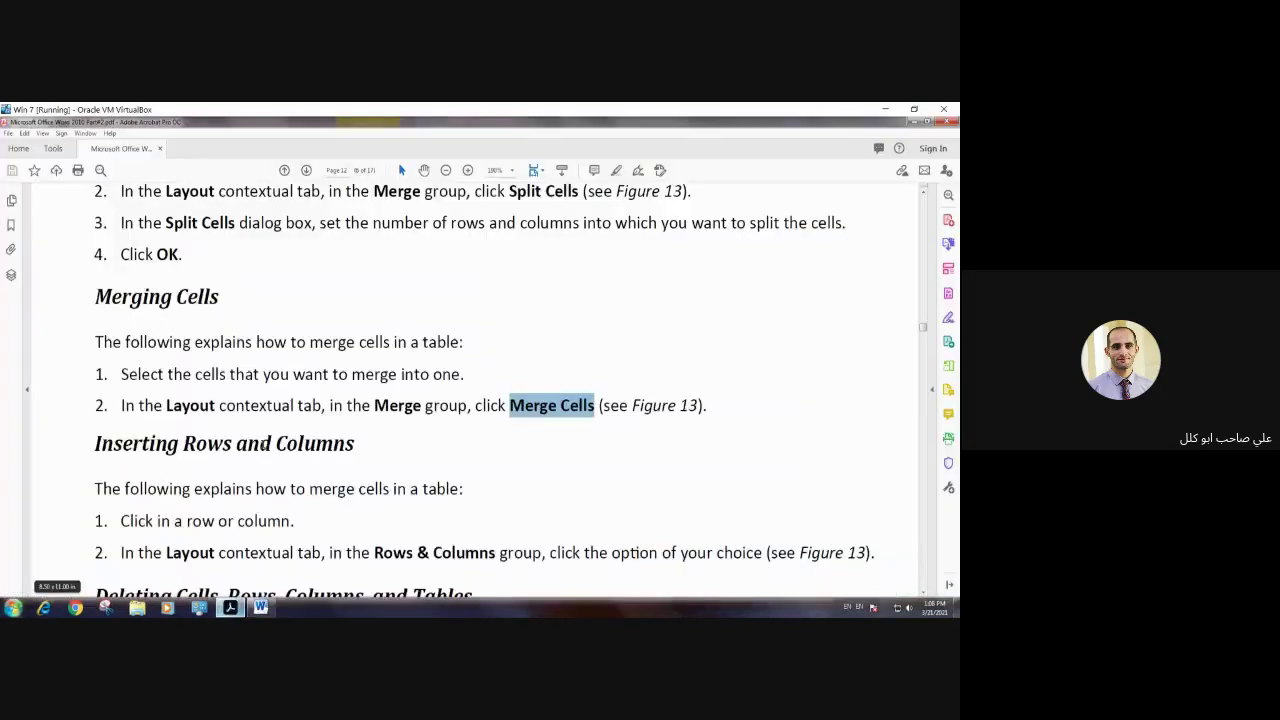
scroll(262, 446, up, 1)
click(236, 393)
scroll(122, 372, up, 2)
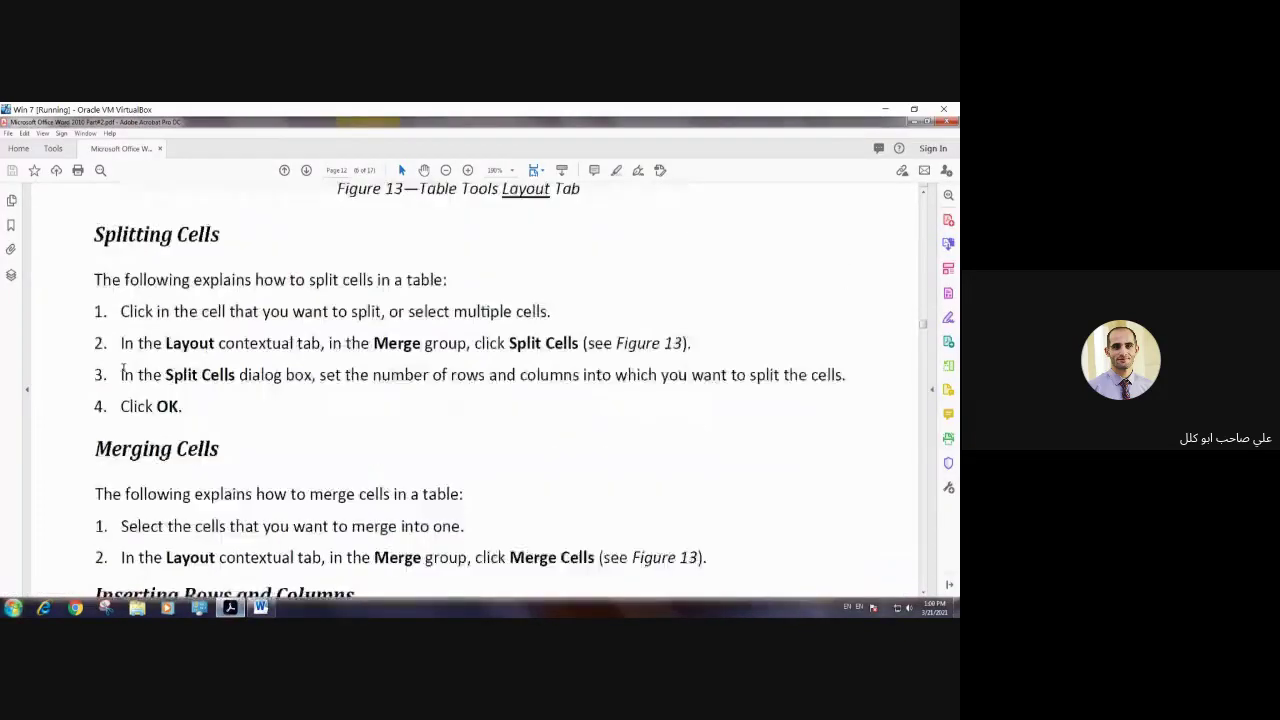
scroll(122, 372, up, 1)
drag(157, 305, 237, 254)
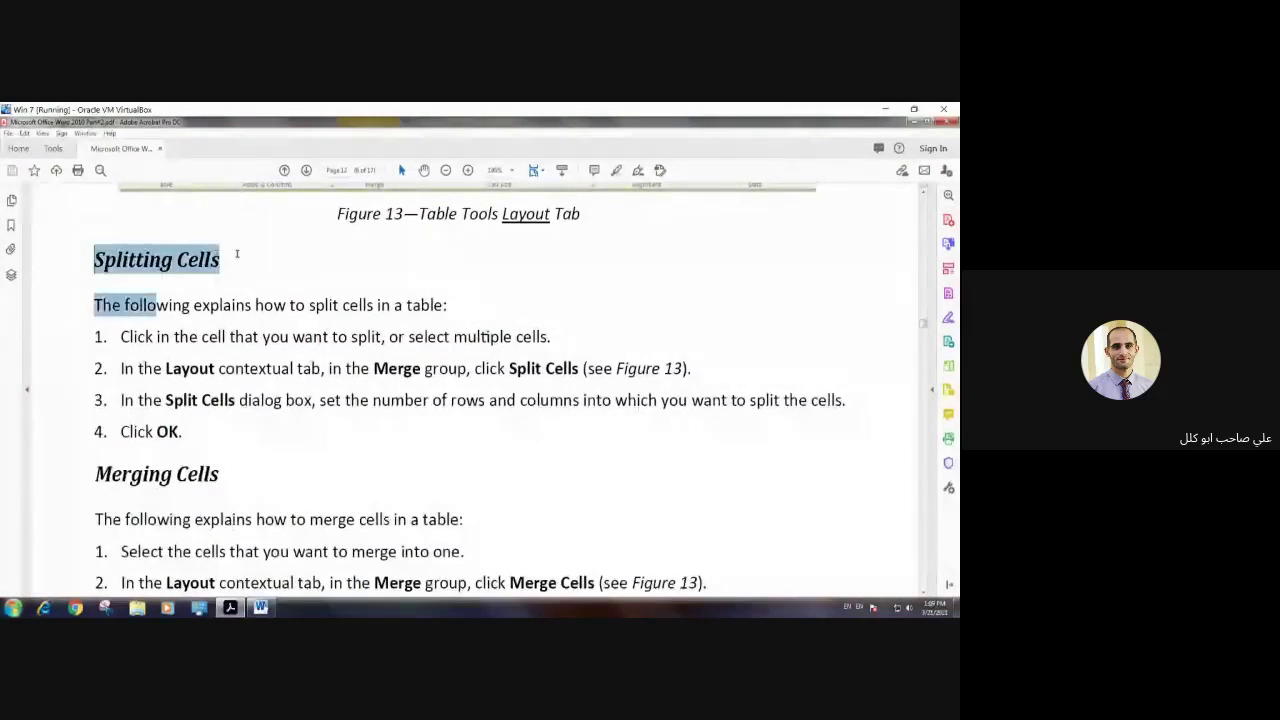
click(237, 254)
double_click(222, 262)
click(96, 262)
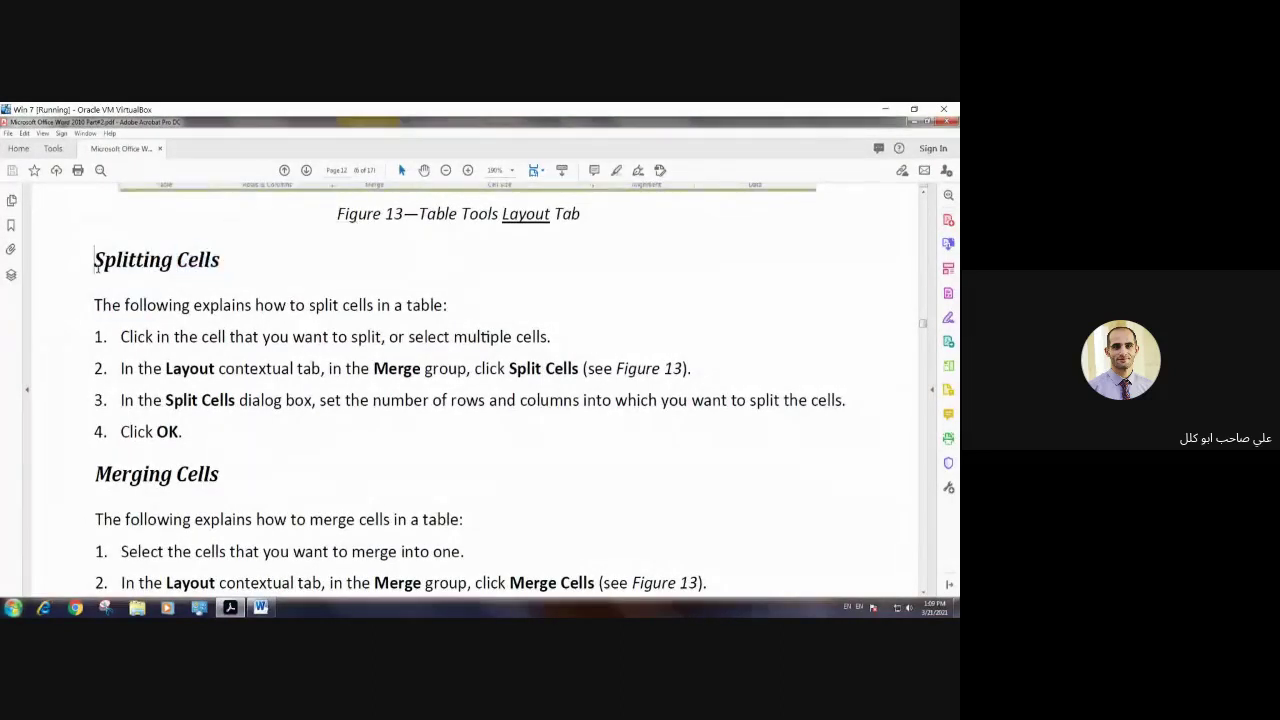
drag(96, 263, 220, 262)
Scroll down to the Merging Cells section and highlight its heading.
scroll(244, 329, down, 2)
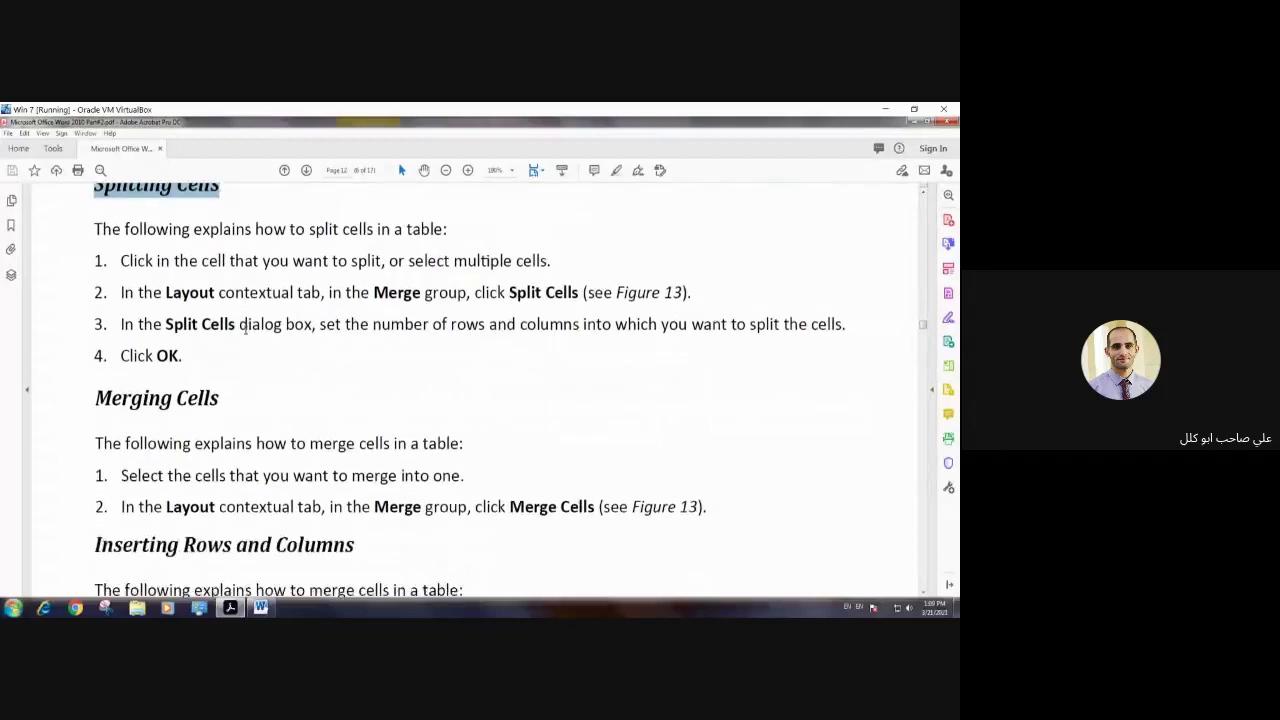
scroll(244, 329, down, 1)
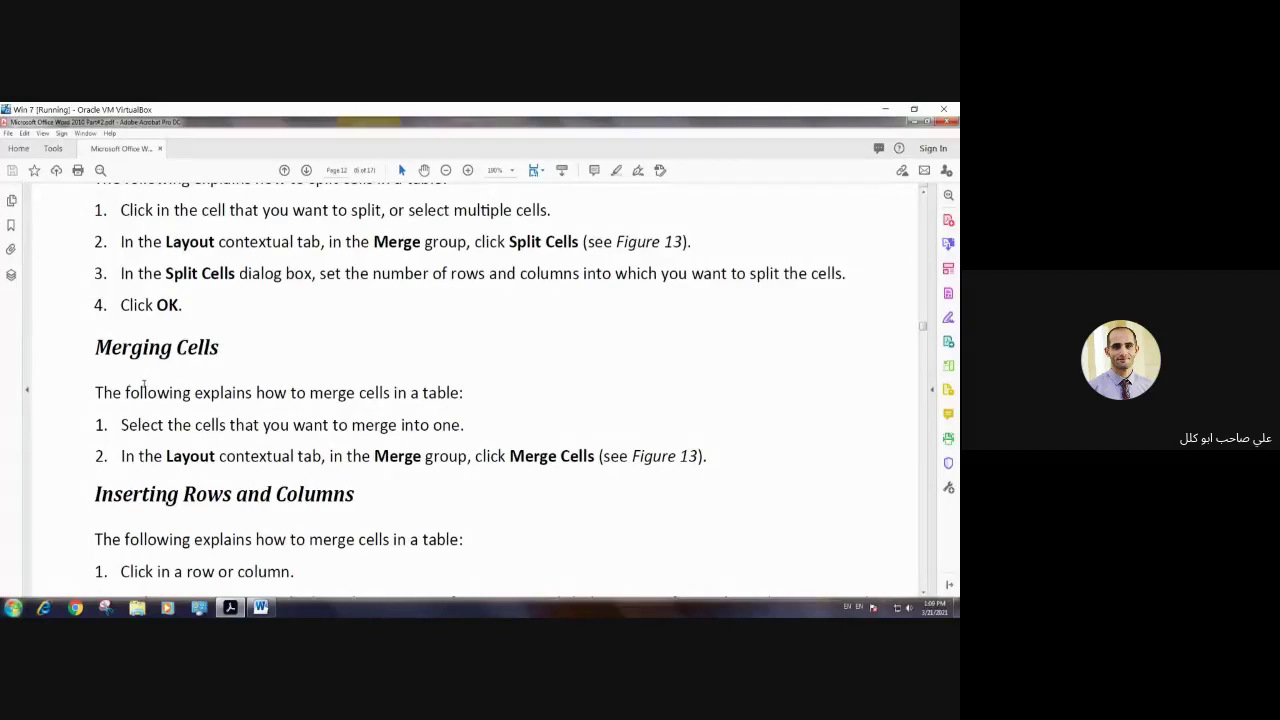
scroll(163, 328, up, 2)
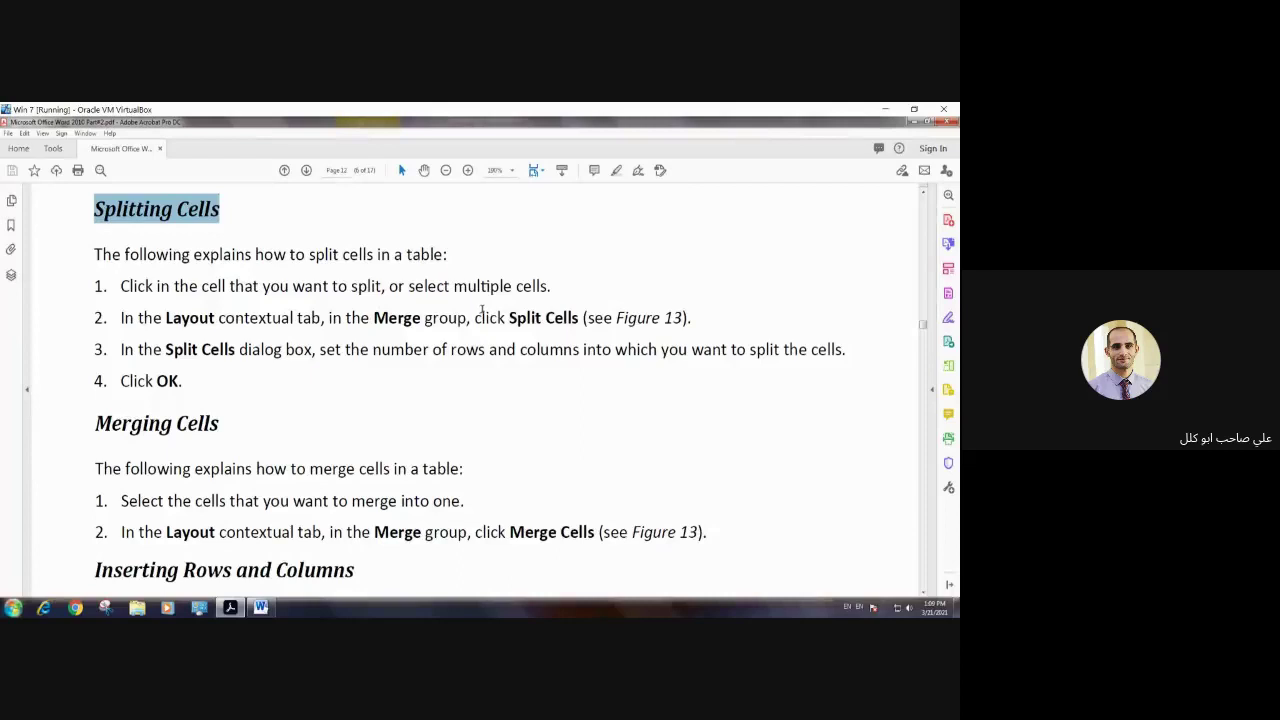
scroll(187, 340, down, 2)
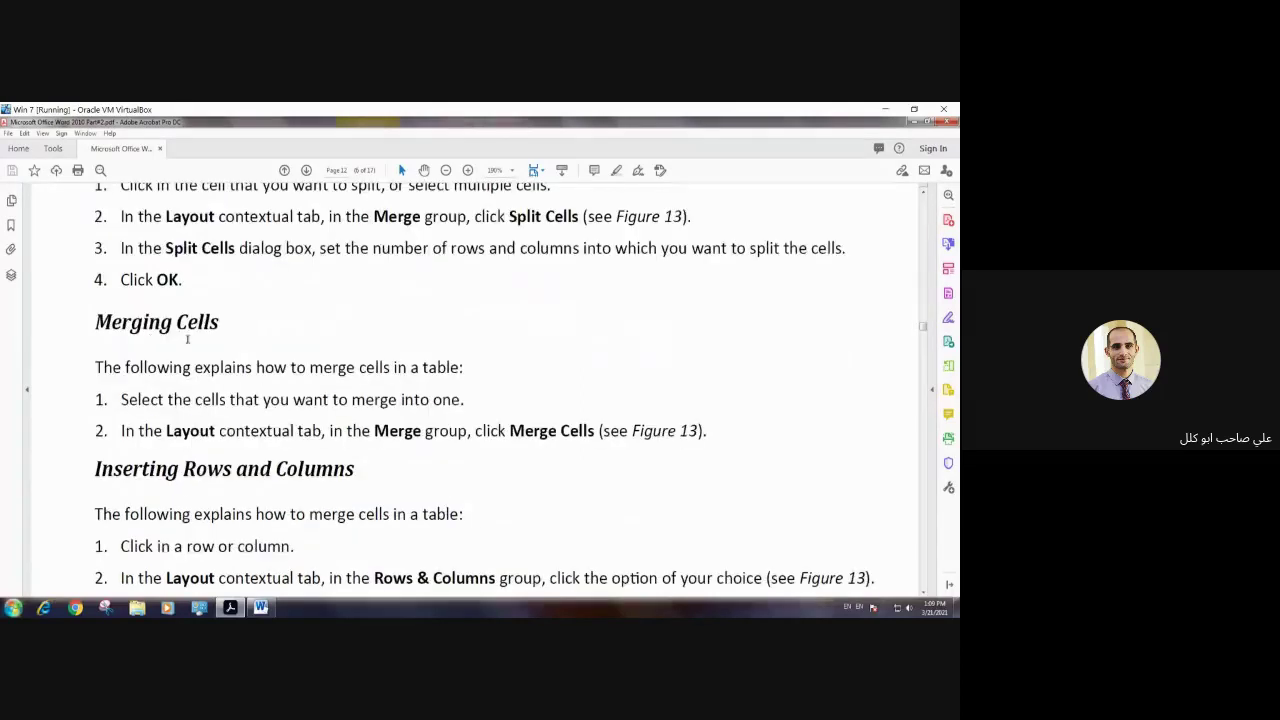
drag(95, 322, 222, 322)
click(157, 367)
Highlight the two Merging Cells steps and the Merge Cells command name, then return to Word.
drag(120, 399, 468, 406)
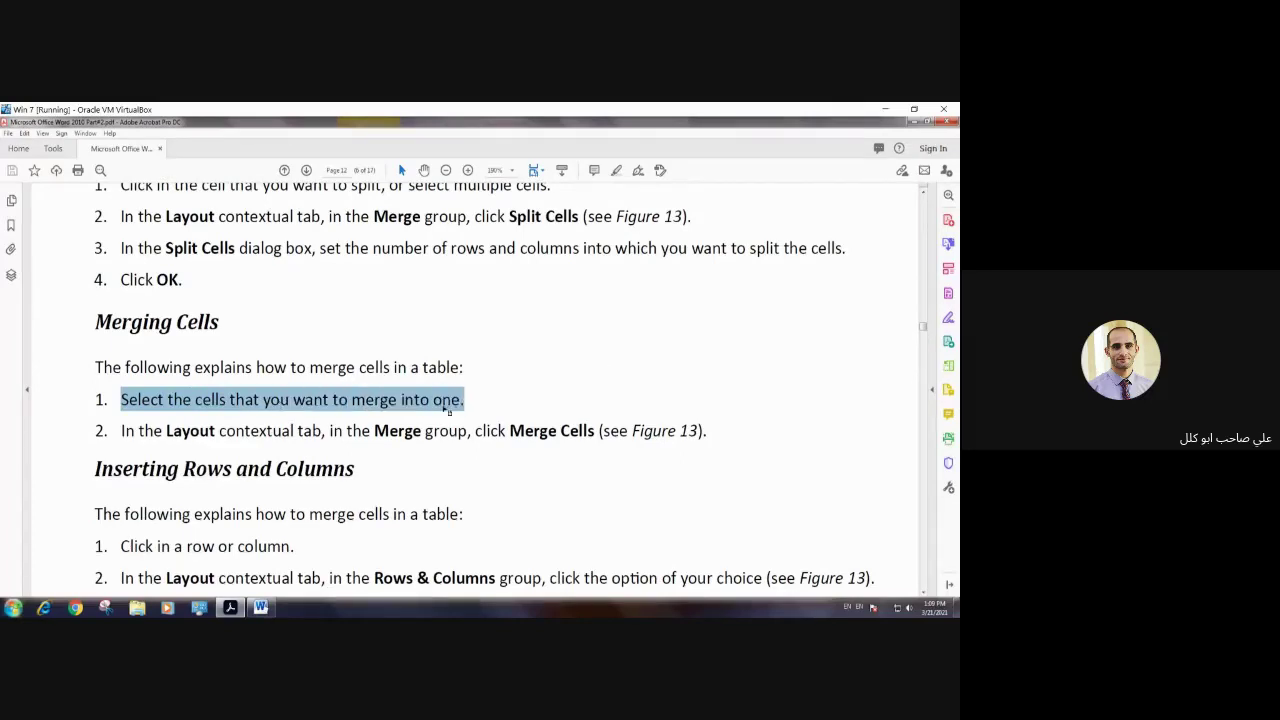
click(366, 400)
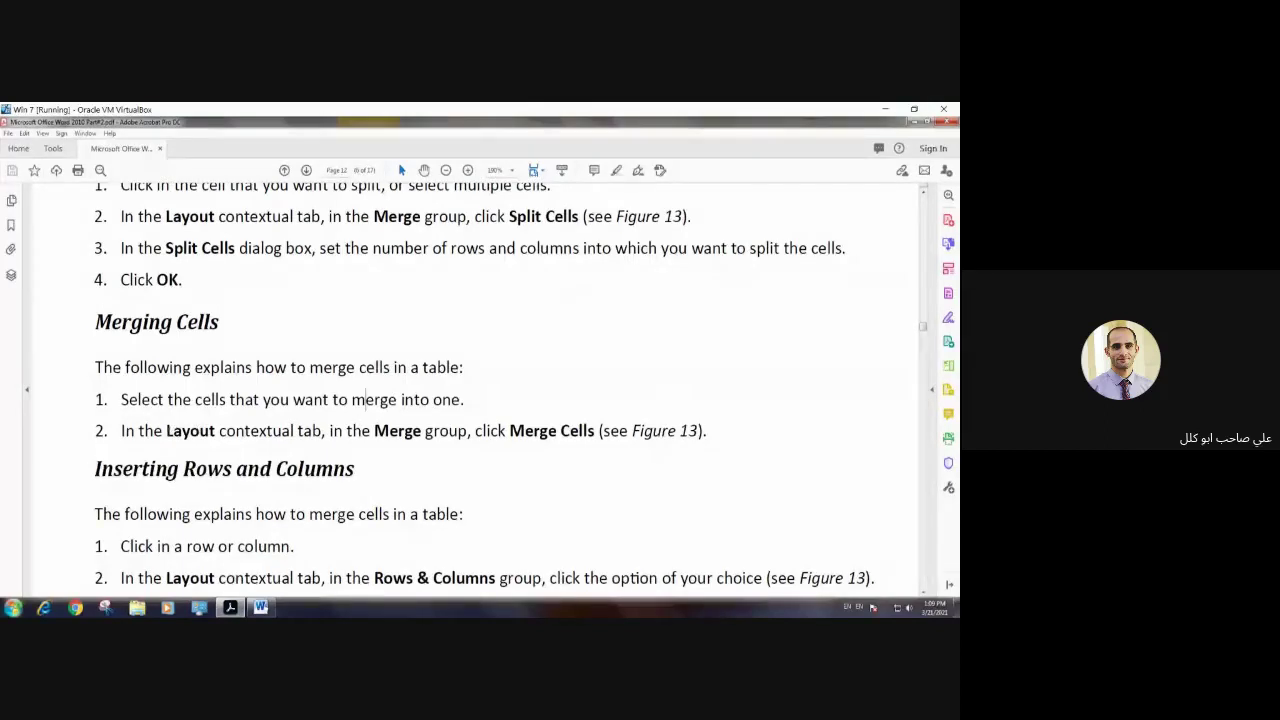
drag(166, 431, 594, 431)
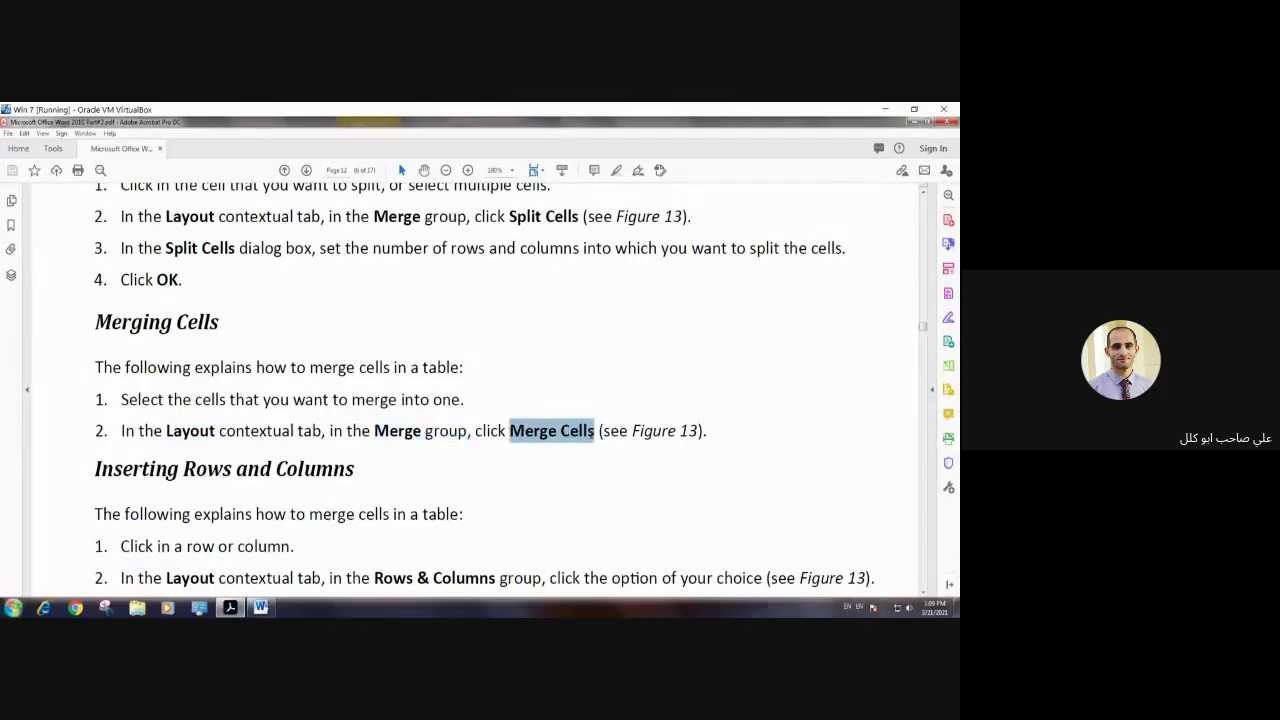
click(510, 431)
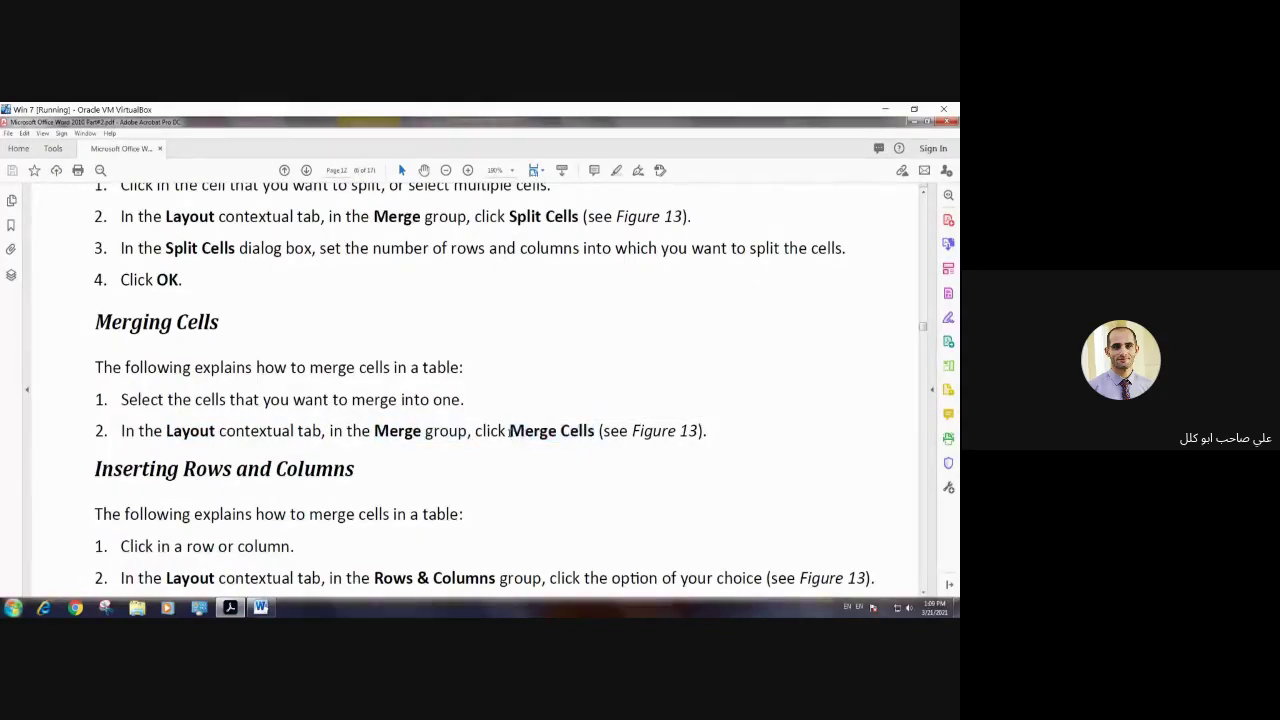
drag(510, 431, 594, 431)
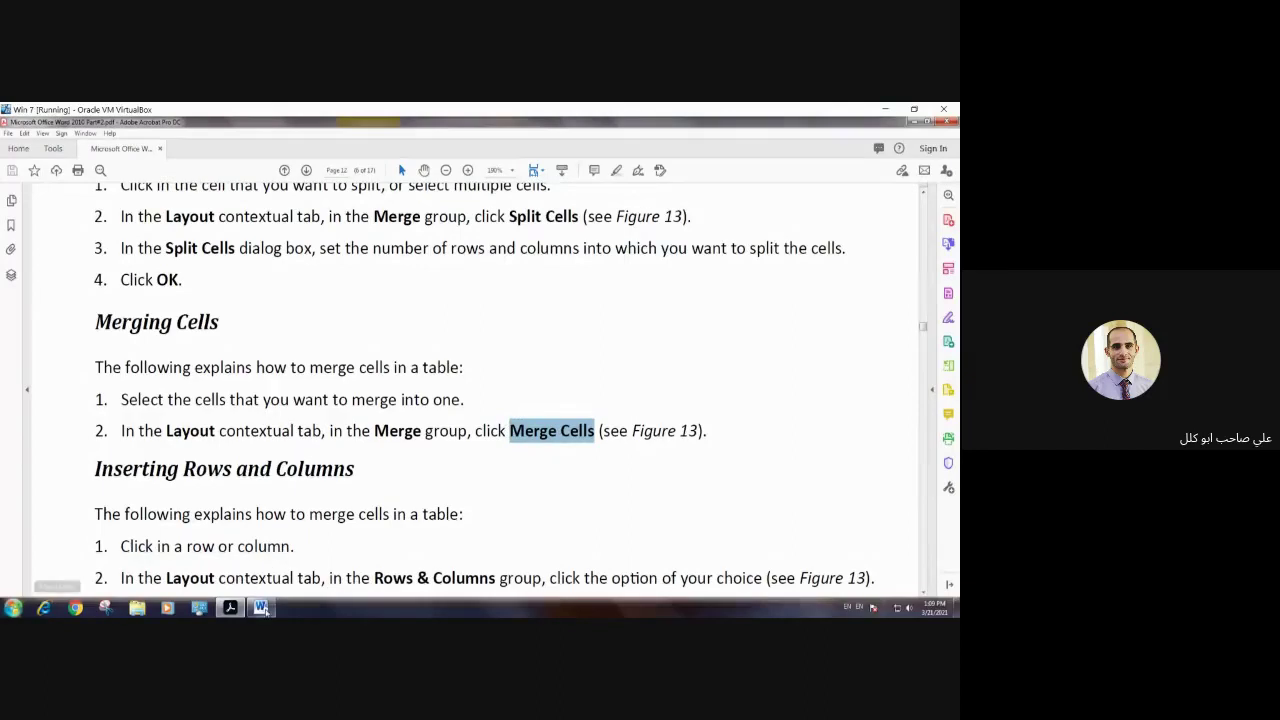
click(262, 608)
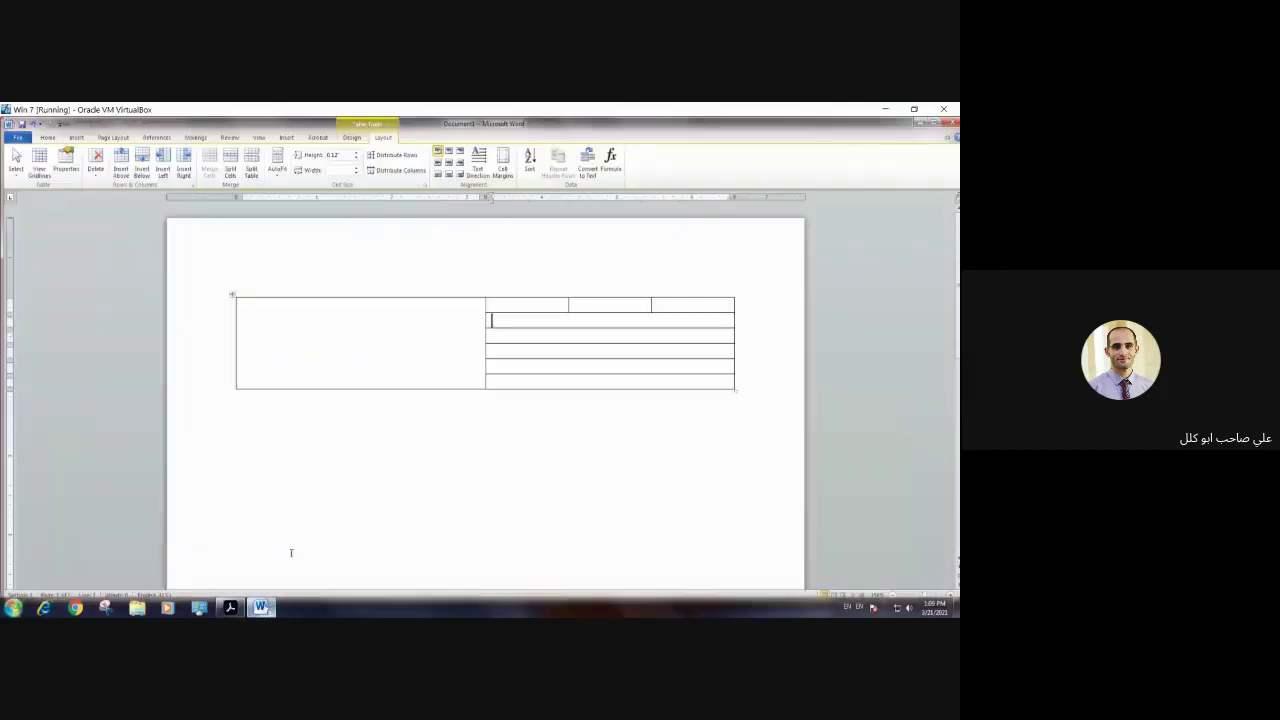
Select the three top-row cells on the table's right side and apply Merge Cells.
click(506, 334)
click(510, 320)
drag(677, 306, 520, 306)
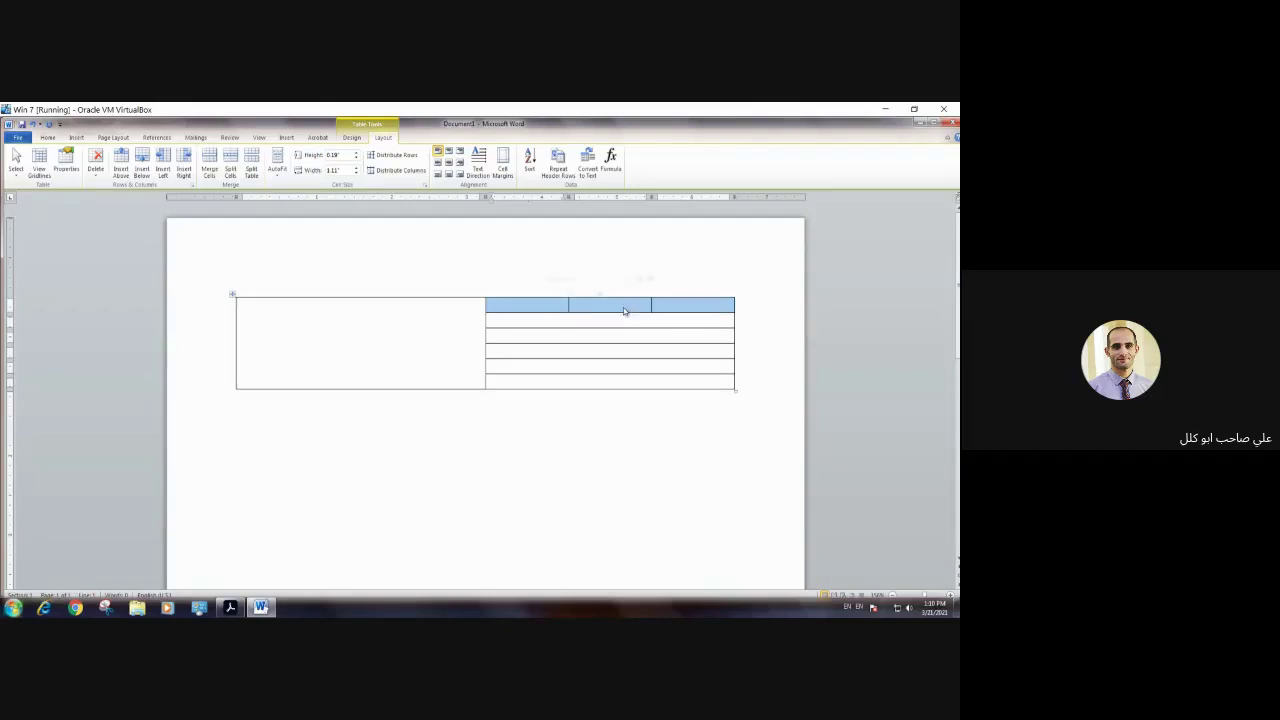
mouse_move(609, 305)
click(666, 309)
mouse_move(671, 307)
mouse_down()
mouse_move(545, 307)
mouse_move(682, 307)
mouse_up()
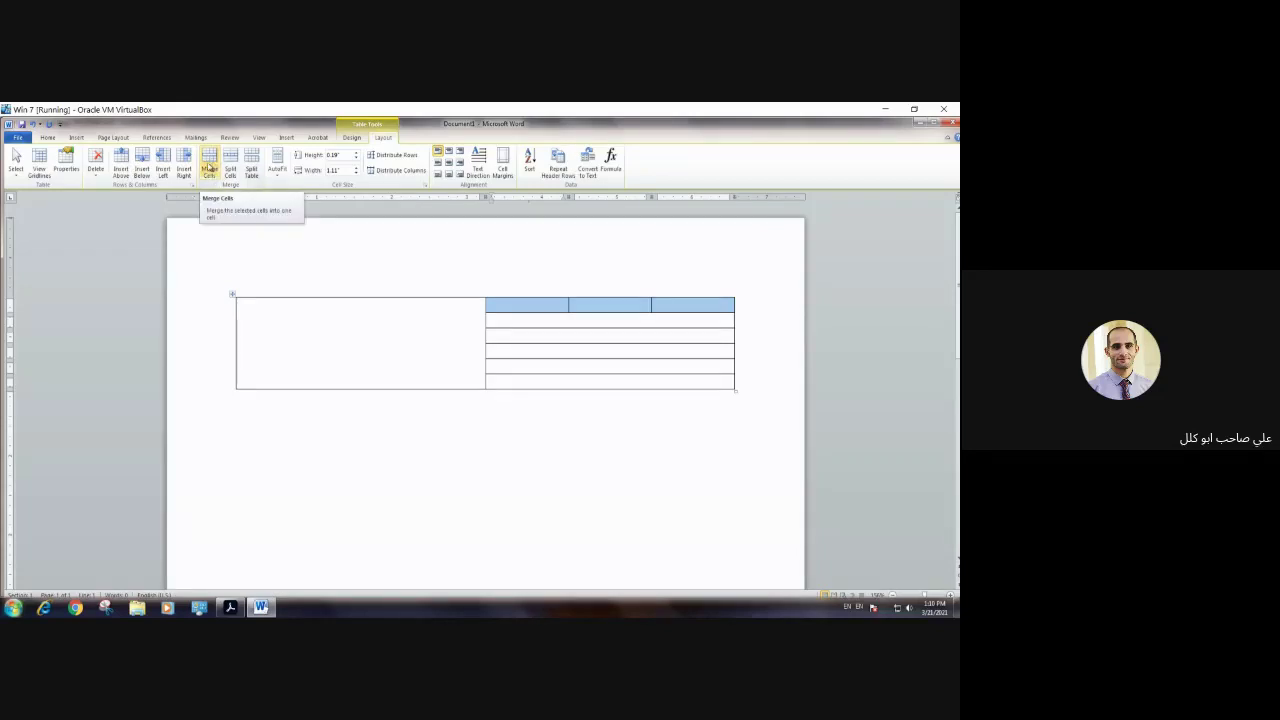
click(209, 165)
click(545, 307)
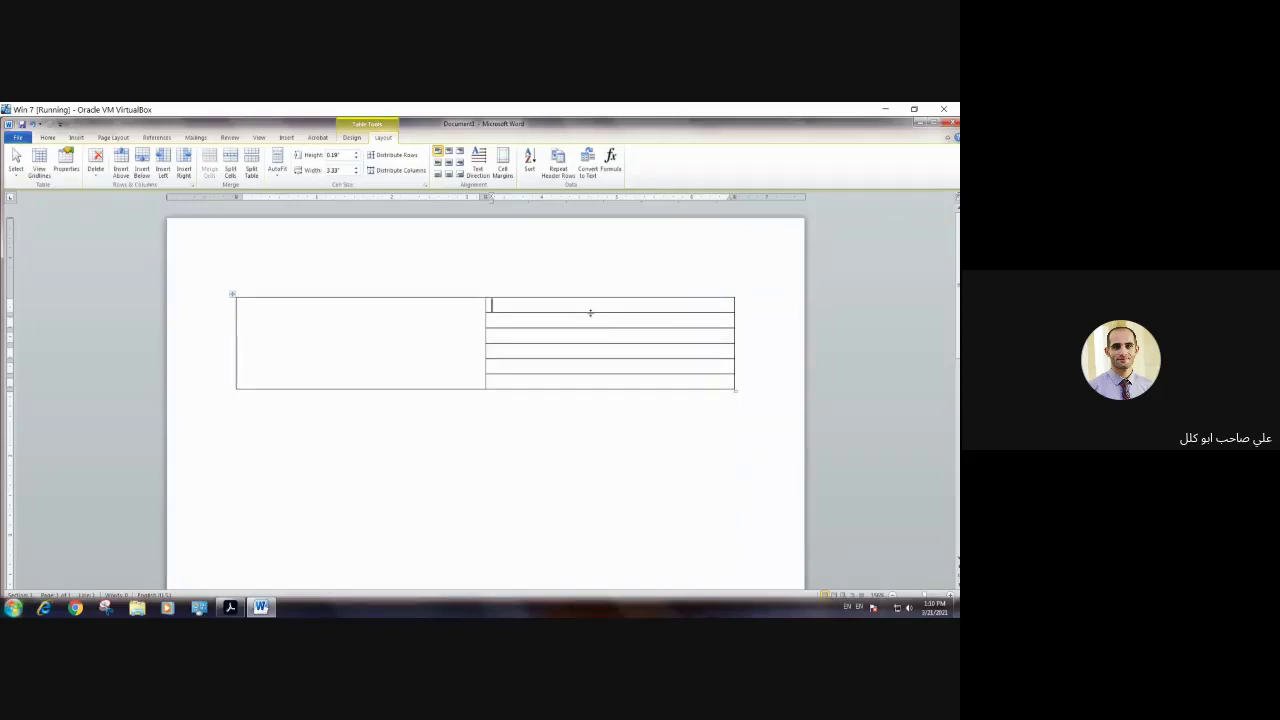
Select the right column's top four rows and merge them into one tall cell.
drag(576, 302, 575, 354)
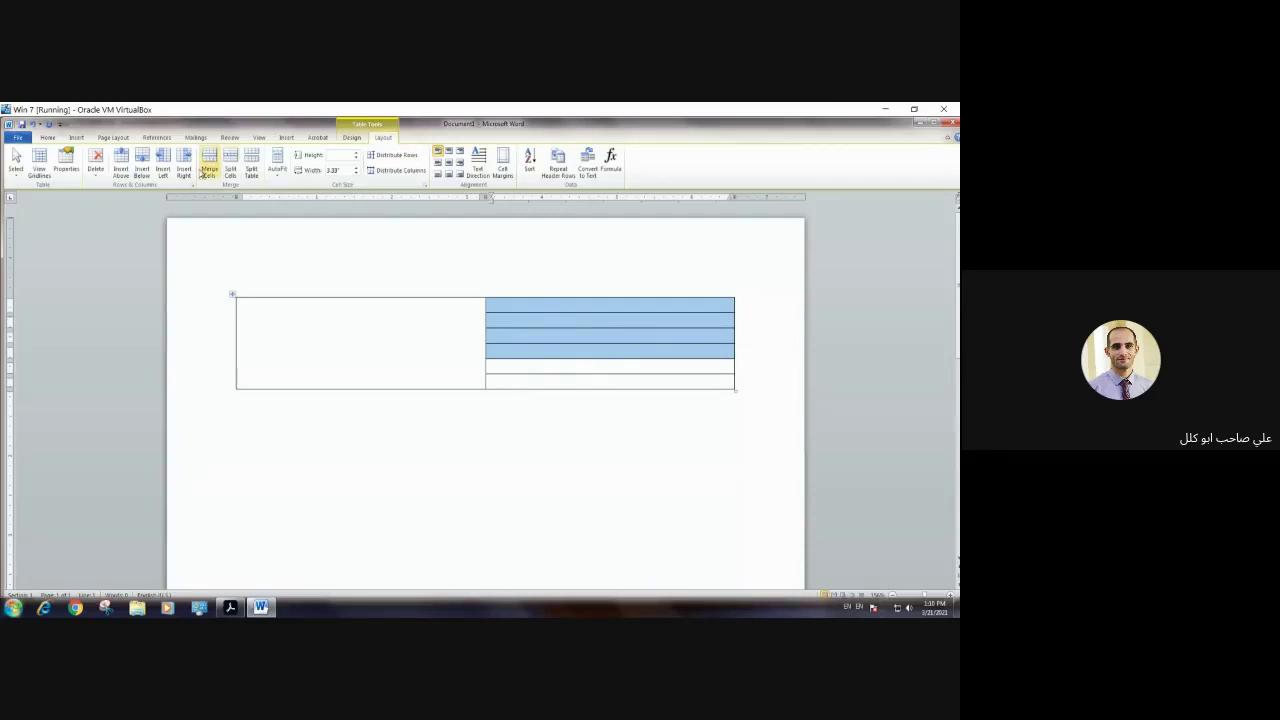
click(209, 168)
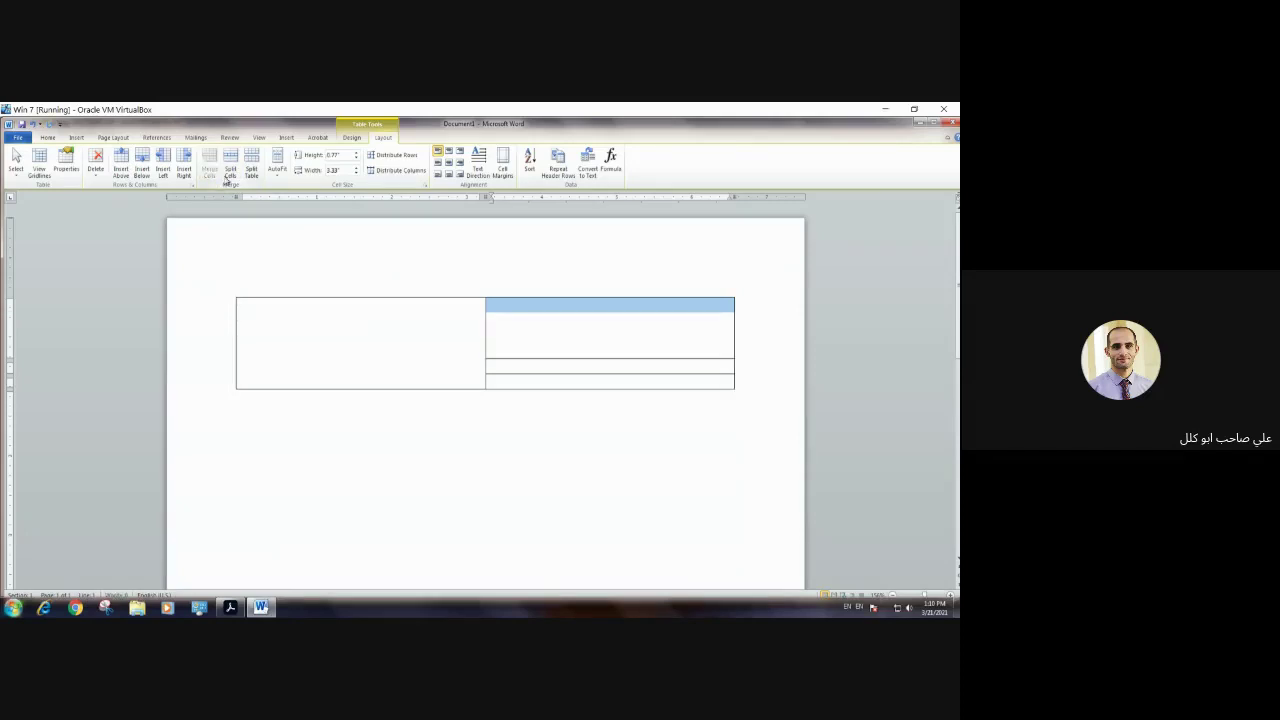
click(534, 322)
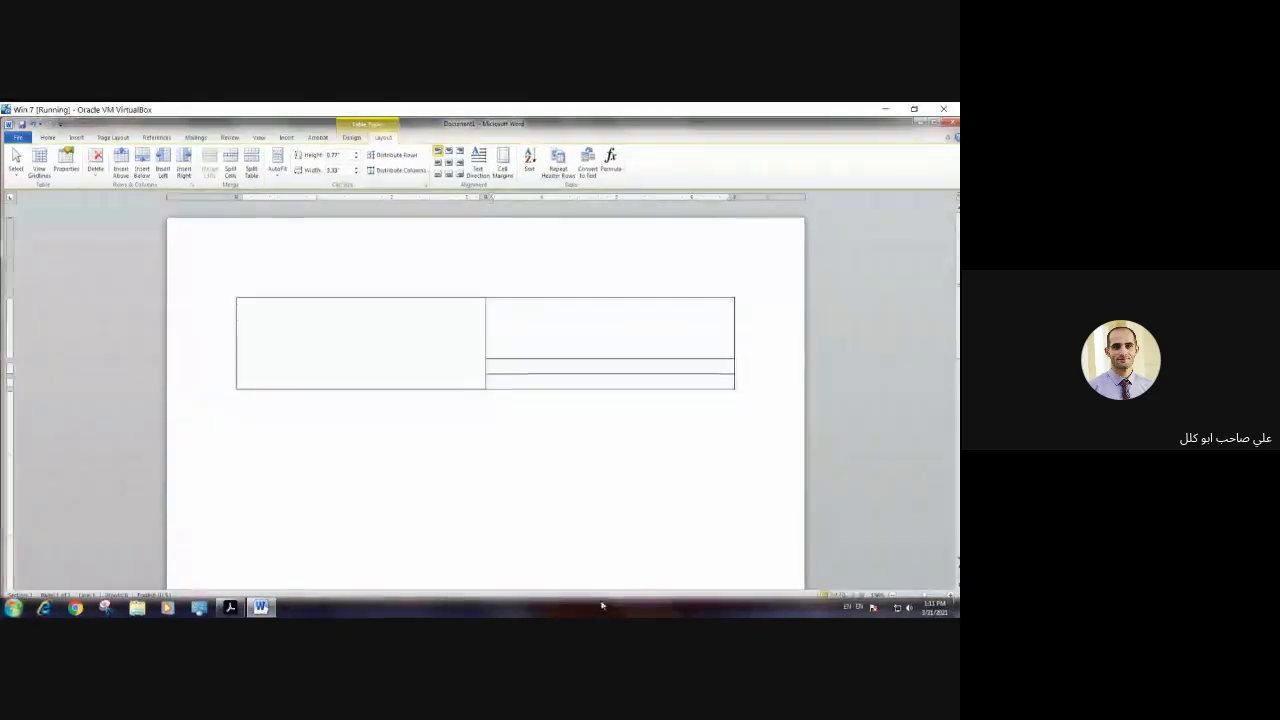
In the PDF handout, highlight the Merging Cells heading once more.
click(229, 607)
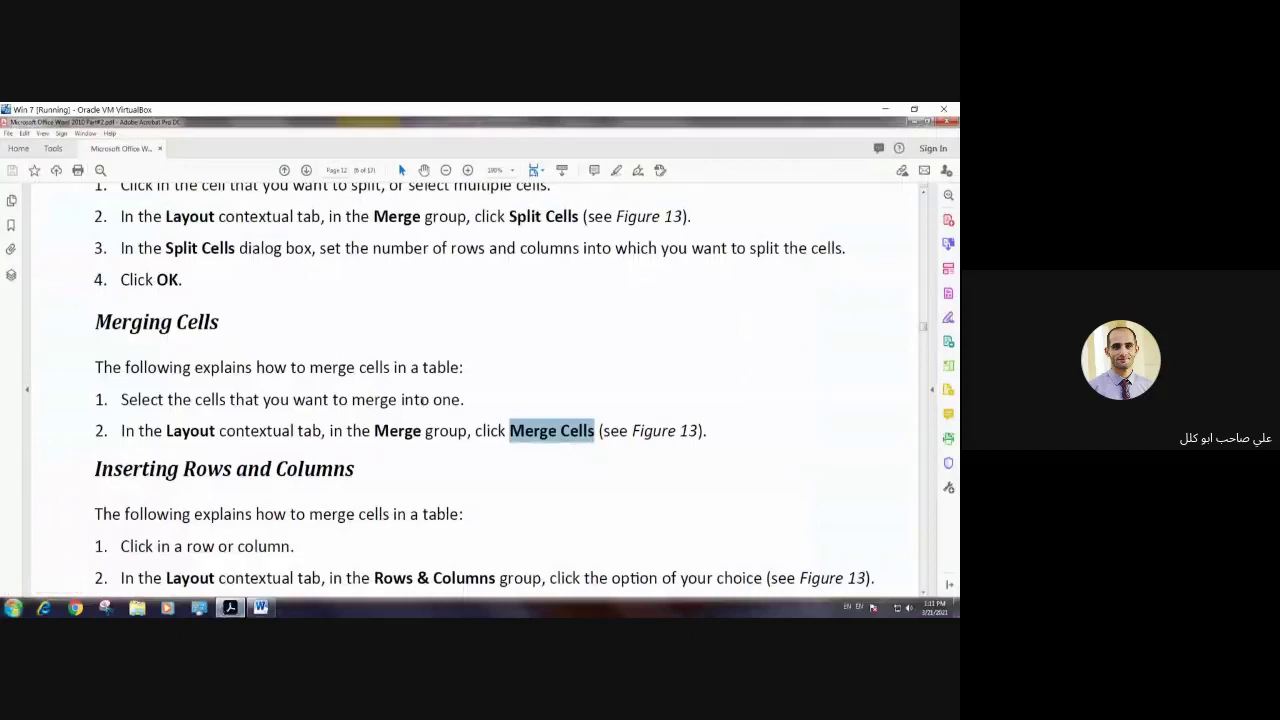
scroll(388, 342, down, 2)
scroll(365, 374, down, 1)
scroll(365, 374, up, 1)
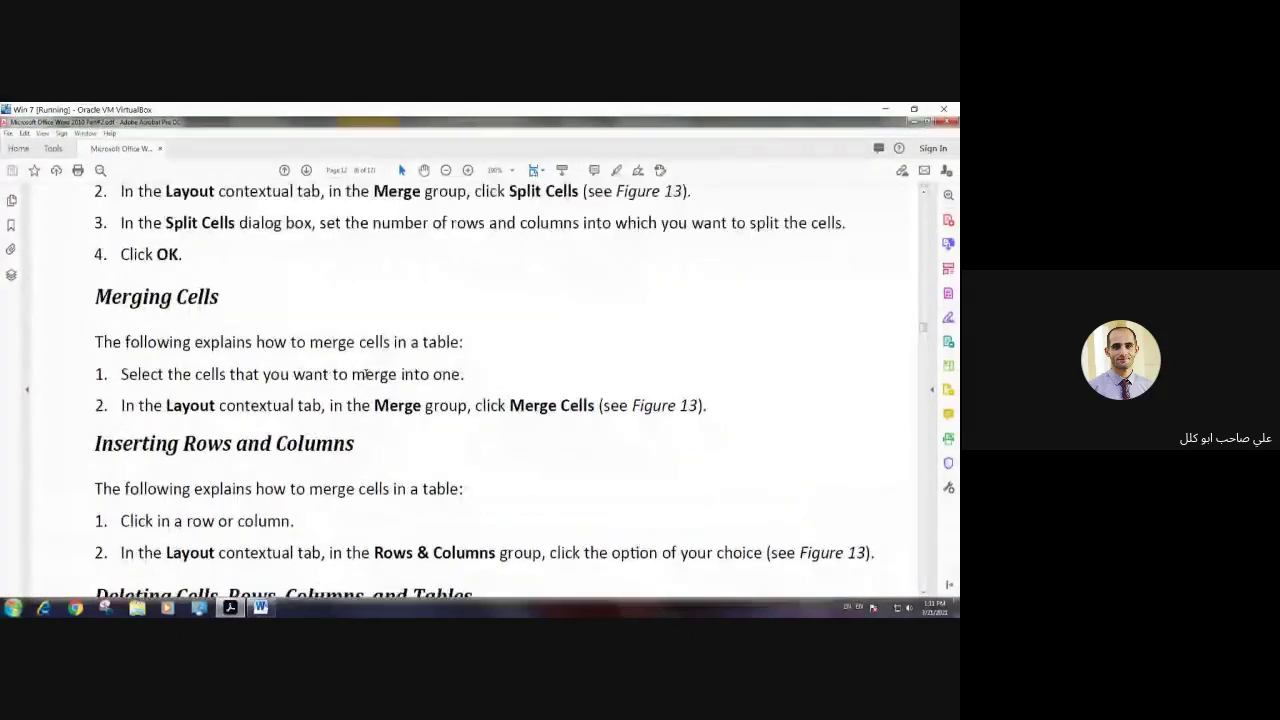
scroll(367, 377, up, 1)
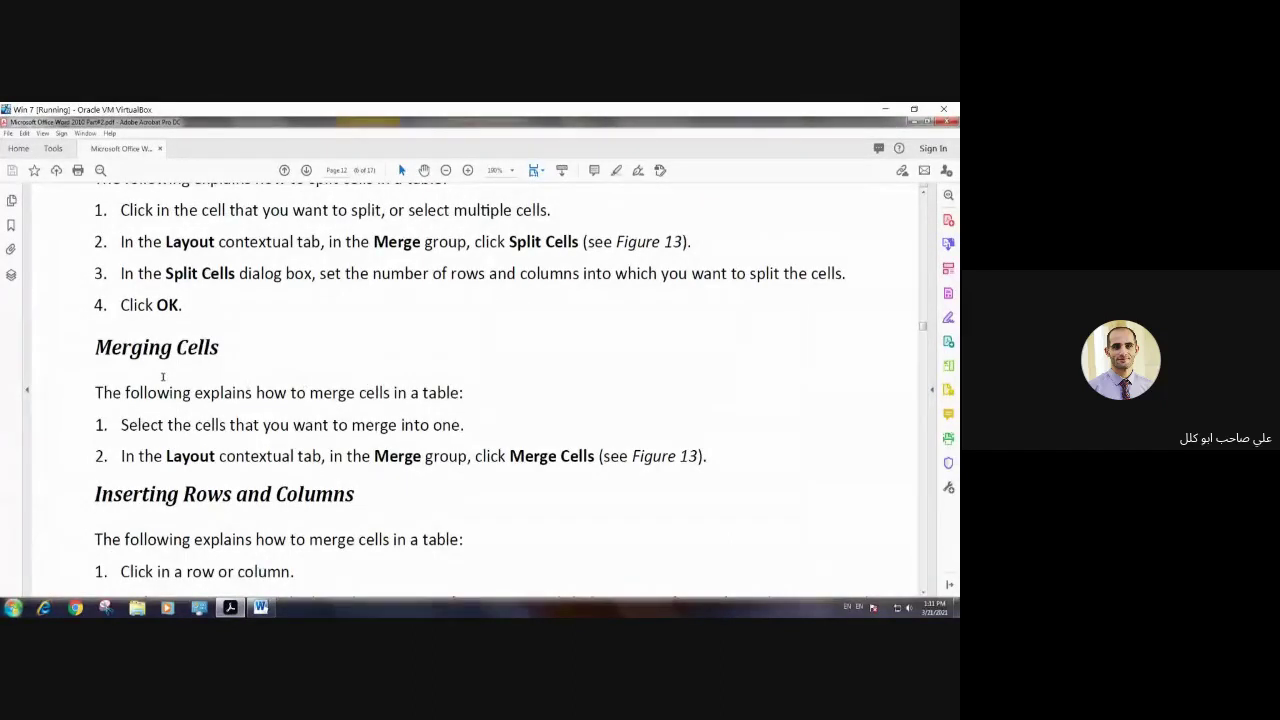
drag(92, 350, 218, 350)
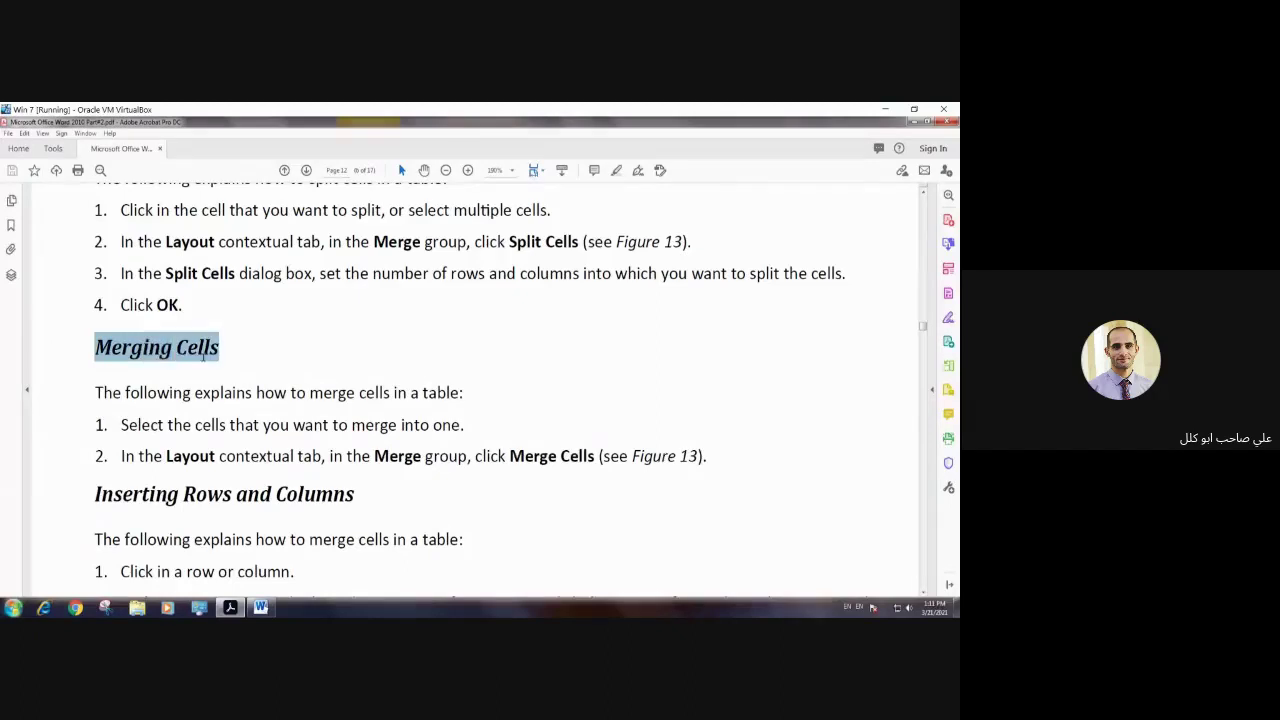
click(94, 350)
drag(95, 347, 172, 350)
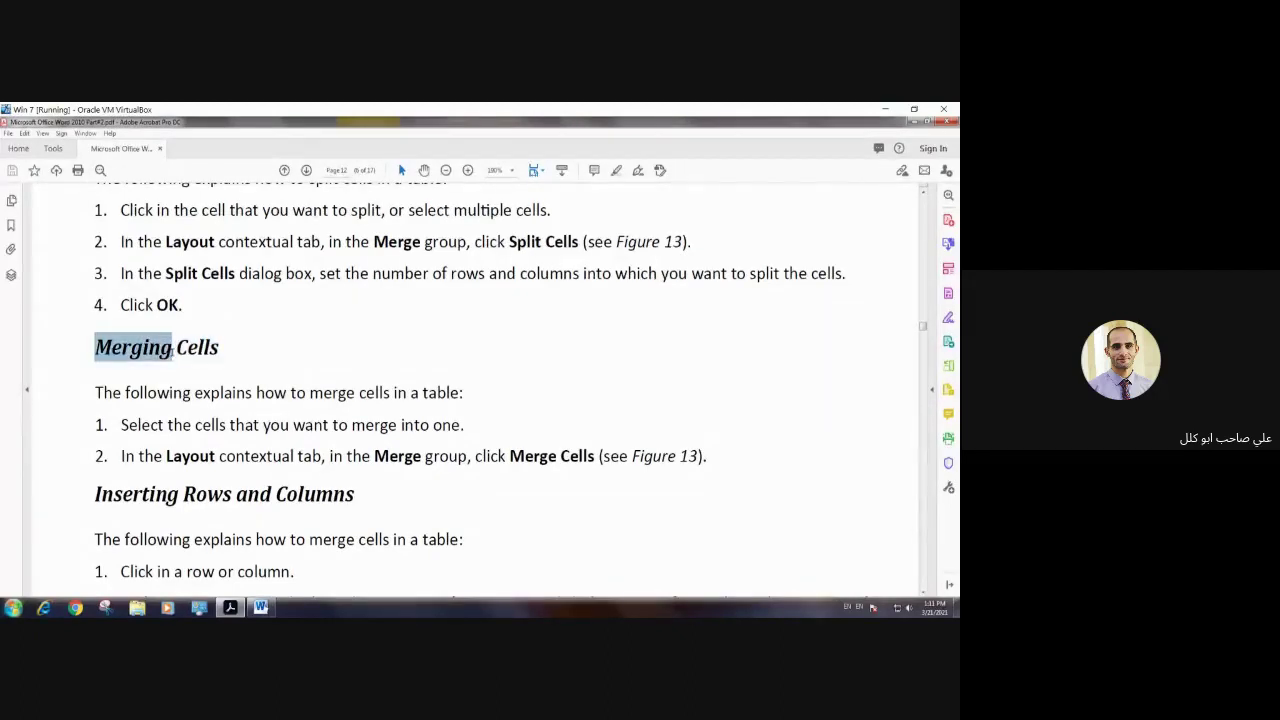
scroll(208, 390, down, 1)
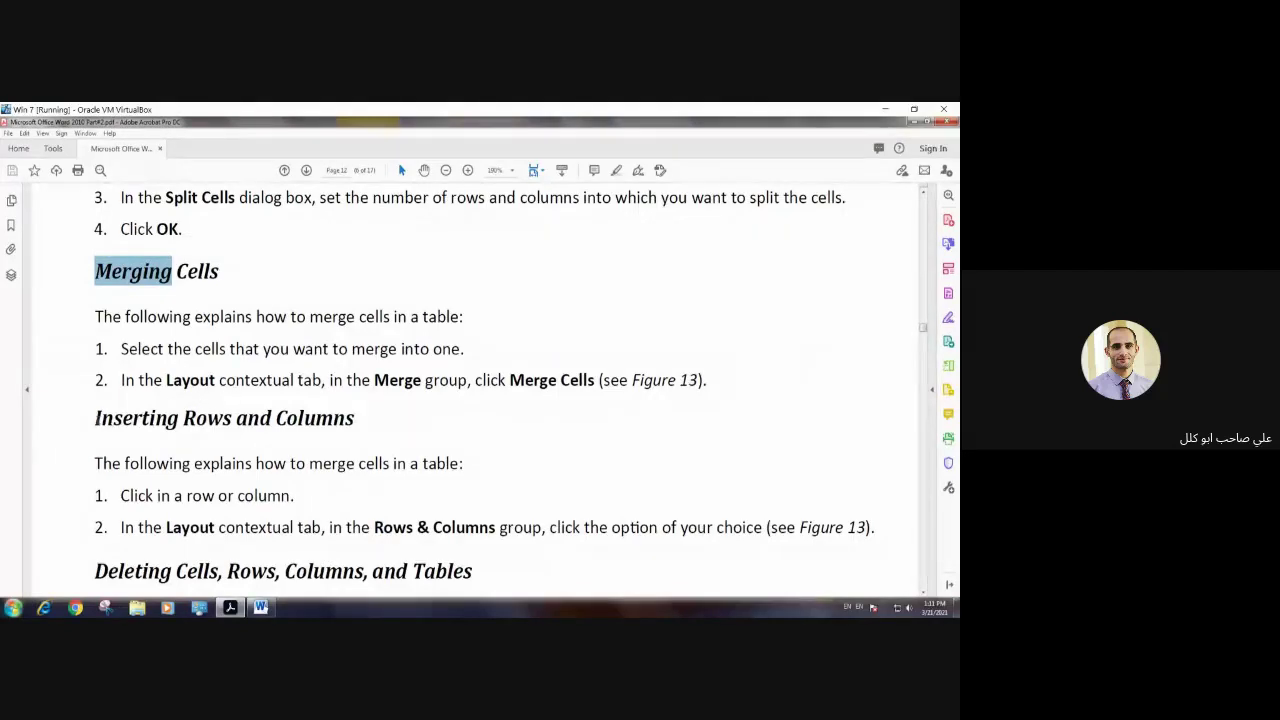
Highlight the words Inserting, Rows and Columns in the next section's heading.
drag(95, 418, 232, 420)
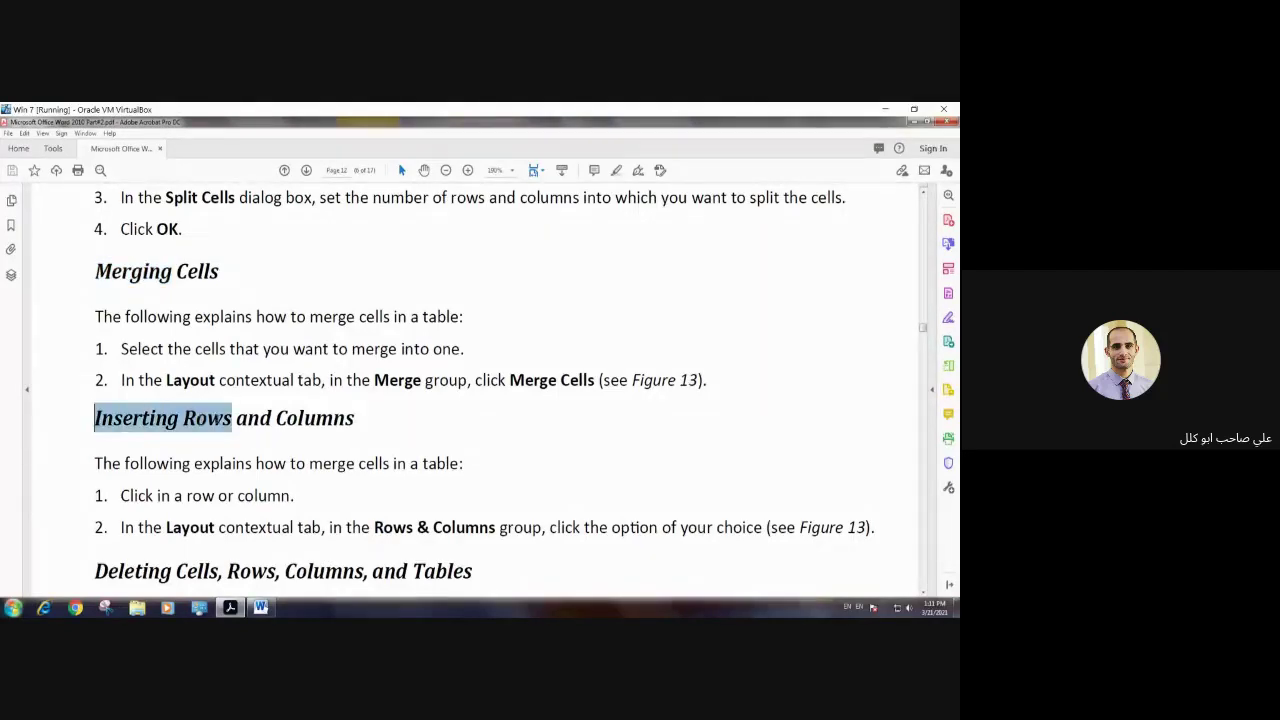
click(298, 418)
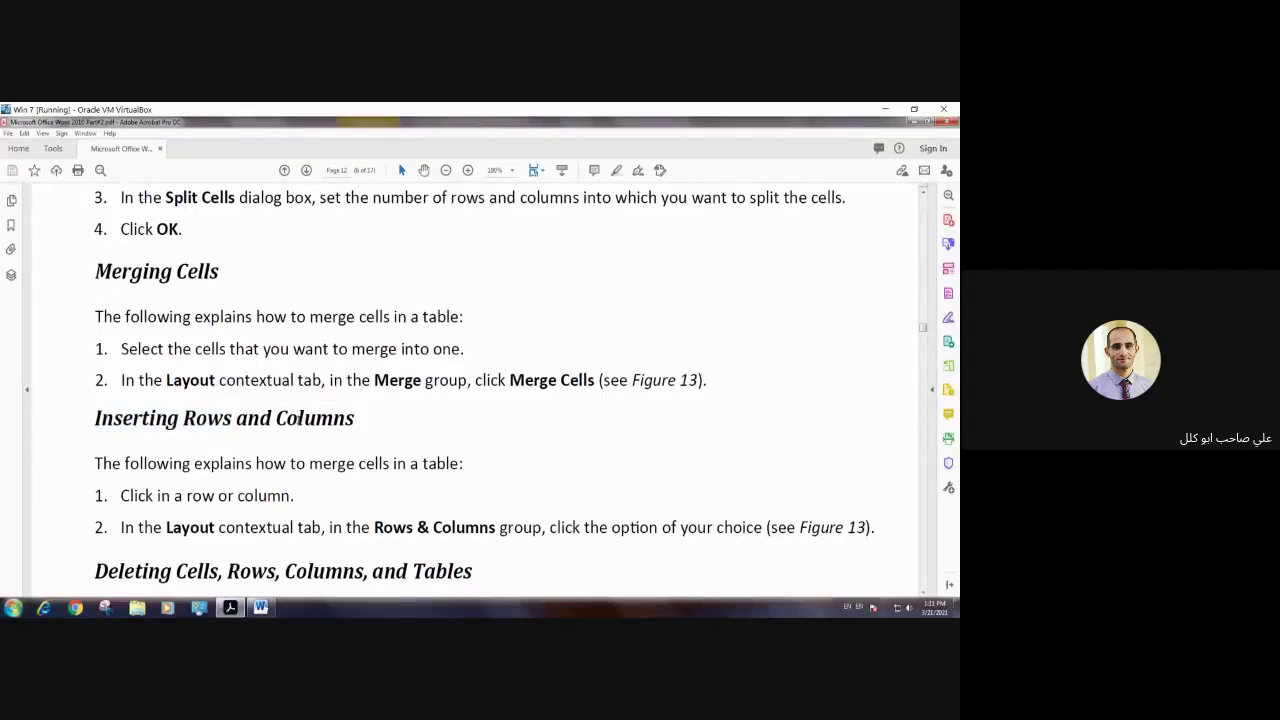
double_click(315, 422)
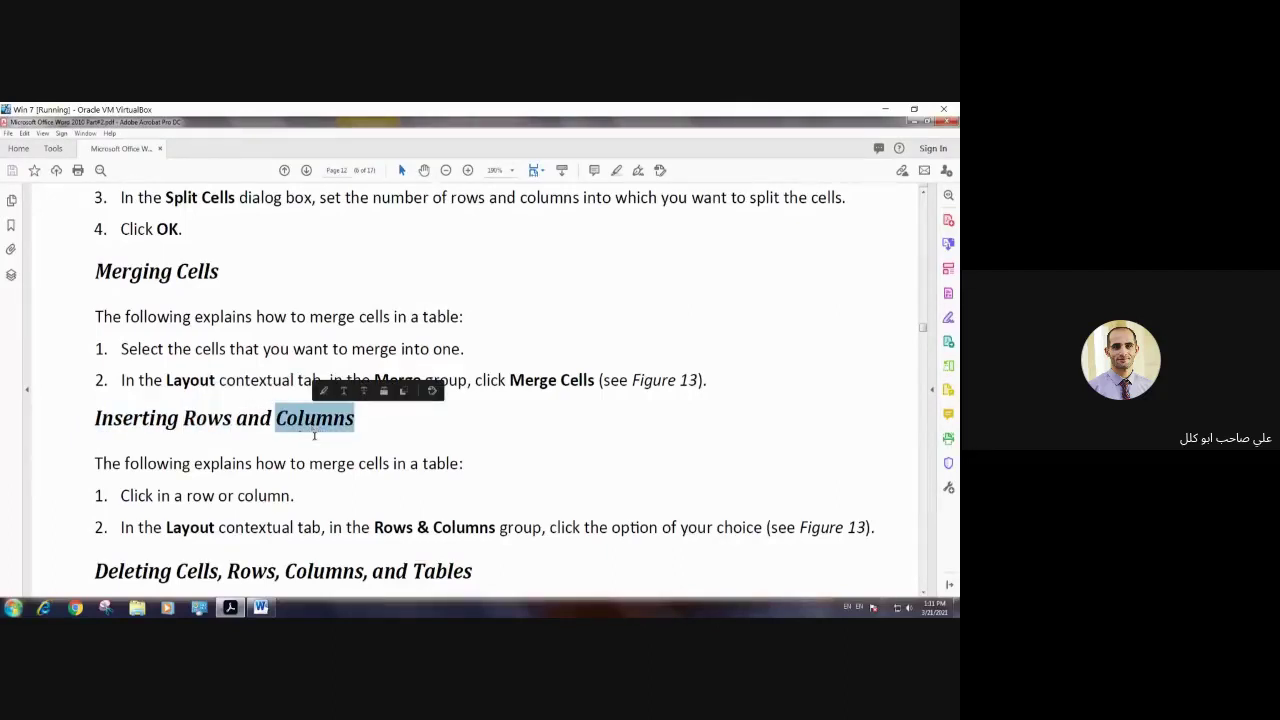
click(312, 446)
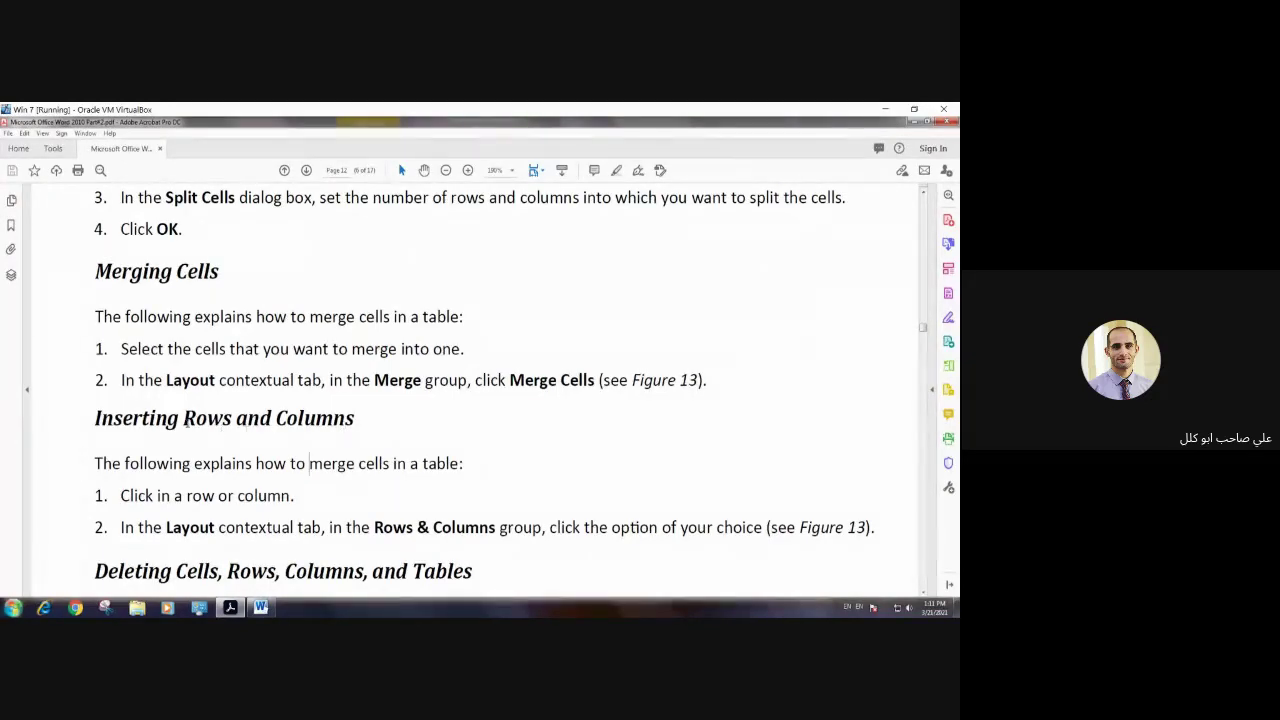
drag(195, 418, 223, 425)
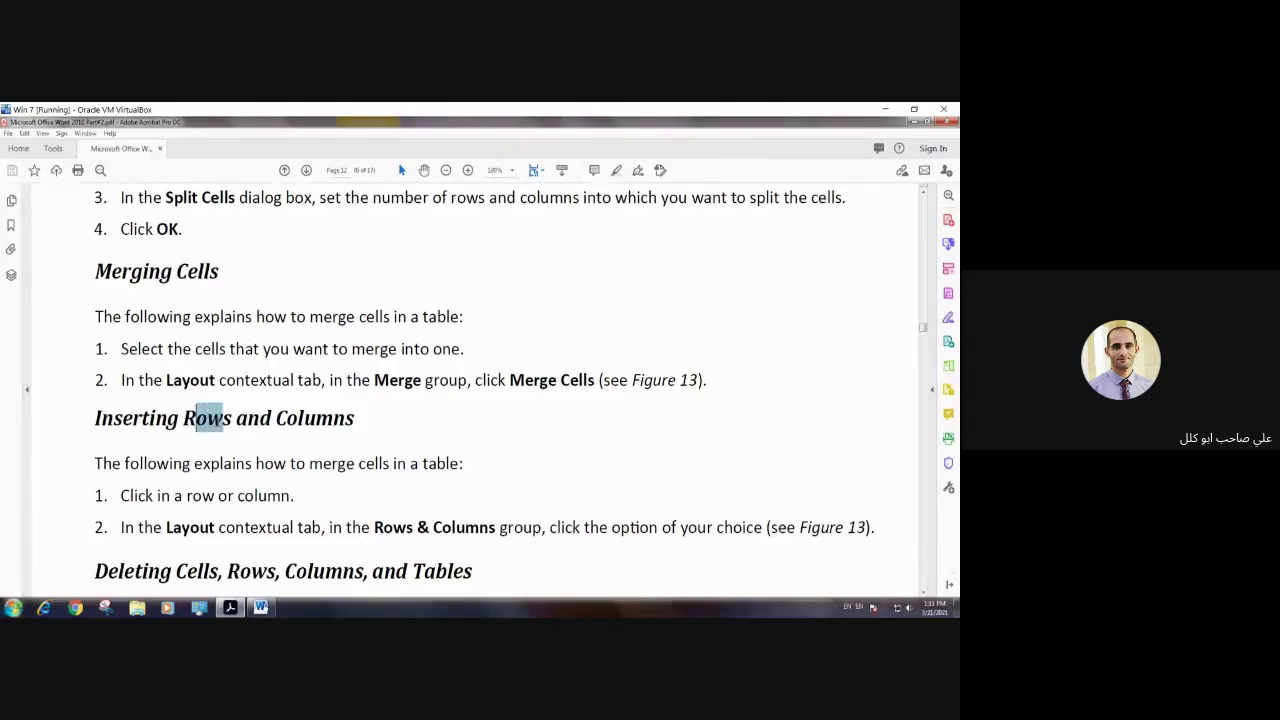
double_click(223, 425)
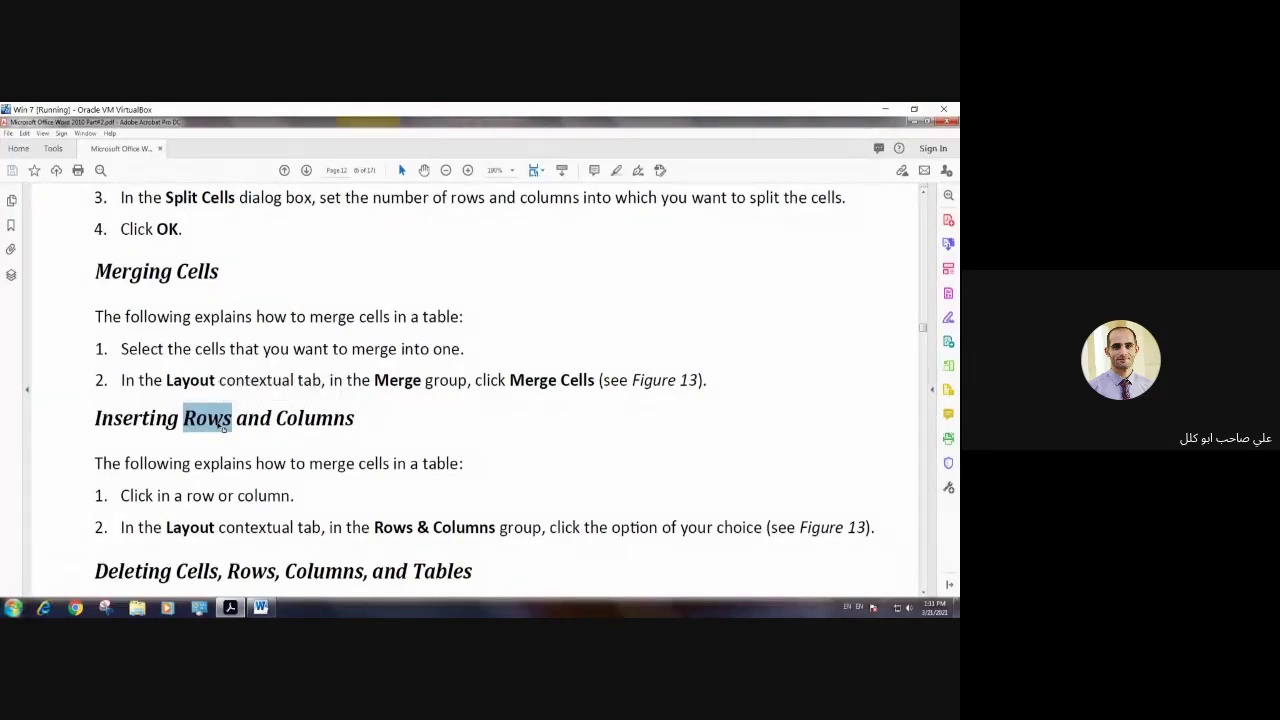
click(223, 425)
scroll(153, 441, down, 1)
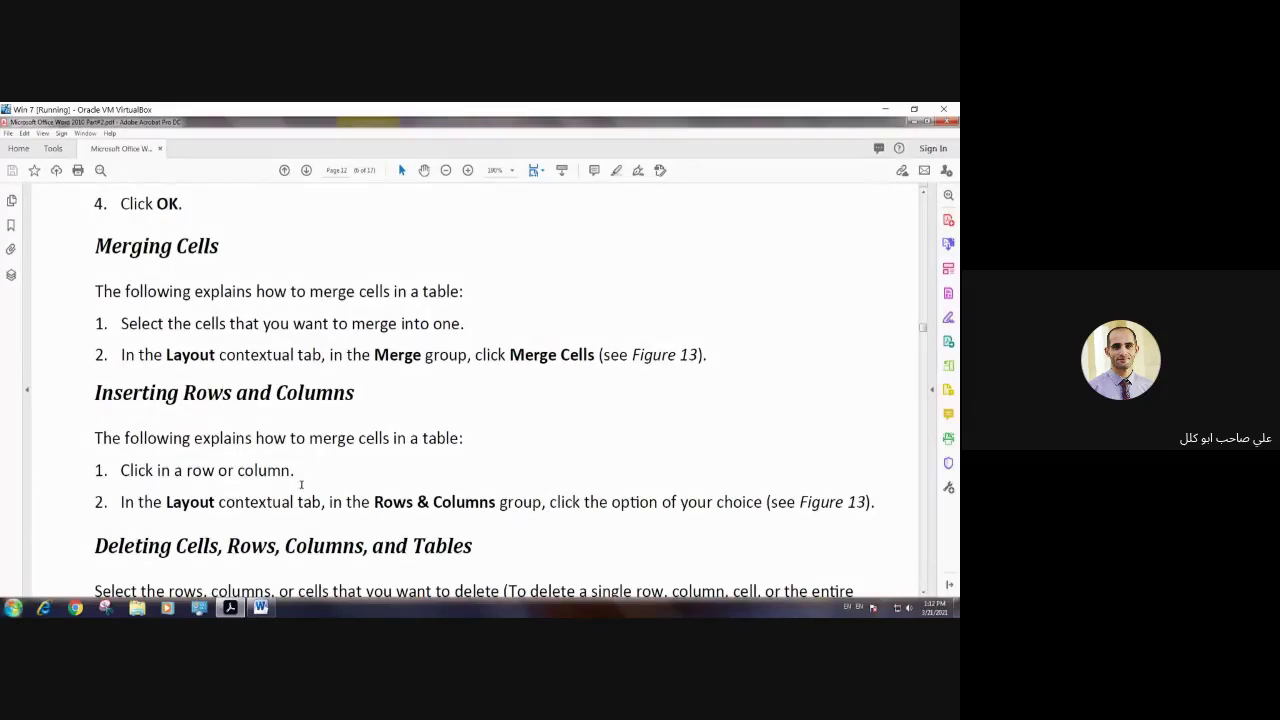
Point out step 1's click-in-a-row instruction and step 2's Layout contextual tab and Rows & Columns options.
drag(166, 502, 295, 502)
click(214, 502)
click(190, 471)
click(173, 471)
drag(374, 502, 541, 503)
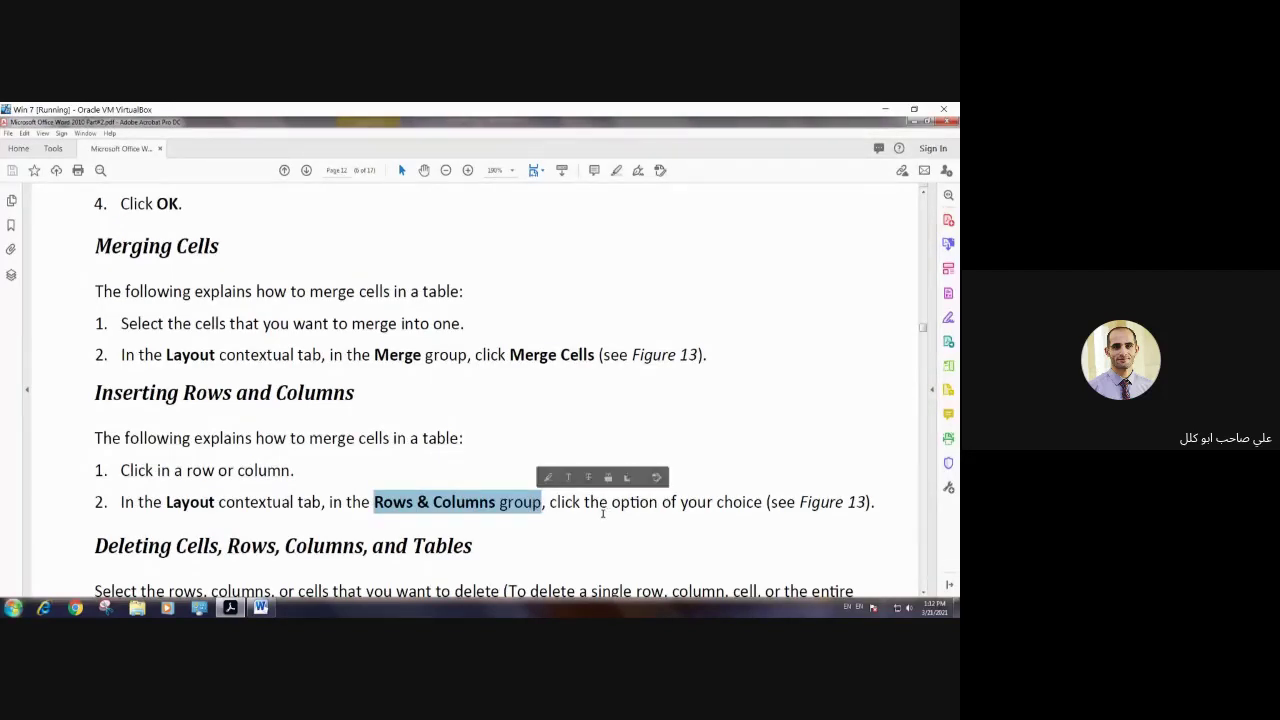
drag(565, 502, 732, 504)
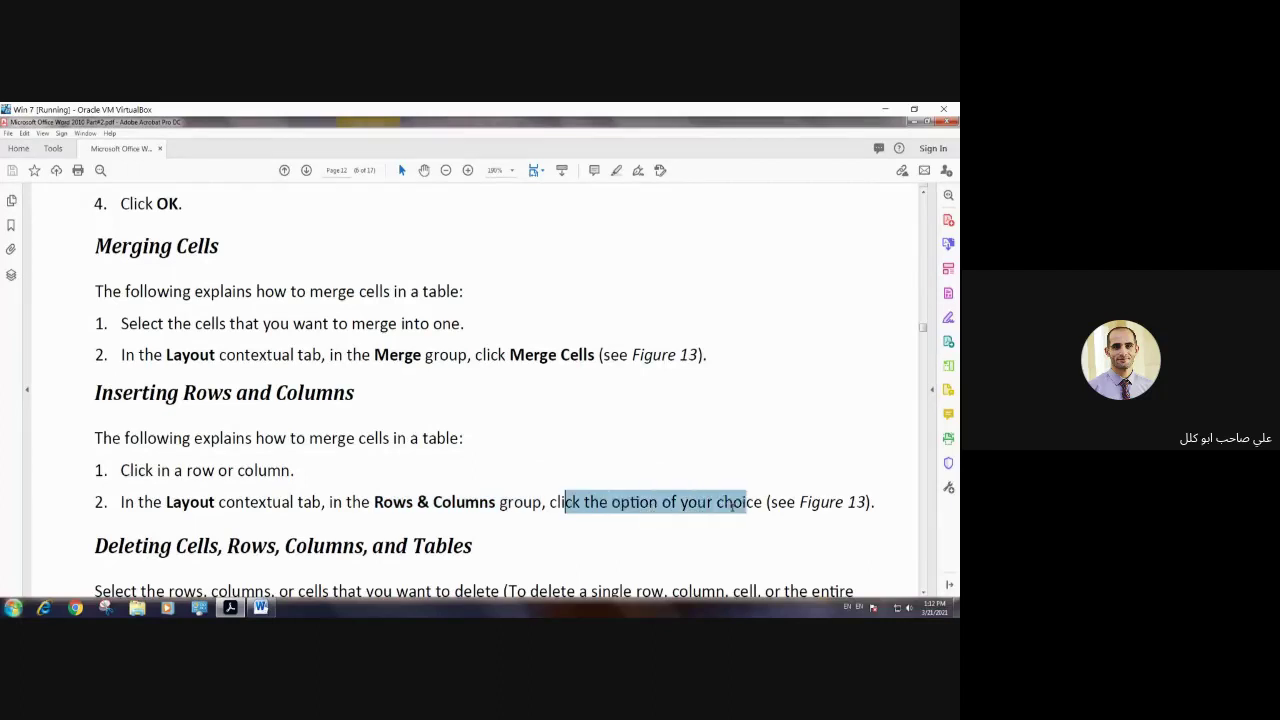
click(709, 504)
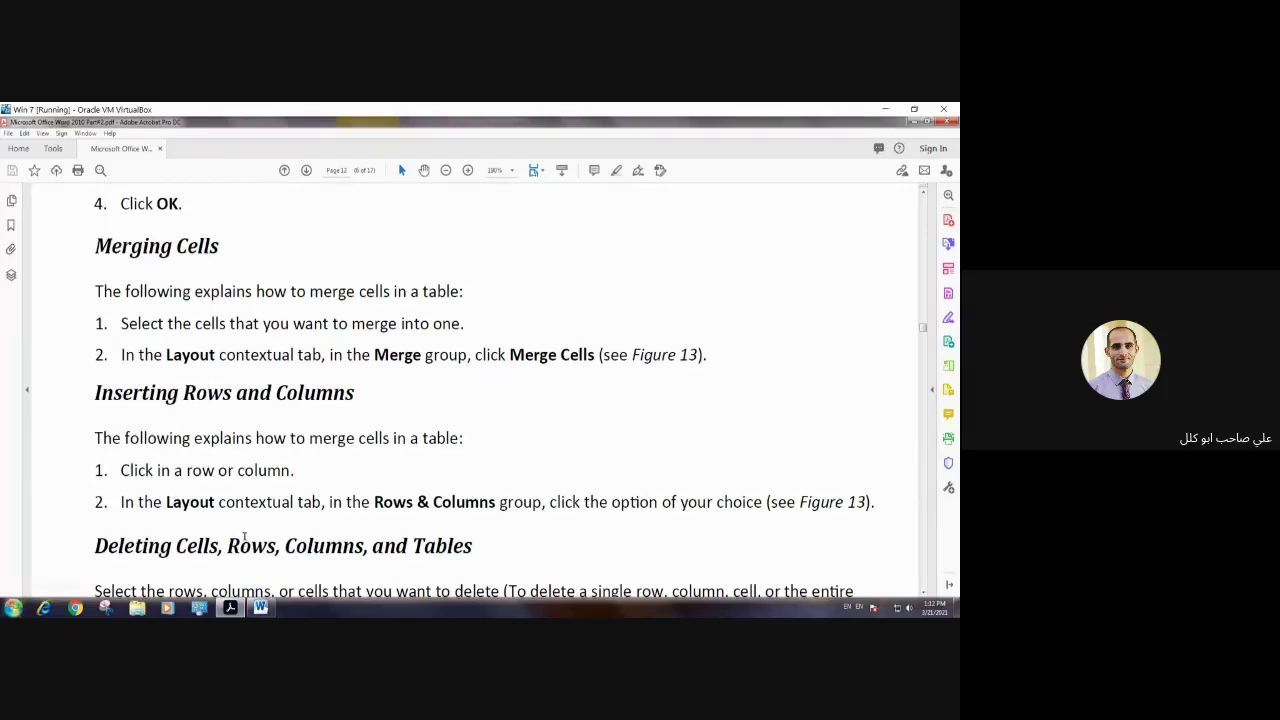
Back in Word, select and delete the merged table, then open the Insert > Table grid.
click(260, 607)
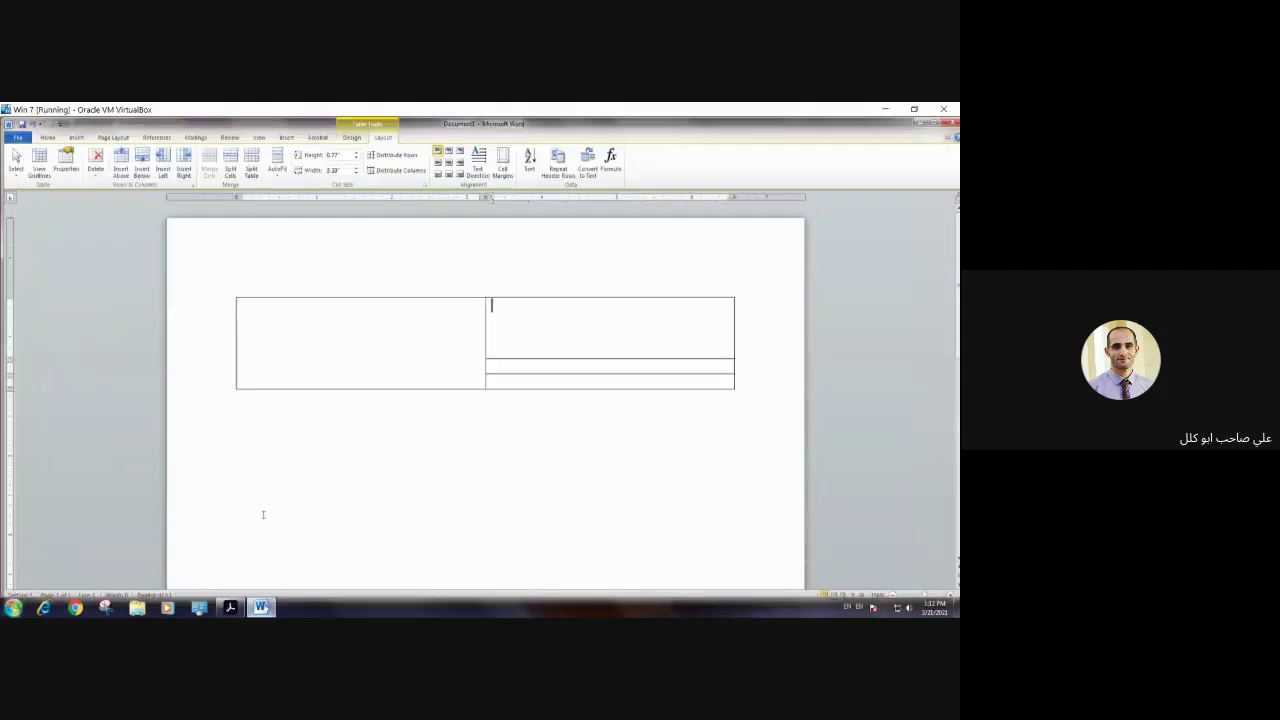
click(234, 296)
key(BackSpace)
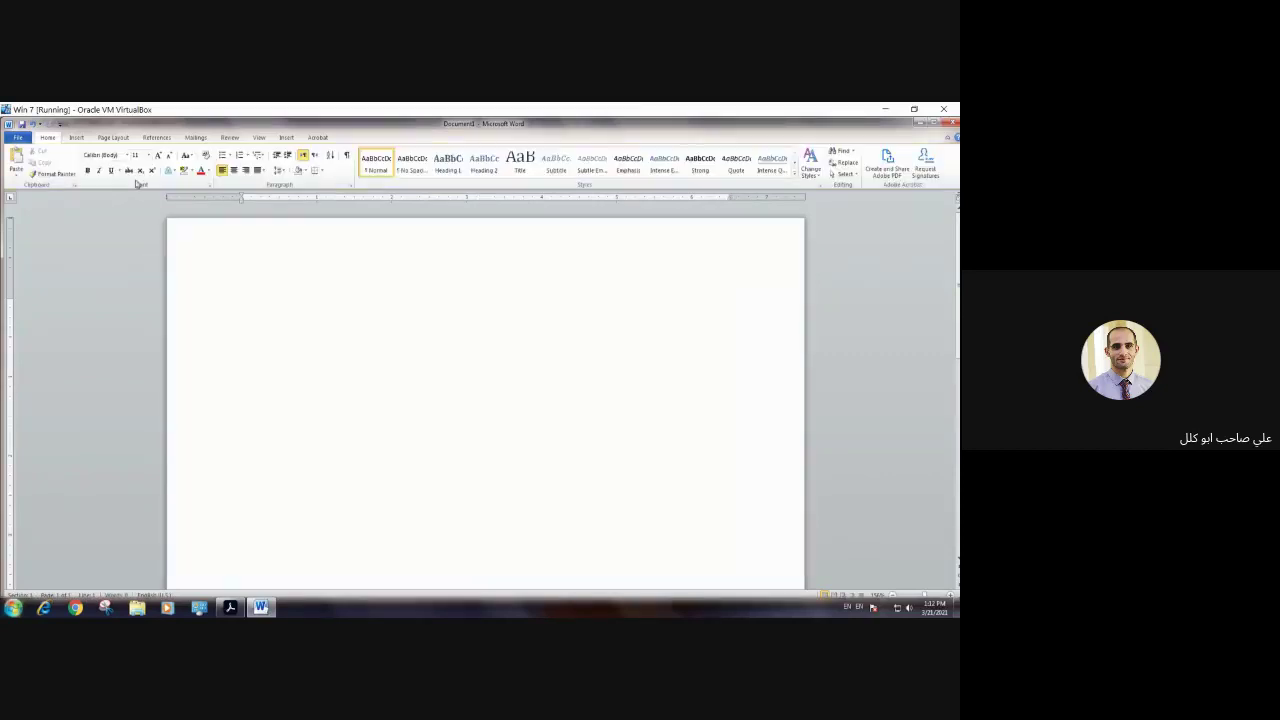
click(78, 138)
click(83, 162)
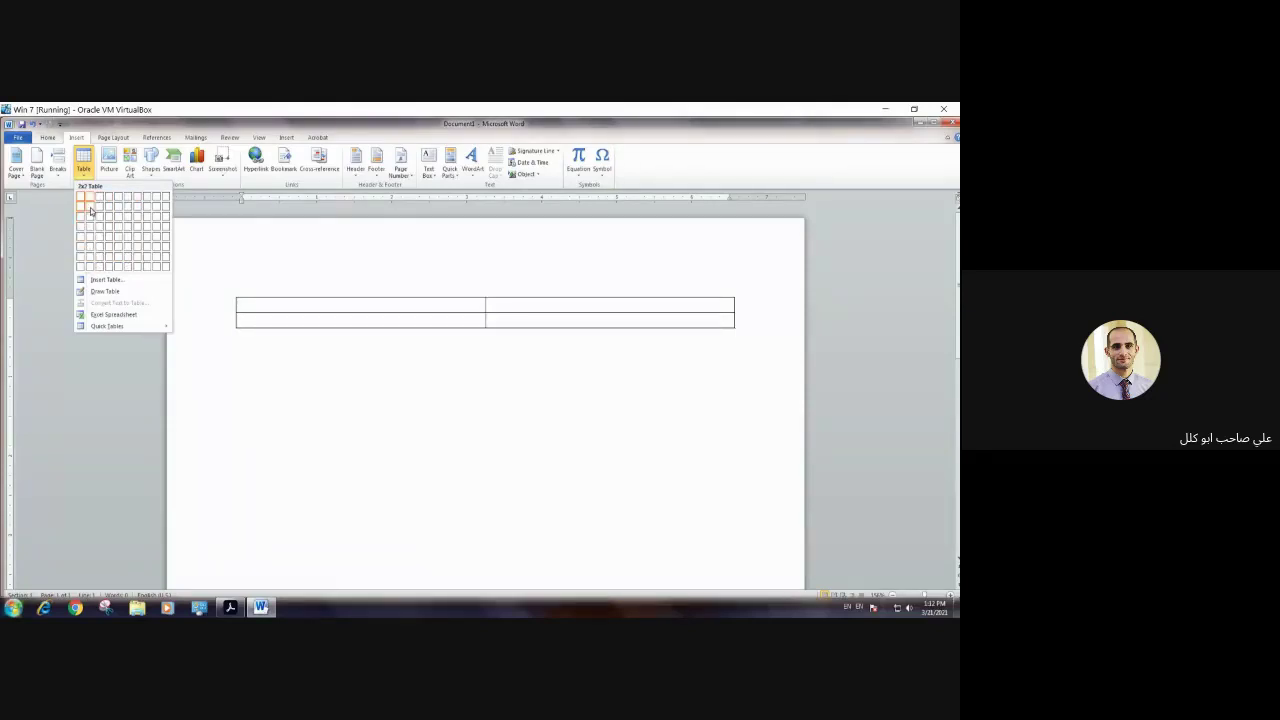
Insert a 2x2 table and drag its bottom-right handle down to make the rows taller.
click(90, 210)
drag(736, 326, 735, 424)
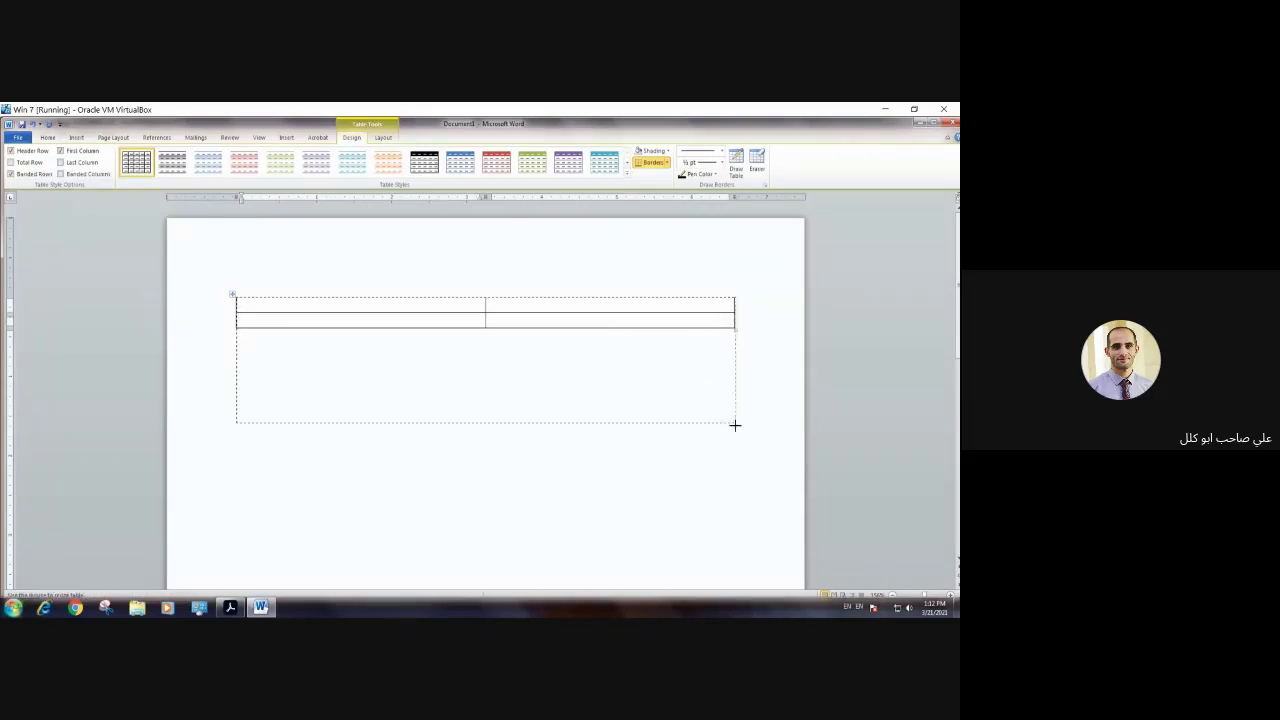
click(526, 349)
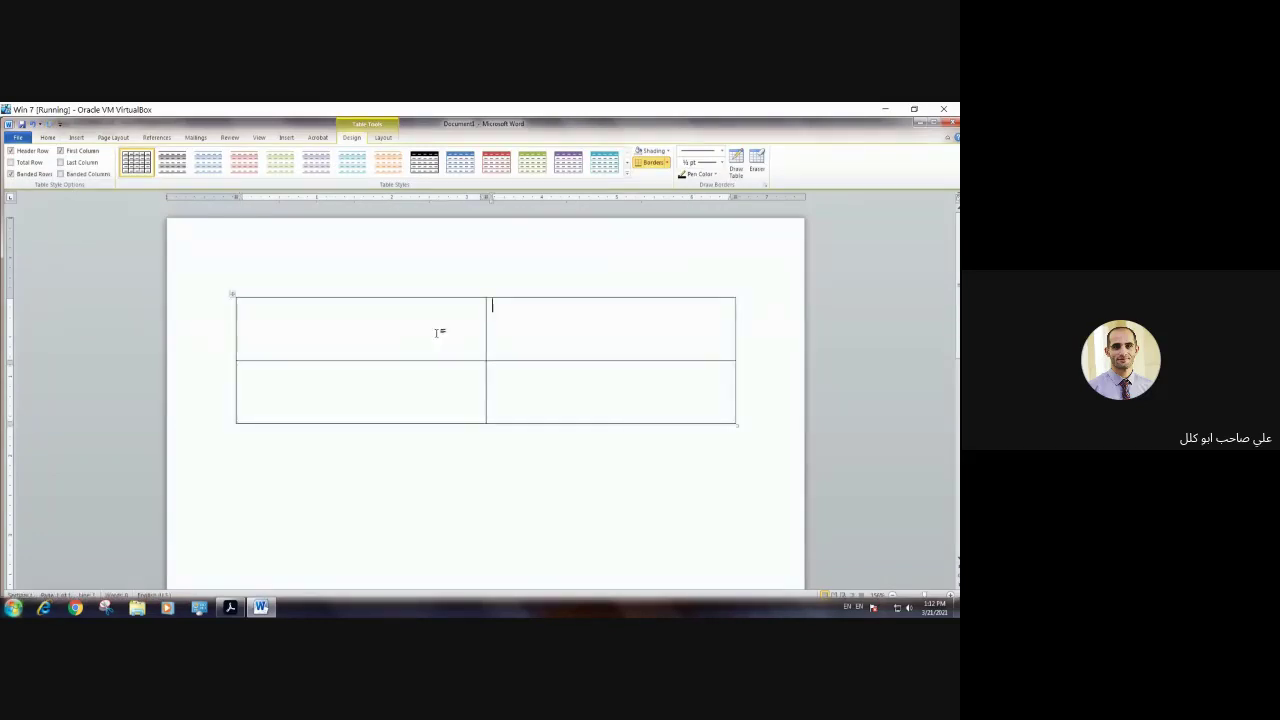
click(550, 380)
click(382, 141)
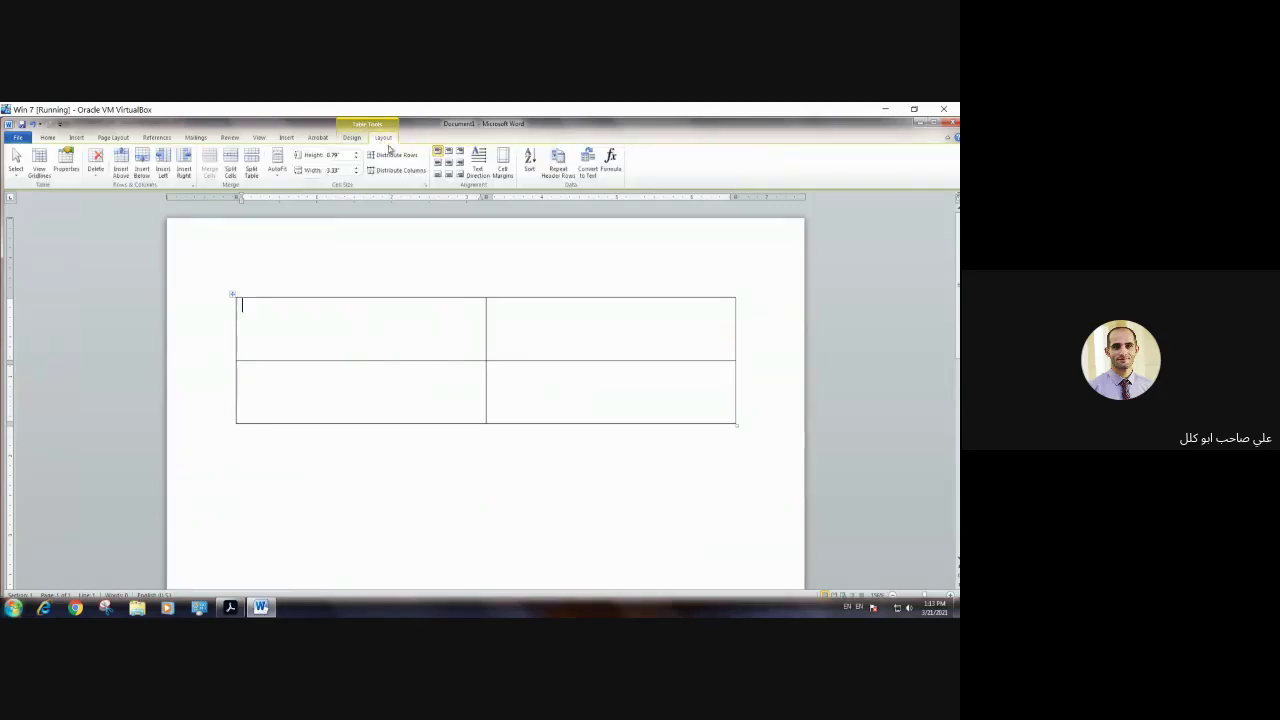
click(308, 387)
click(306, 334)
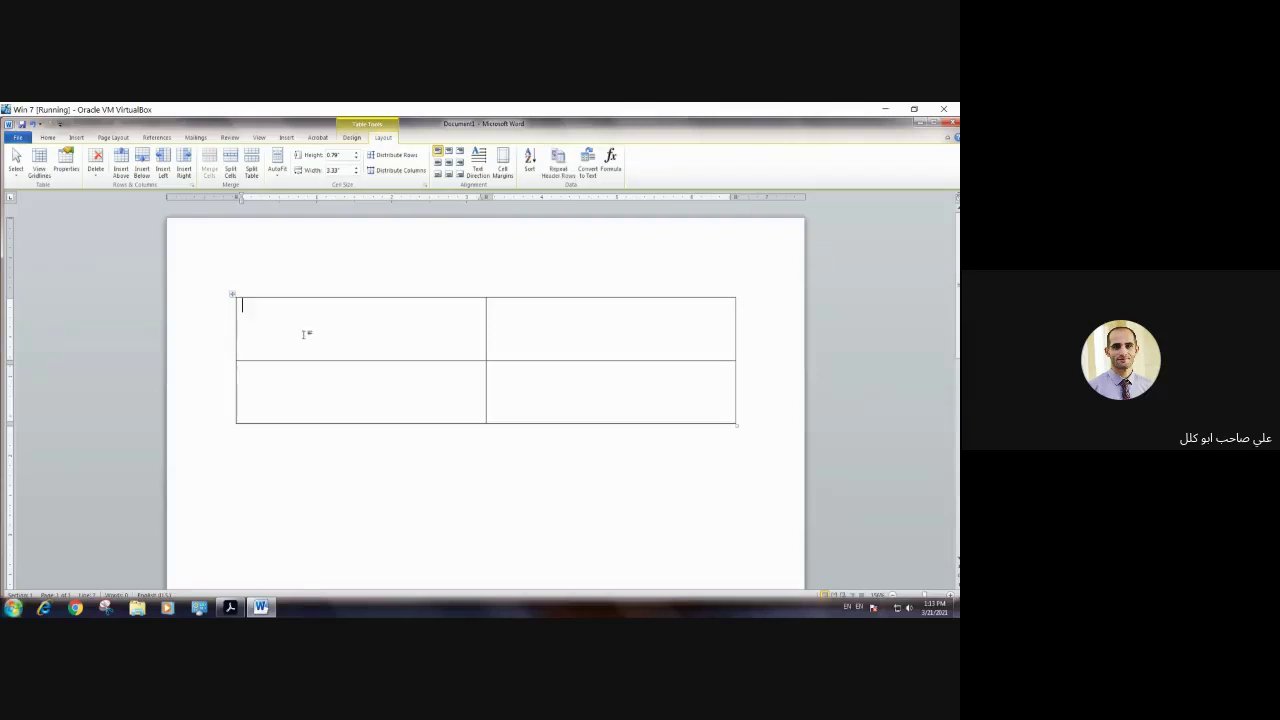
click(280, 386)
Use Insert Above and Insert Below to add a row on each side of the first row.
click(120, 171)
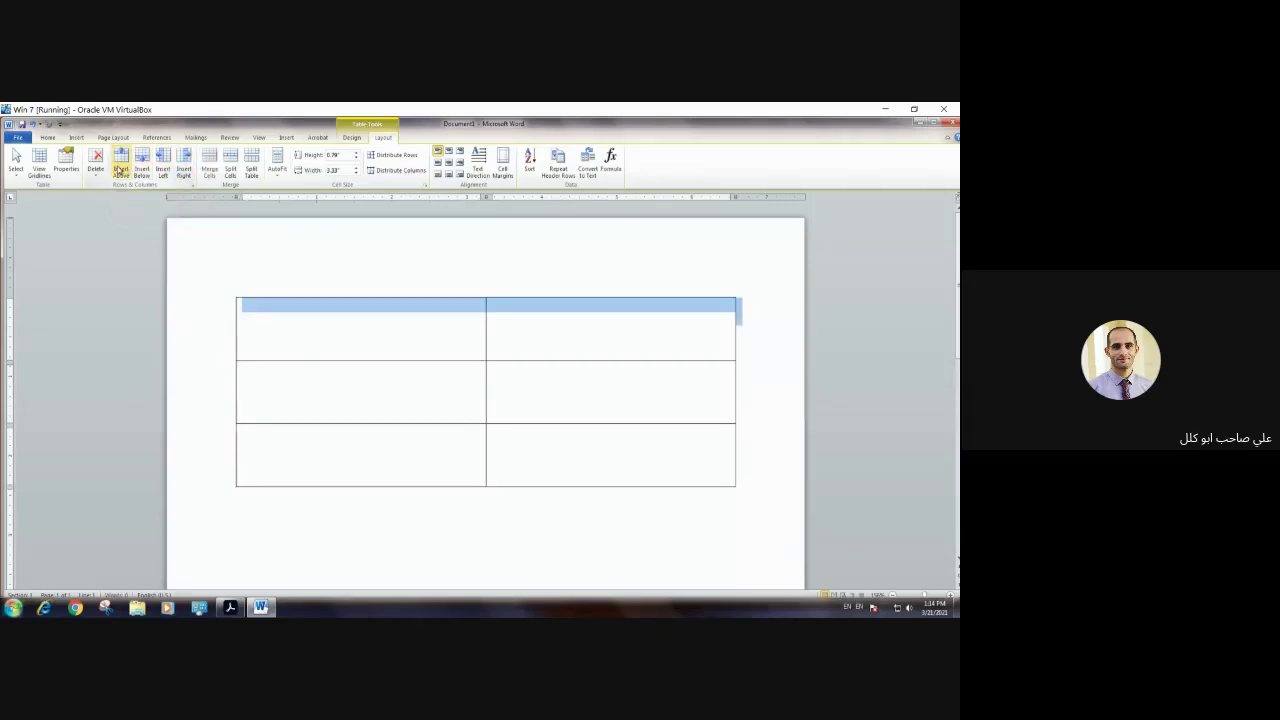
click(281, 321)
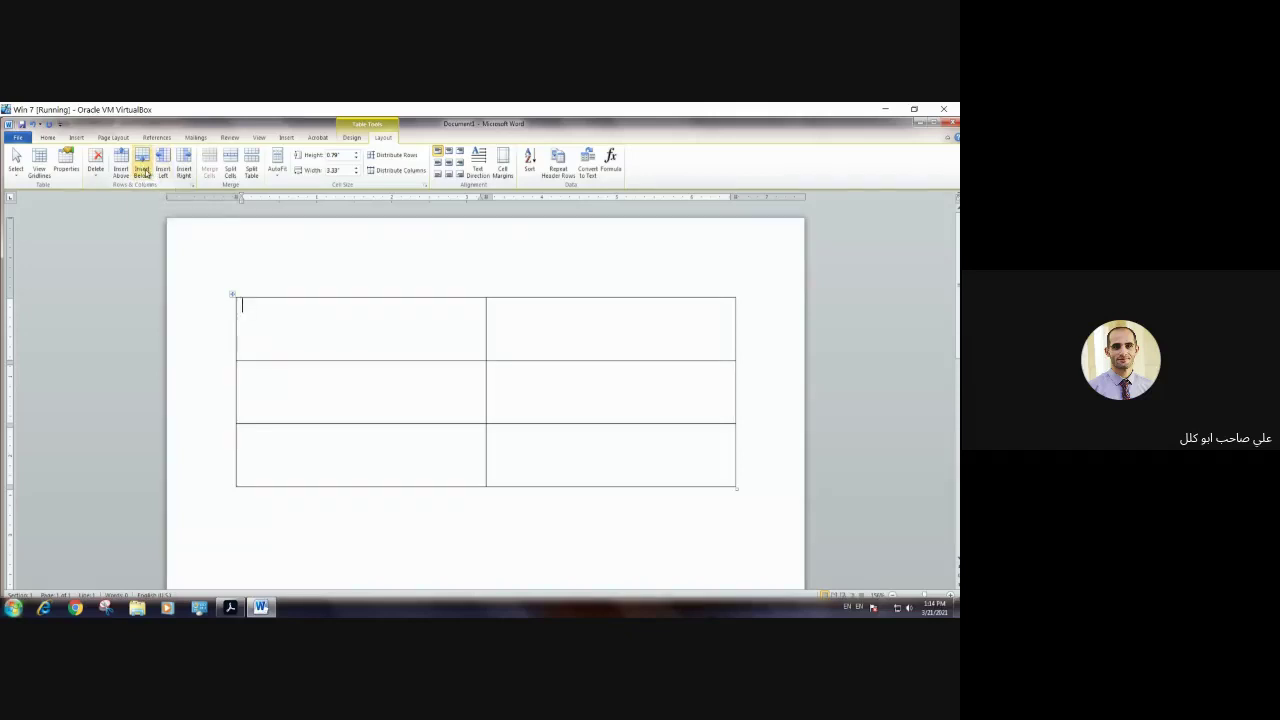
click(142, 168)
click(314, 397)
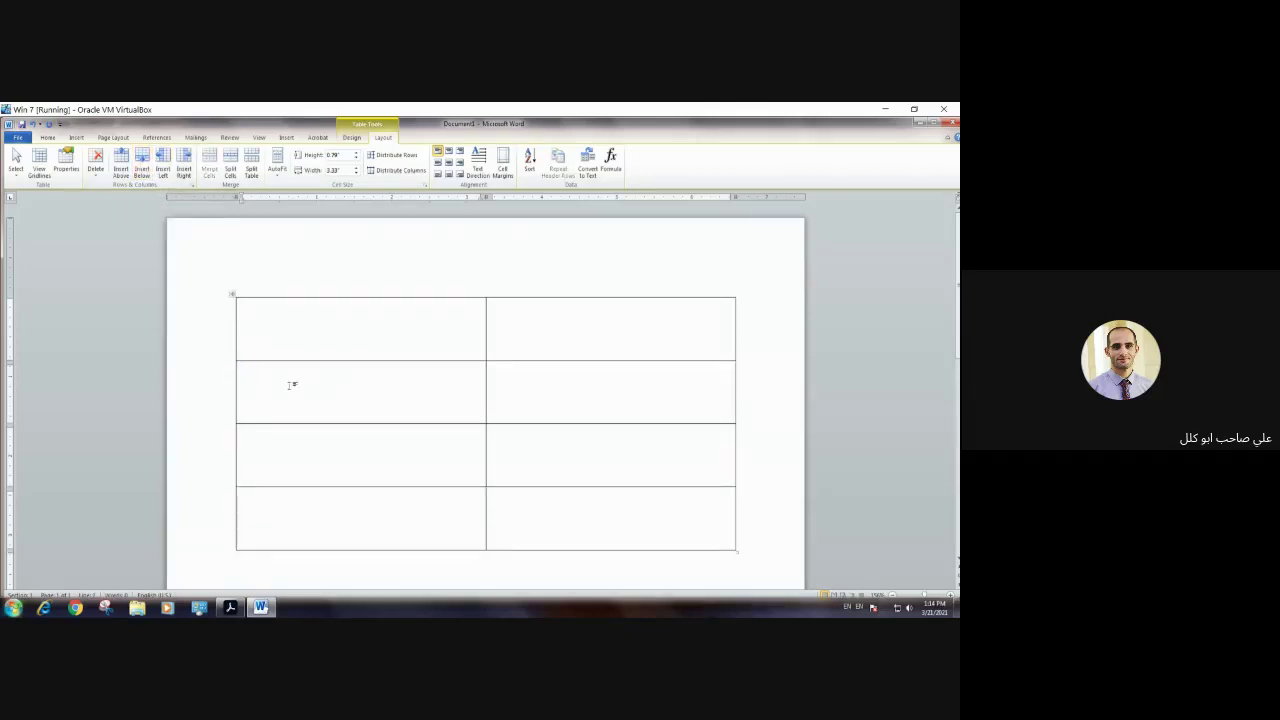
drag(397, 380, 556, 385)
click(347, 335)
Type 'Islamic' in the first cell and paste it into the other three cells of the first two rows.
text(i)
key(BackSpace)
text(amic)
key(ctrl+a)
click(277, 306)
drag(241, 306, 275, 308)
key(ctrl+c)
click(547, 338)
key(ctrl+v)
click(360, 398)
key(ctrl+v)
click(526, 386)
key(ctrl+v)
click(360, 440)
click(311, 344)
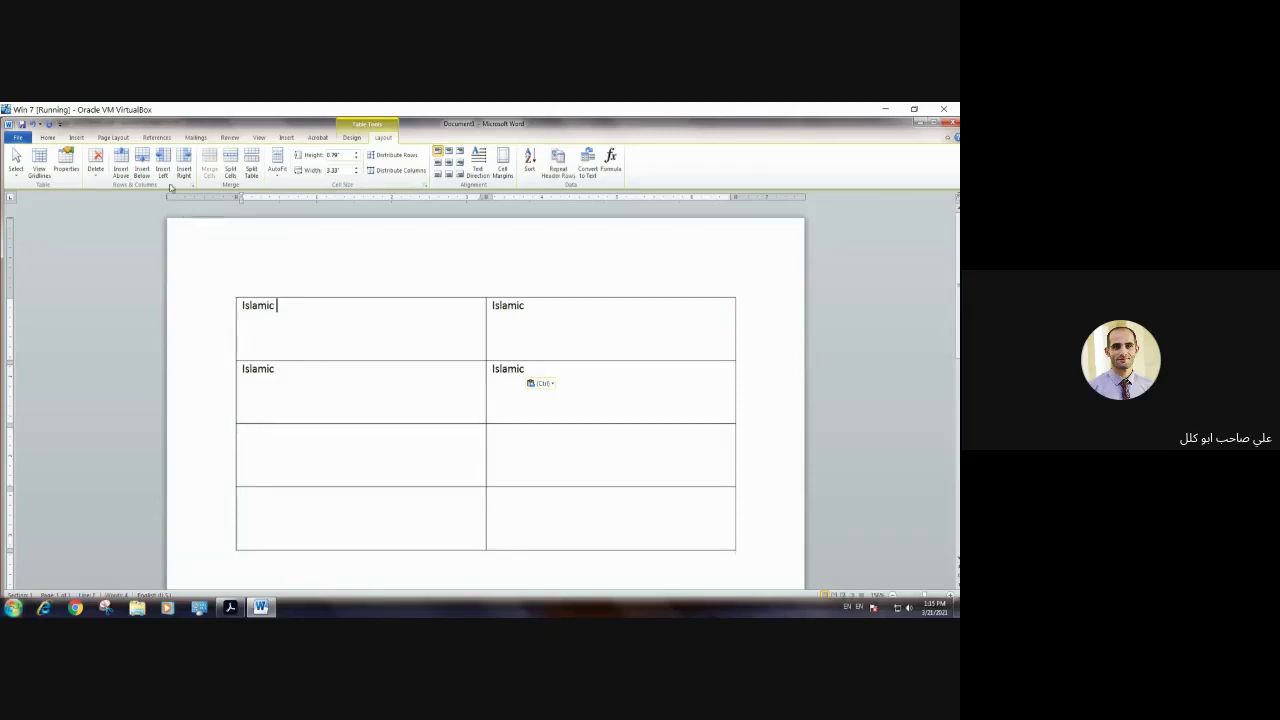
Insert an empty row below the first row, redoing it after an undo, and another empty row above it.
click(141, 162)
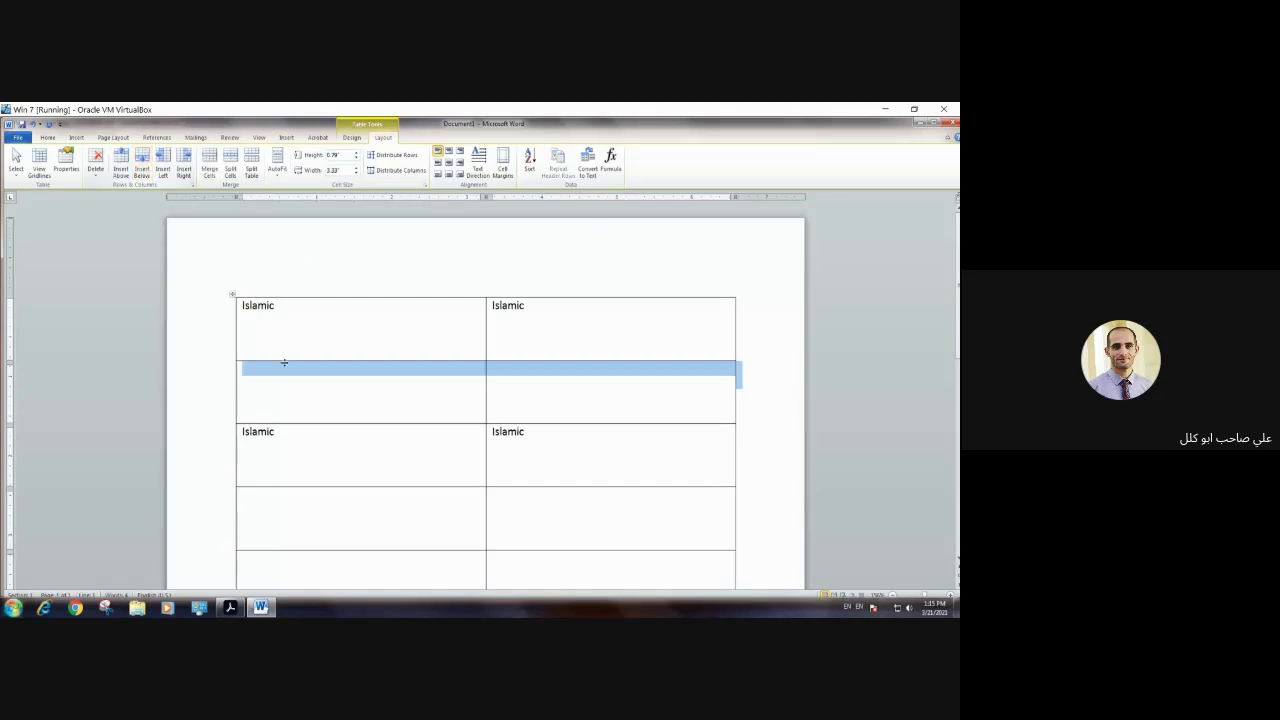
click(280, 305)
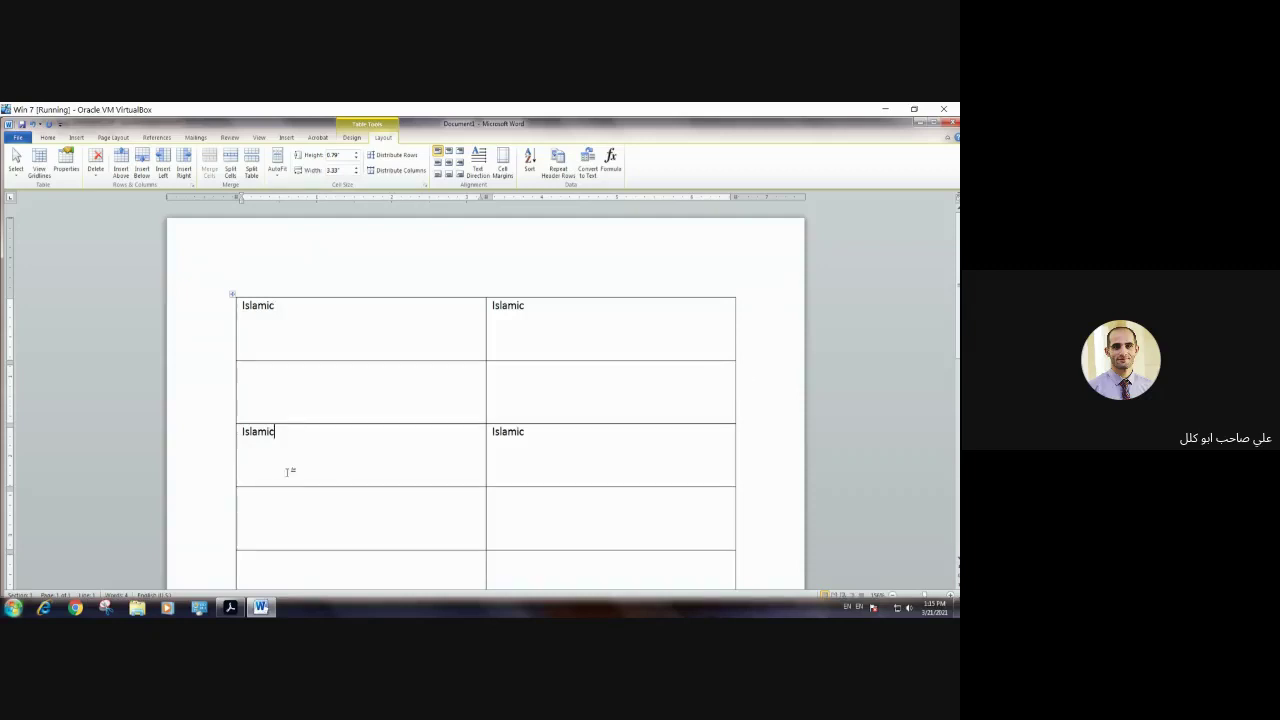
key(ctrl+z)
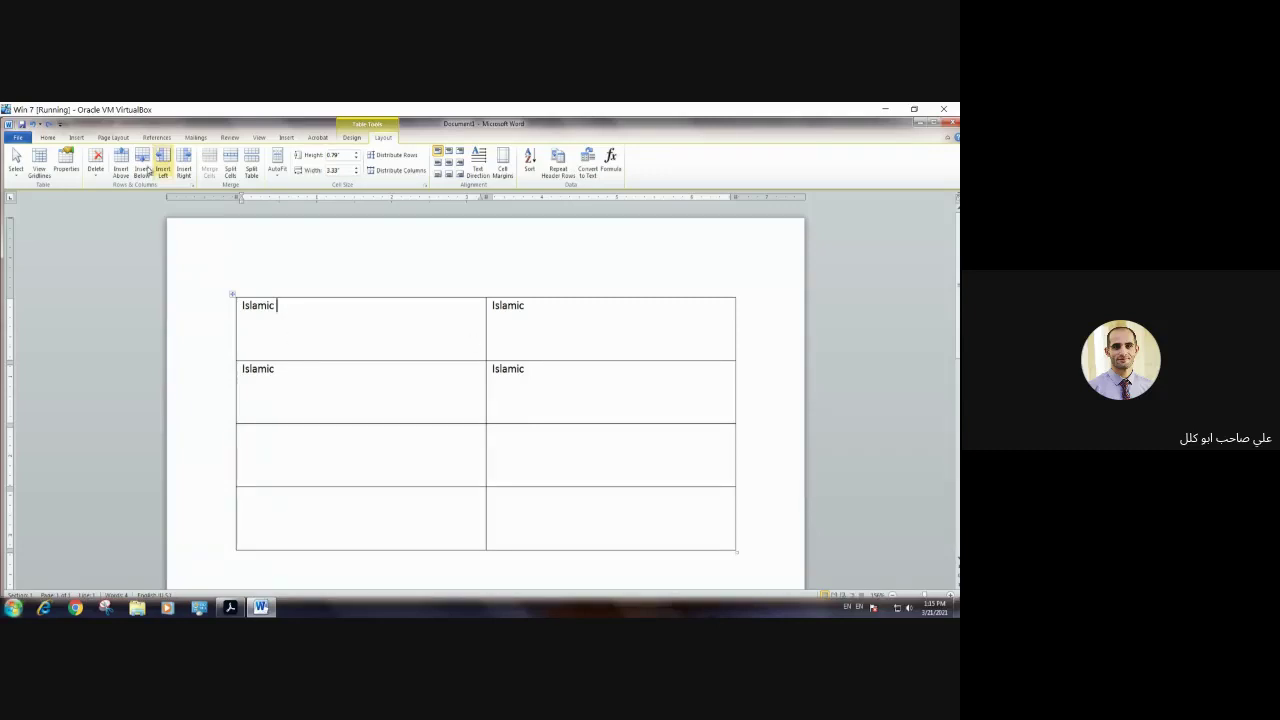
click(143, 170)
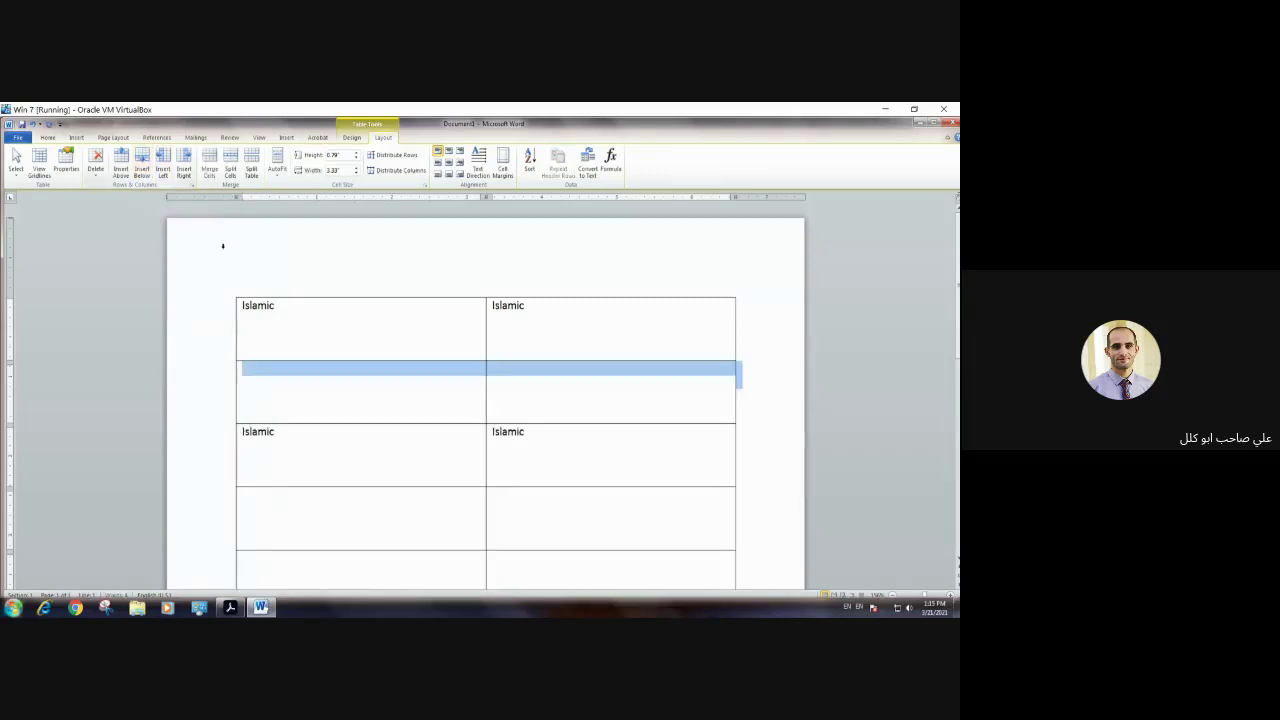
click(302, 392)
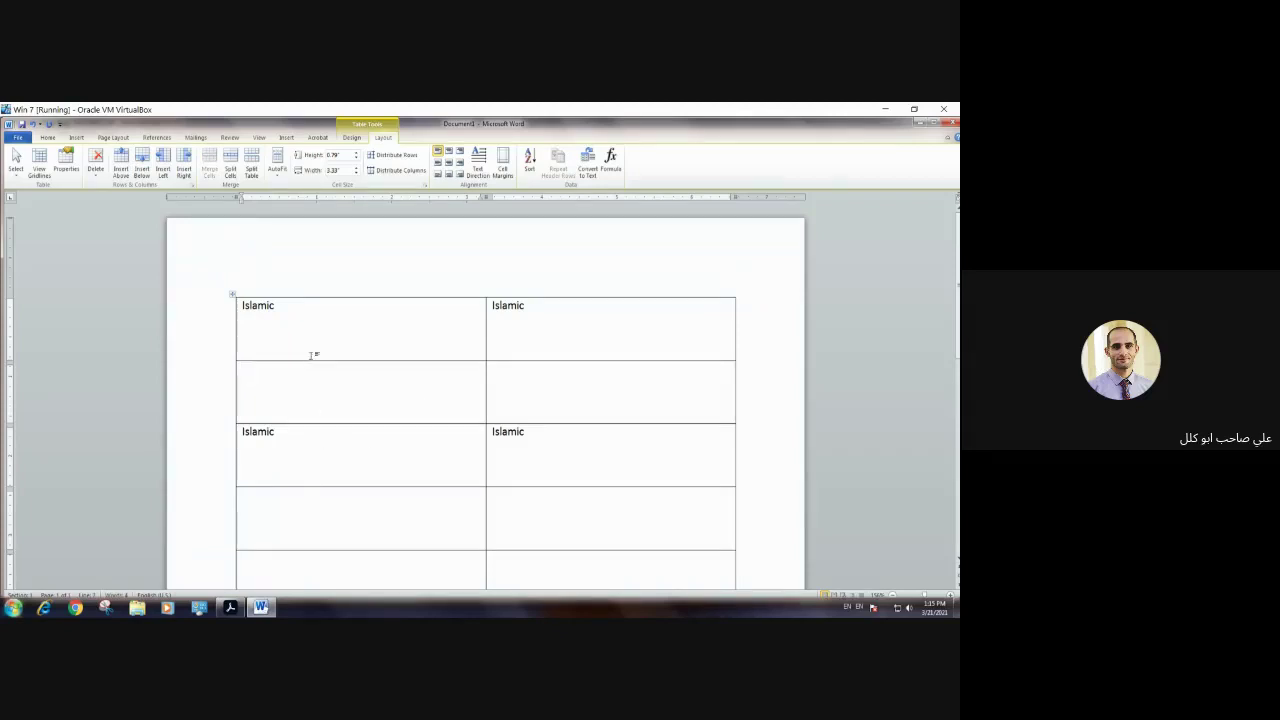
click(297, 320)
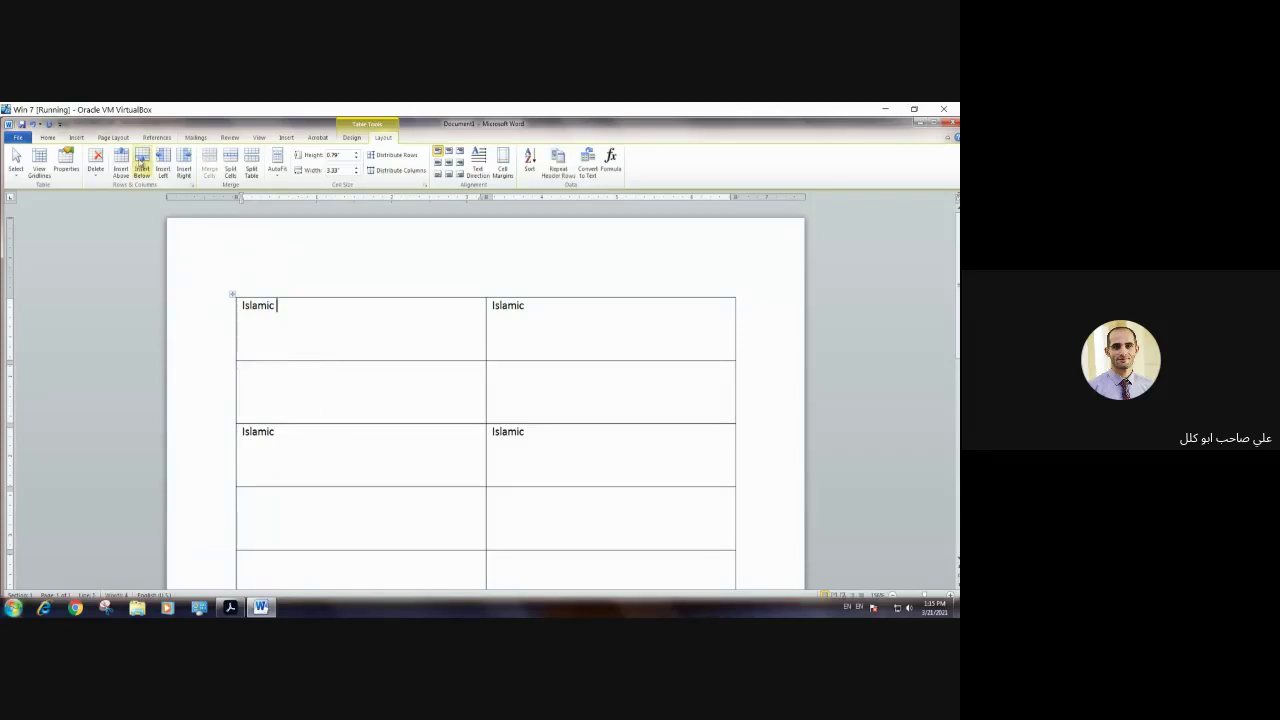
click(121, 160)
click(254, 300)
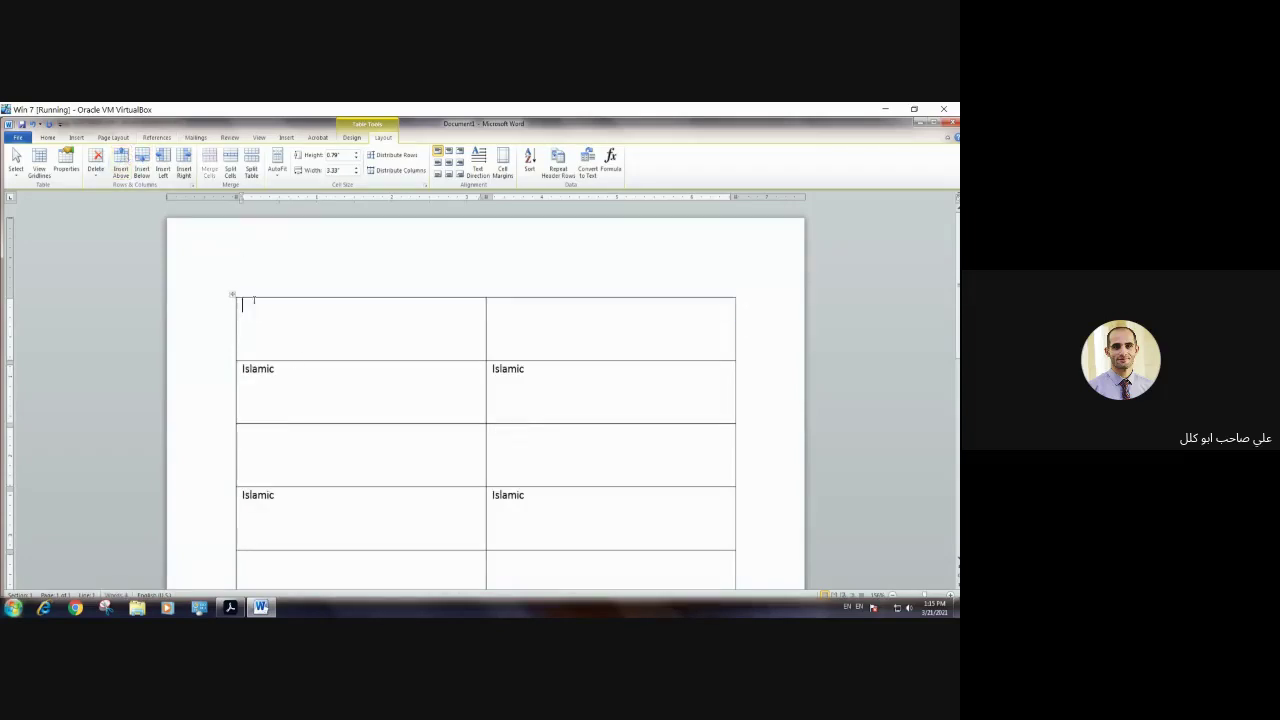
Insert a blank column to the right of the first column with Insert Right.
click(316, 388)
click(184, 163)
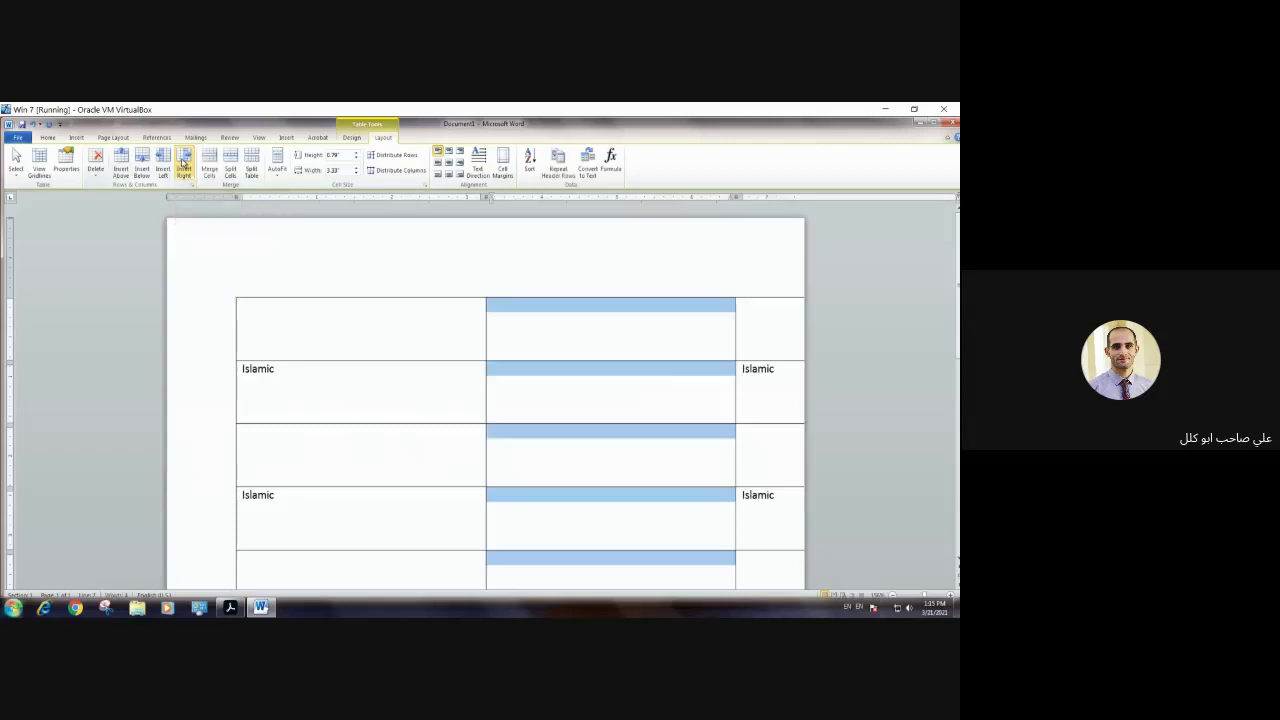
click(621, 403)
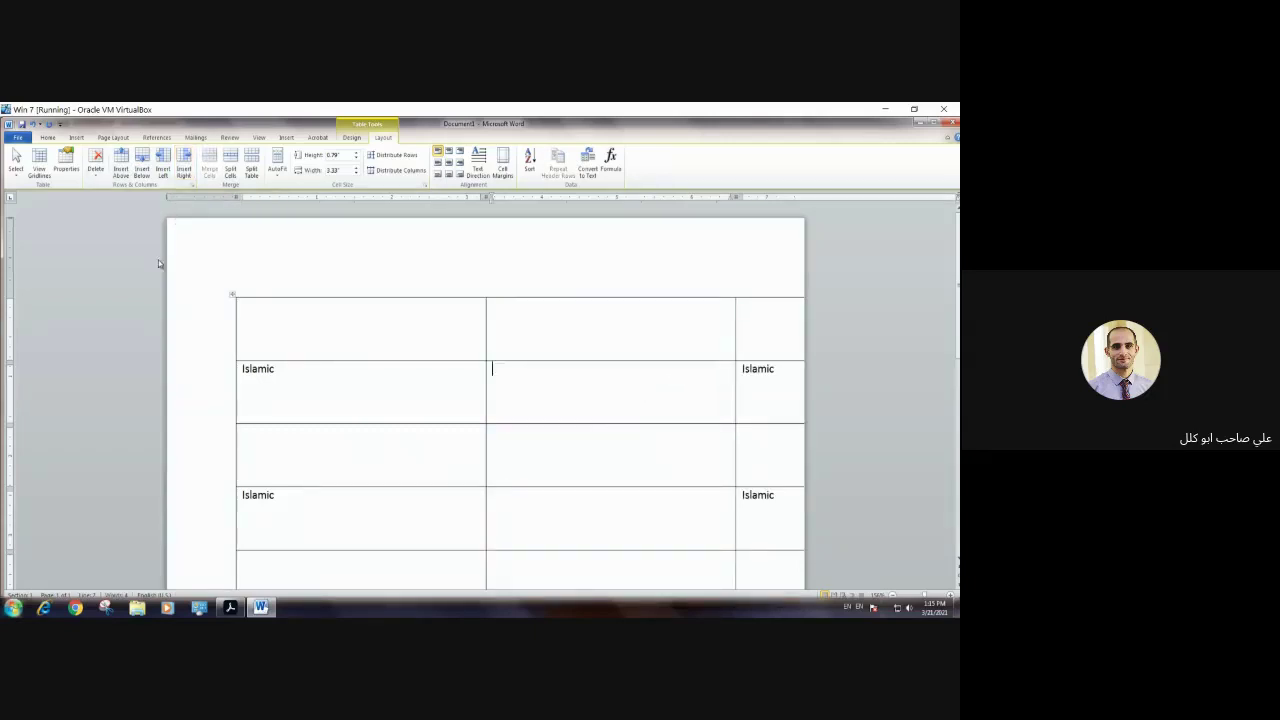
Select the whole table and apply AutoFit Contents, then AutoFit Window to span the page width.
click(224, 294)
click(277, 162)
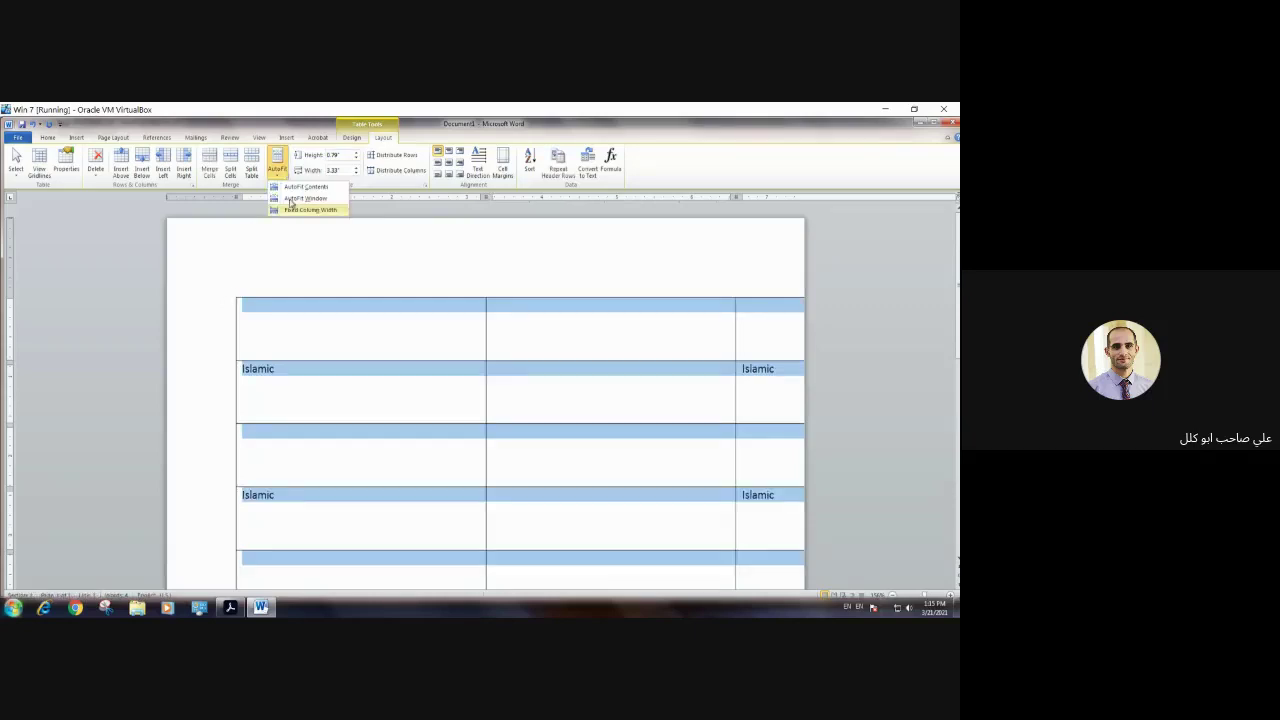
click(303, 187)
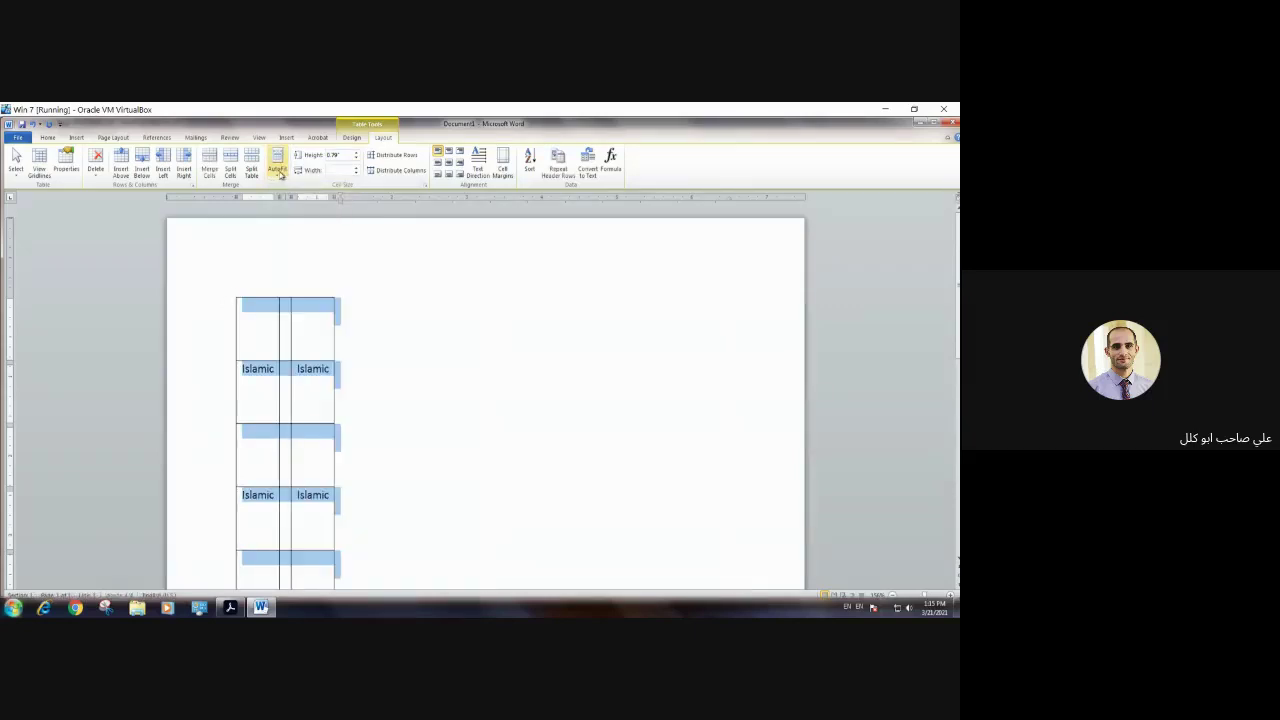
click(277, 162)
click(290, 198)
click(363, 342)
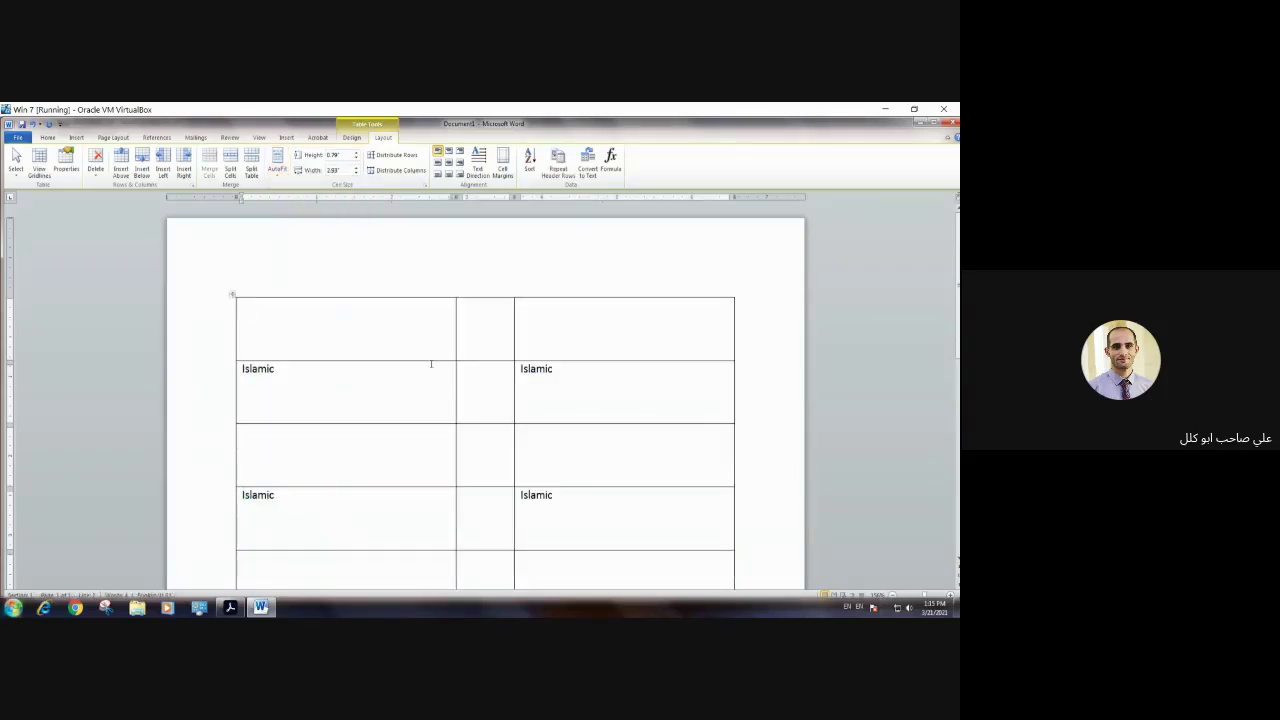
click(457, 349)
click(465, 312)
Insert three blank columns left of the narrow middle column, giving the table six columns.
click(260, 304)
click(163, 172)
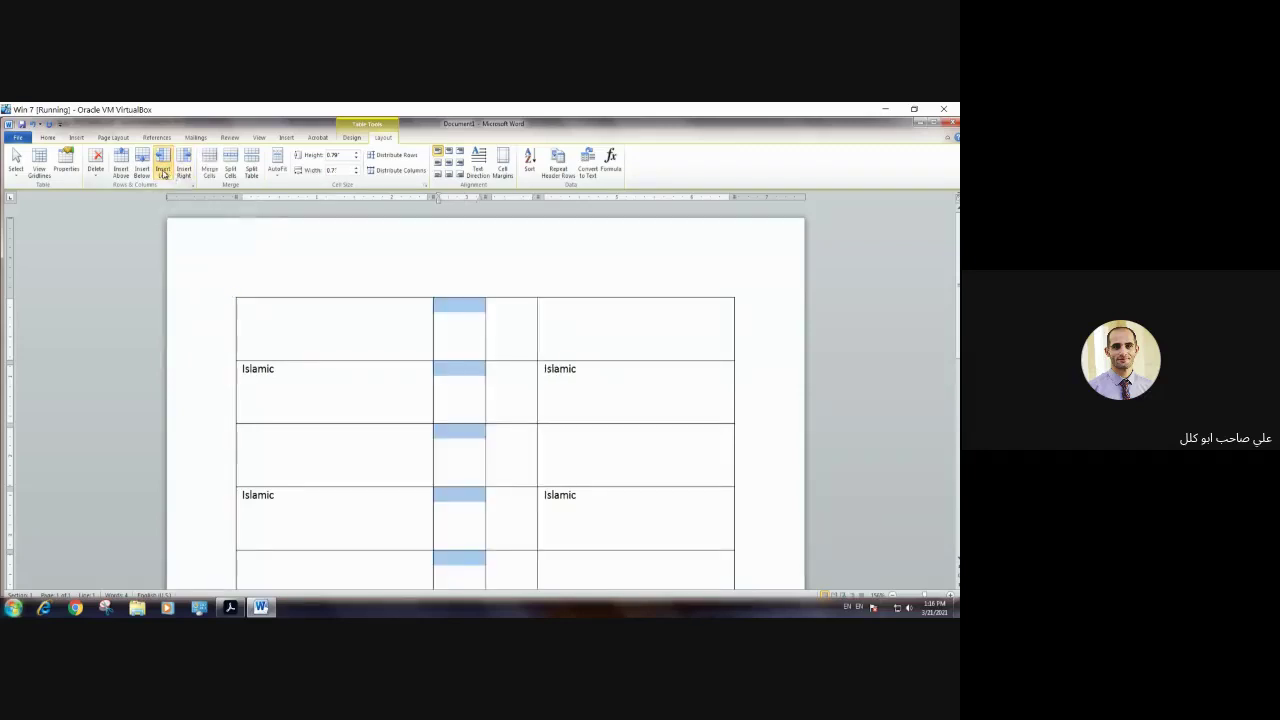
click(450, 331)
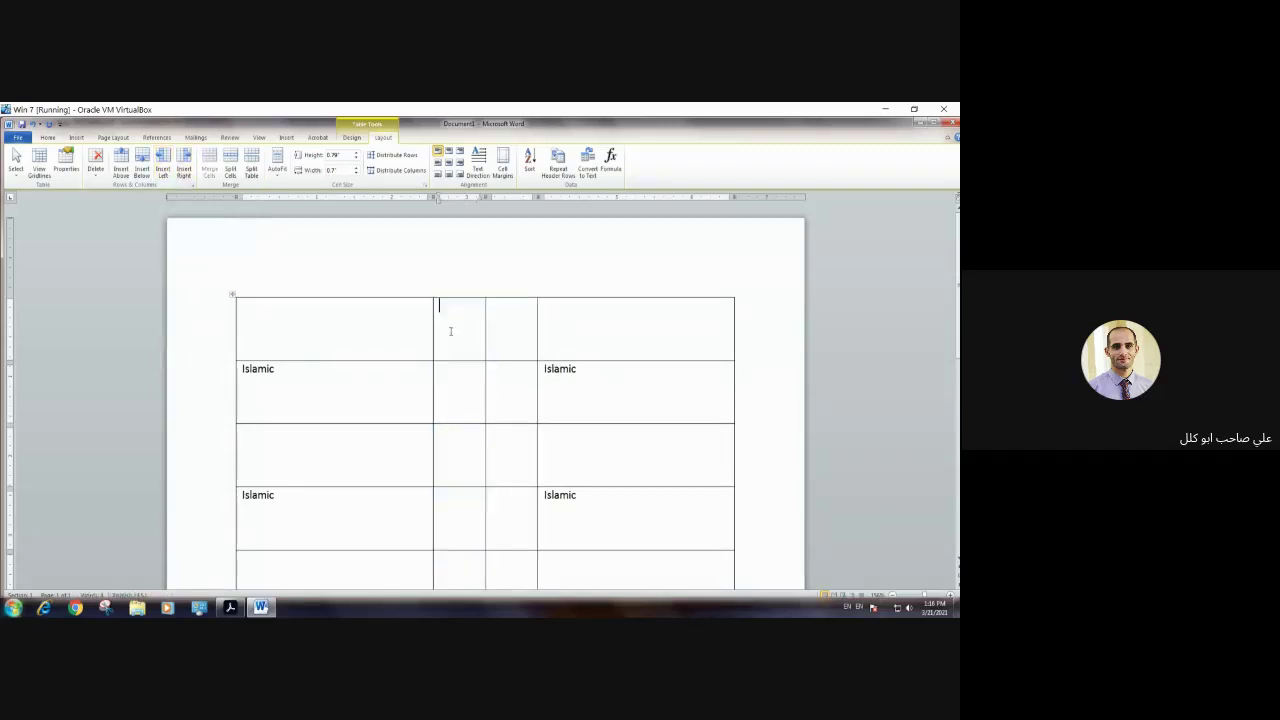
click(162, 170)
click(162, 172)
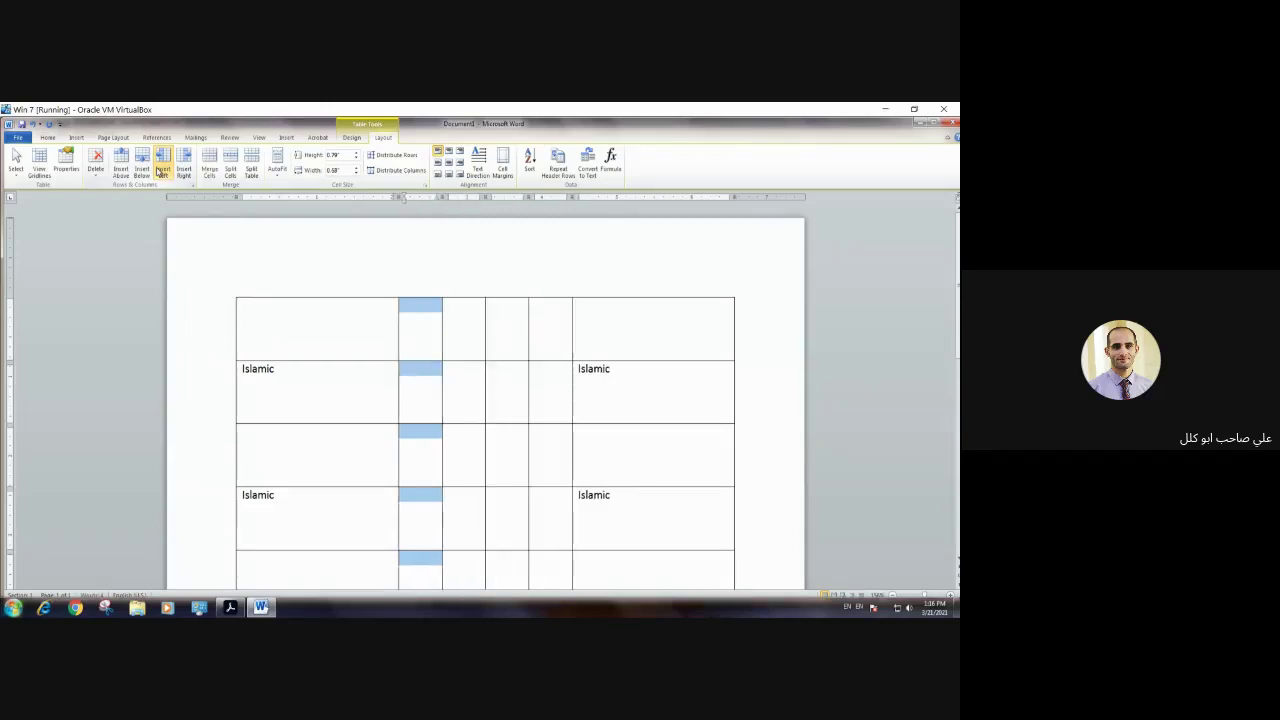
click(480, 400)
click(416, 328)
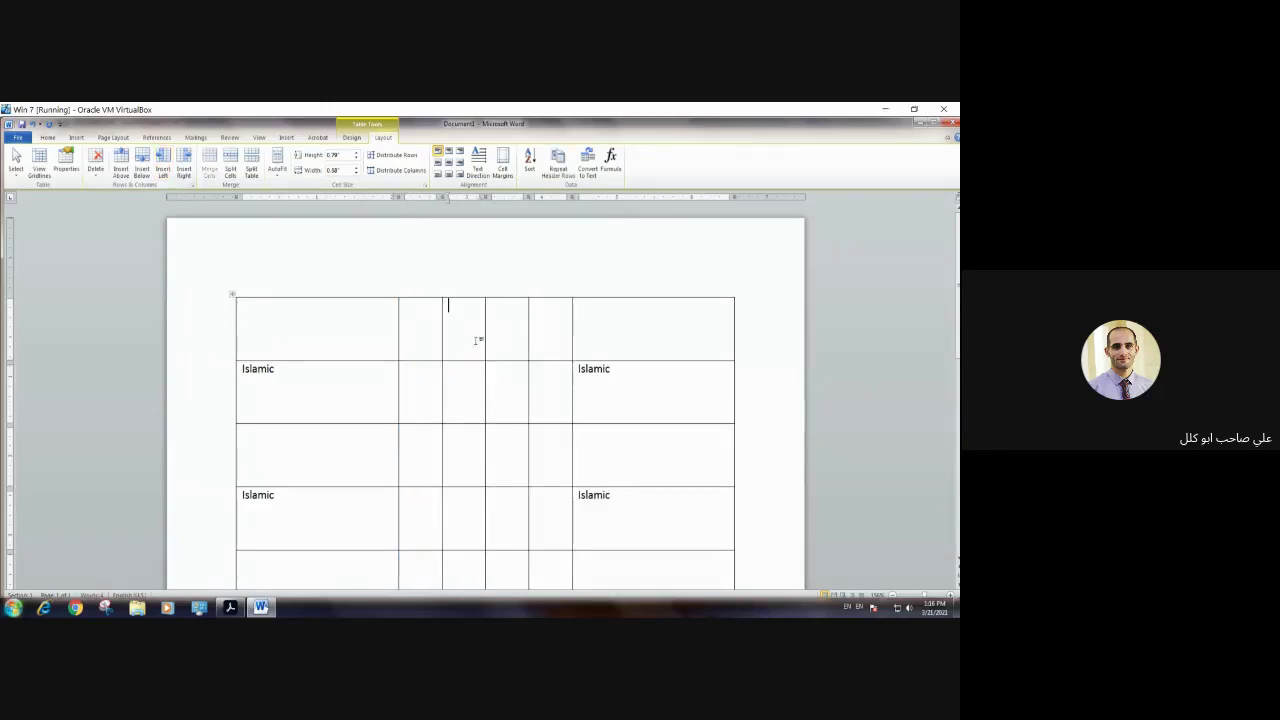
click(461, 384)
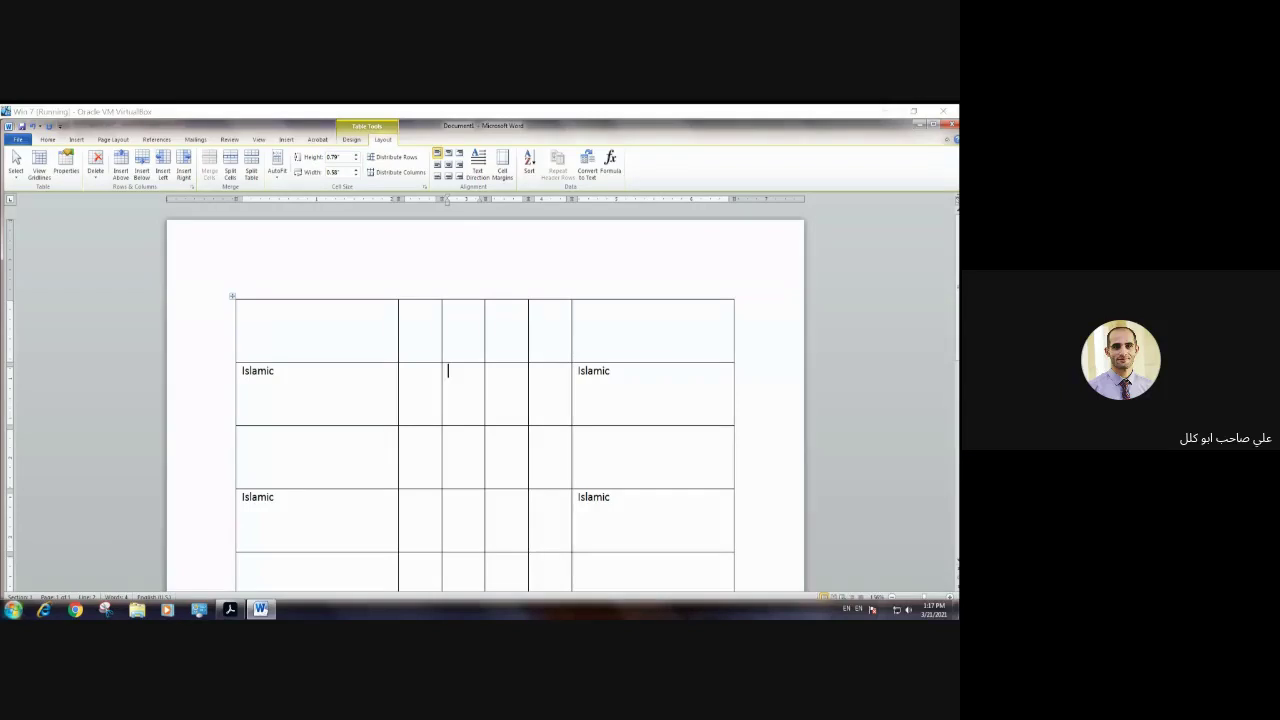
click(250, 440)
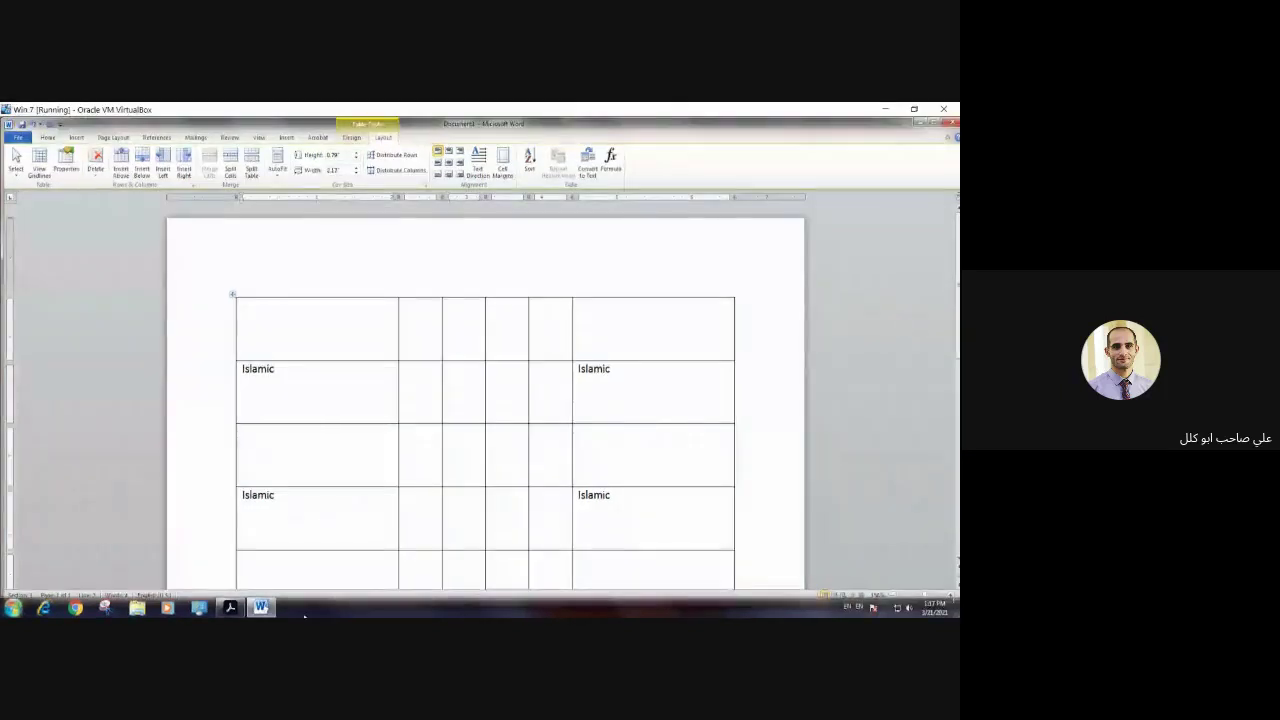
In the Acrobat handout, highlight the 'Inserting Rows and Columns' heading and its words Rows and Columns.
click(230, 607)
scroll(264, 344, down, 2)
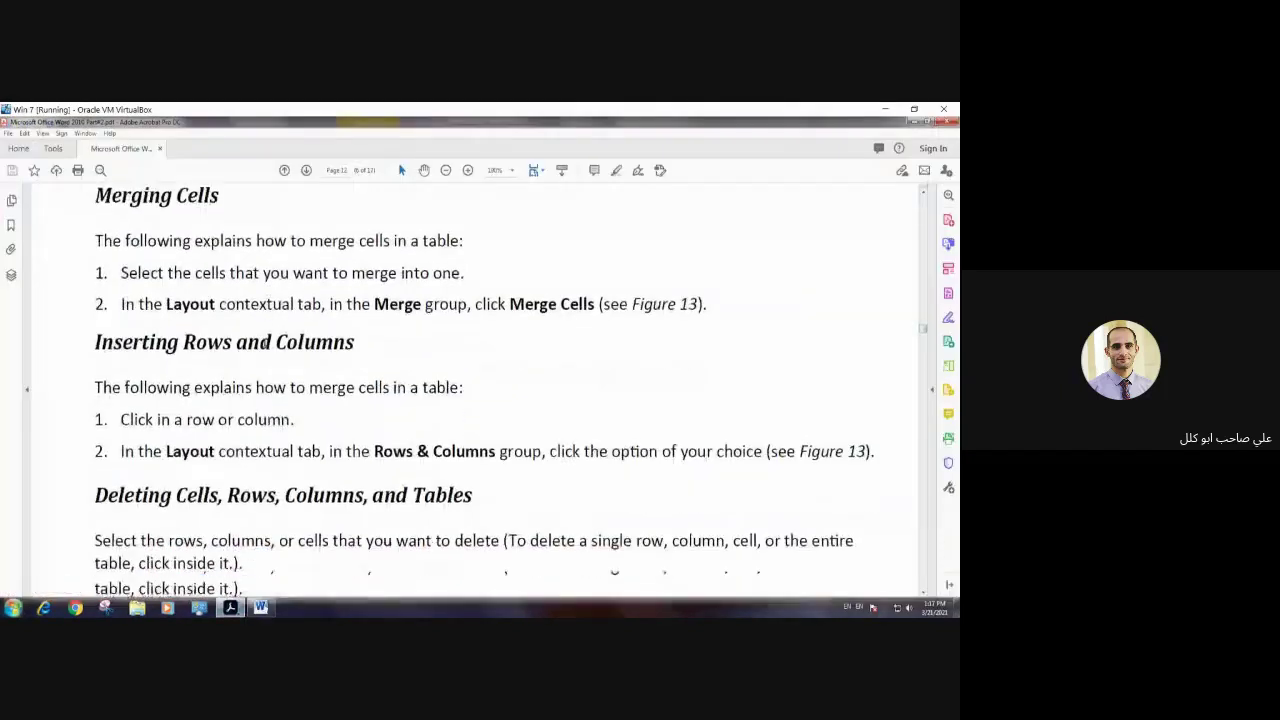
scroll(268, 352, up, 1)
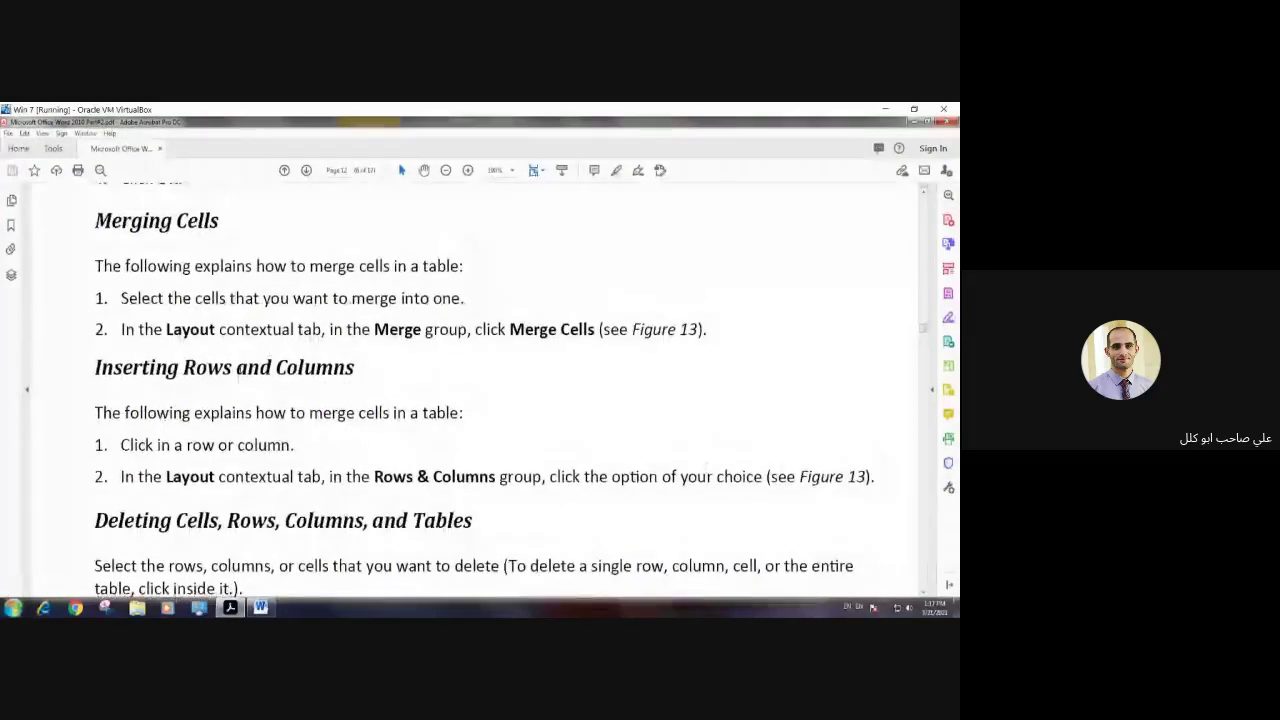
drag(96, 367, 352, 369)
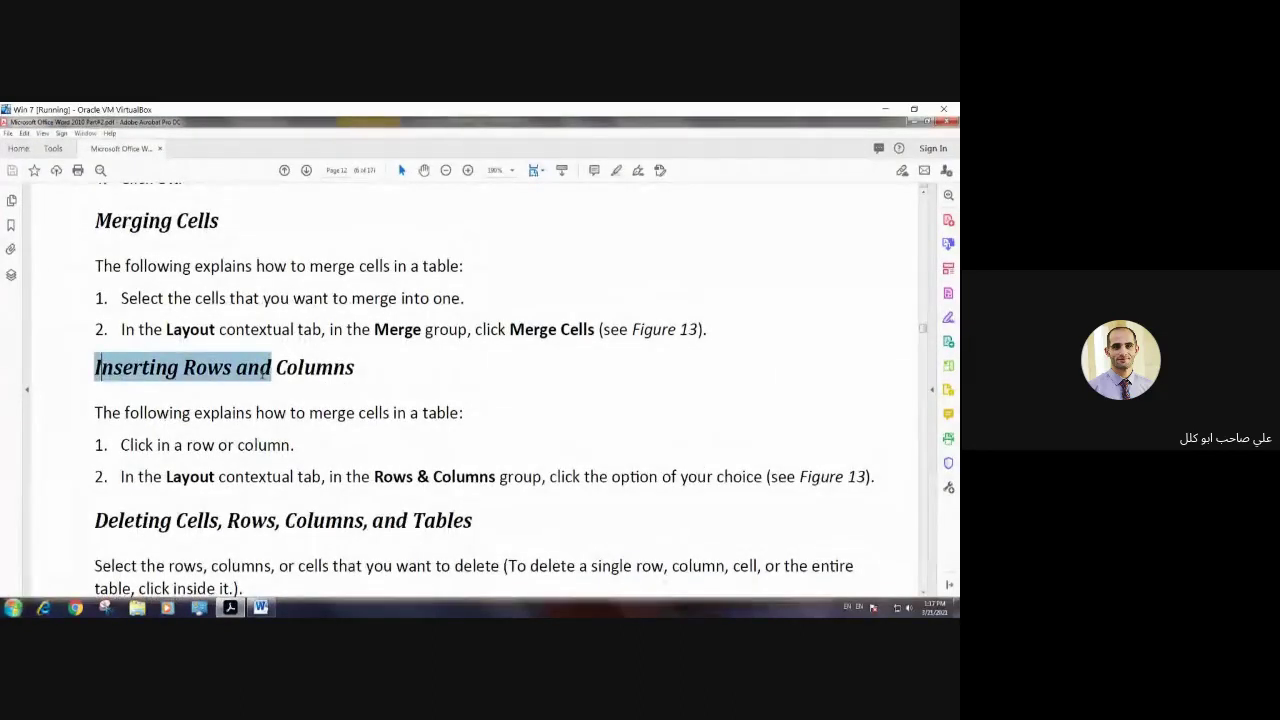
double_click(207, 368)
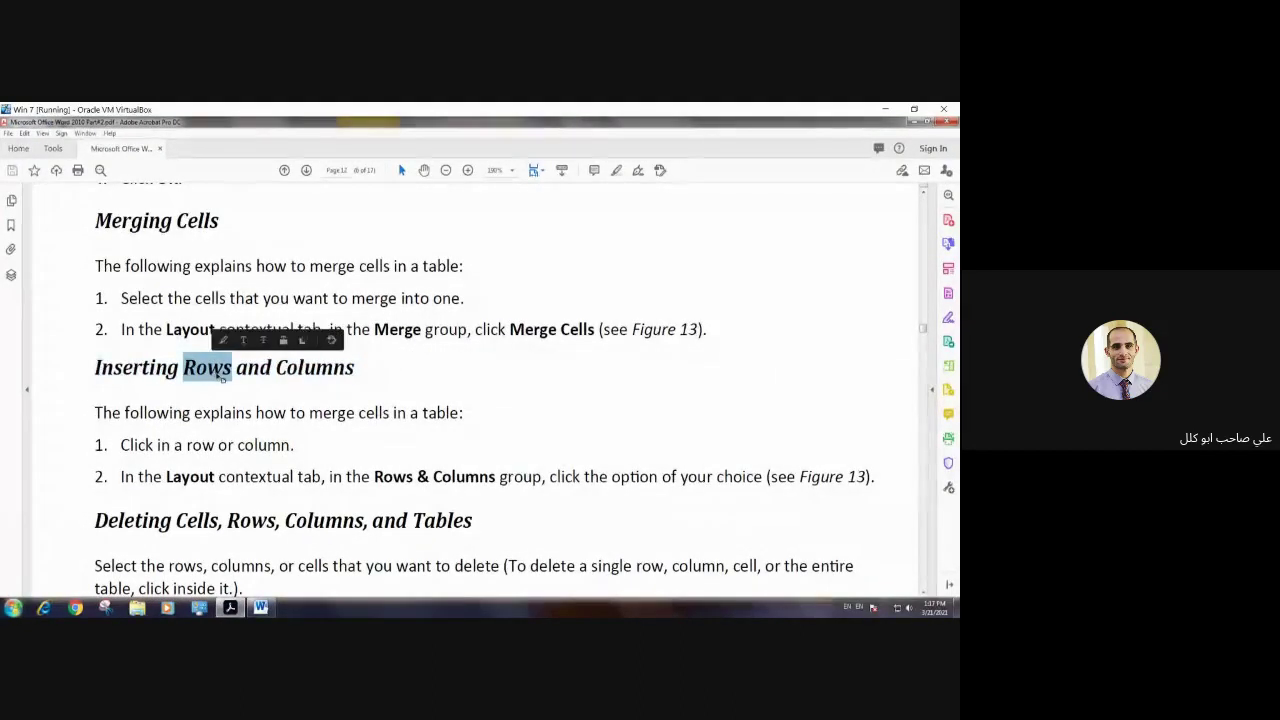
double_click(320, 368)
click(288, 372)
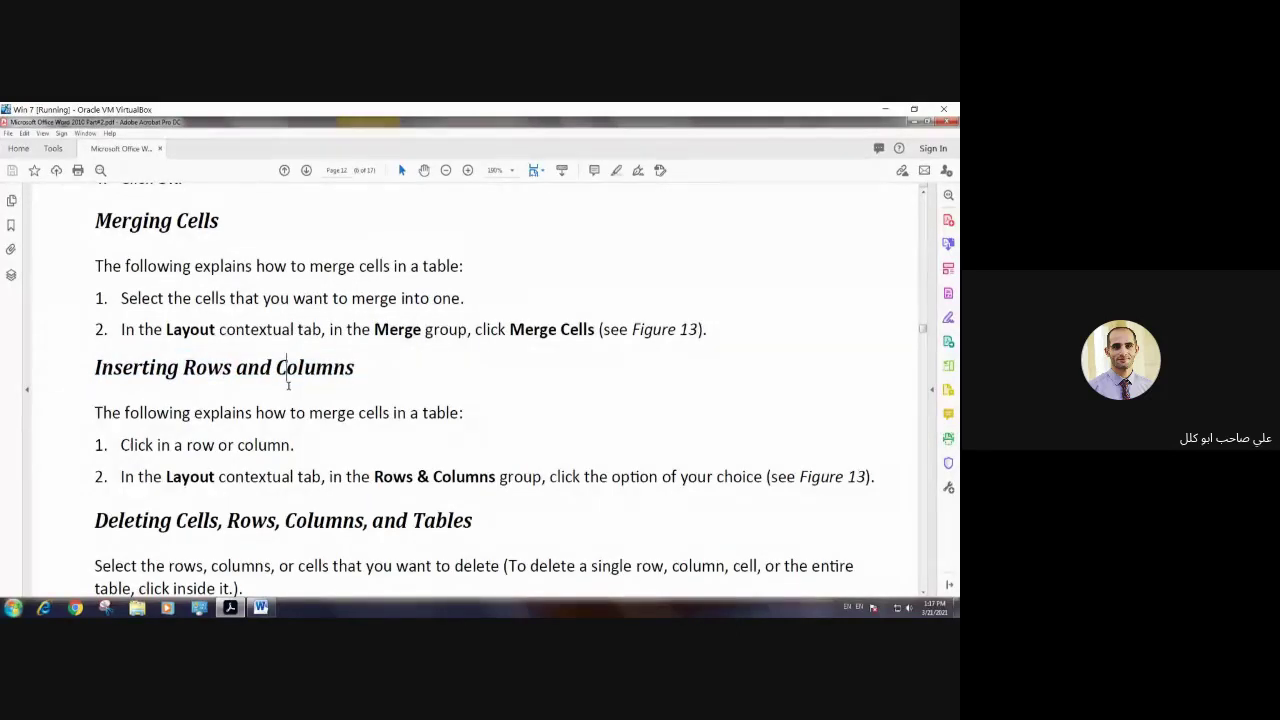
Scroll to the 'Deleting Cells, Rows, Columns, and Tables' heading and highlight it, then Cells and Rows.
scroll(288, 380, down, 3)
scroll(288, 385, down, 3)
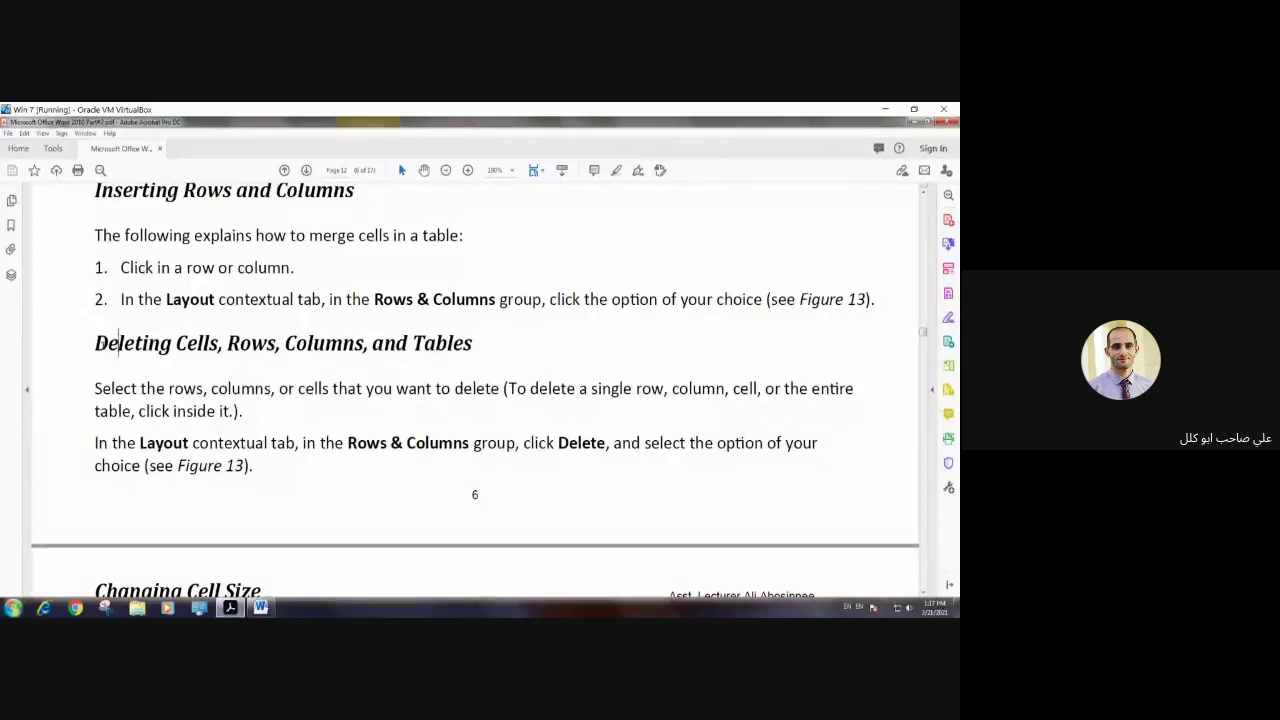
drag(96, 343, 477, 352)
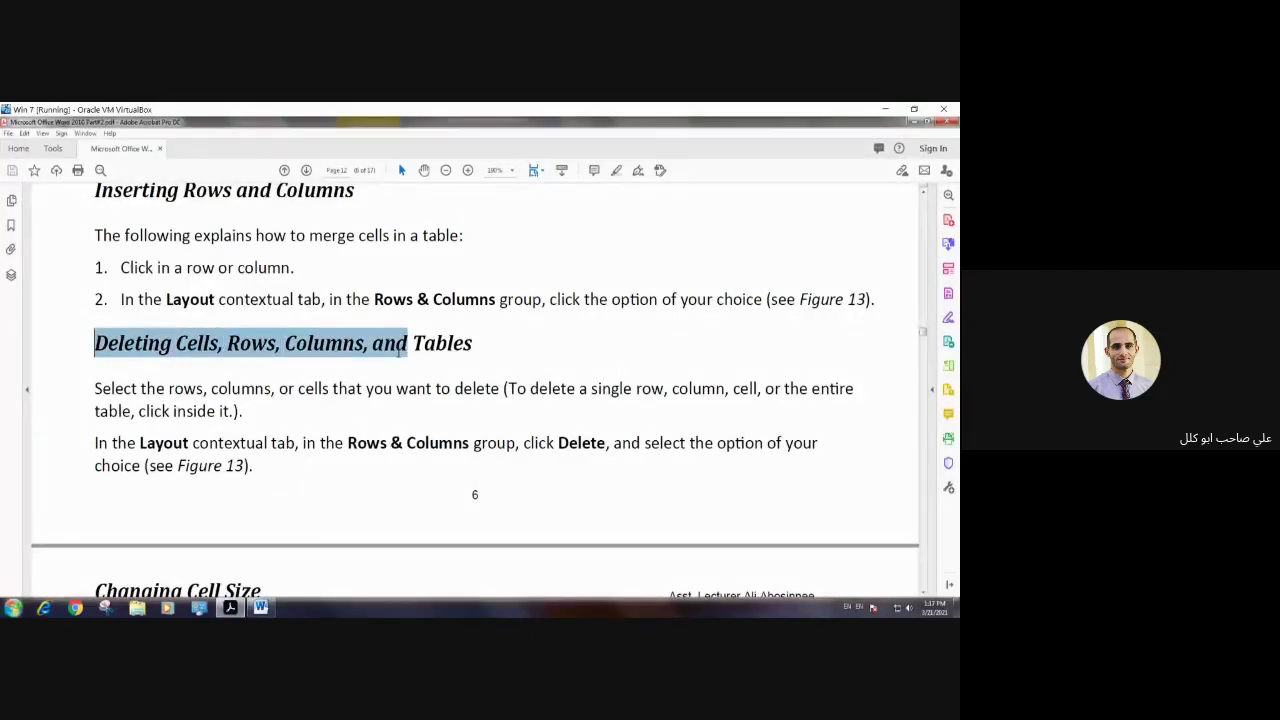
click(405, 353)
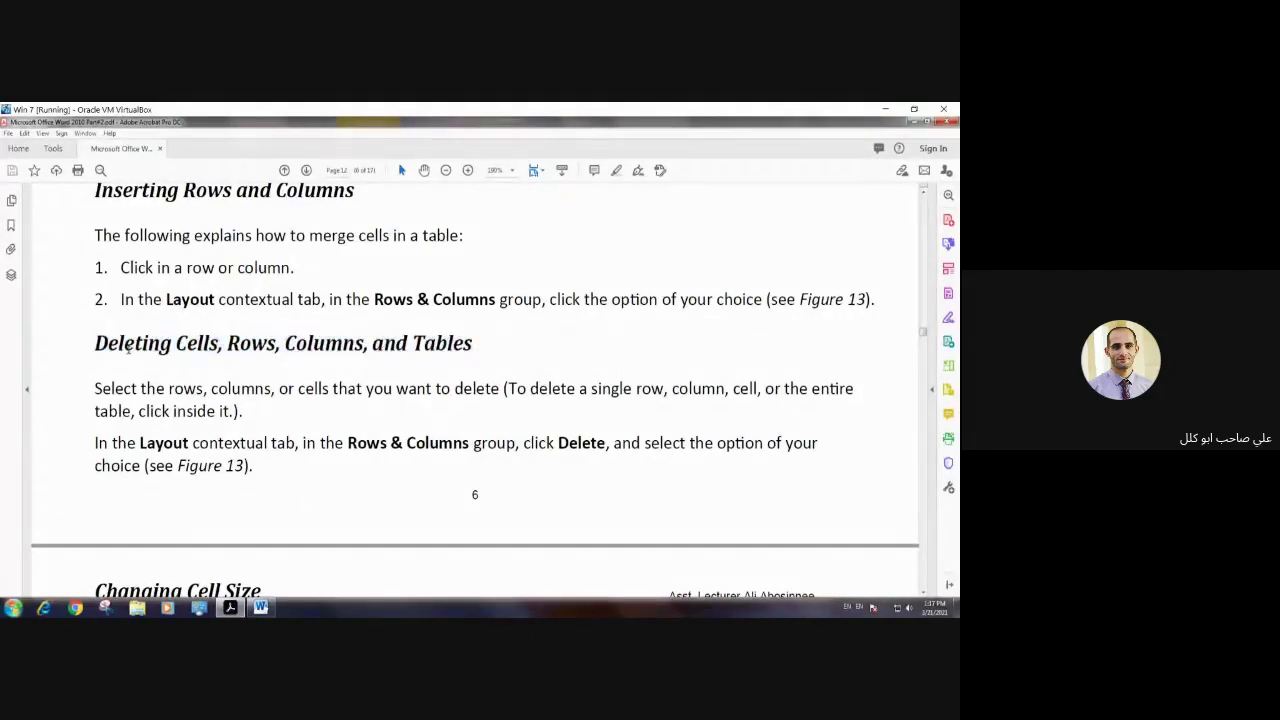
drag(96, 343, 218, 345)
double_click(192, 349)
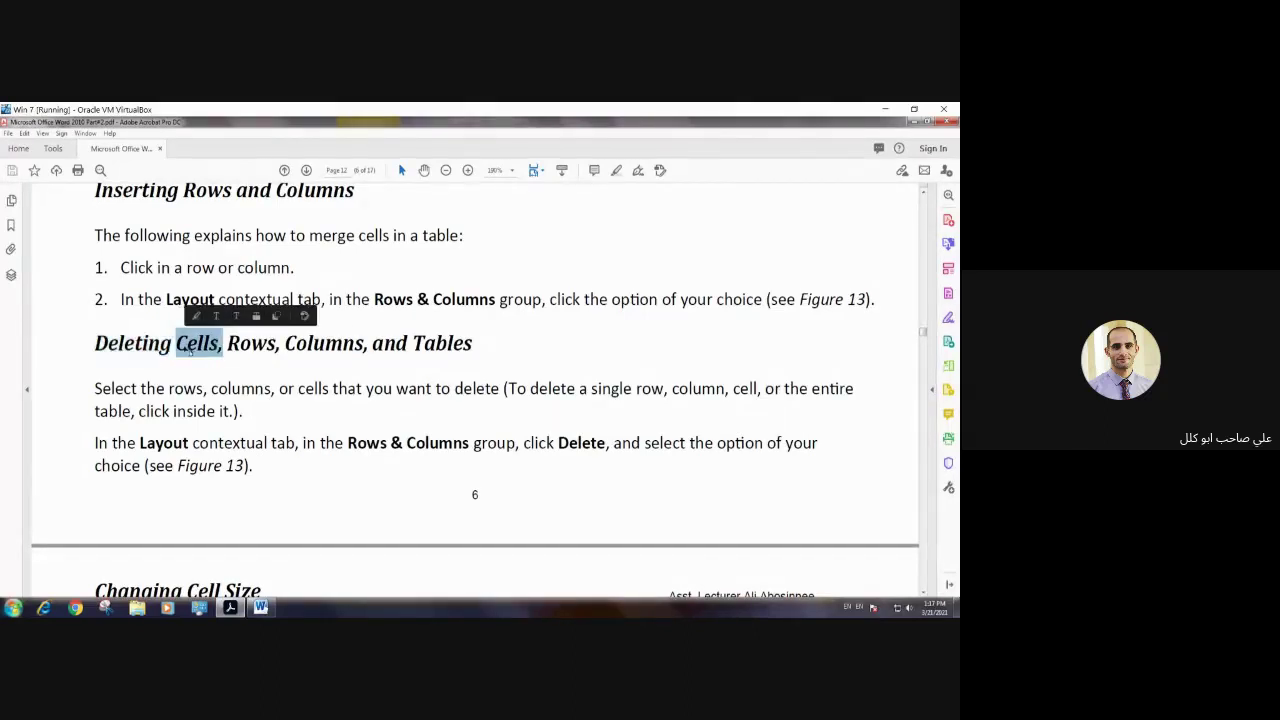
double_click(252, 345)
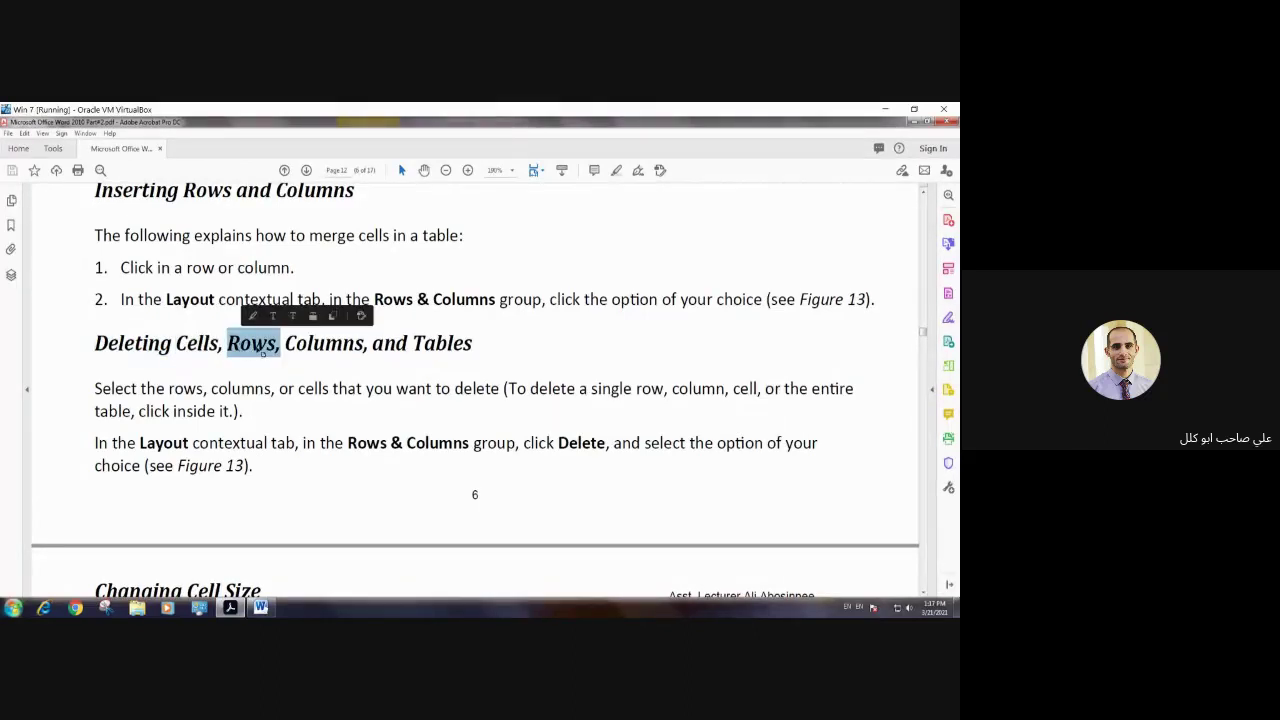
click(314, 343)
Highlight the heading words Columns and Tables, then Cells, Rows and Columns again.
double_click(314, 343)
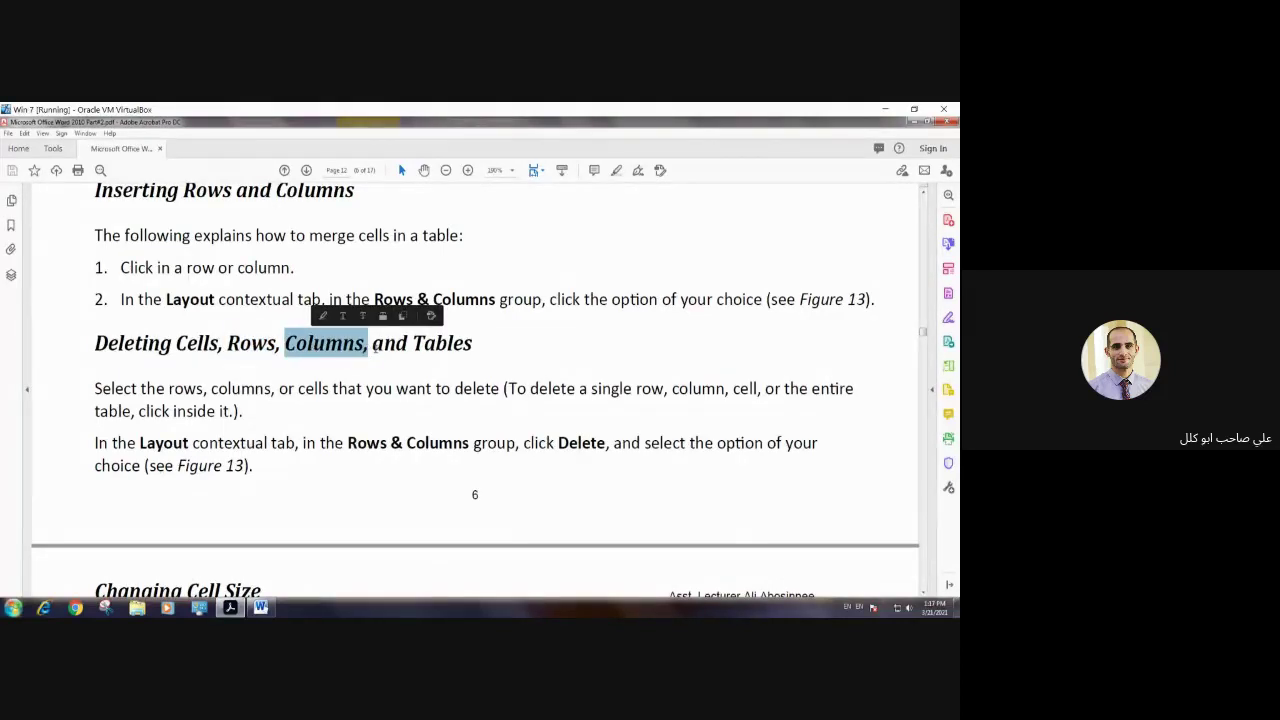
click(376, 349)
drag(474, 345, 412, 345)
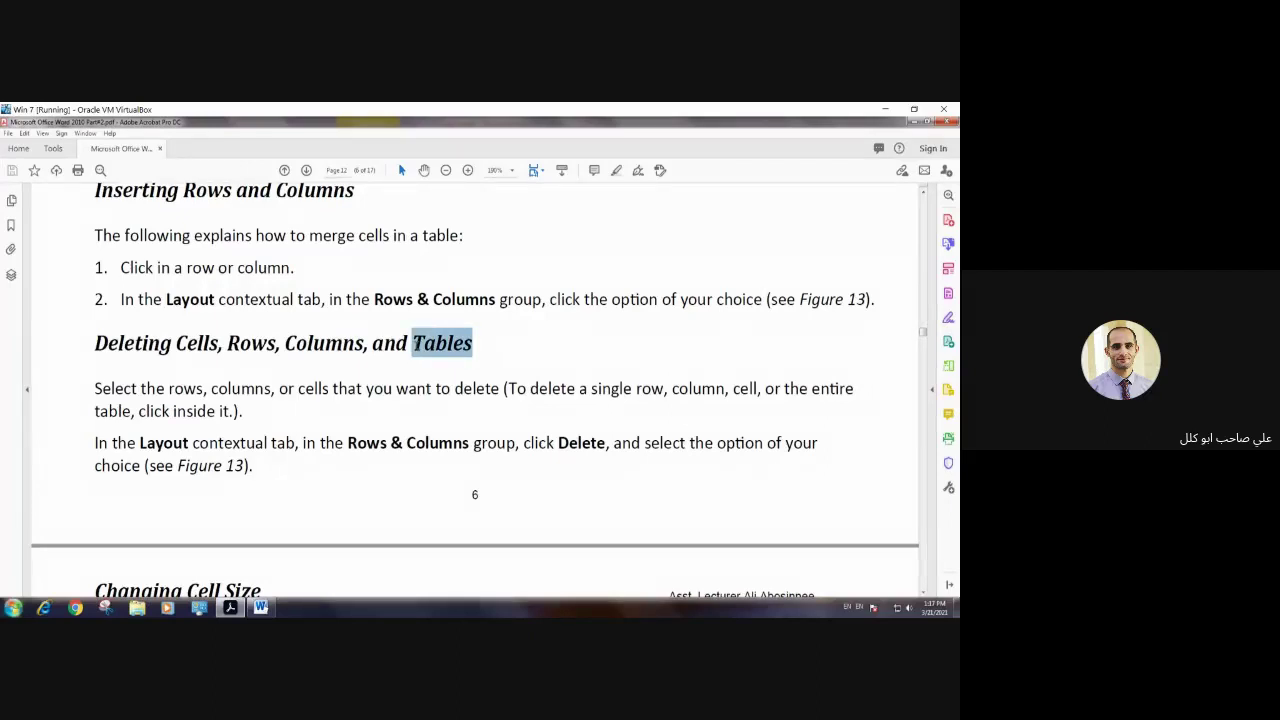
click(425, 345)
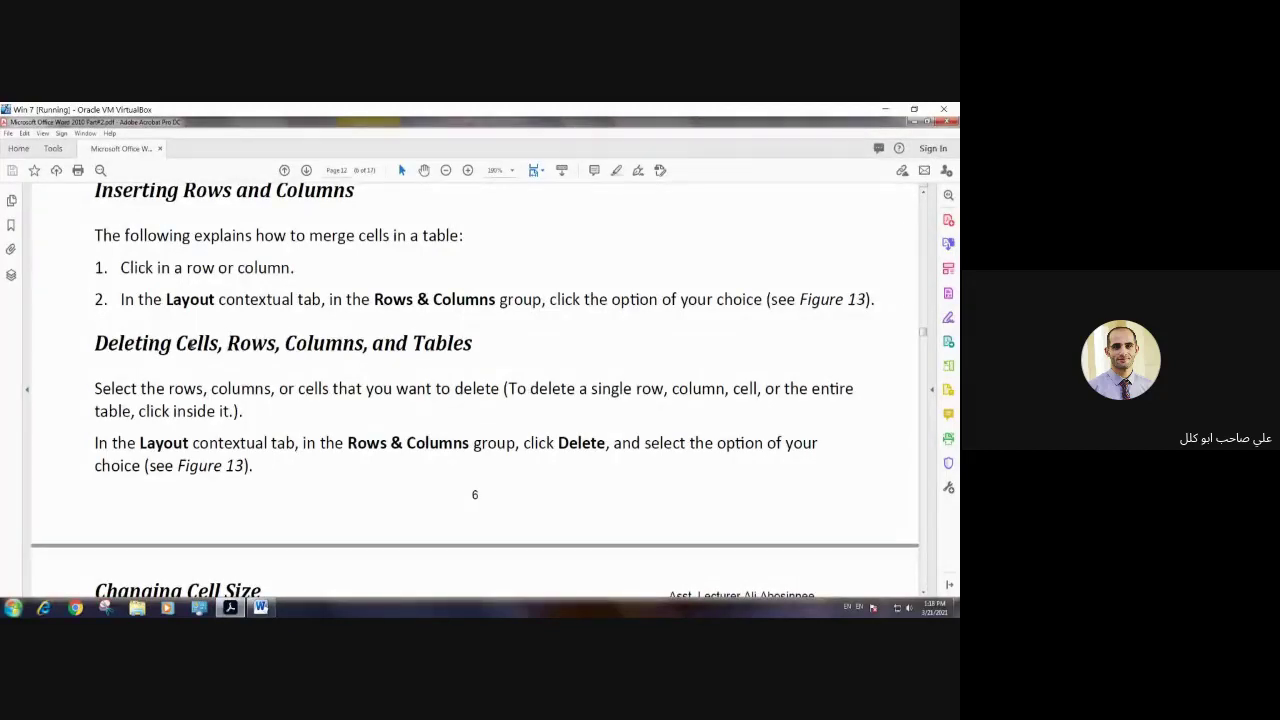
double_click(190, 343)
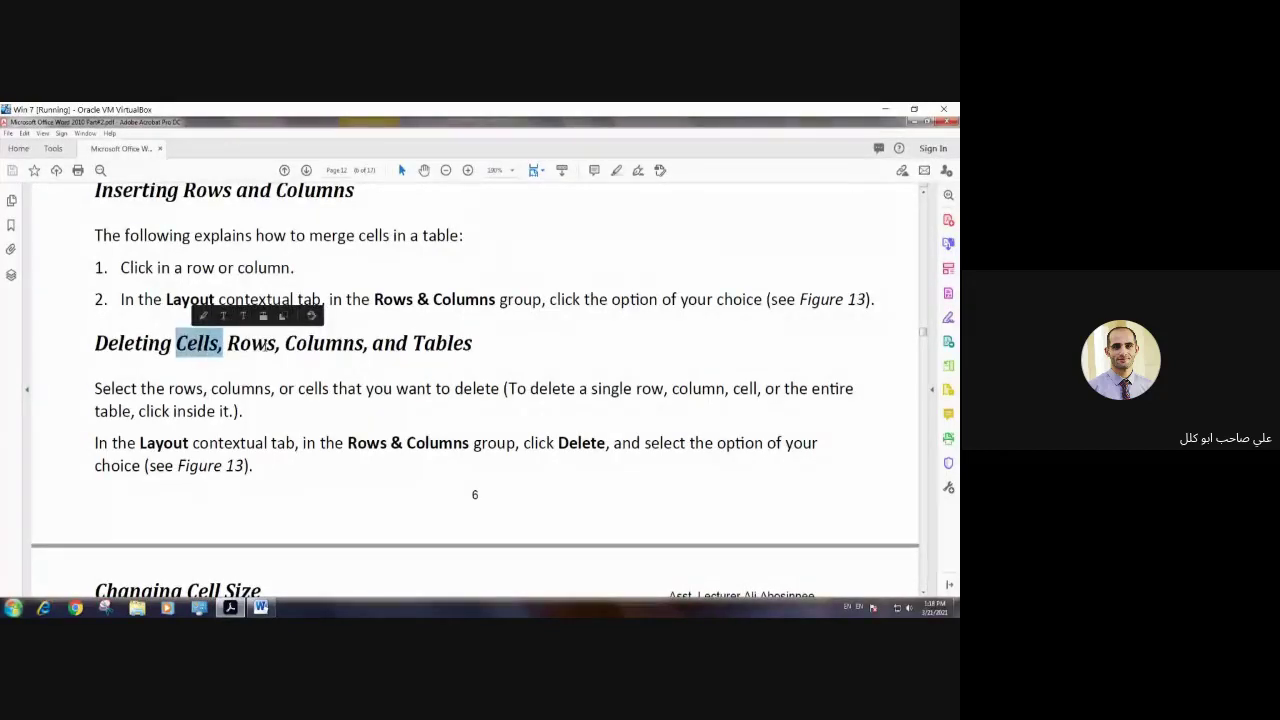
double_click(248, 345)
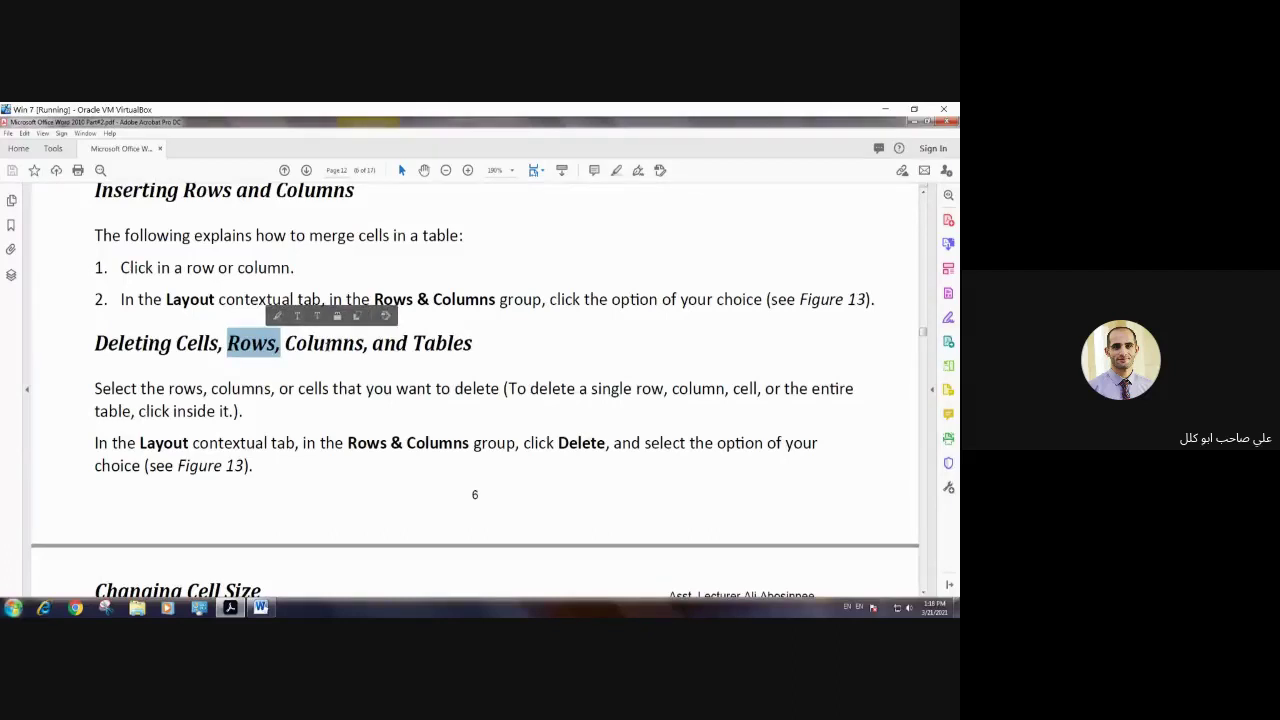
double_click(325, 345)
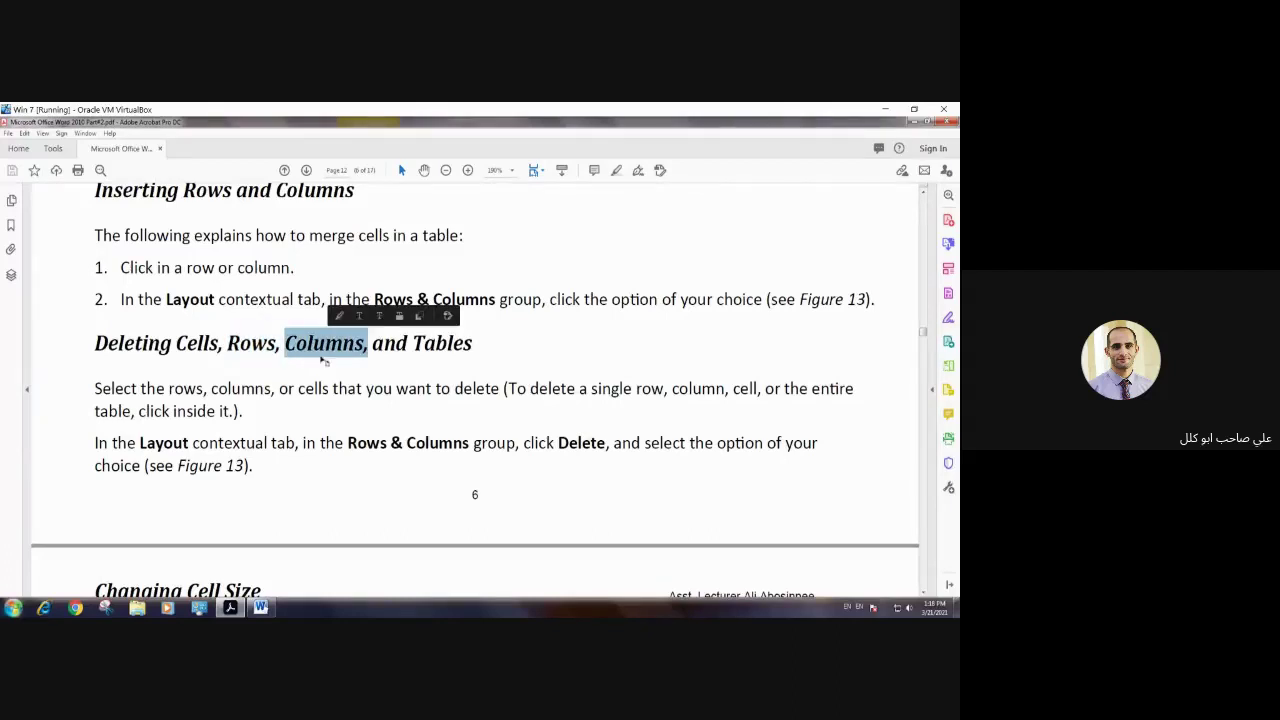
click(470, 343)
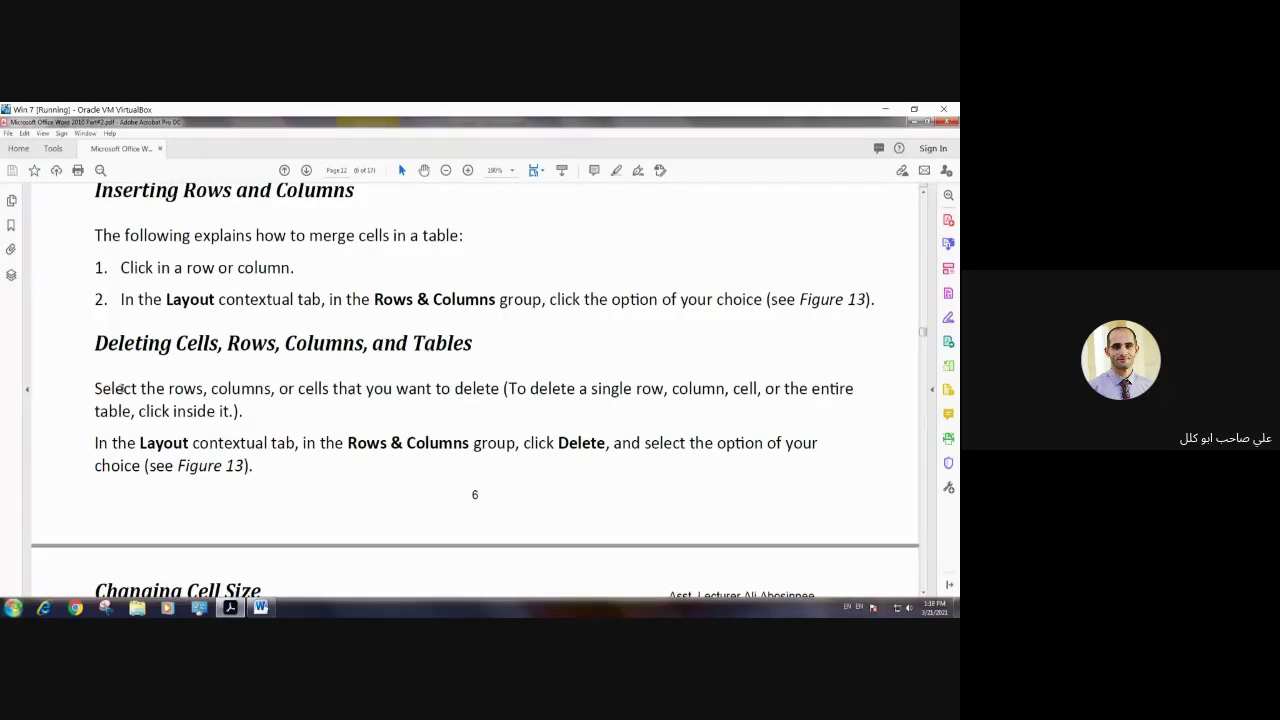
Highlight the first instruction sentence about choosing the rows, columns or cells to delete.
drag(95, 388, 250, 393)
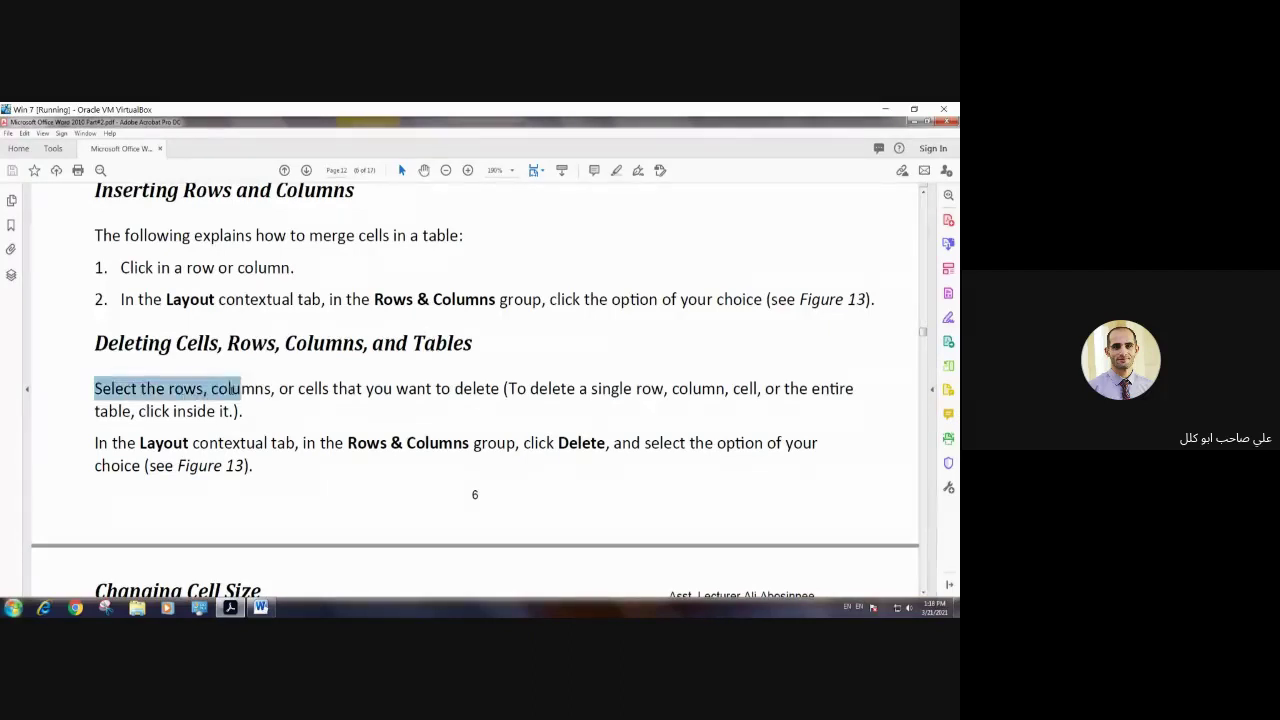
click(171, 395)
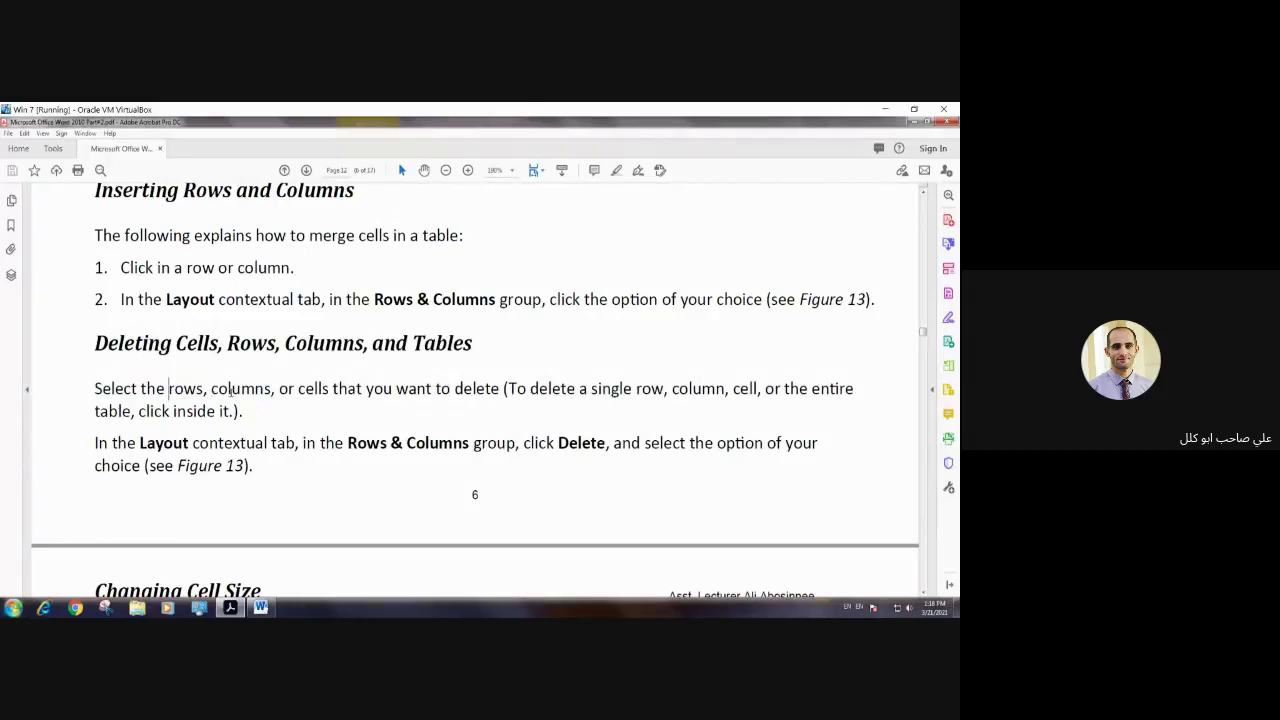
triple_click(109, 388)
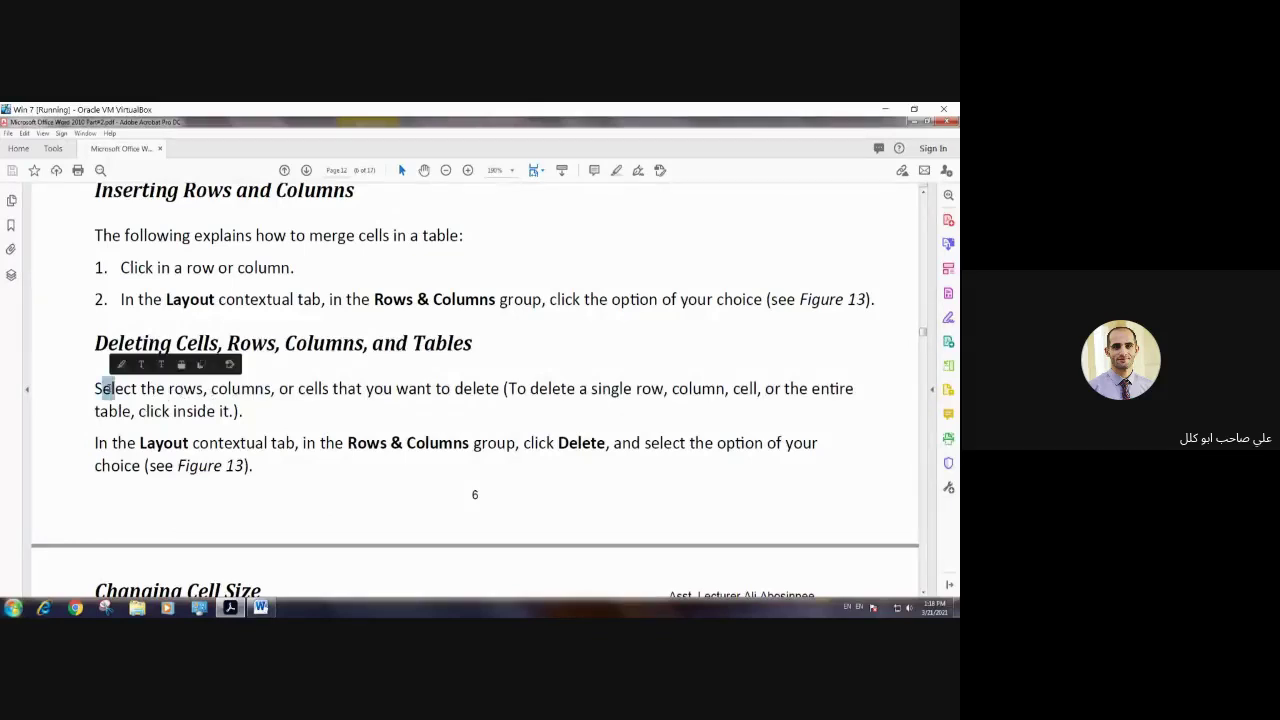
click(109, 388)
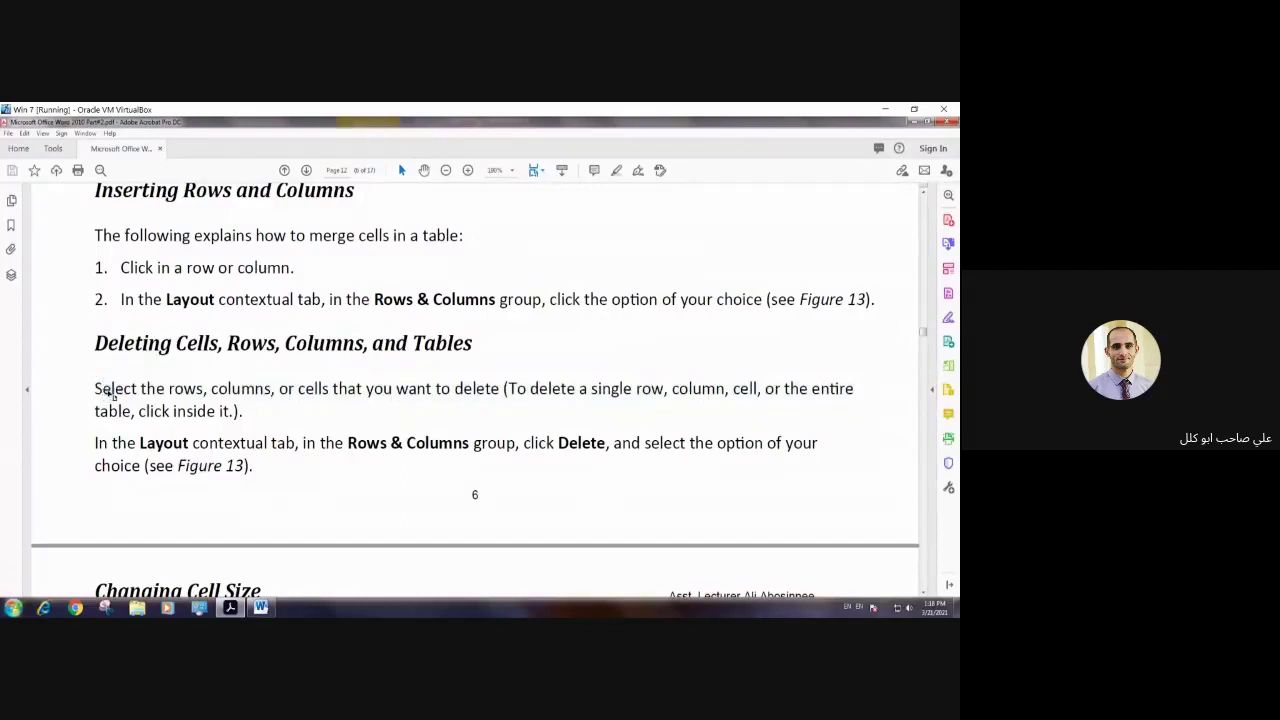
mouse_move(115, 388)
mouse_down()
mouse_move(94, 388)
mouse_move(493, 398)
mouse_up()
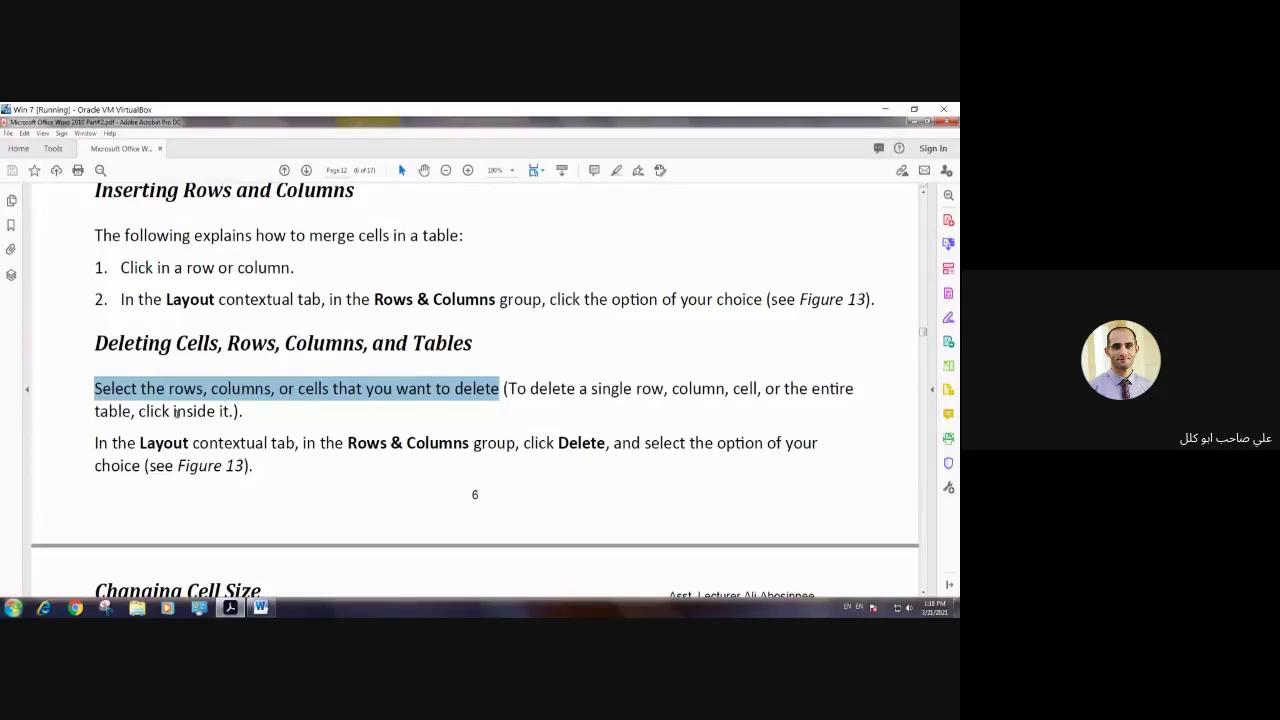
Highlight the single-item deletion note, then Layout, the Rows & Columns group and 'option' in the steps.
click(459, 418)
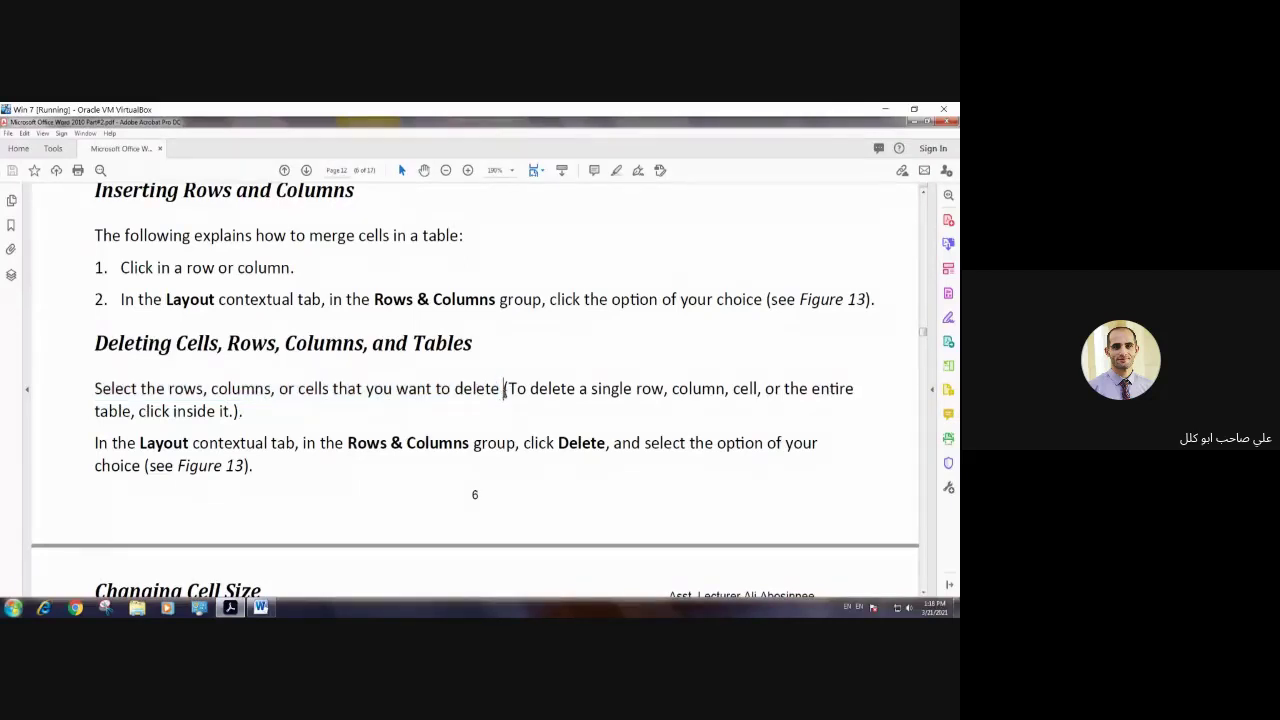
drag(506, 388, 603, 390)
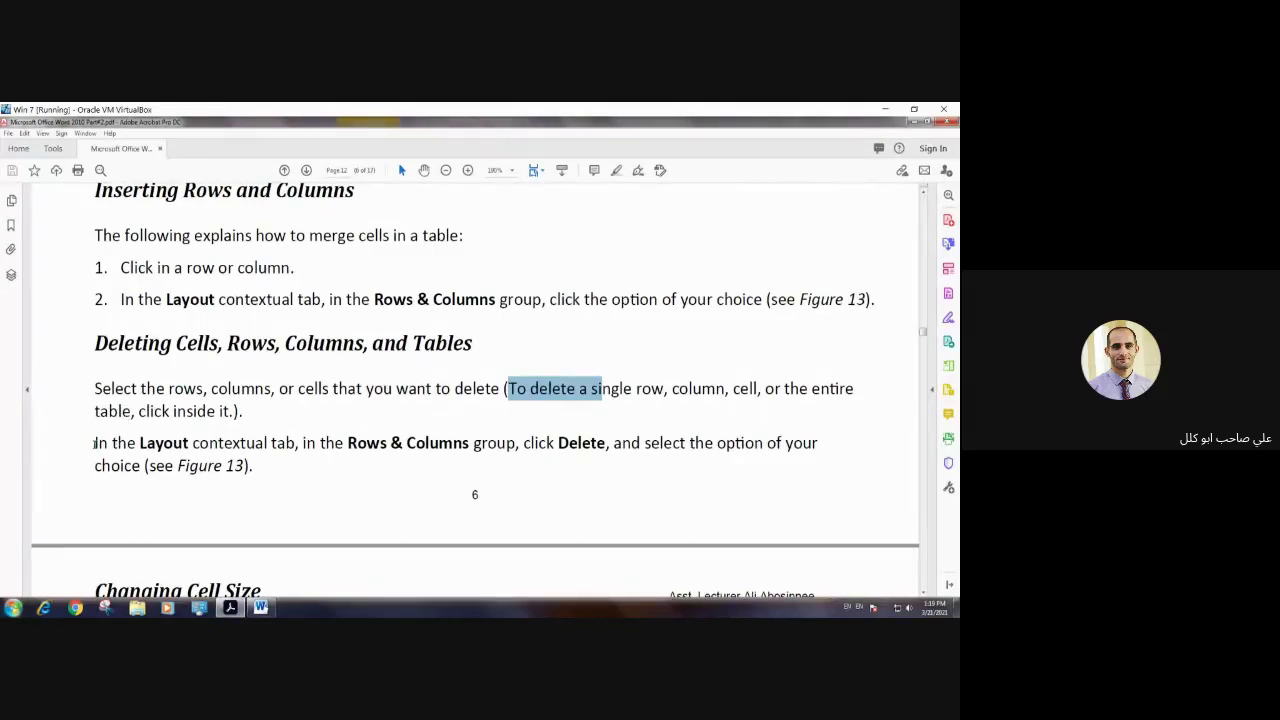
scroll(146, 423, down, 1)
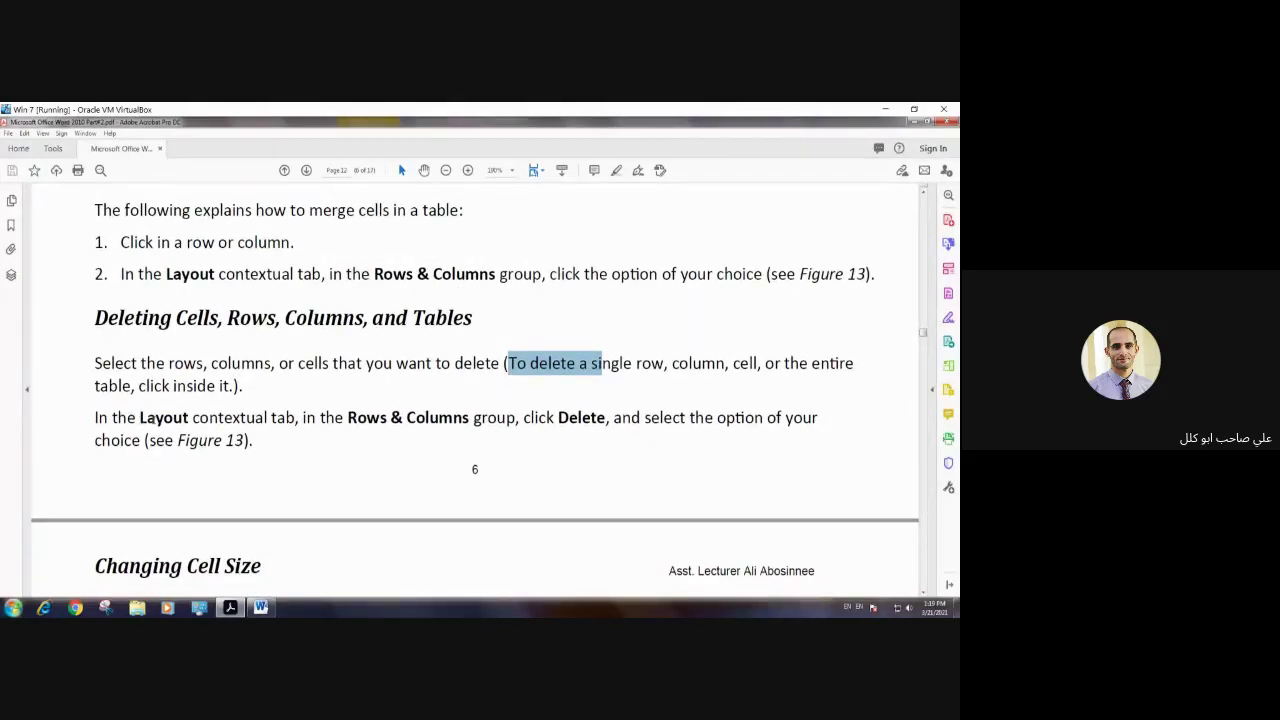
drag(139, 420, 190, 420)
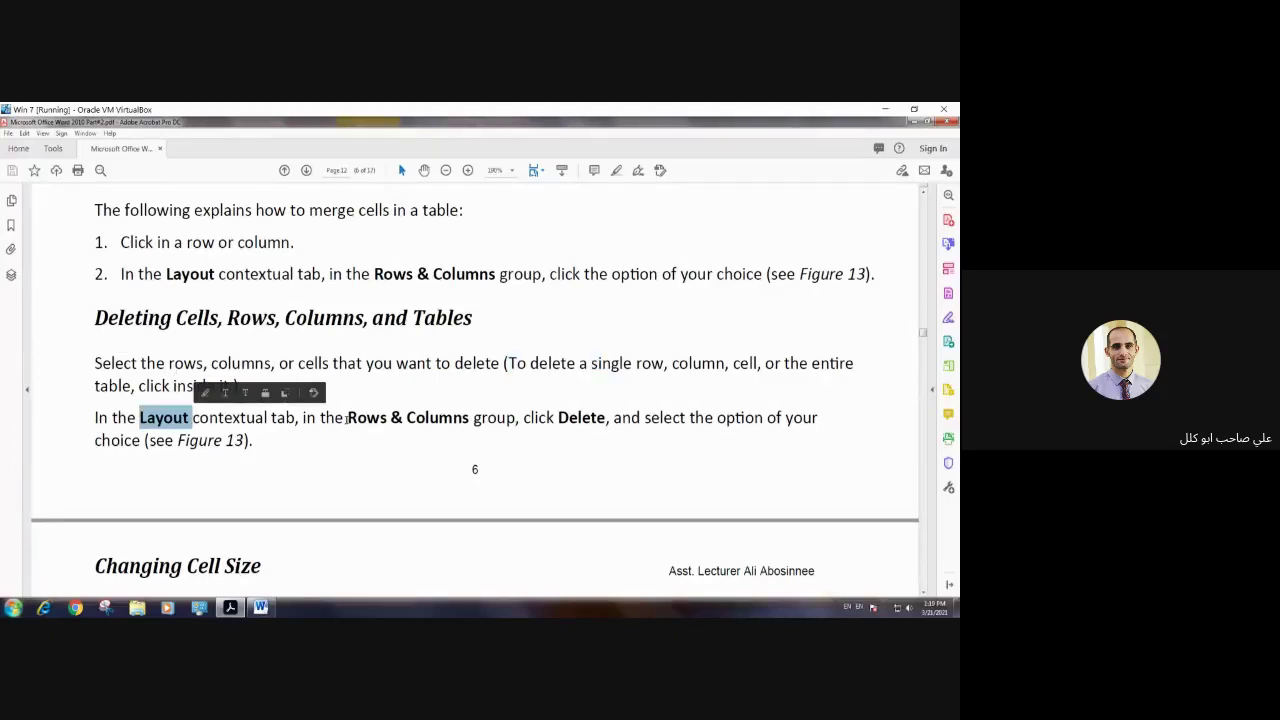
drag(347, 420, 605, 418)
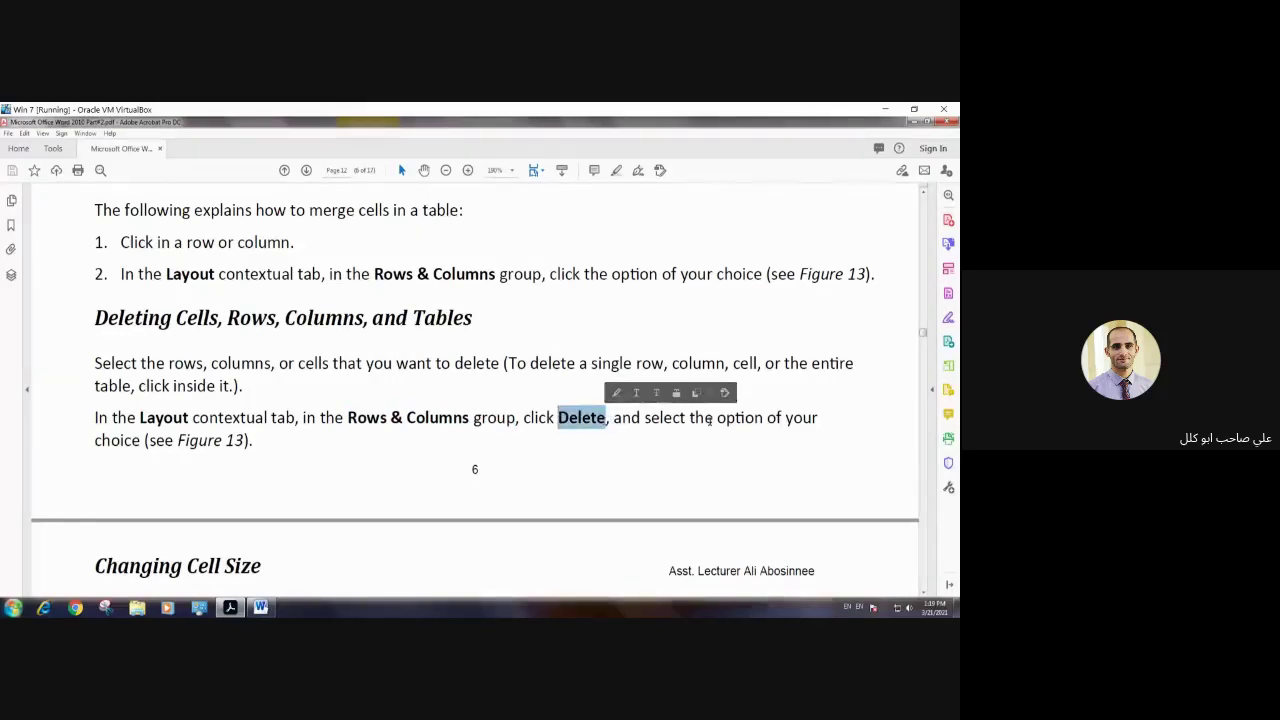
mouse_move(716, 420)
mouse_down()
mouse_move(781, 420)
mouse_move(763, 422)
mouse_up()
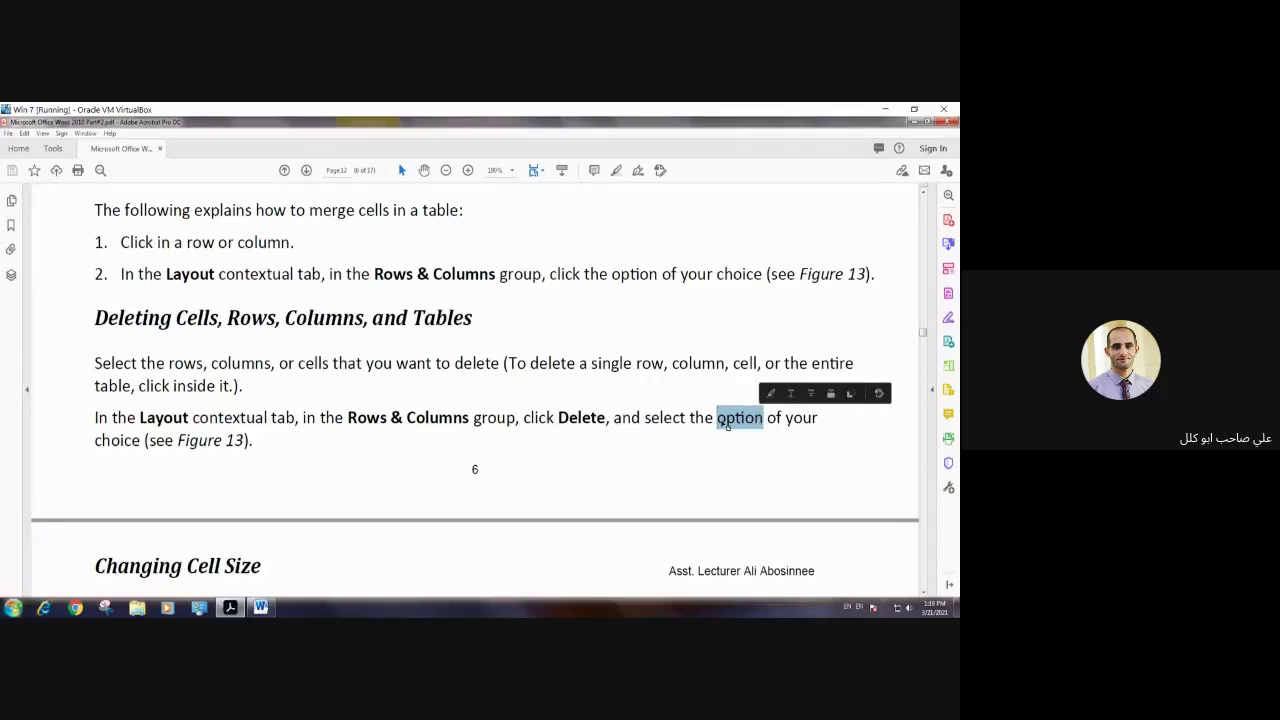
double_click(719, 422)
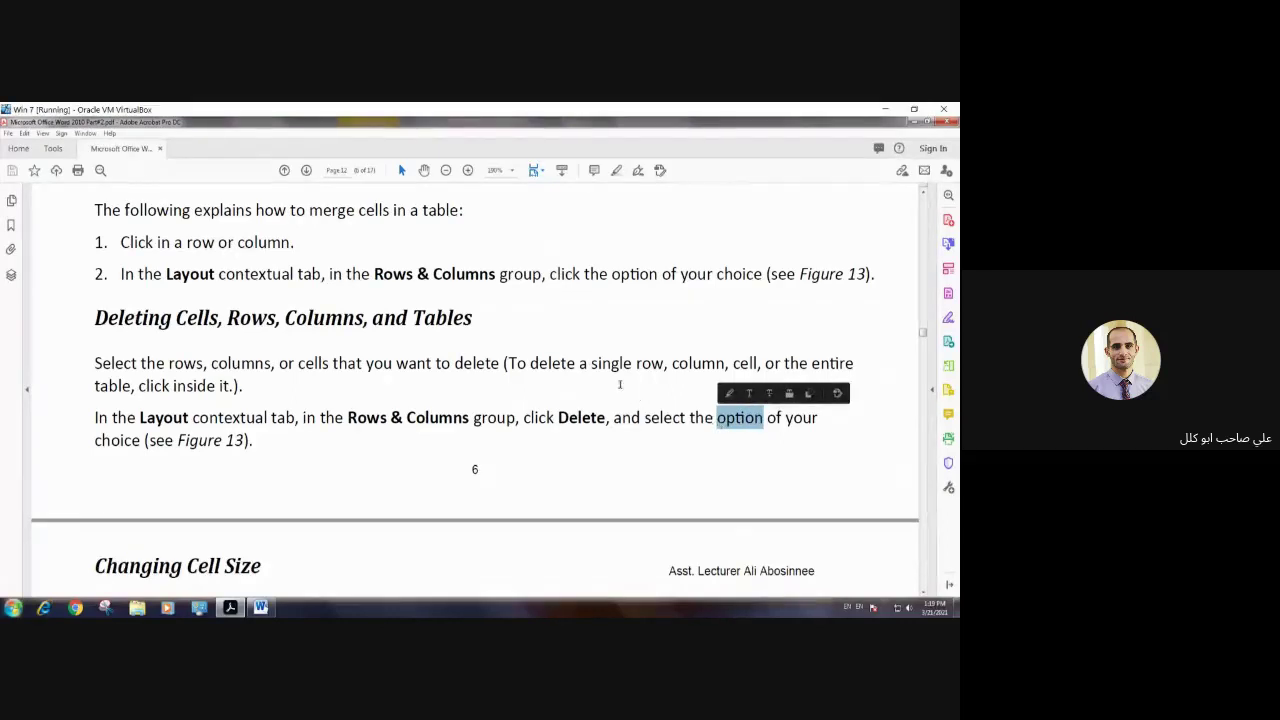
Highlight the words cell and column in the note, then return to the Word document.
double_click(748, 363)
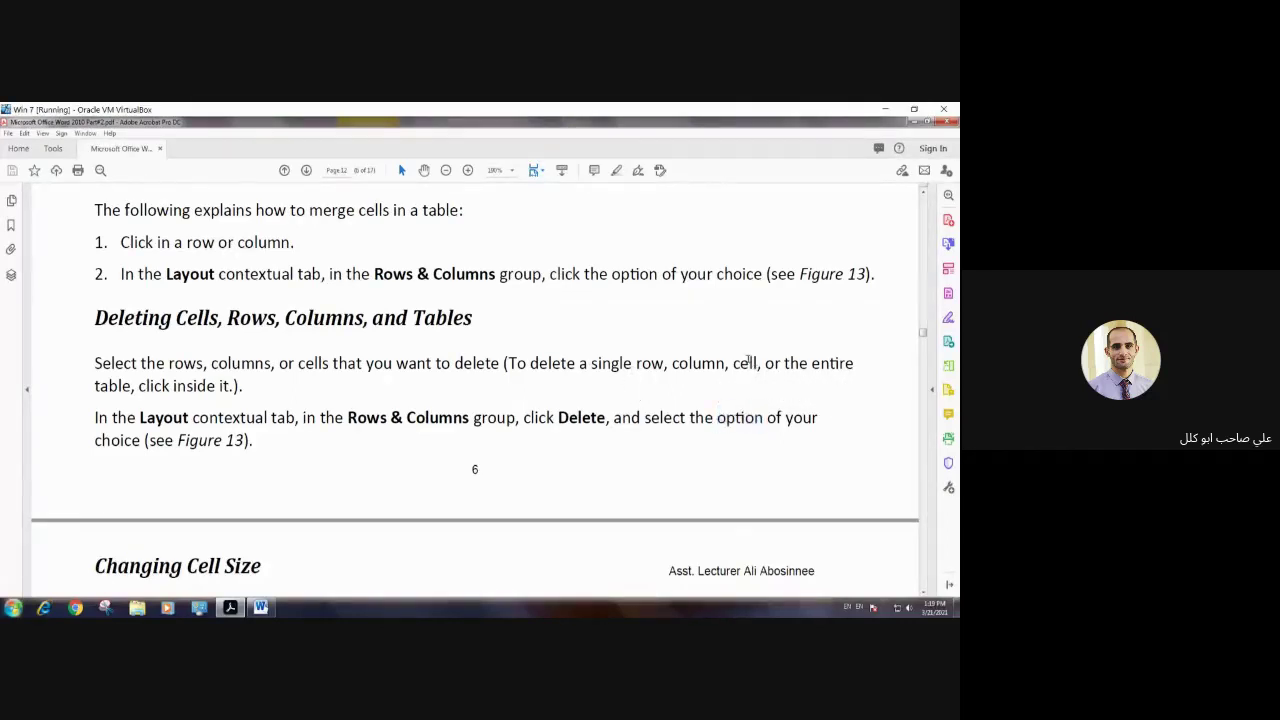
double_click(748, 363)
click(637, 363)
drag(693, 363, 680, 363)
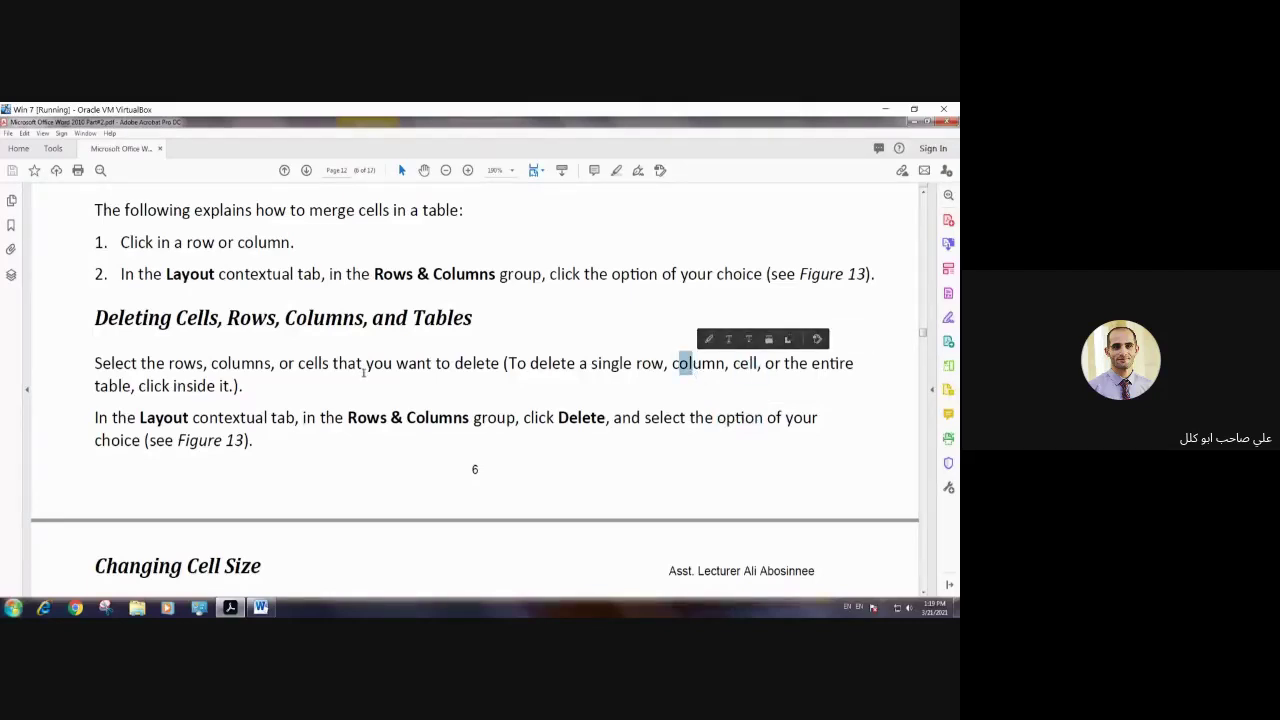
click(190, 412)
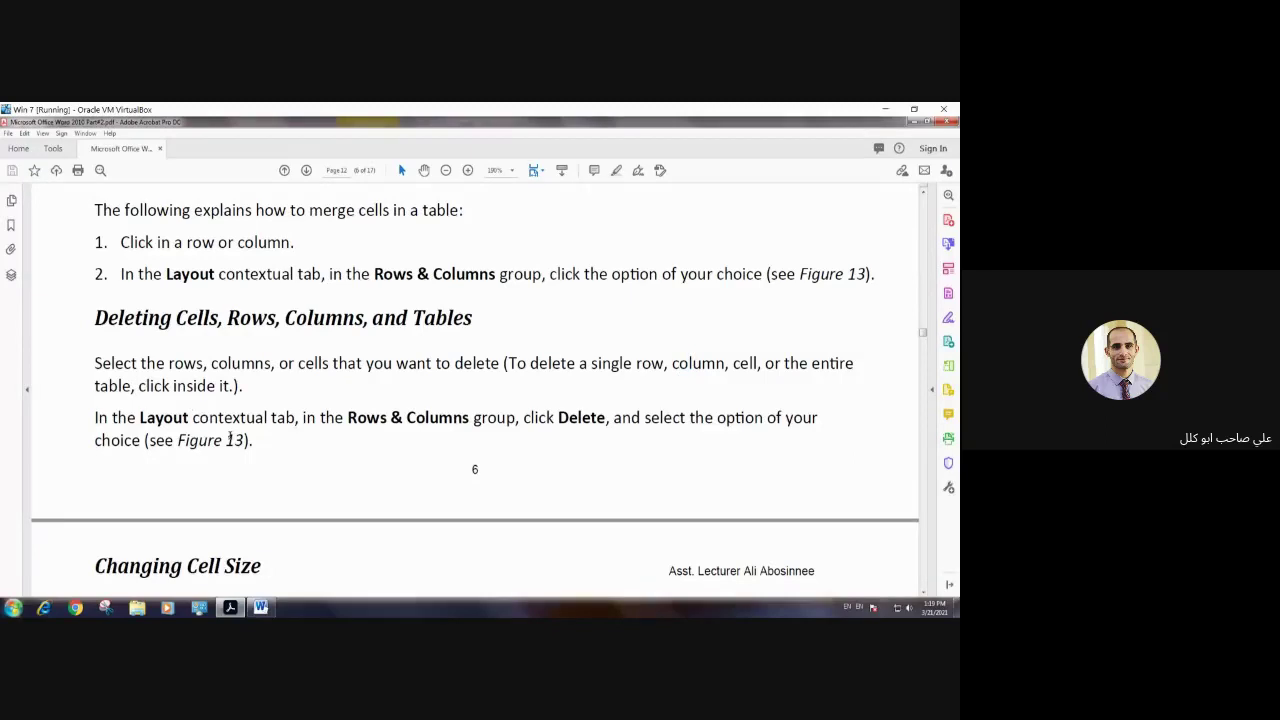
click(260, 607)
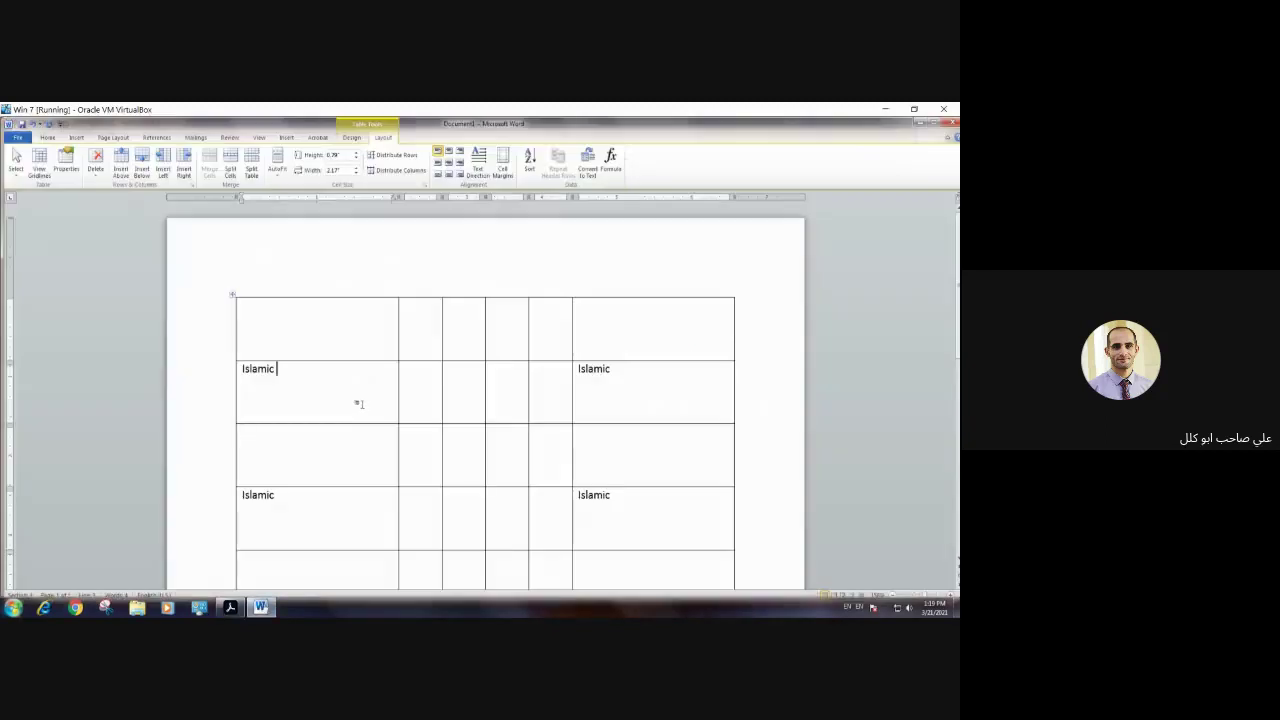
Select the table's third column.
scroll(468, 420, down, 3)
scroll(472, 440, up, 3)
click(460, 296)
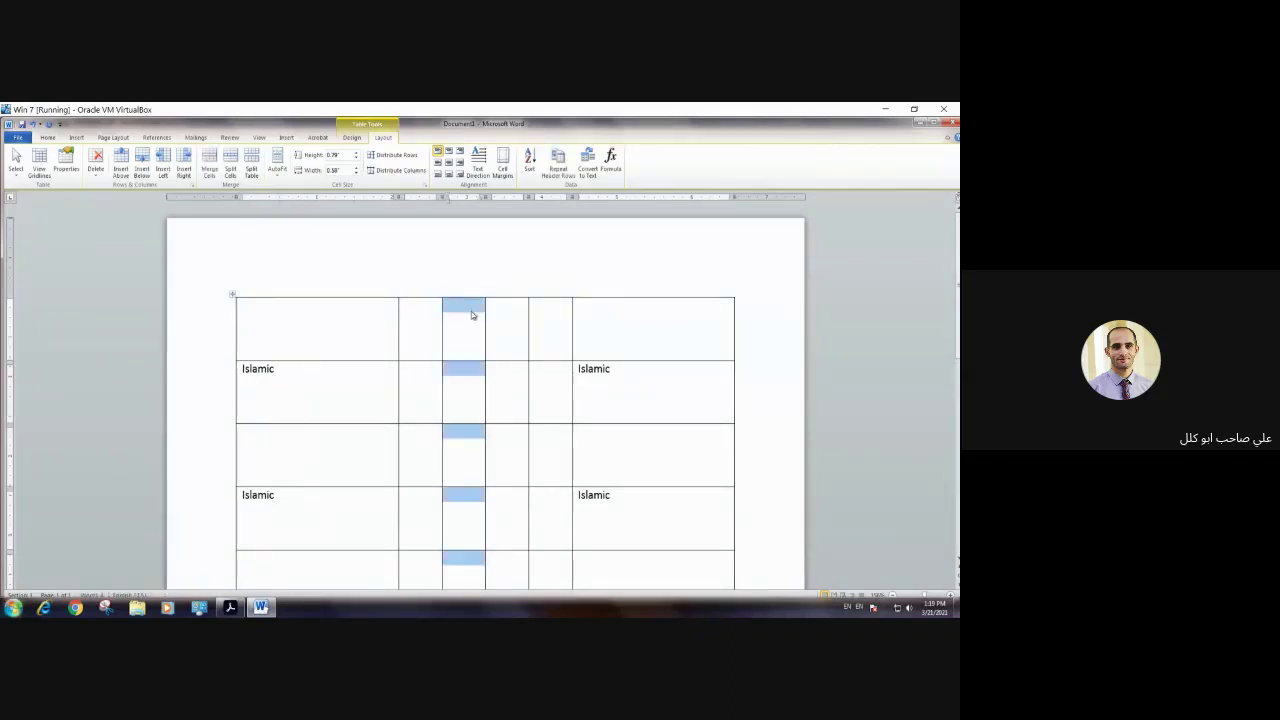
click(460, 312)
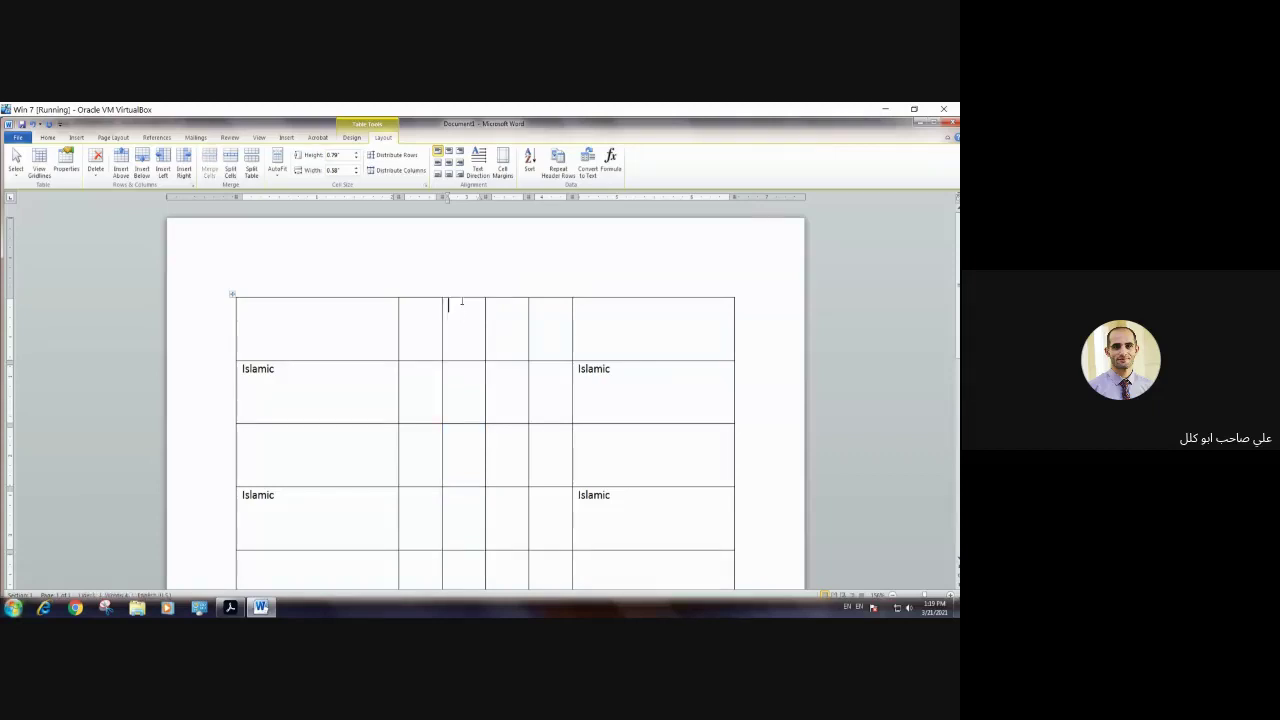
click(459, 292)
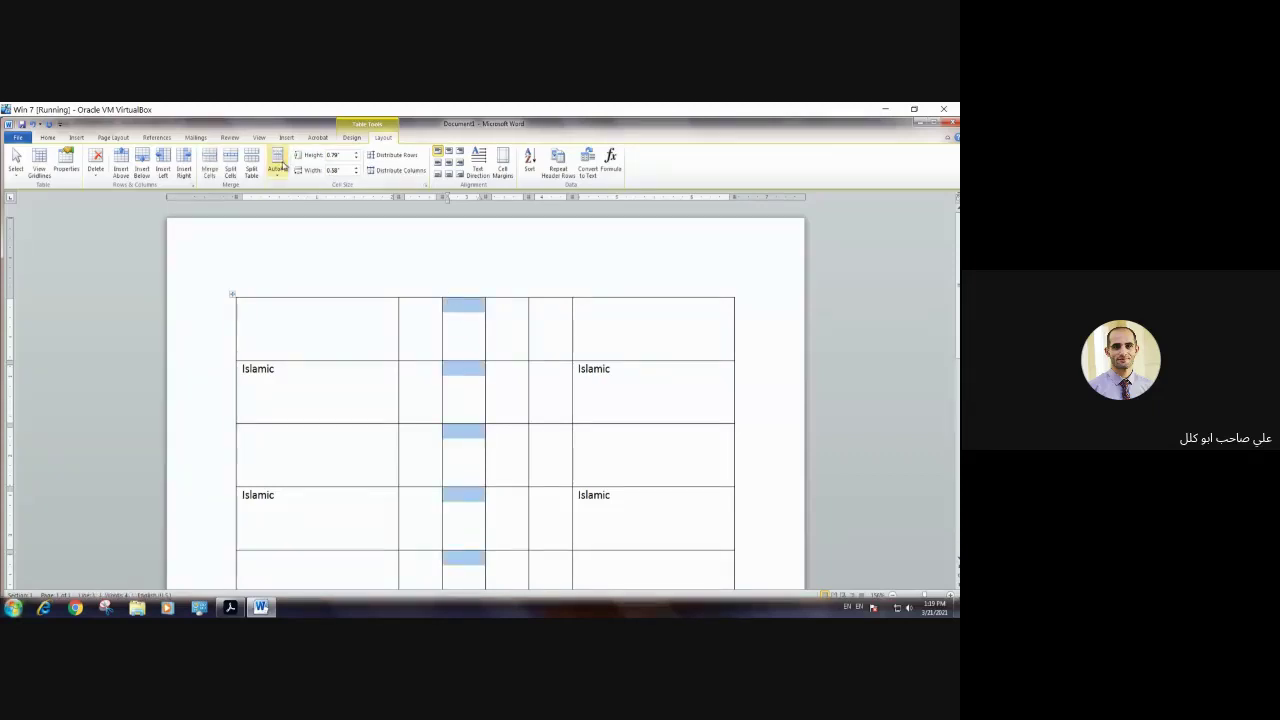
Apply Home > Numbering so the third column's cells read 1. through 6.
click(104, 138)
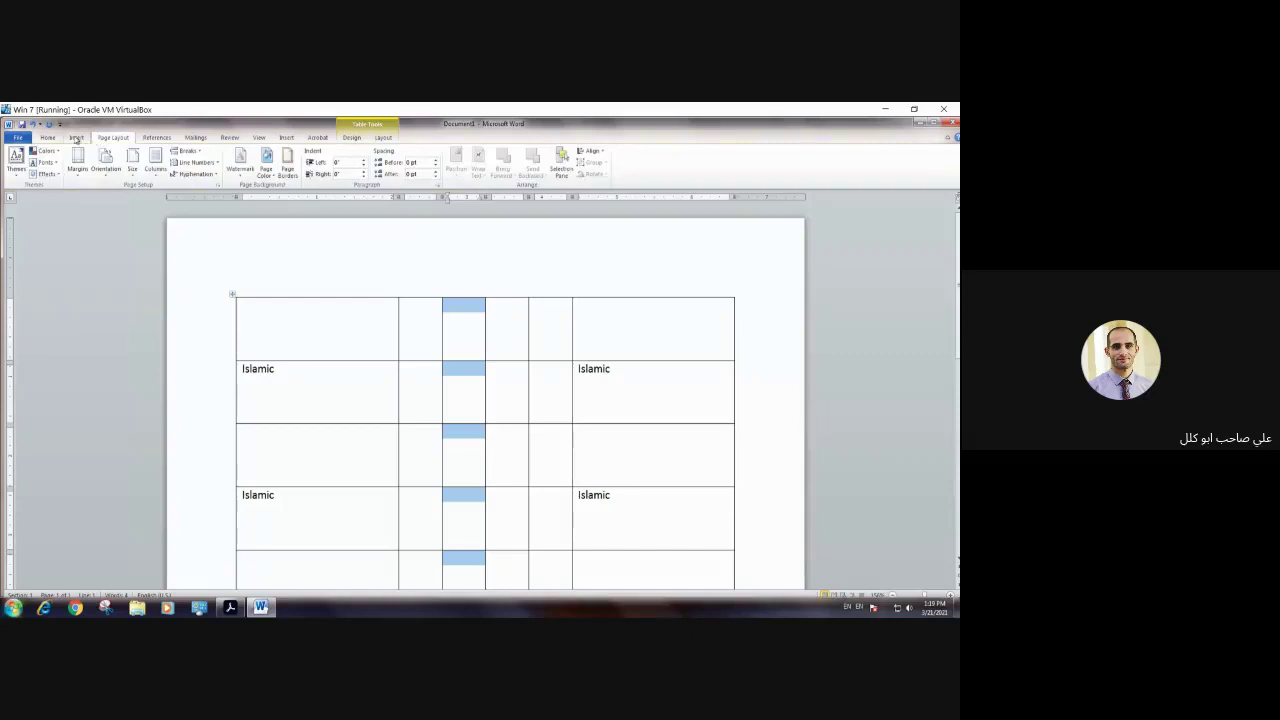
click(76, 137)
click(48, 137)
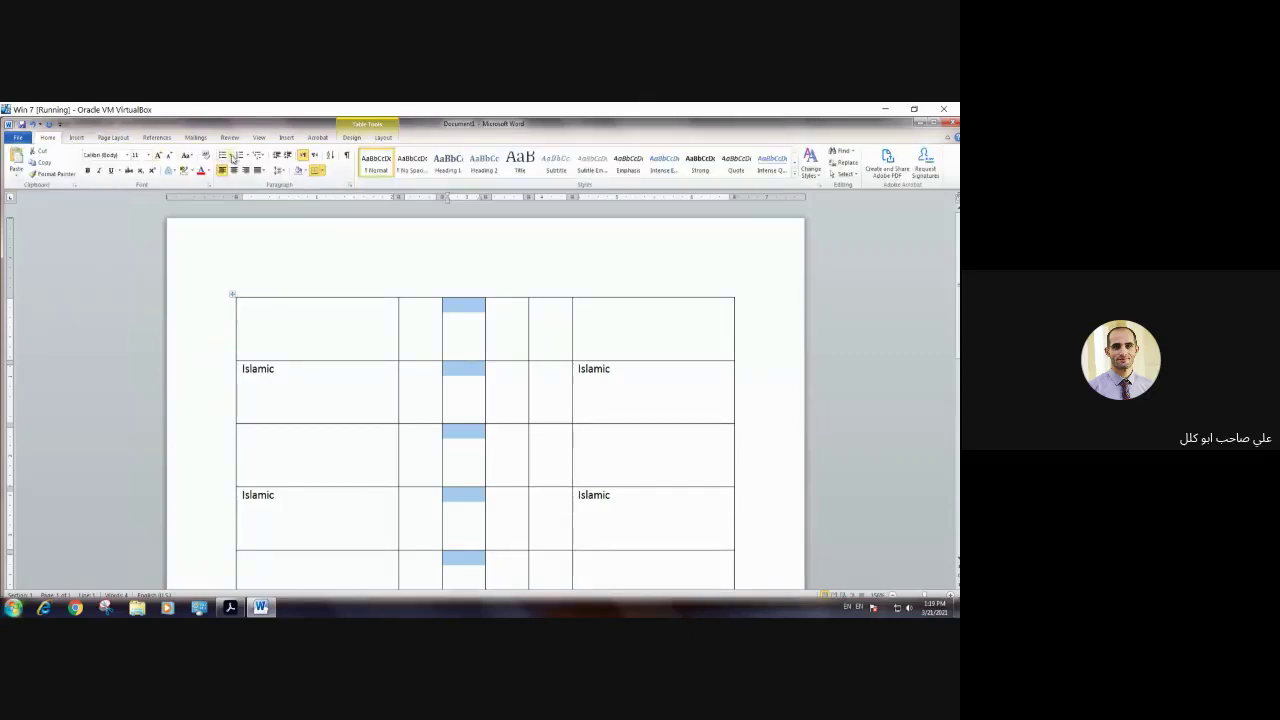
click(240, 155)
click(376, 348)
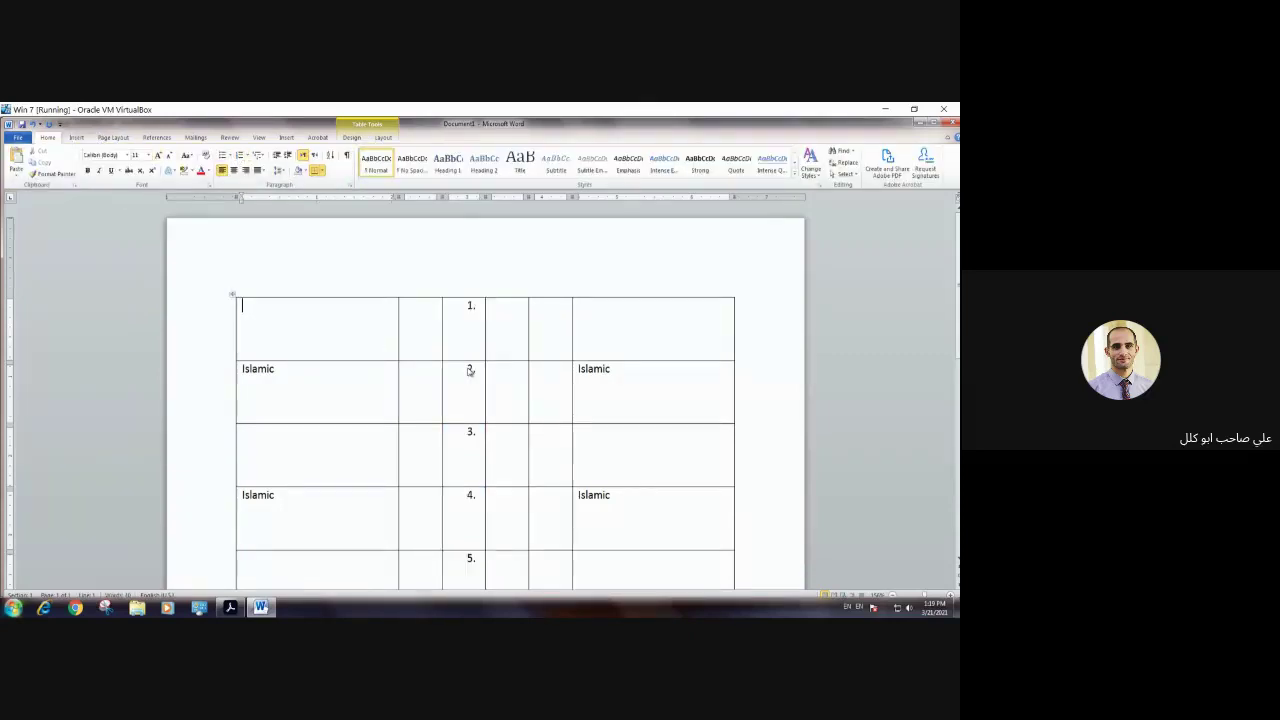
scroll(471, 380, down, 4)
scroll(470, 390, up, 2)
scroll(484, 293, up, 1)
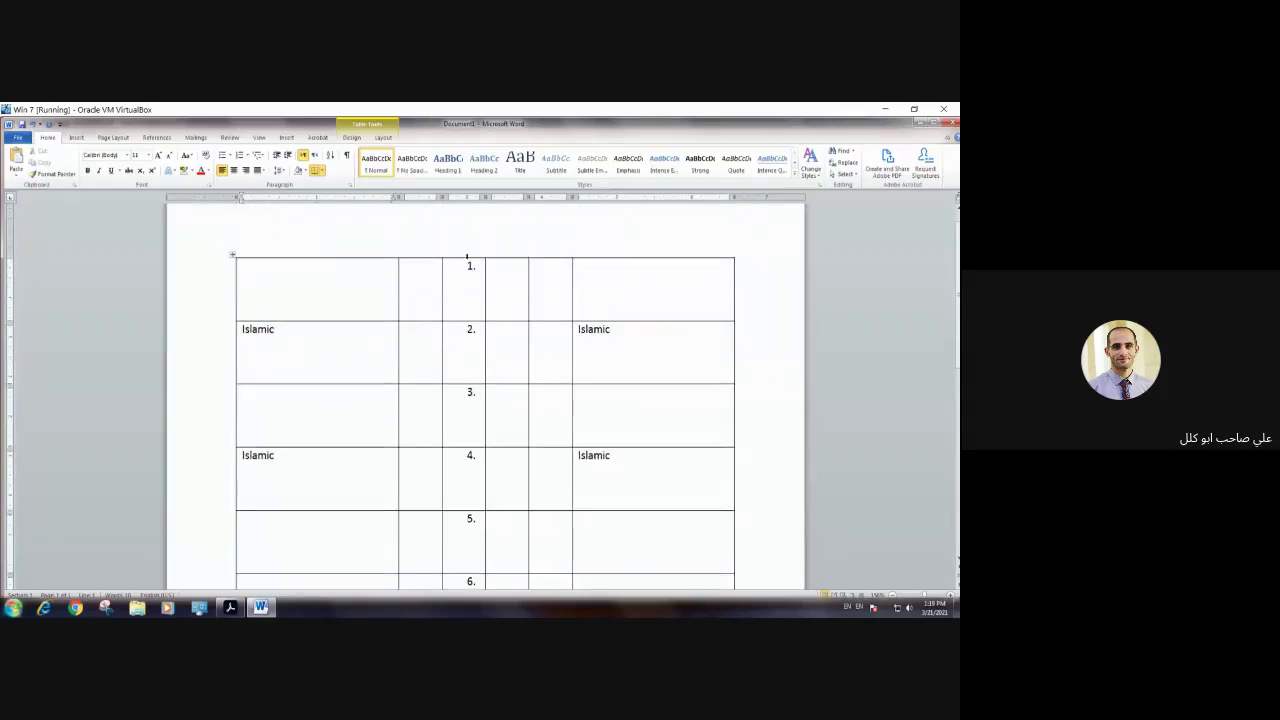
click(466, 257)
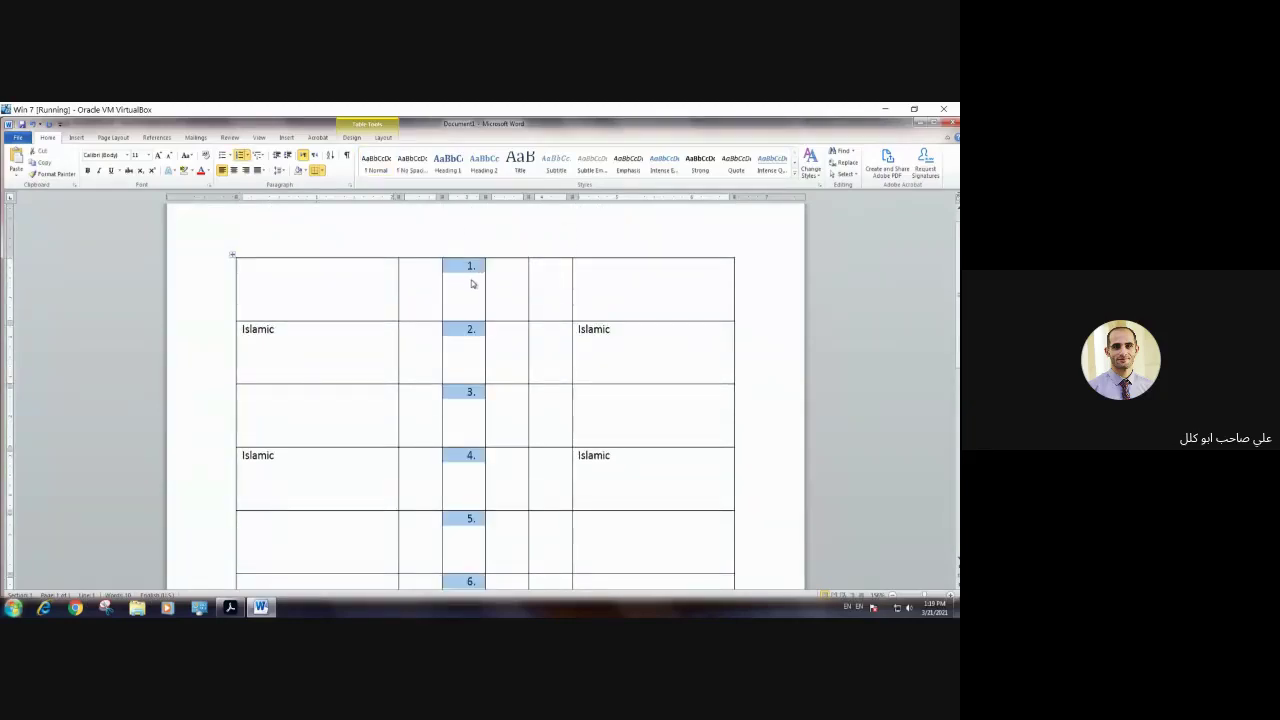
Try selecting the third column's list numbers, the first row and the whole numbered column.
click(460, 286)
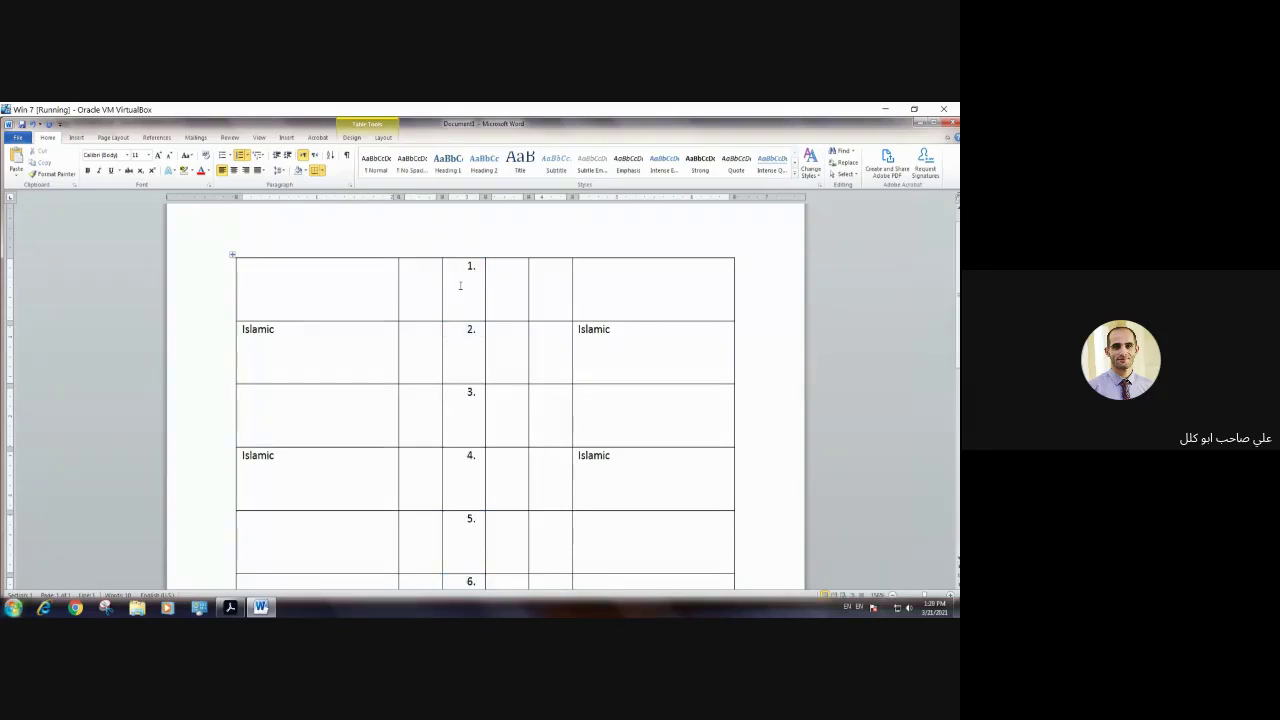
click(473, 272)
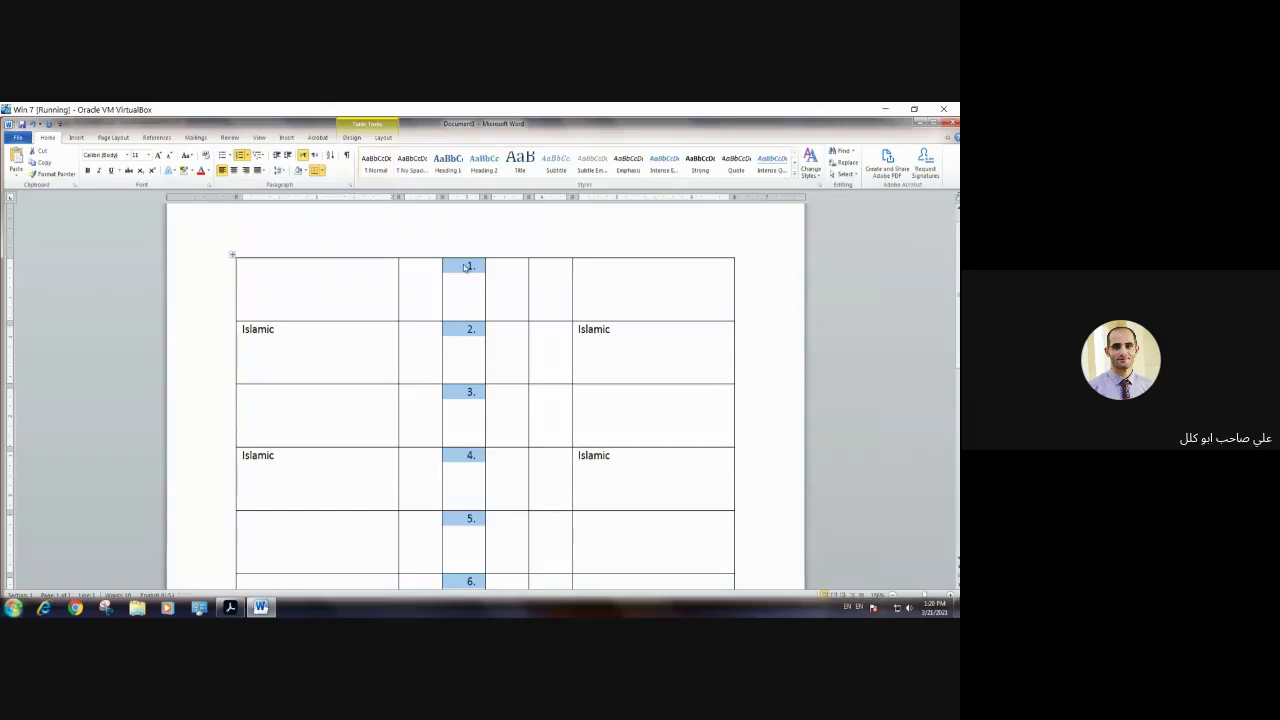
click(462, 290)
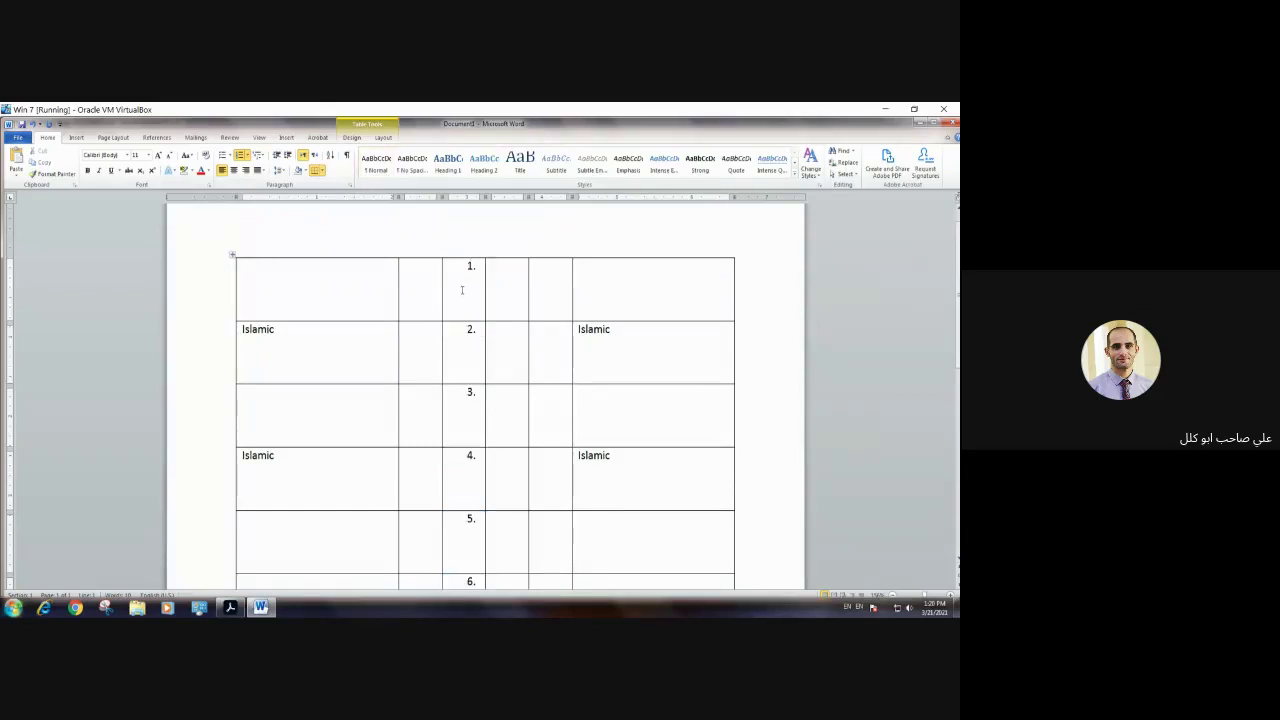
click(438, 290)
click(230, 295)
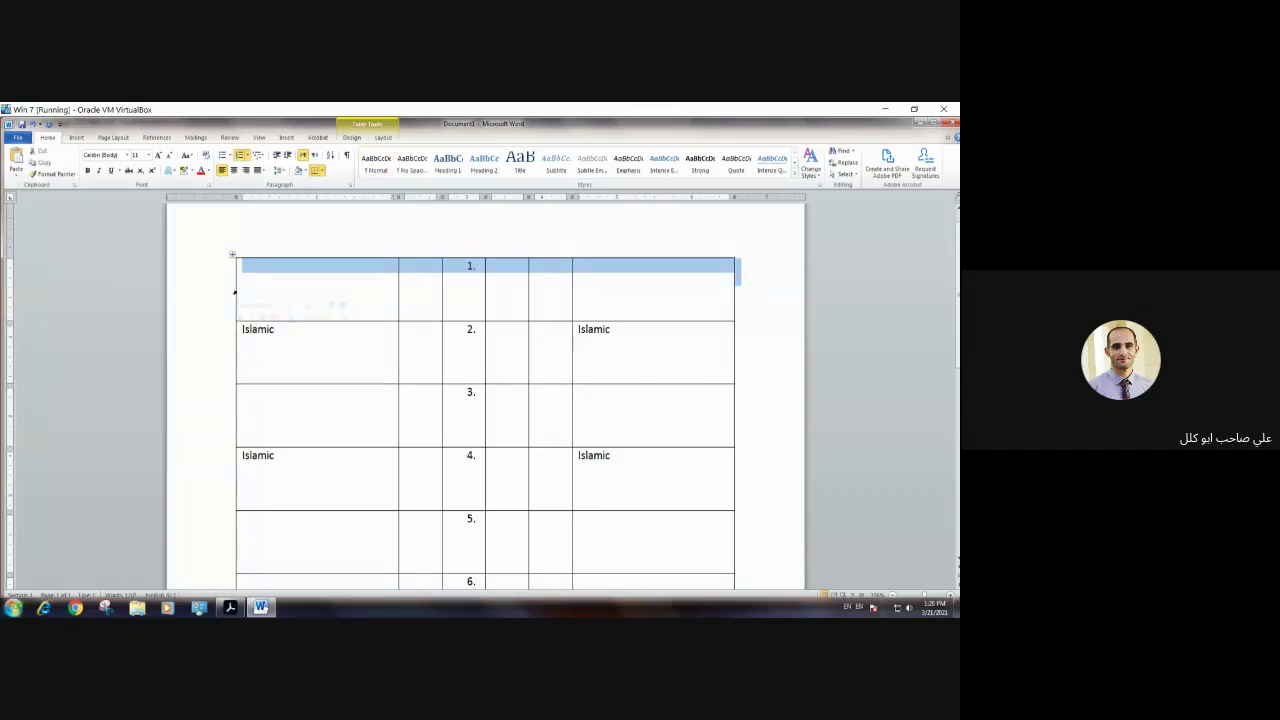
click(234, 292)
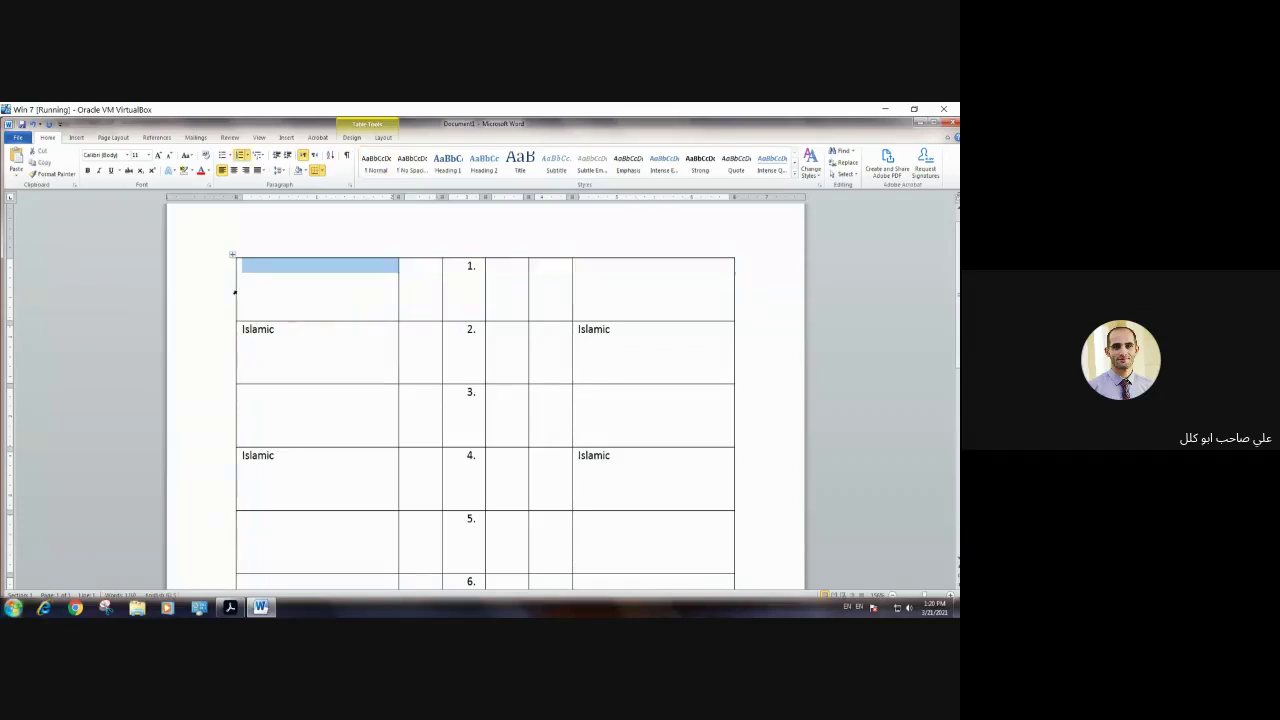
click(462, 238)
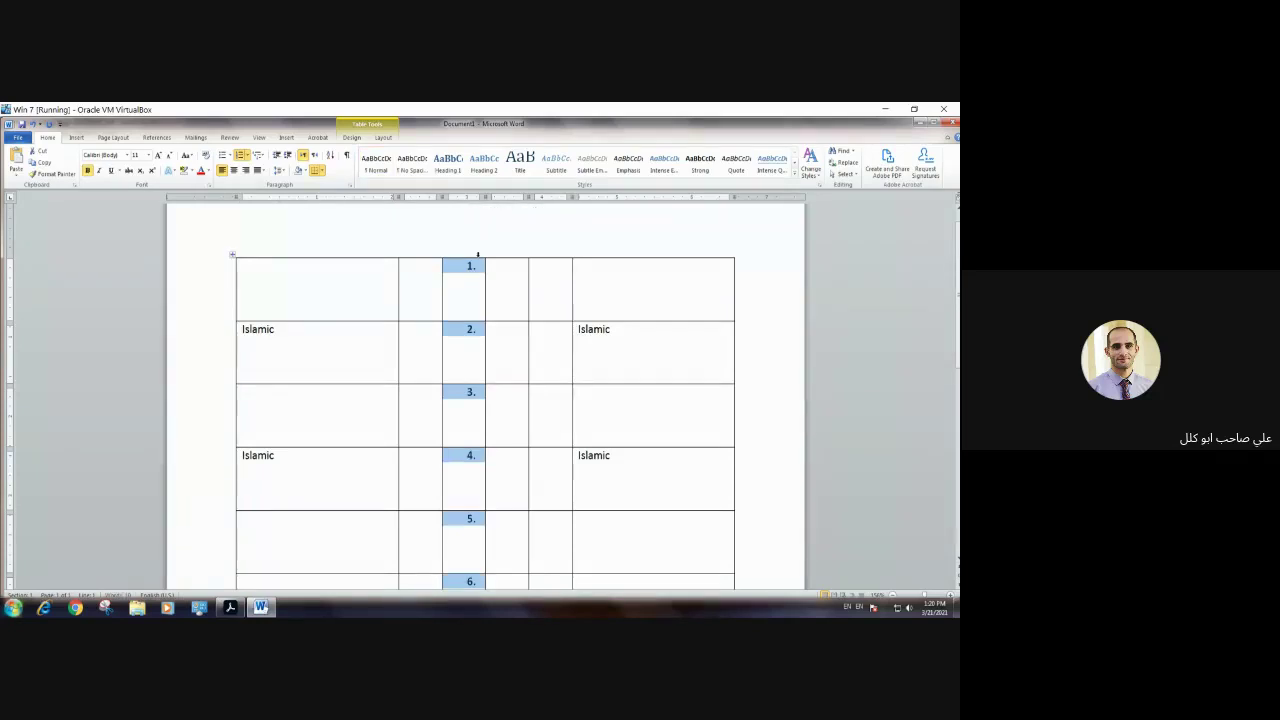
click(466, 267)
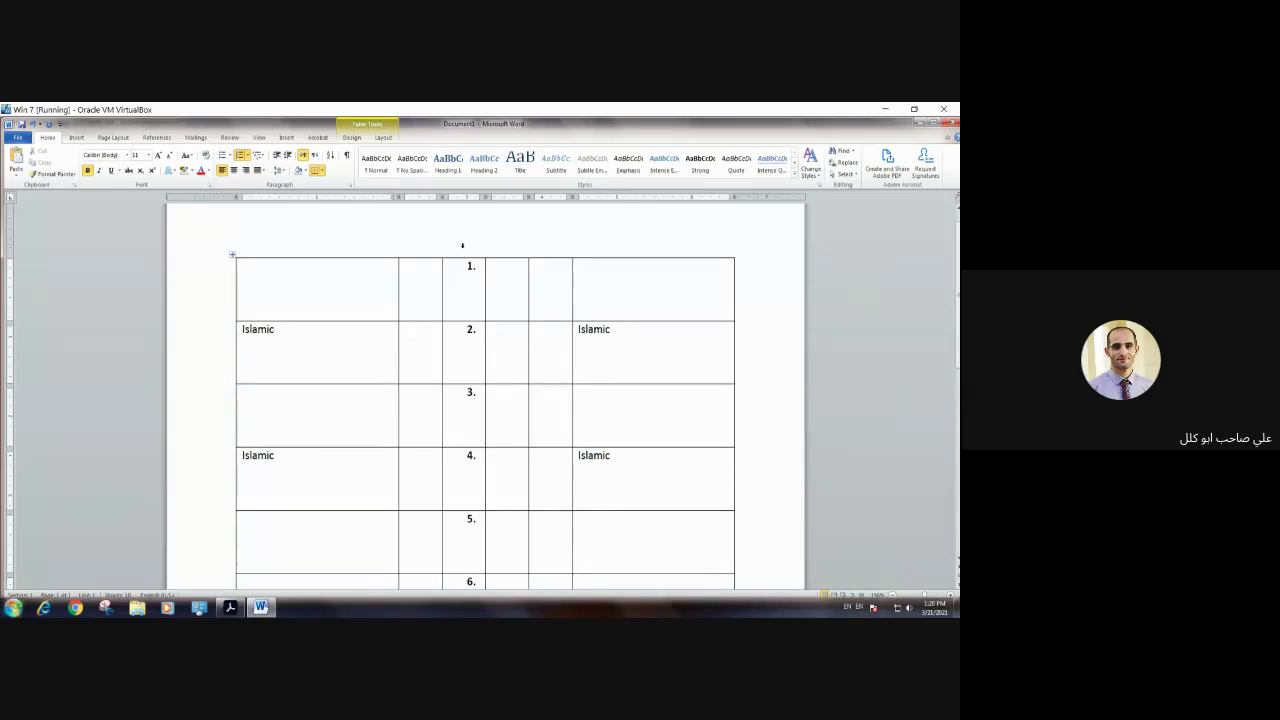
Step the column selection right across the Islamic columns and back to the numbered column.
click(465, 248)
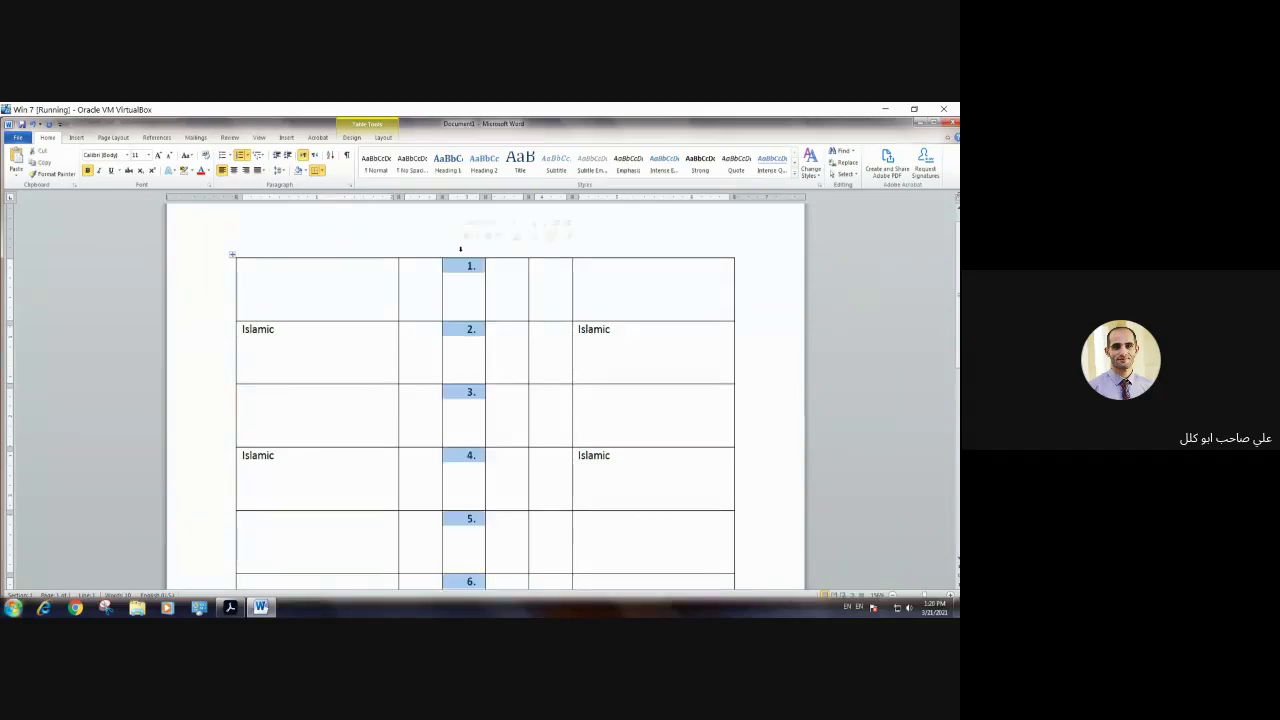
click(503, 247)
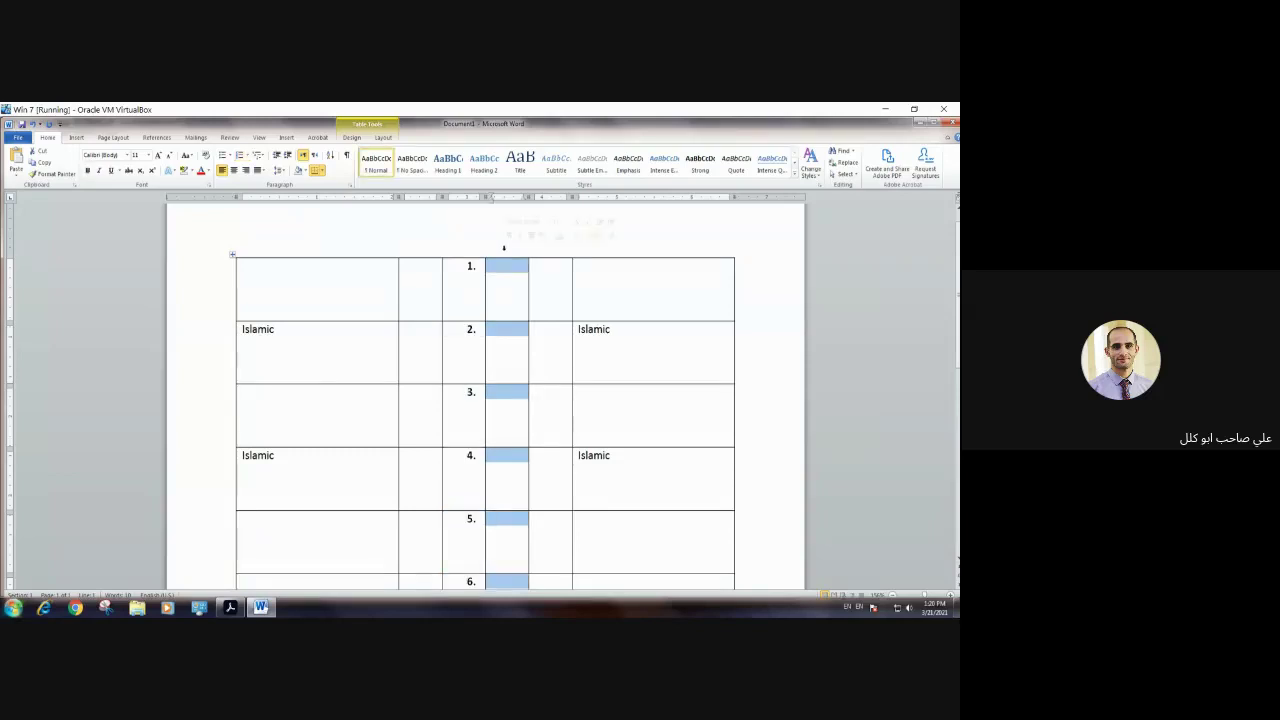
click(545, 248)
click(588, 250)
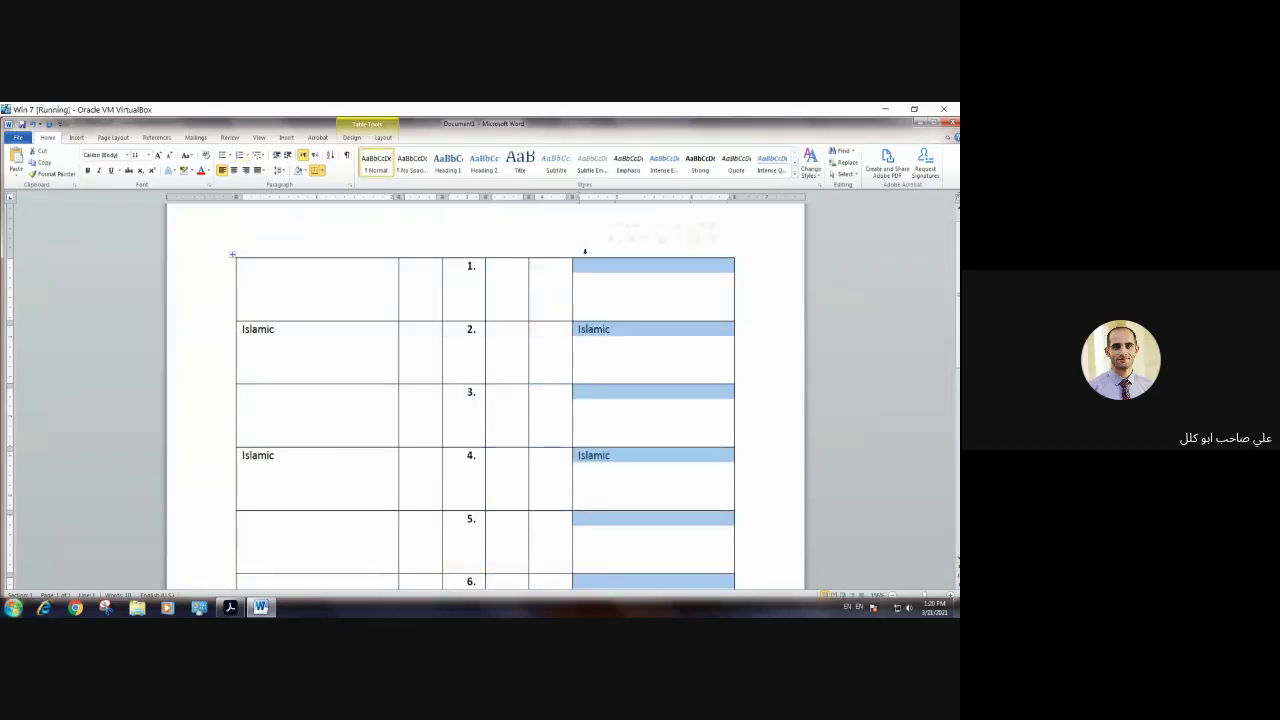
click(510, 251)
click(465, 250)
click(478, 268)
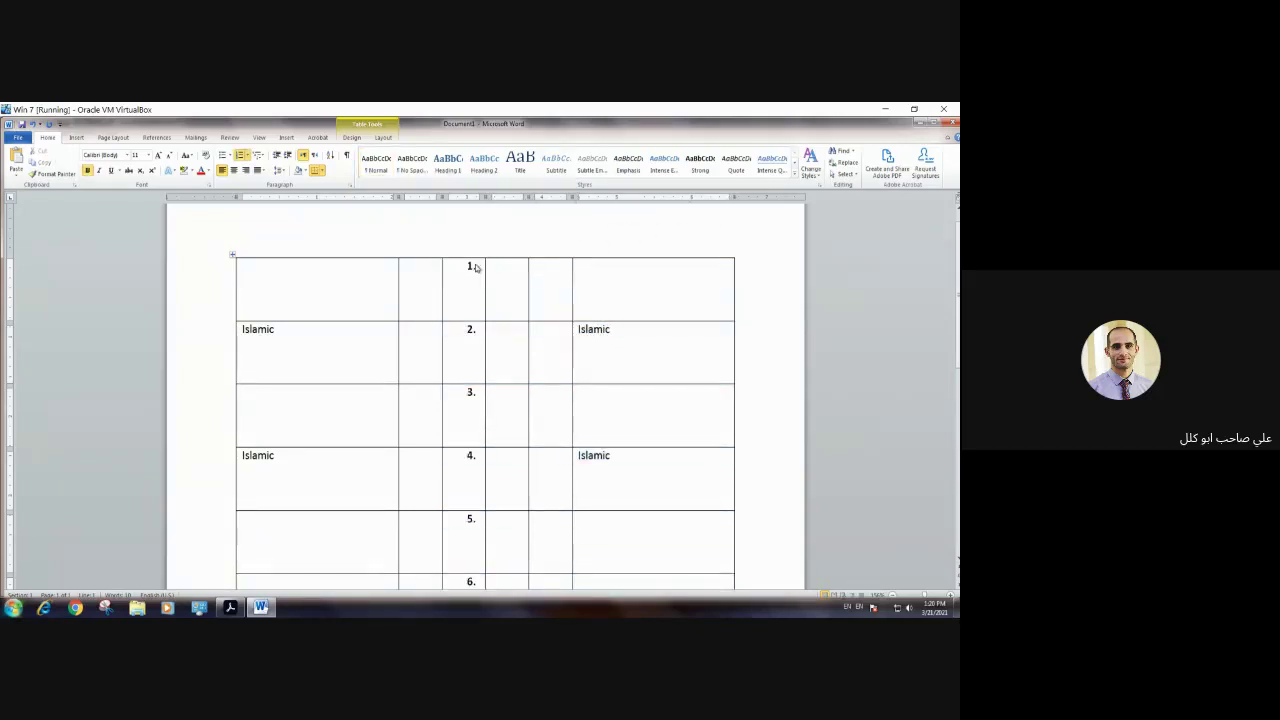
Select numbered items 1. to 5. and bring up the Table Tools Layout tab.
mouse_move(470, 285)
mouse_down()
mouse_move(471, 547)
mouse_move(465, 438)
mouse_up()
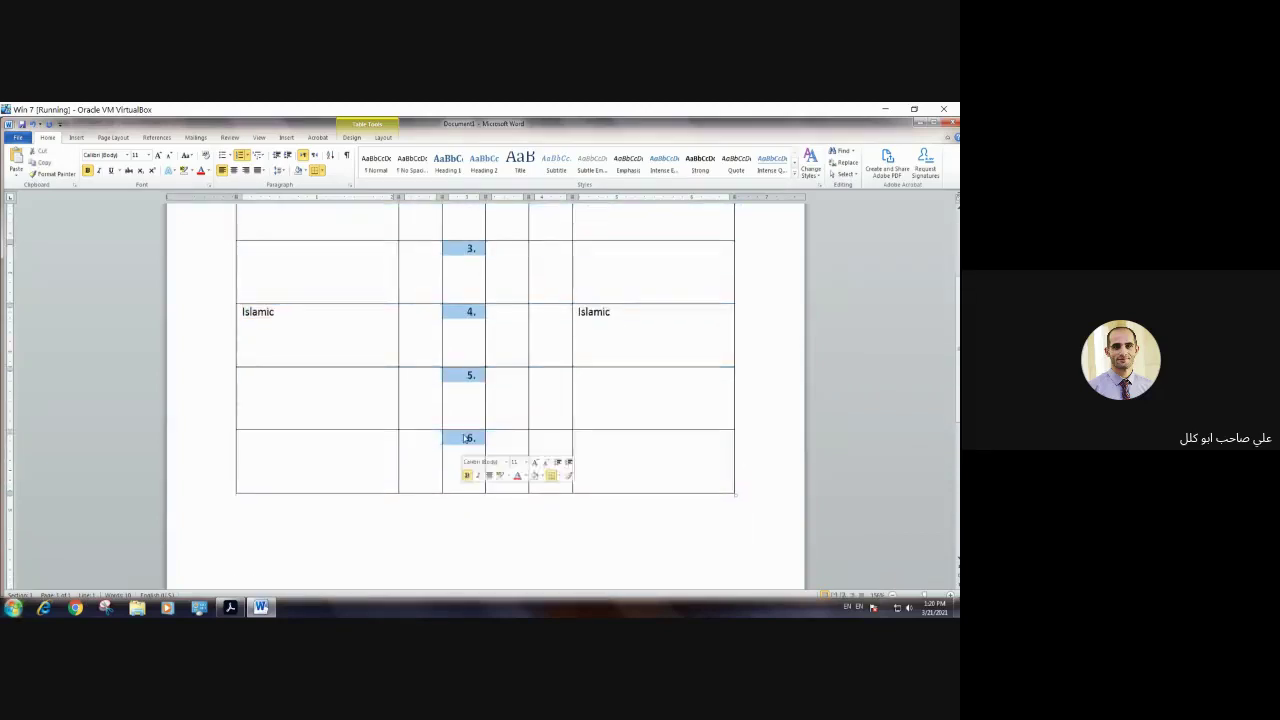
scroll(465, 438, up, 3)
scroll(450, 495, down, 3)
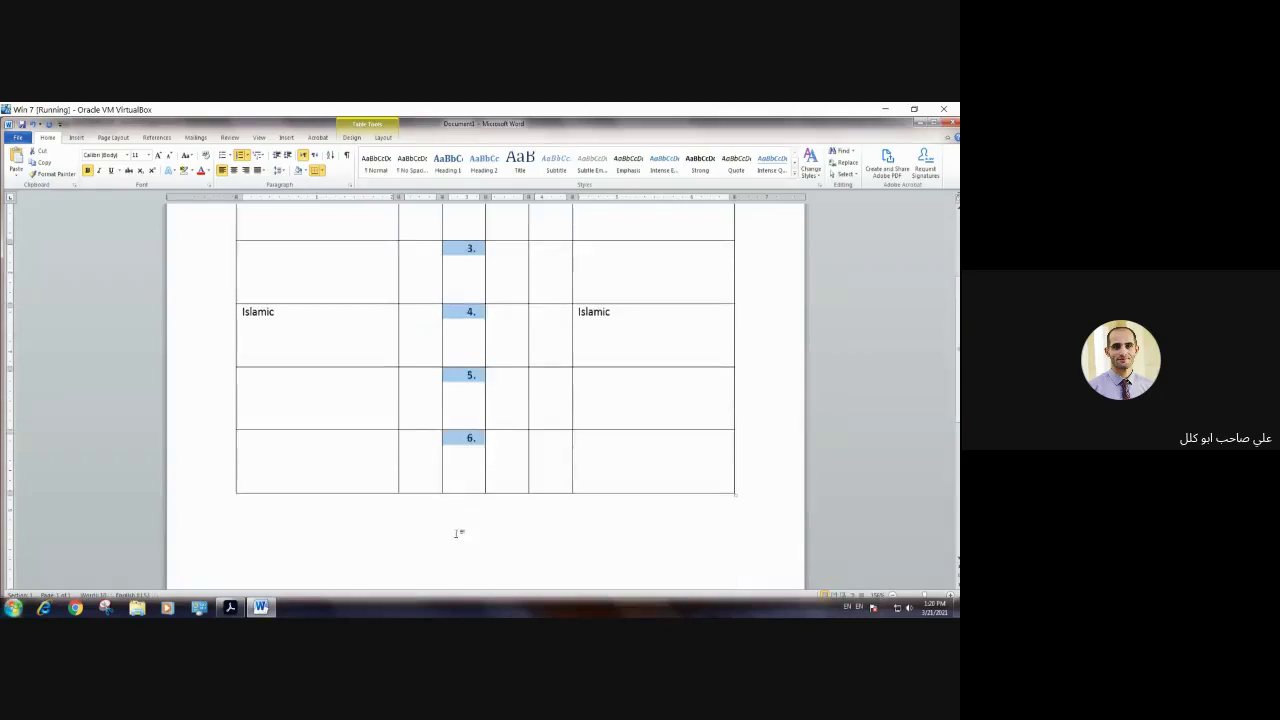
scroll(458, 279, up, 4)
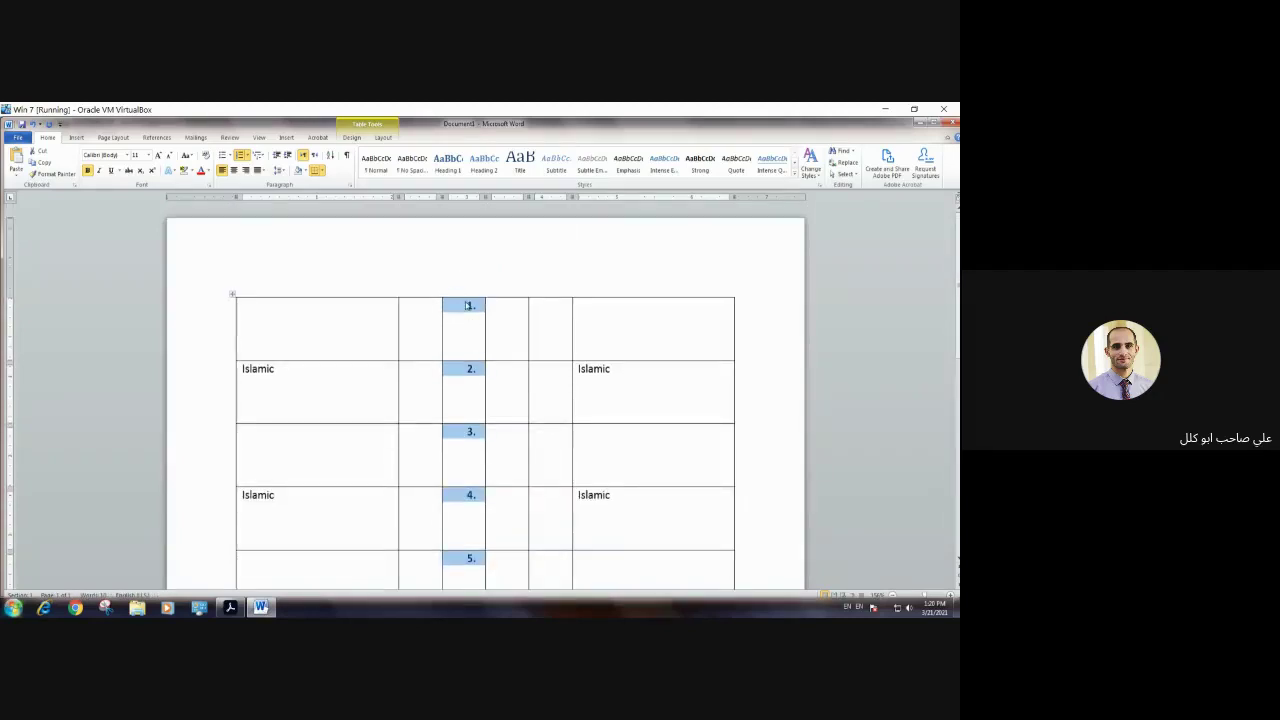
click(385, 139)
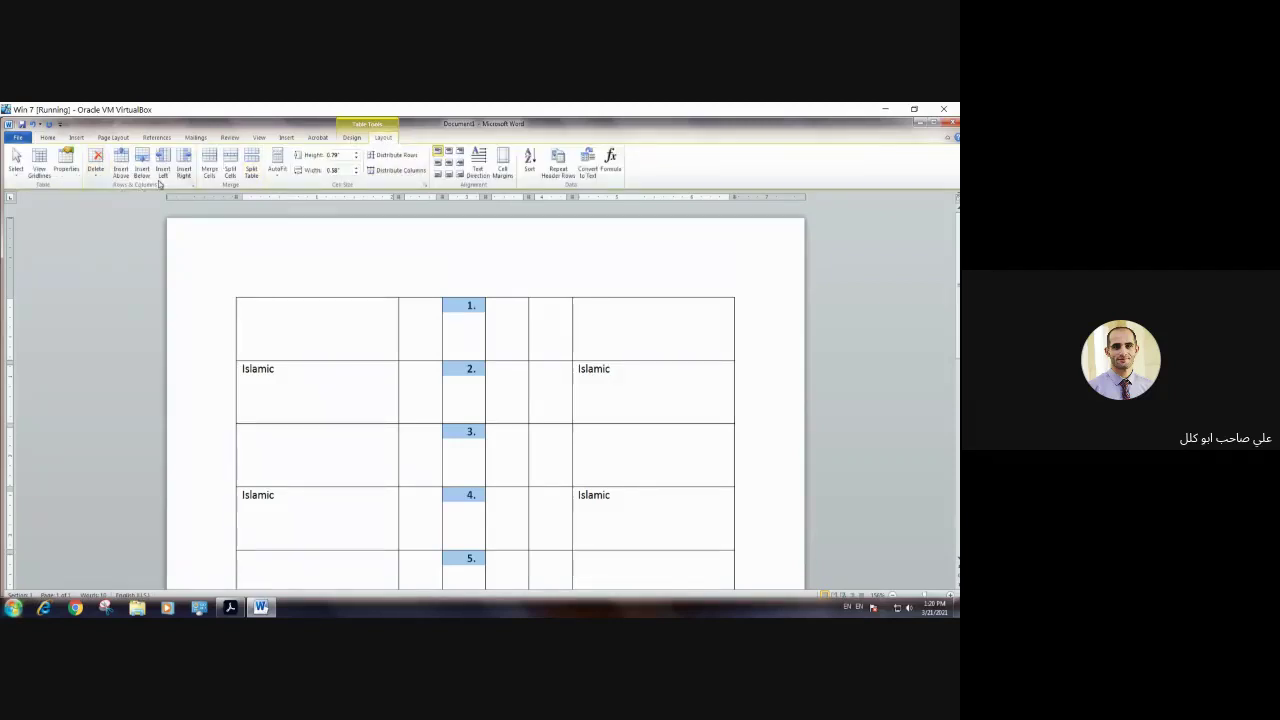
Remove the numbered column with Delete > Delete Columns.
click(101, 172)
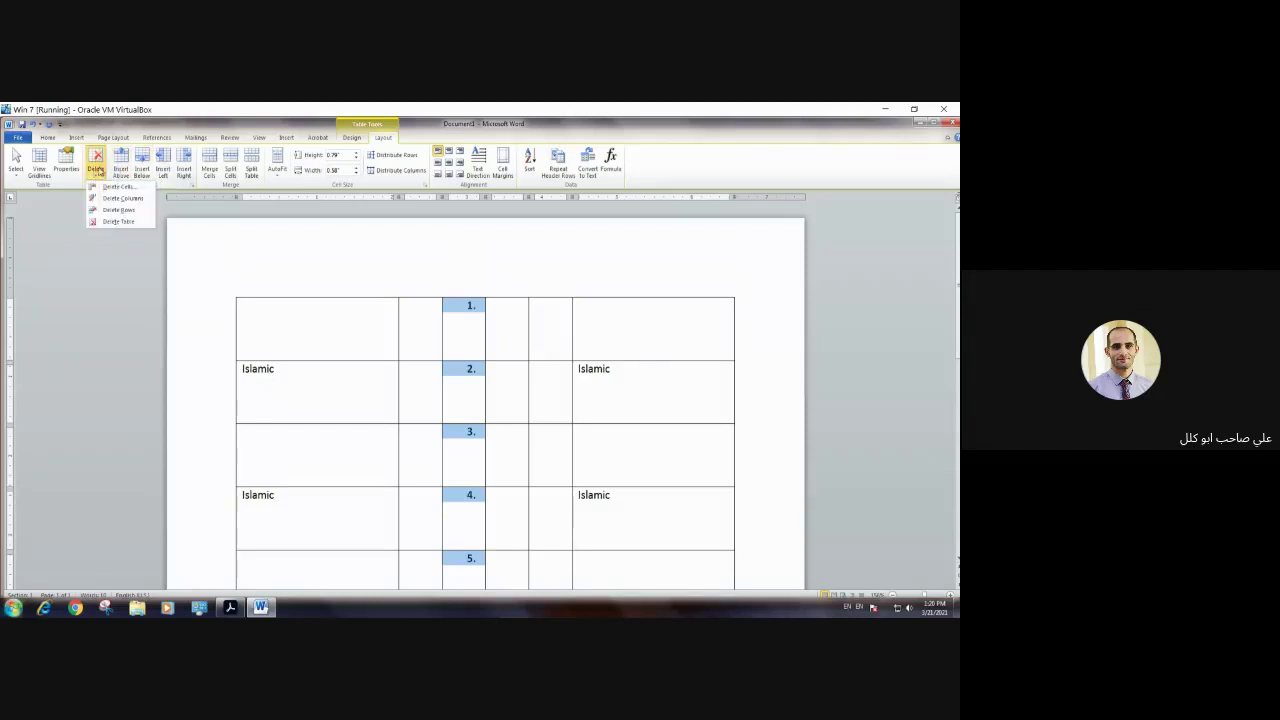
click(97, 173)
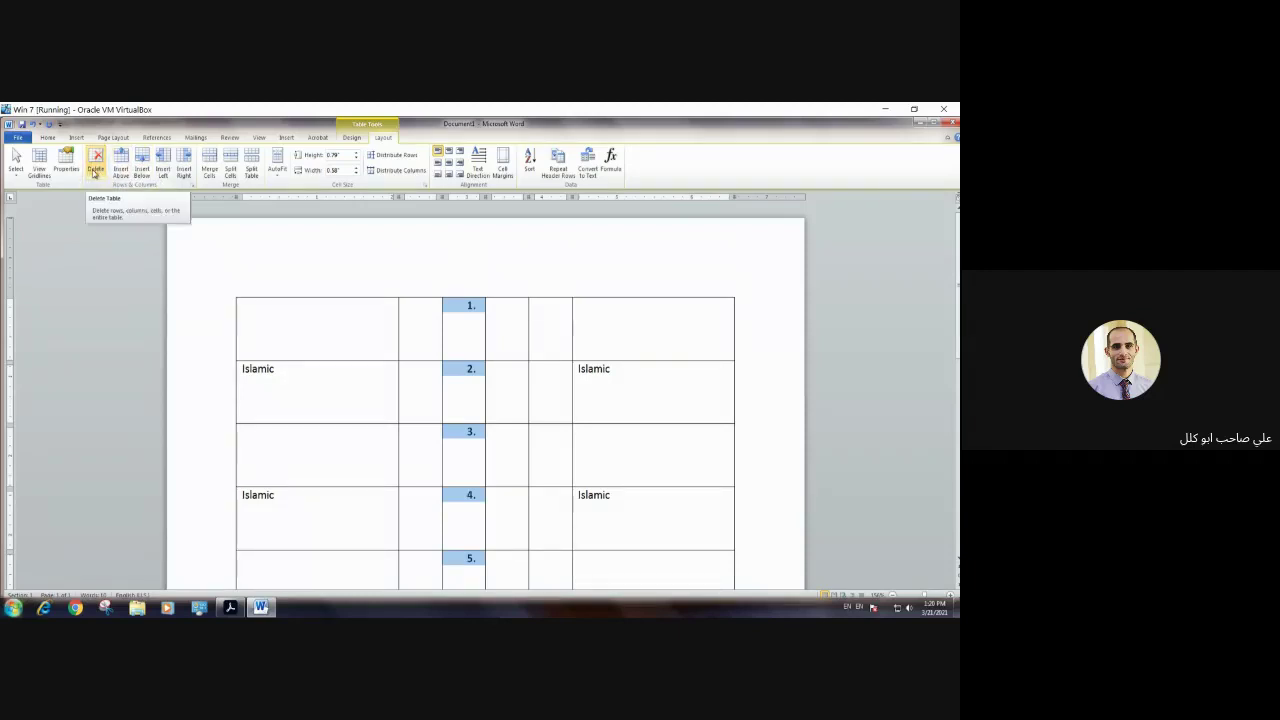
click(99, 173)
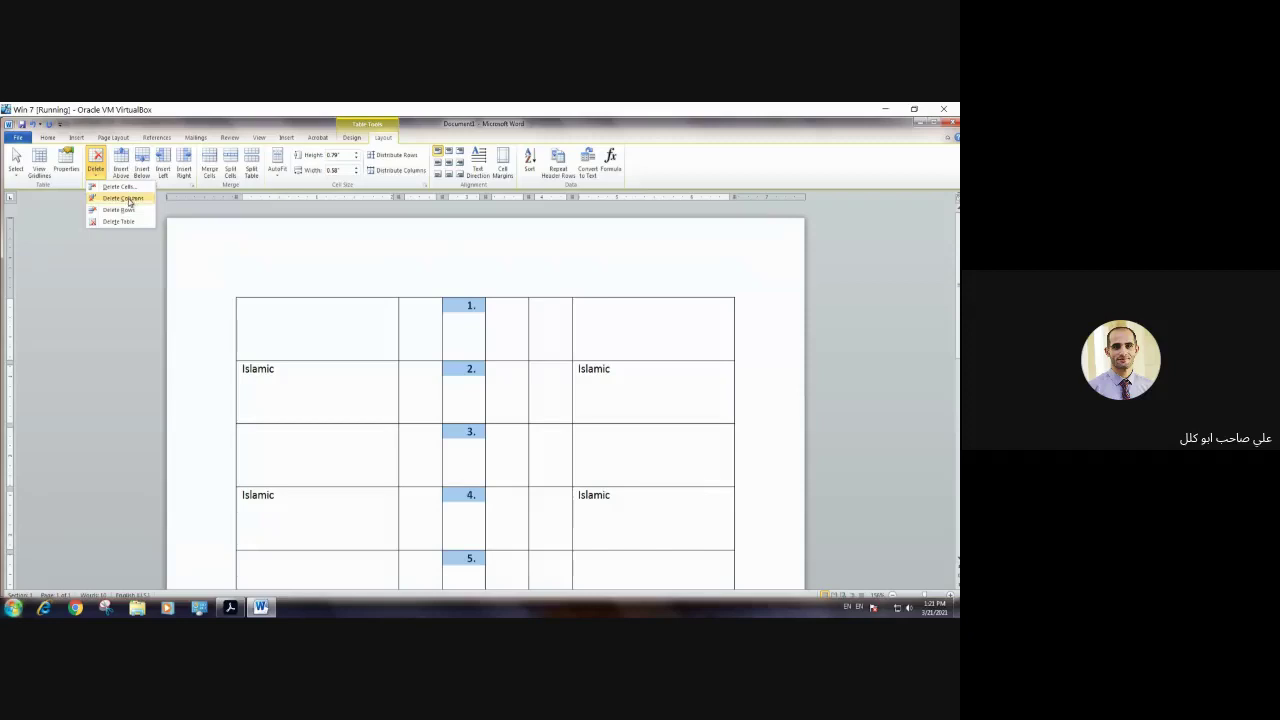
click(122, 198)
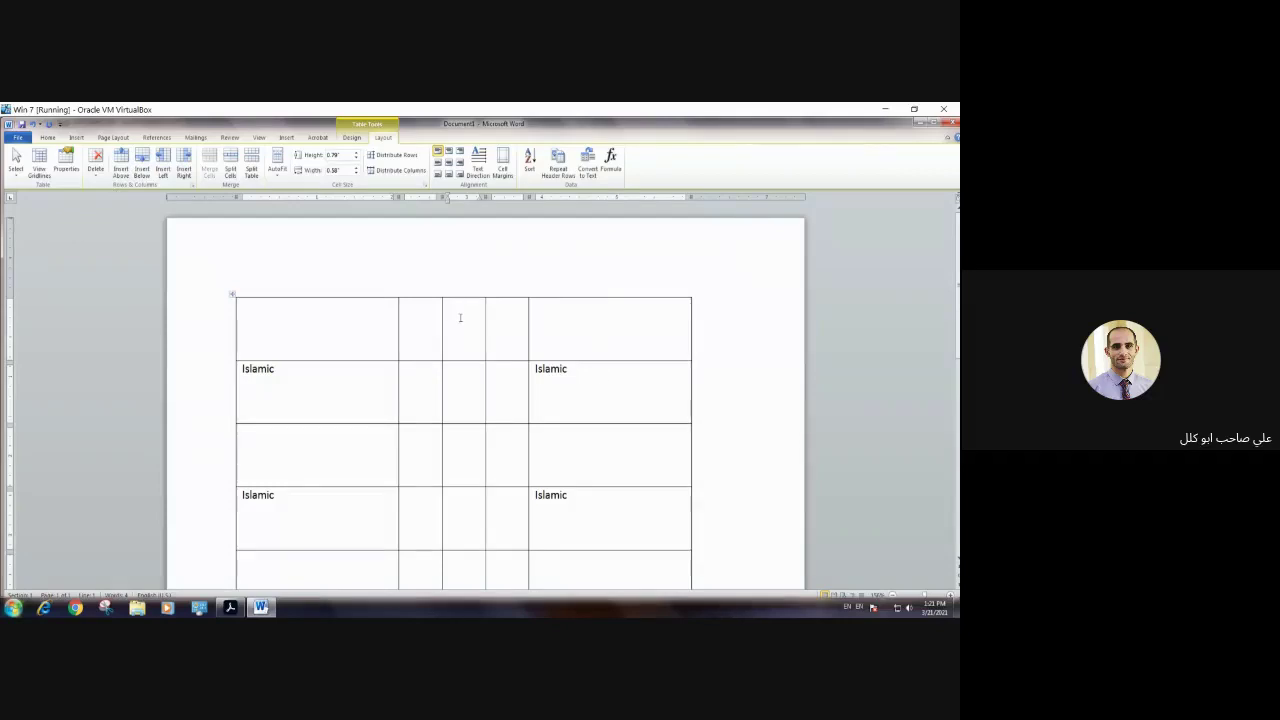
Check the remaining five columns, ending with the caret in the second column's top cell.
scroll(468, 383, down, 3)
scroll(466, 390, down, 2)
scroll(475, 340, up, 5)
click(499, 310)
click(470, 314)
click(466, 410)
click(467, 290)
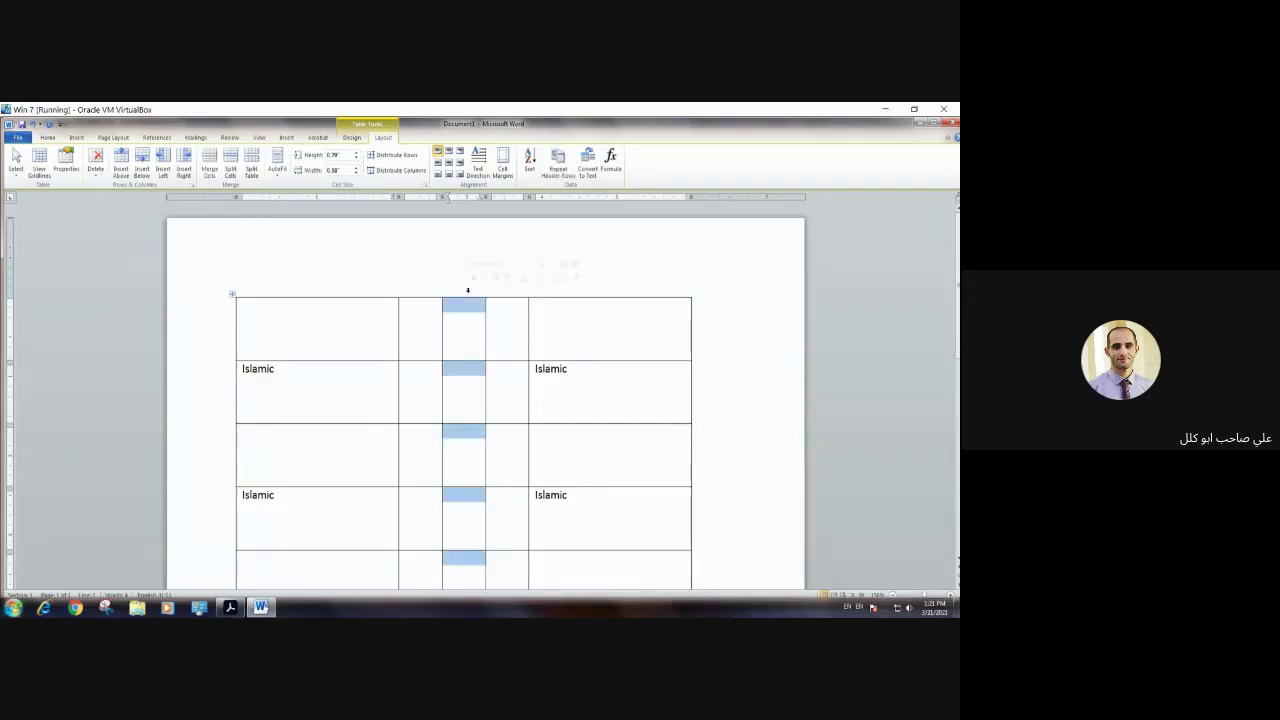
click(465, 368)
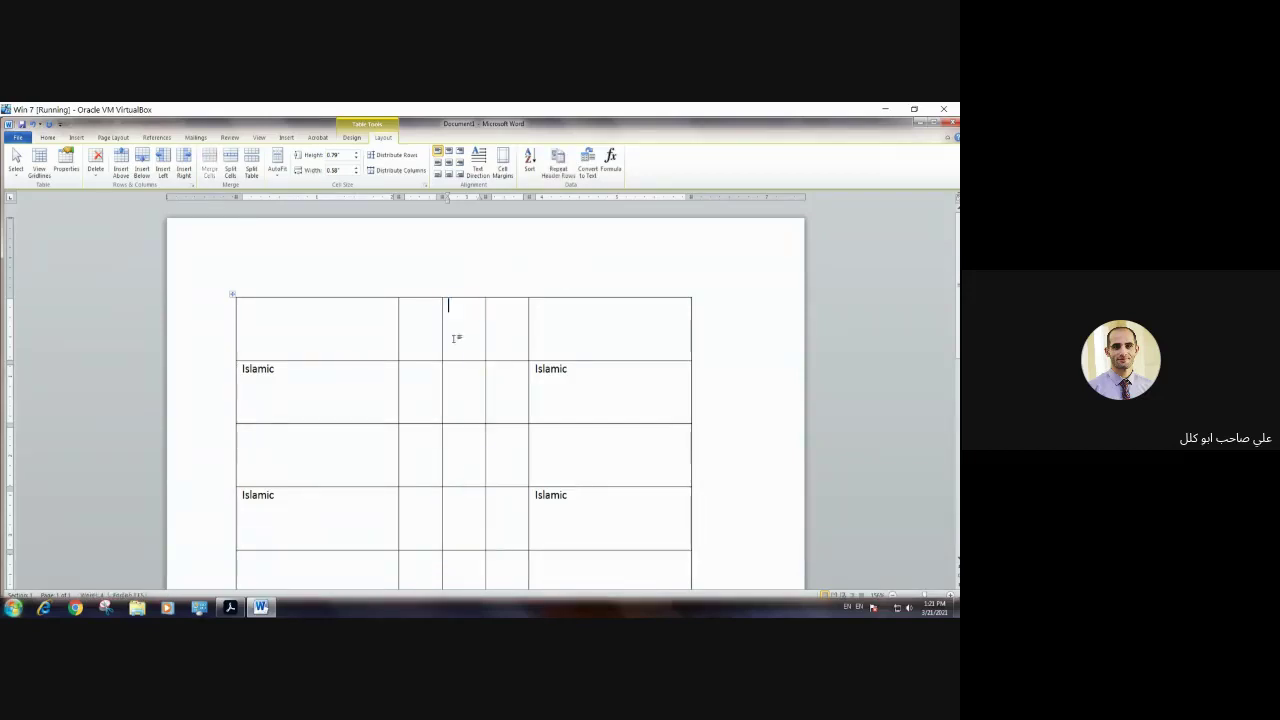
click(459, 323)
click(420, 330)
Delete the table's first column, then select the wide Islamic column.
click(96, 162)
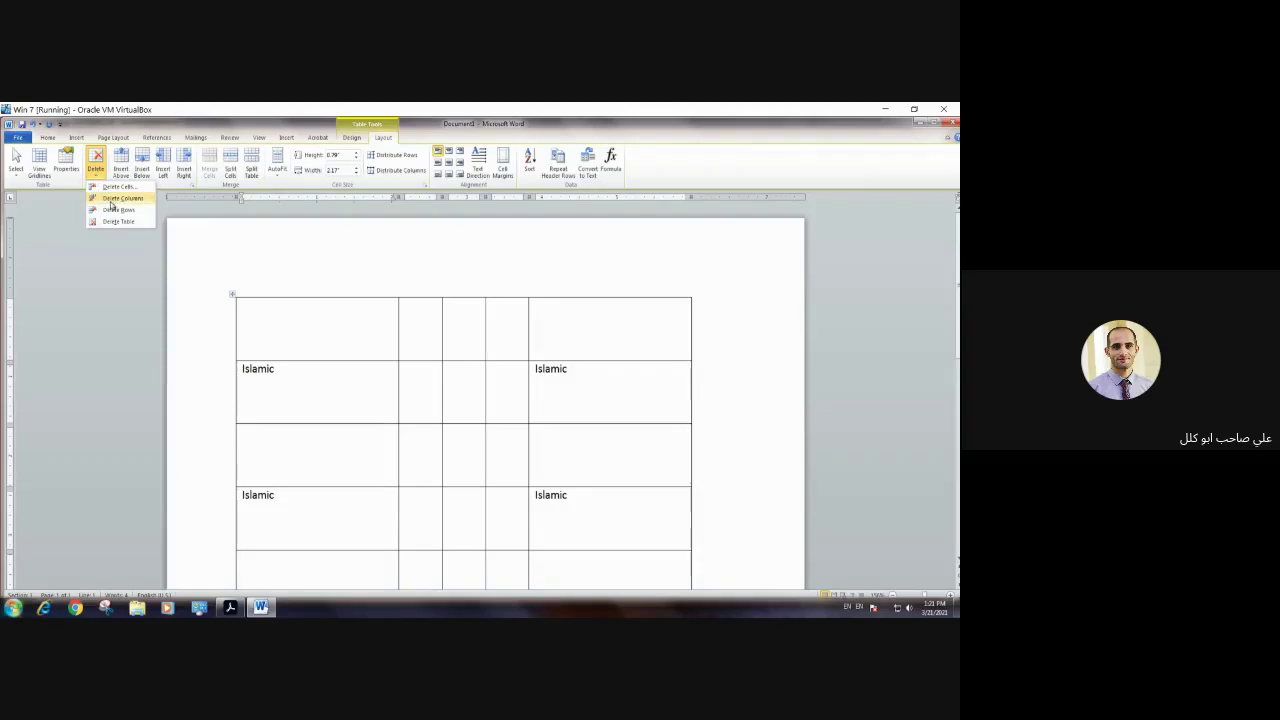
click(118, 198)
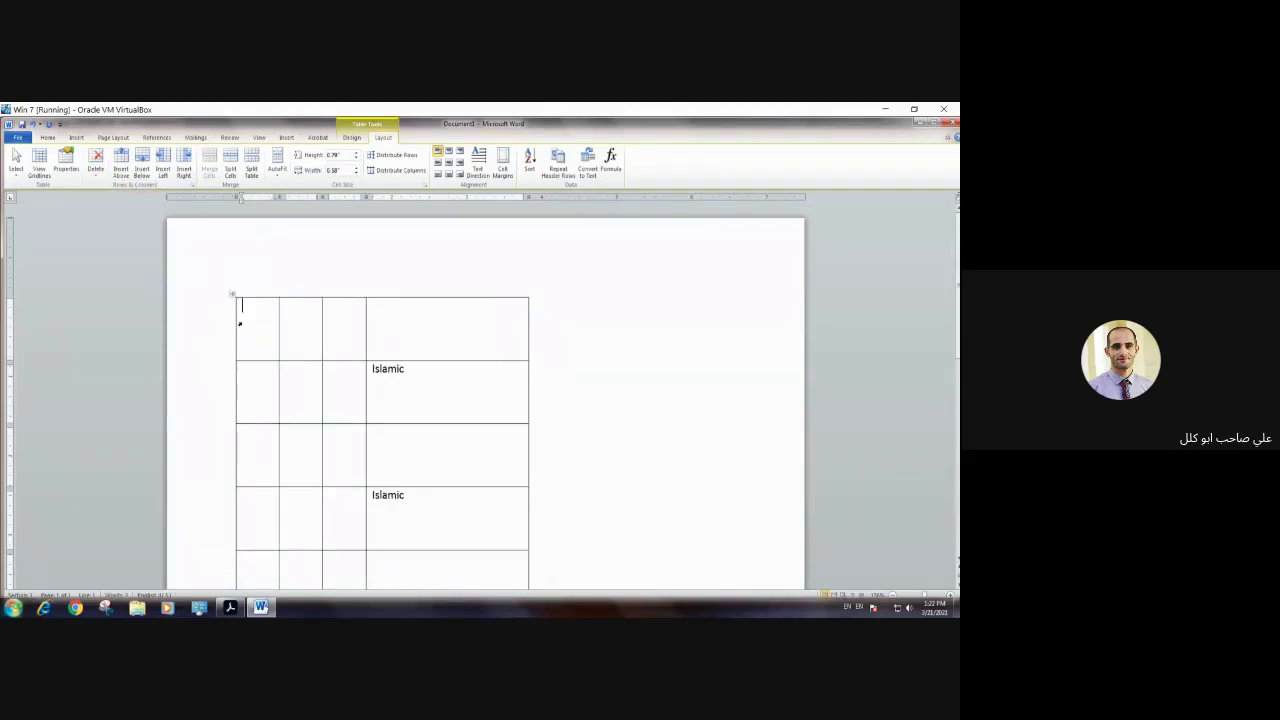
click(445, 303)
click(277, 284)
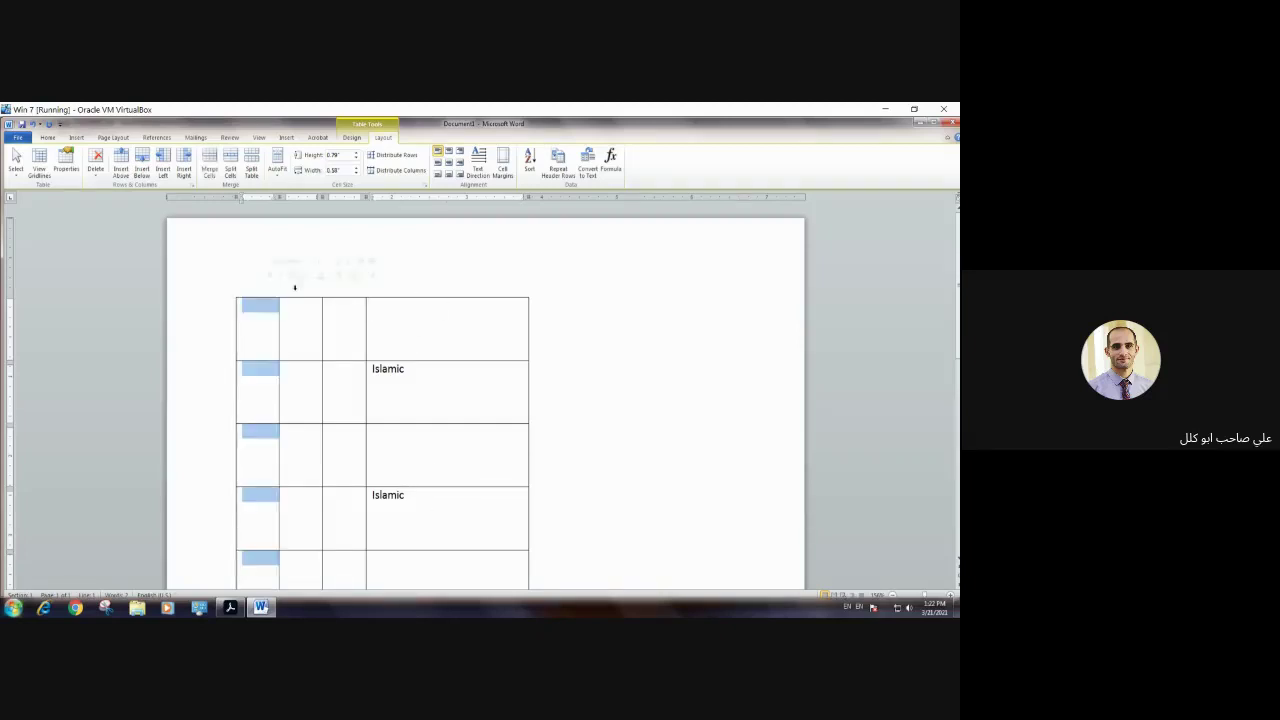
click(300, 286)
click(344, 286)
click(410, 288)
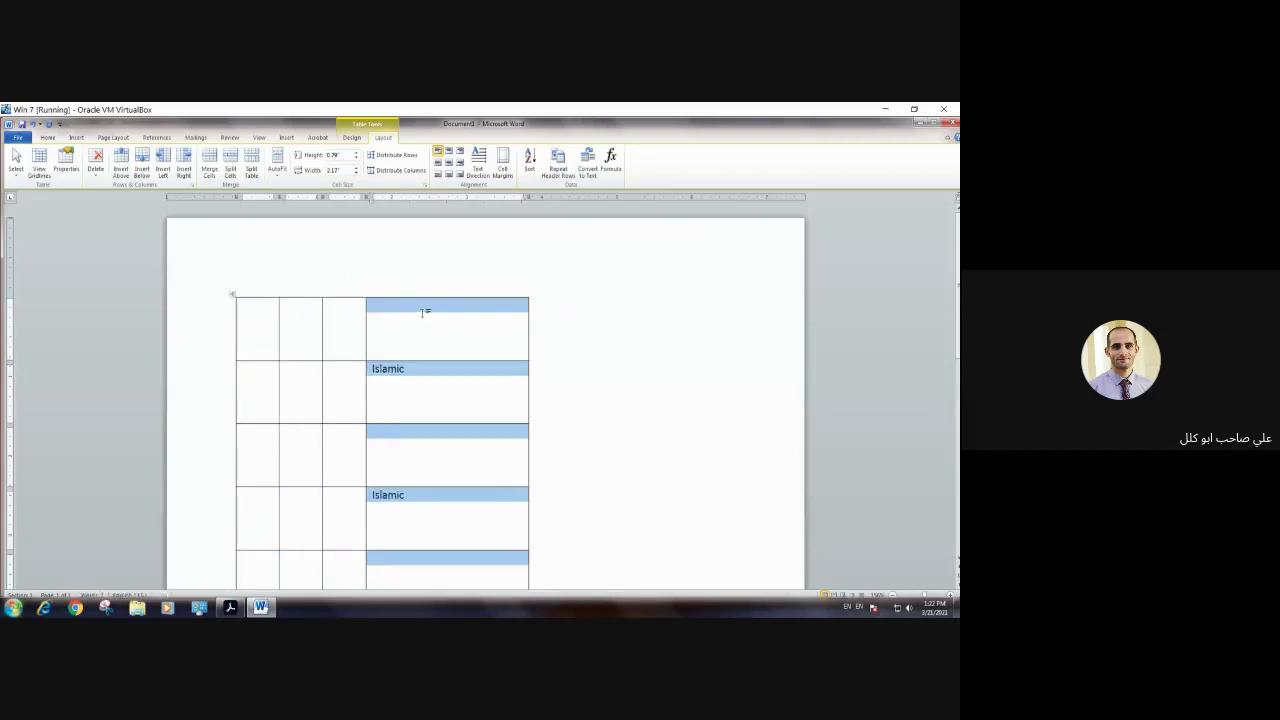
click(426, 308)
click(434, 294)
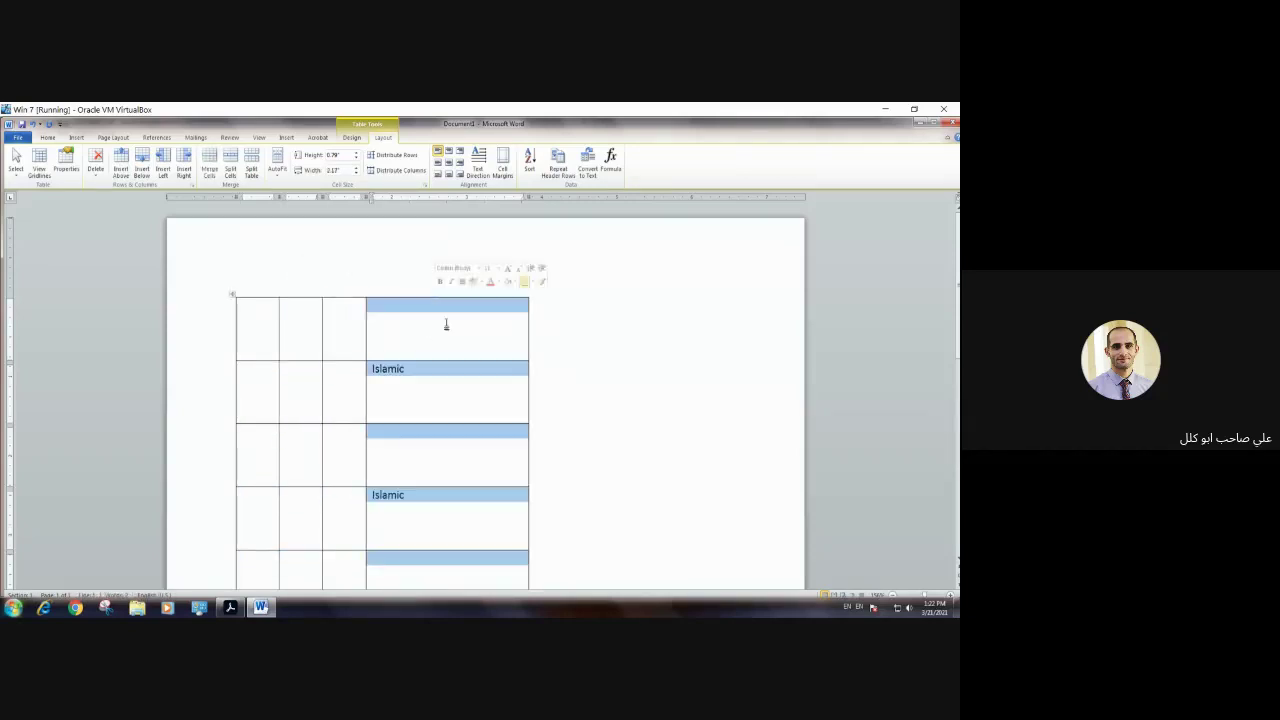
Delete the column holding the Islamic entries, leaving three narrow empty columns.
scroll(443, 533, down, 3)
scroll(441, 531, up, 3)
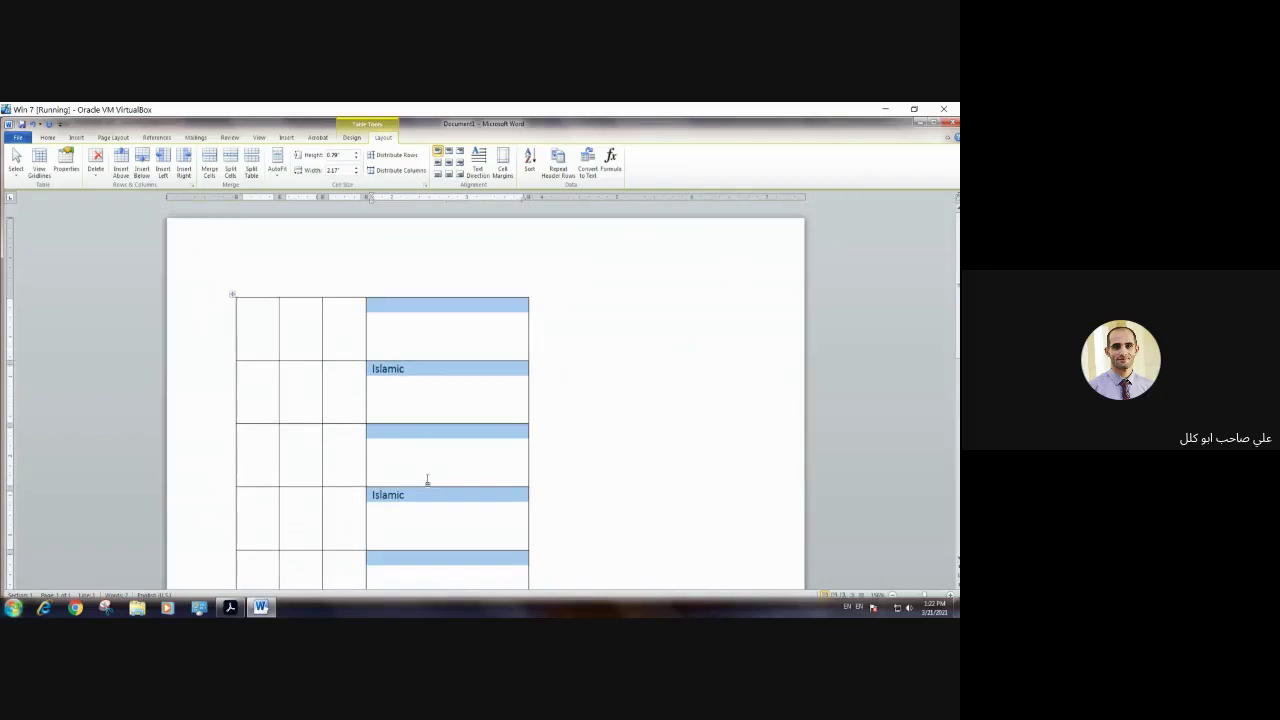
click(434, 338)
click(413, 393)
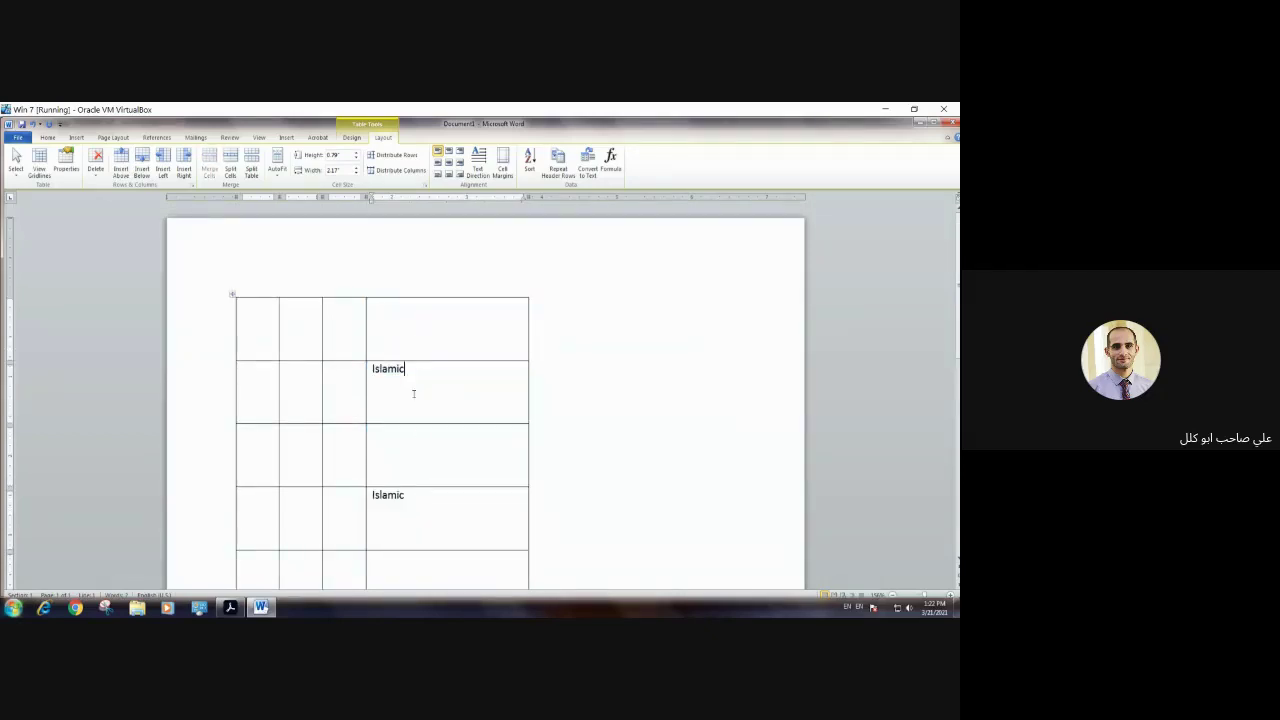
click(419, 490)
scroll(414, 516, down, 2)
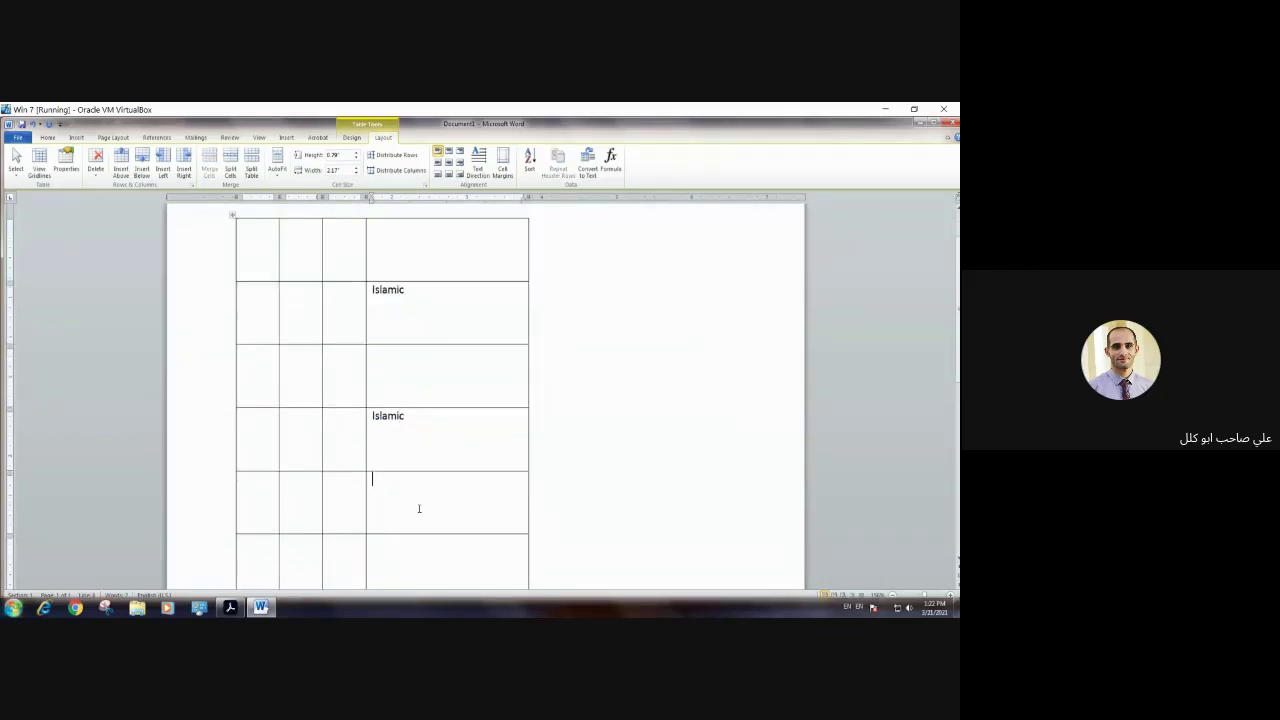
scroll(435, 484, down, 2)
scroll(428, 440, up, 1)
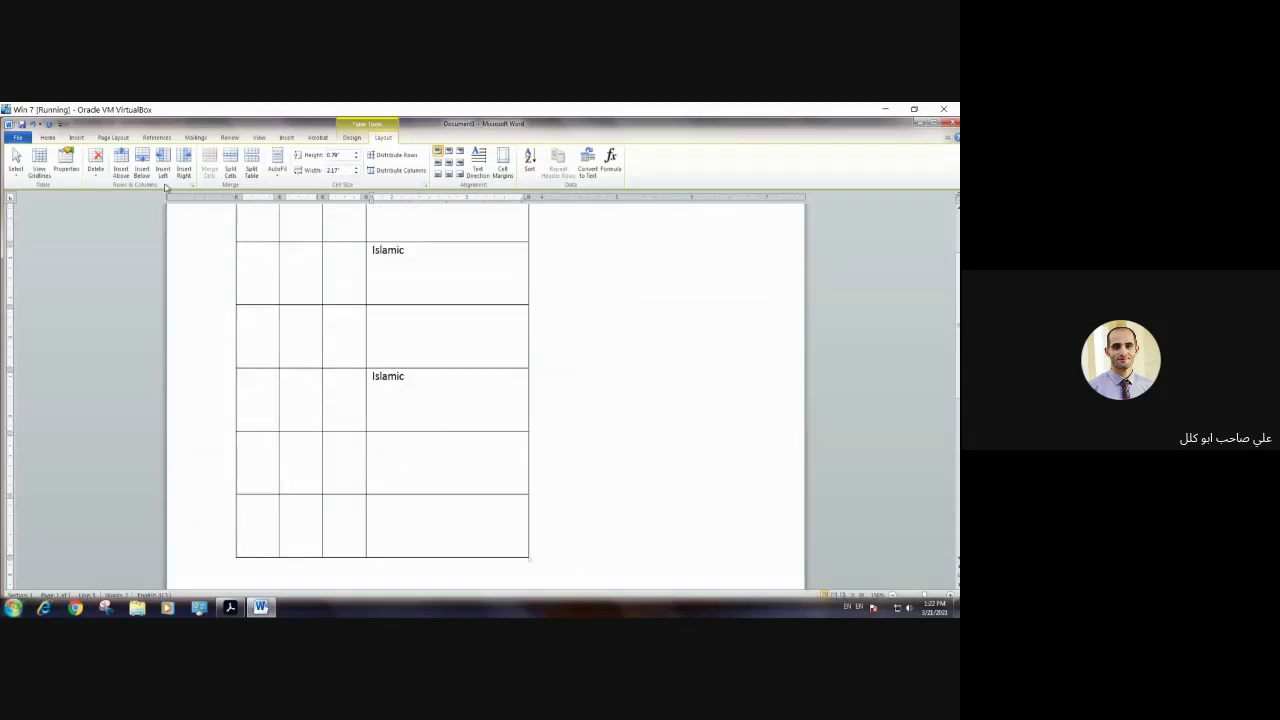
click(96, 165)
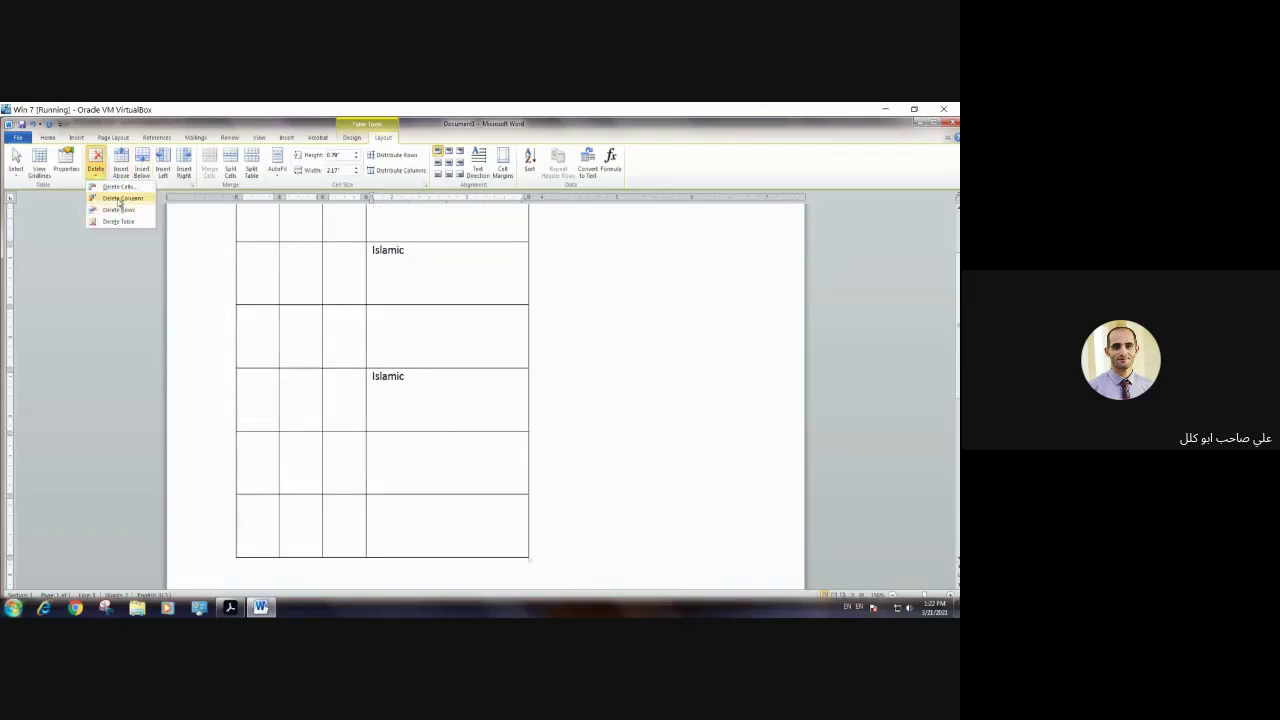
click(120, 199)
scroll(428, 353, up, 2)
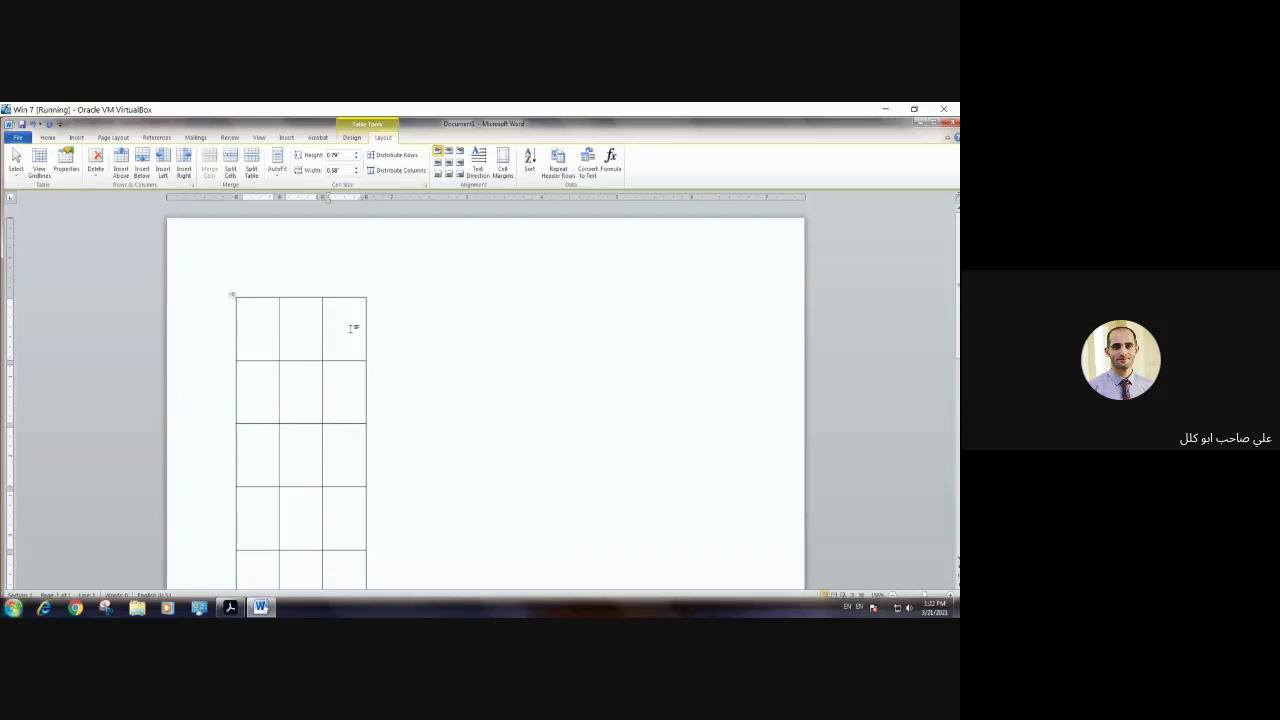
click(231, 297)
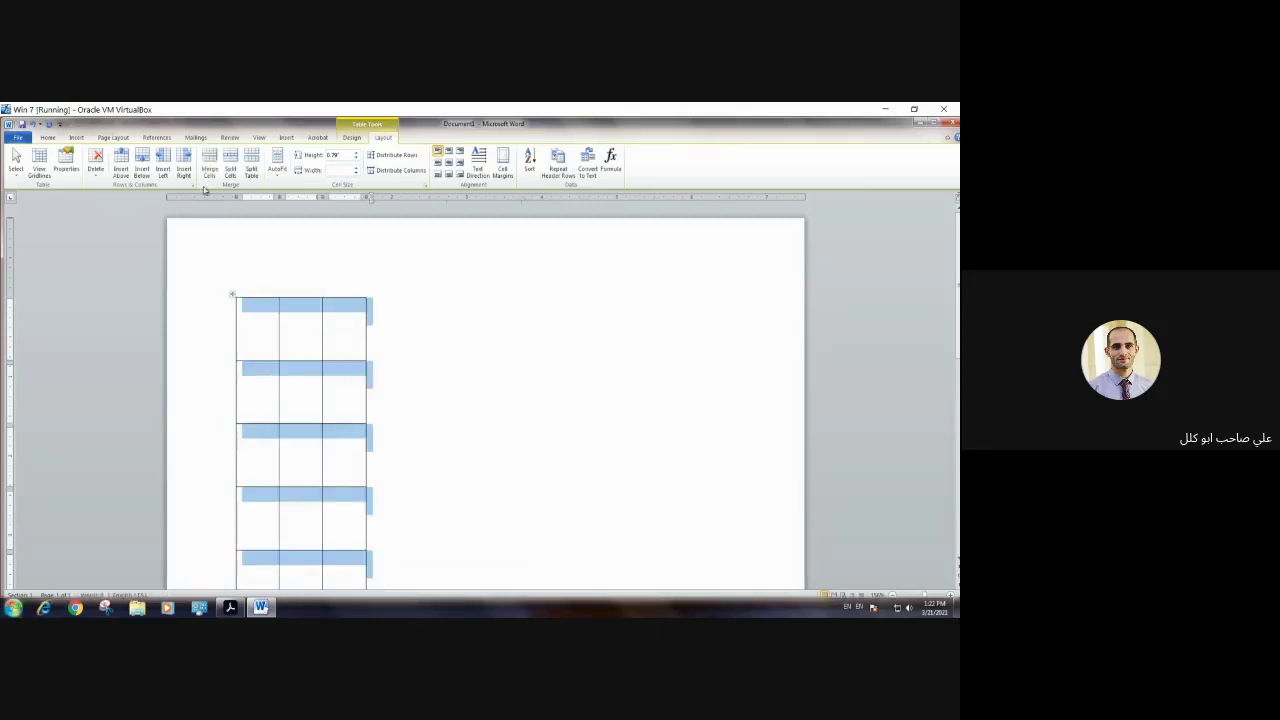
Move through the three-column table's top row and lower cells, returning to the top-left cell.
click(263, 335)
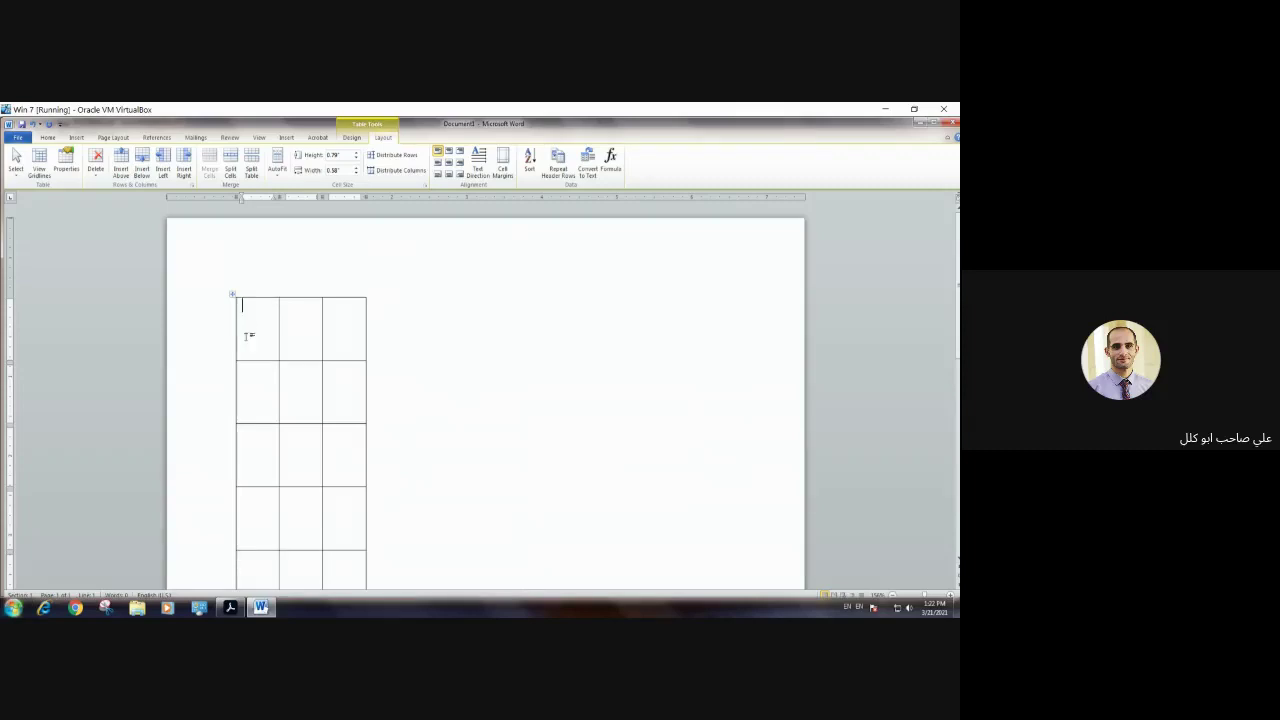
click(237, 329)
click(270, 333)
drag(281, 322, 341, 323)
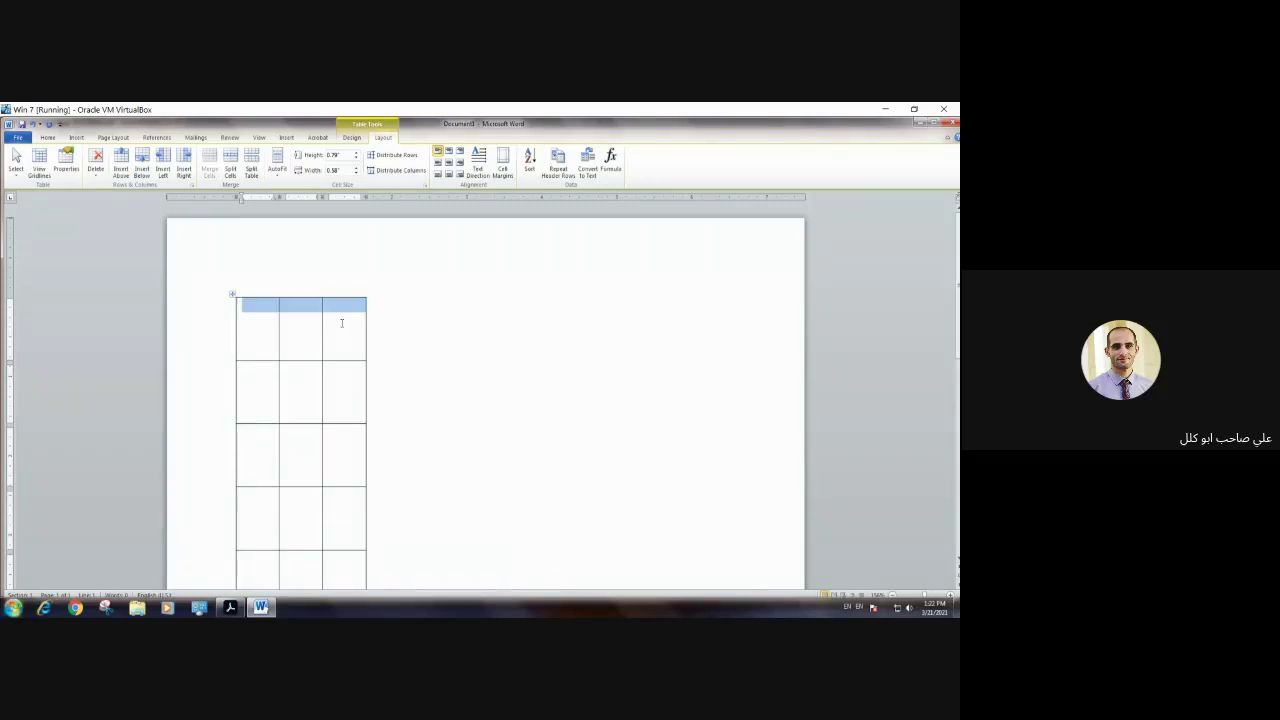
click(266, 338)
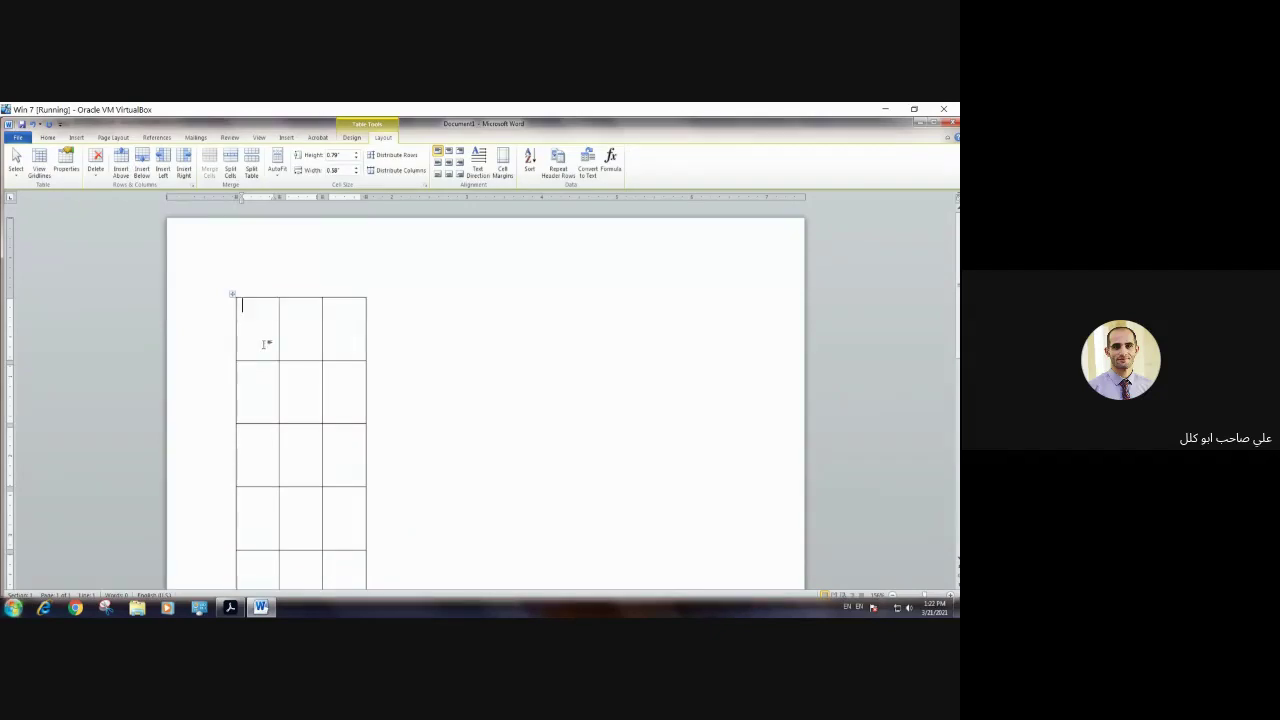
click(255, 394)
click(305, 454)
scroll(268, 440, down, 1)
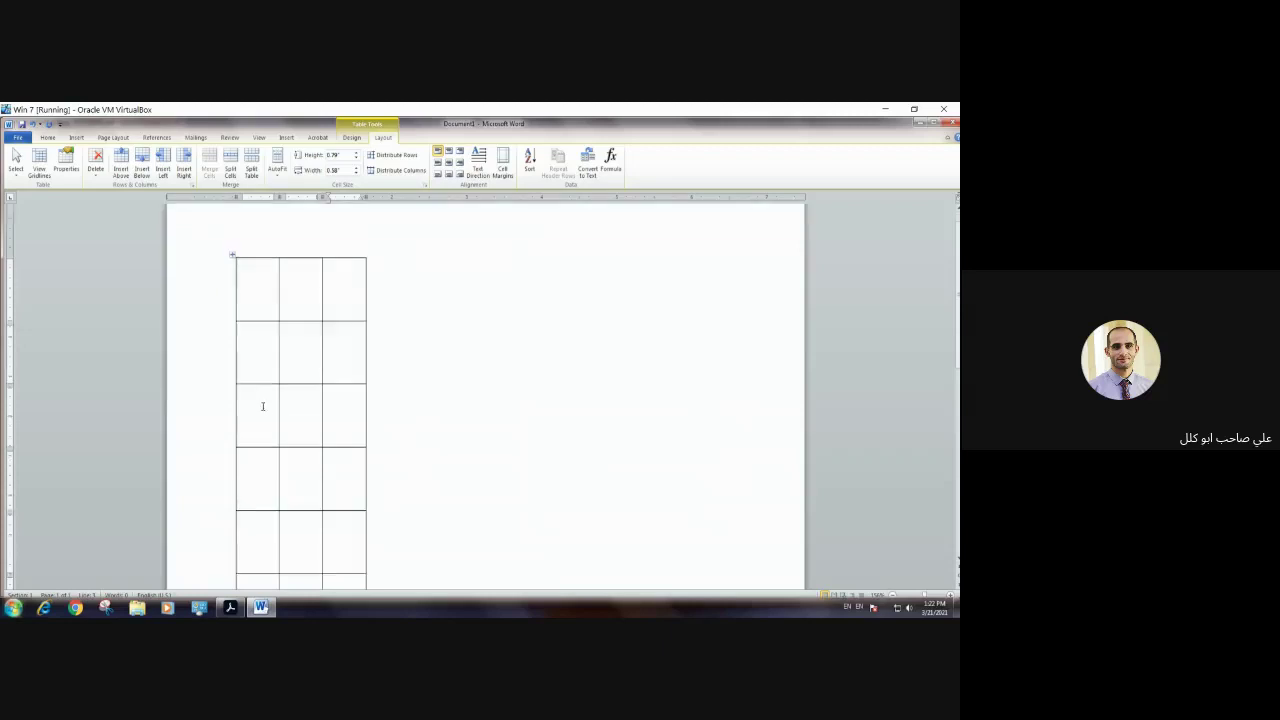
scroll(277, 414, up, 1)
click(243, 227)
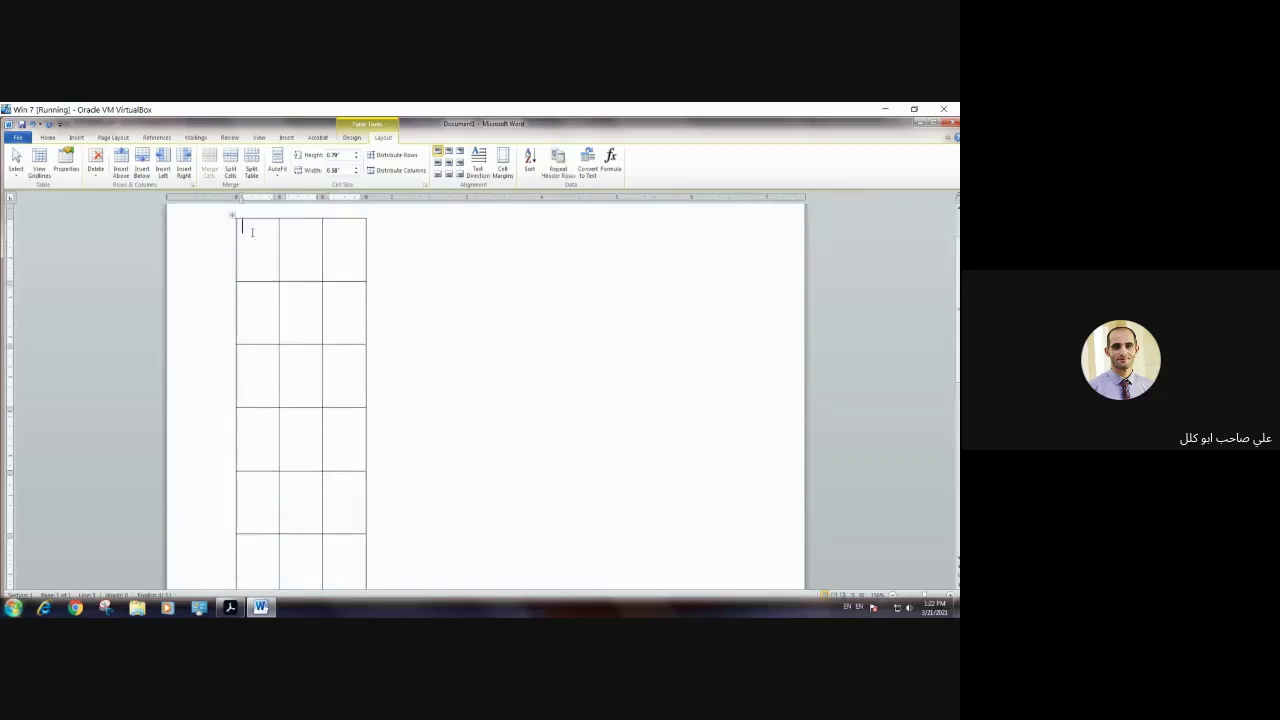
Select the first column and apply Numbering so its cells read 1. through 6.
click(245, 213)
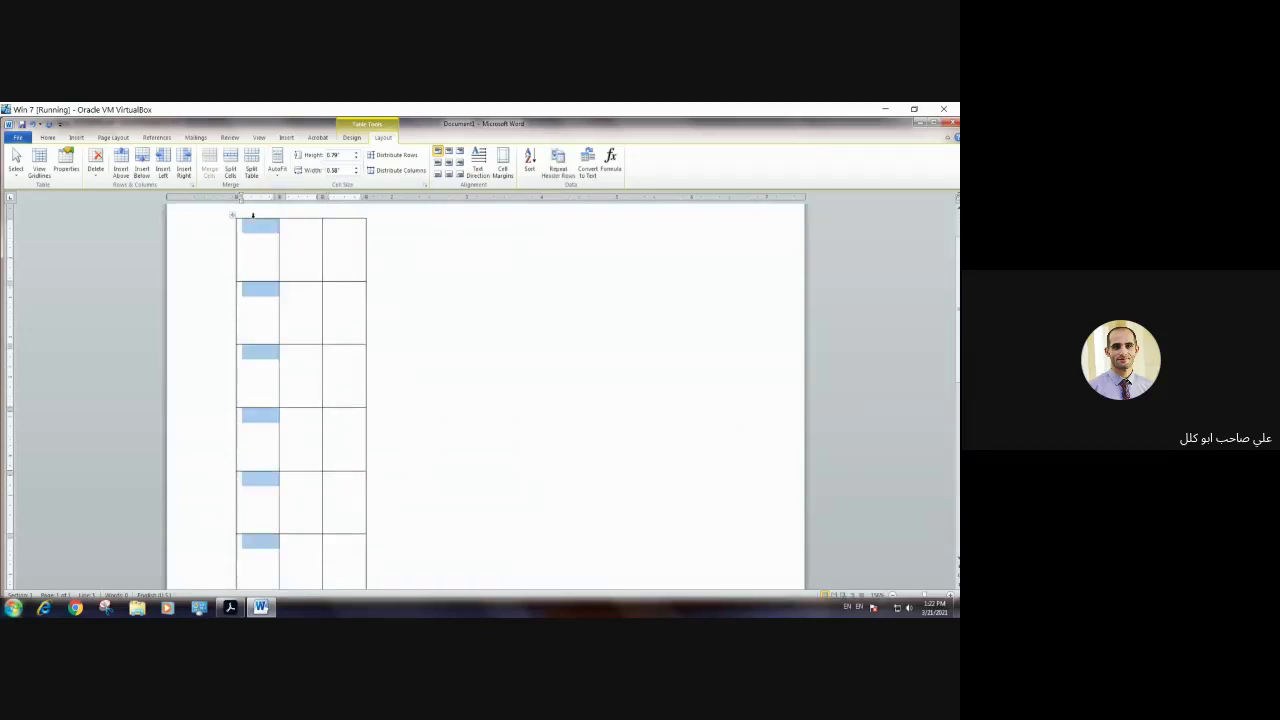
click(49, 138)
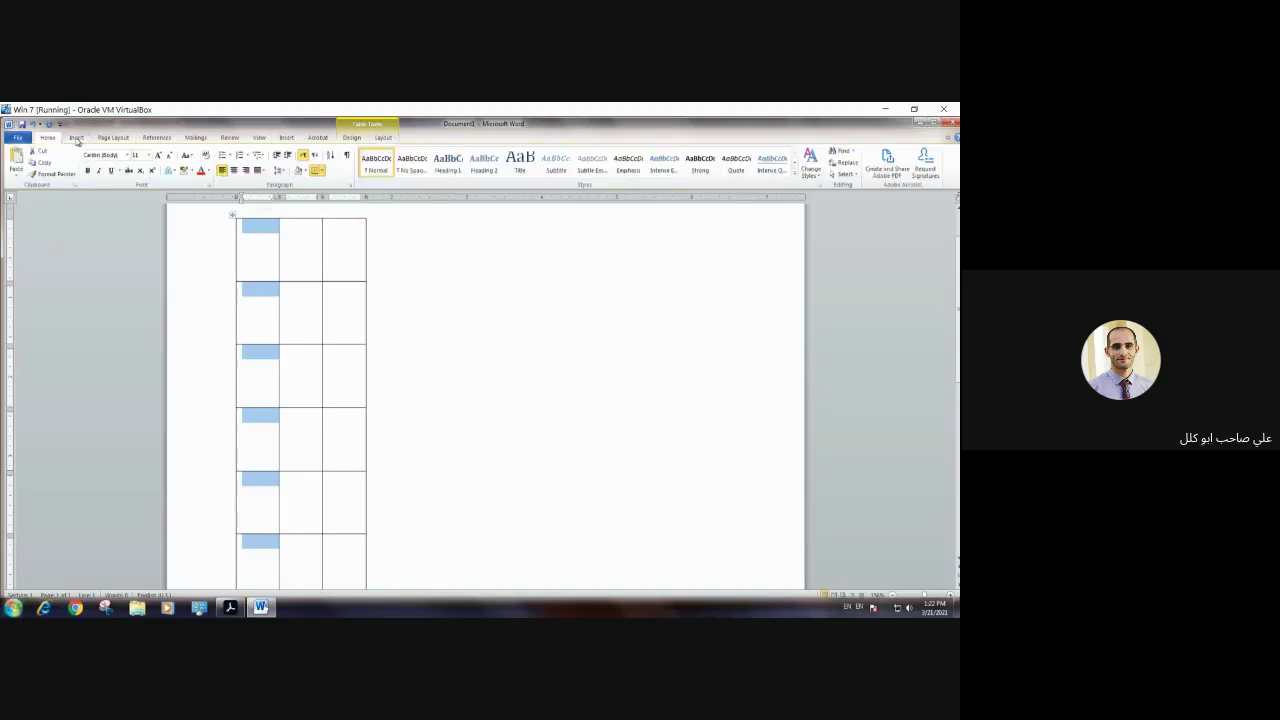
click(224, 156)
click(243, 286)
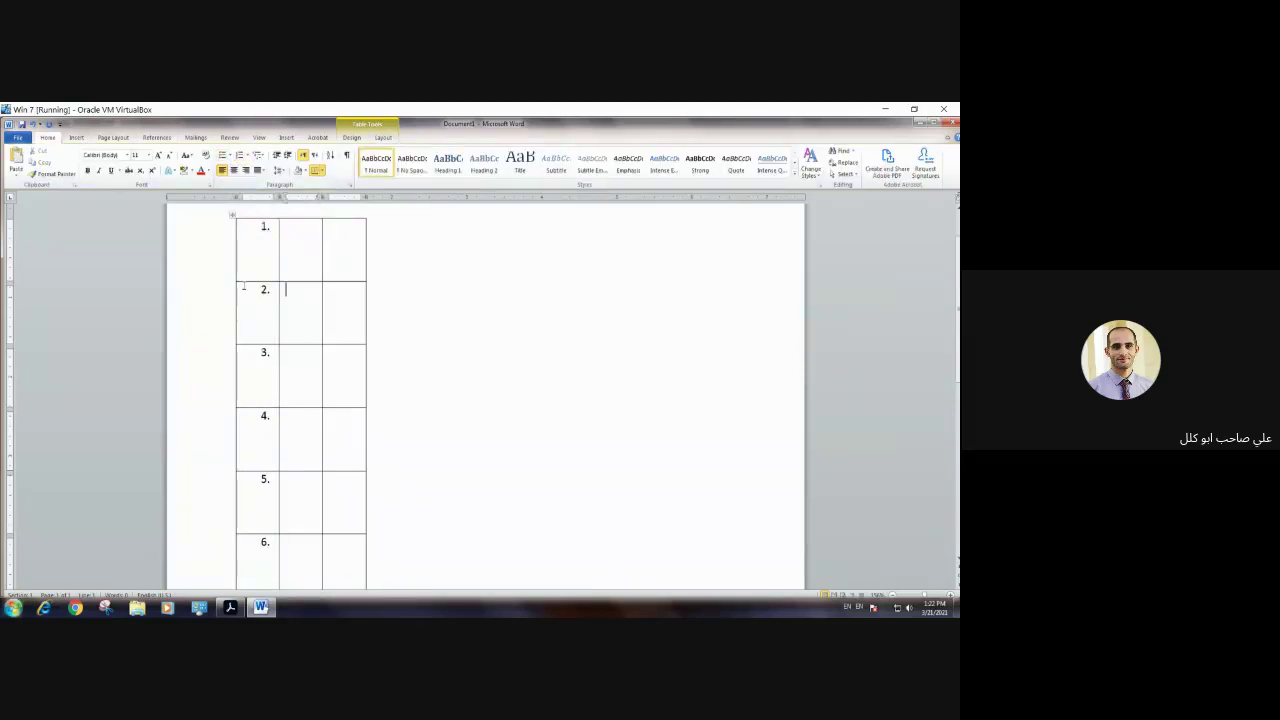
scroll(280, 332, up, 2)
scroll(280, 332, down, 1)
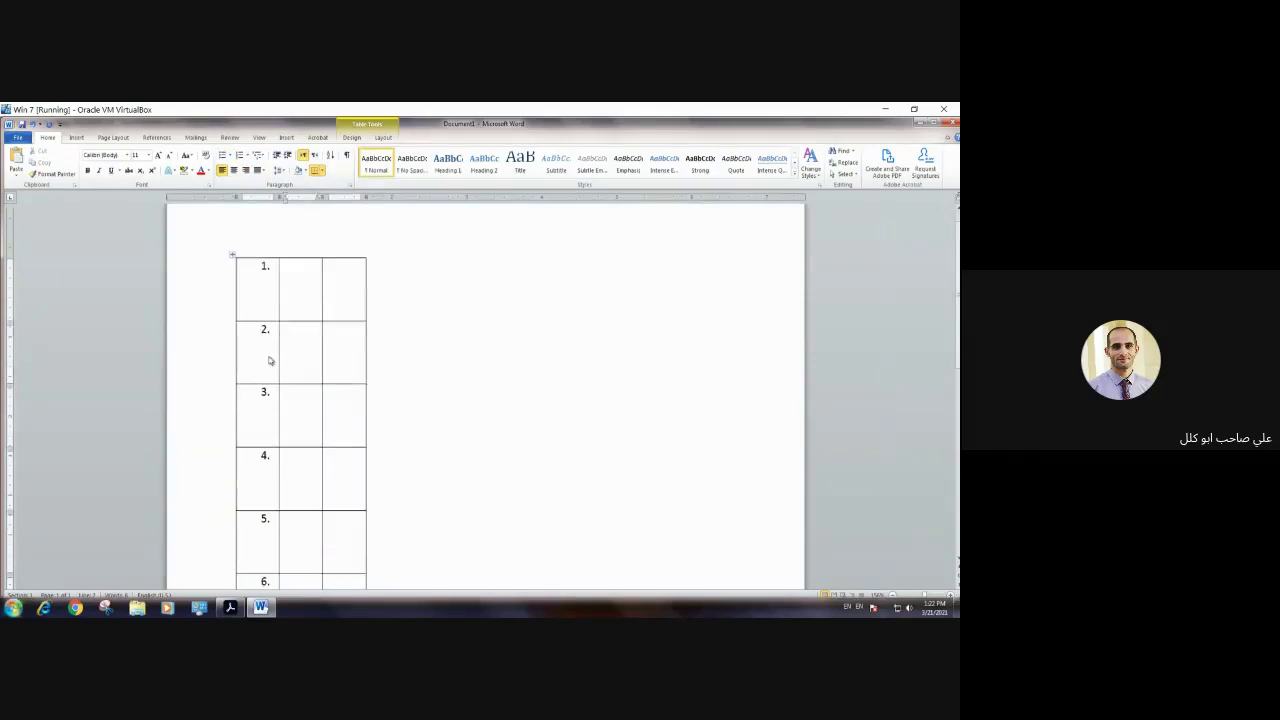
scroll(266, 363, down, 1)
scroll(263, 471, down, 1)
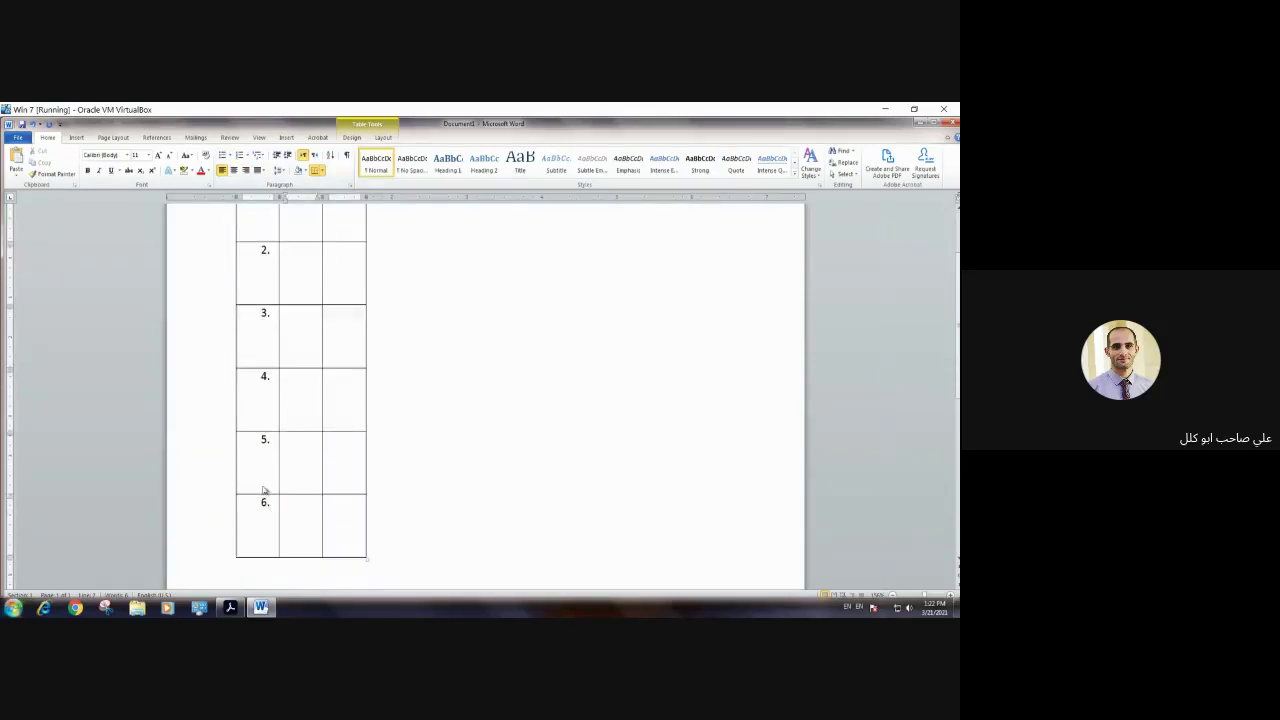
scroll(266, 491, up, 2)
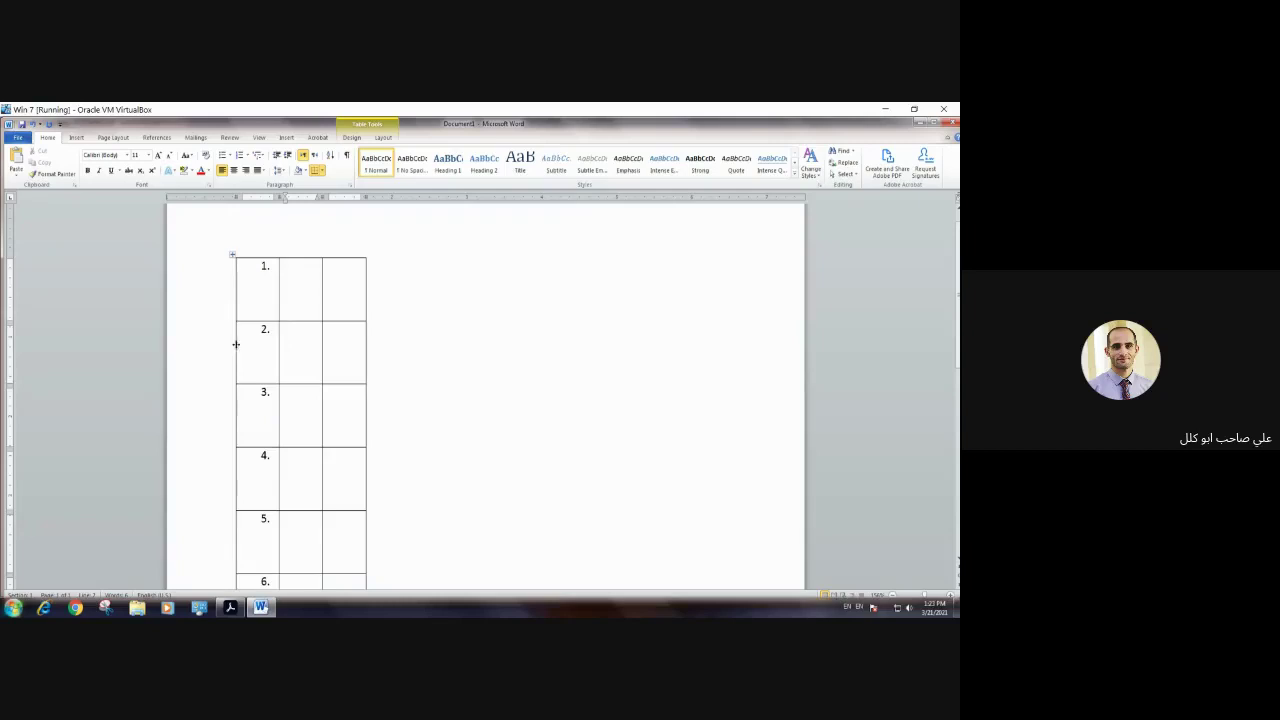
Drag the table about 180 px right toward the centre of the page.
drag(231, 259, 411, 259)
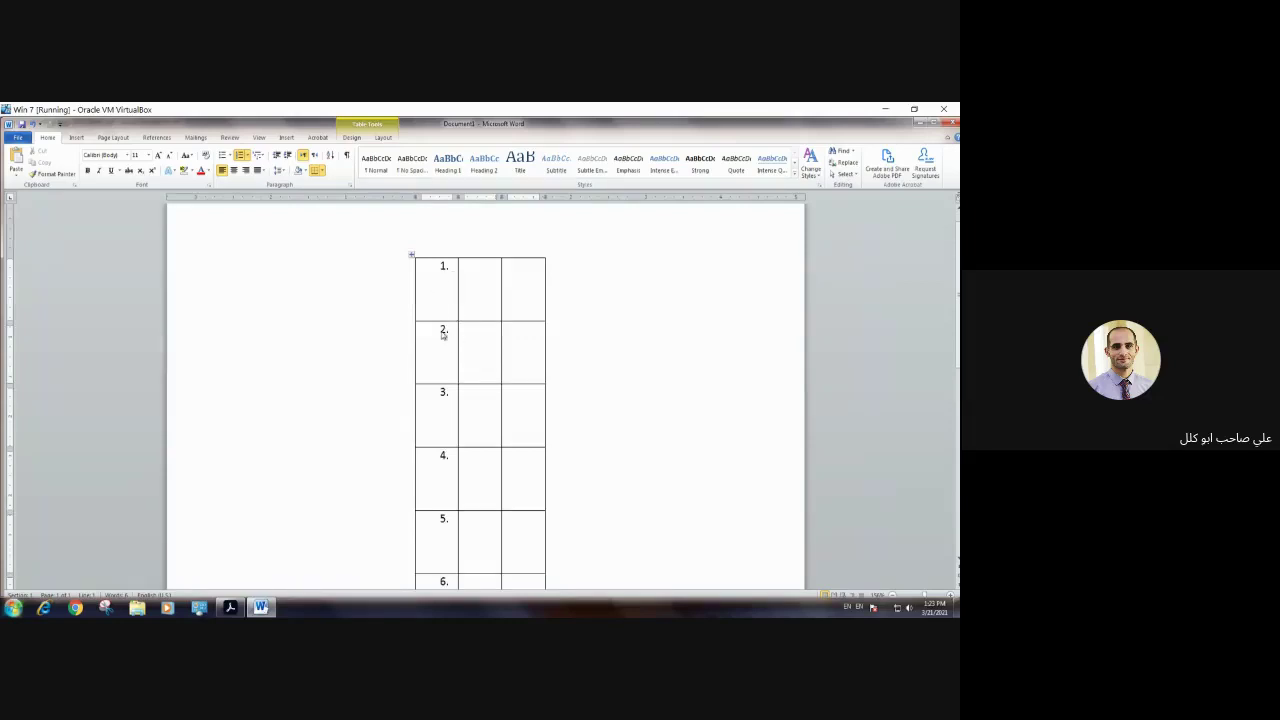
click(445, 332)
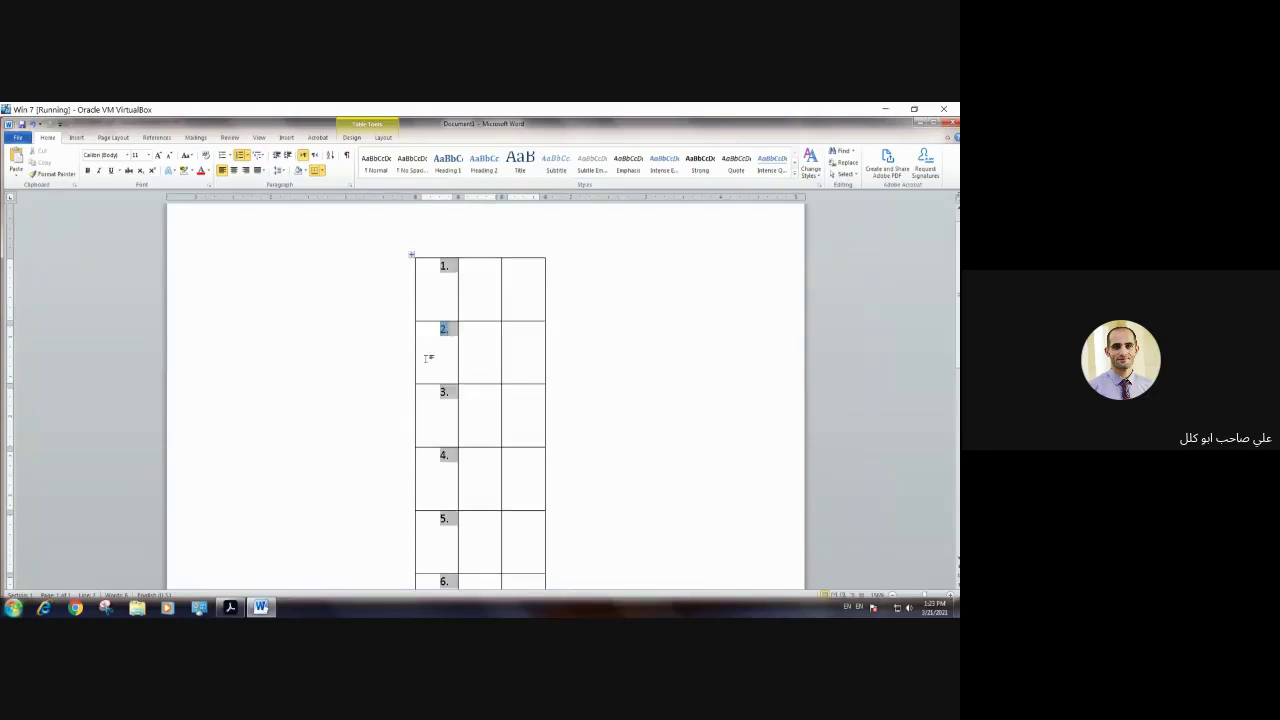
scroll(428, 358, down, 2)
click(438, 506)
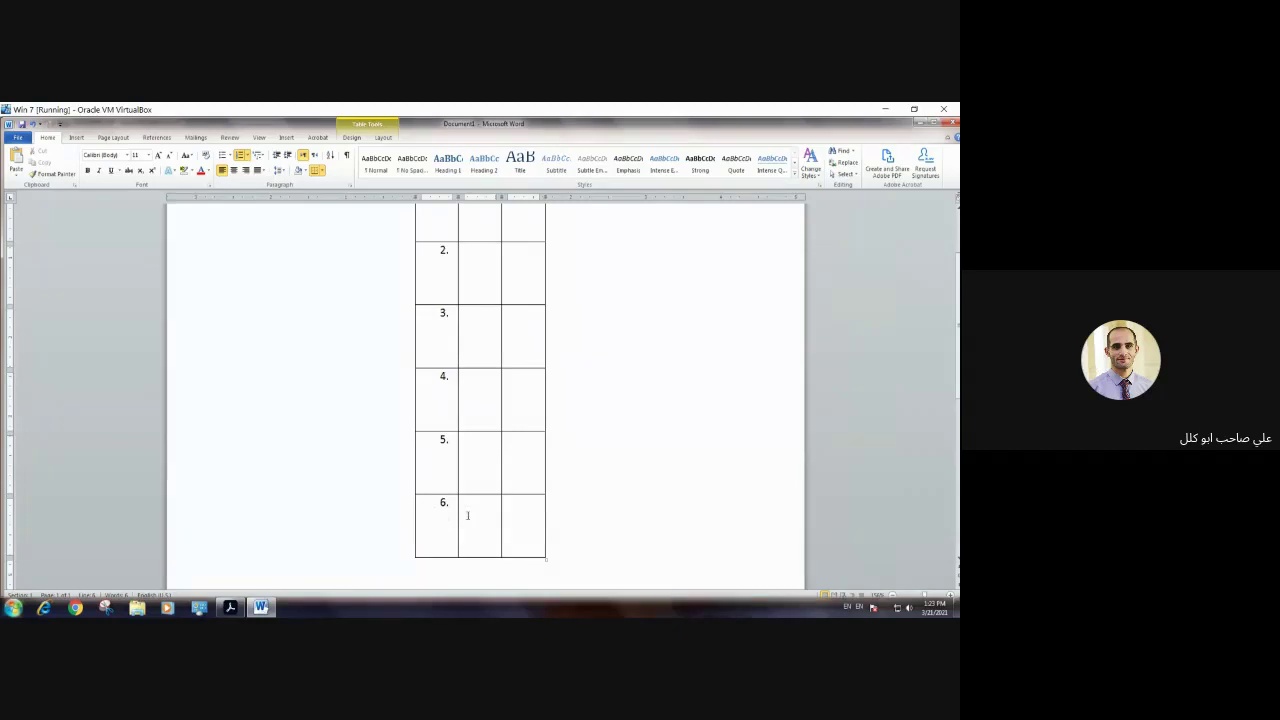
Delete row 6, the table's last row, with Delete Rows.
click(467, 515)
click(445, 522)
click(491, 520)
key(Tab)
mouse_move(414, 522)
mouse_down()
mouse_move(572, 523)
mouse_move(518, 519)
mouse_up()
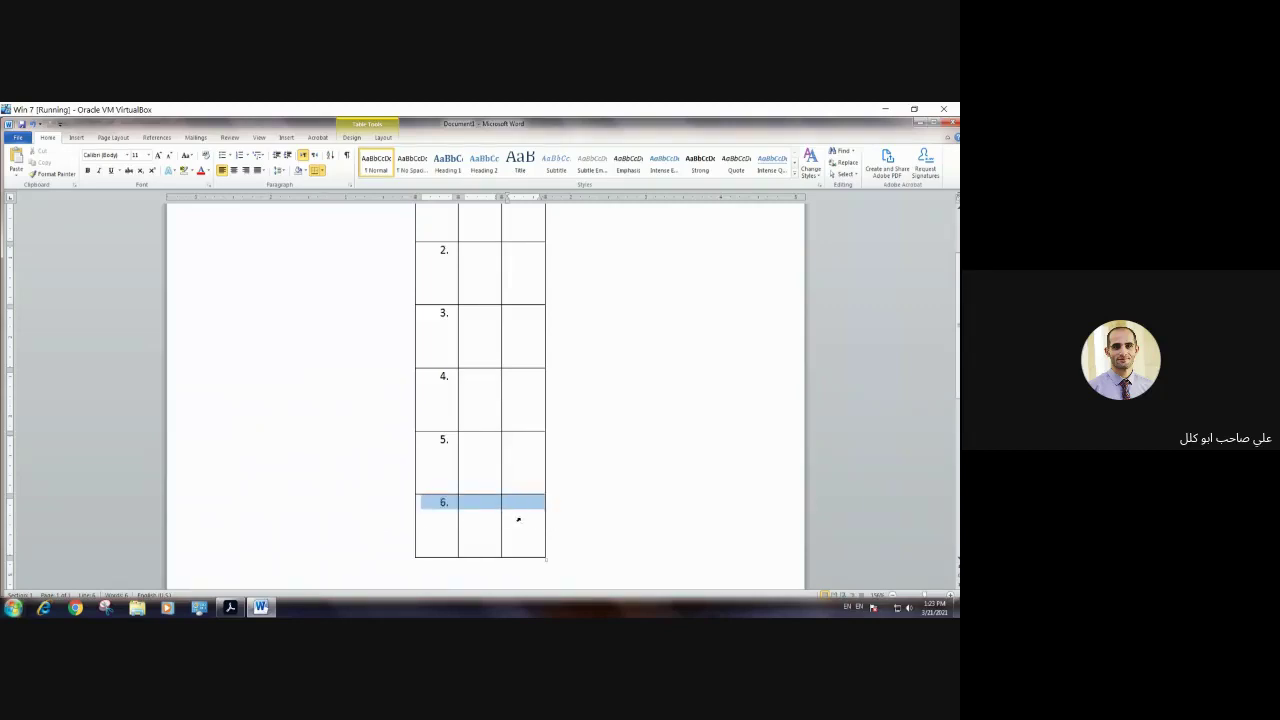
click(444, 527)
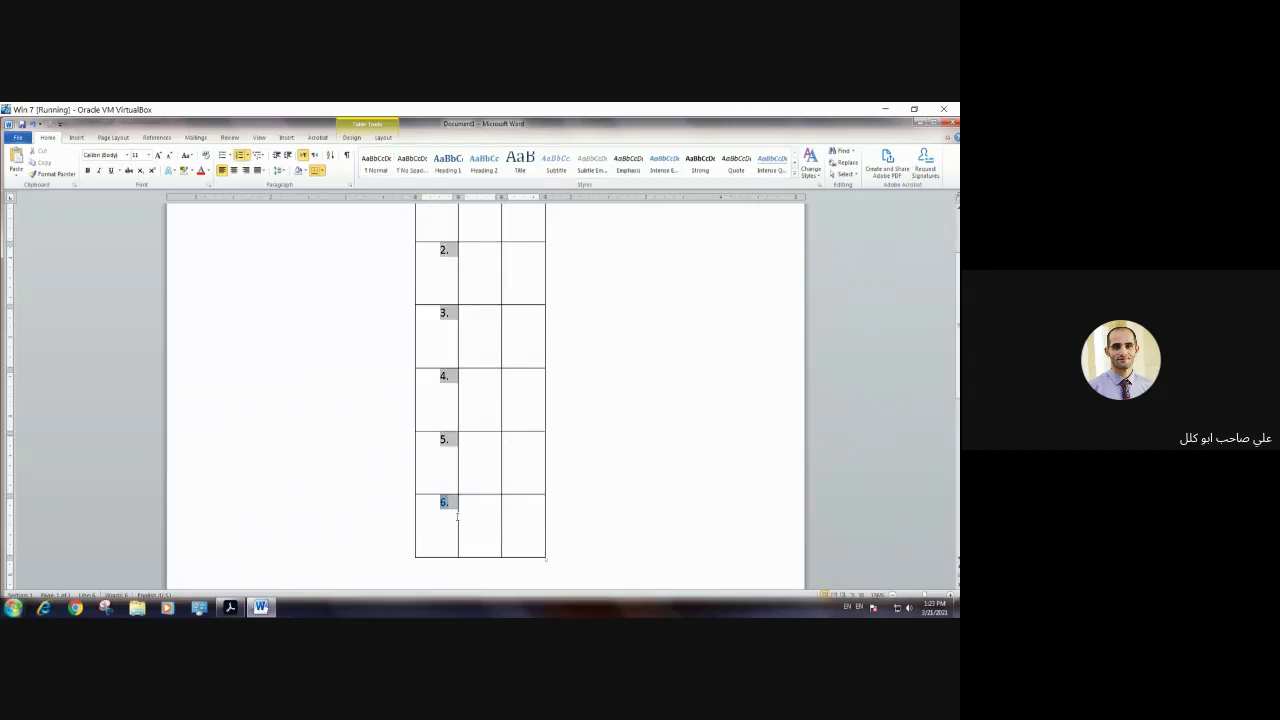
click(479, 513)
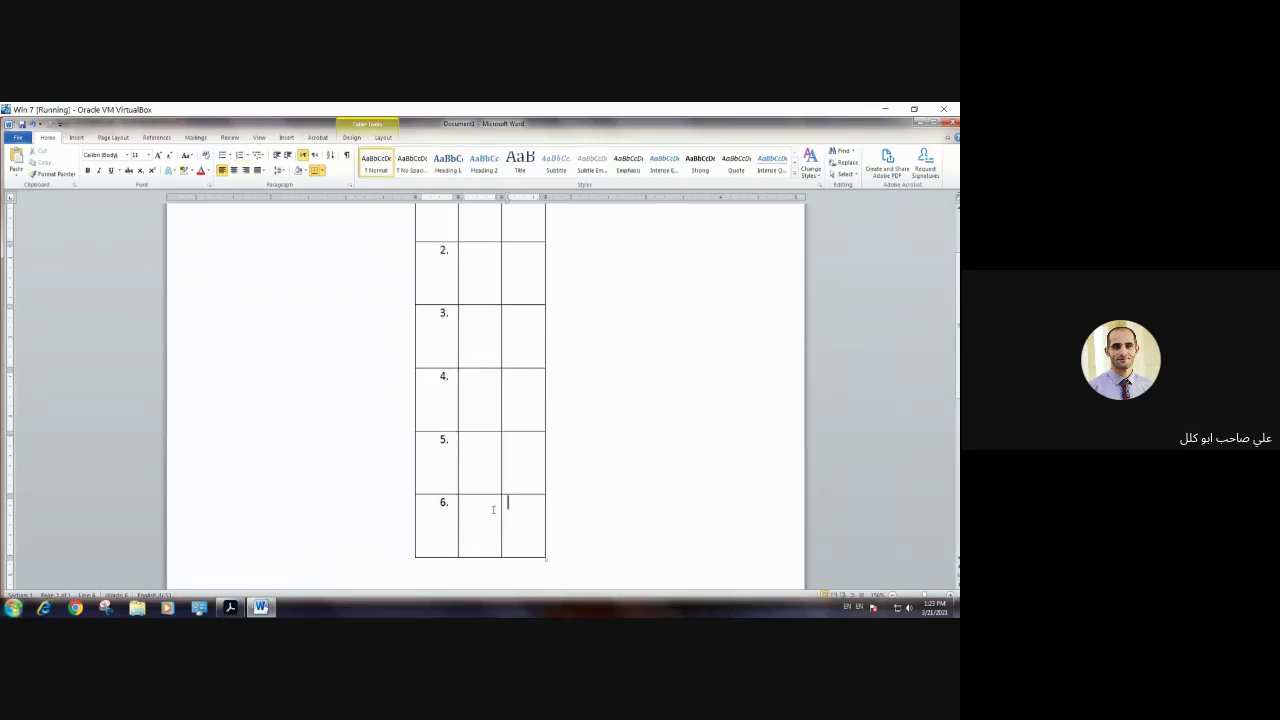
click(493, 510)
click(462, 519)
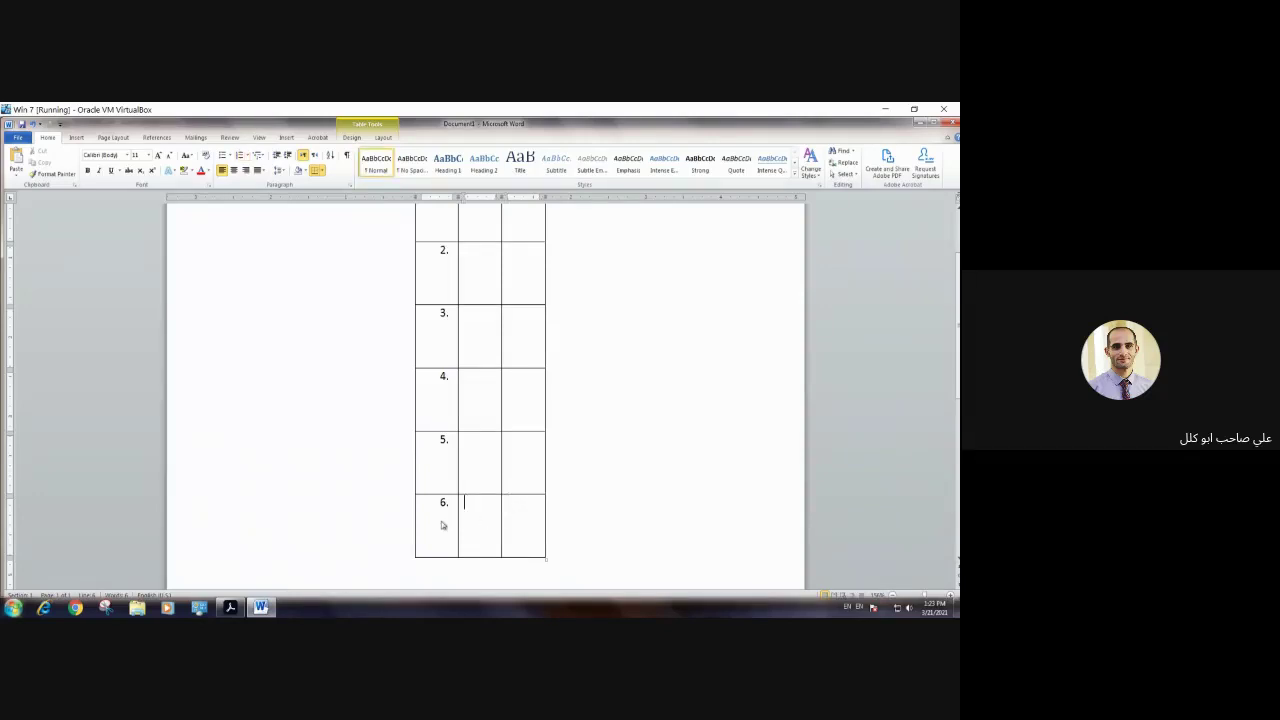
click(523, 514)
click(383, 137)
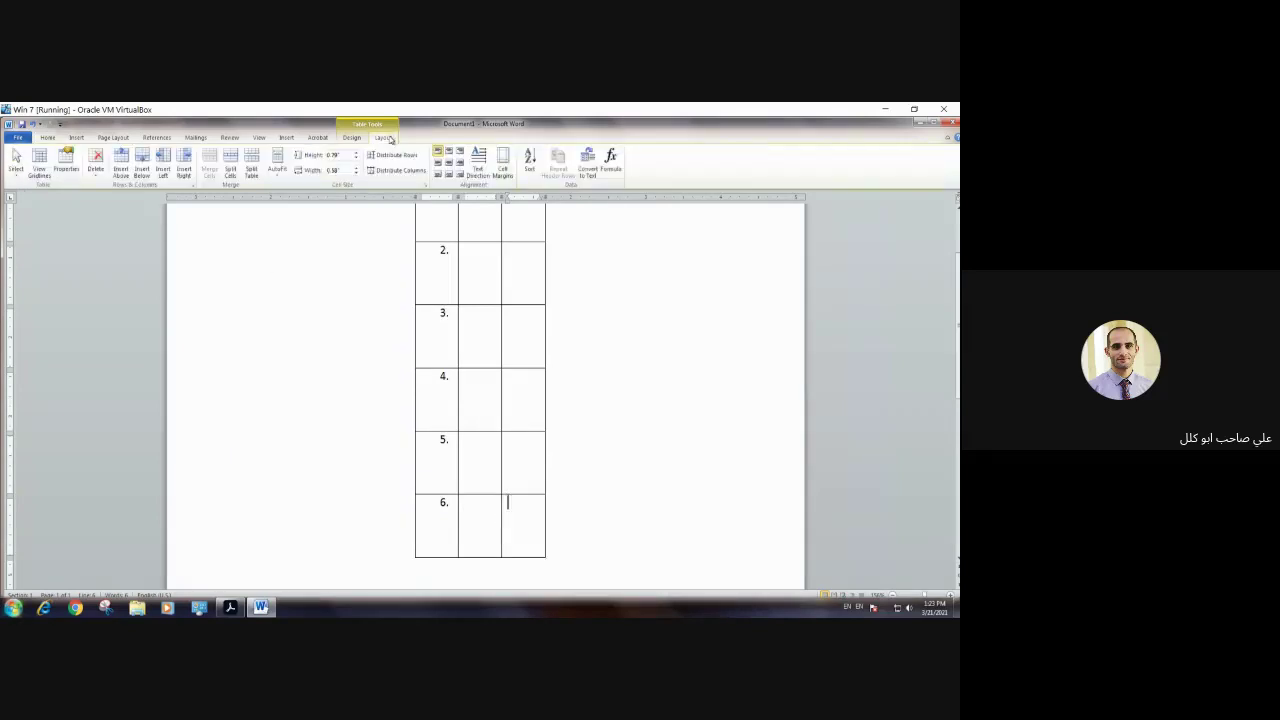
click(95, 163)
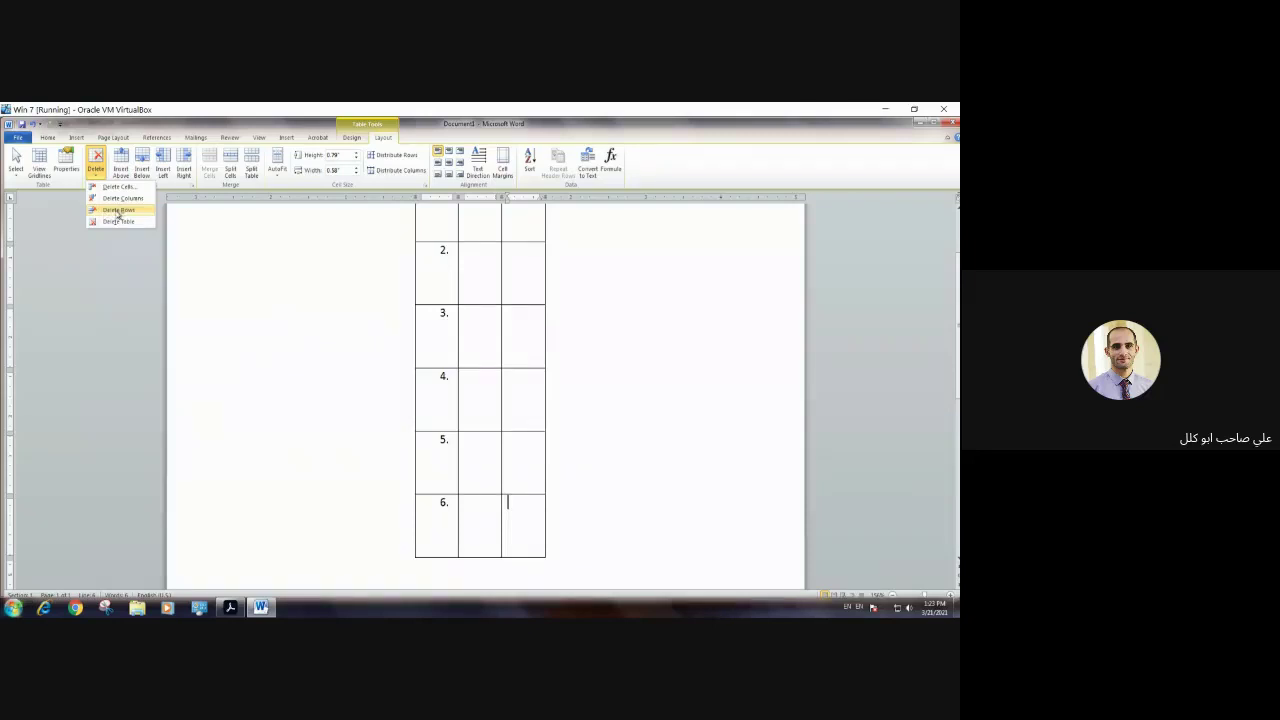
click(118, 212)
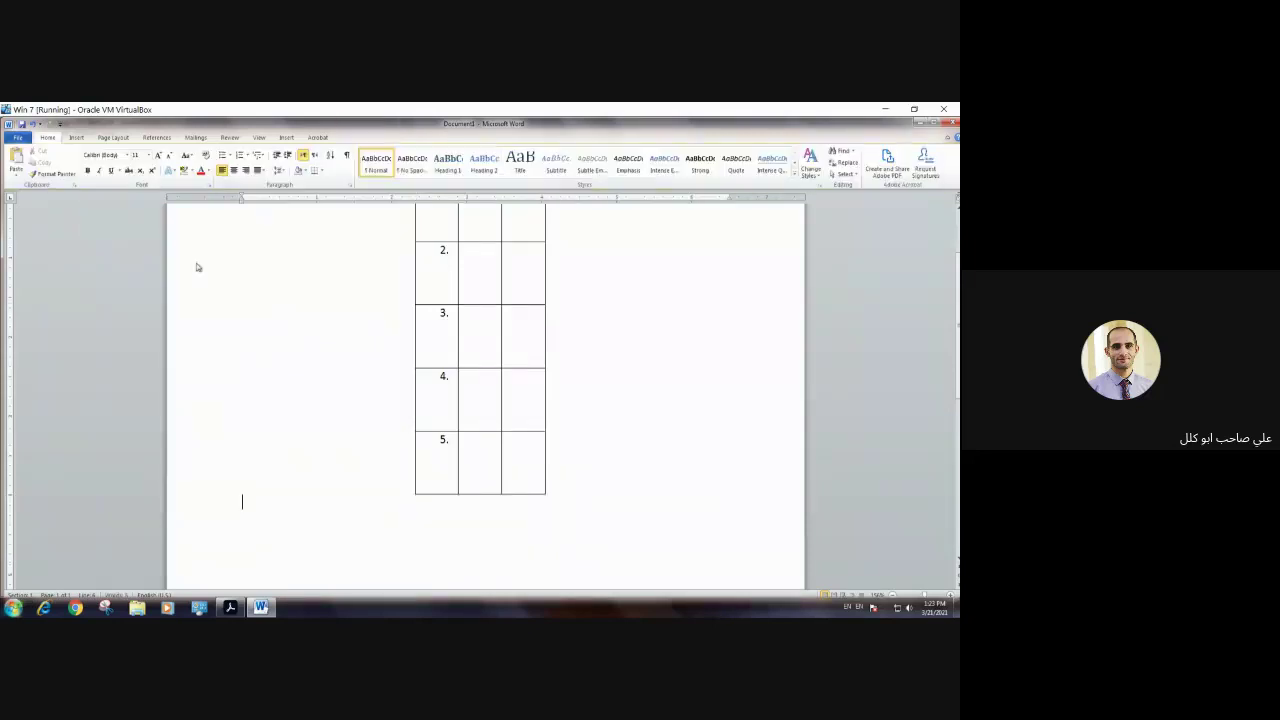
Delete the new last row, leaving four rows numbered 1. through 4.
click(470, 484)
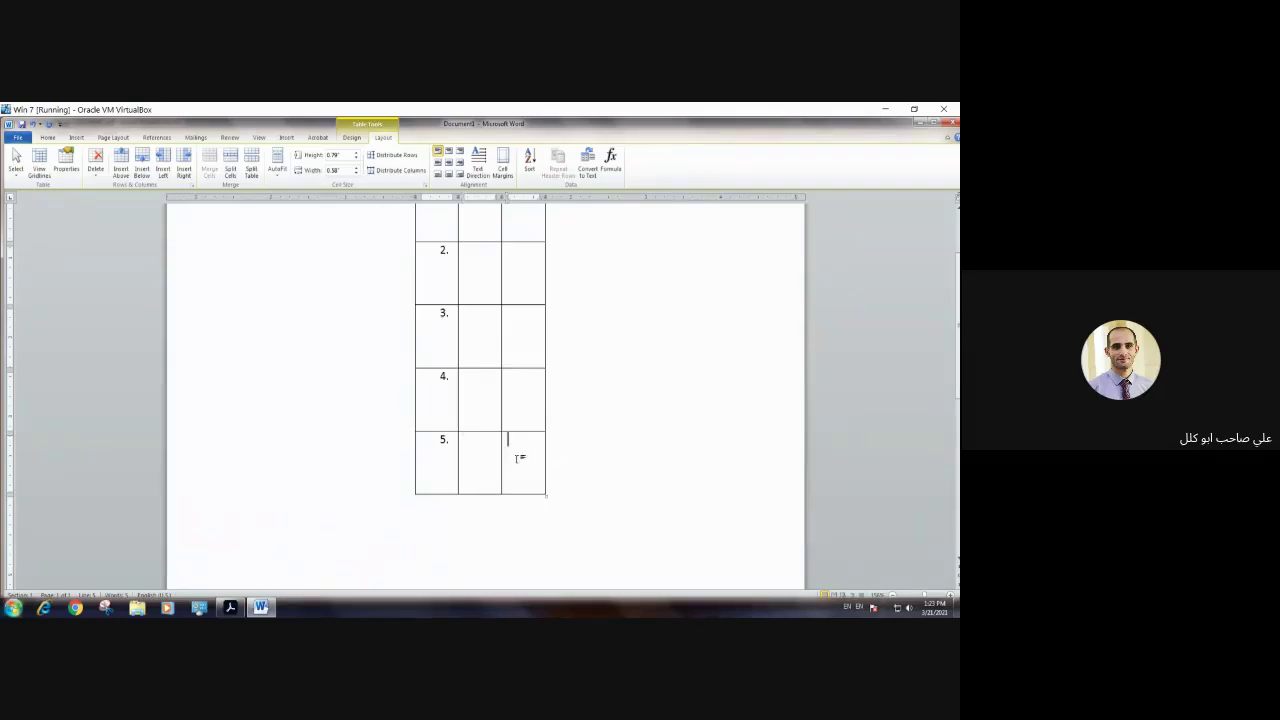
click(478, 377)
drag(472, 316, 482, 320)
click(485, 324)
scroll(491, 325, up, 1)
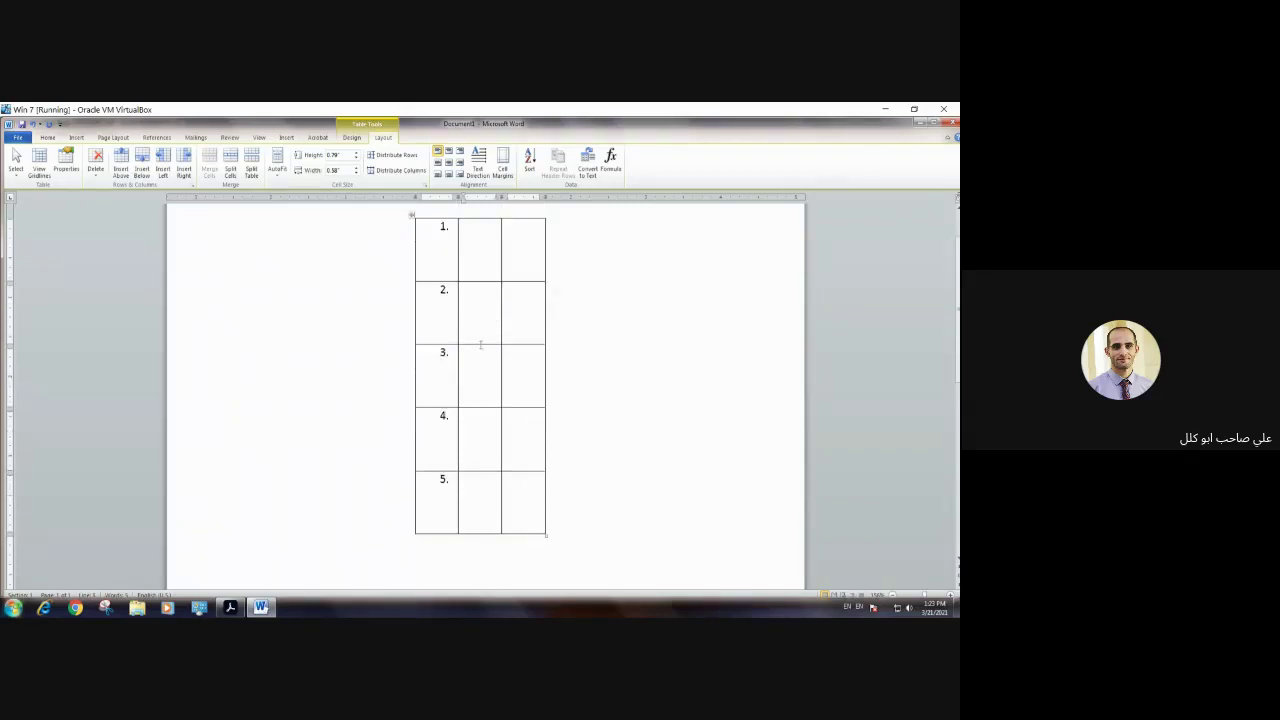
click(468, 250)
scroll(468, 251, up, 1)
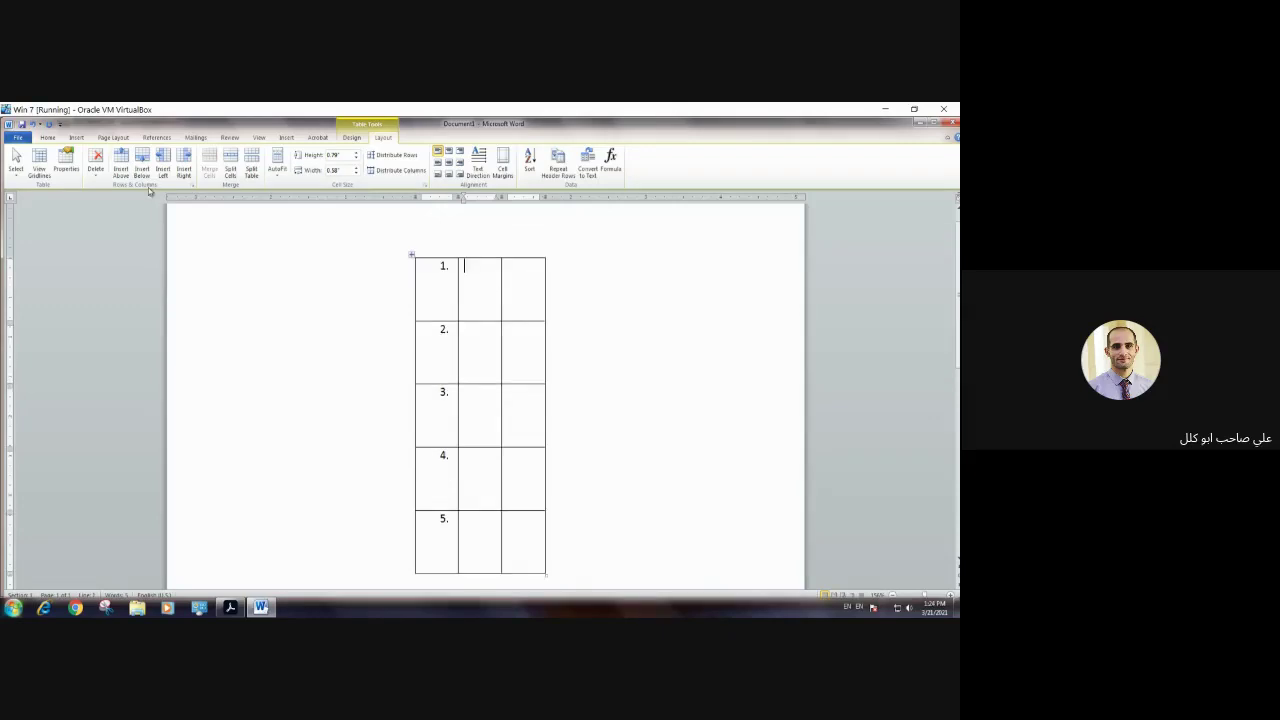
click(95, 176)
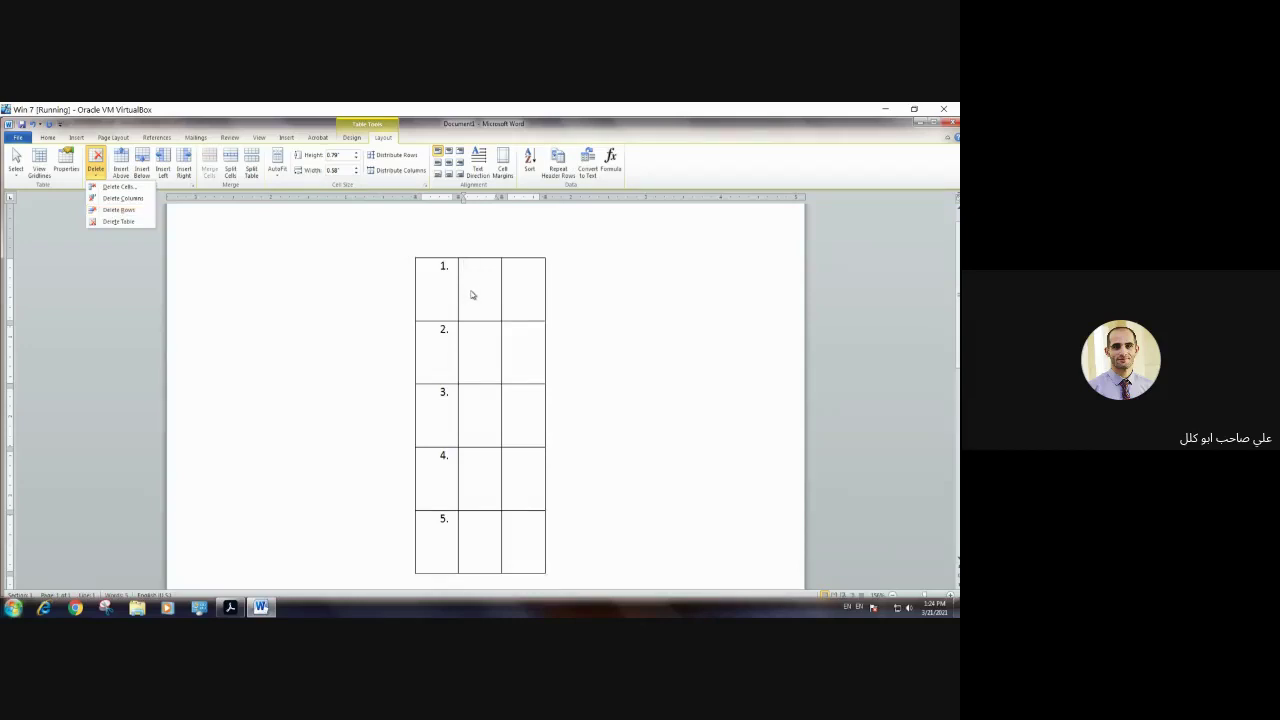
click(118, 209)
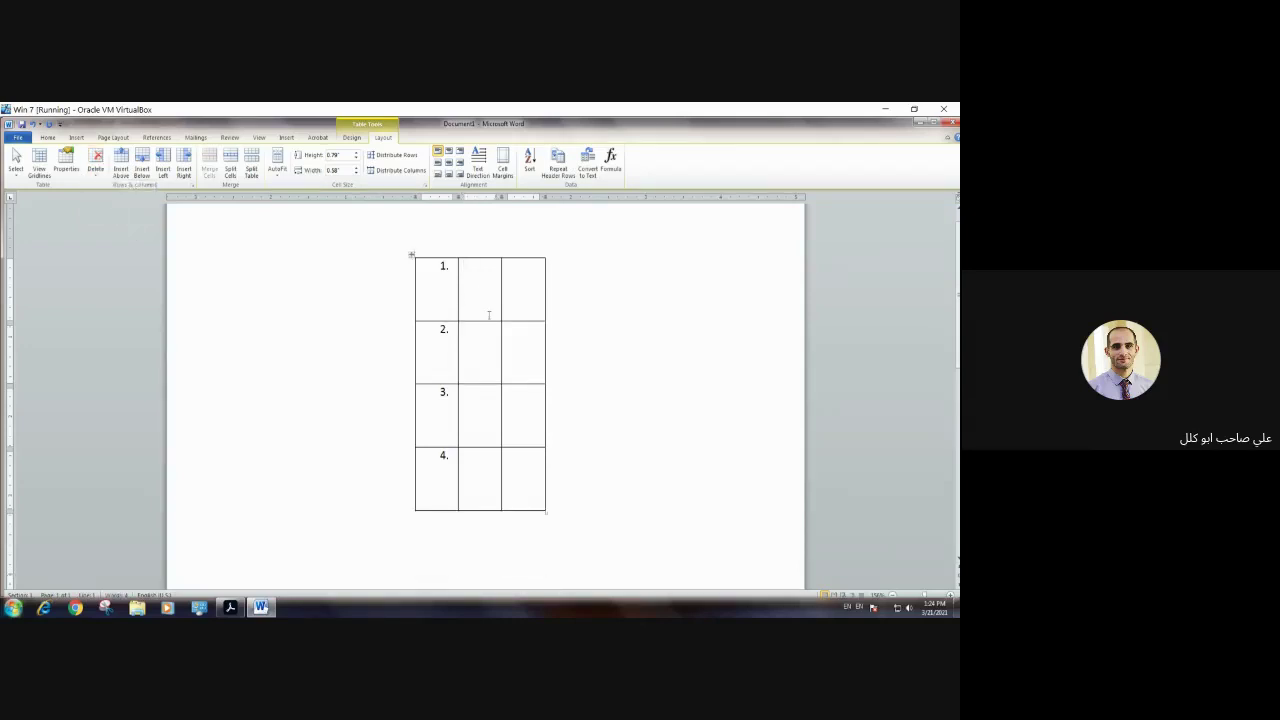
click(444, 266)
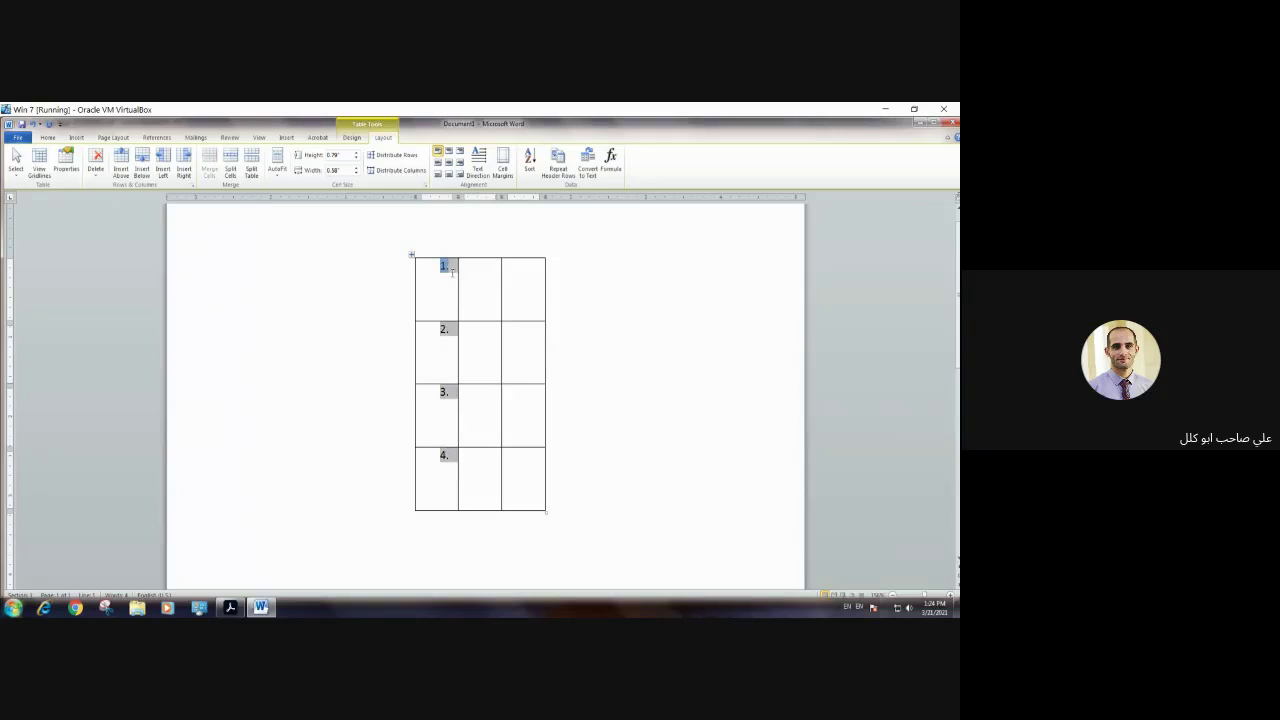
Turn off the 1.–4. list numbering in the table's first column.
click(447, 275)
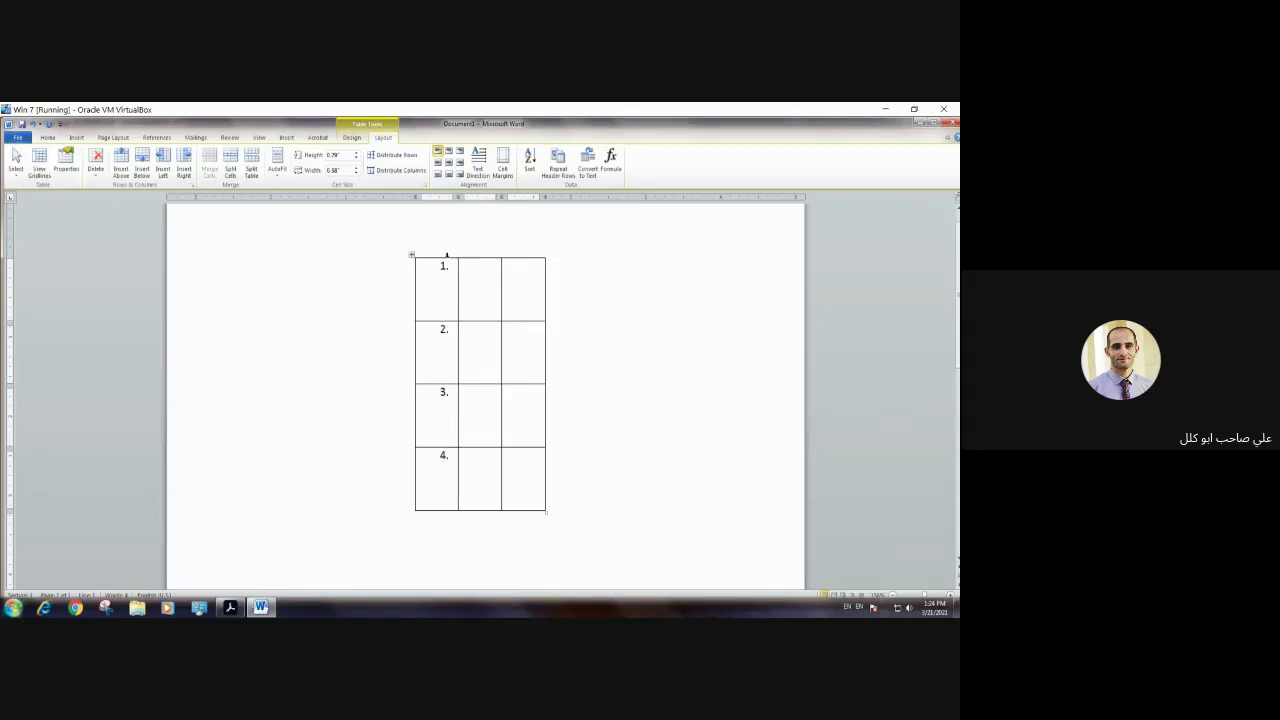
click(447, 255)
click(472, 308)
click(443, 268)
key(BackSpace)
click(443, 251)
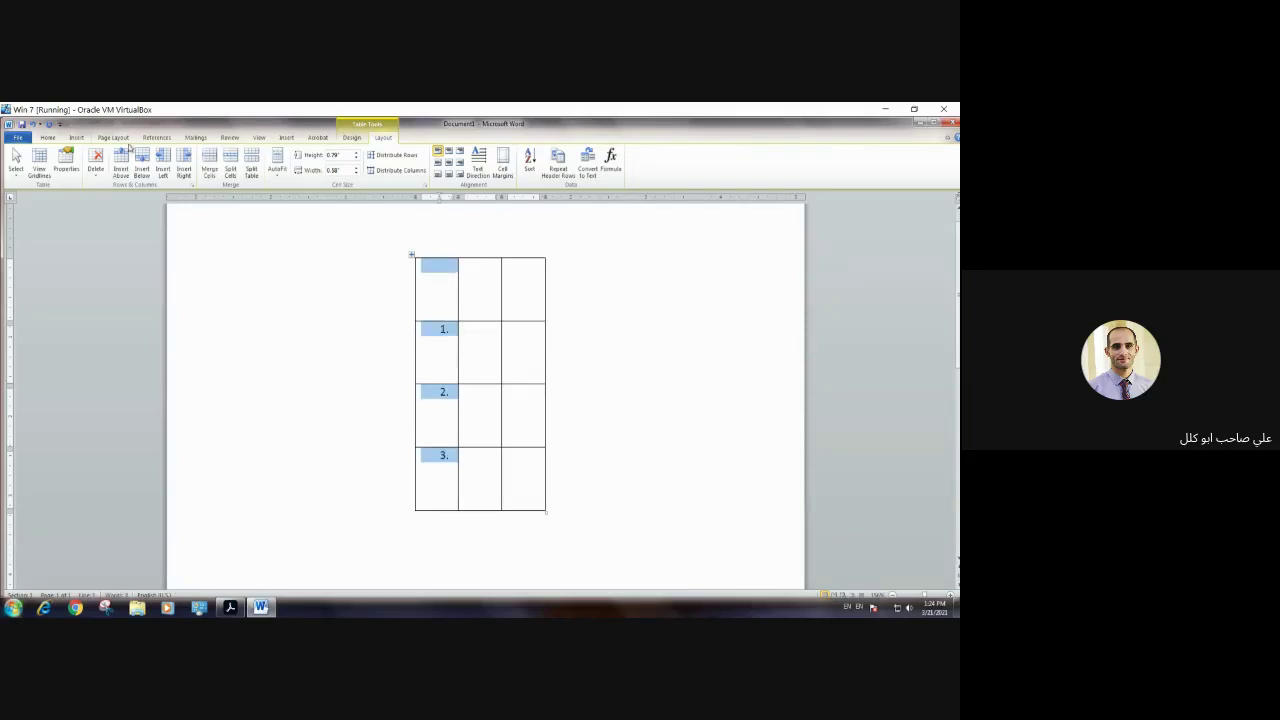
click(74, 138)
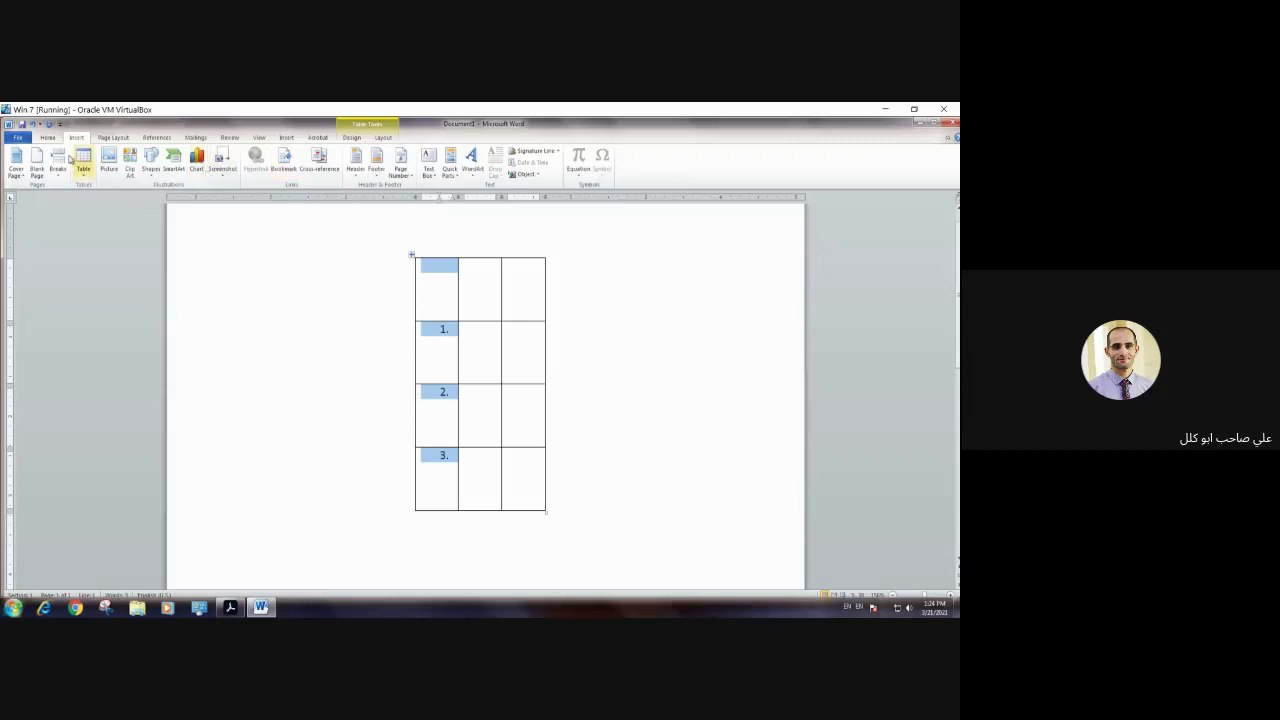
click(50, 138)
click(240, 155)
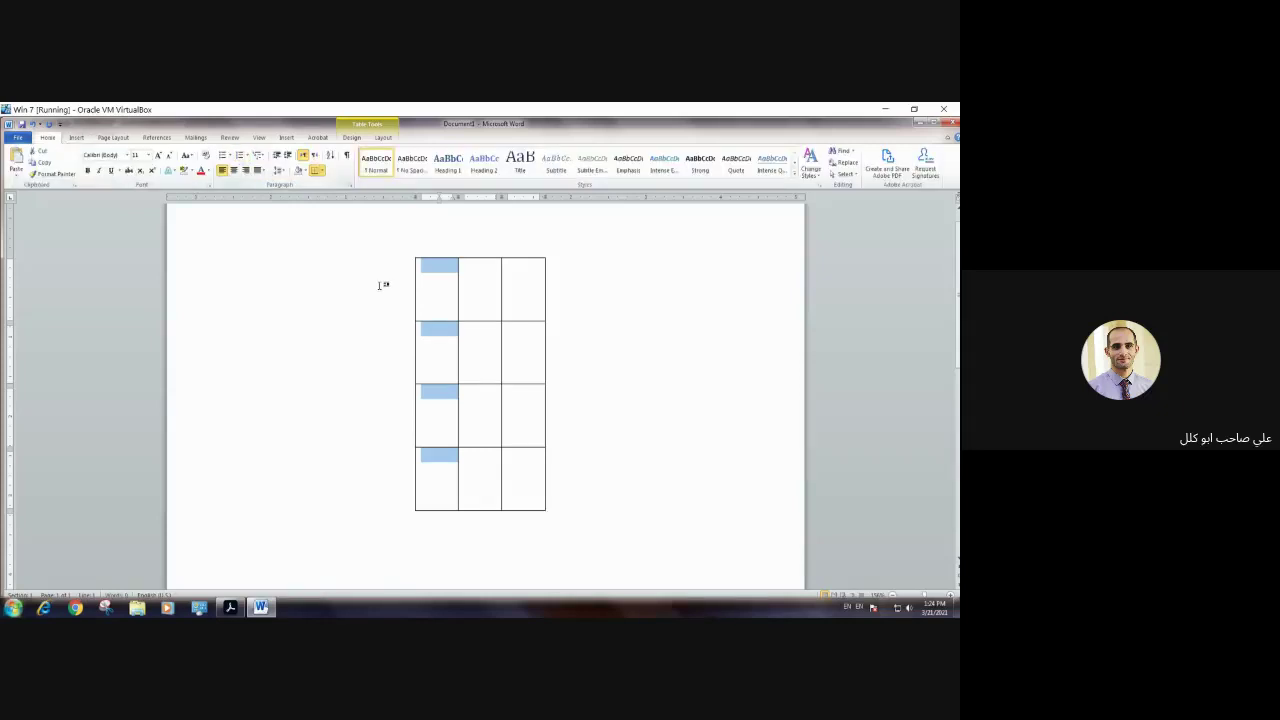
Label the first-column cells a, B, C and D.
click(450, 290)
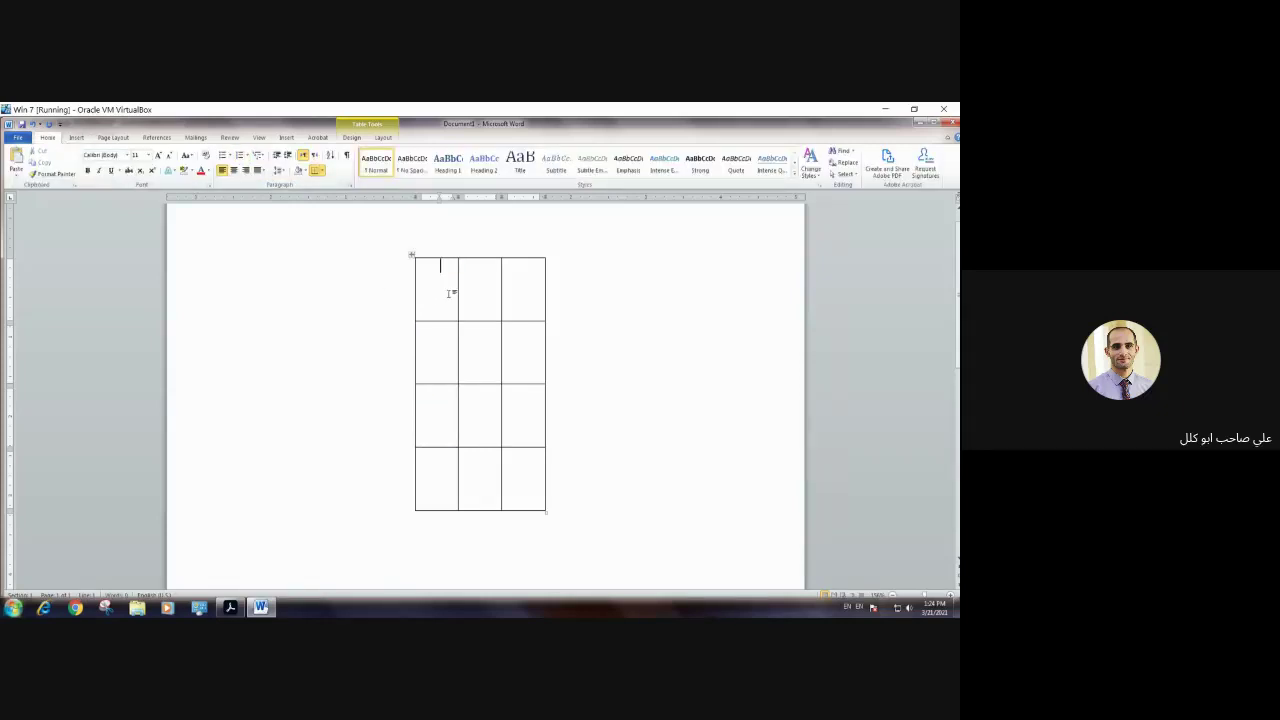
text(w)
click(446, 372)
text(w)
key(BackSpace)
double_click(443, 266)
text(a)
click(451, 361)
text(B)
text(C)
click(434, 474)
text(D)
Delete the table row containing B.
click(492, 290)
double_click(509, 345)
click(510, 347)
click(459, 350)
click(383, 138)
click(96, 162)
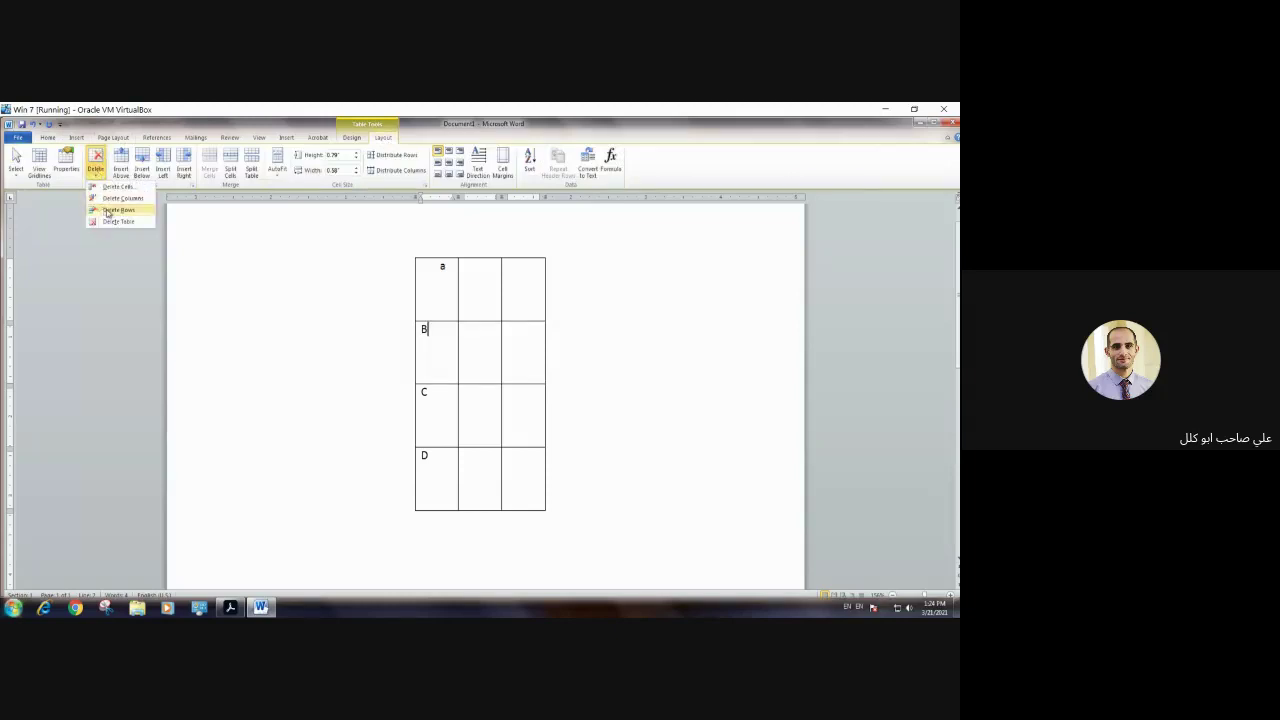
click(118, 210)
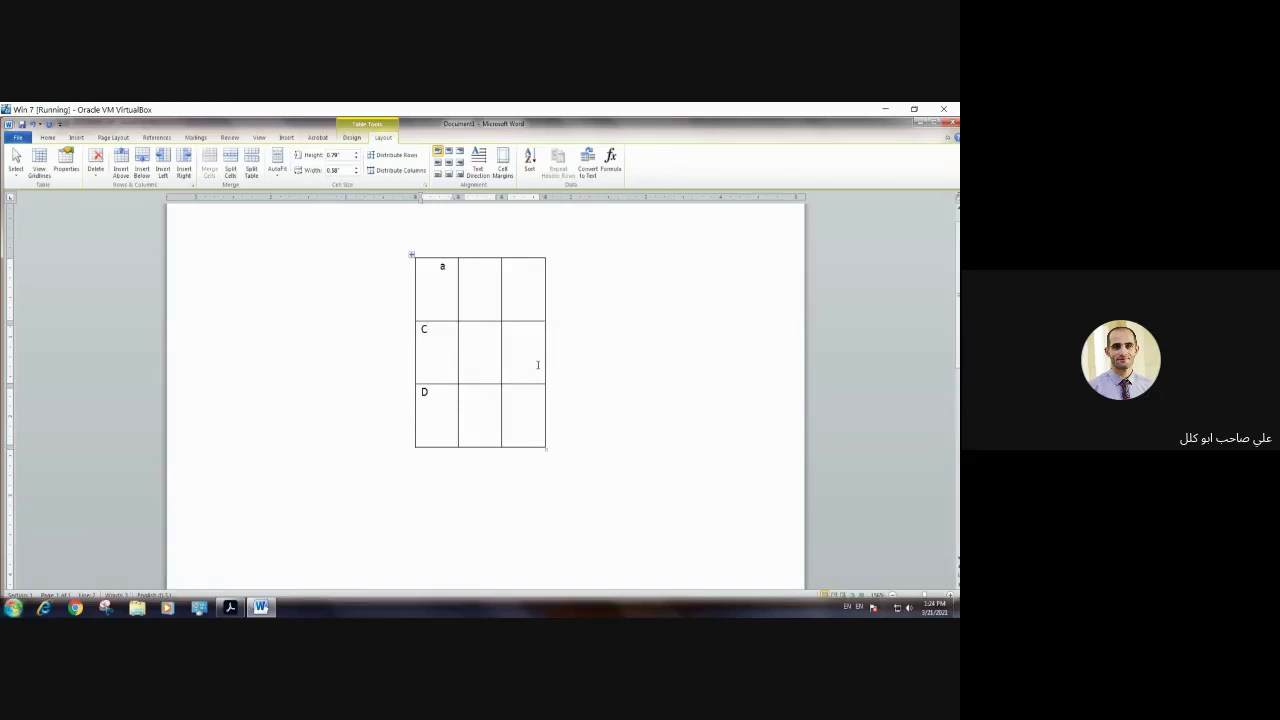
Delete the a cell using Delete Cells with Shift cells left.
click(430, 295)
click(96, 165)
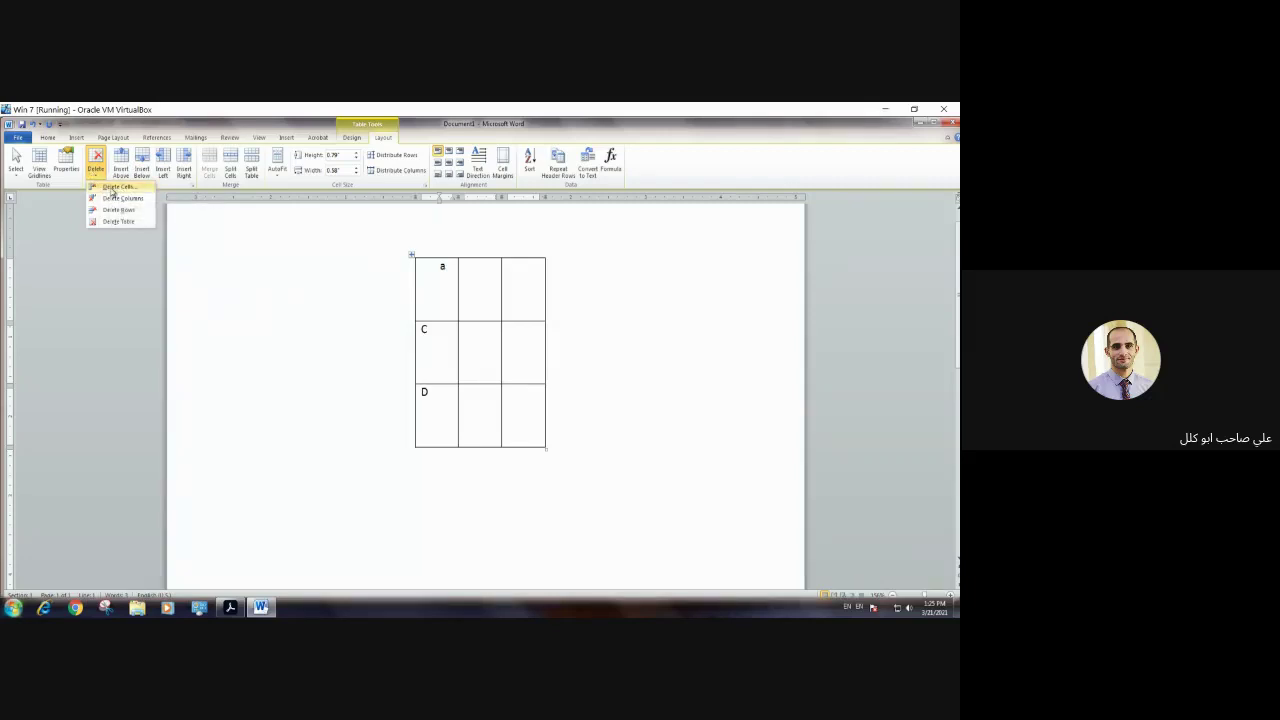
click(114, 187)
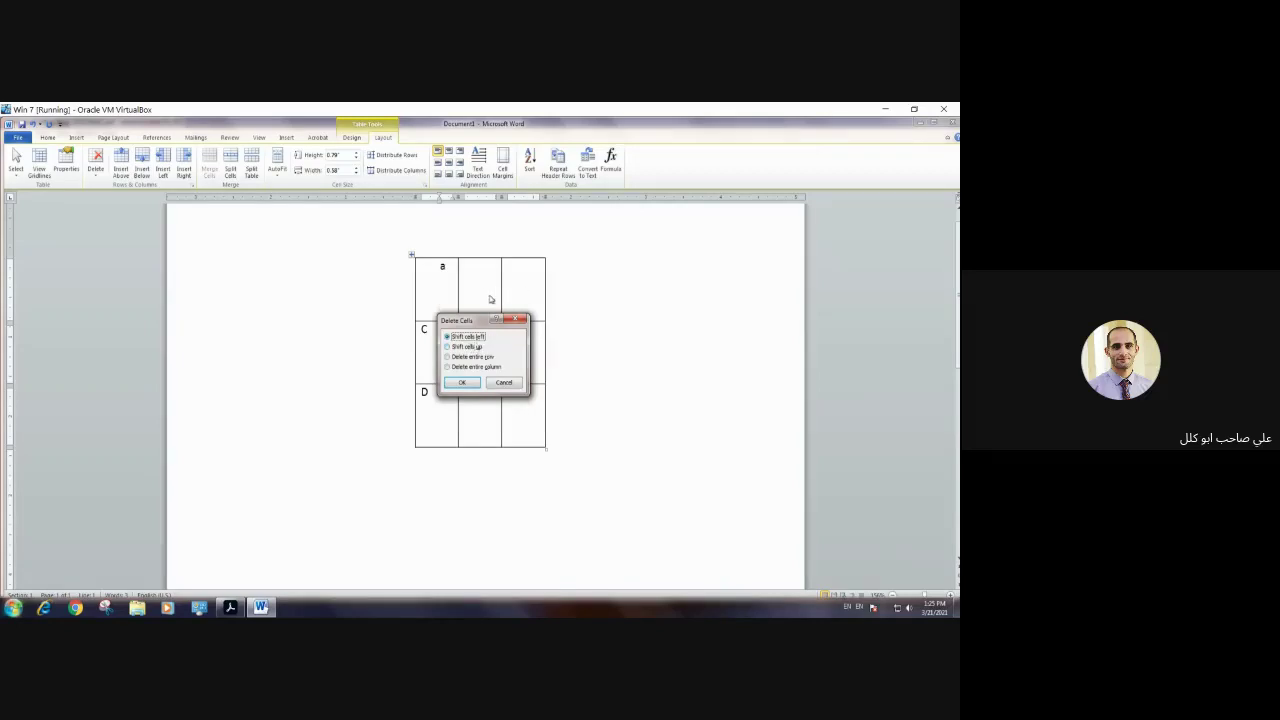
click(462, 382)
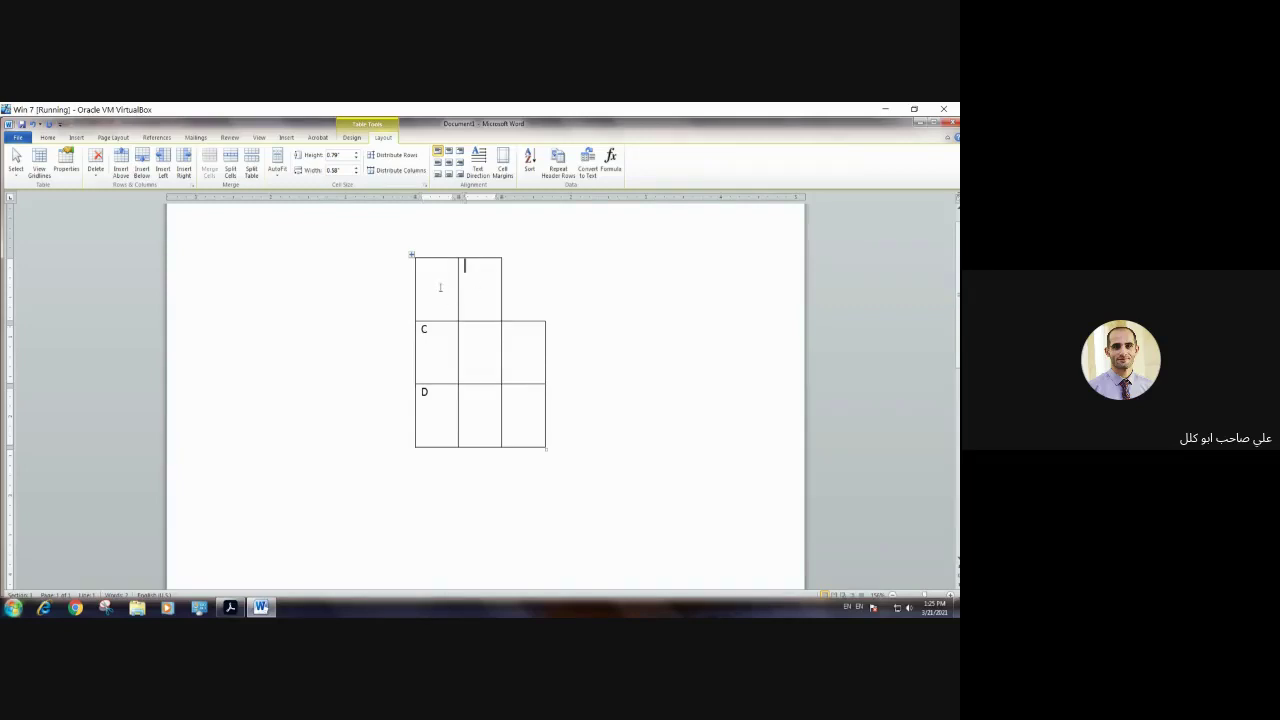
Delete the bottom-right cell, shifting the remaining cells left.
click(439, 340)
click(455, 373)
click(445, 406)
drag(442, 403, 480, 406)
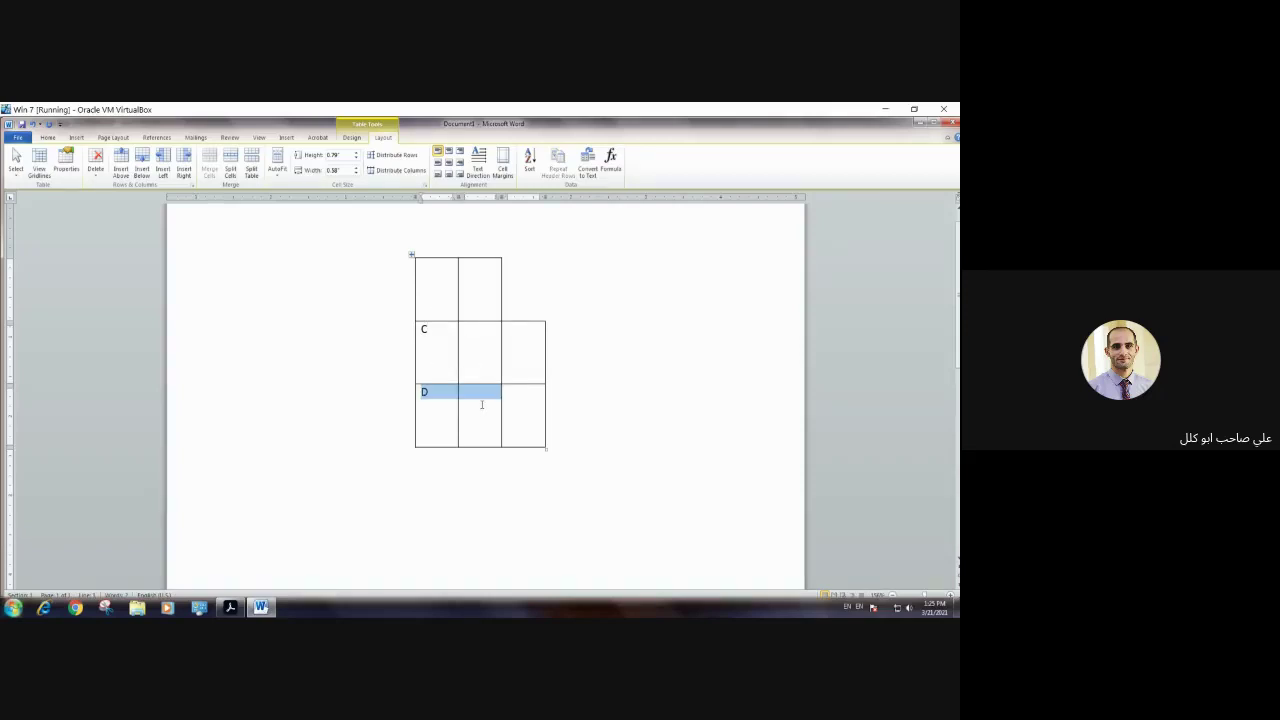
click(457, 409)
click(451, 409)
click(540, 424)
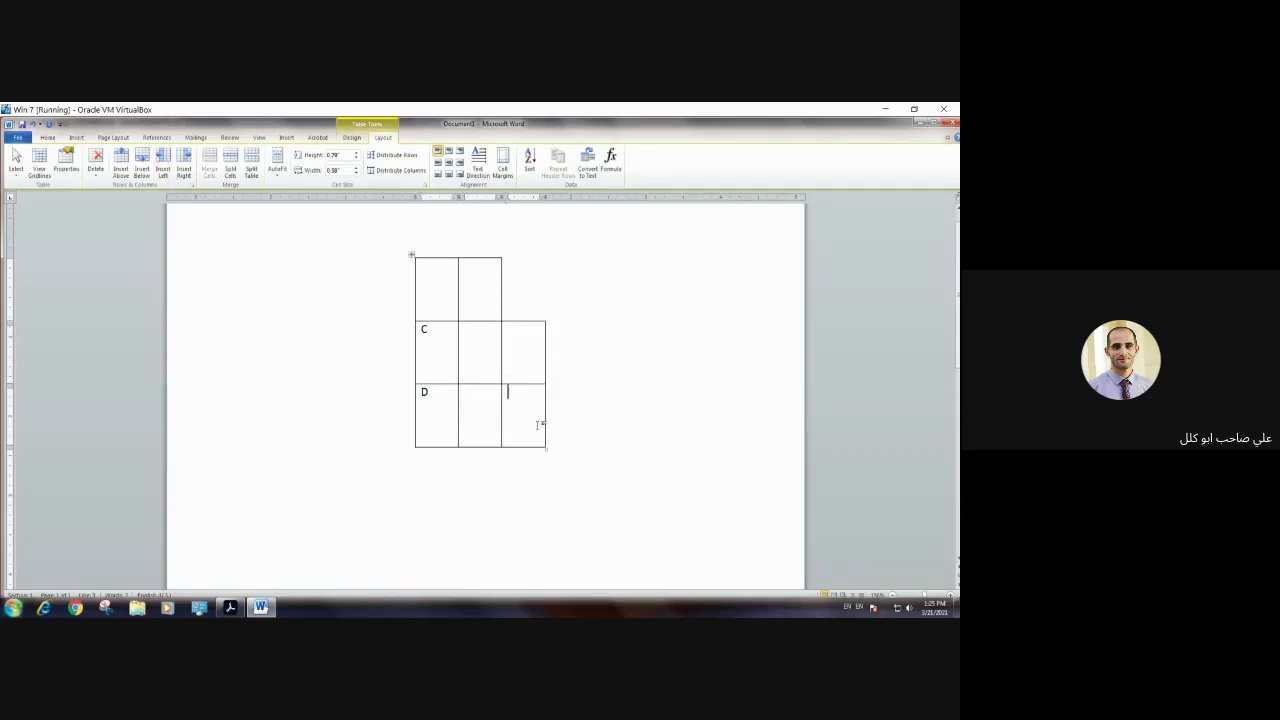
click(98, 176)
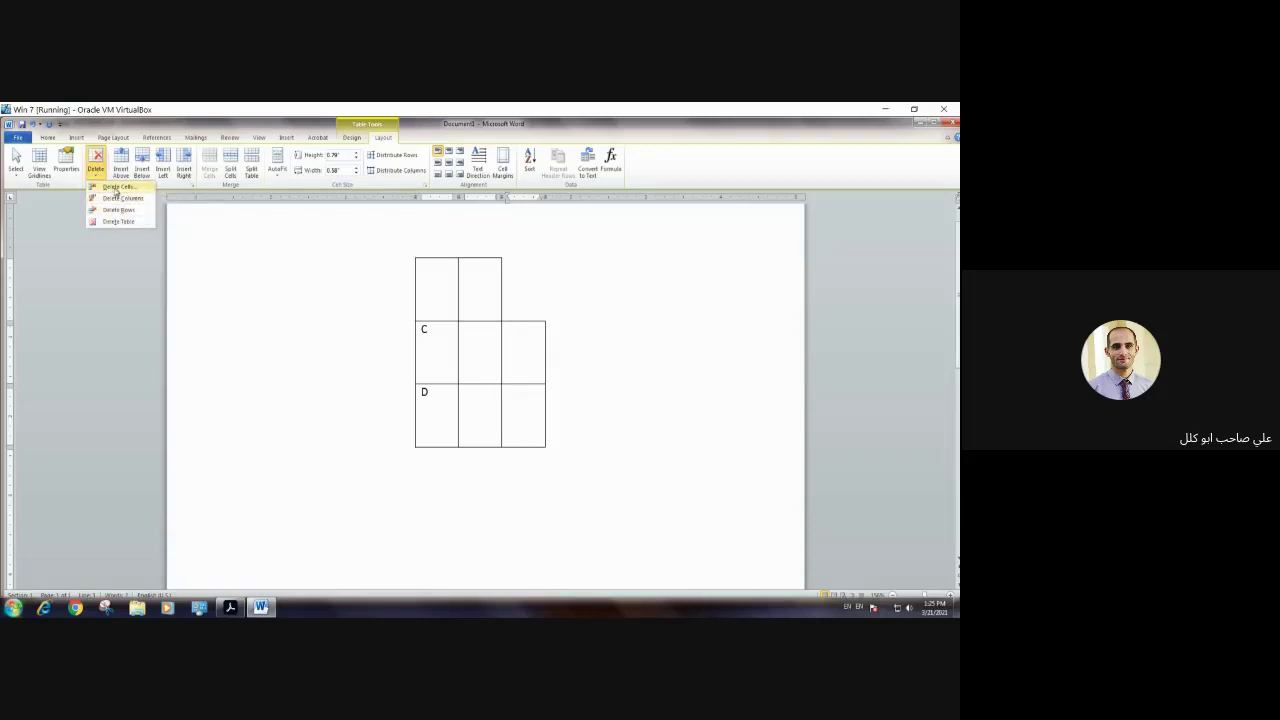
click(117, 187)
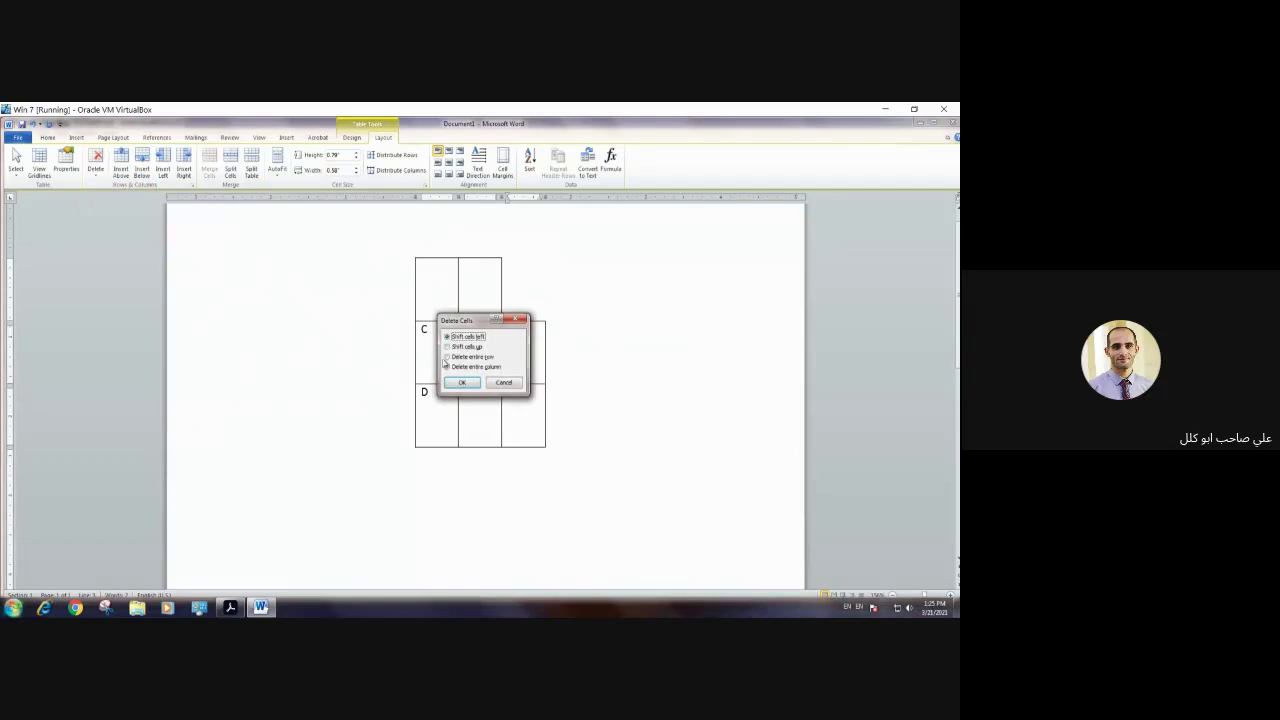
click(461, 383)
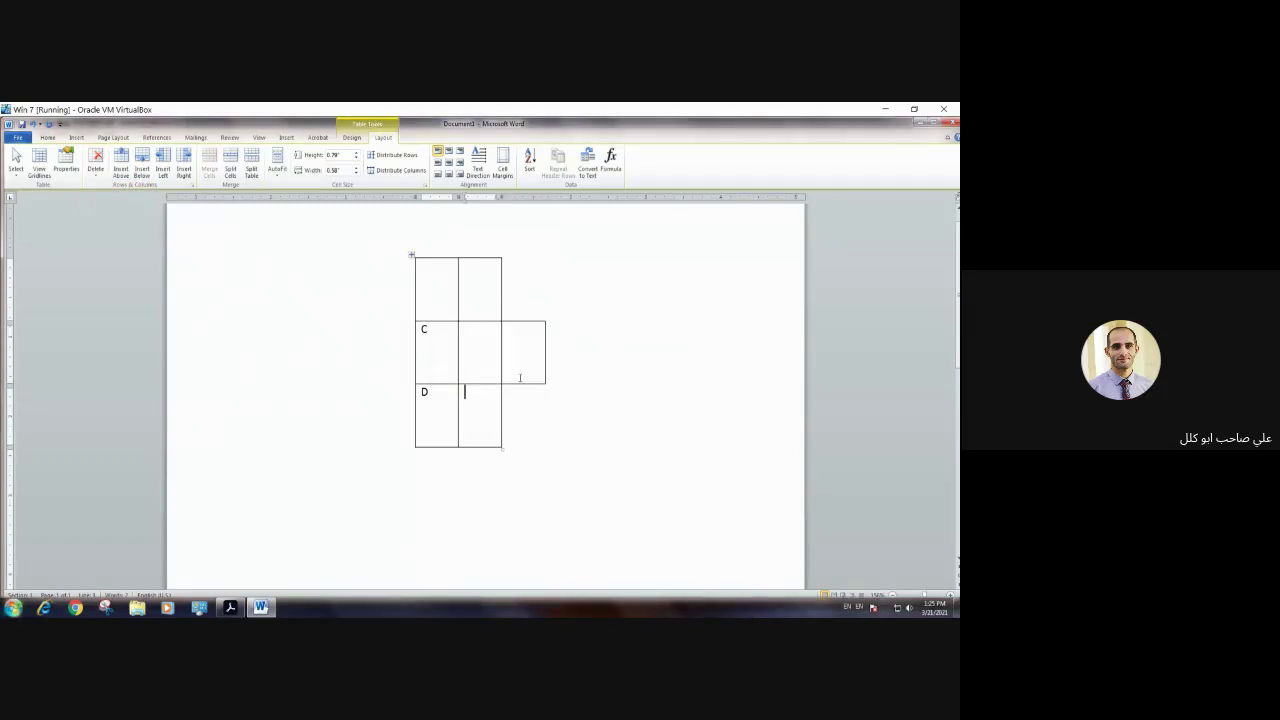
Delete the extra cell right of C, shifting cells left, and clear the D.
click(520, 370)
click(96, 162)
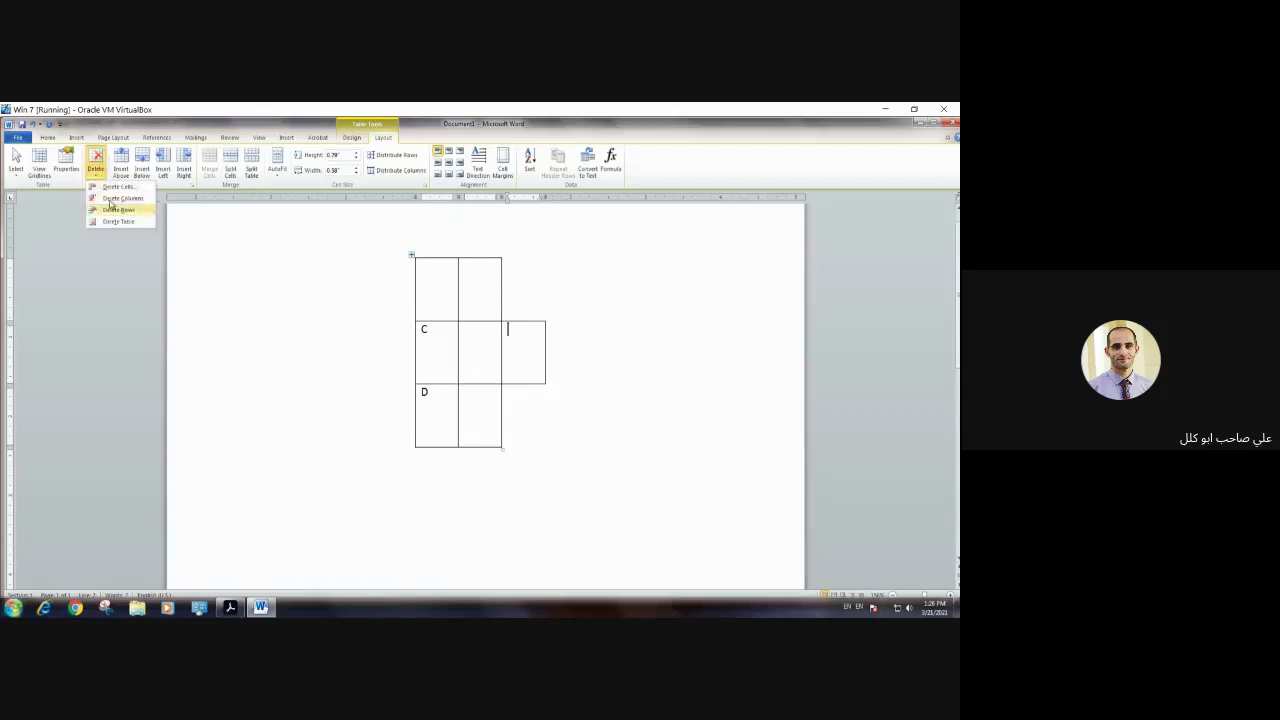
click(118, 187)
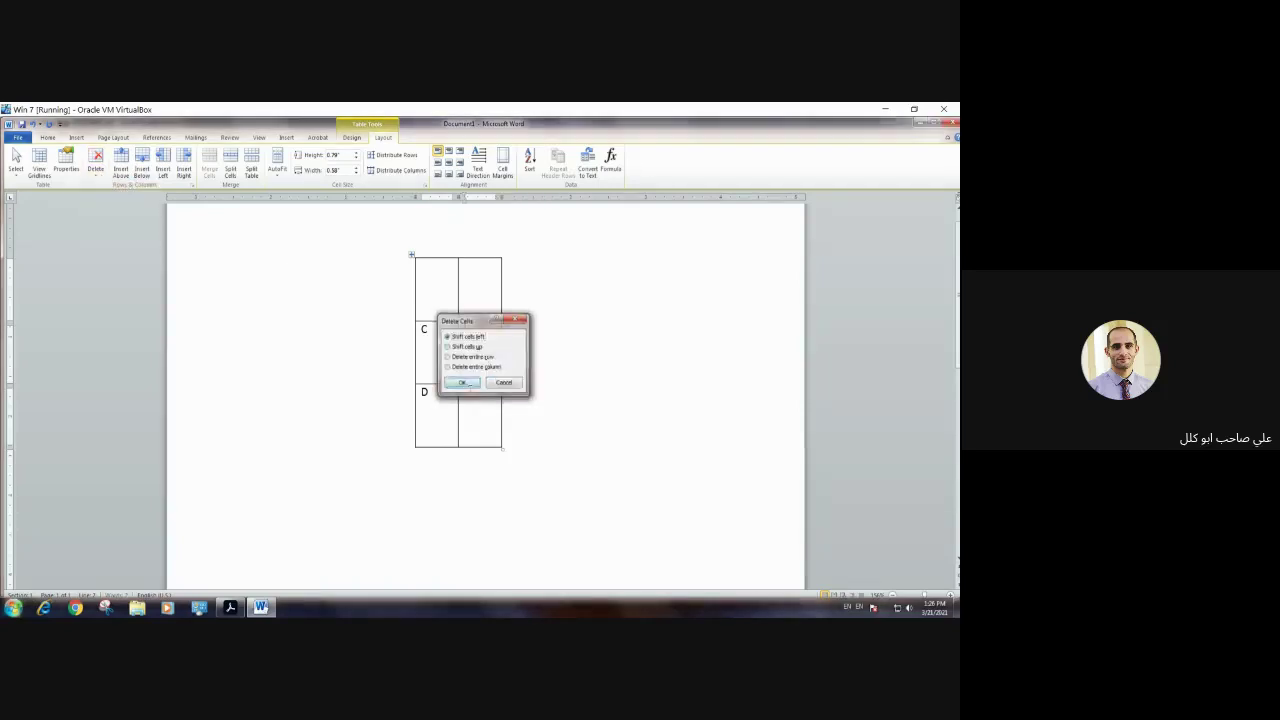
click(463, 383)
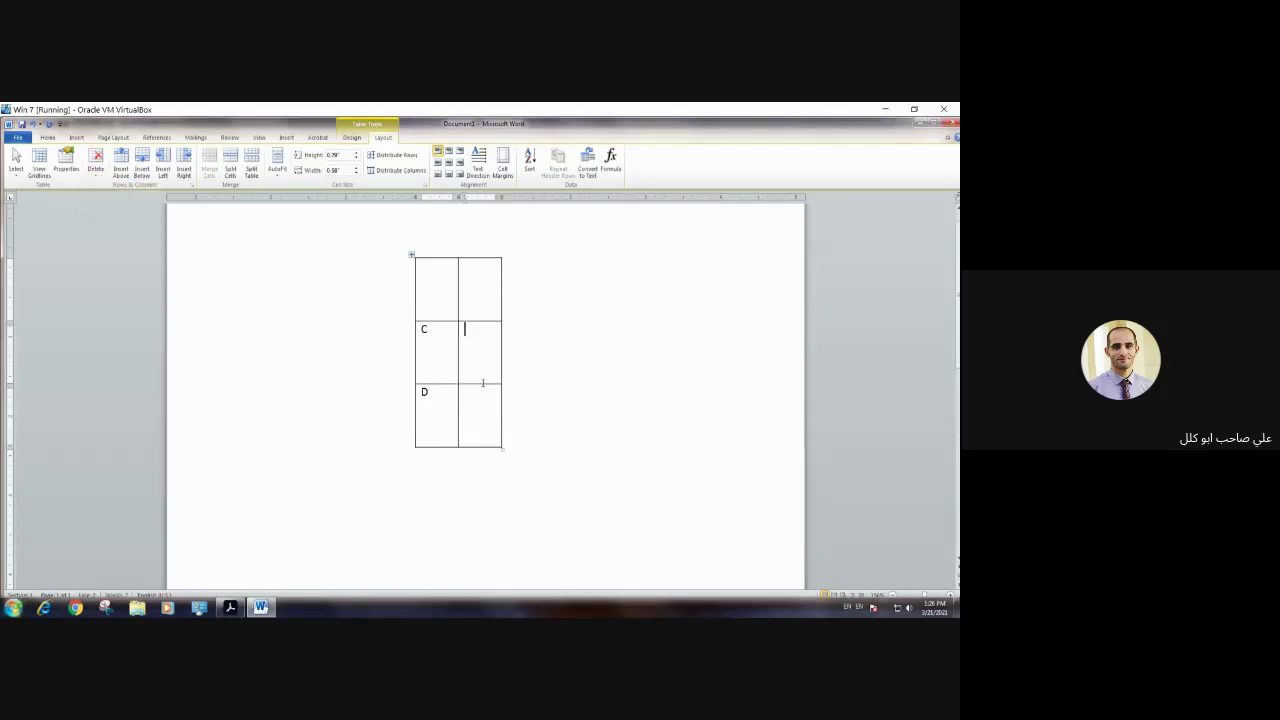
key(ctrl+v)
Remove the entire remaining table with Delete Table, leaving a blank page.
click(463, 331)
click(450, 295)
click(470, 330)
click(443, 357)
click(430, 279)
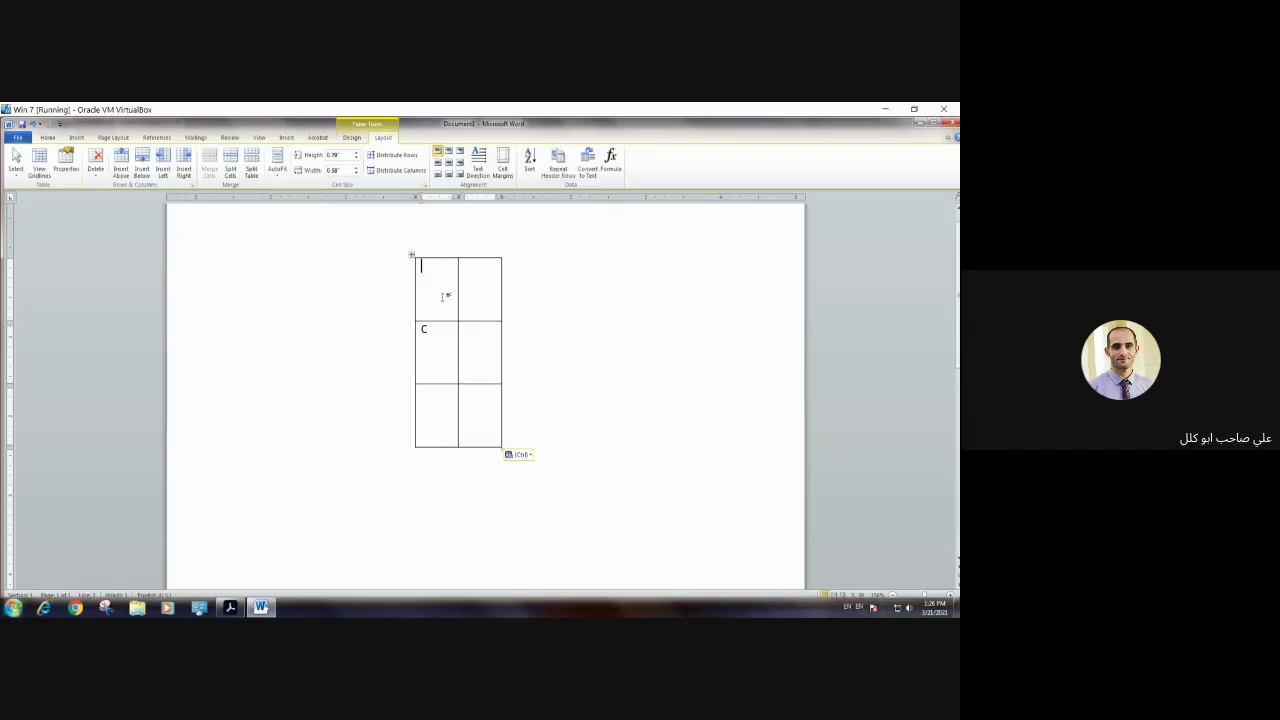
click(434, 329)
click(485, 410)
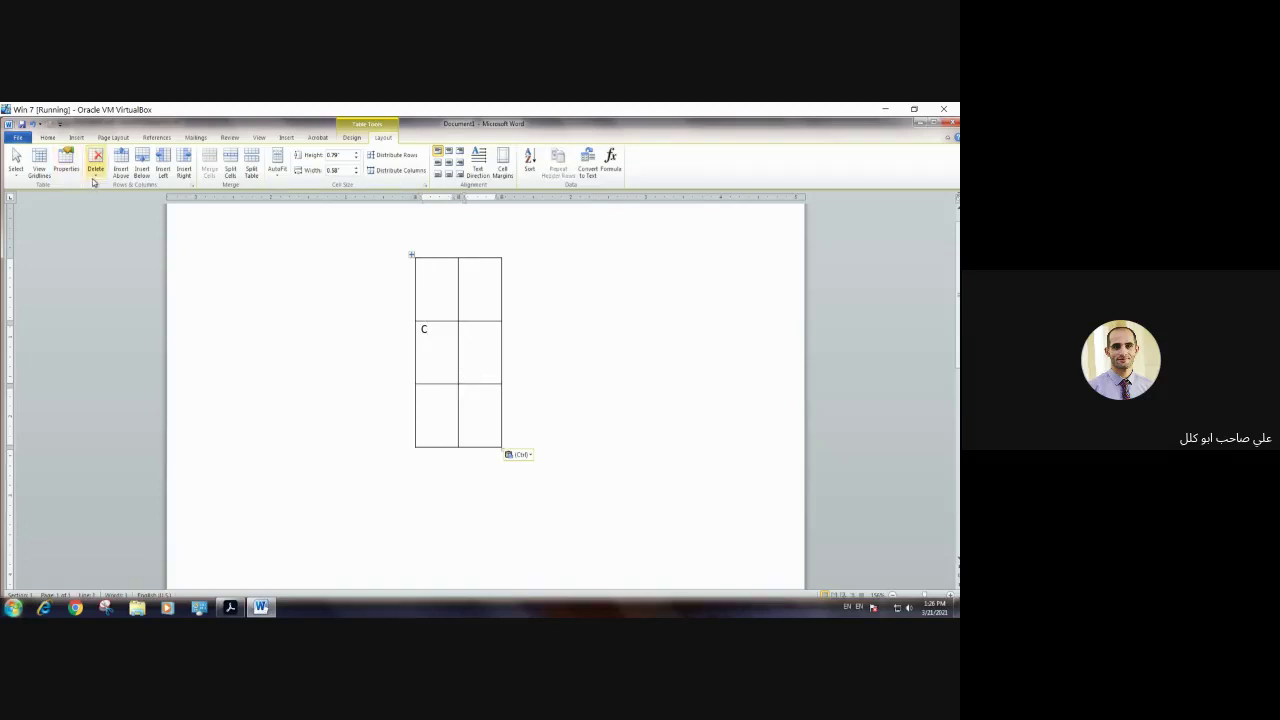
click(96, 162)
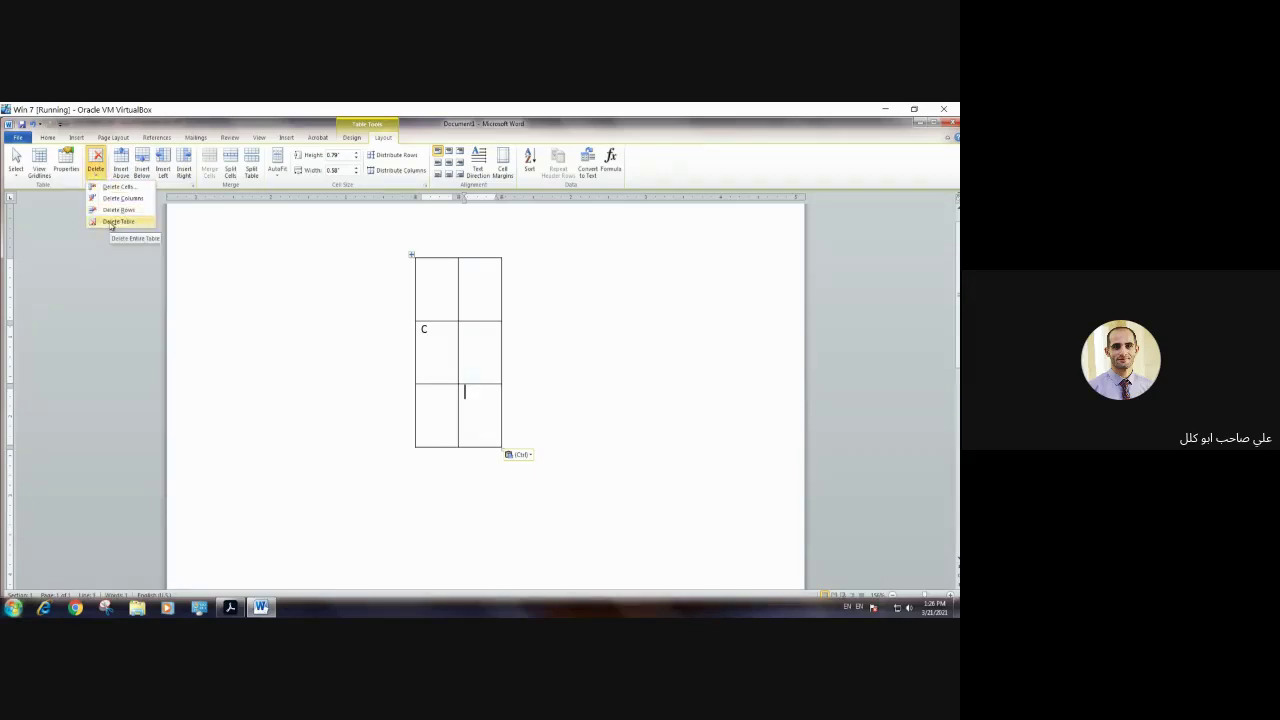
click(117, 221)
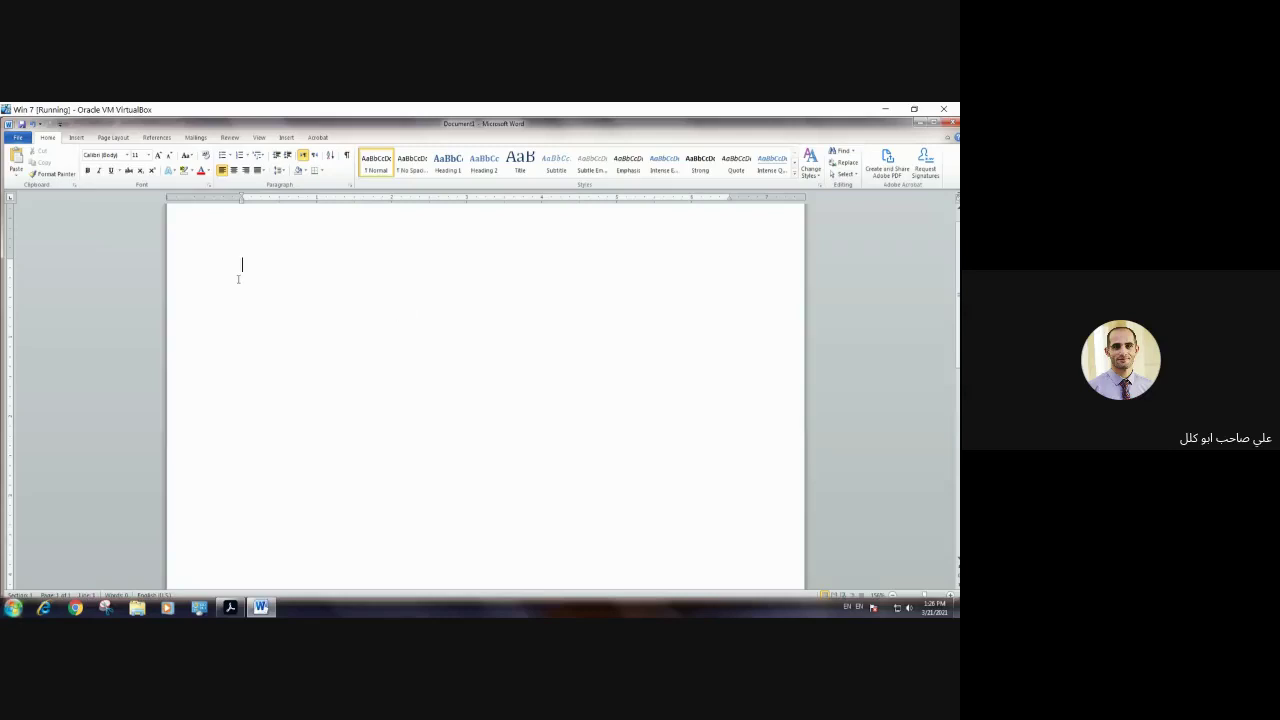
click(76, 137)
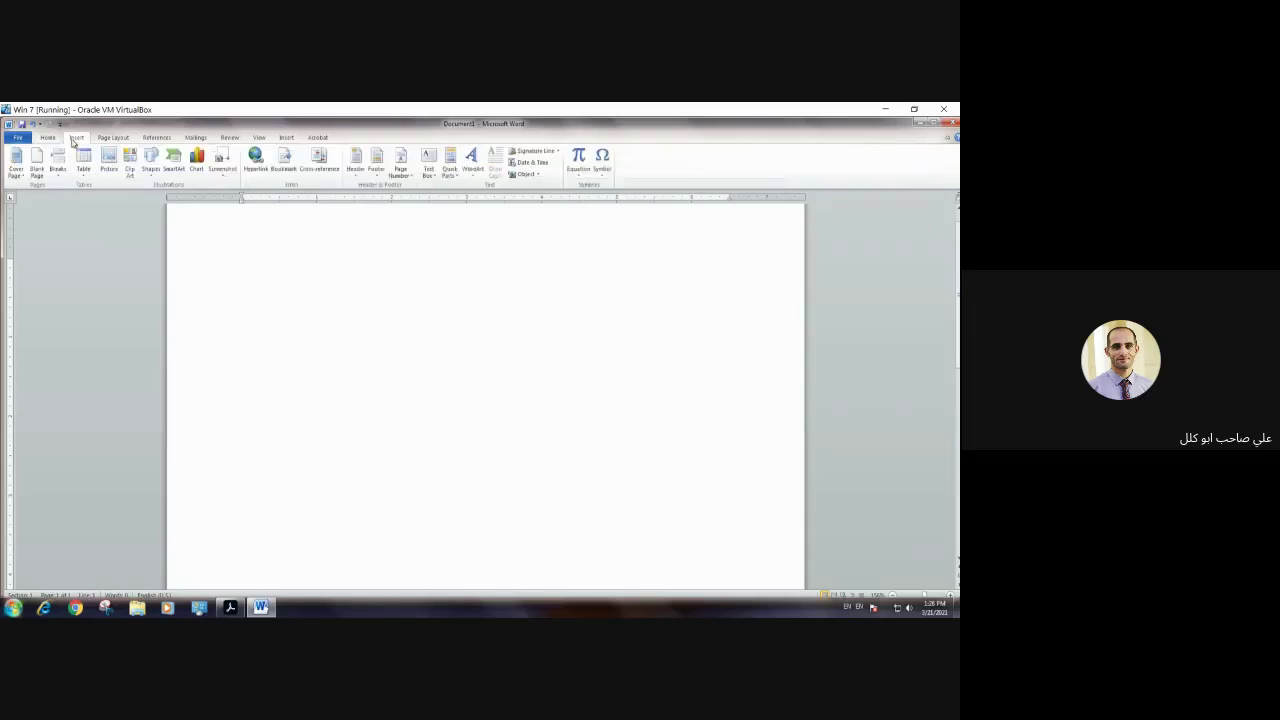
click(86, 165)
click(109, 246)
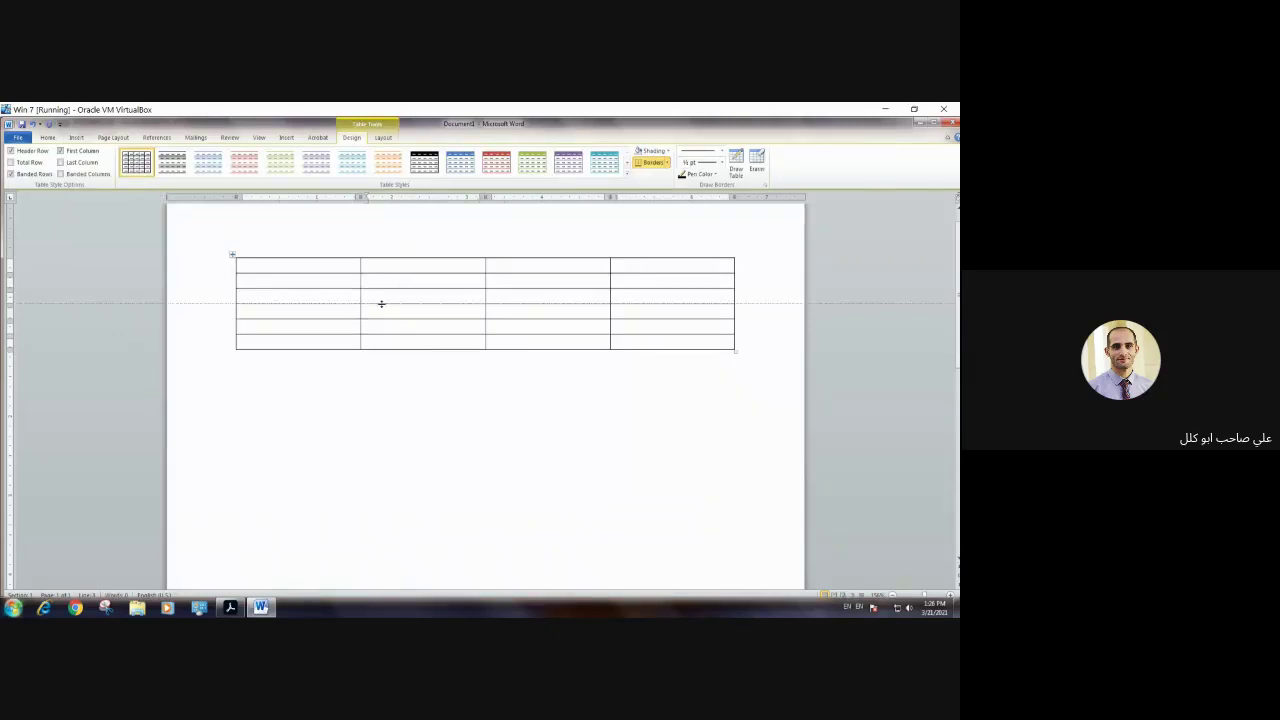
click(563, 281)
click(491, 310)
click(430, 298)
click(382, 137)
click(96, 165)
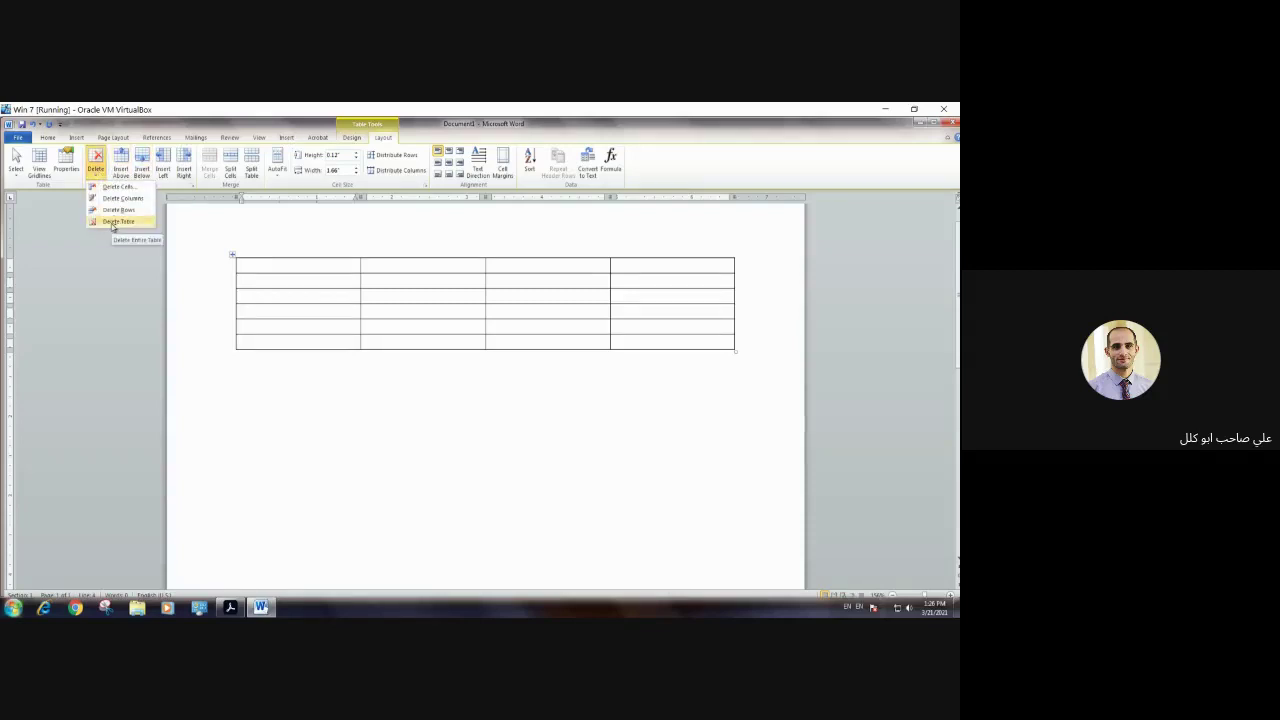
click(118, 221)
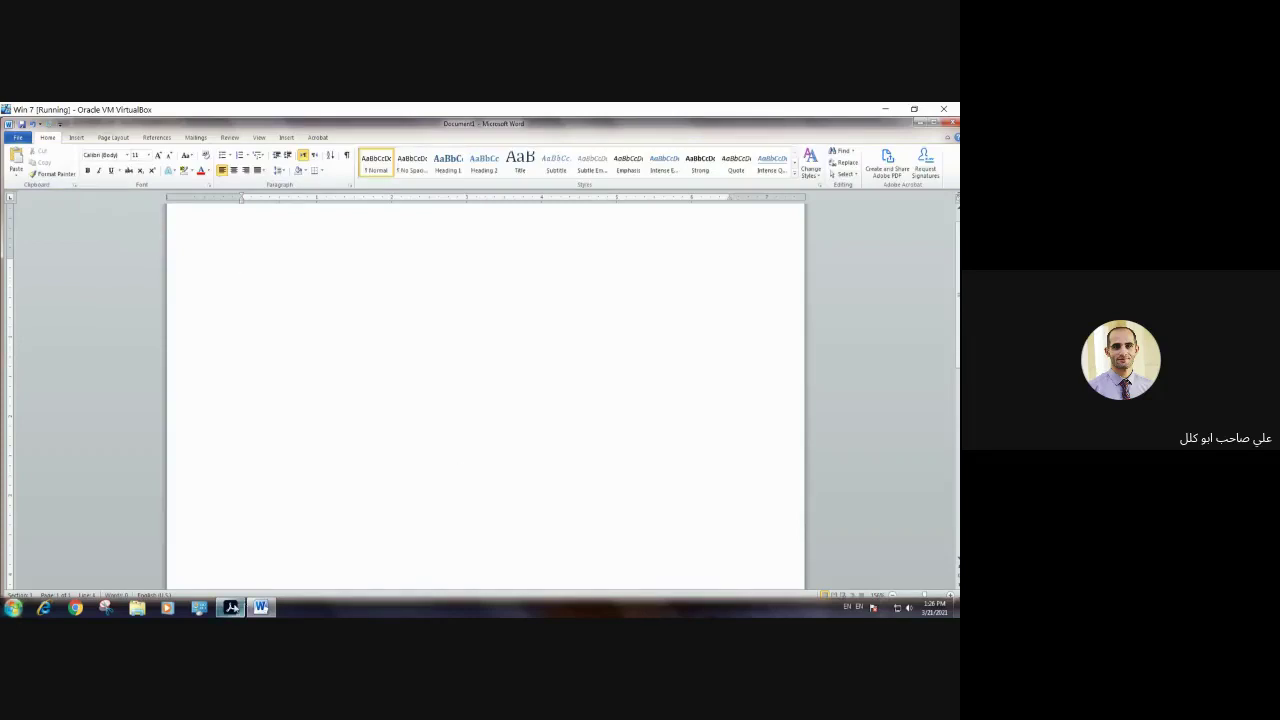
Bring the Acrobat handout forward and highlight 'cells' and 'table' in its deleting section.
click(231, 607)
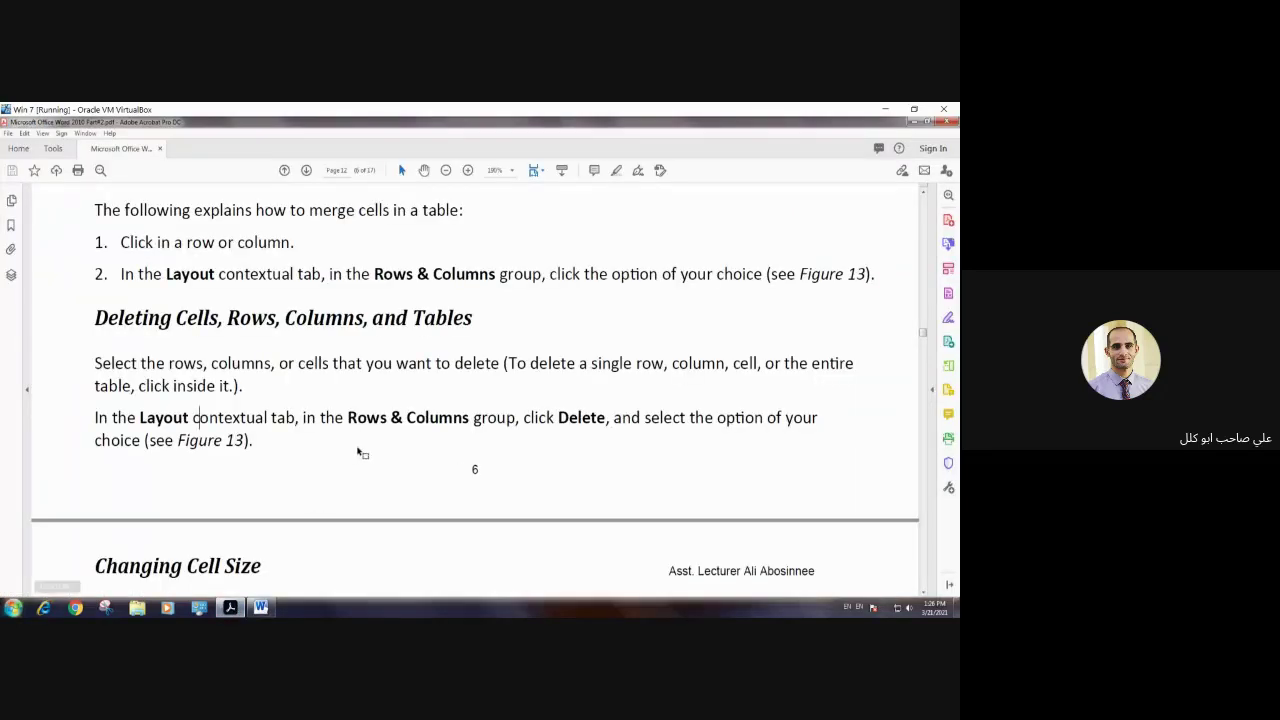
click(350, 418)
double_click(245, 363)
double_click(313, 363)
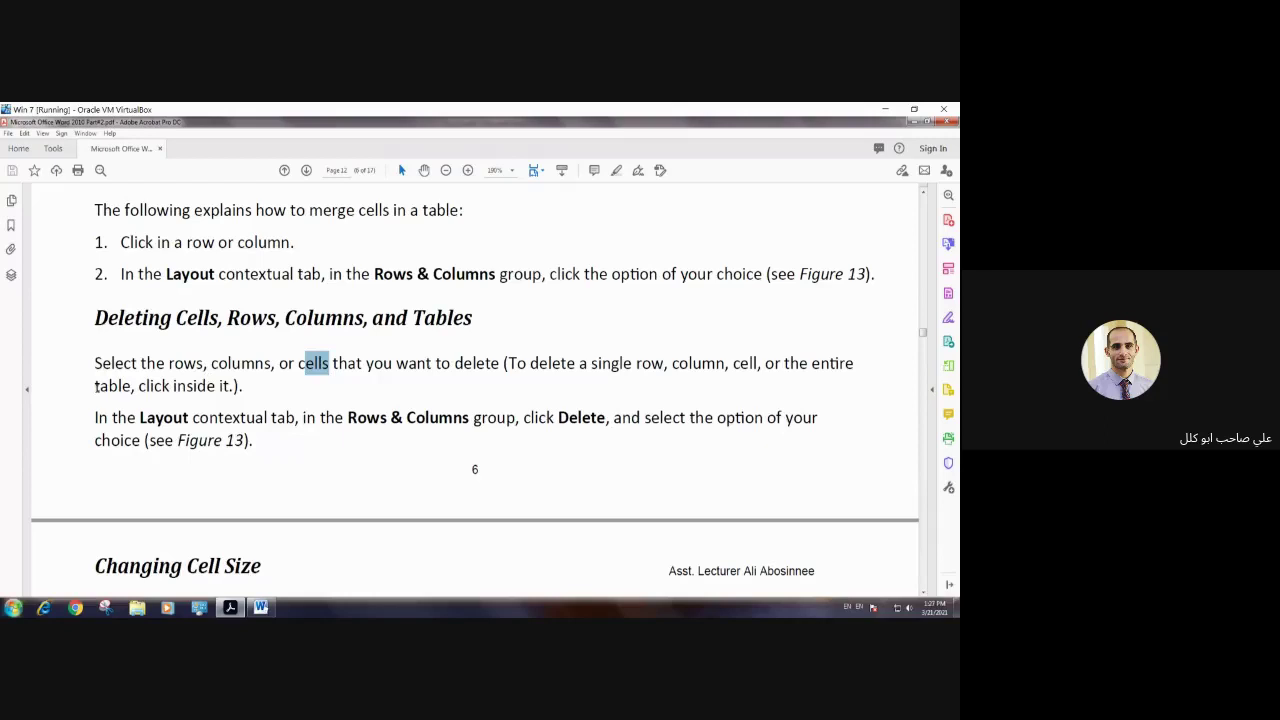
drag(96, 386, 131, 386)
click(131, 386)
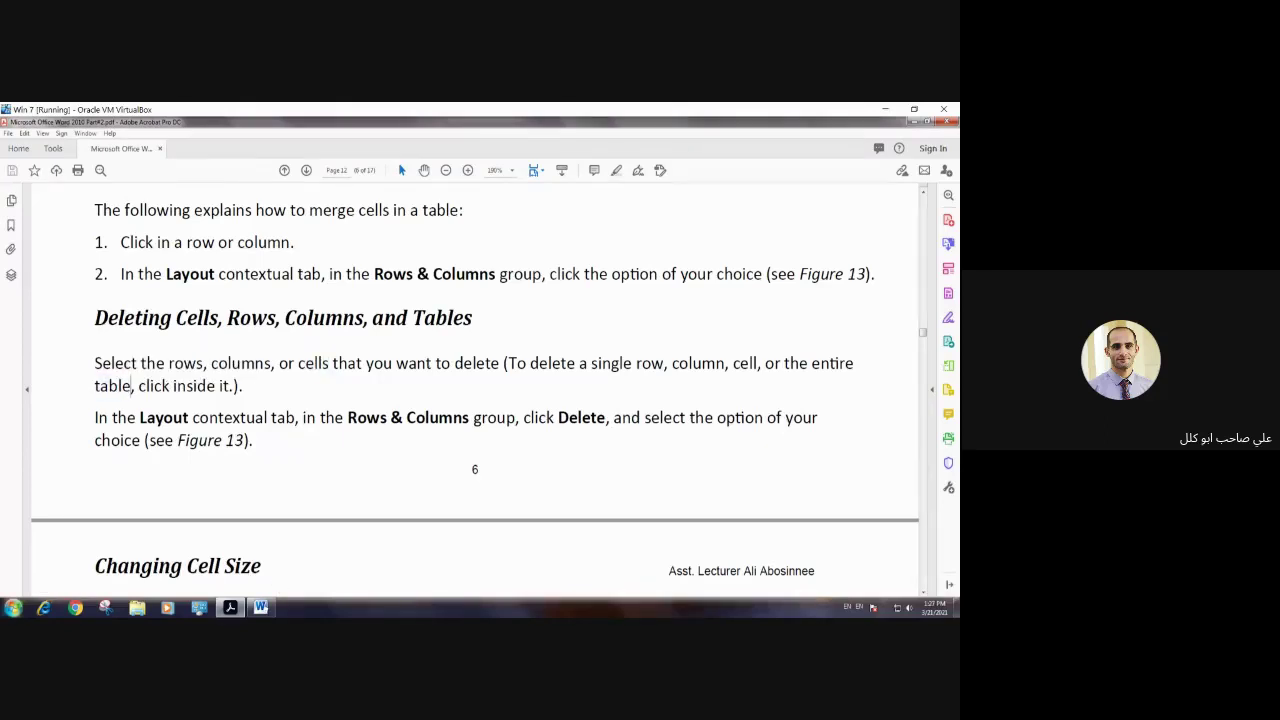
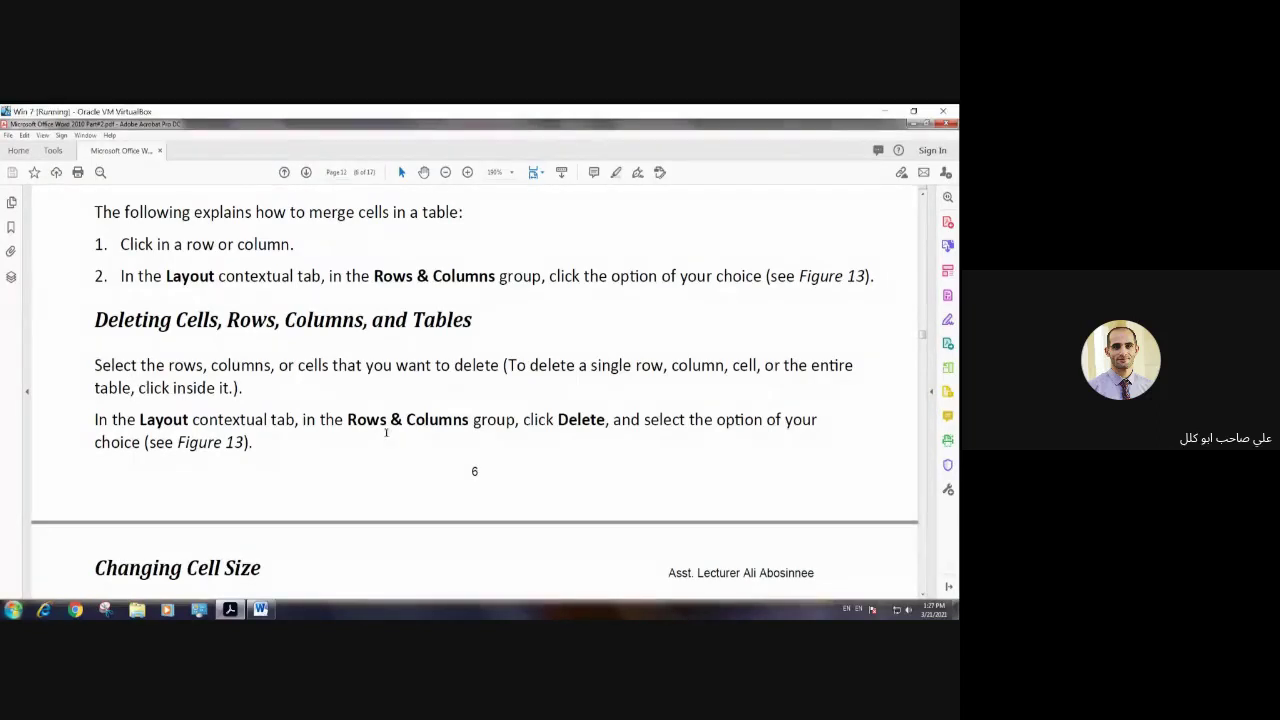
Switch from the Acrobat PDF notes to the blank Word document.
click(259, 608)
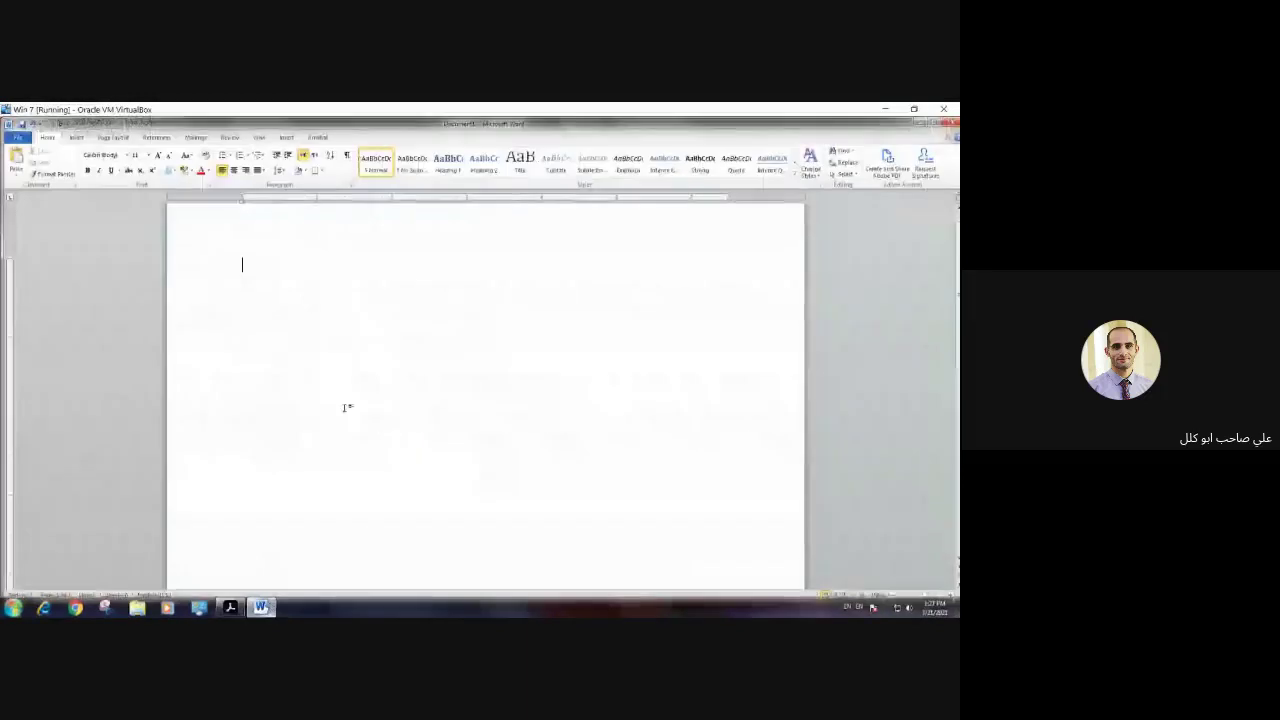
Insert a four-column, five-row table.
click(76, 137)
click(83, 160)
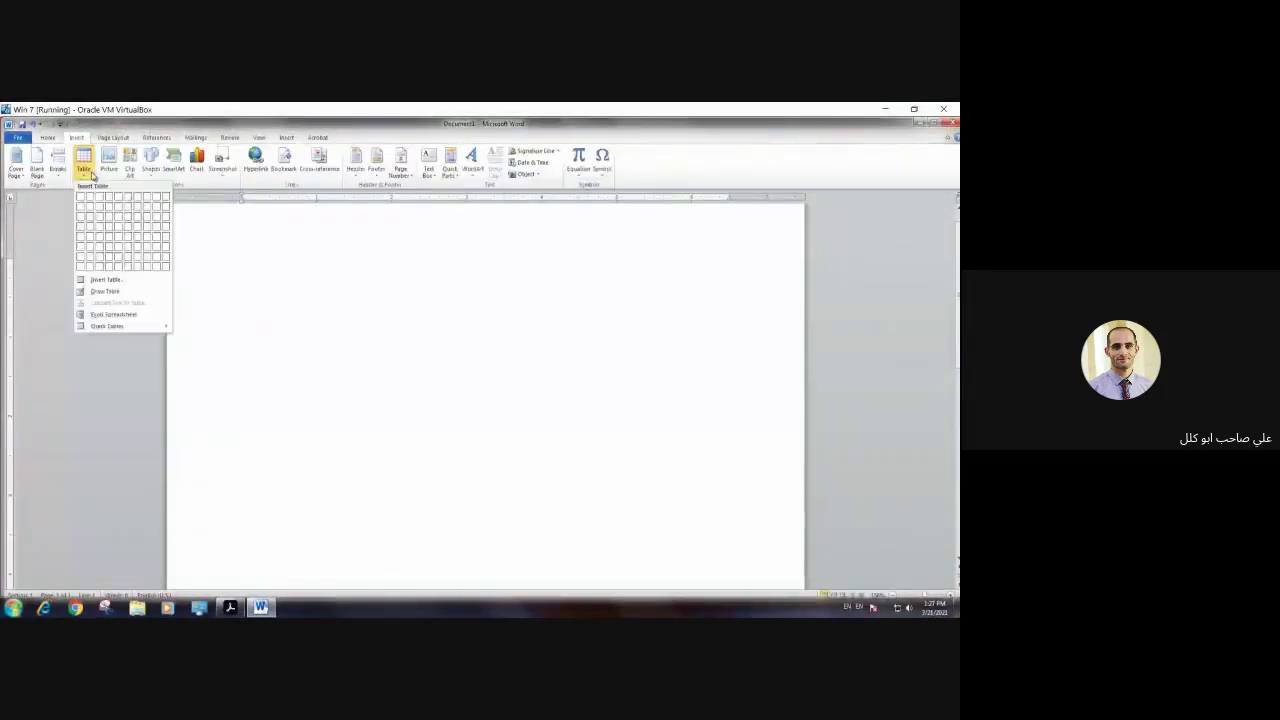
click(112, 236)
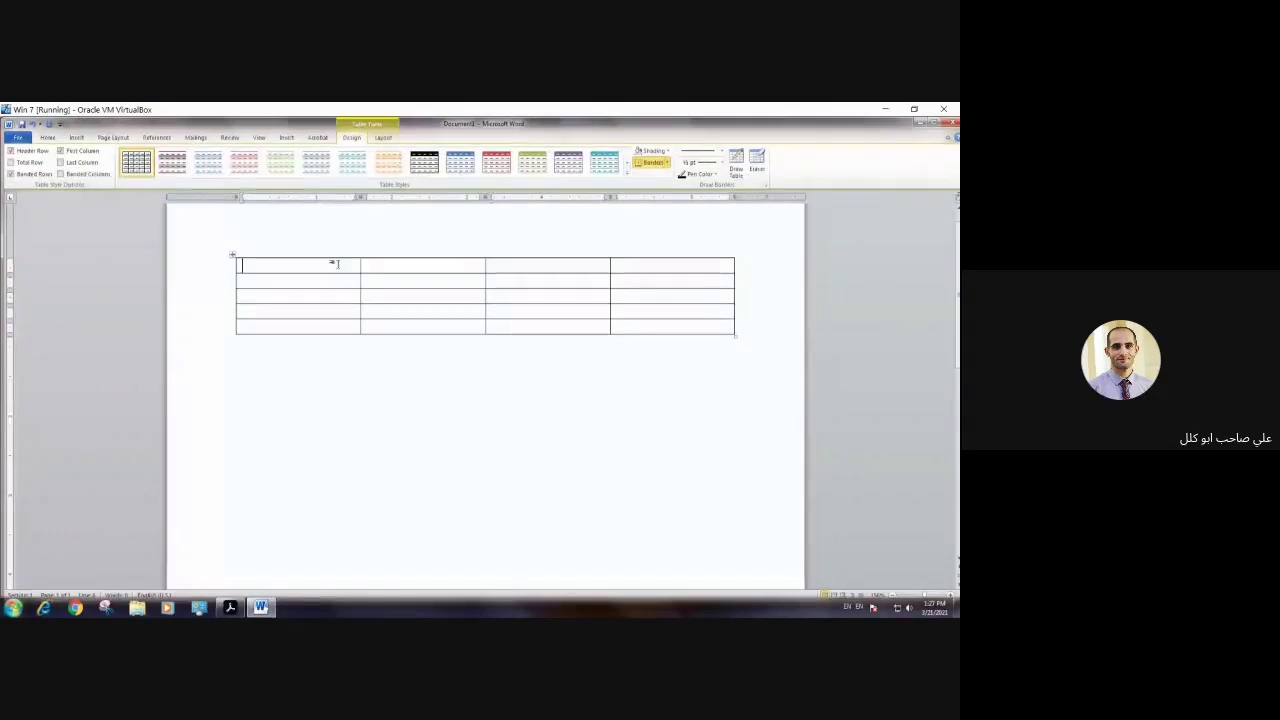
Number the second column's cells 1. to 5.
click(590, 262)
click(623, 264)
click(538, 267)
click(314, 267)
key(Tab)
click(394, 257)
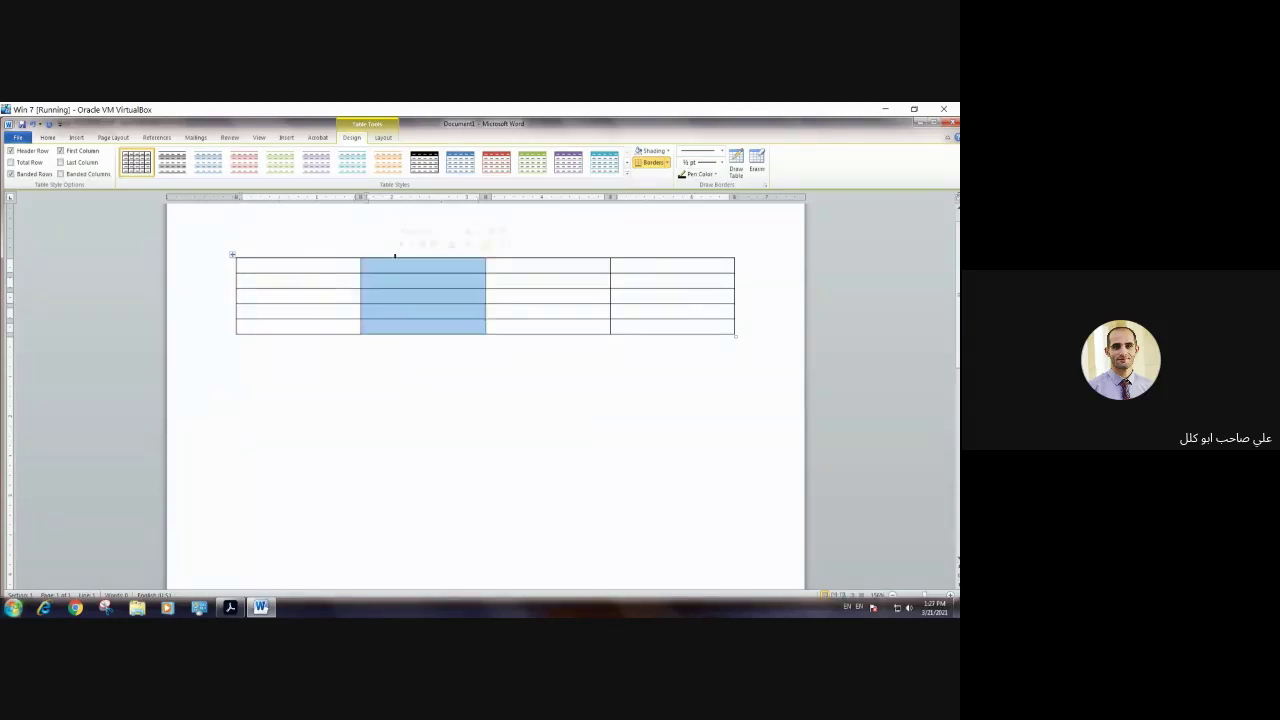
click(70, 137)
click(52, 137)
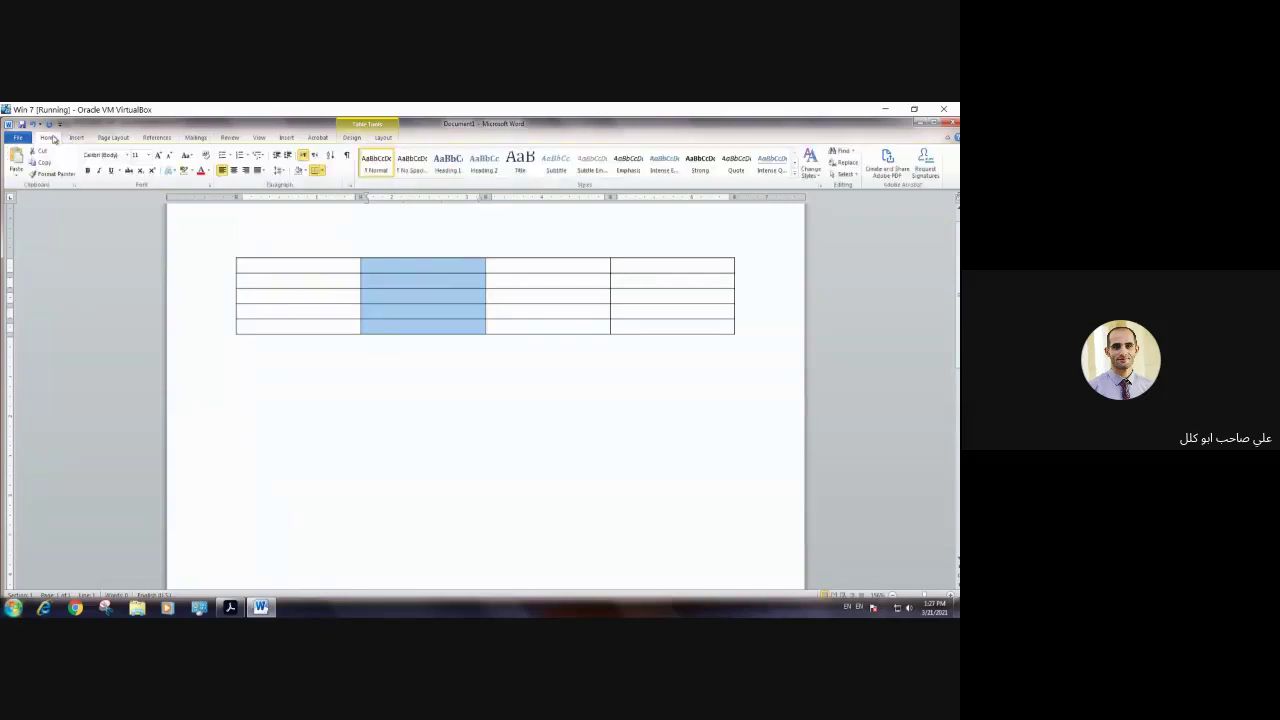
click(241, 158)
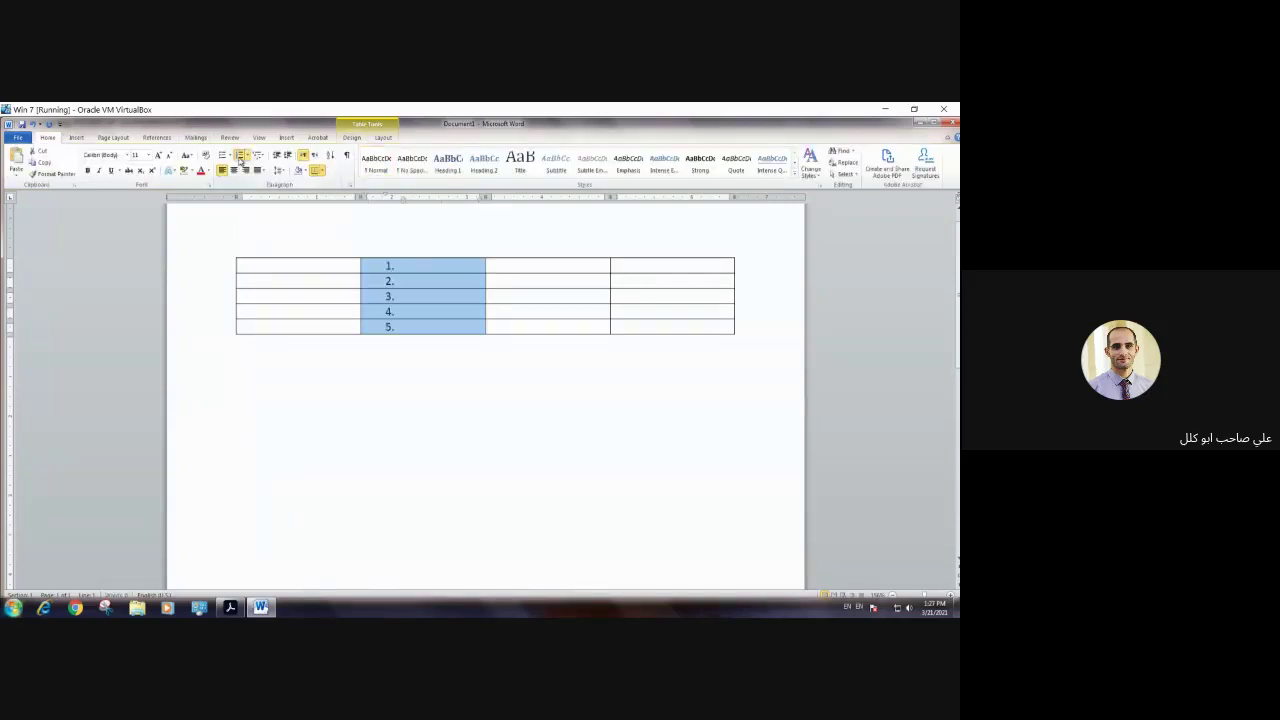
Number the third column's cells a) to e).
click(534, 276)
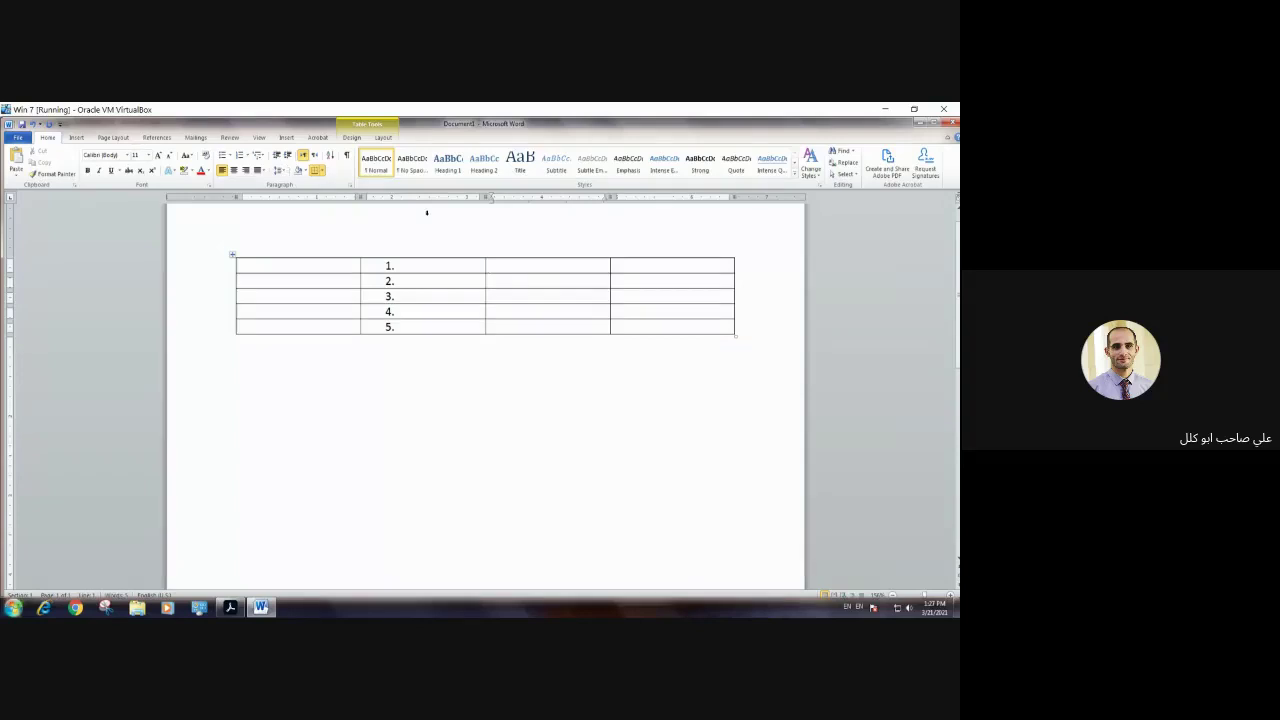
click(530, 256)
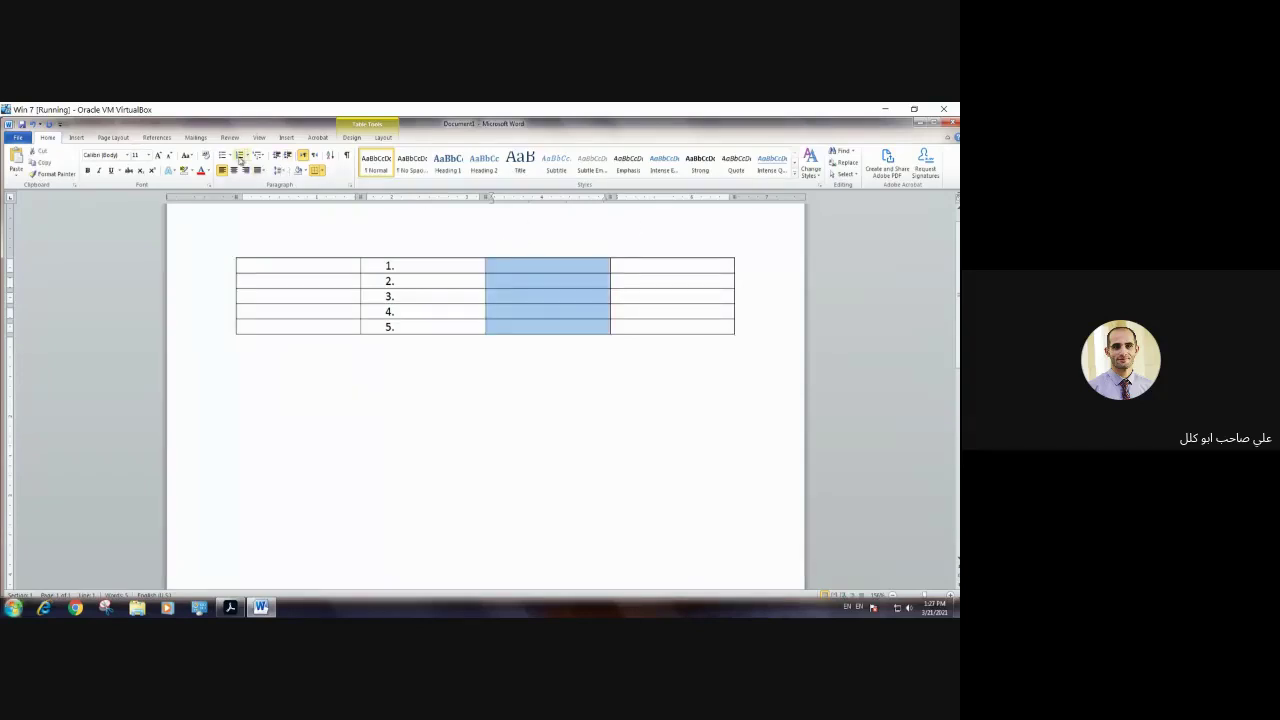
click(246, 155)
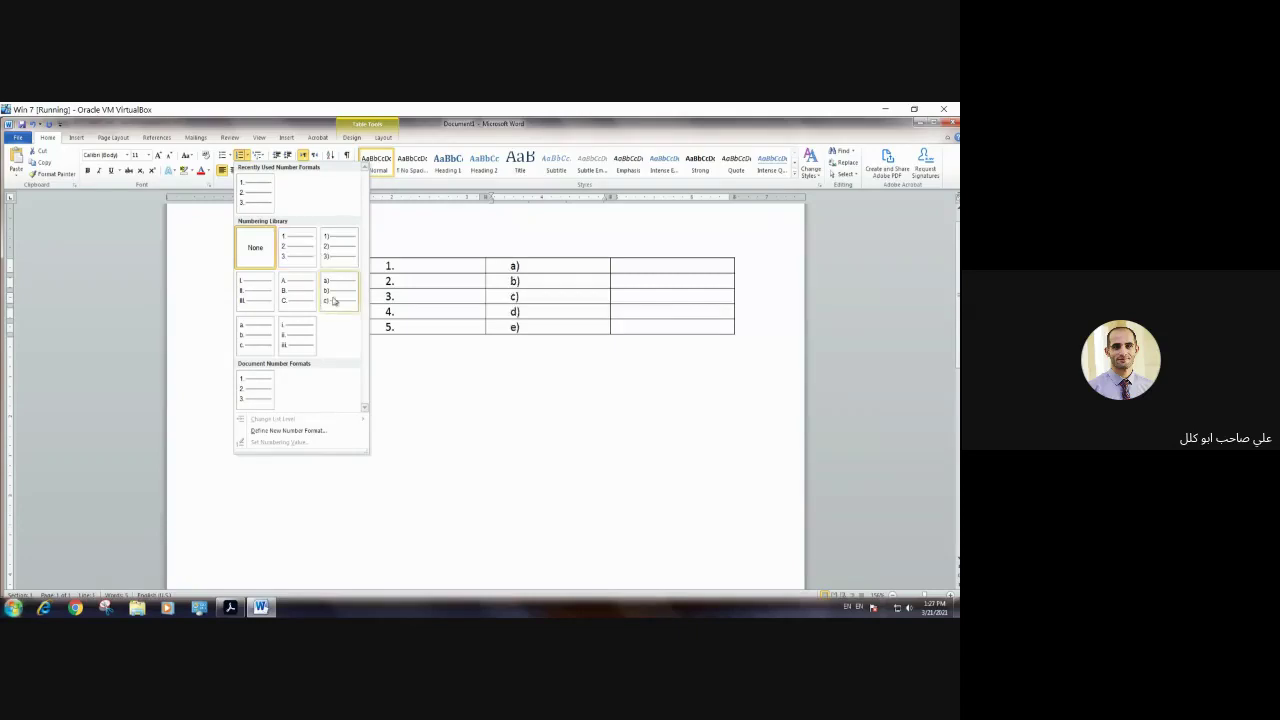
click(334, 300)
Give the fourth column filled round bullets.
click(670, 258)
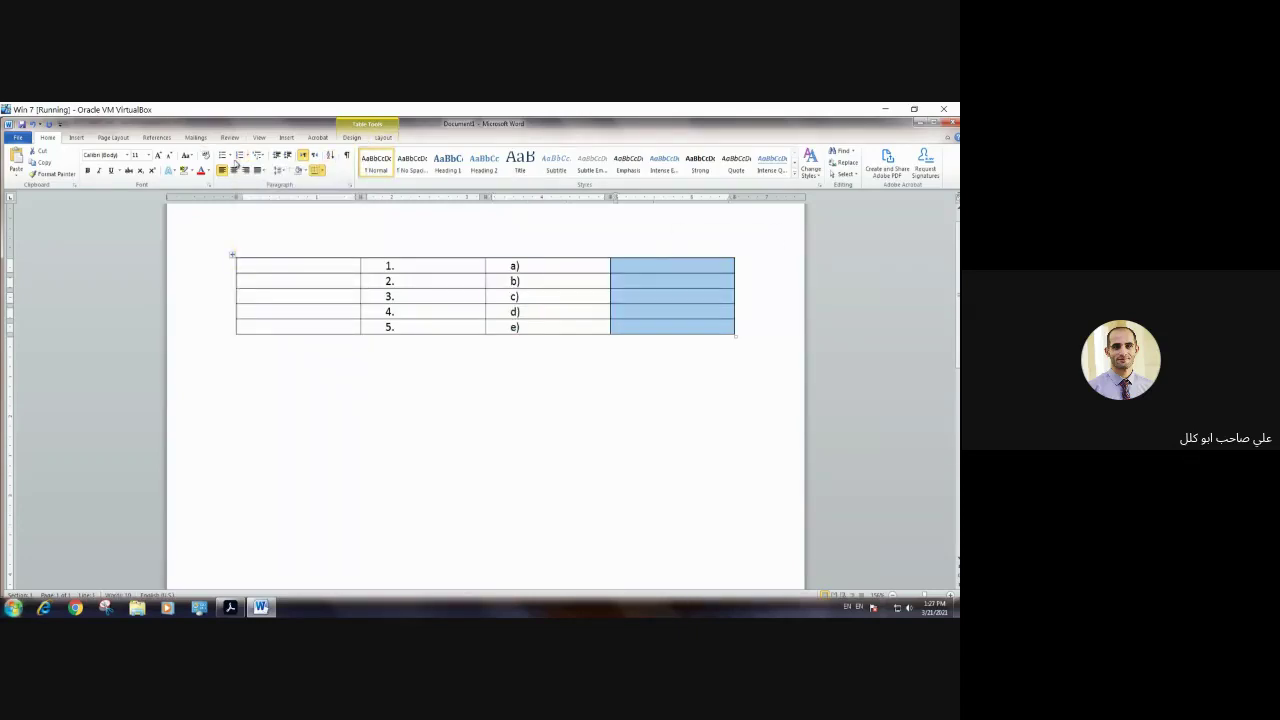
click(228, 156)
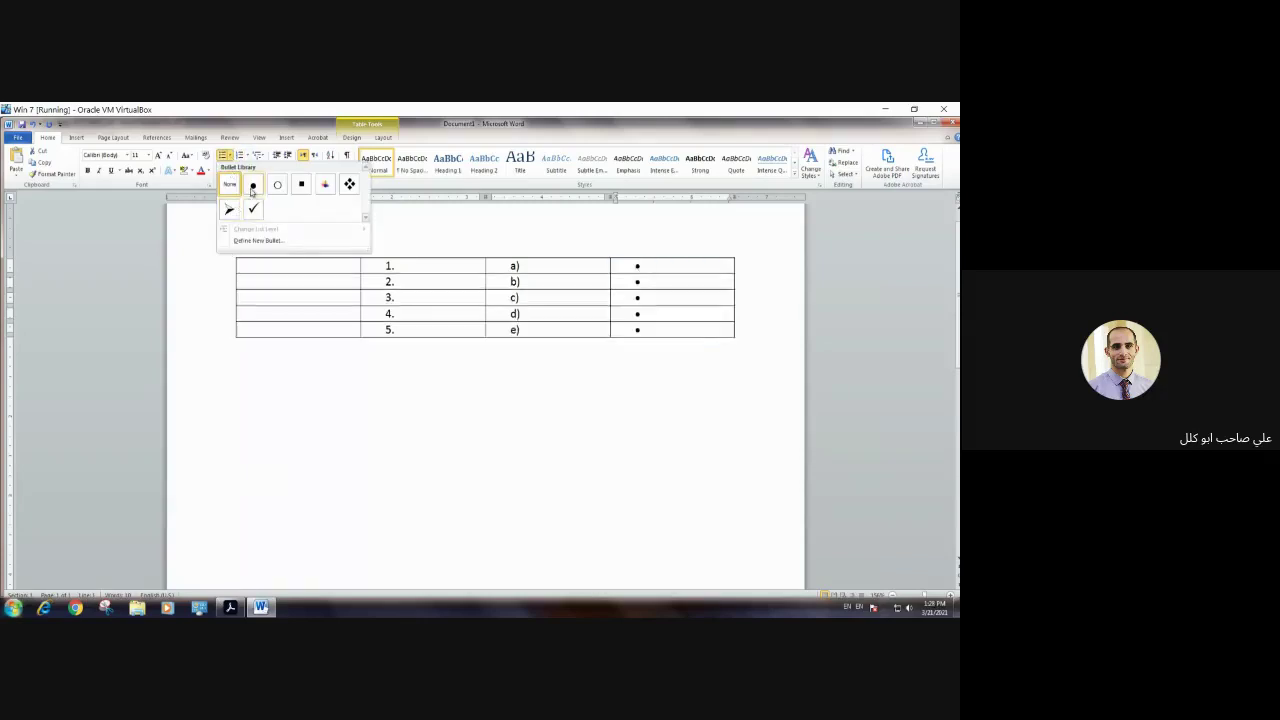
click(252, 188)
click(290, 282)
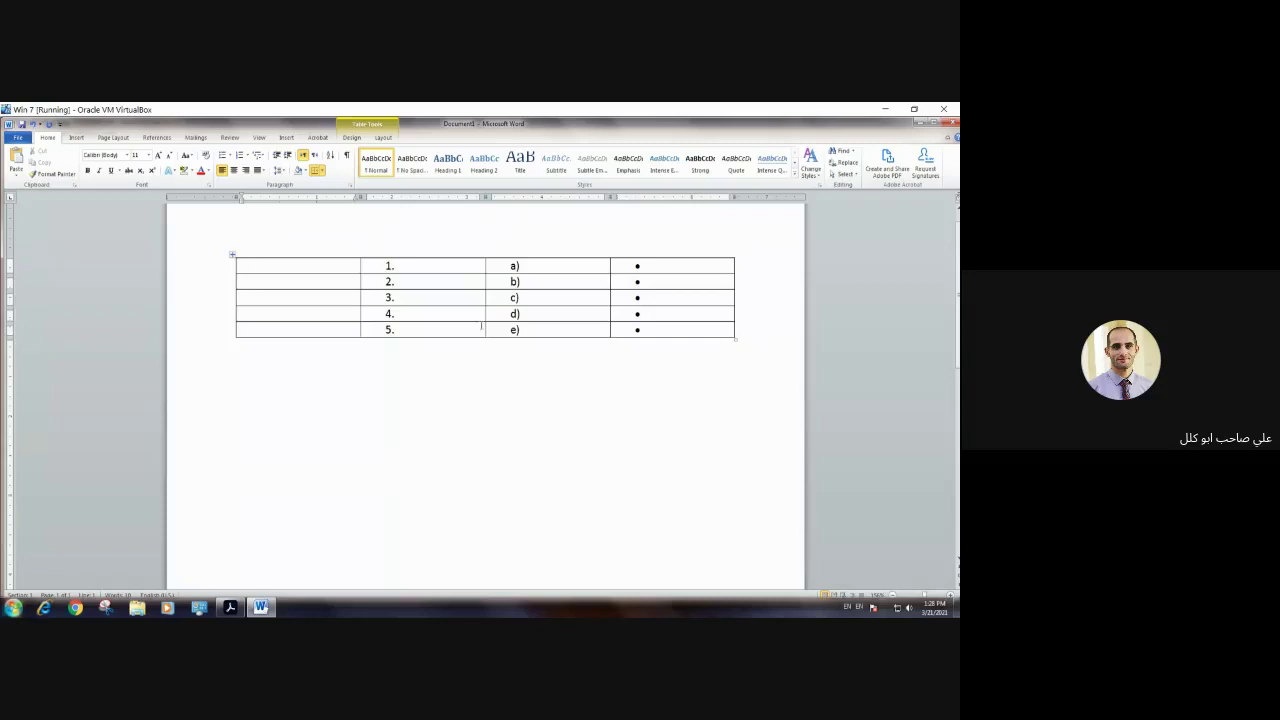
Select the a)–e) cells and place the caret in several of them.
drag(528, 263, 563, 274)
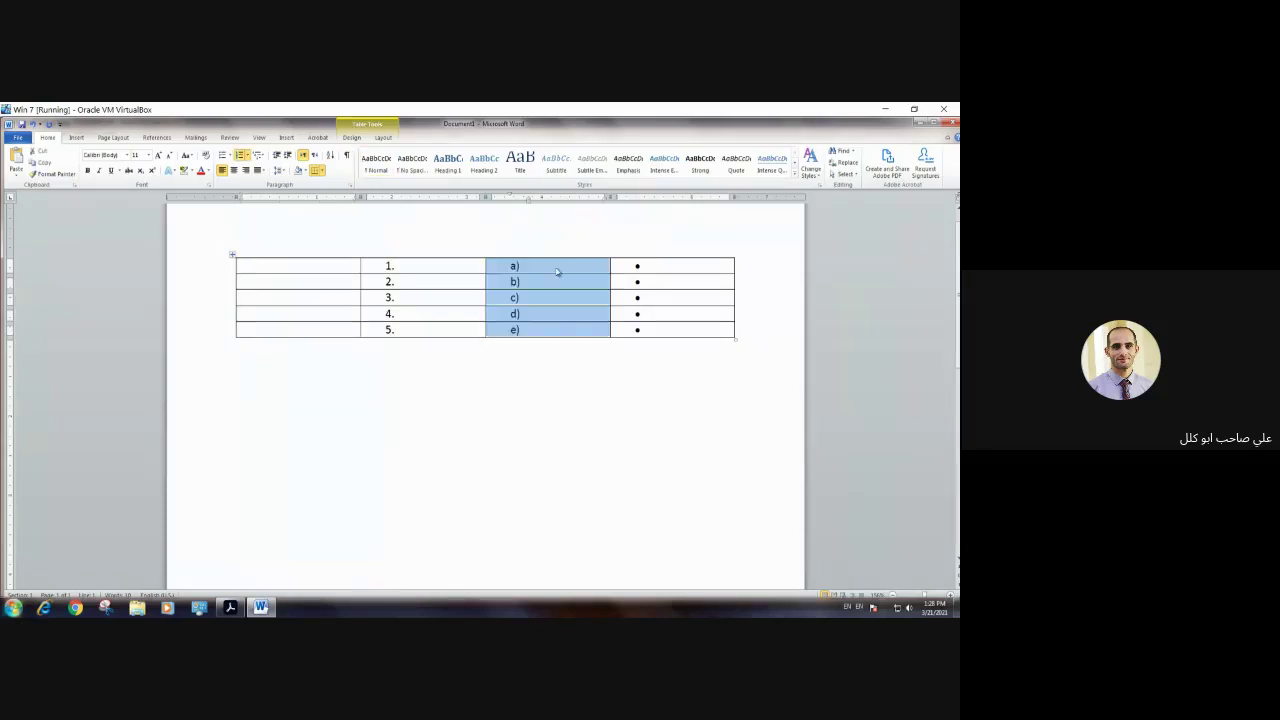
click(553, 273)
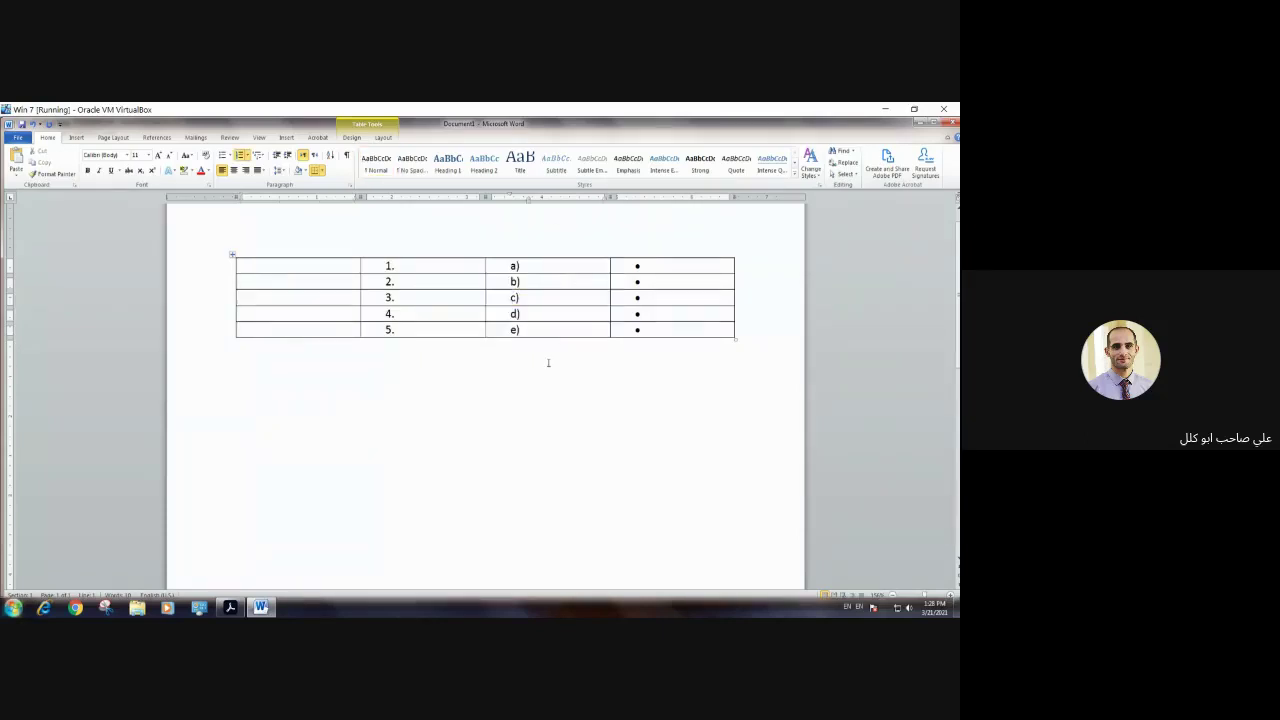
click(540, 313)
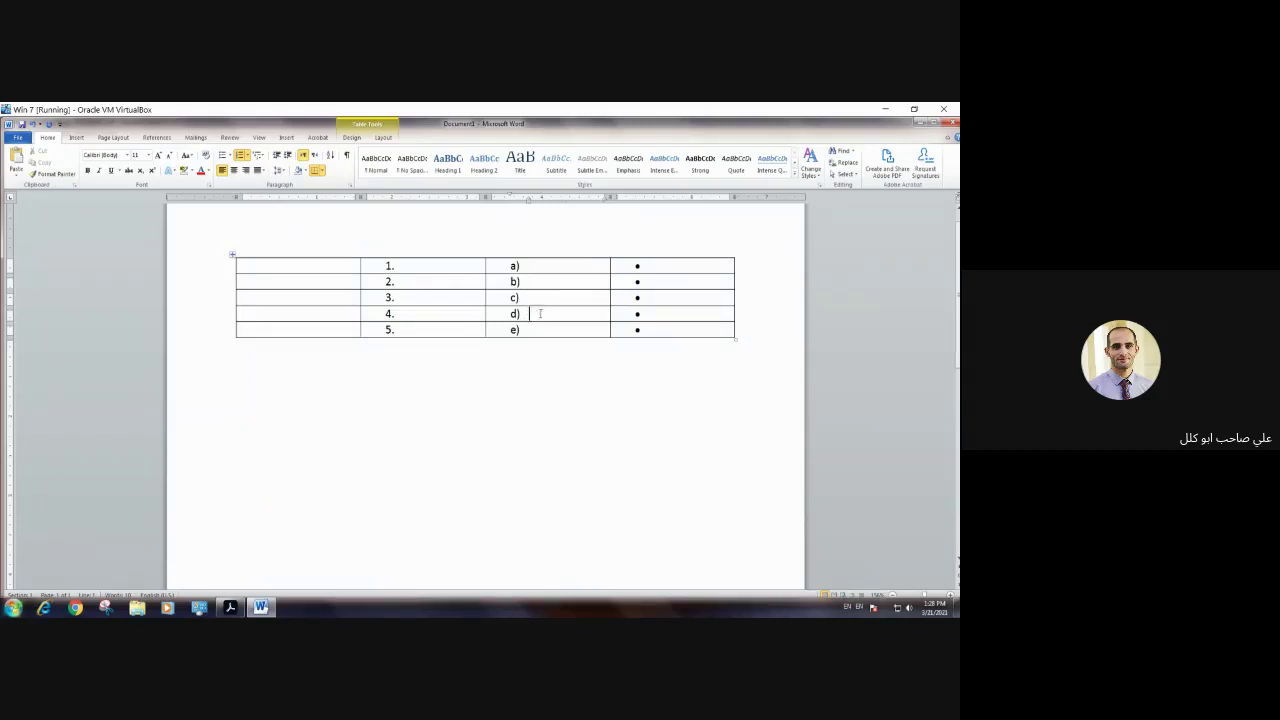
click(541, 253)
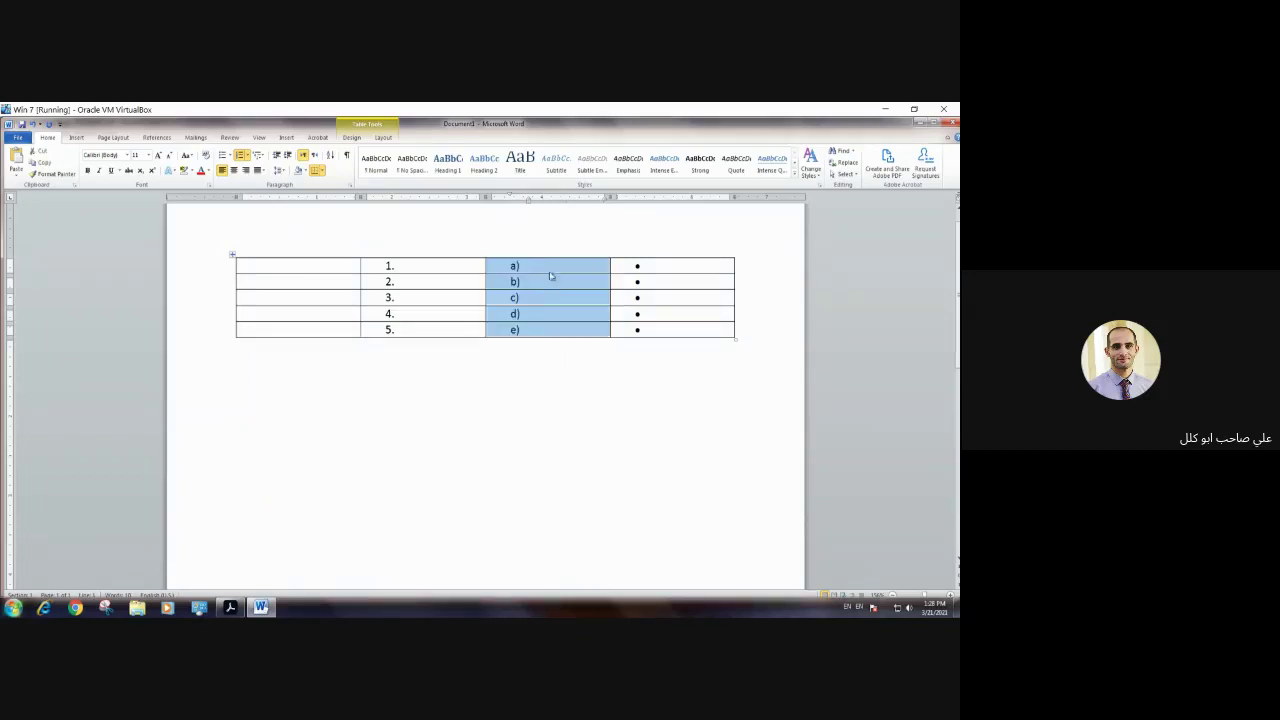
click(526, 283)
click(528, 268)
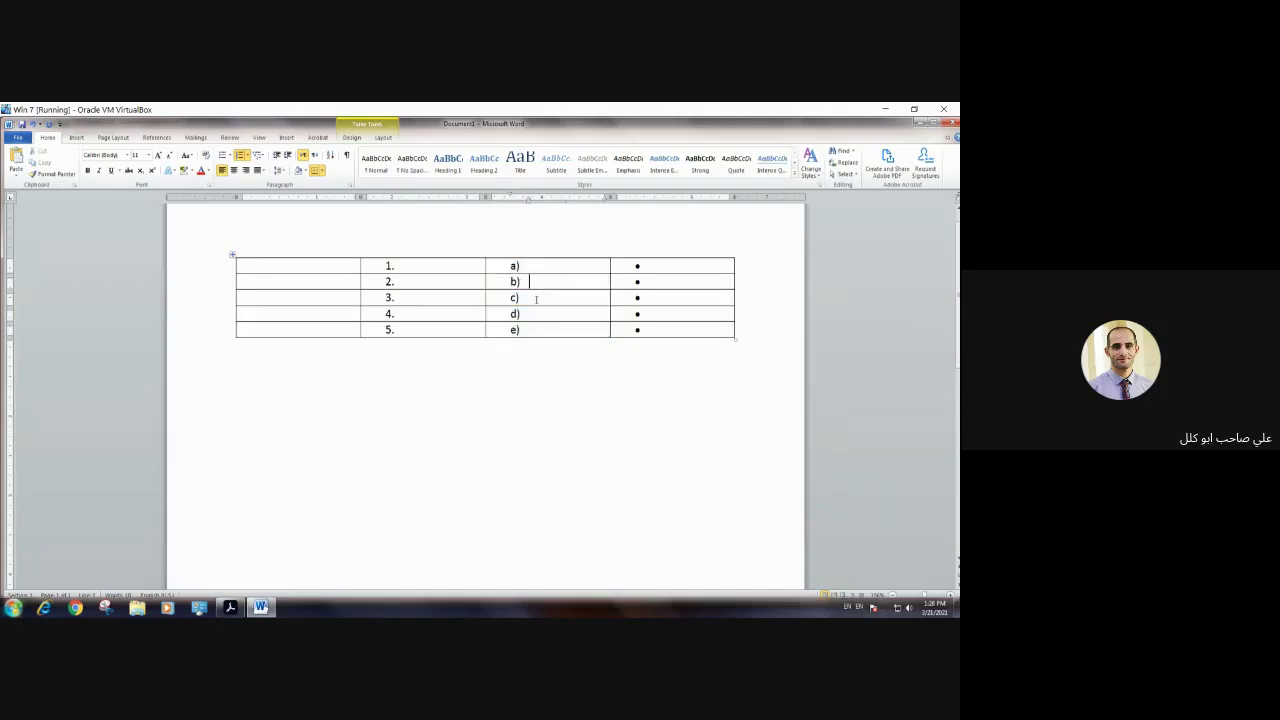
click(536, 299)
Delete the a)–e) column using Table Tools Layout > Delete Columns.
click(537, 316)
click(533, 298)
mouse_move(96, 160)
click(383, 142)
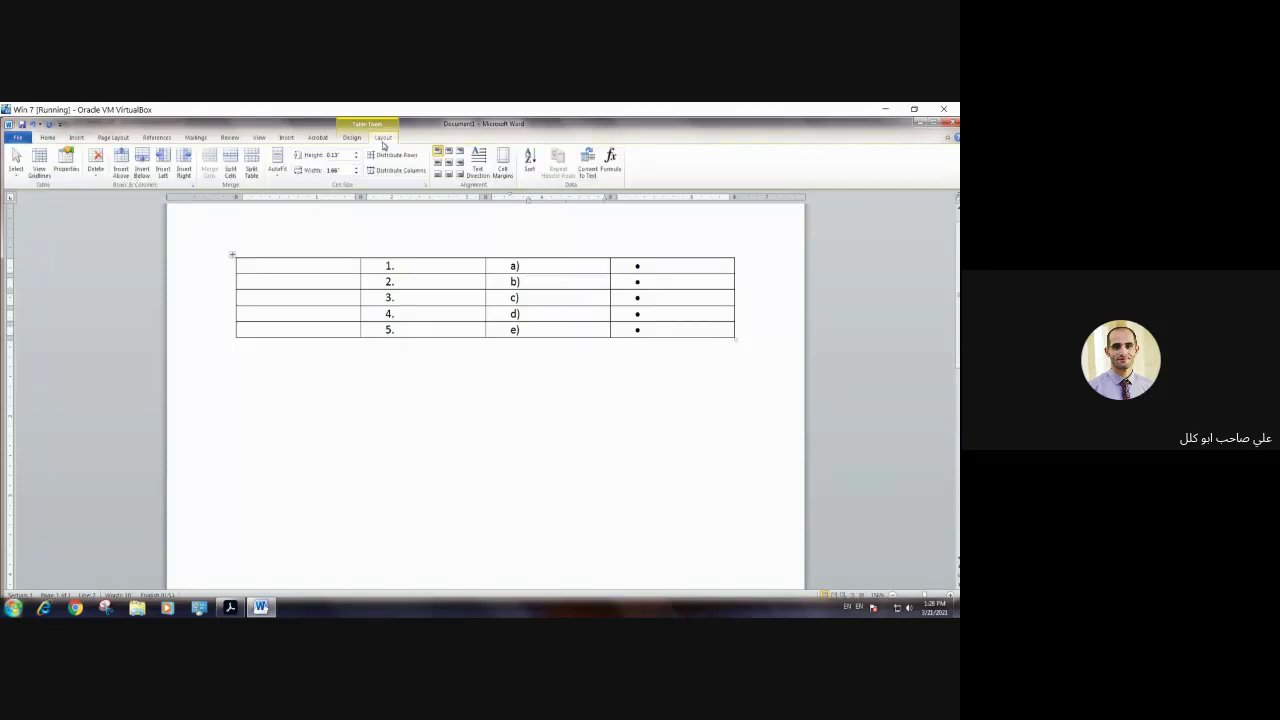
click(99, 176)
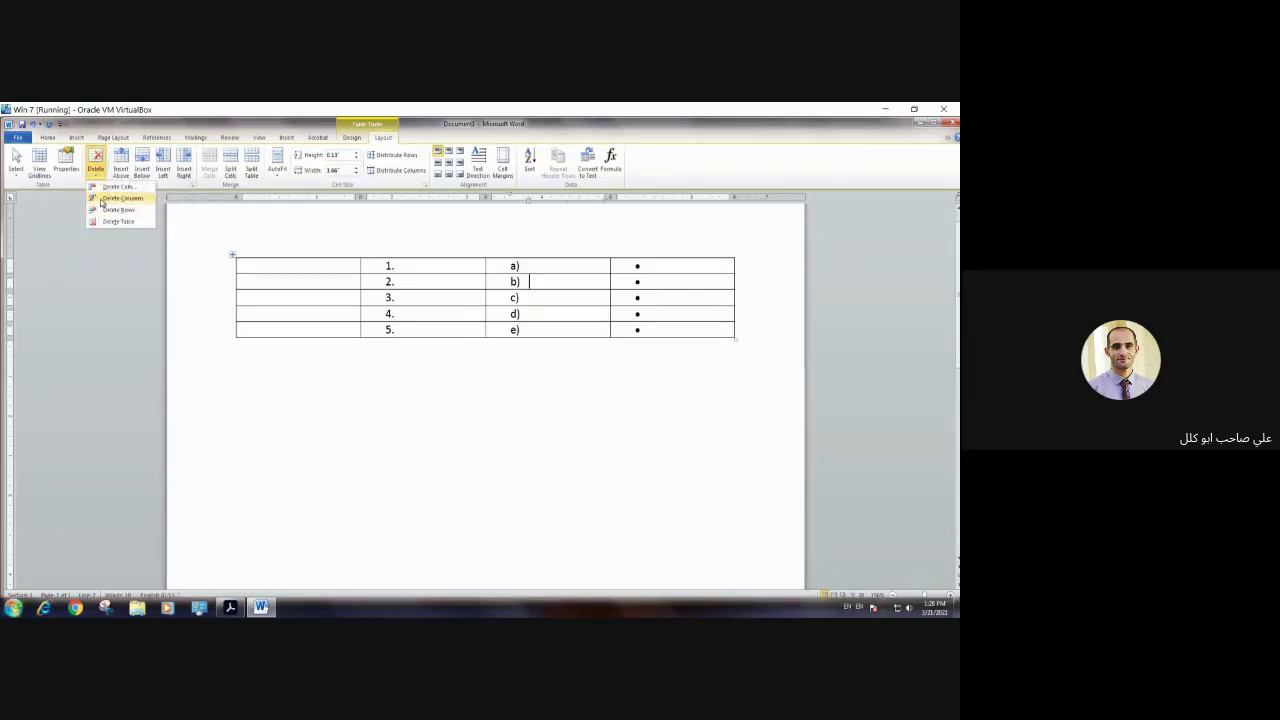
click(116, 200)
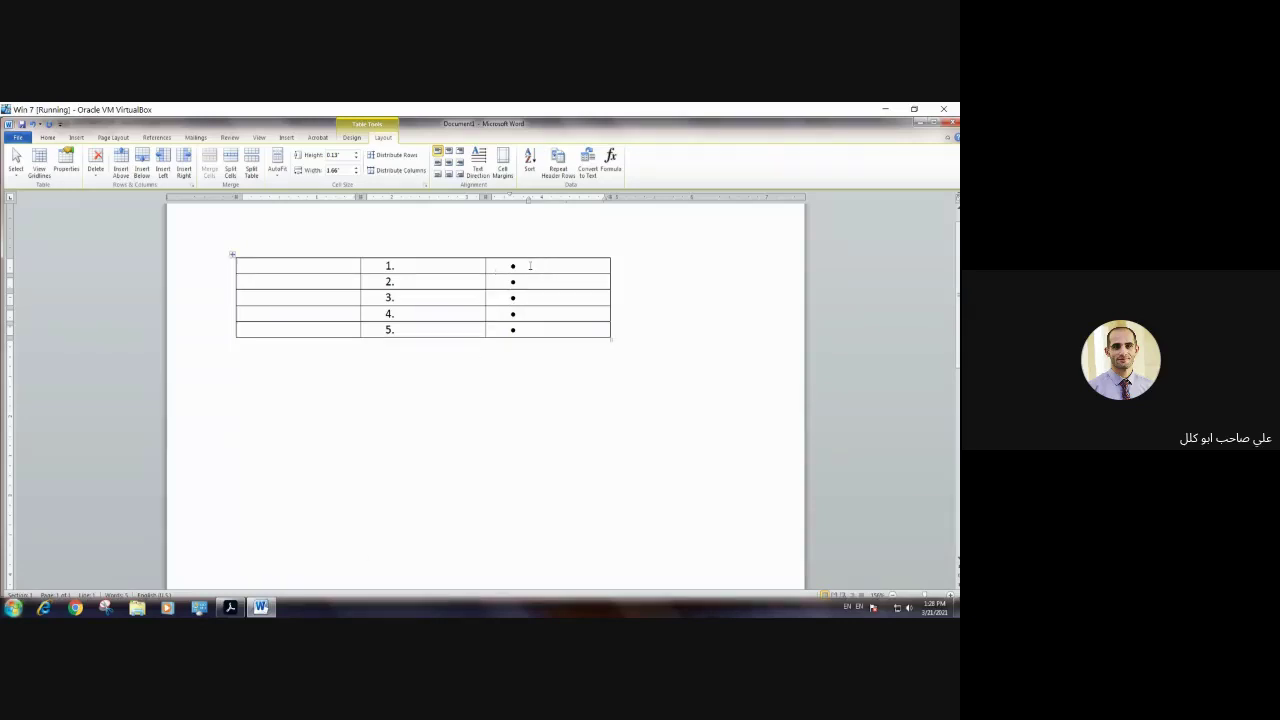
Delete the bulleted column, leaving the caret in the empty first cell.
click(534, 252)
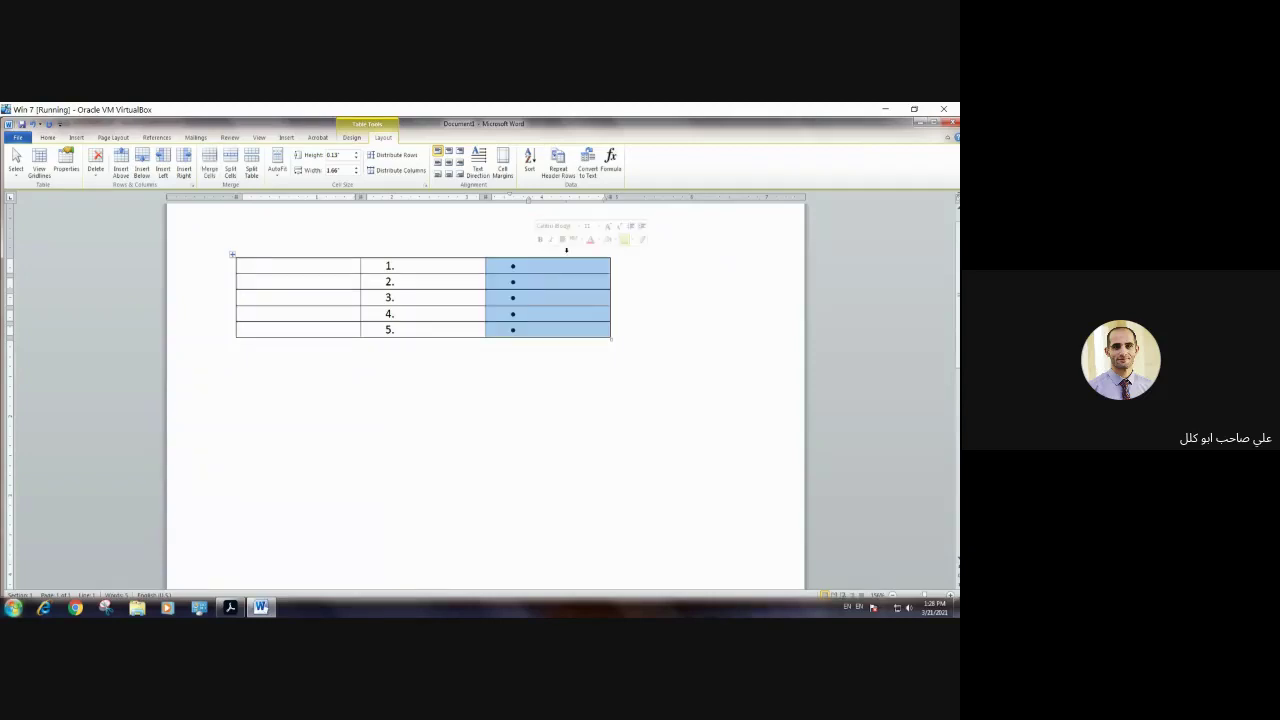
click(96, 162)
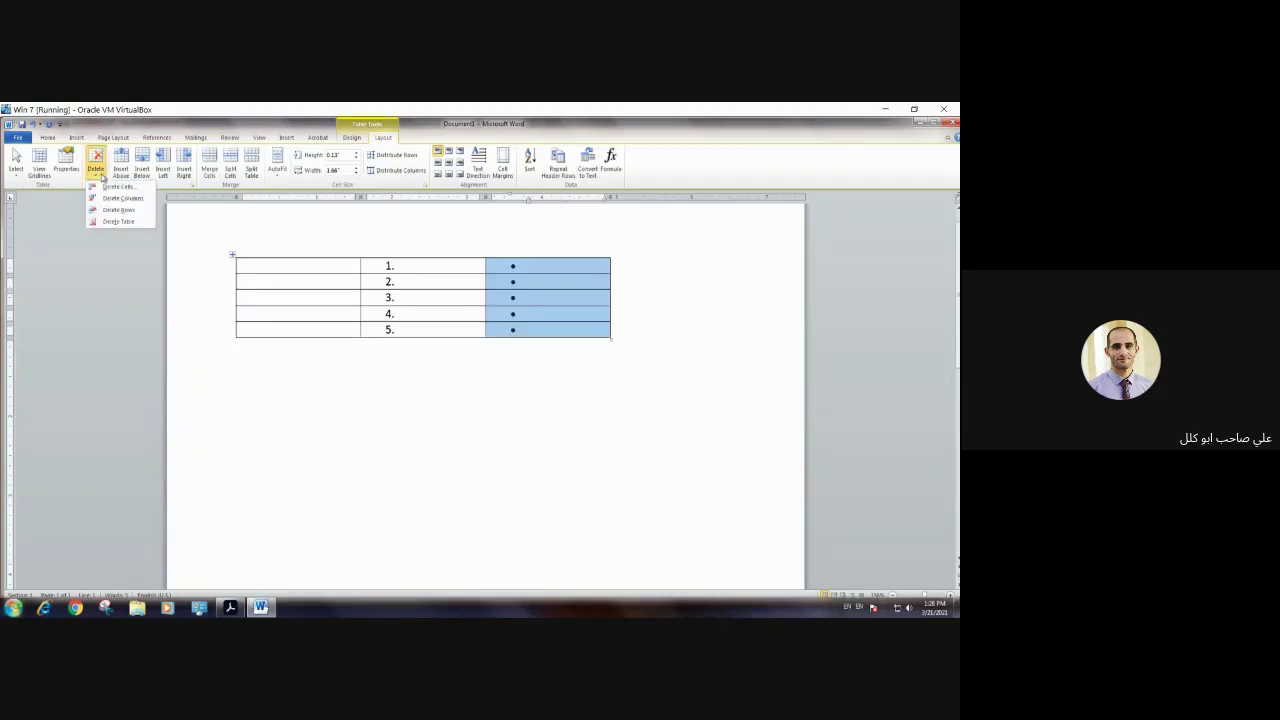
click(121, 199)
click(410, 255)
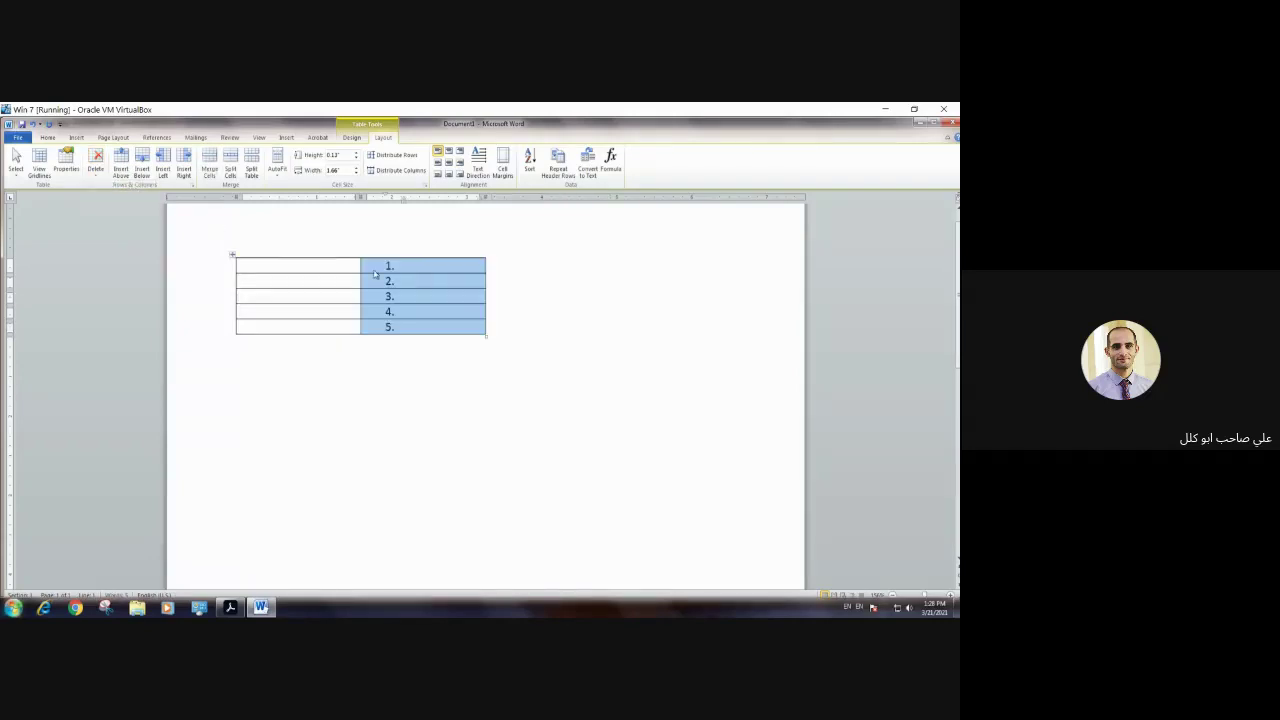
click(368, 268)
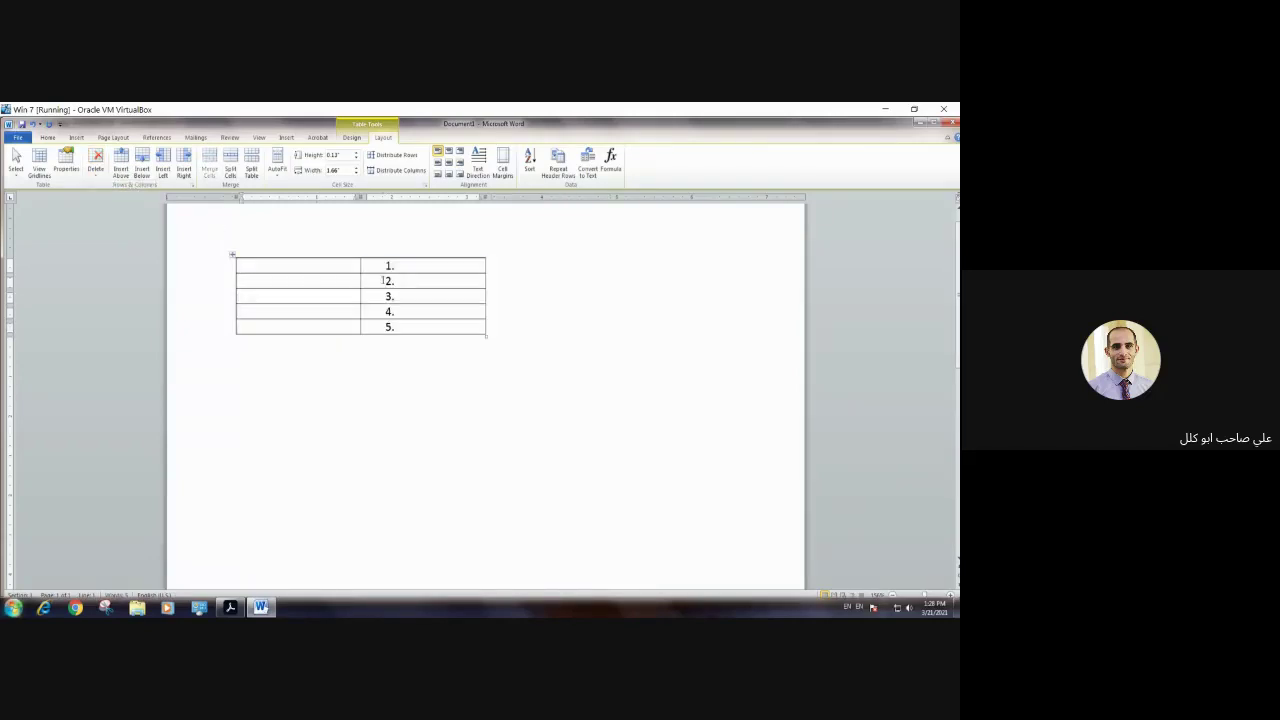
key(Left)
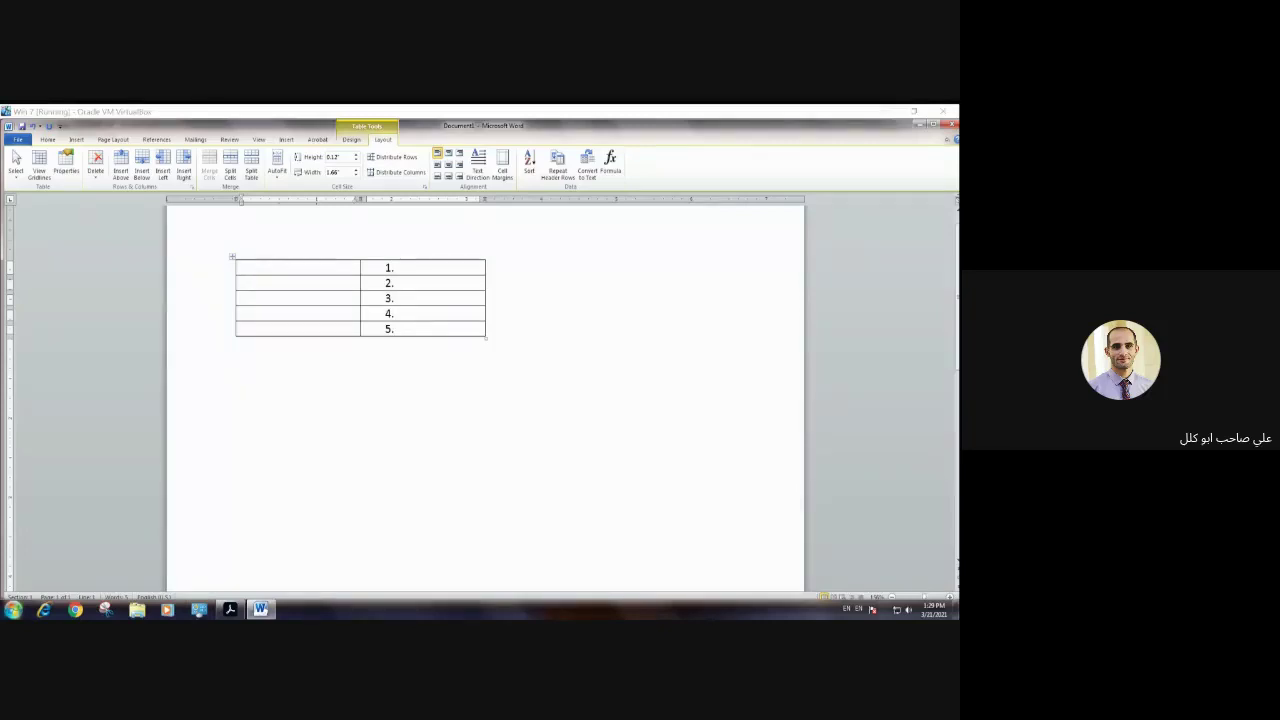
In the PDF, highlight the 'Deleting Cells, Rows, Columns' heading.
click(230, 608)
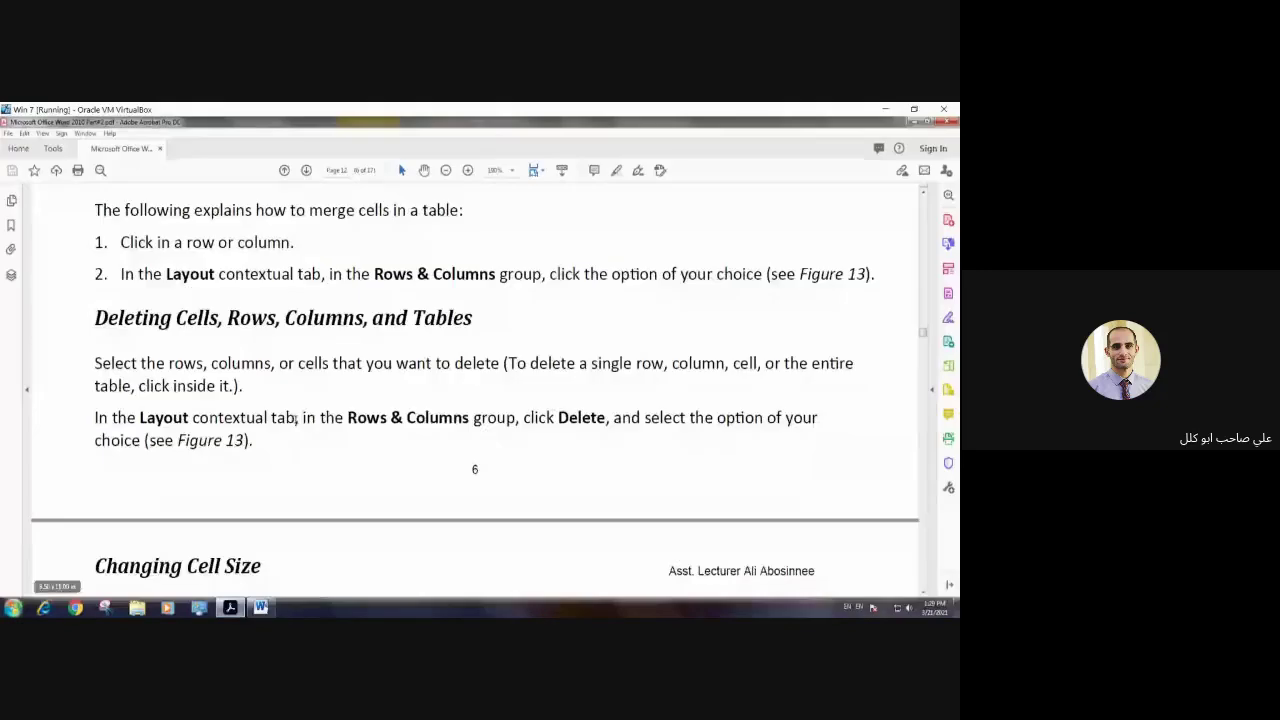
scroll(296, 418, down, 3)
scroll(296, 418, down, 3)
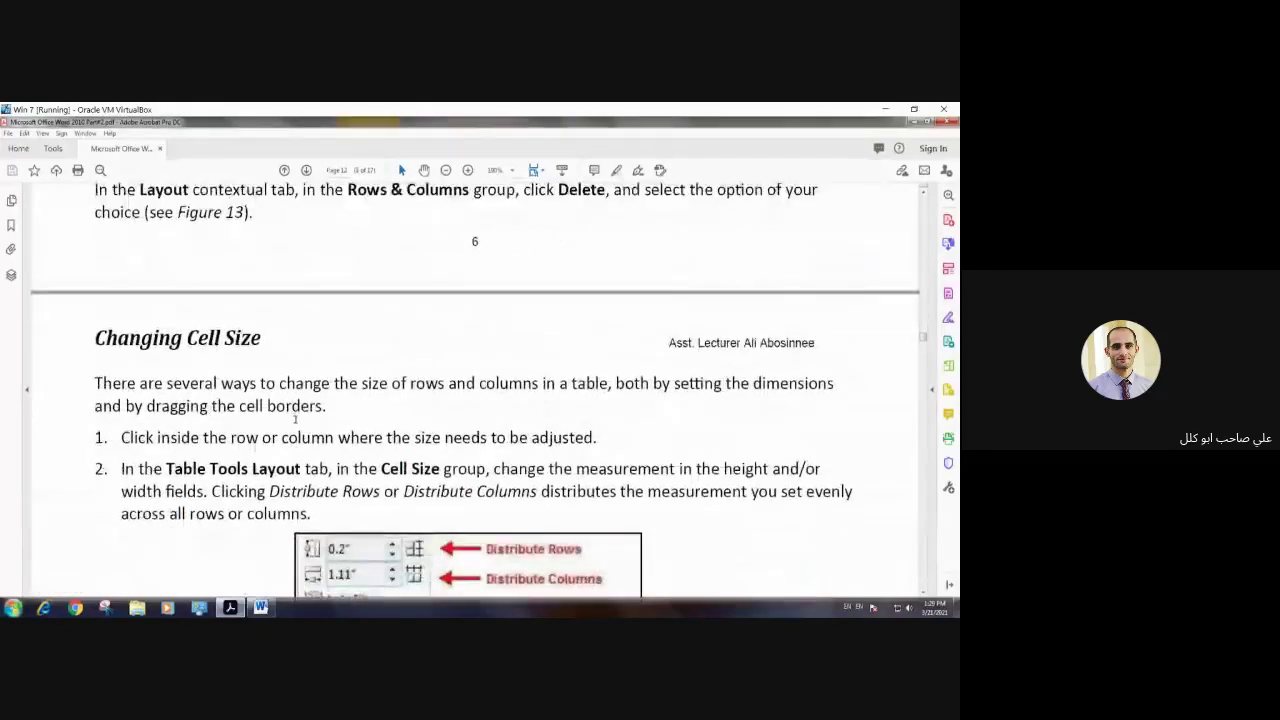
scroll(296, 418, down, 1)
scroll(296, 418, down, 1)
scroll(290, 424, up, 2)
scroll(203, 430, up, 2)
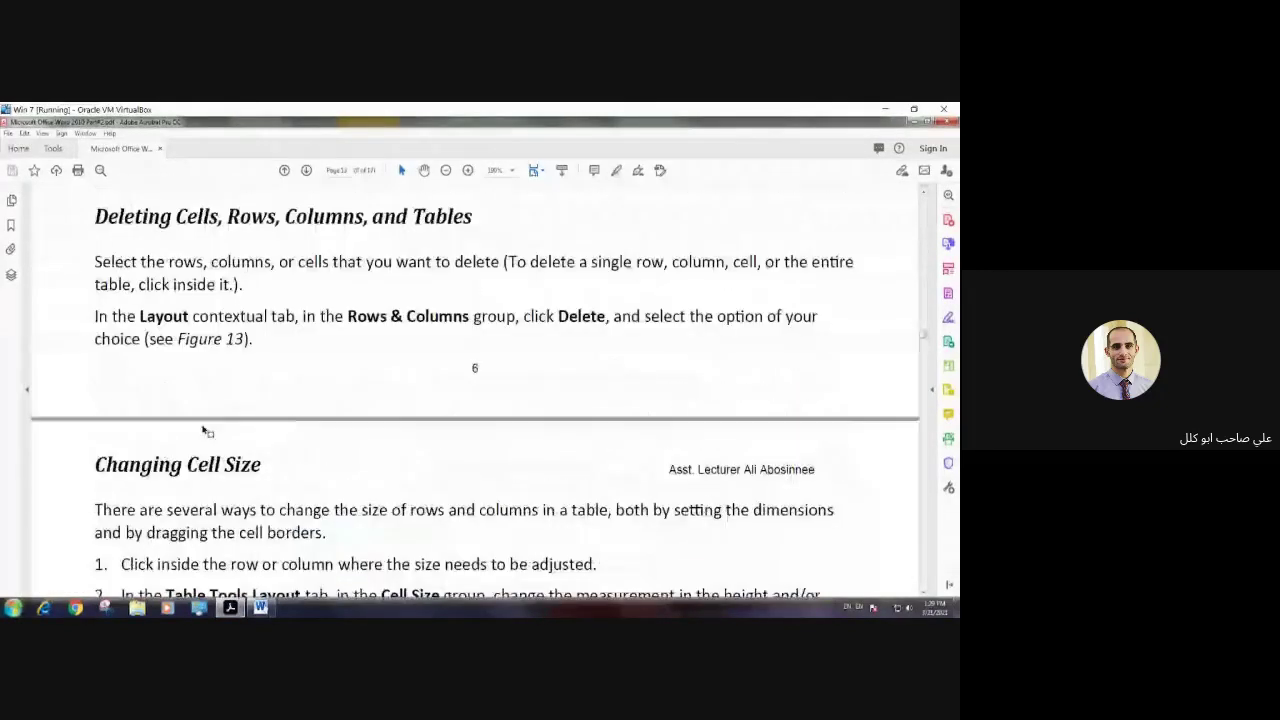
drag(93, 216, 405, 216)
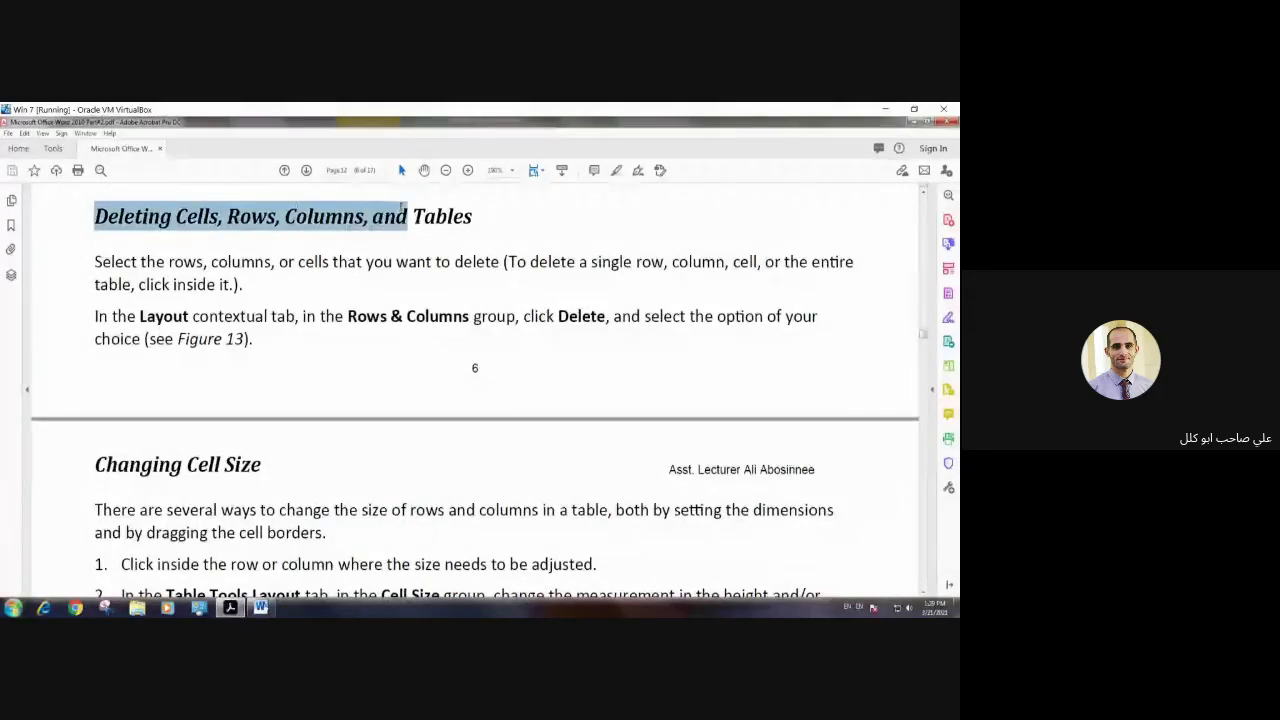
Highlight the Changing Cell Size text about dragging cell borders, then return to Word.
scroll(220, 357, down, 2)
scroll(177, 366, down, 1)
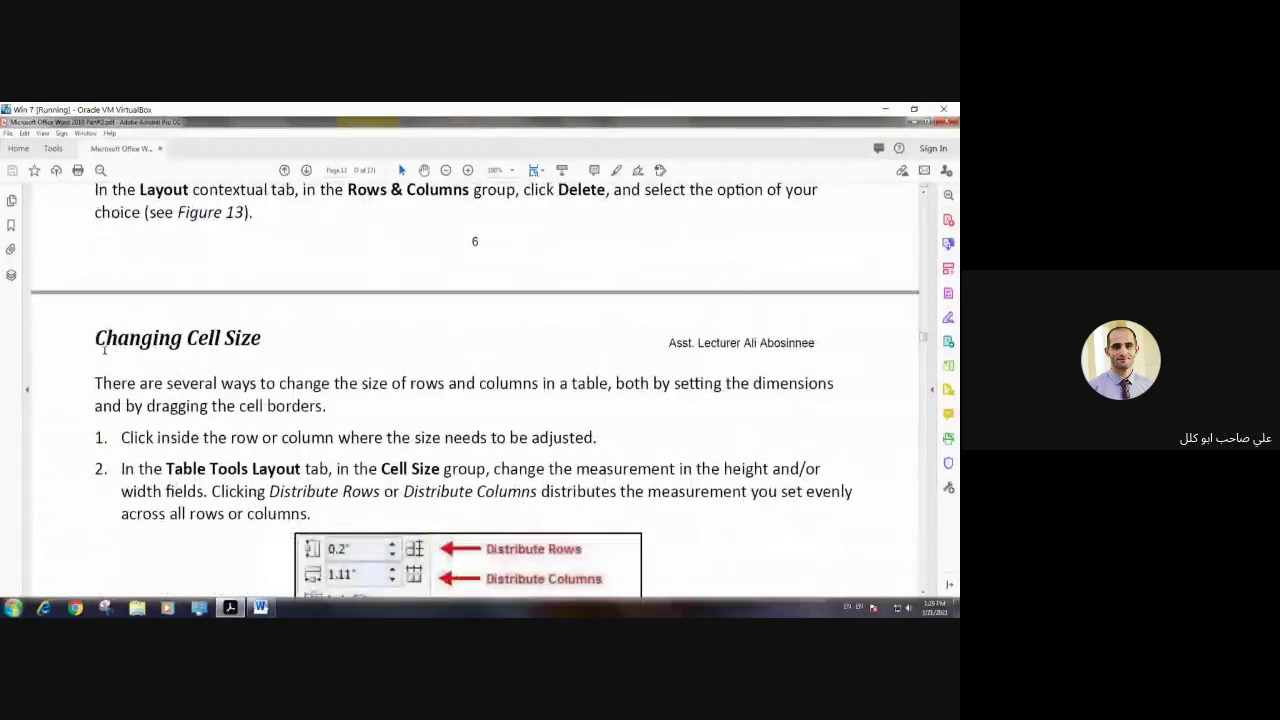
mouse_move(98, 338)
mouse_down()
mouse_move(277, 340)
mouse_move(266, 342)
mouse_up()
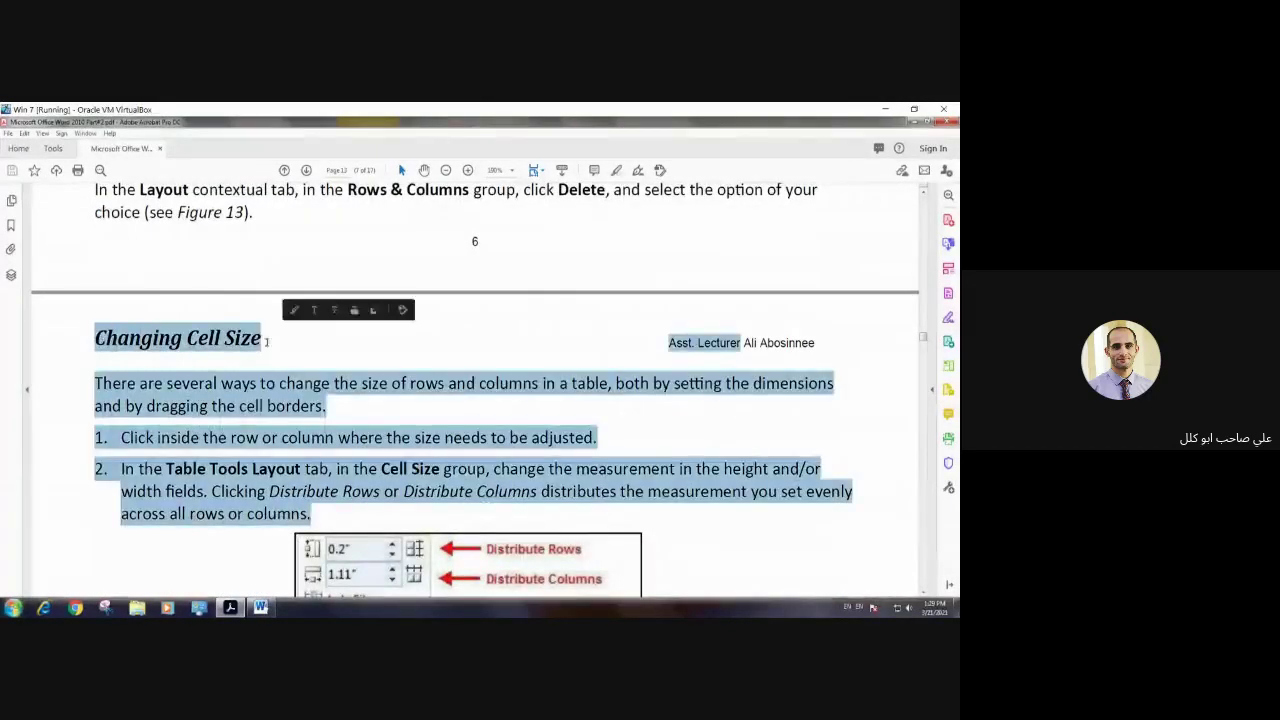
click(266, 342)
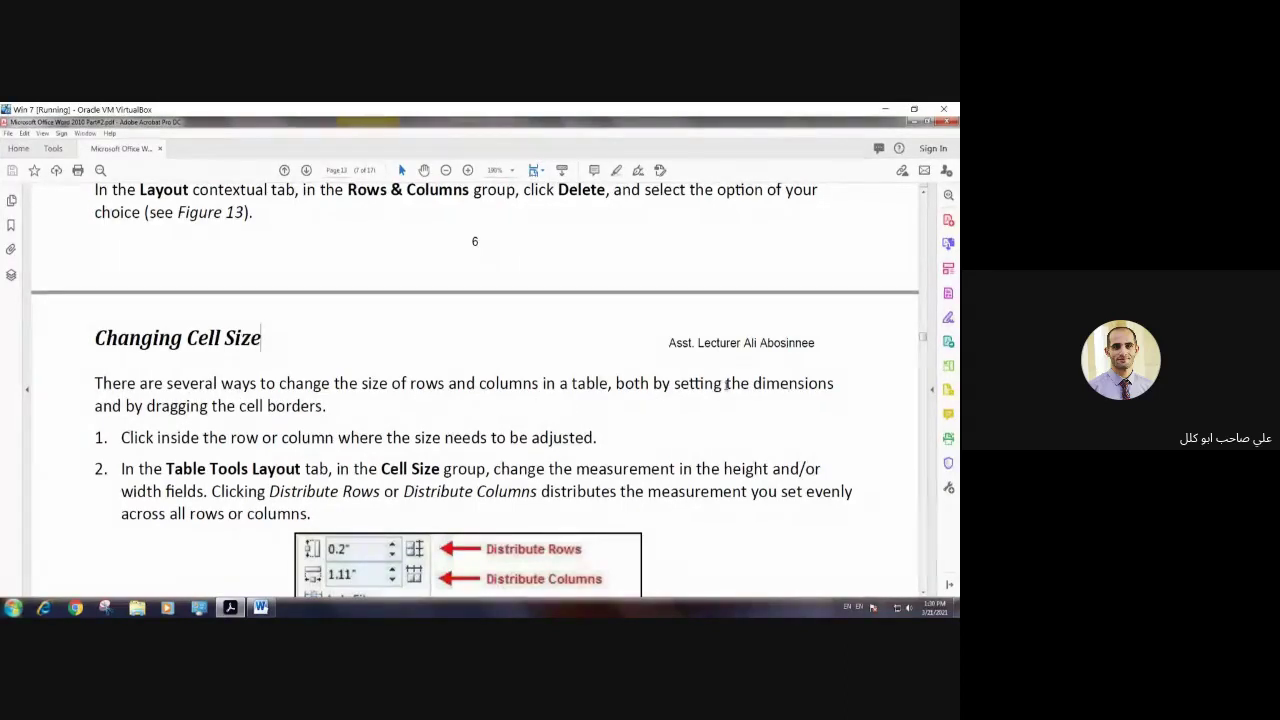
drag(146, 405, 317, 407)
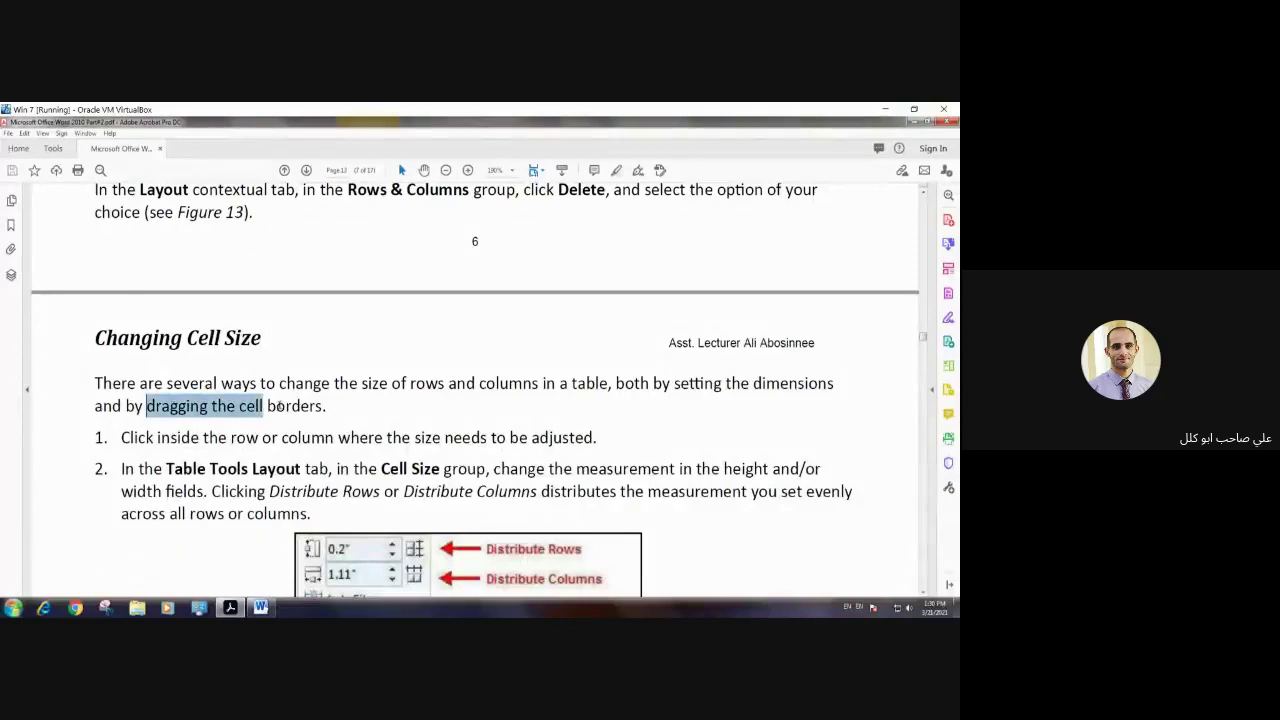
click(275, 406)
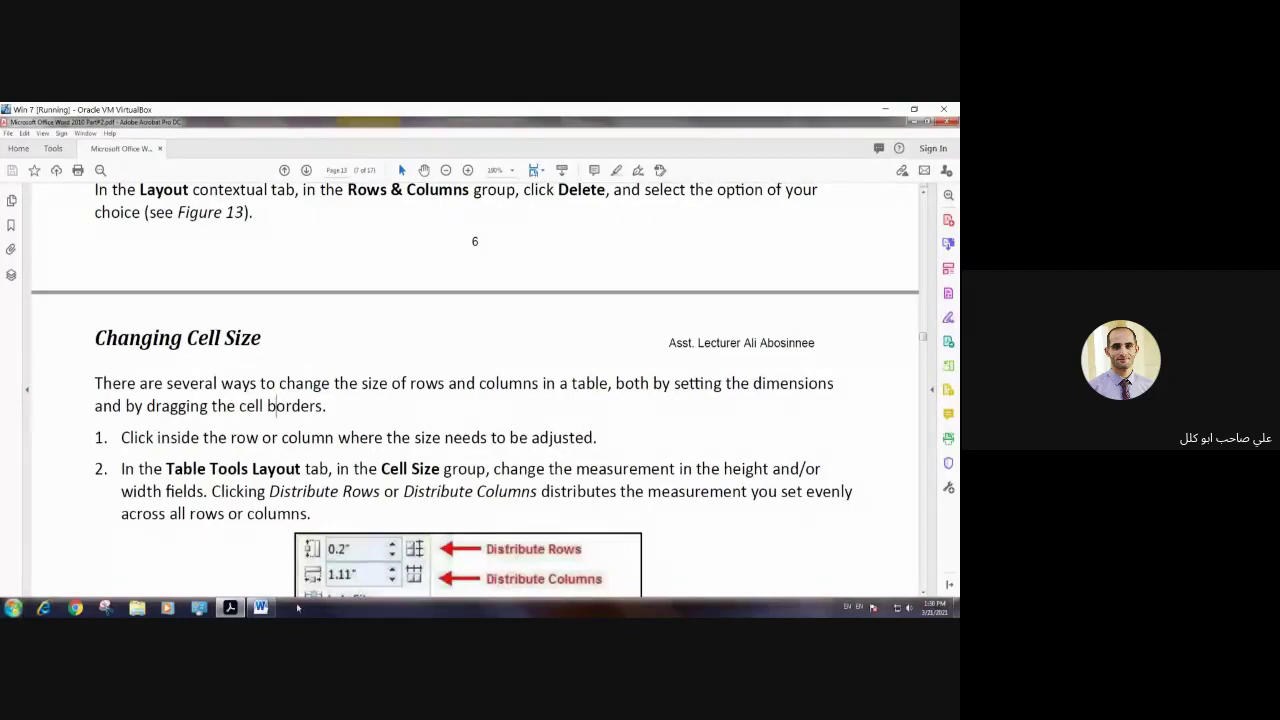
click(265, 607)
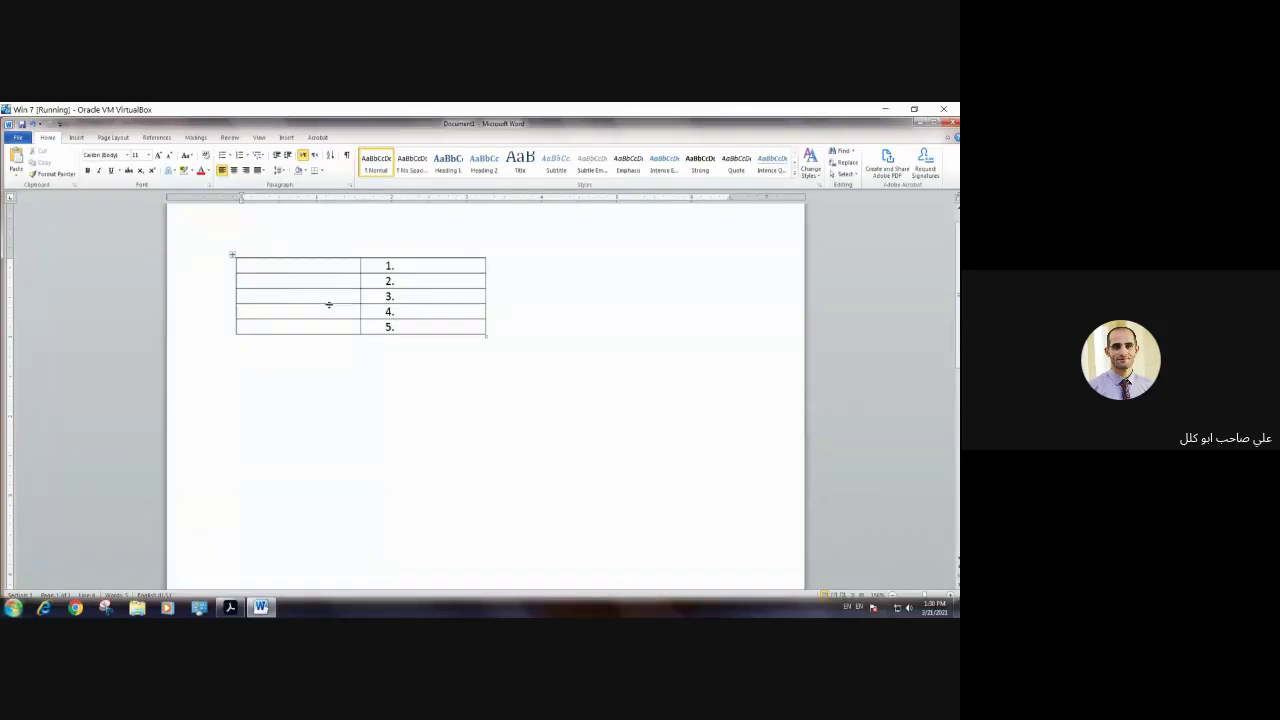
Drag row 4's bottom border down to 0.72" and widen the numbered column to 3.29".
click(409, 312)
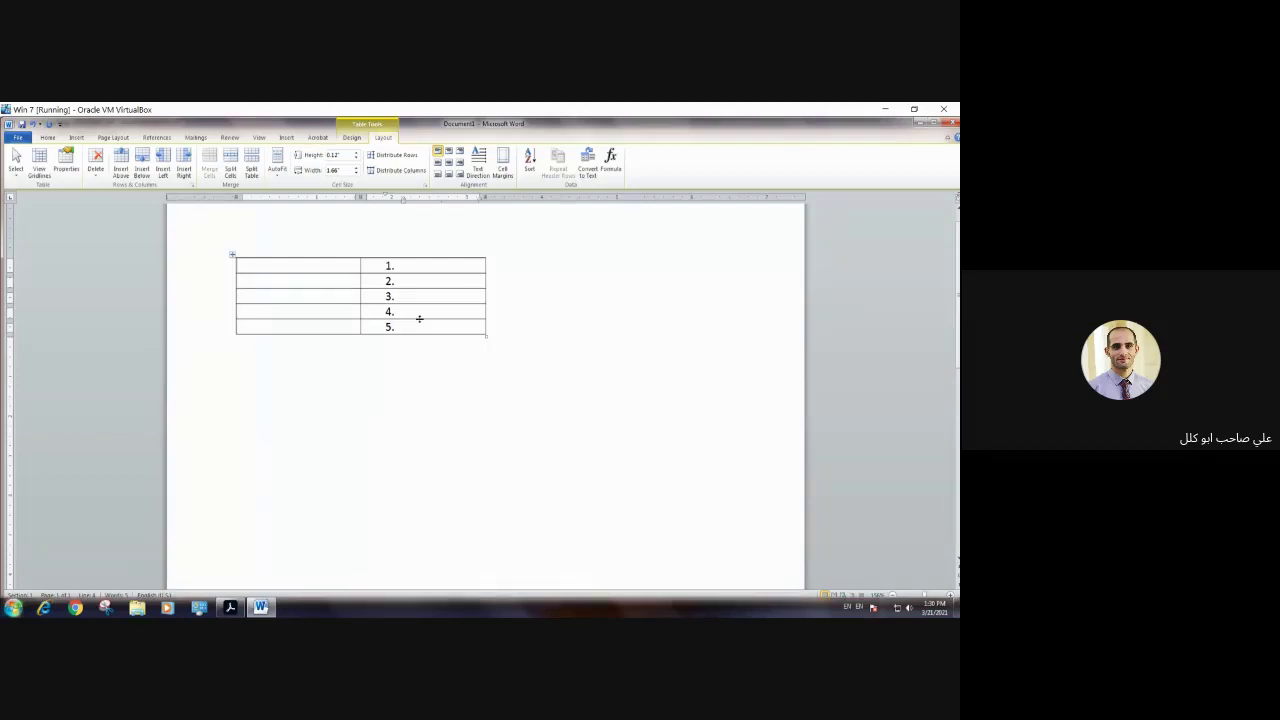
drag(419, 318, 419, 318)
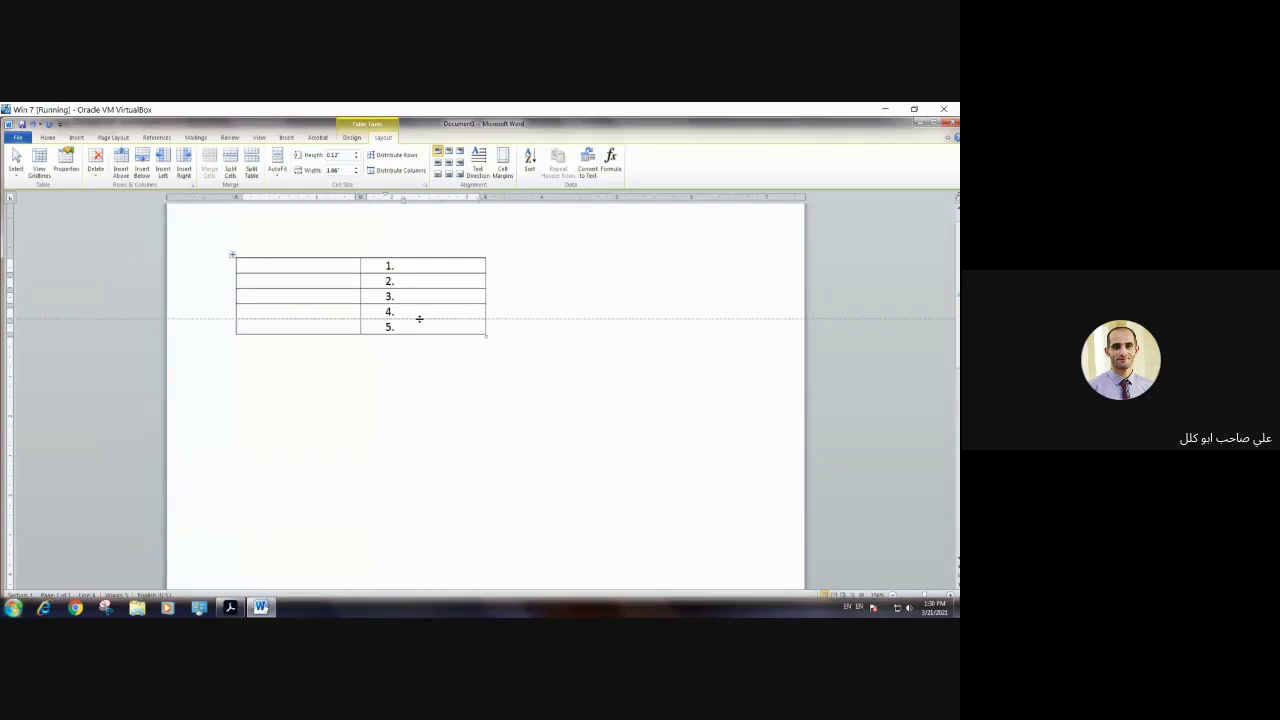
drag(419, 318, 420, 362)
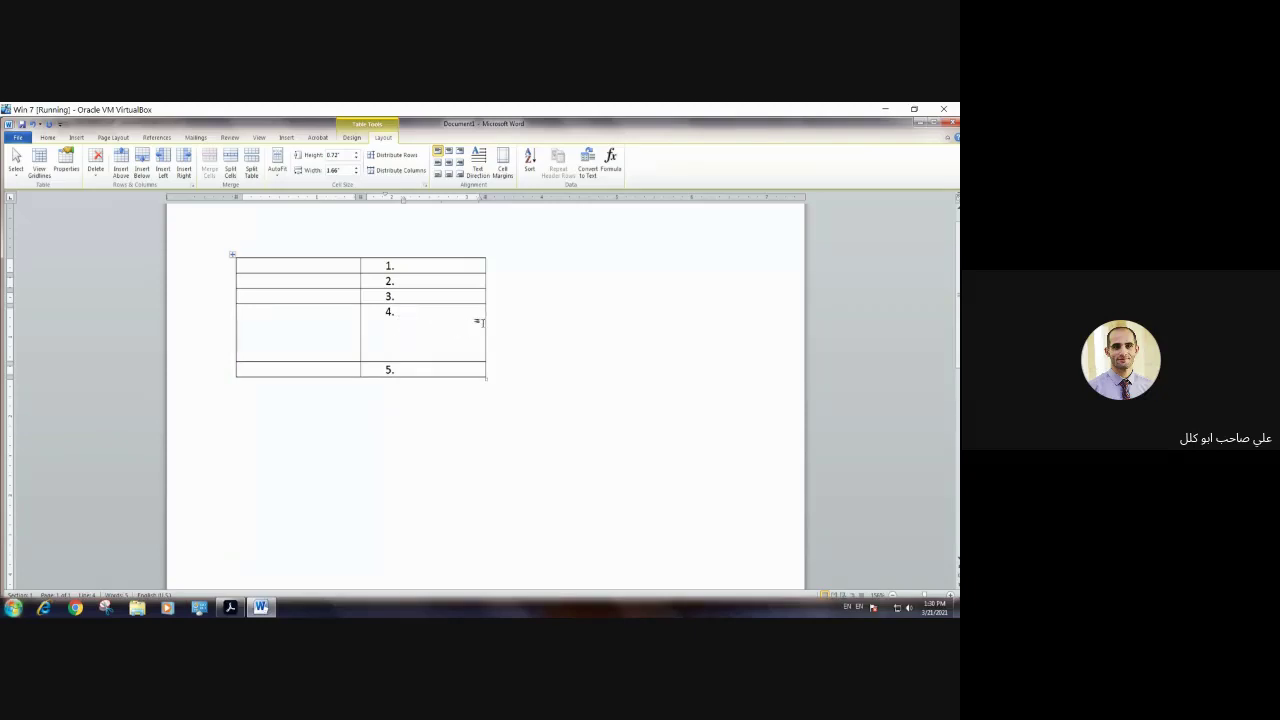
drag(485, 322, 606, 324)
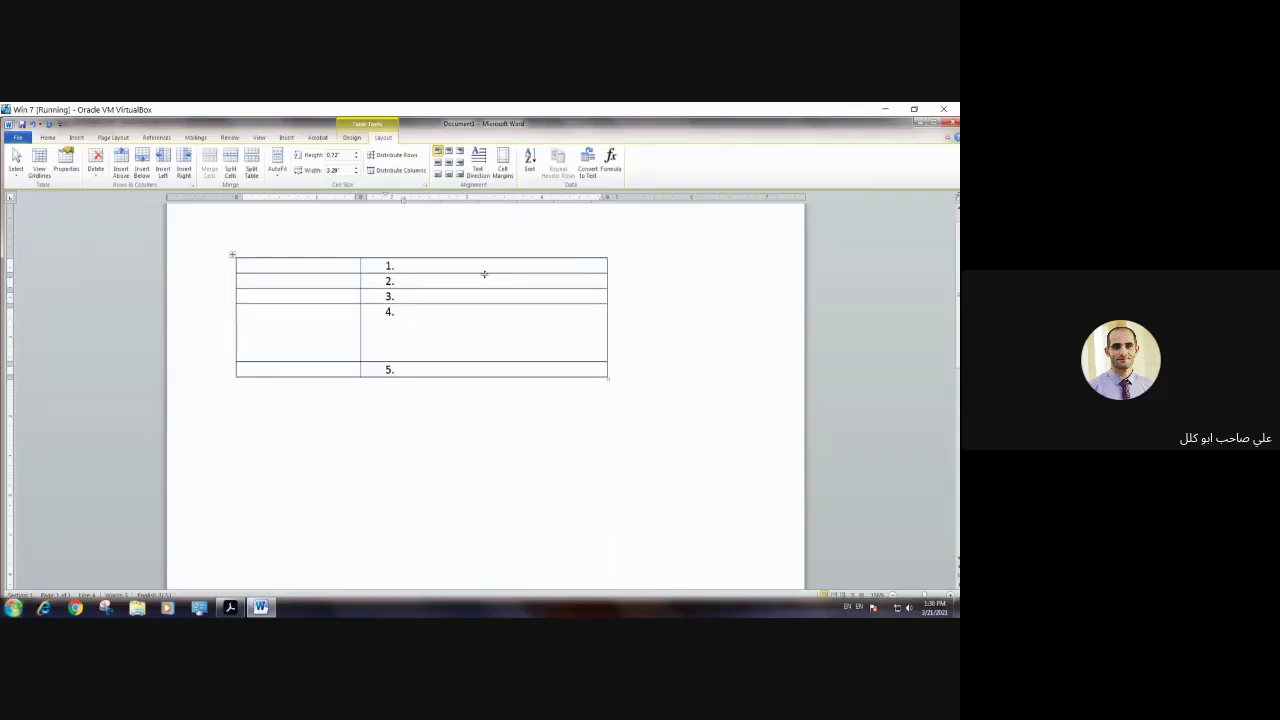
Make row 1 taller (0.62"), then narrow and restore its right cell.
drag(484, 273, 484, 306)
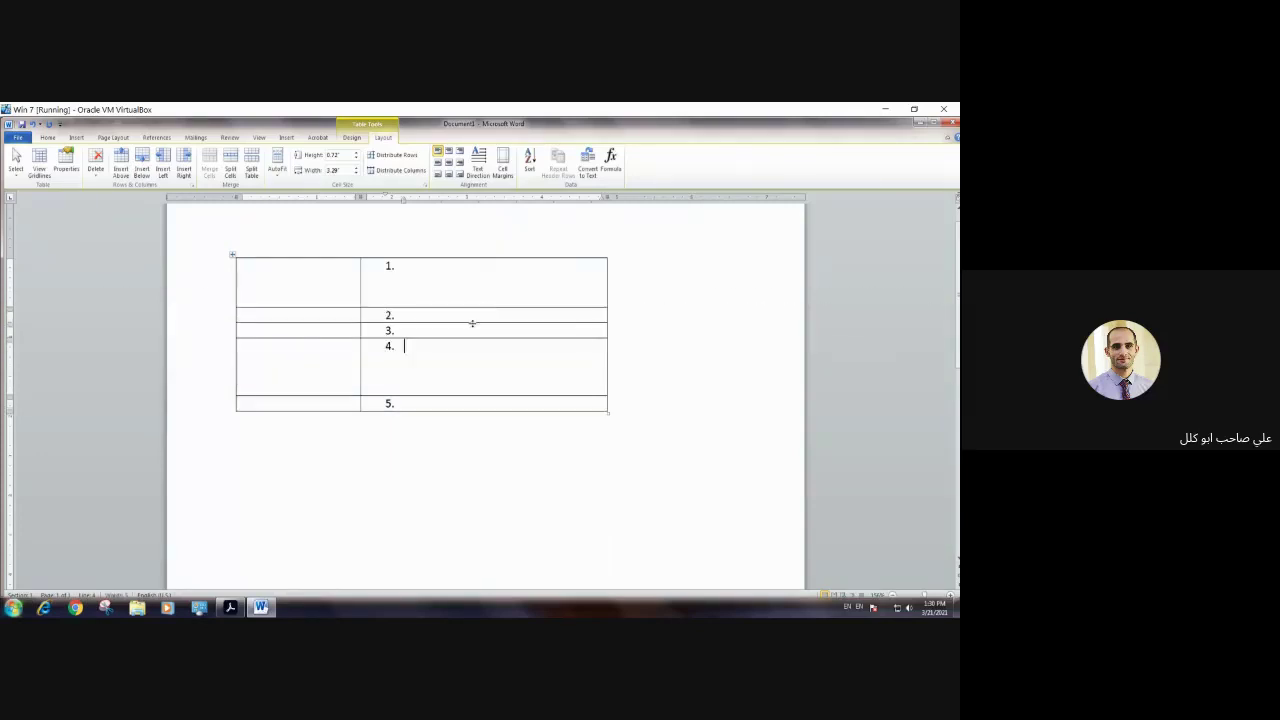
click(605, 283)
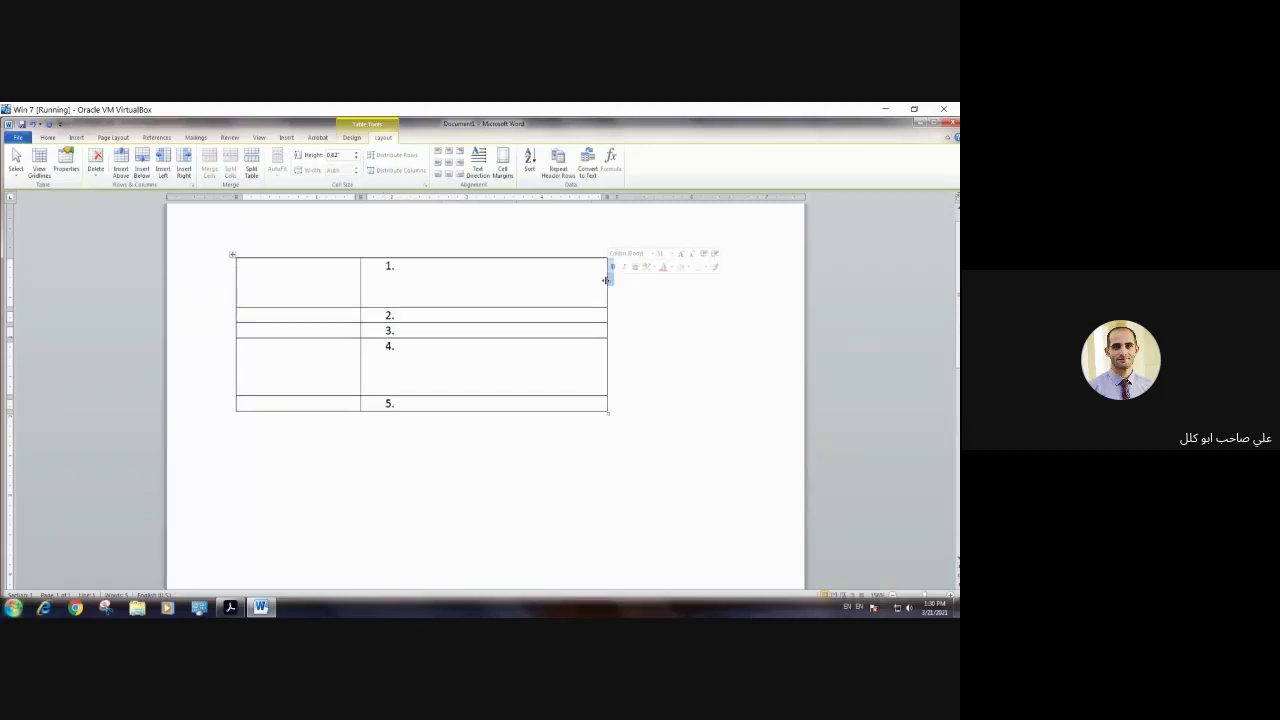
drag(606, 281, 438, 283)
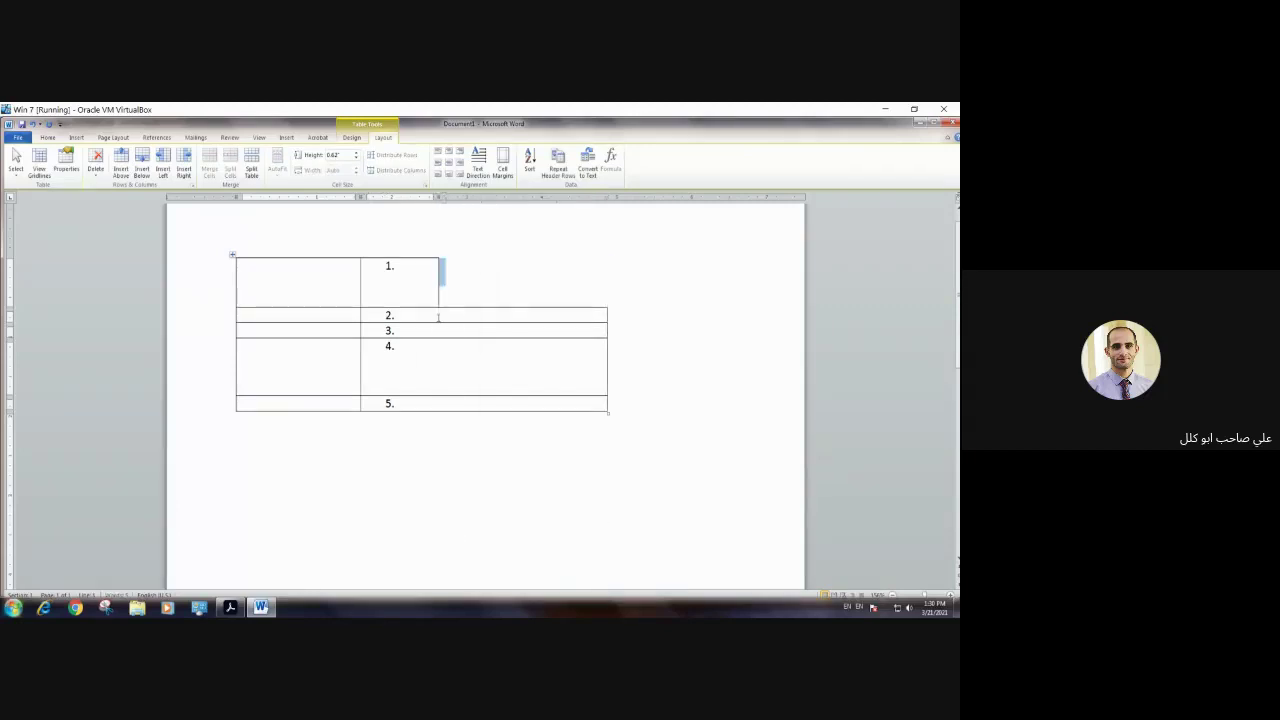
click(435, 318)
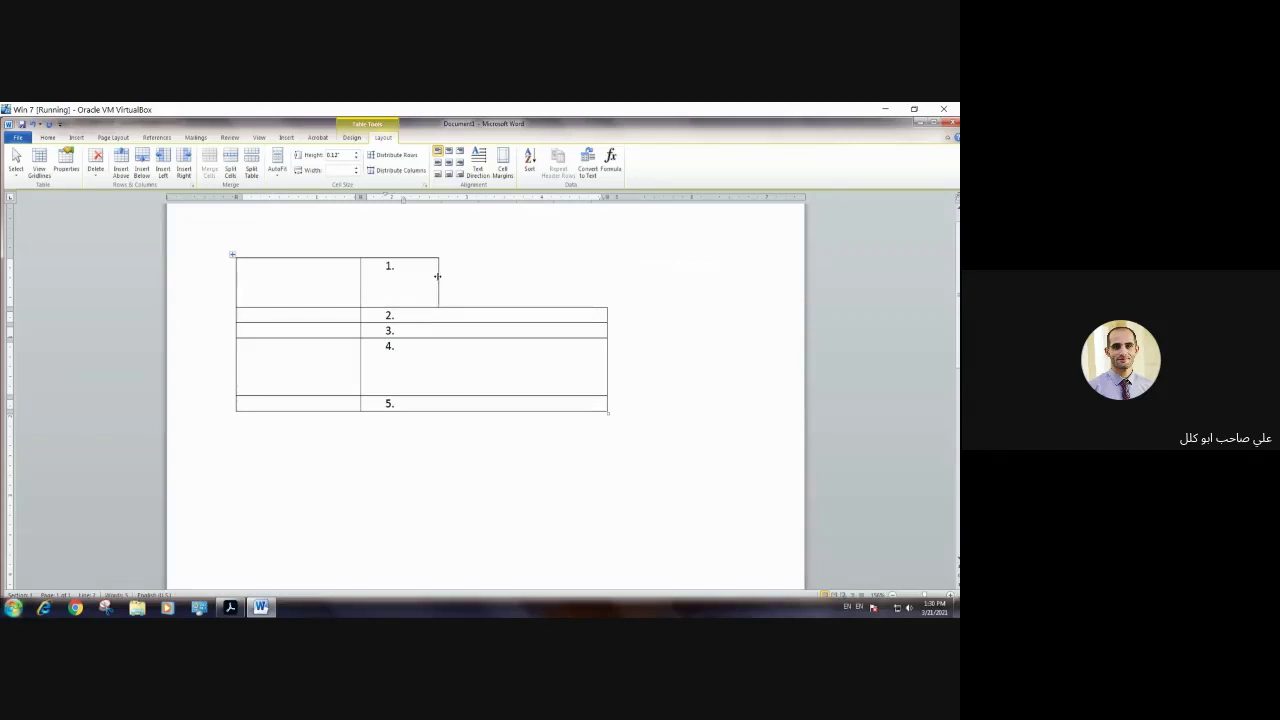
drag(437, 276, 606, 280)
click(525, 293)
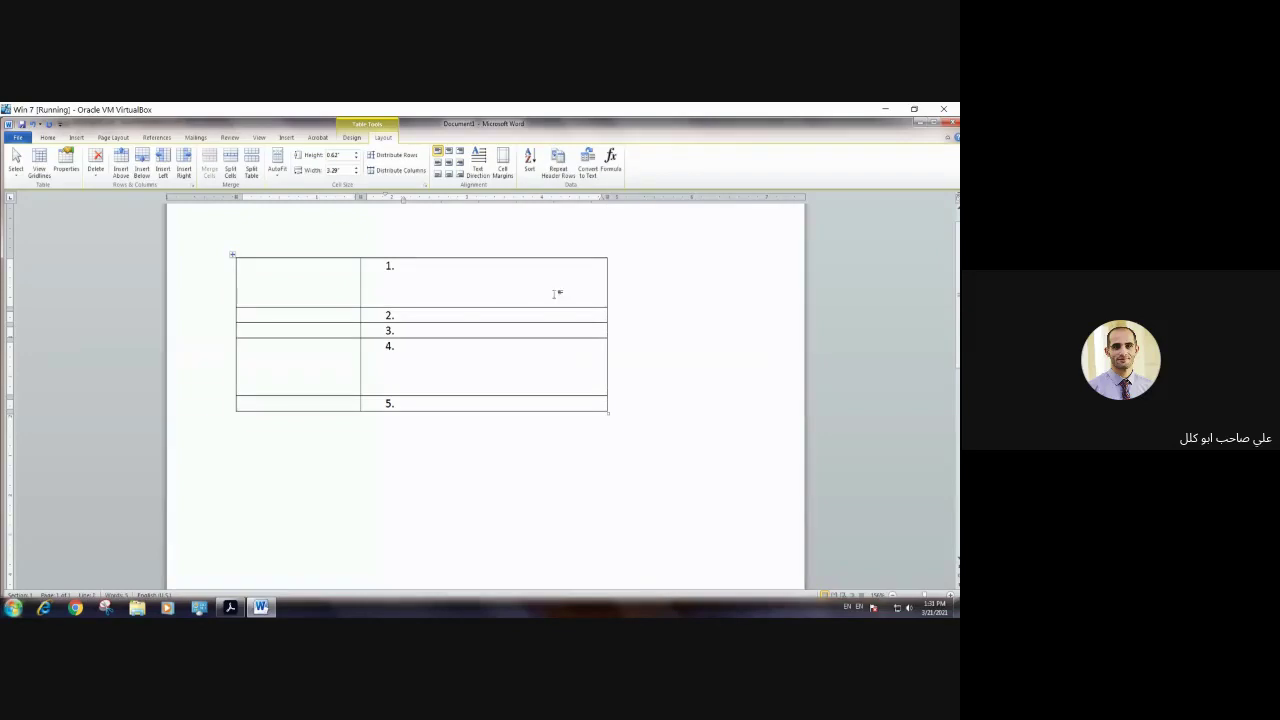
click(591, 314)
click(560, 331)
click(523, 371)
click(500, 420)
click(533, 282)
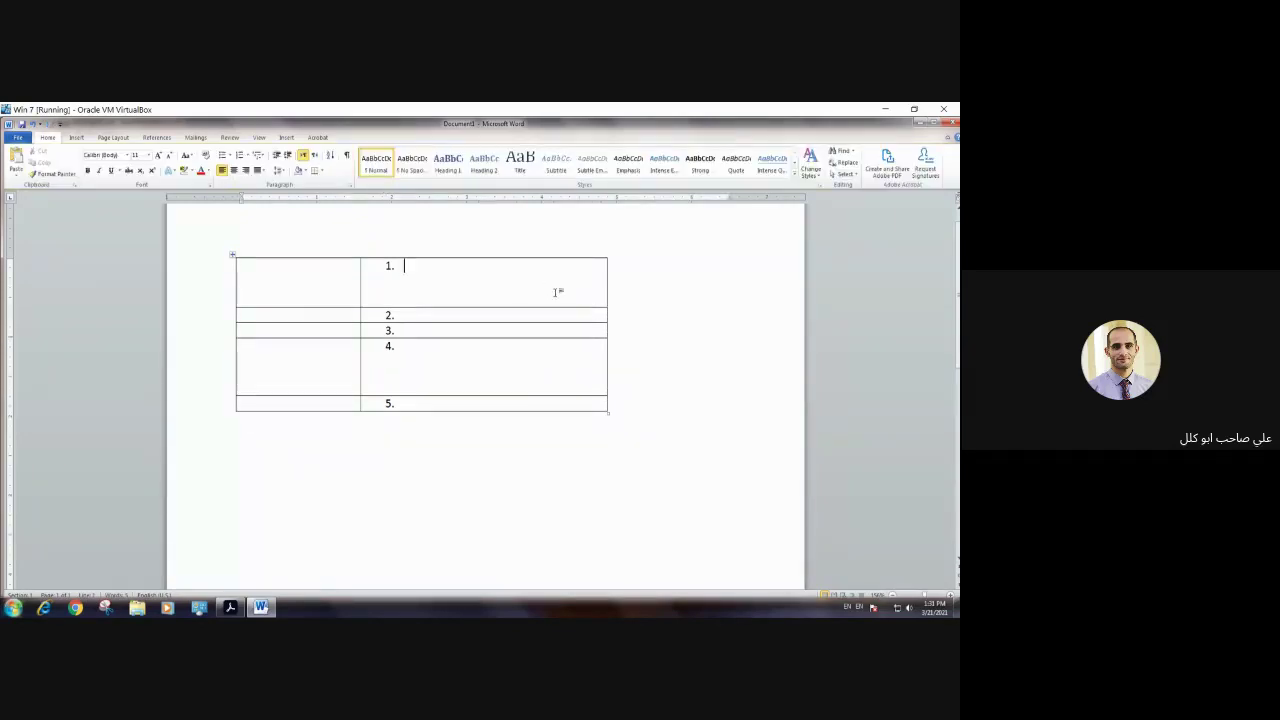
Narrow only the cell numbered 1., then undo it with Ctrl+Z.
drag(372, 266, 354, 262)
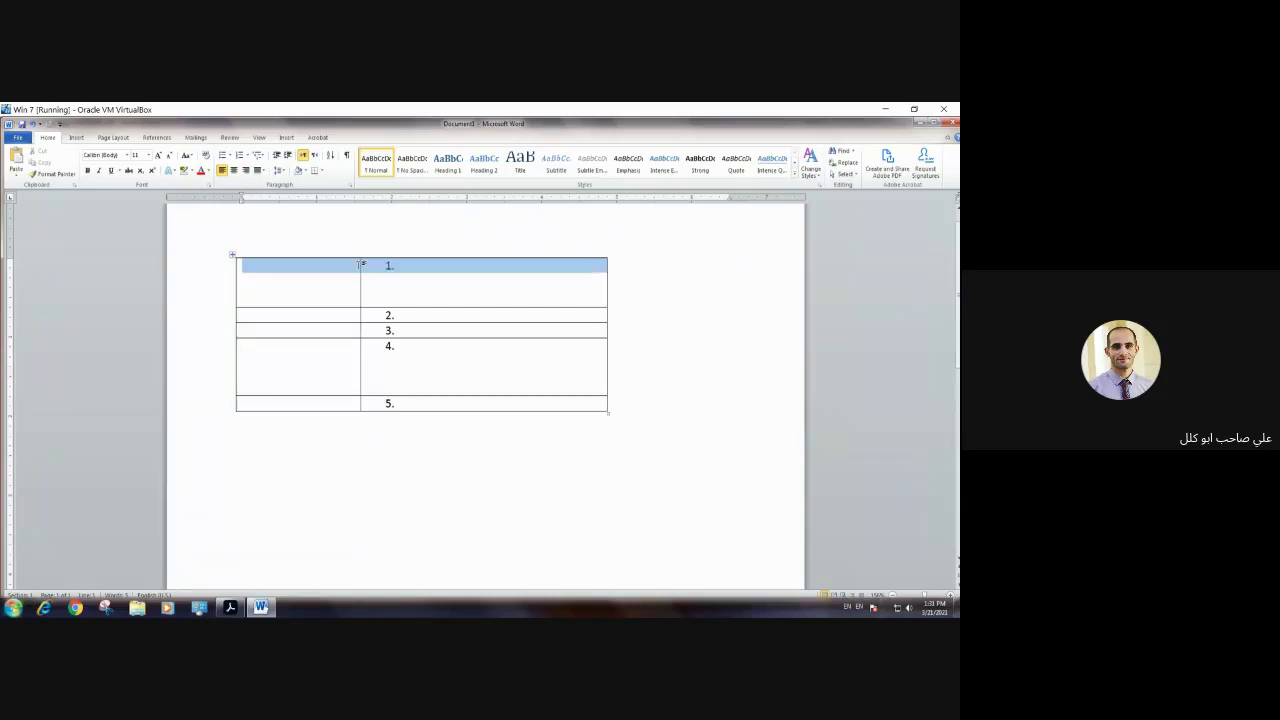
click(363, 263)
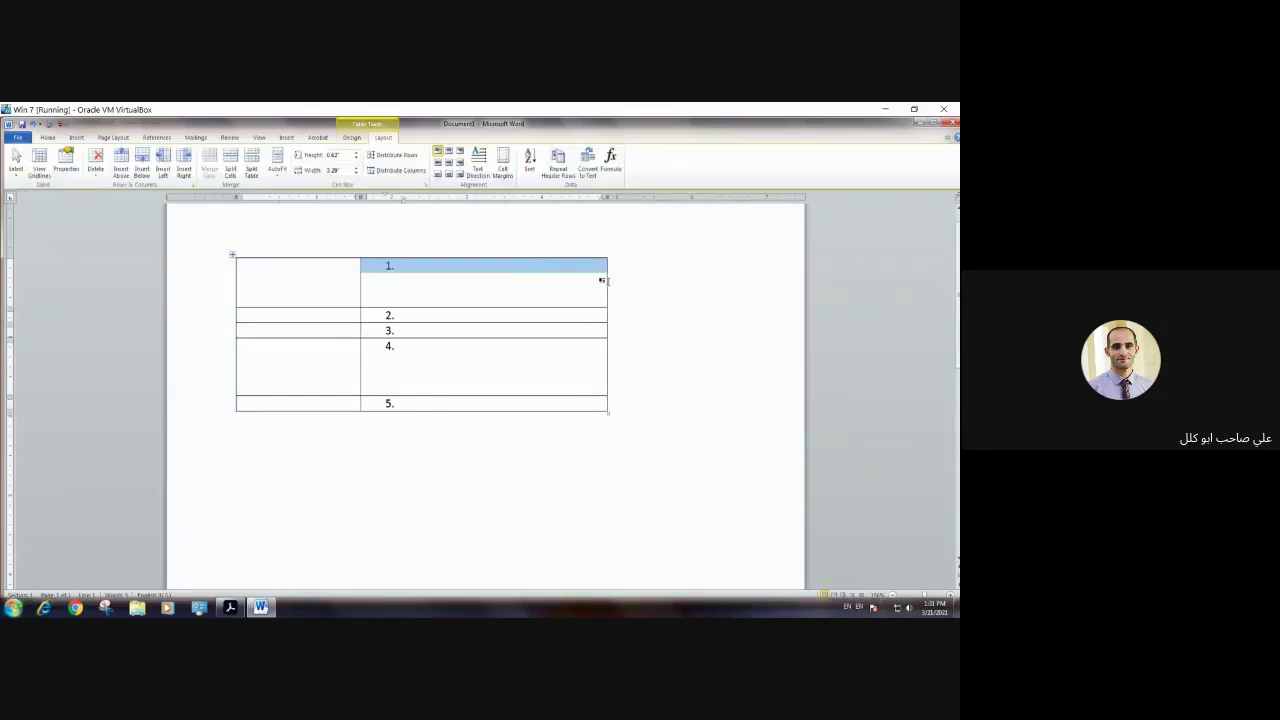
drag(606, 280, 486, 286)
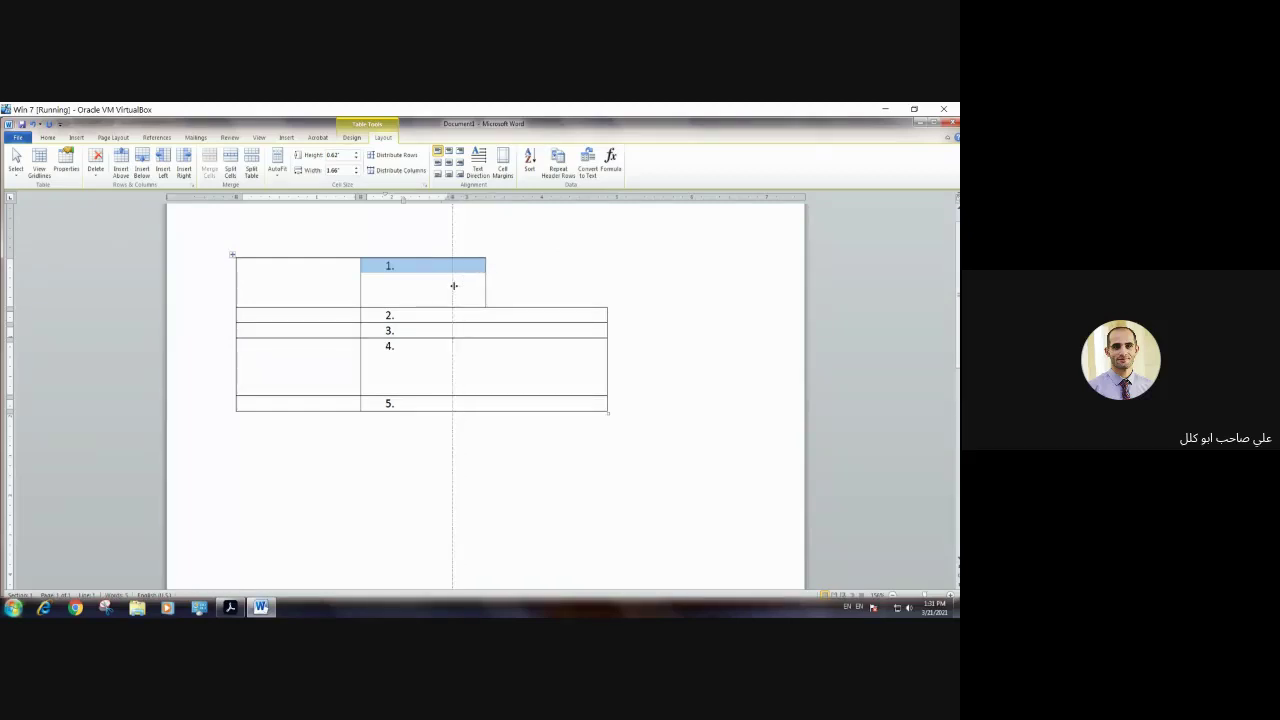
drag(484, 283, 426, 283)
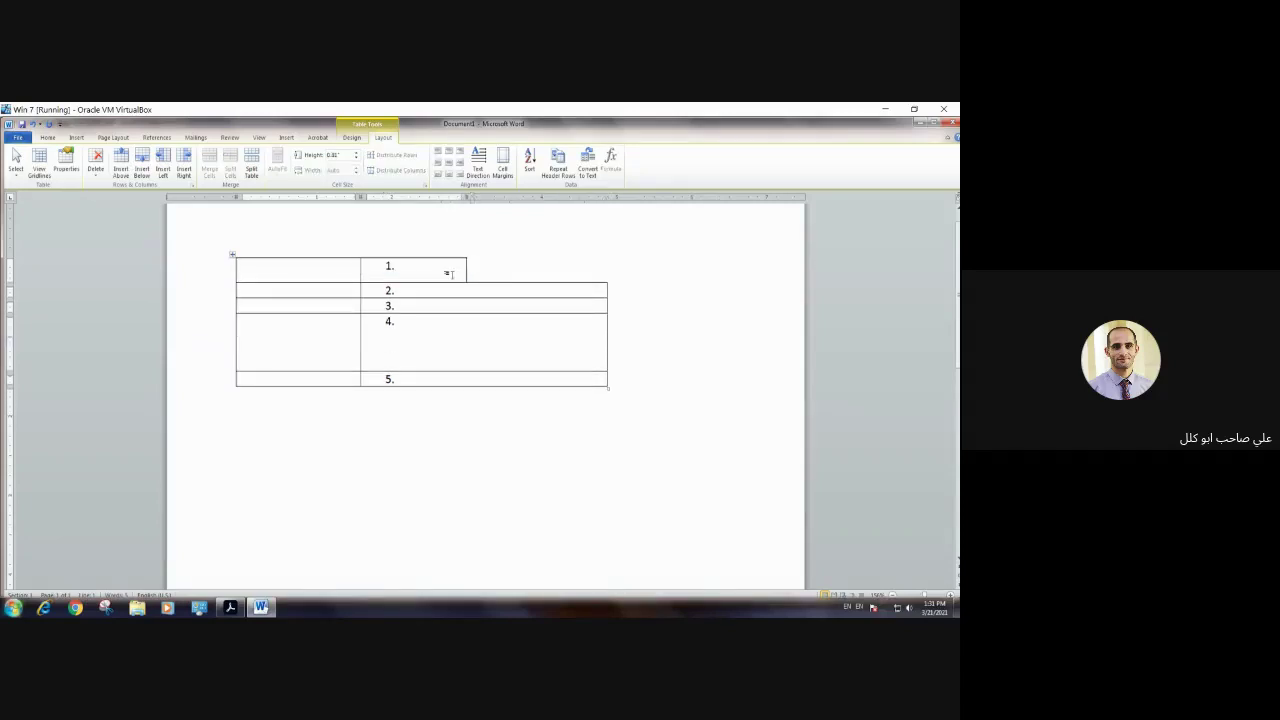
key(ctrl+z)
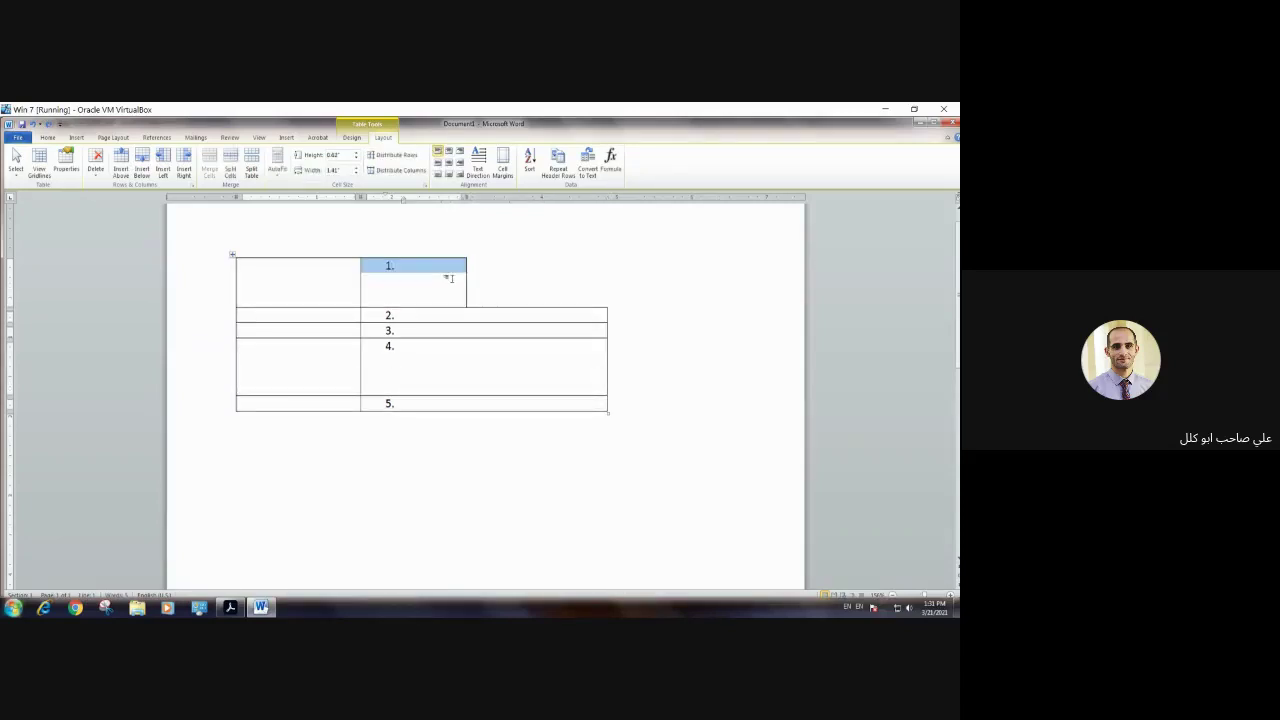
key(ctrl+z)
click(402, 265)
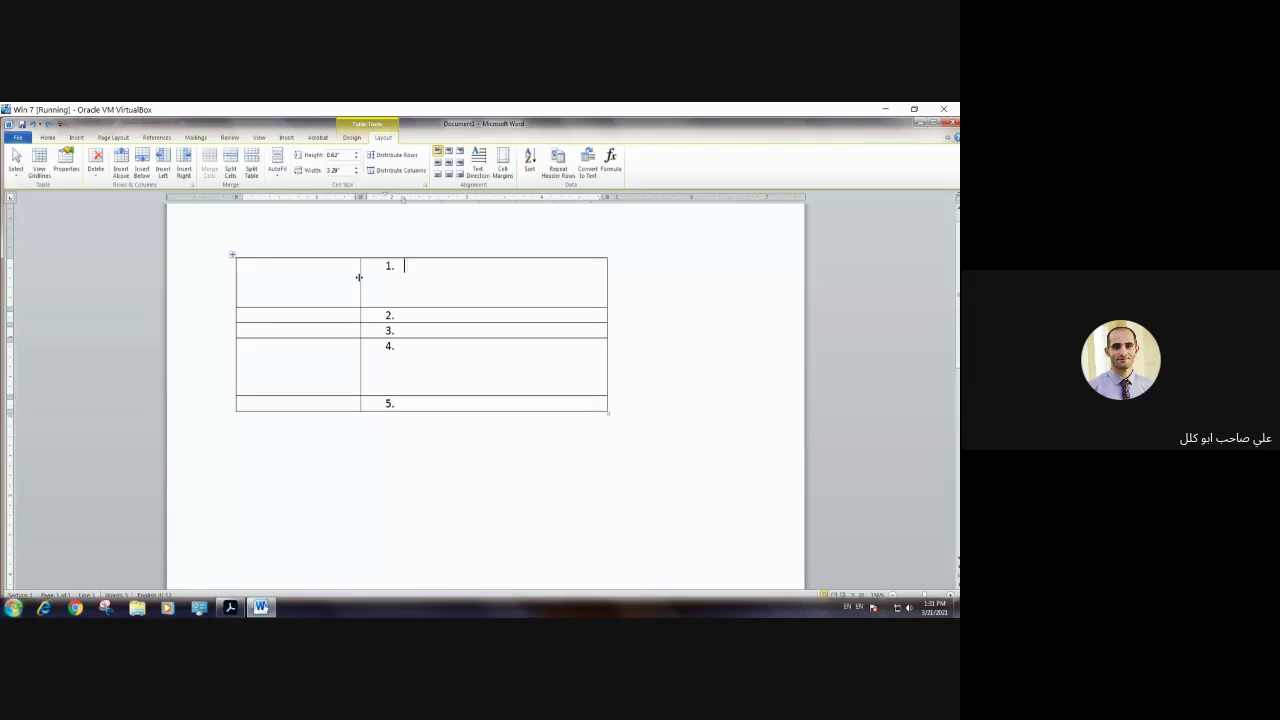
Narrow the table to a 1.63" numbered column near mid-page and heighten row 3.
drag(359, 277, 321, 277)
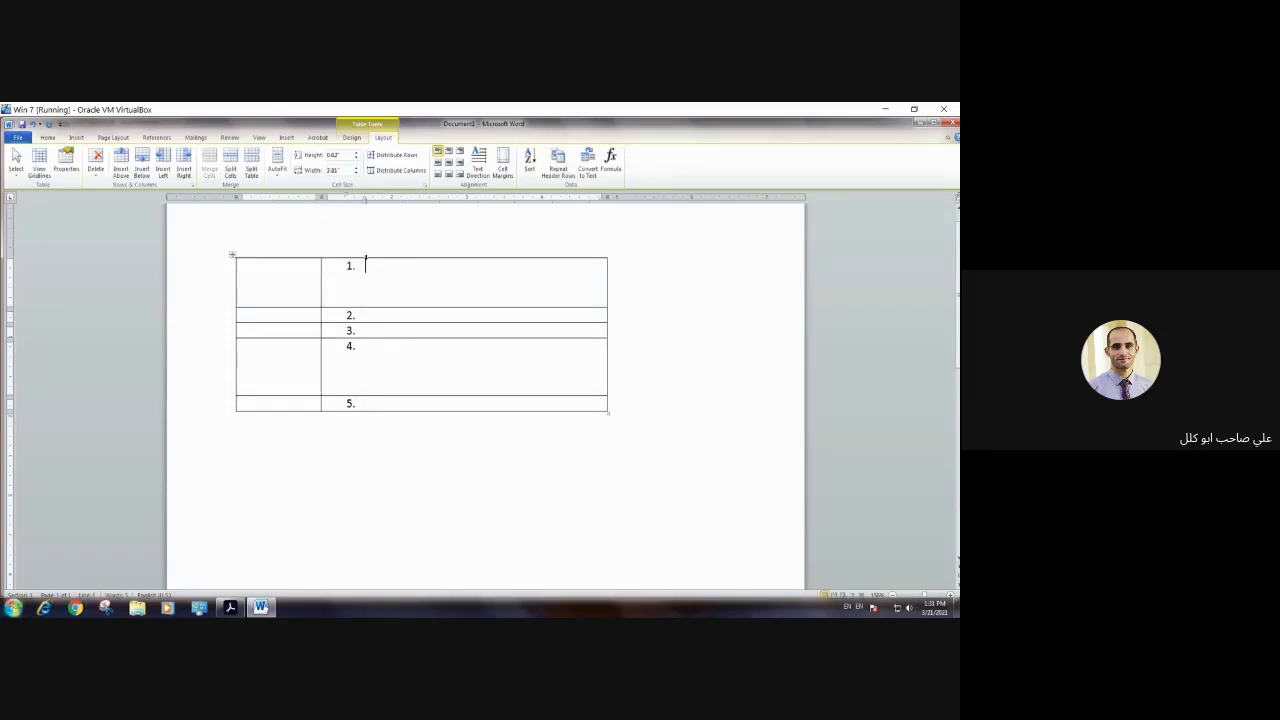
drag(322, 270, 377, 270)
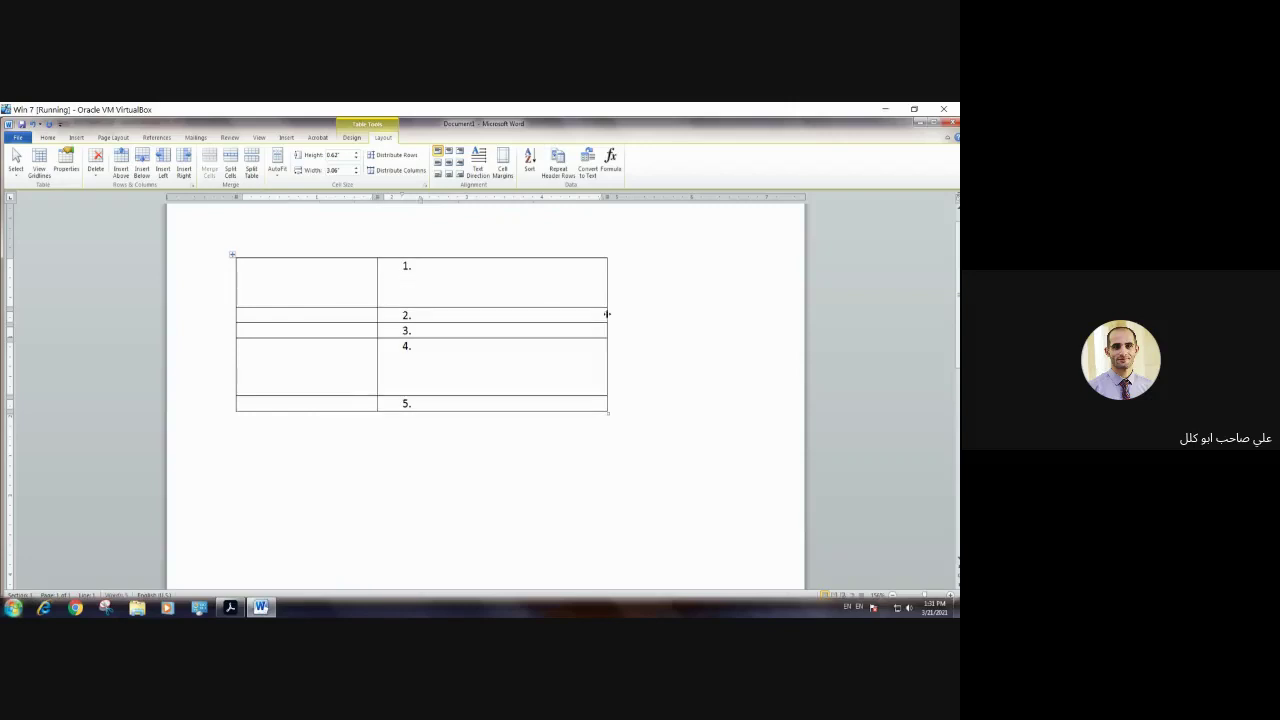
drag(607, 318, 461, 310)
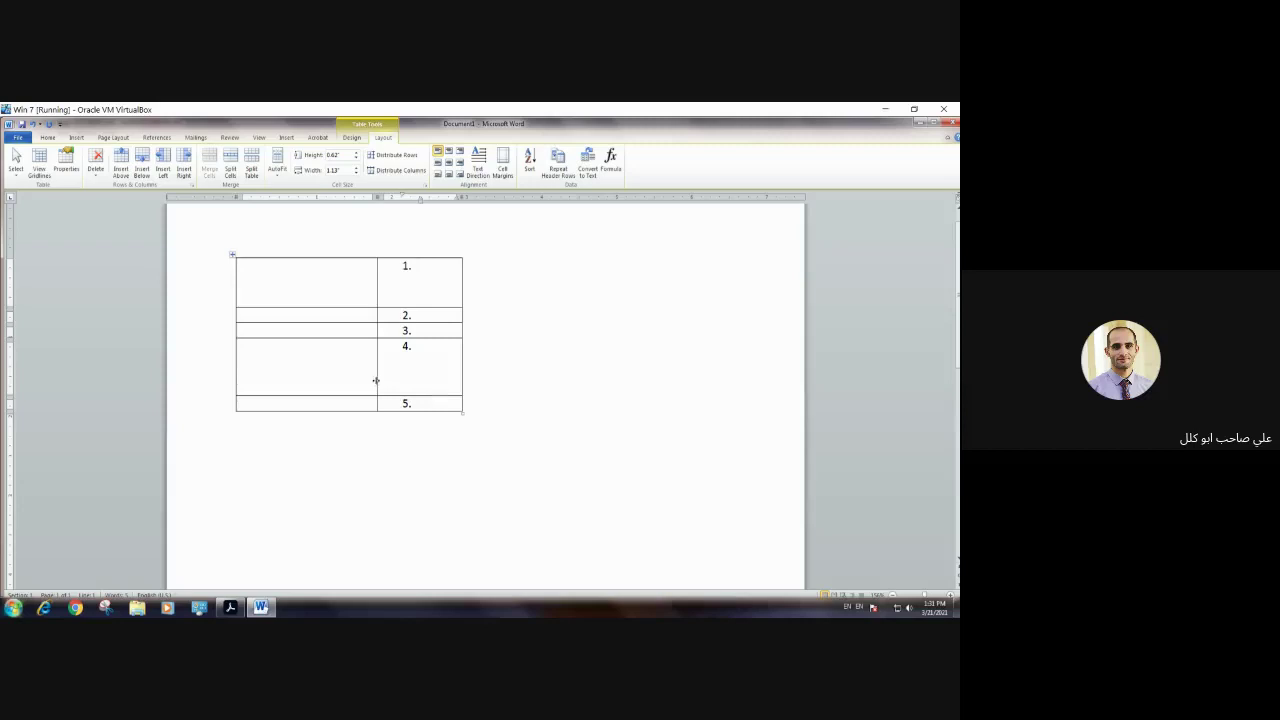
drag(376, 380, 297, 367)
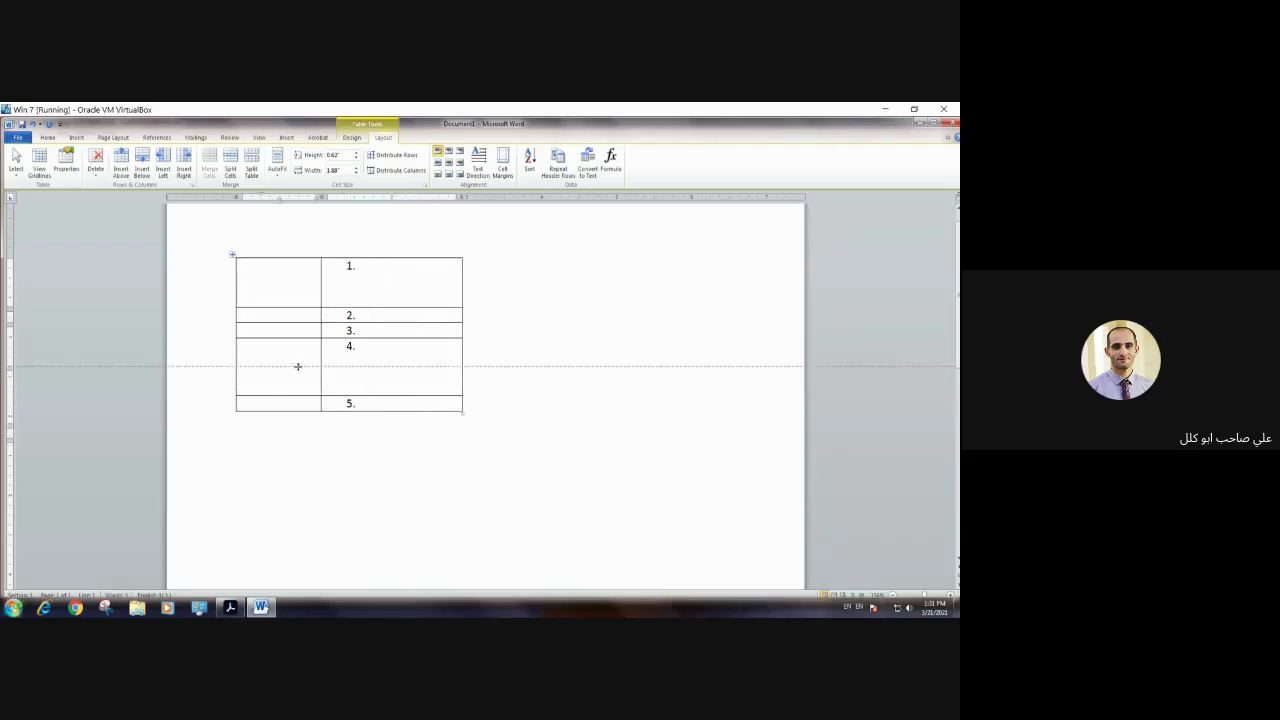
drag(285, 323, 286, 341)
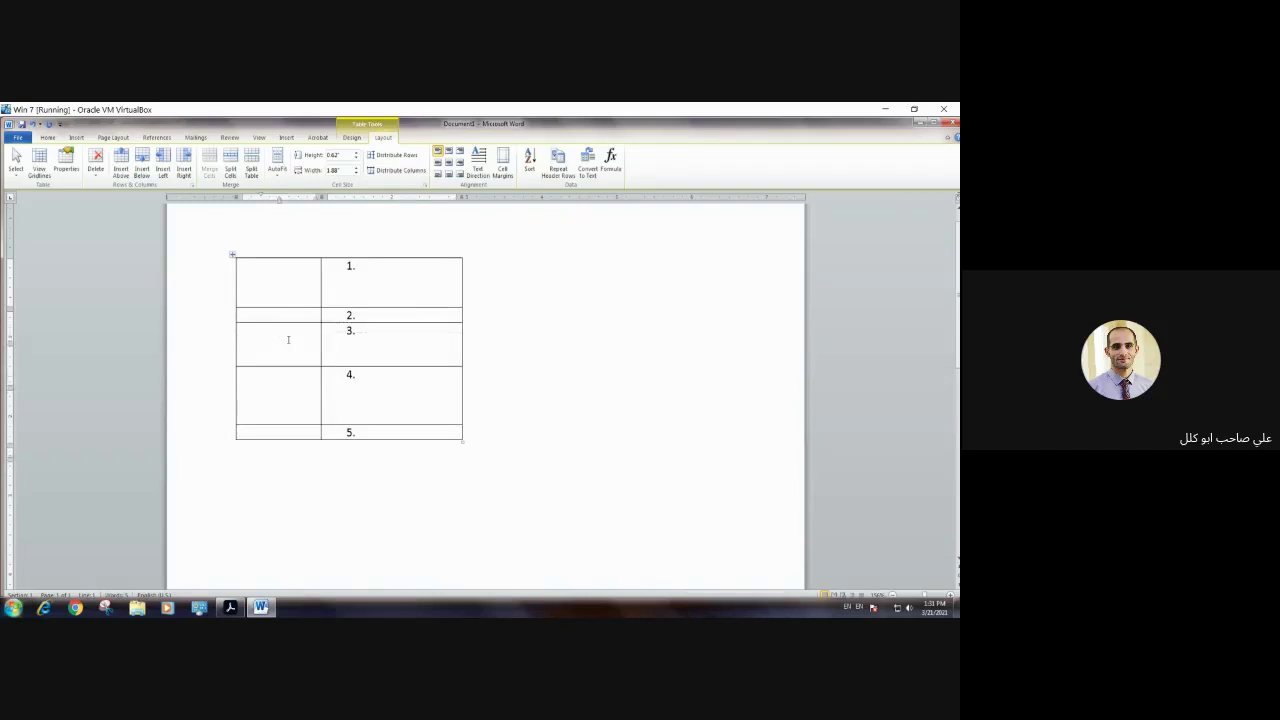
drag(320, 292, 343, 296)
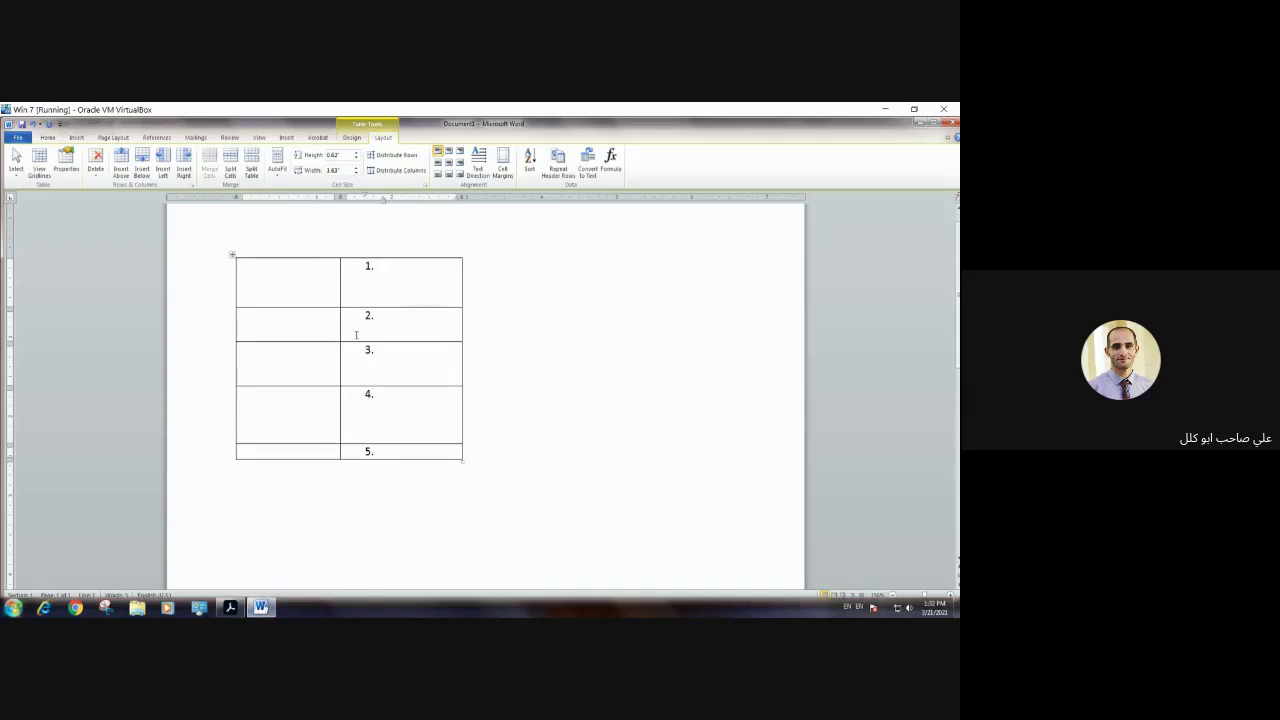
In the PDF, highlight 'Table Tools Layout' and 'Cell Size' in step 2.
click(262, 606)
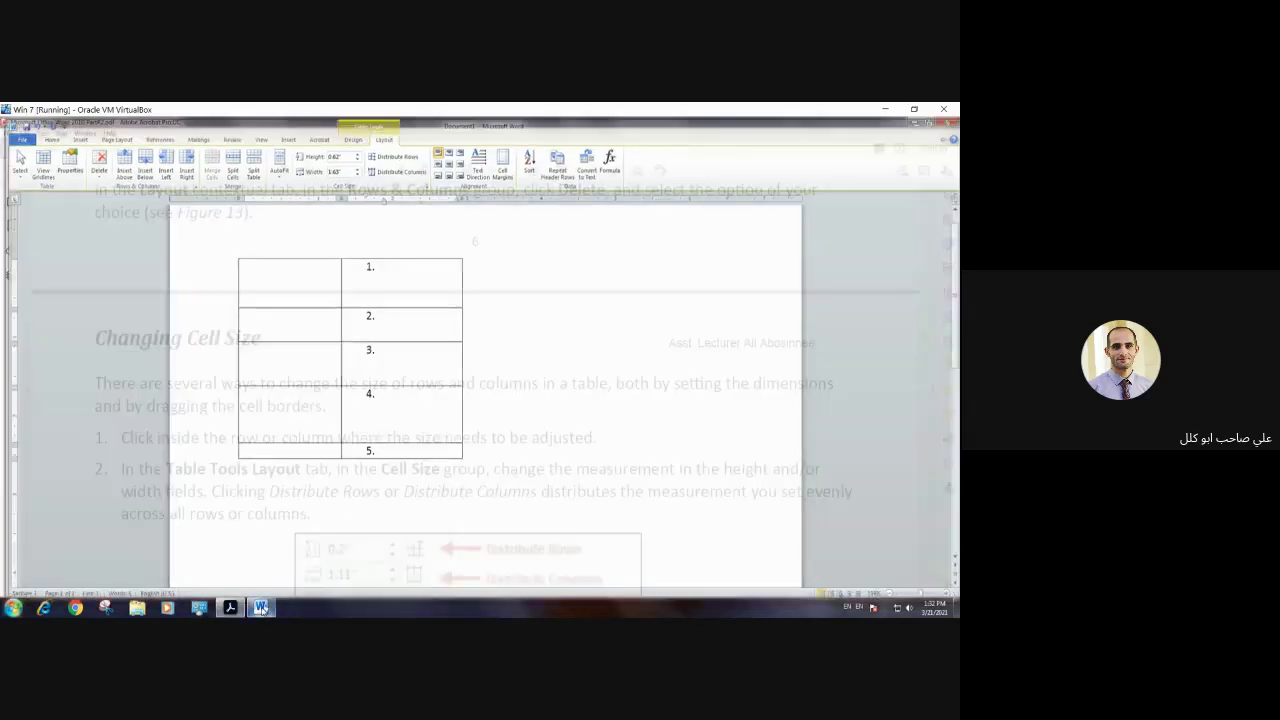
scroll(478, 443, down, 1)
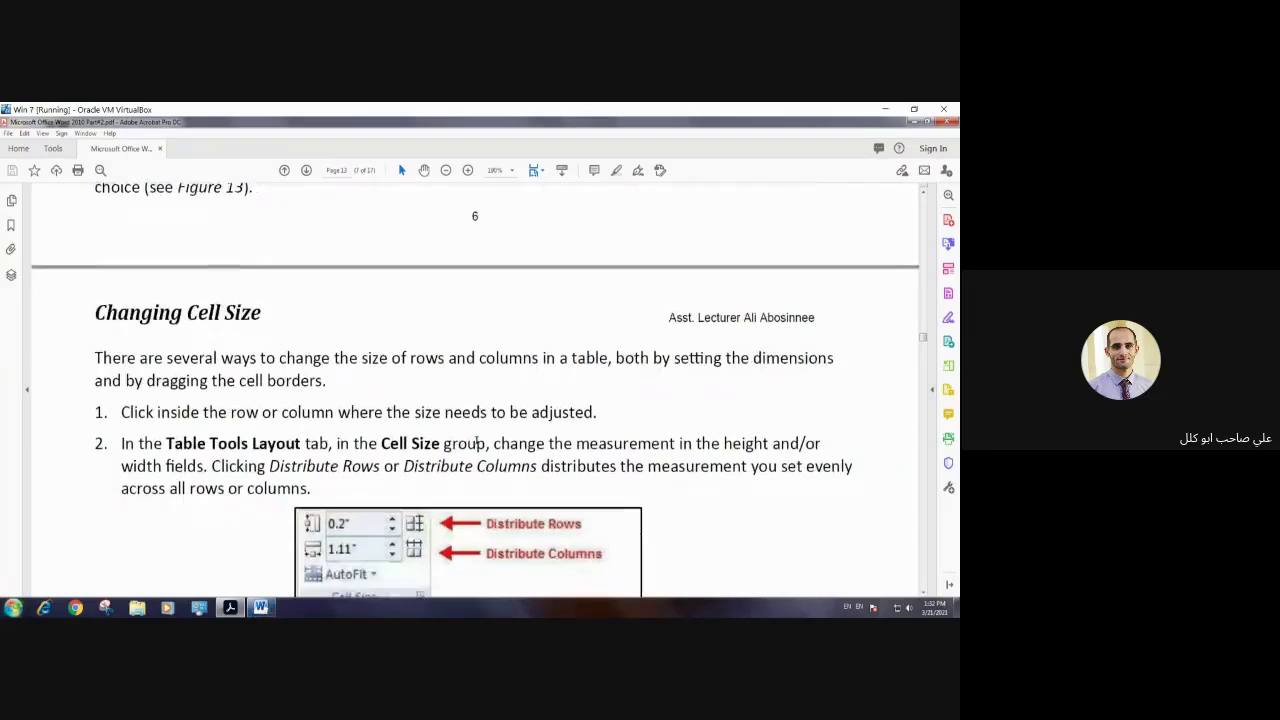
click(606, 443)
drag(166, 443, 300, 443)
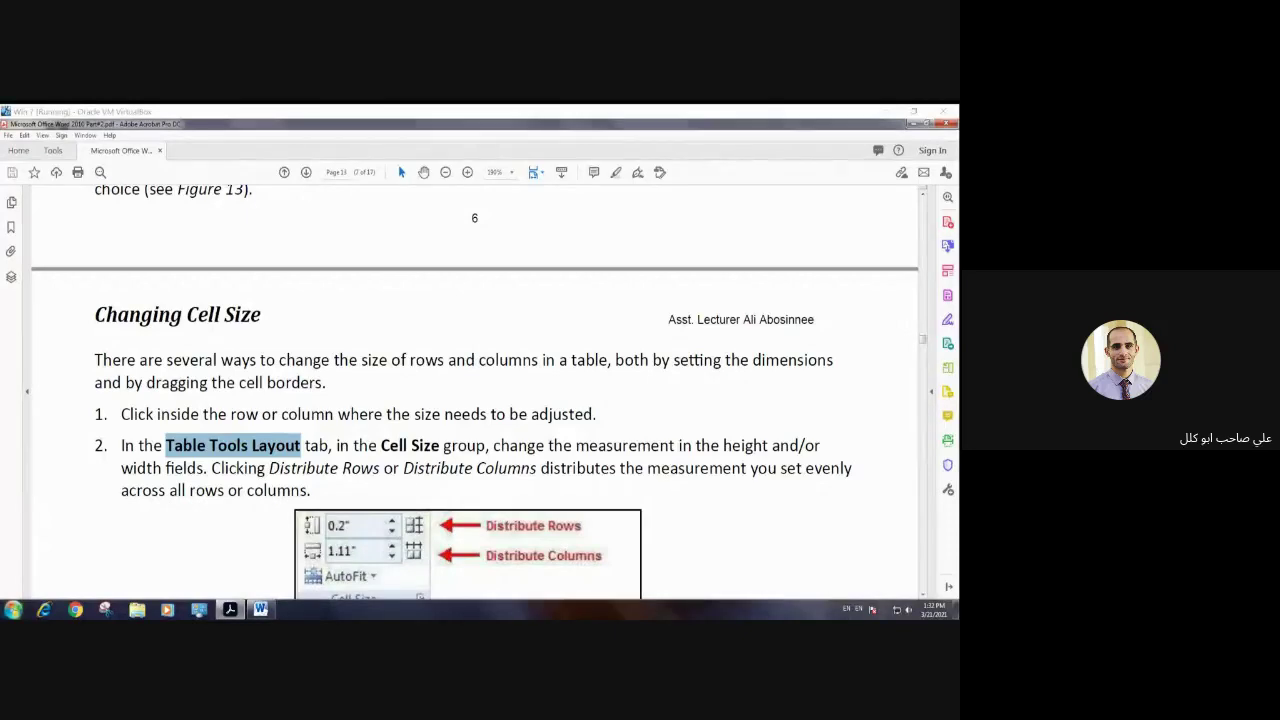
click(302, 414)
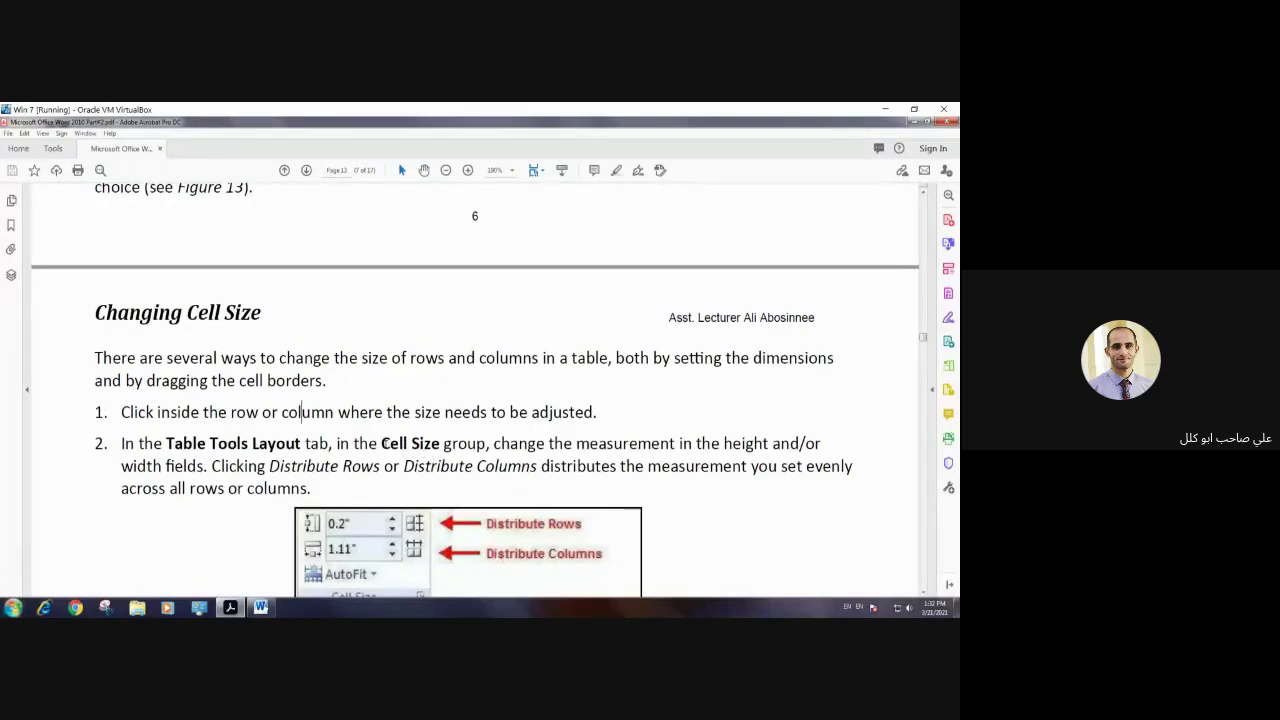
drag(381, 443, 486, 444)
click(386, 445)
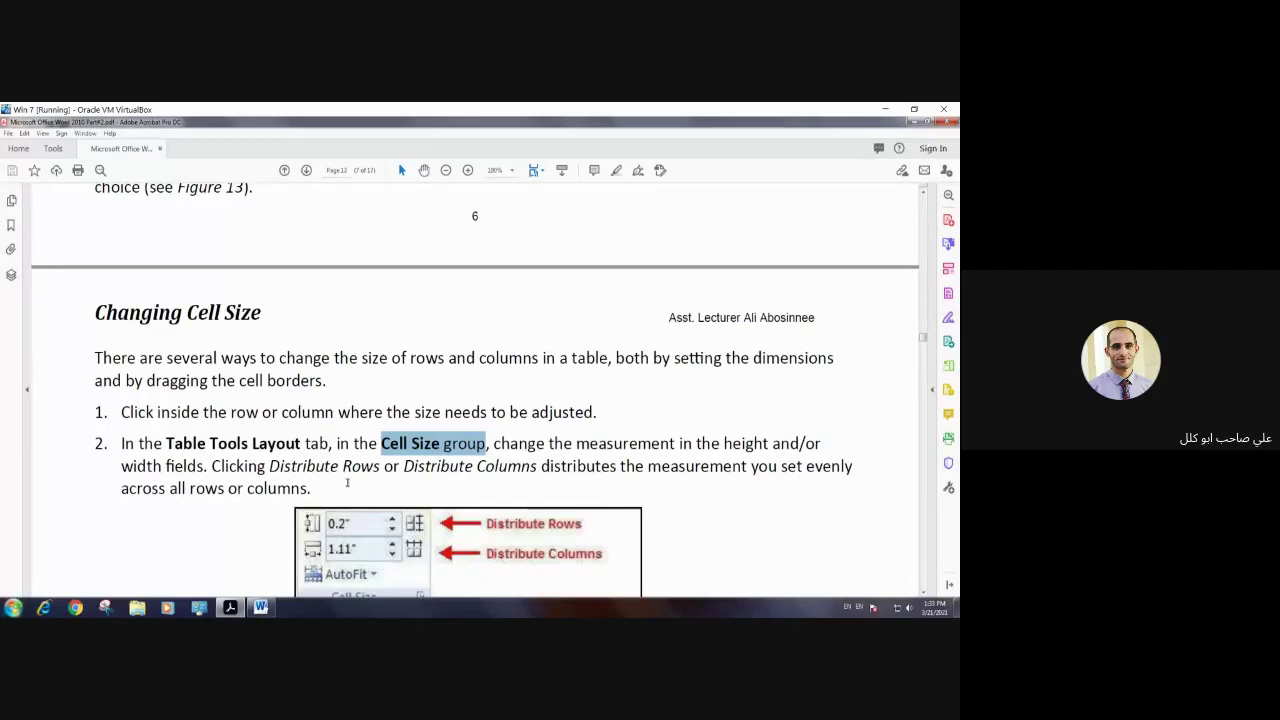
Scroll down to Figure 14, then return to Word with the caret in cell 3.
drag(189, 488, 121, 488)
click(187, 488)
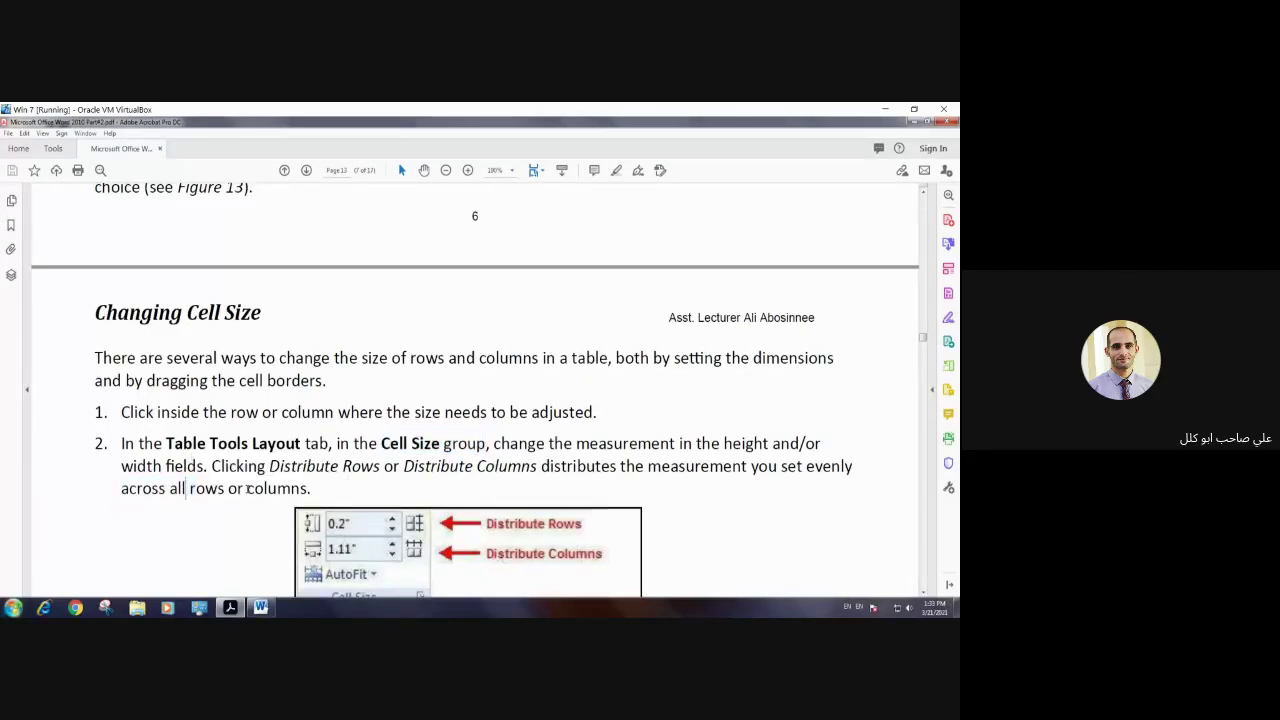
scroll(406, 443, down, 1)
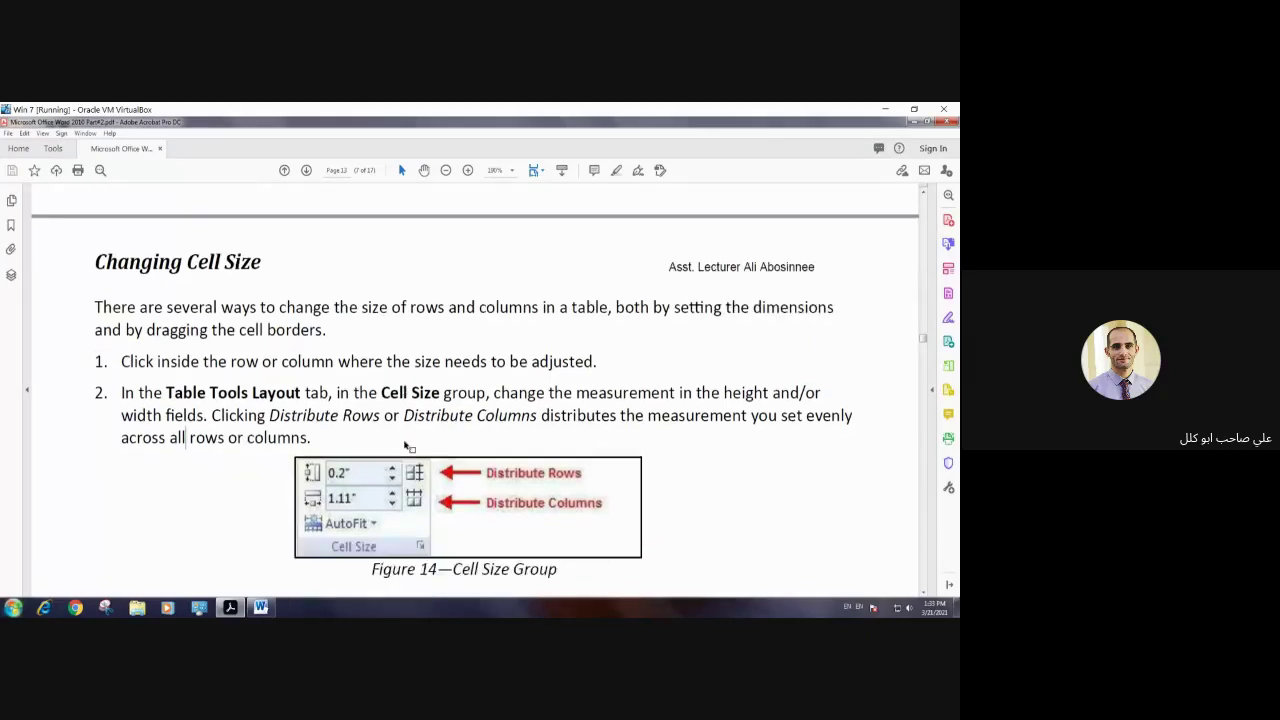
scroll(406, 443, down, 2)
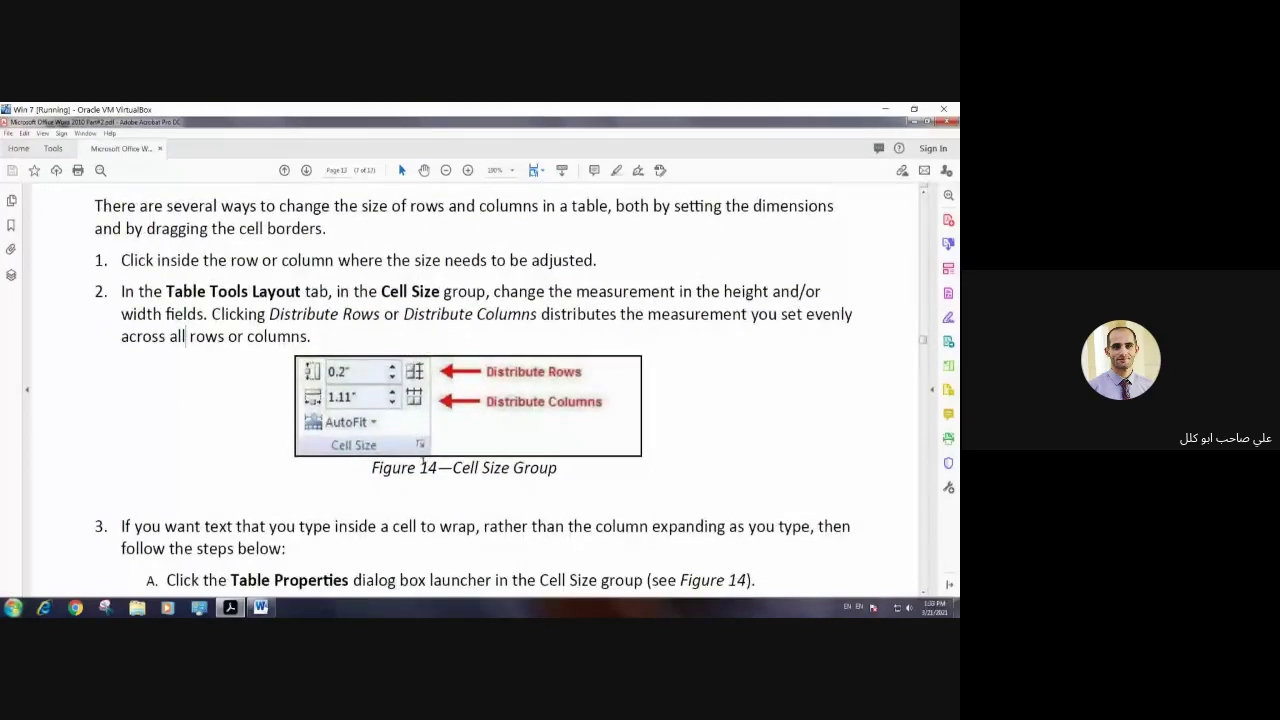
click(260, 607)
click(380, 350)
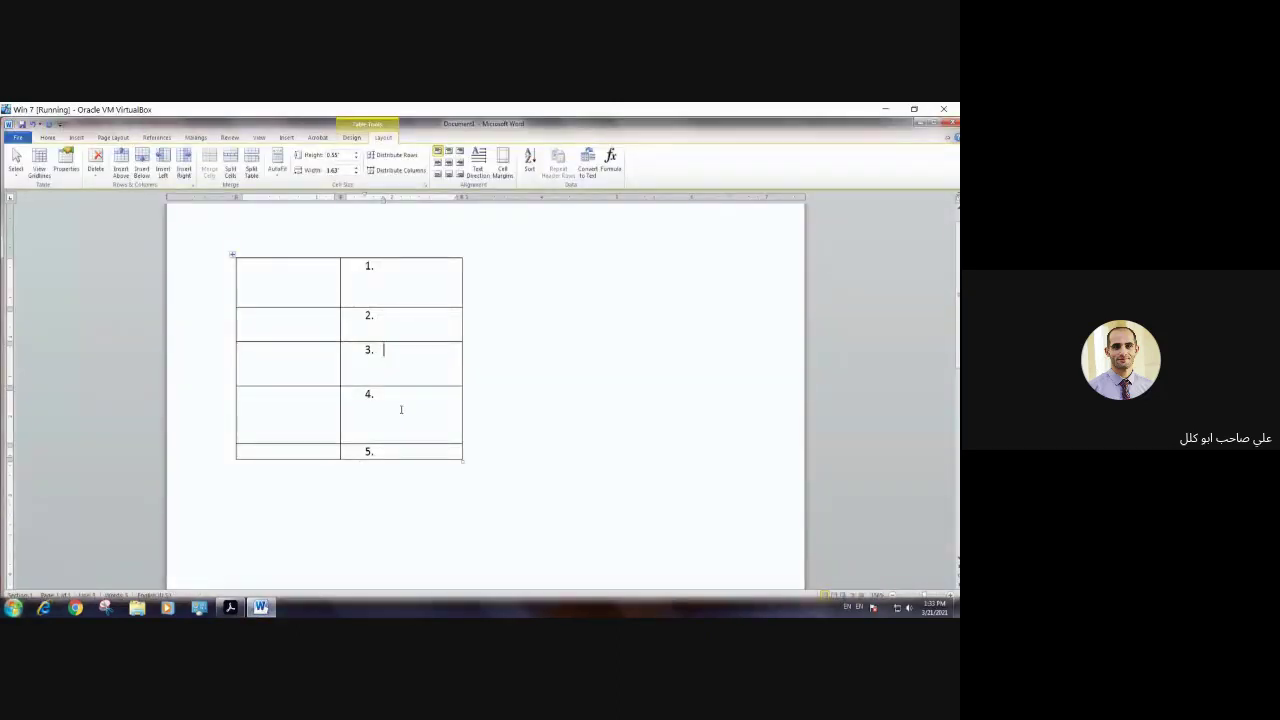
Undo with Ctrl+Z back to the blank four-column table, caret in the first cell.
key(ctrl+z)
key(ctrl+z)
key(ctrl+z)
key(ctrl+z)
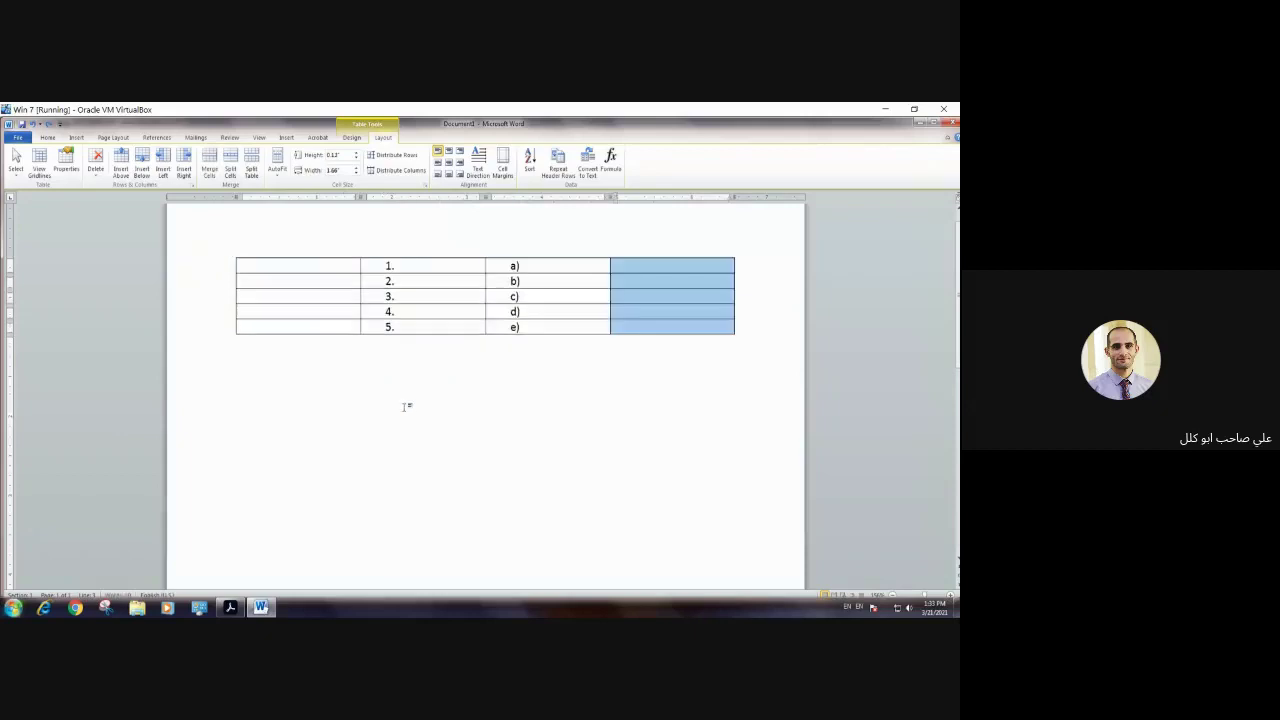
key(ctrl+z)
key(ctrl+z)
click(457, 289)
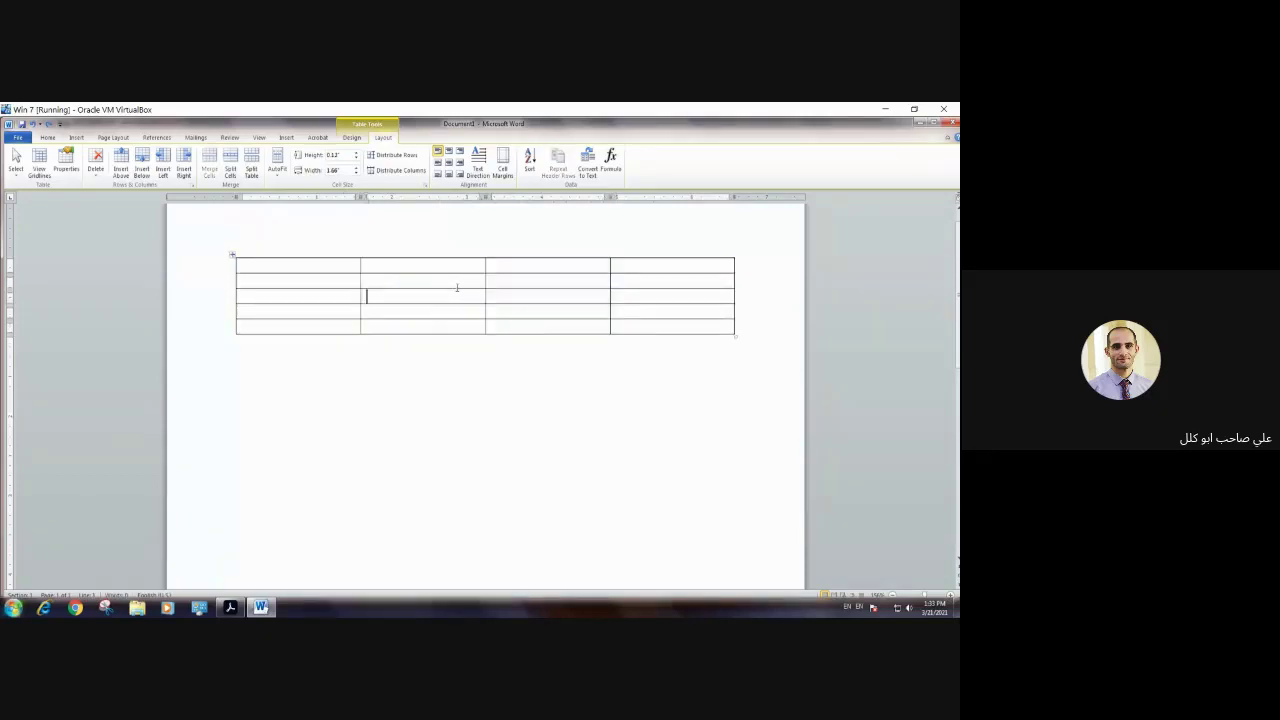
scroll(420, 290, up, 1)
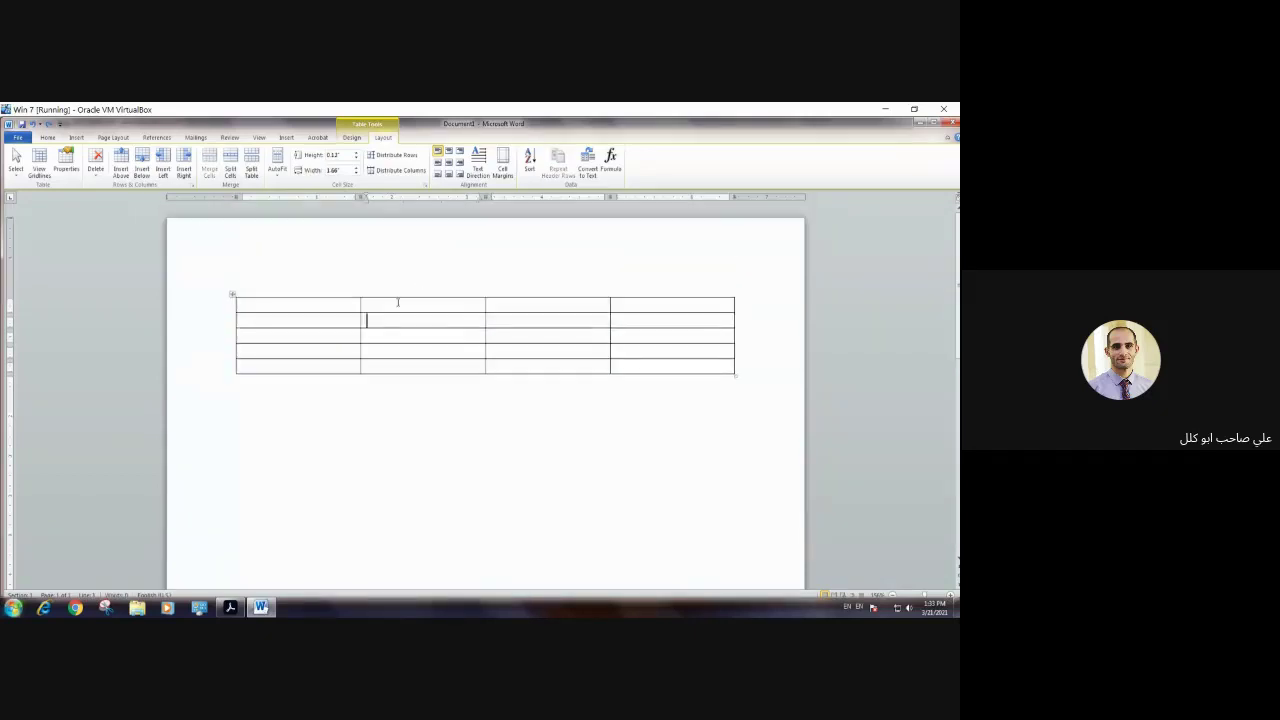
click(233, 294)
click(381, 327)
click(296, 302)
Set the first row's Height to about 0.8" with the Cell Size spin arrows.
click(356, 155)
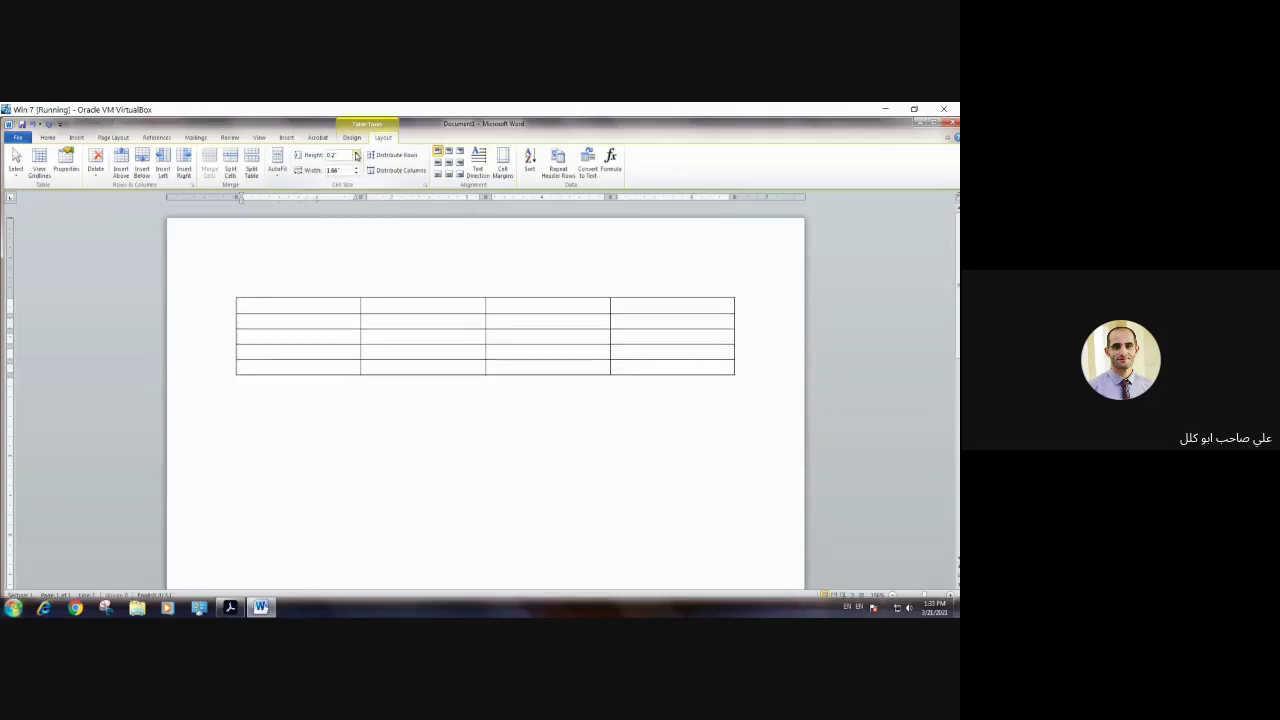
click(356, 155)
click(356, 155)
click(356, 155)
click(356, 158)
click(356, 158)
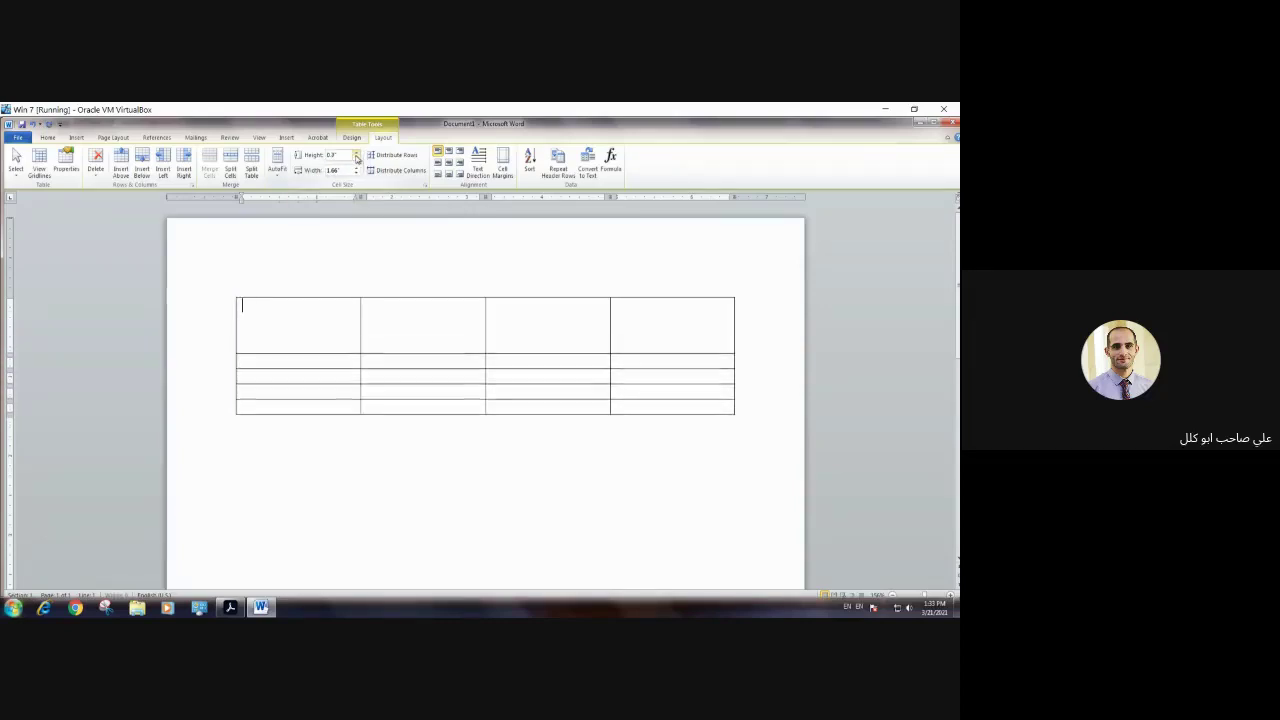
click(356, 158)
click(356, 158)
click(356, 158)
click(356, 158)
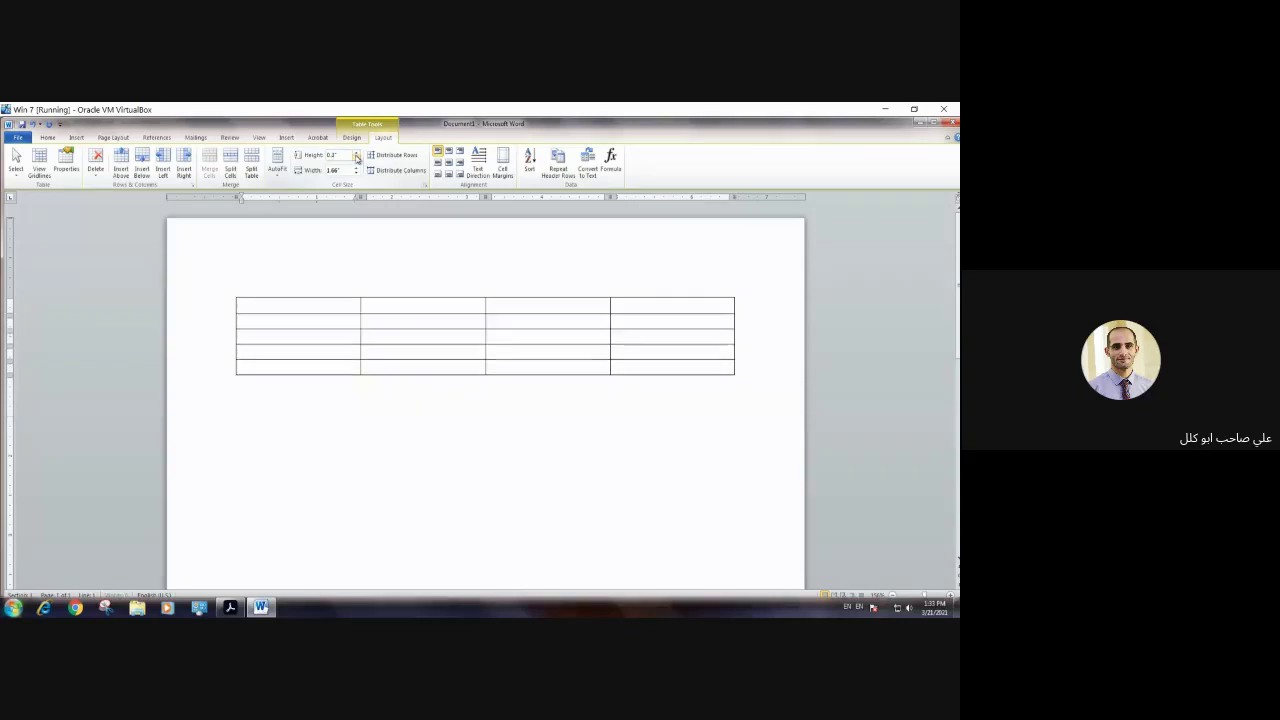
click(356, 153)
click(356, 153)
click(356, 153)
click(356, 153)
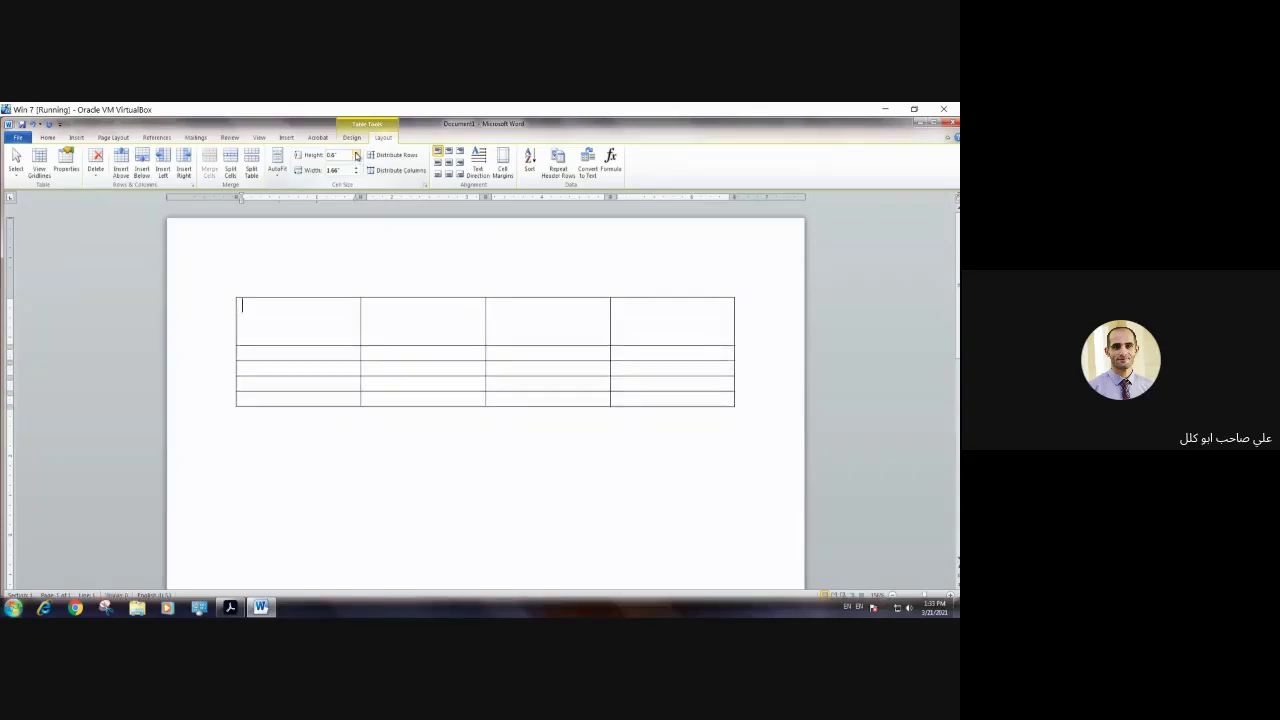
click(356, 153)
click(356, 153)
click(356, 153)
click(356, 153)
click(356, 160)
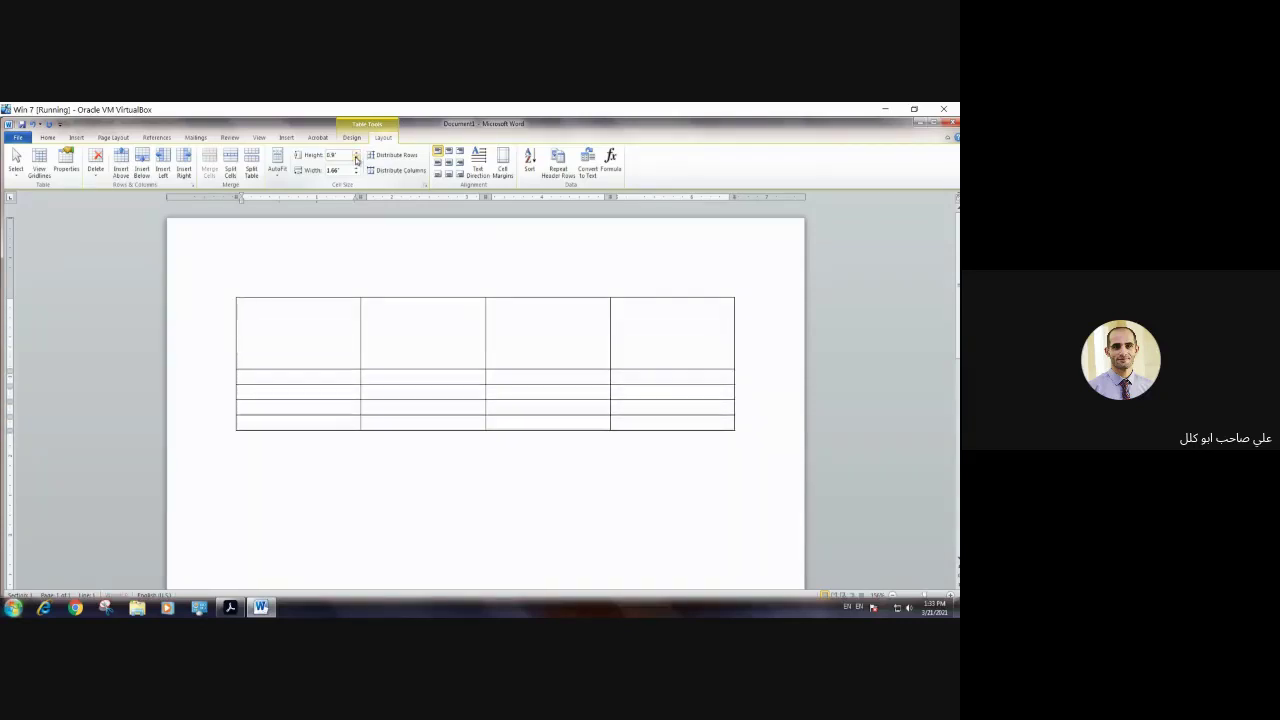
click(356, 160)
click(356, 160)
click(356, 160)
click(356, 160)
click(356, 160)
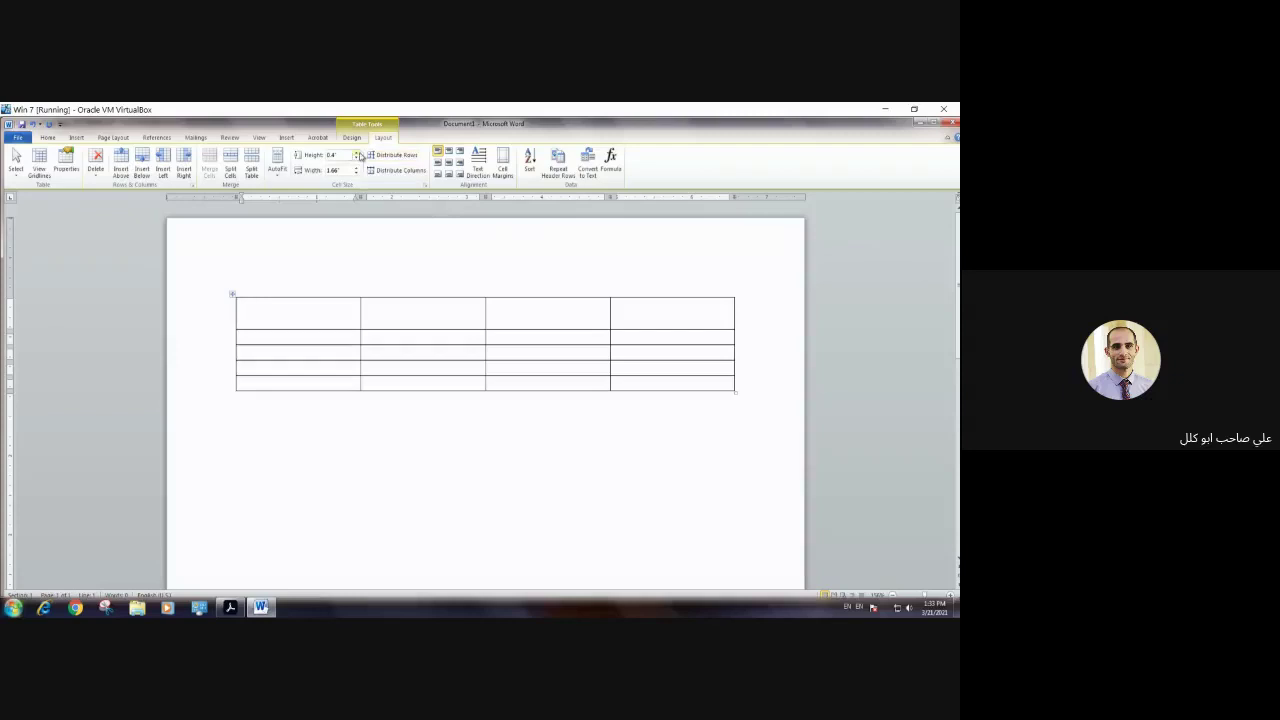
click(356, 153)
click(356, 153)
click(356, 153)
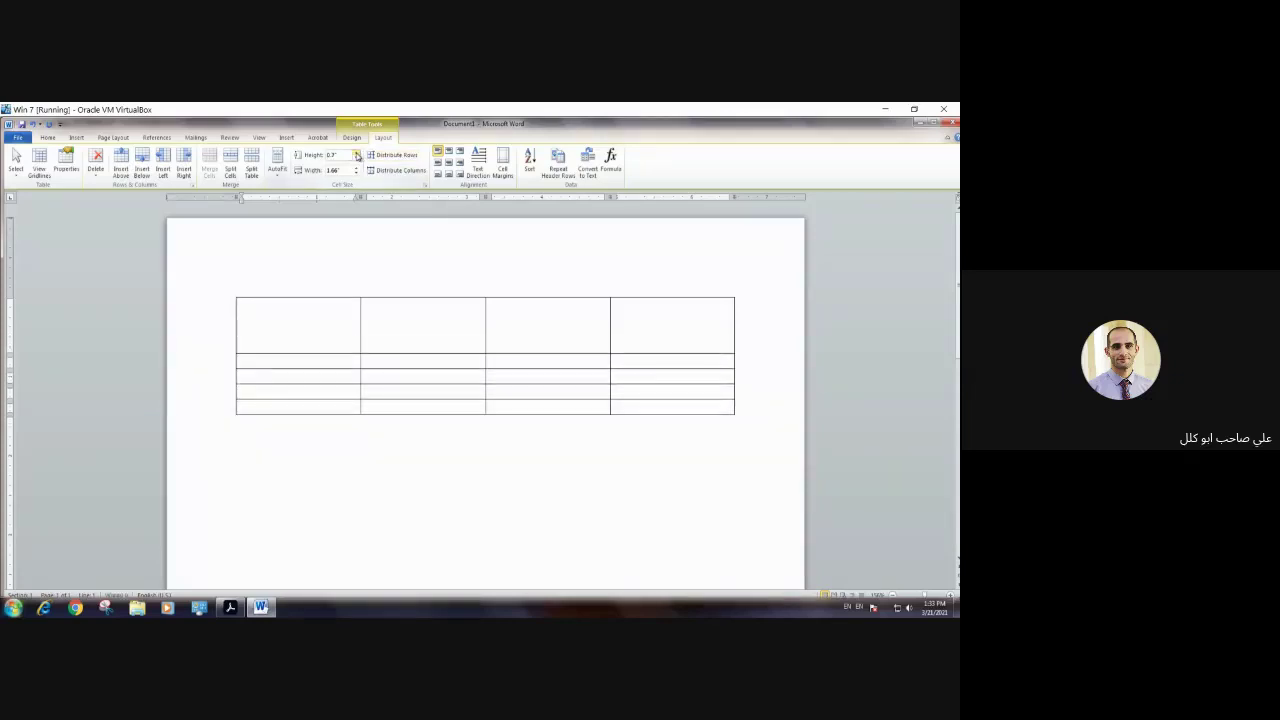
click(356, 153)
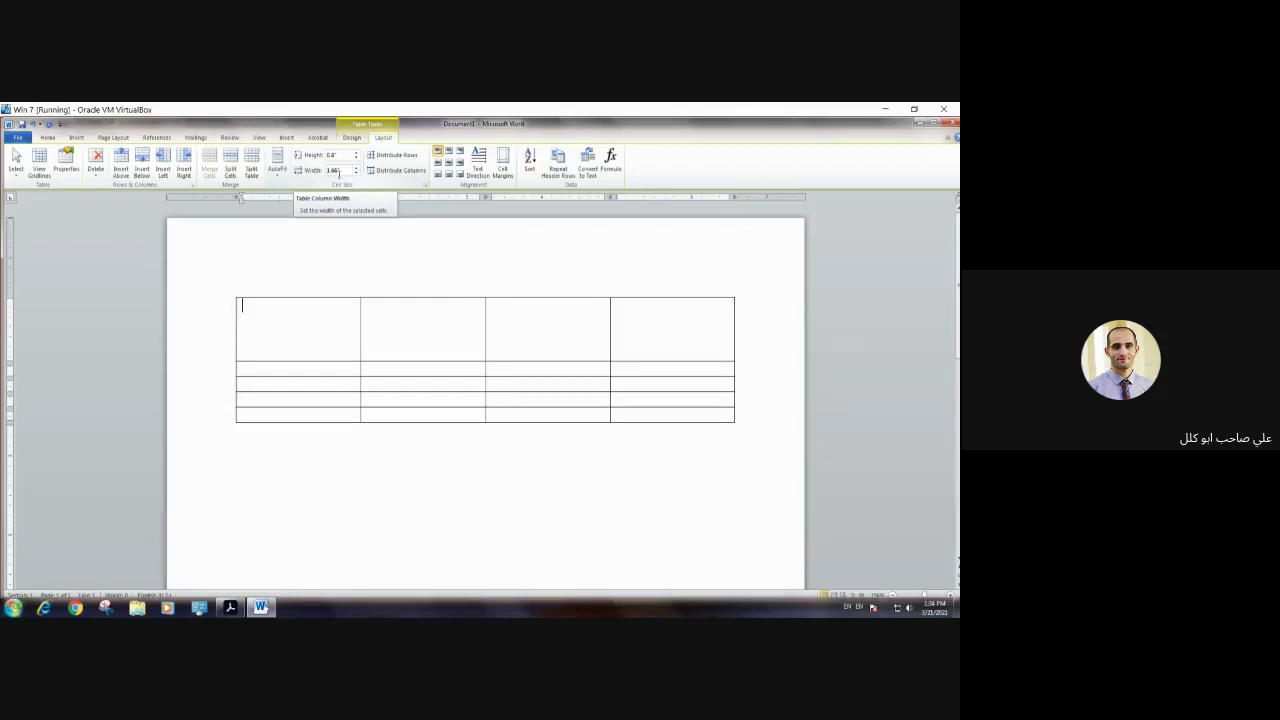
Adjust the first column's Width spin box up past 2.3", then down until it reads 1".
double_click(332, 171)
text(00)
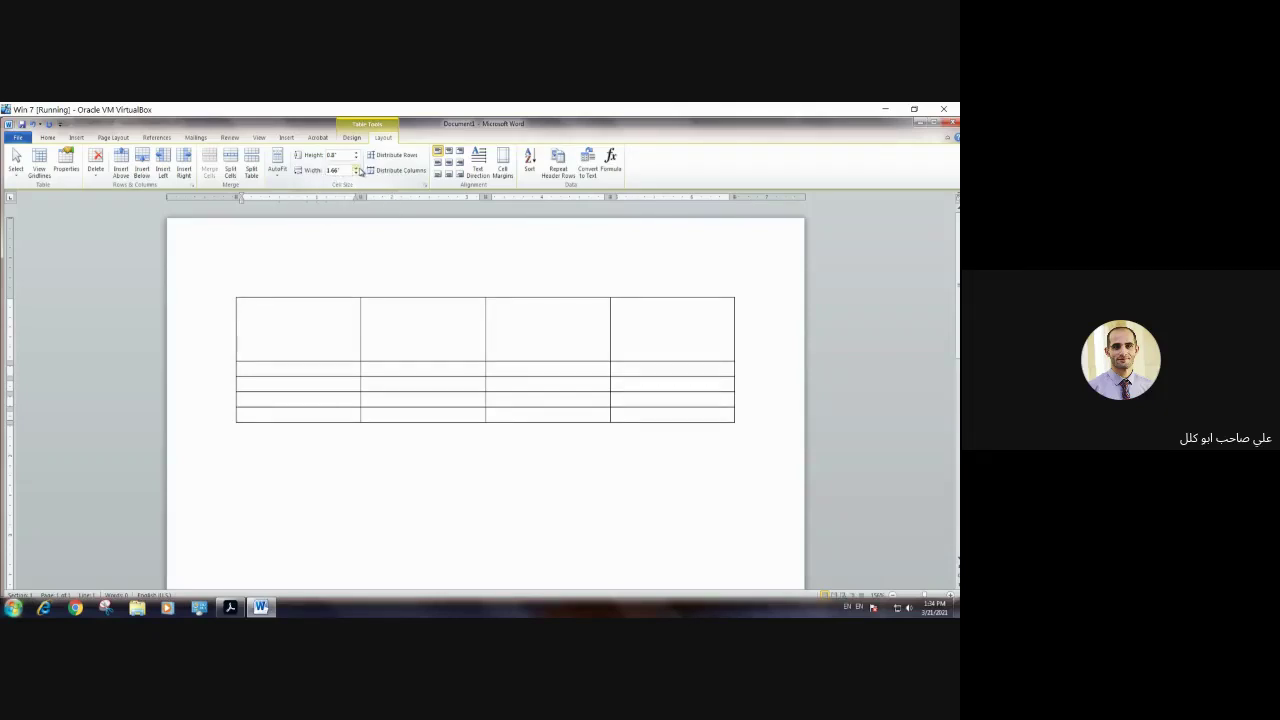
click(357, 168)
click(357, 168)
click(357, 169)
click(357, 169)
click(357, 169)
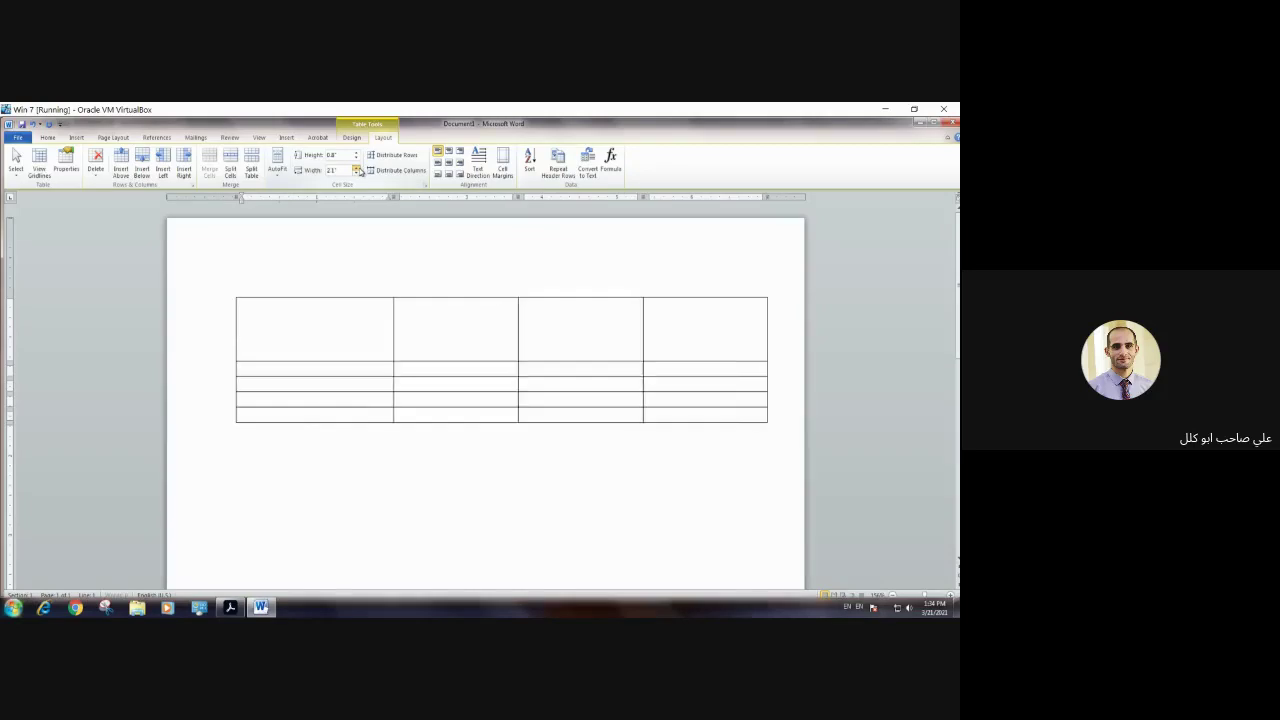
click(357, 169)
click(357, 169)
click(357, 168)
click(357, 168)
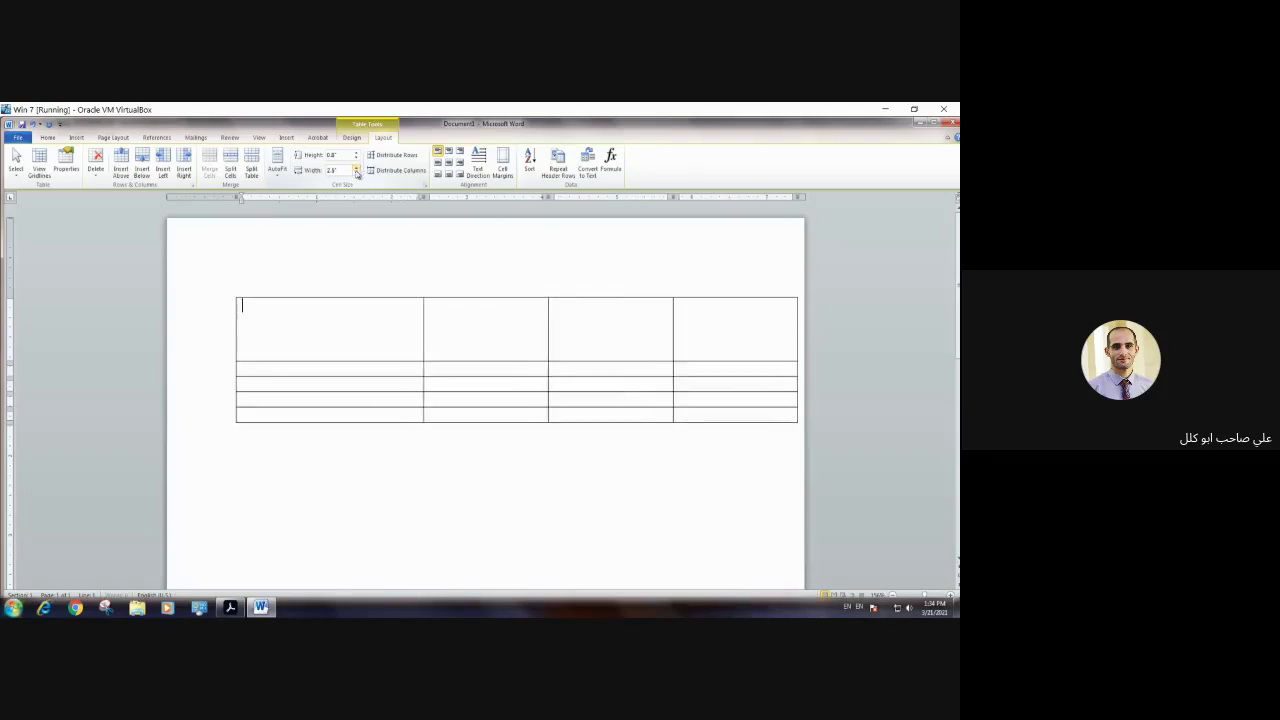
click(357, 173)
click(357, 173)
click(357, 173)
click(357, 173)
click(357, 173)
click(357, 173)
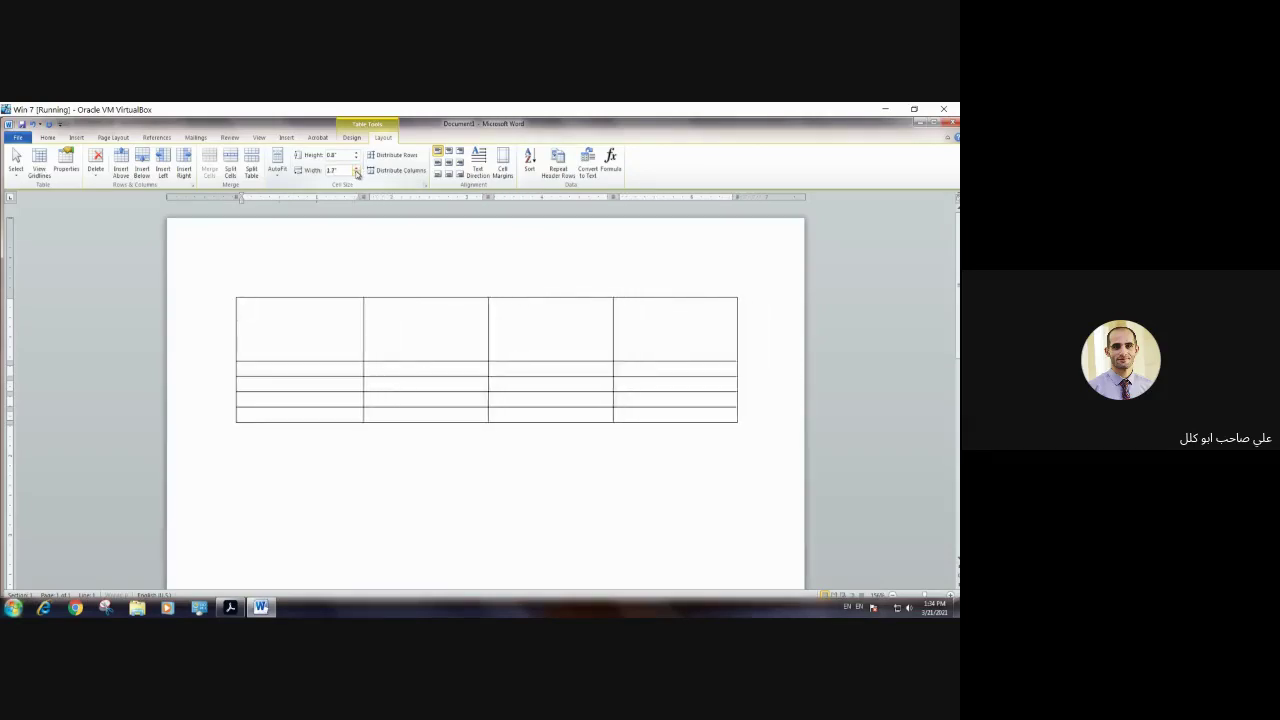
click(357, 173)
click(357, 173)
click(357, 173)
click(357, 173)
click(357, 173)
click(357, 173)
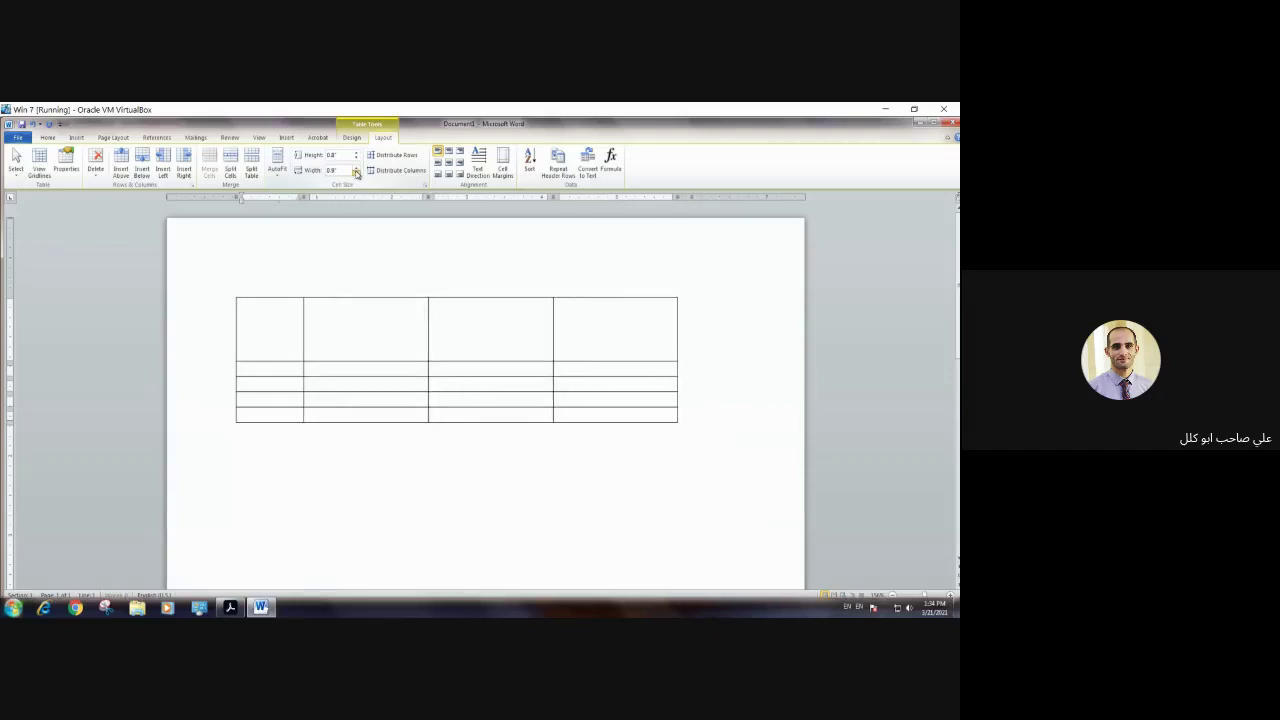
click(357, 167)
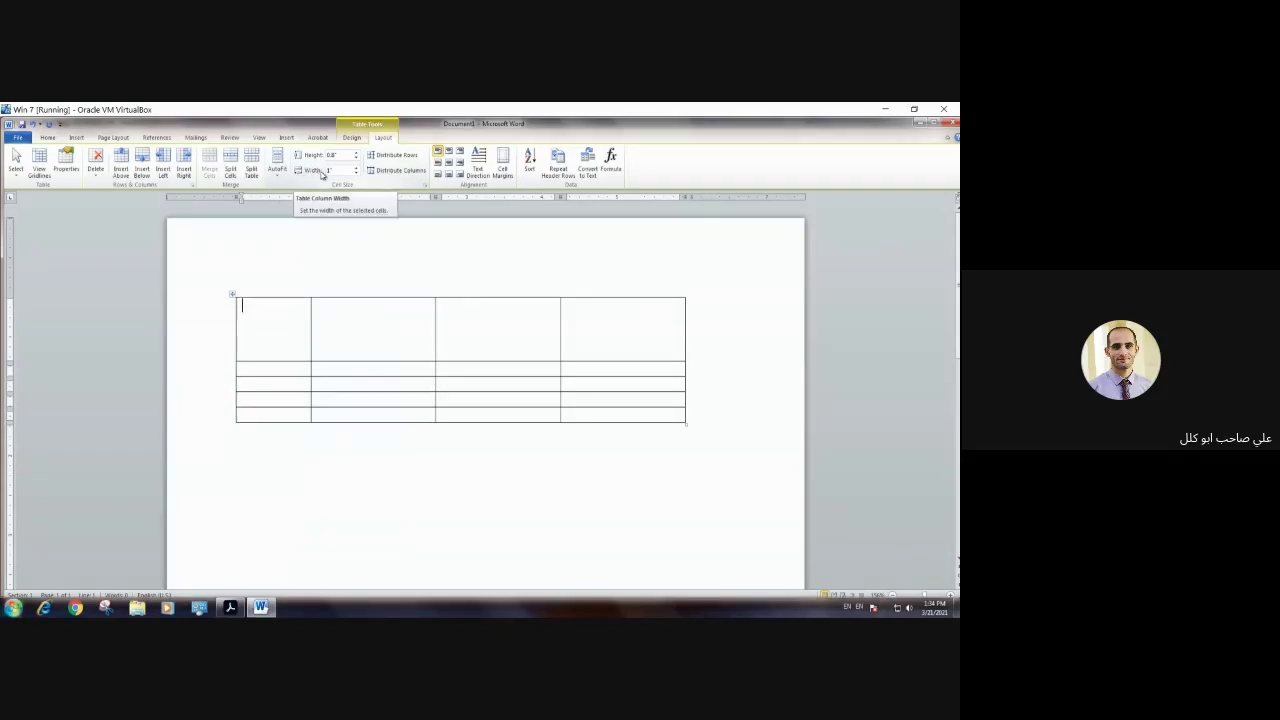
Select the whole table and spin its row Height toward the 0.01" minimum.
click(234, 295)
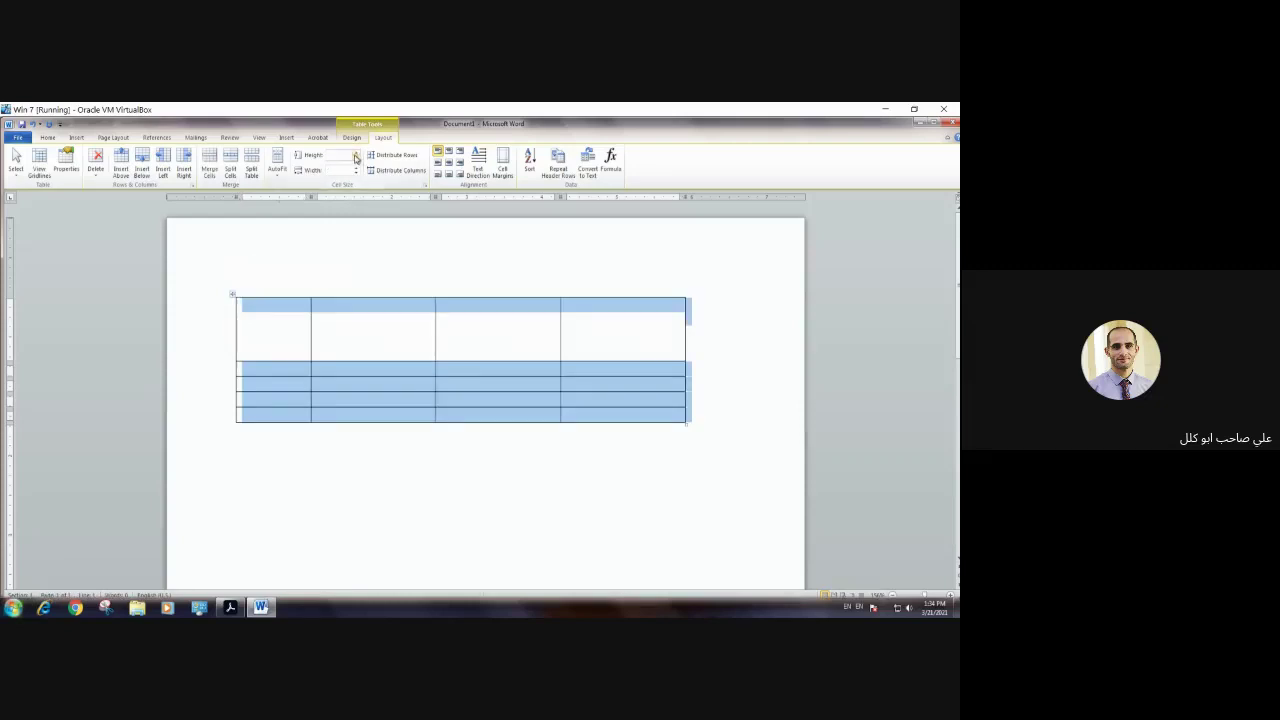
click(355, 160)
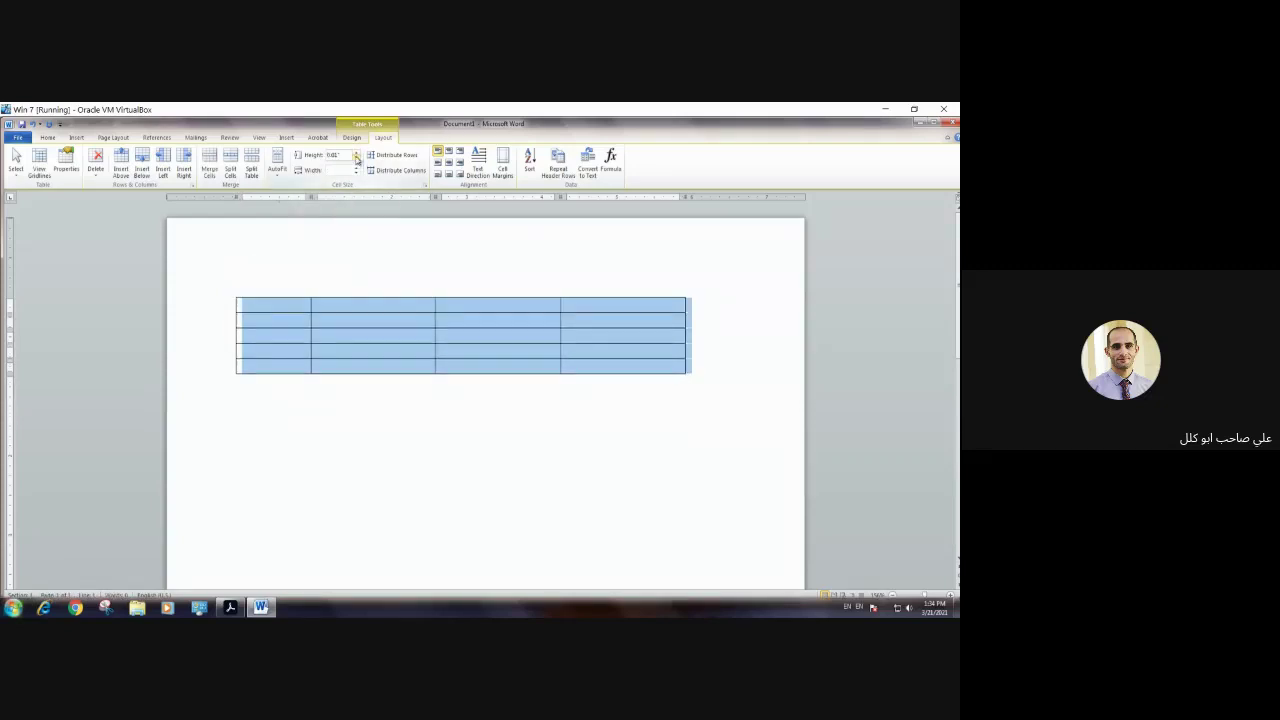
click(356, 156)
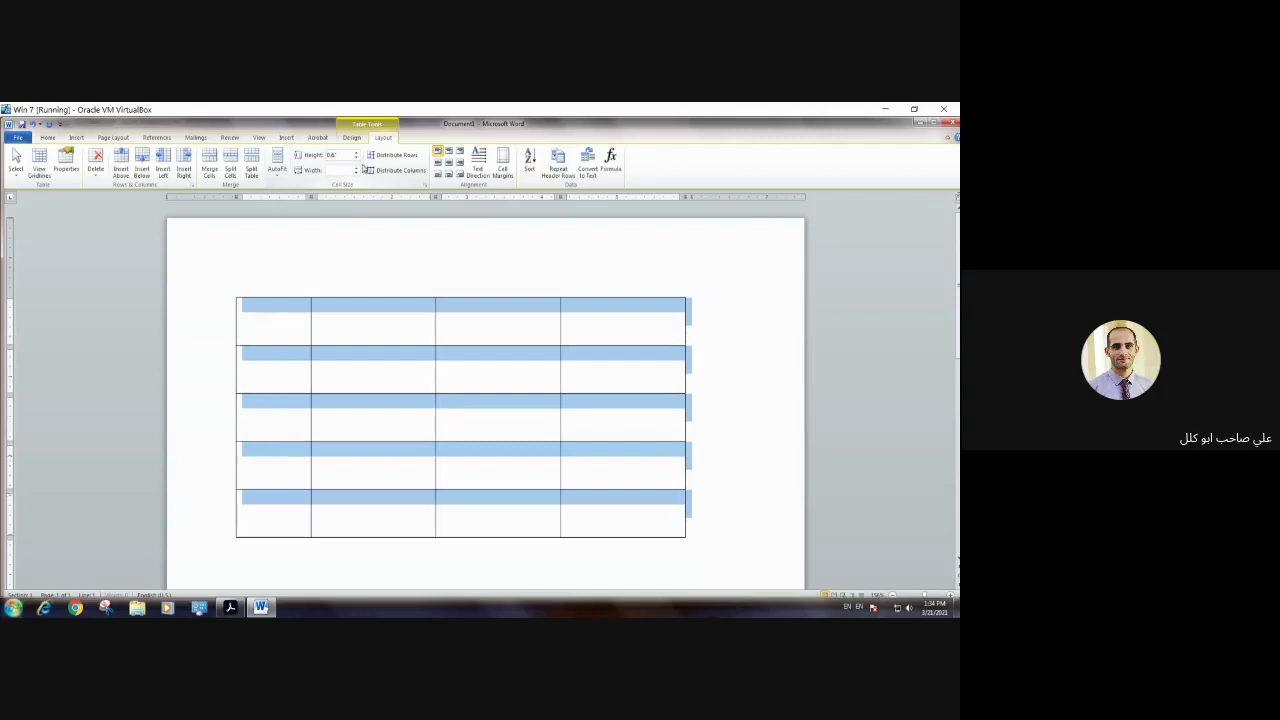
click(356, 161)
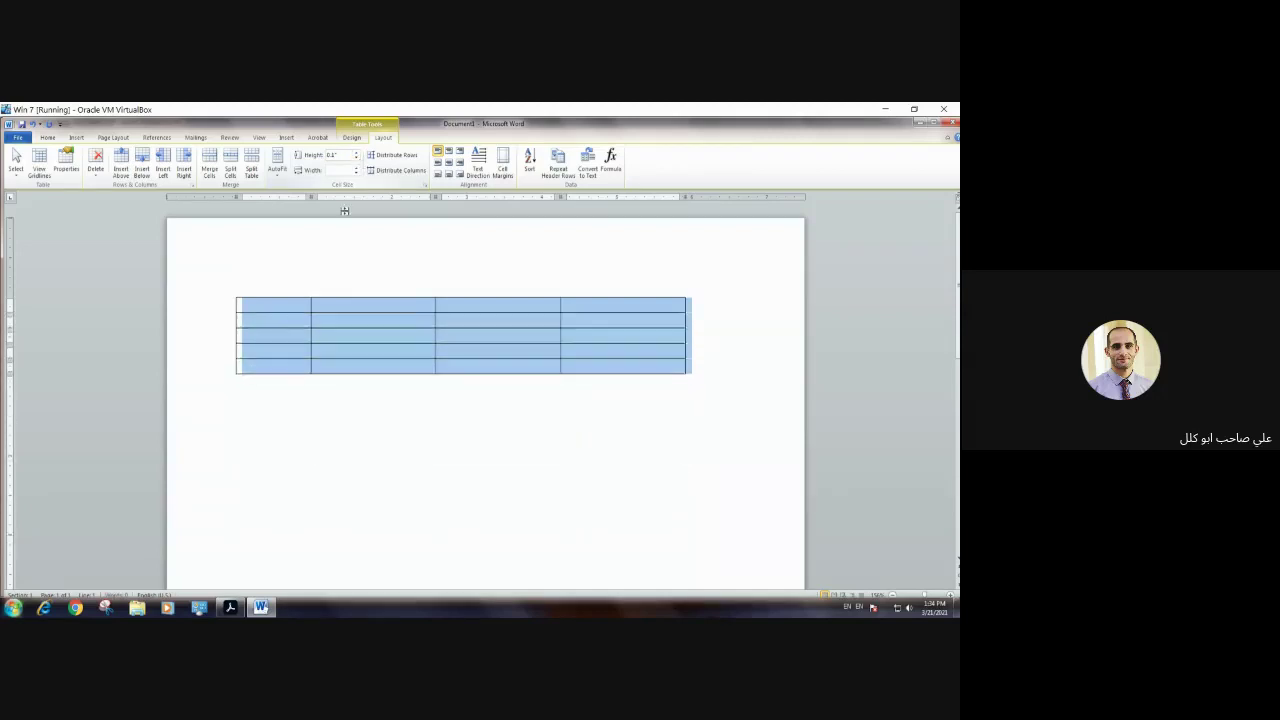
Select the second column, place the caret in a few cells, then reselect the whole table.
click(372, 296)
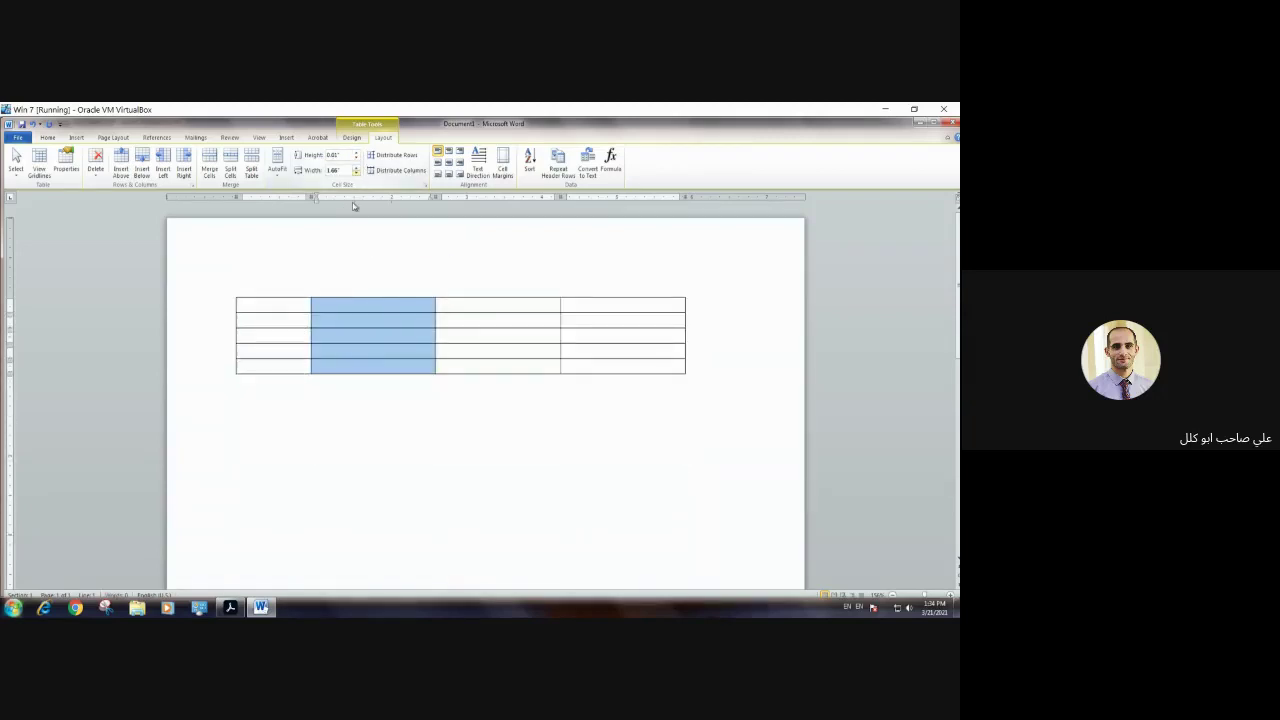
click(372, 322)
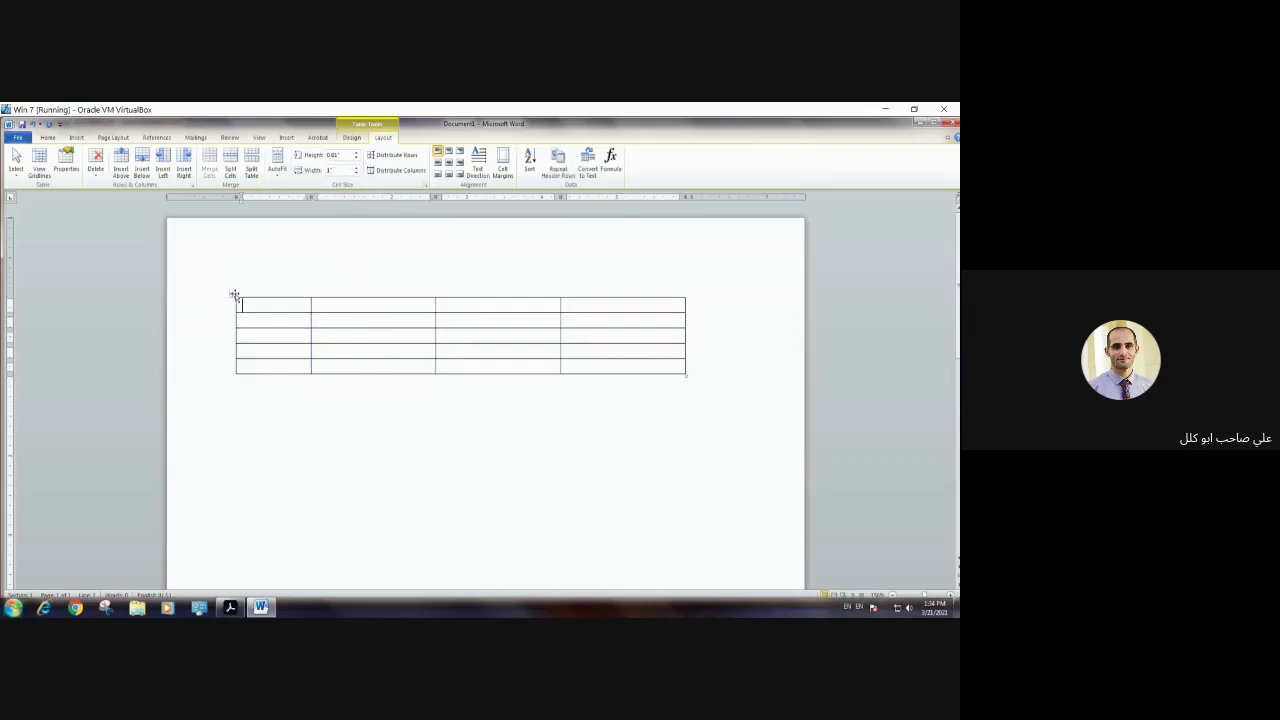
click(232, 294)
click(310, 325)
click(245, 304)
click(233, 296)
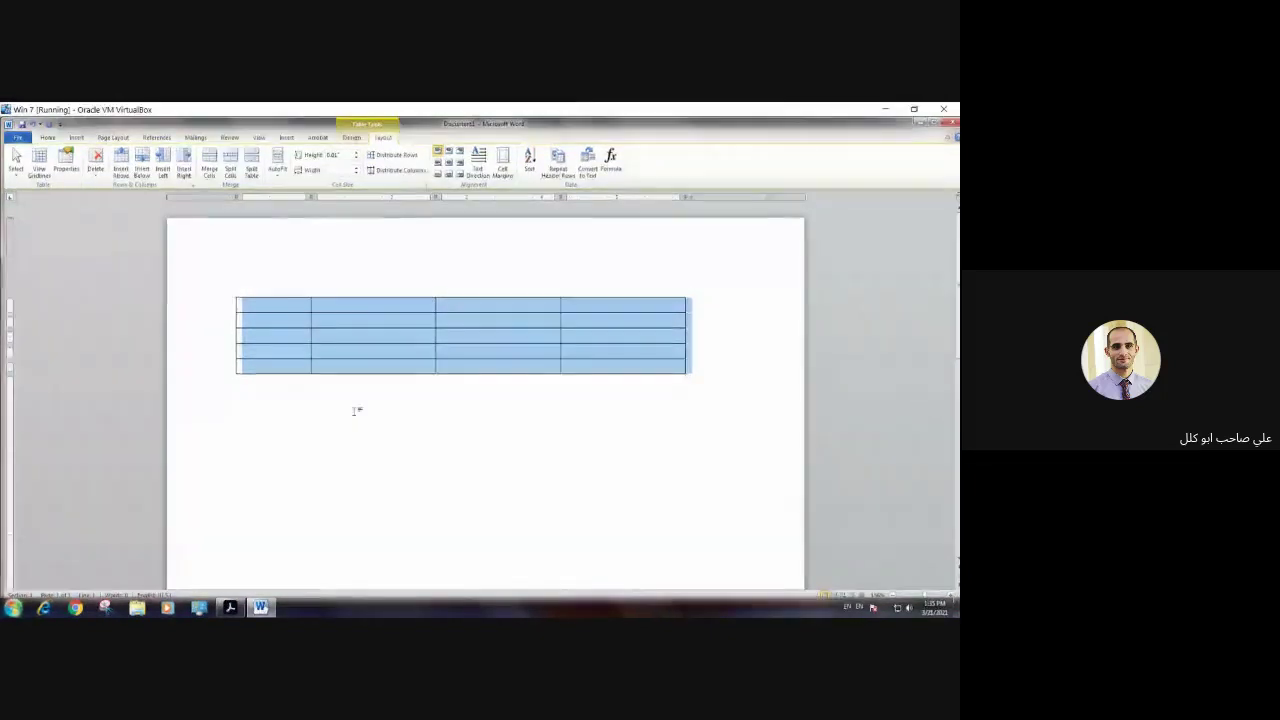
With the whole table selected, set row Height to 1" and column Width to 0.5".
click(277, 343)
click(233, 296)
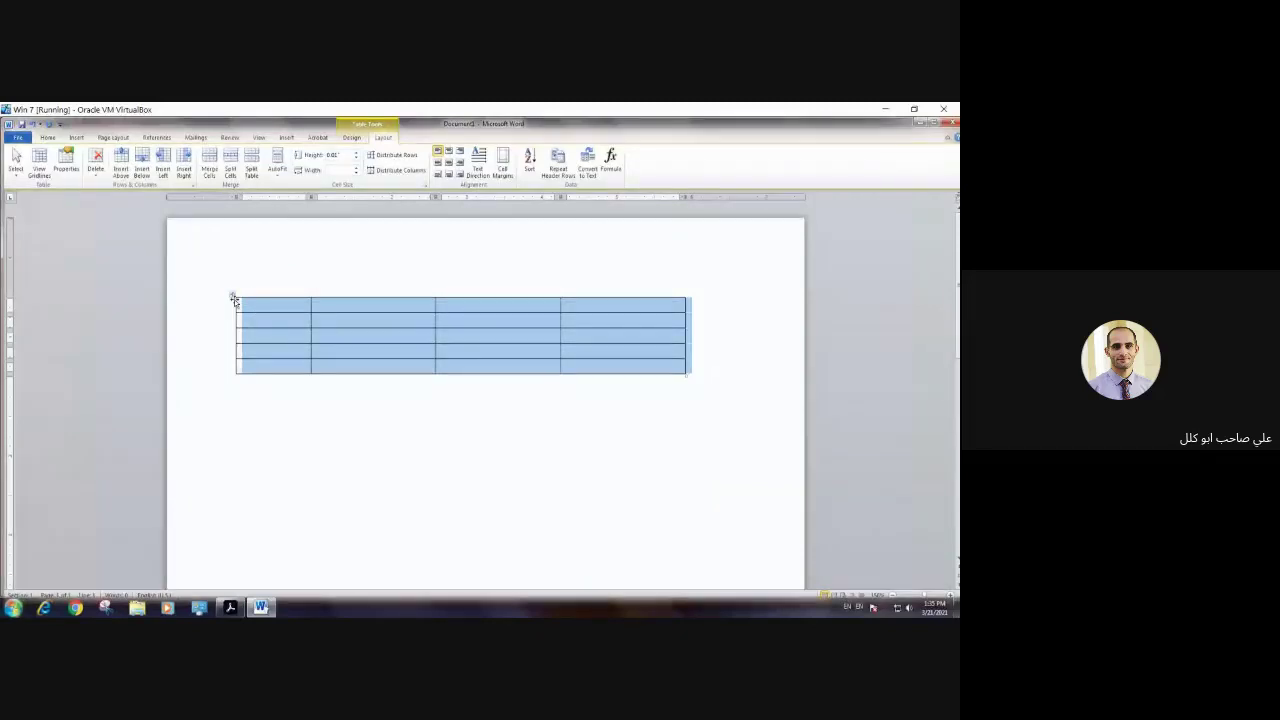
mouse_move(460, 335)
click(357, 153)
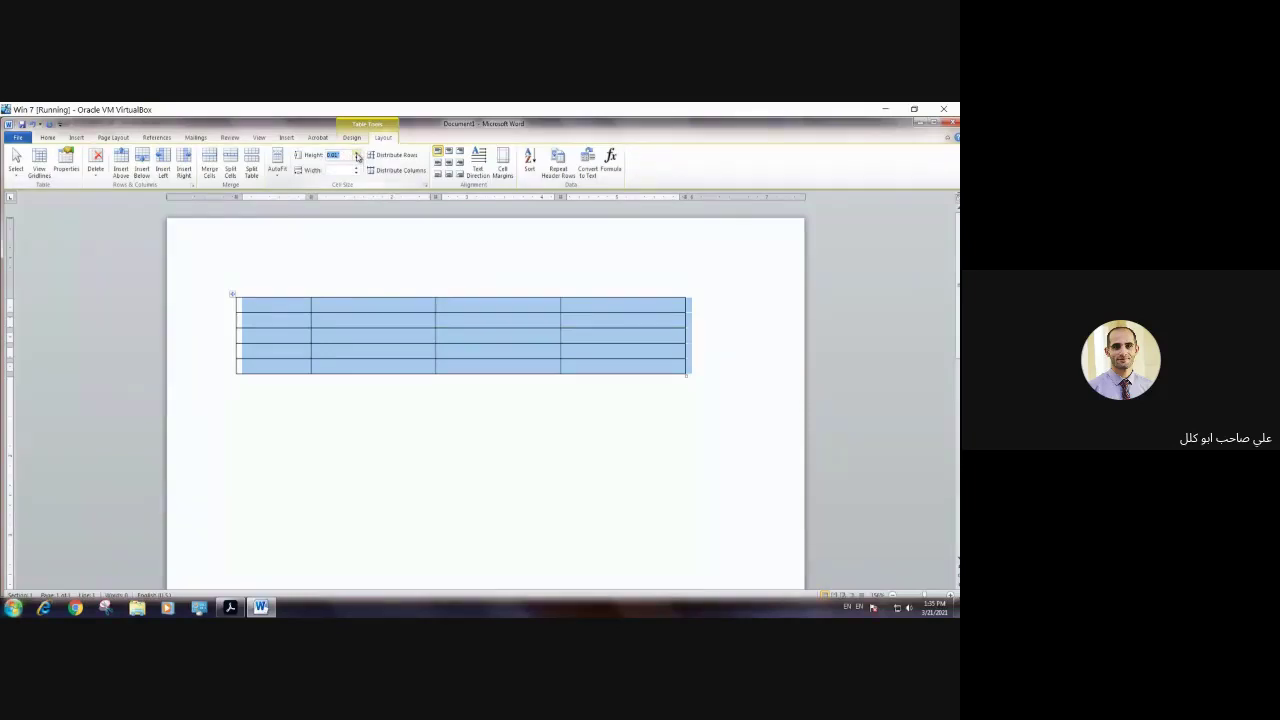
text(1)
key(Return)
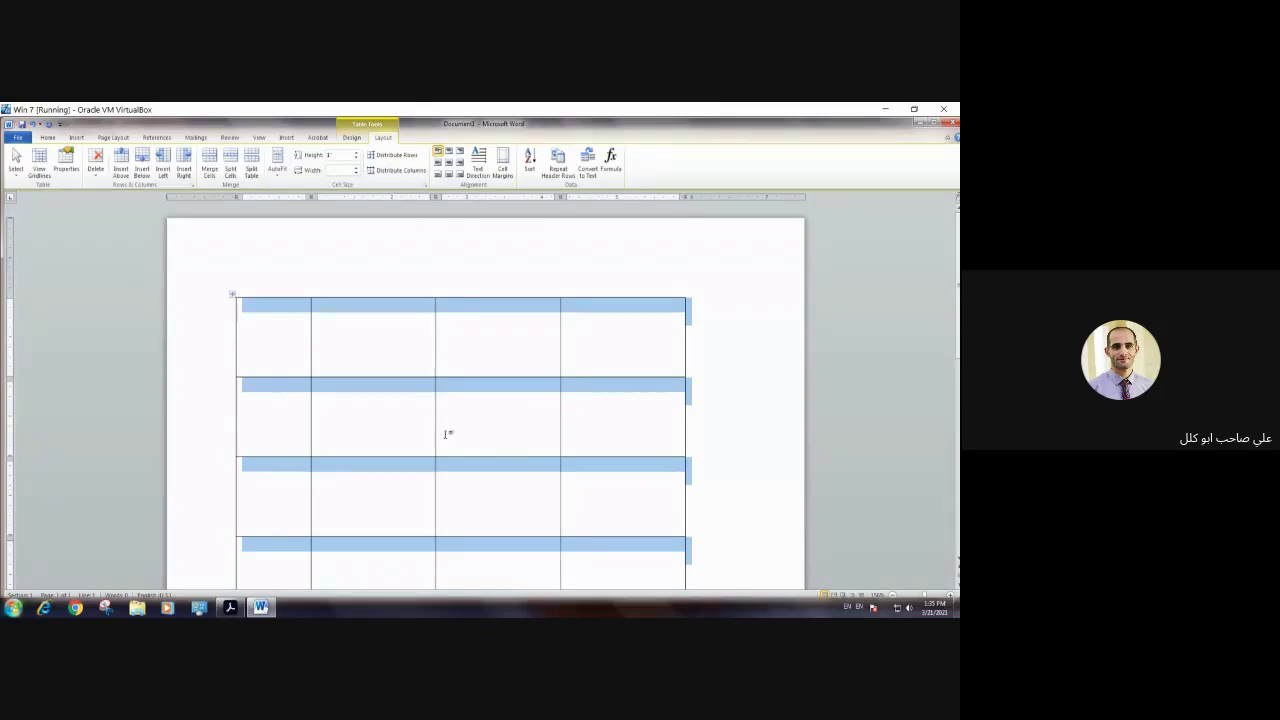
text(2)
key(Return)
Reselect the whole table, check its row height value, and clear the selection.
click(263, 337)
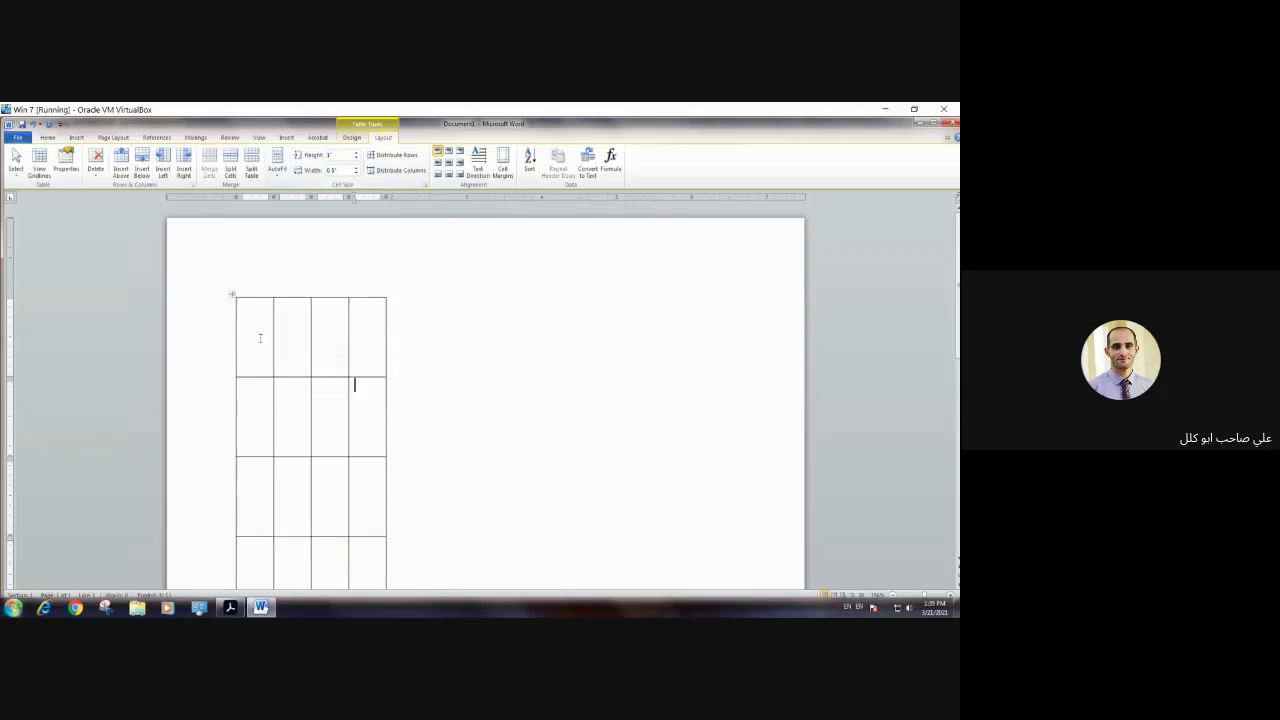
scroll(293, 362, down, 1)
scroll(326, 420, up, 1)
scroll(326, 420, up, 1)
scroll(326, 418, down, 1)
scroll(318, 410, up, 1)
click(232, 294)
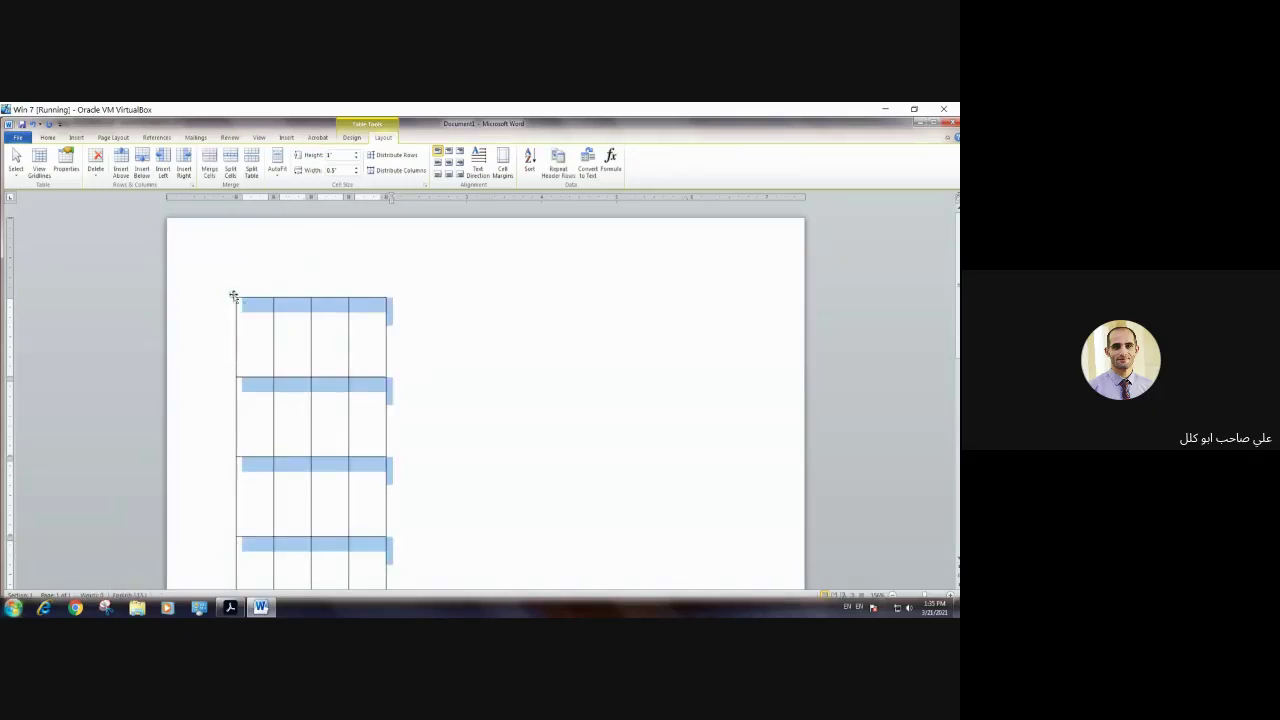
click(287, 316)
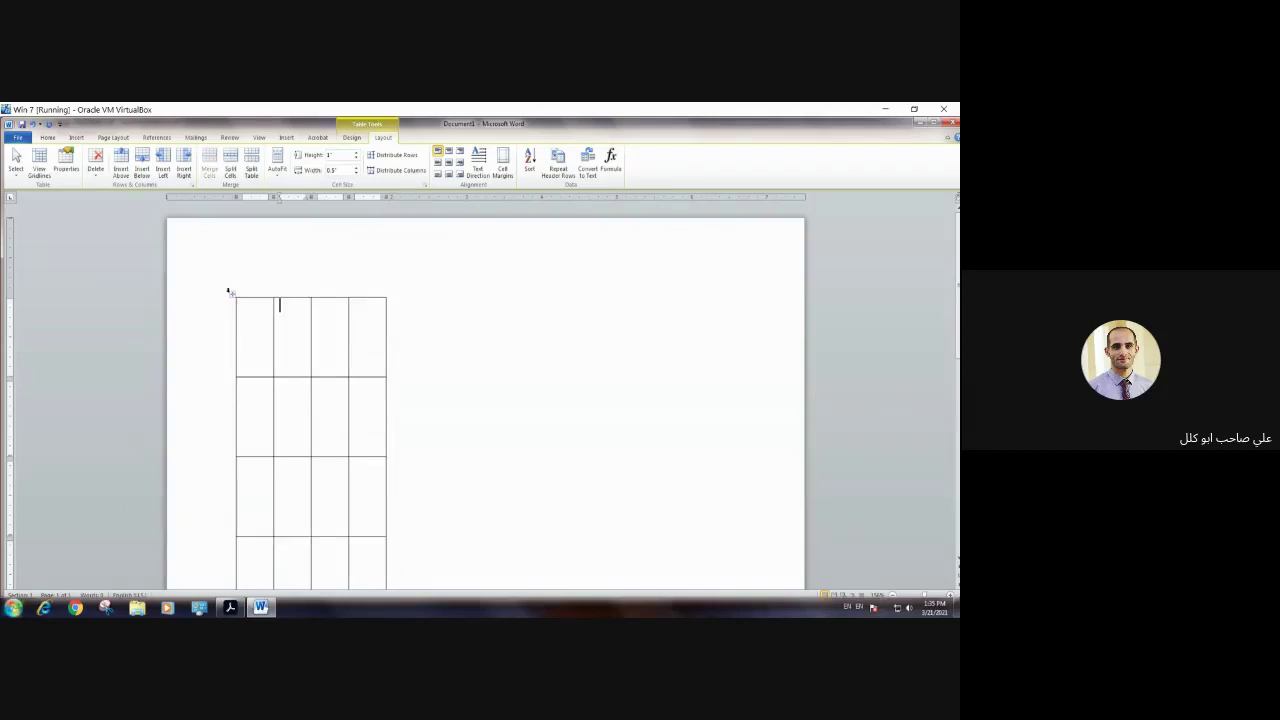
click(230, 292)
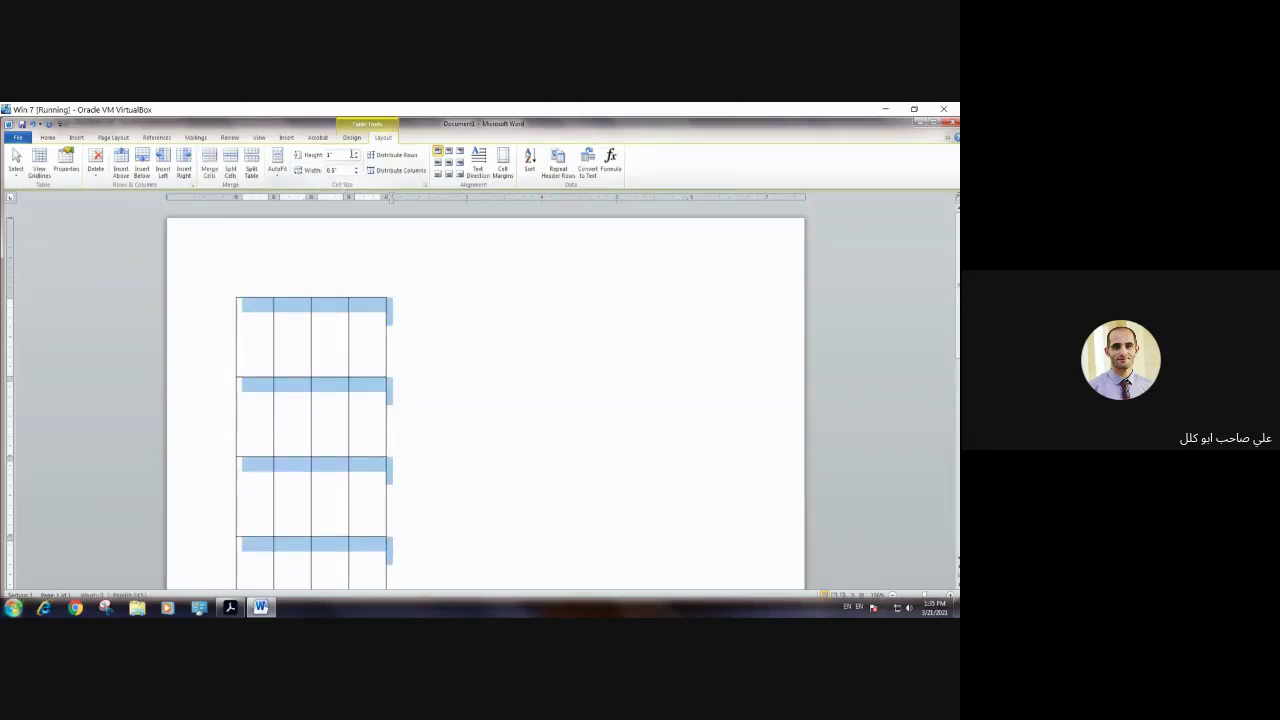
click(330, 155)
click(284, 322)
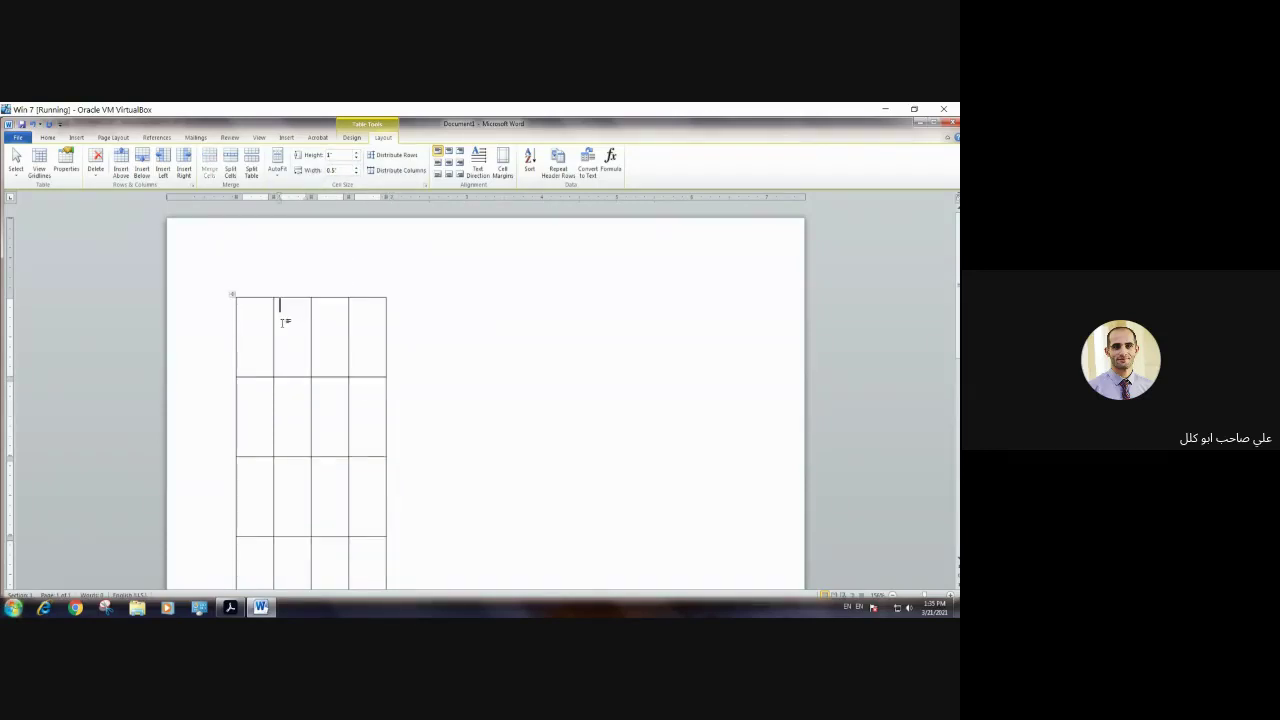
Make the first two top-row cells 1.2" tall and 1" wide.
drag(252, 316, 280, 366)
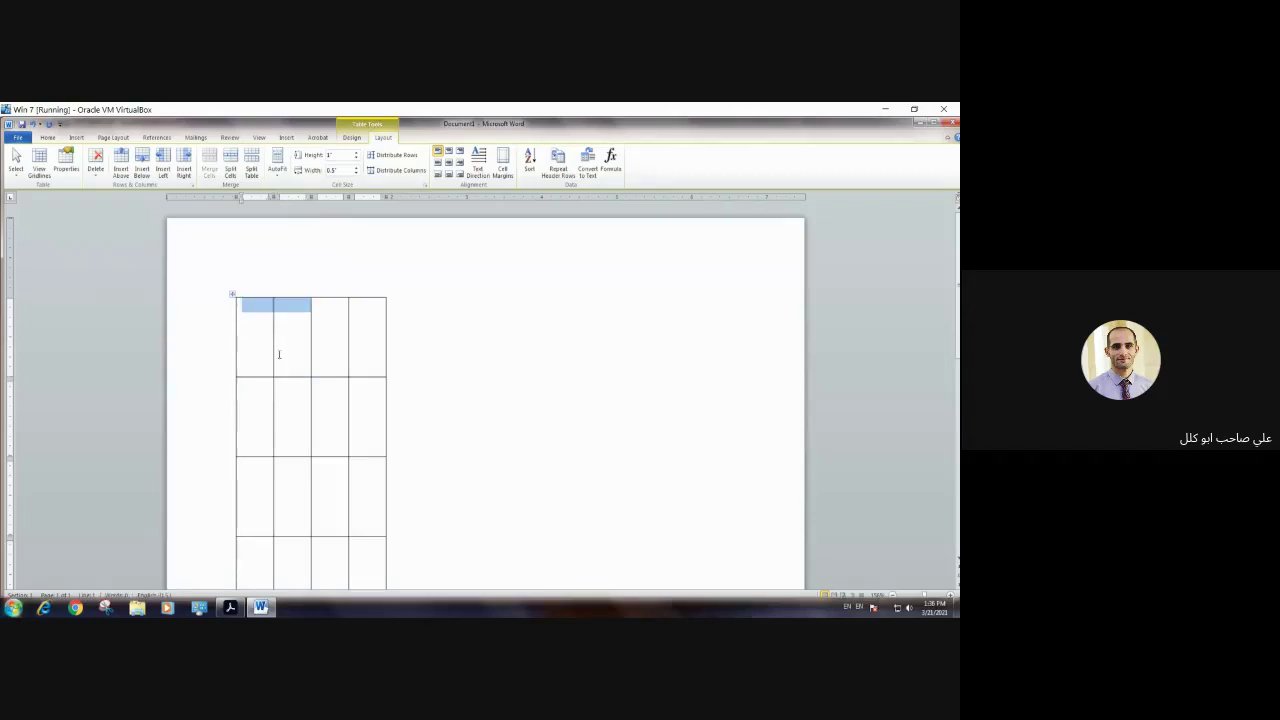
click(356, 152)
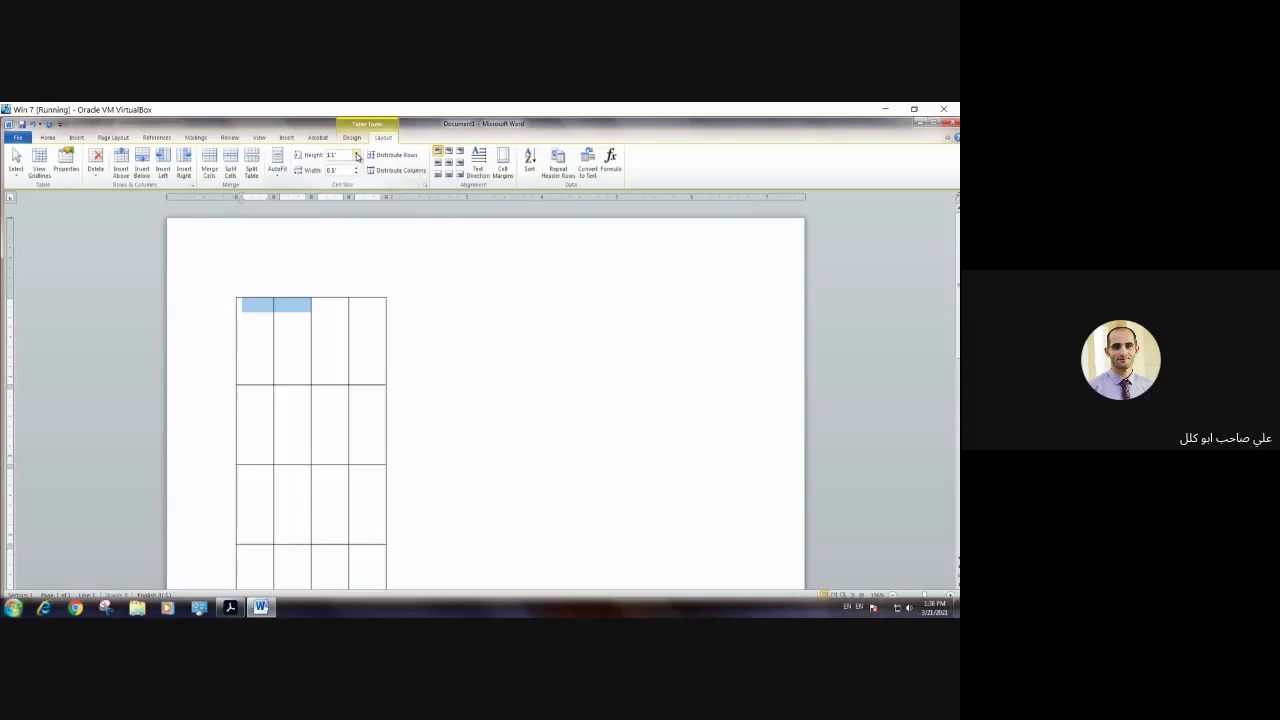
click(356, 152)
click(357, 168)
click(357, 168)
click(357, 168)
click(357, 168)
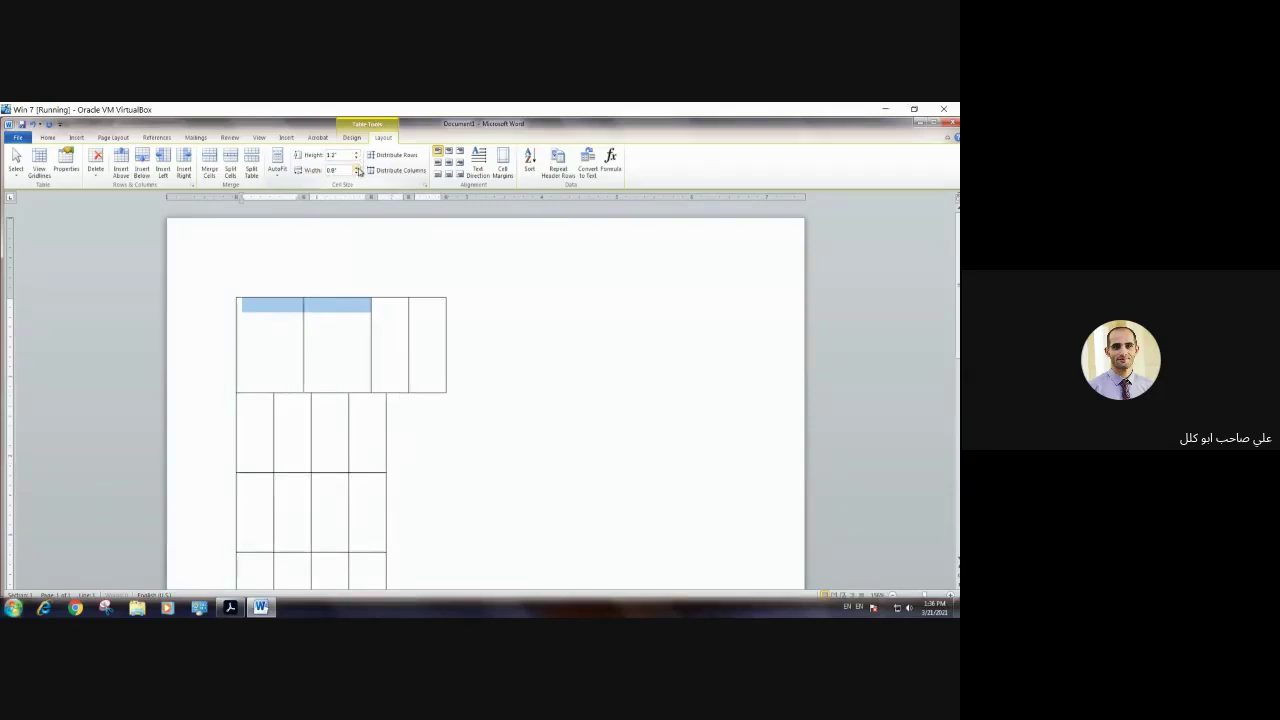
click(357, 168)
click(357, 168)
click(356, 173)
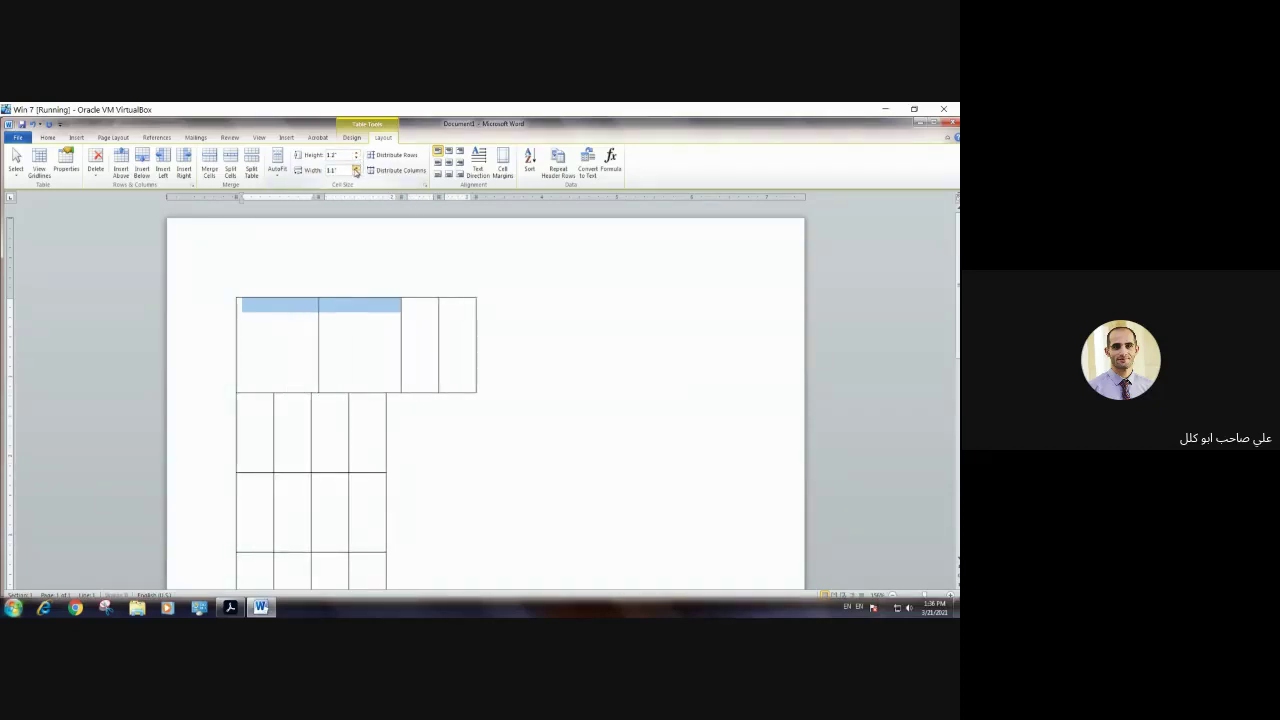
click(356, 173)
click(356, 173)
click(356, 167)
click(356, 167)
click(356, 173)
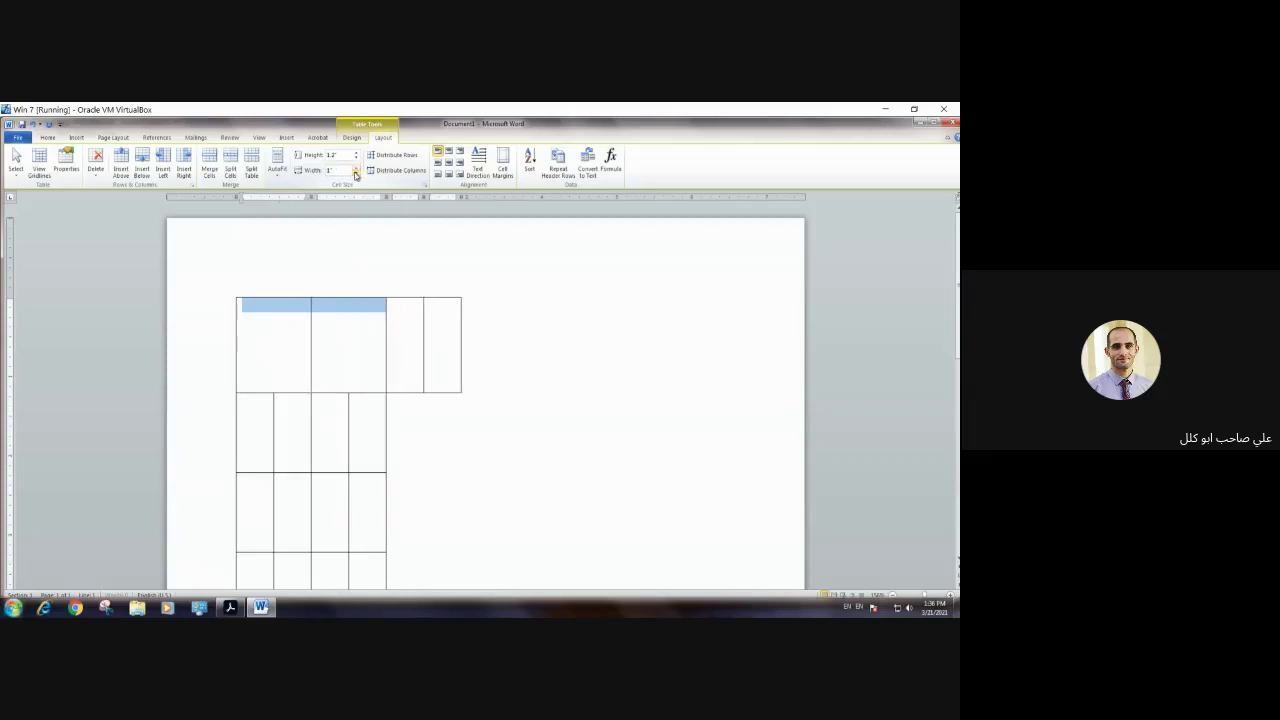
Inspect the sizes of top-row and second-row cells, then minimize Word to reveal the PDF guide.
click(344, 322)
drag(361, 316, 266, 314)
click(326, 325)
click(284, 405)
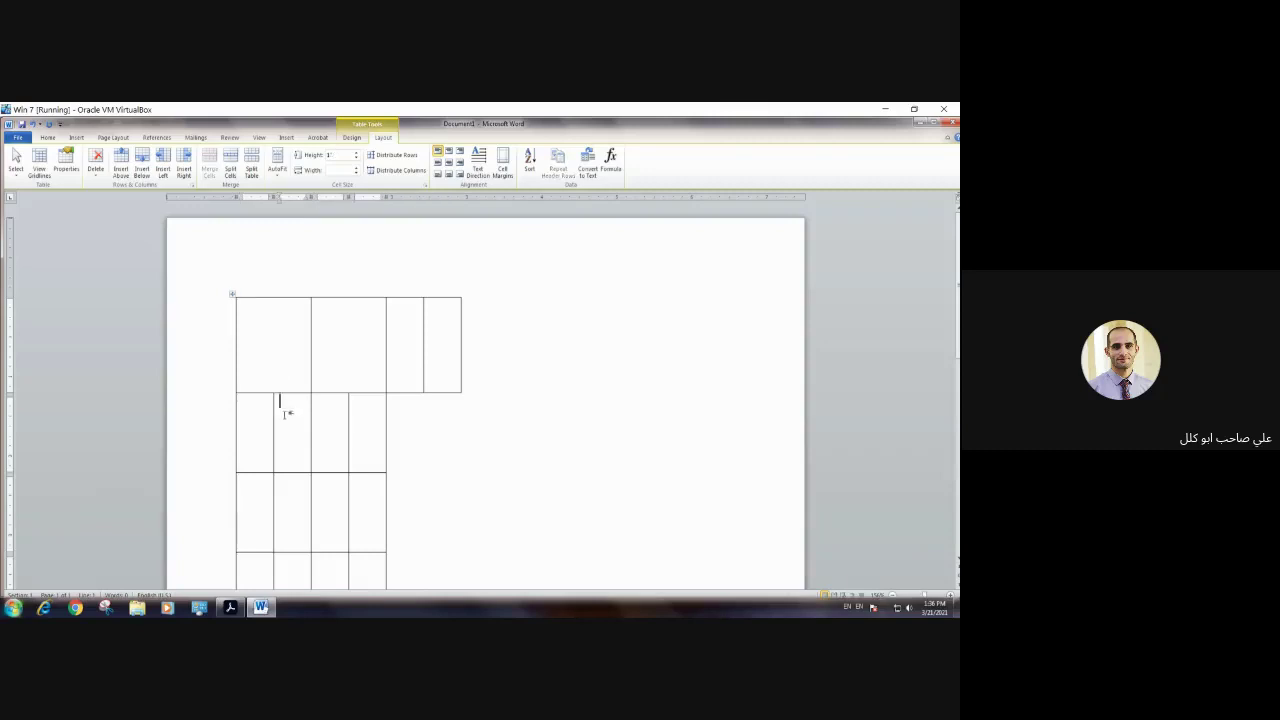
click(269, 415)
click(362, 417)
click(296, 340)
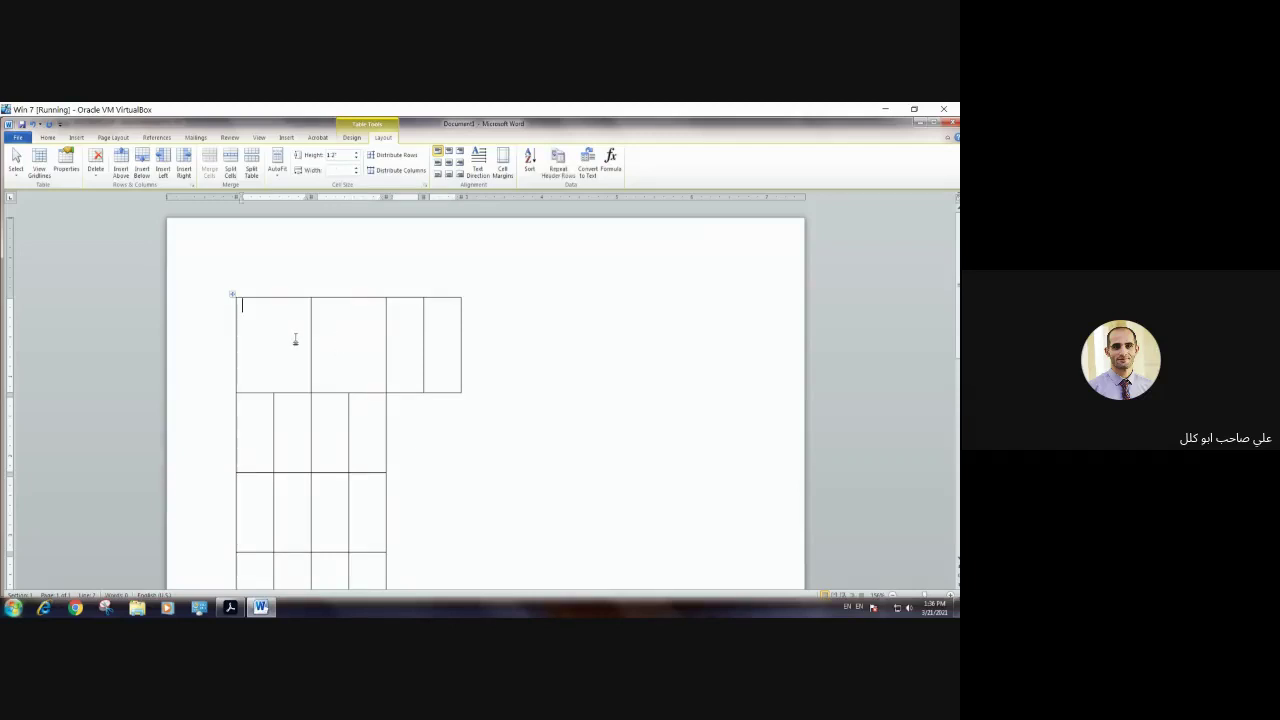
click(262, 608)
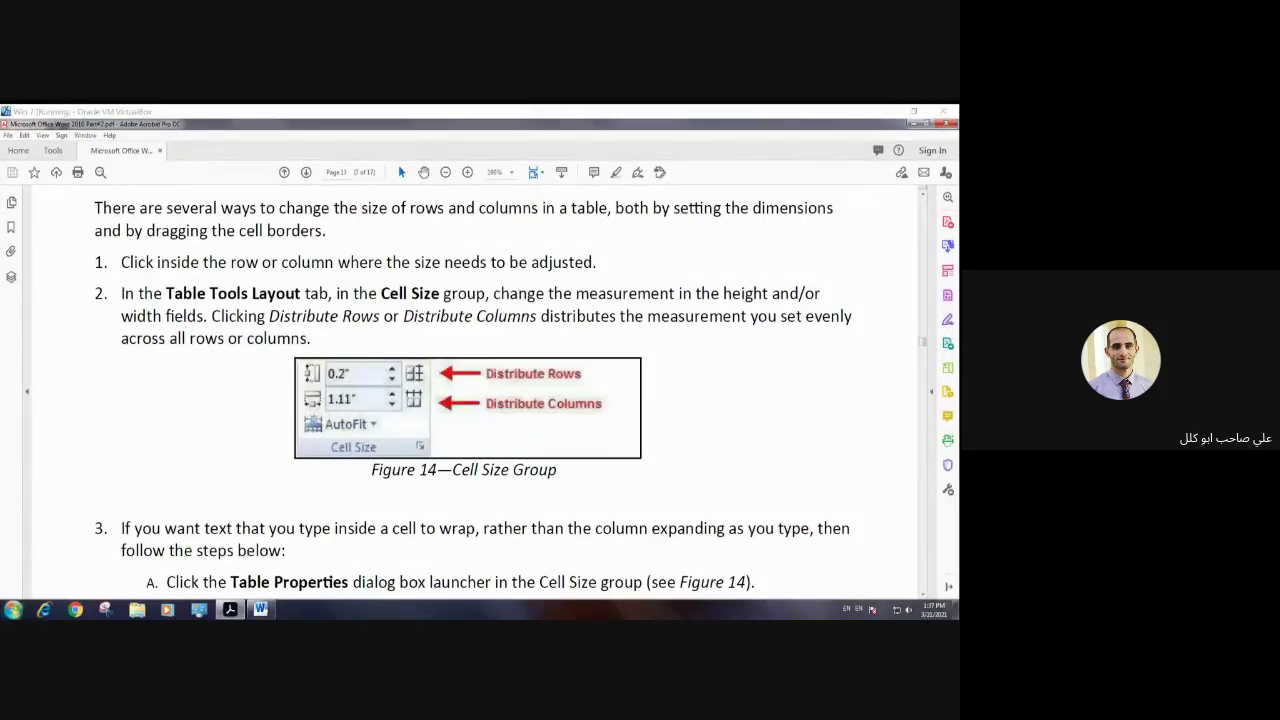
click(440, 468)
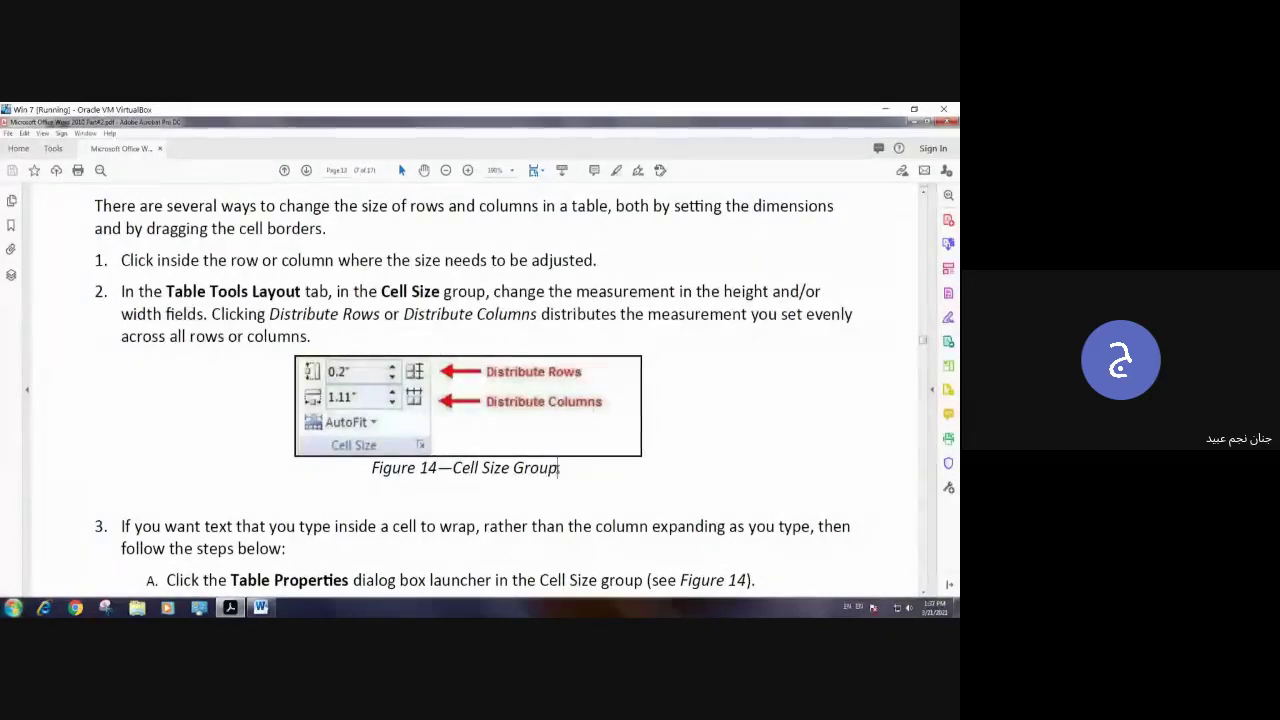
double_click(540, 468)
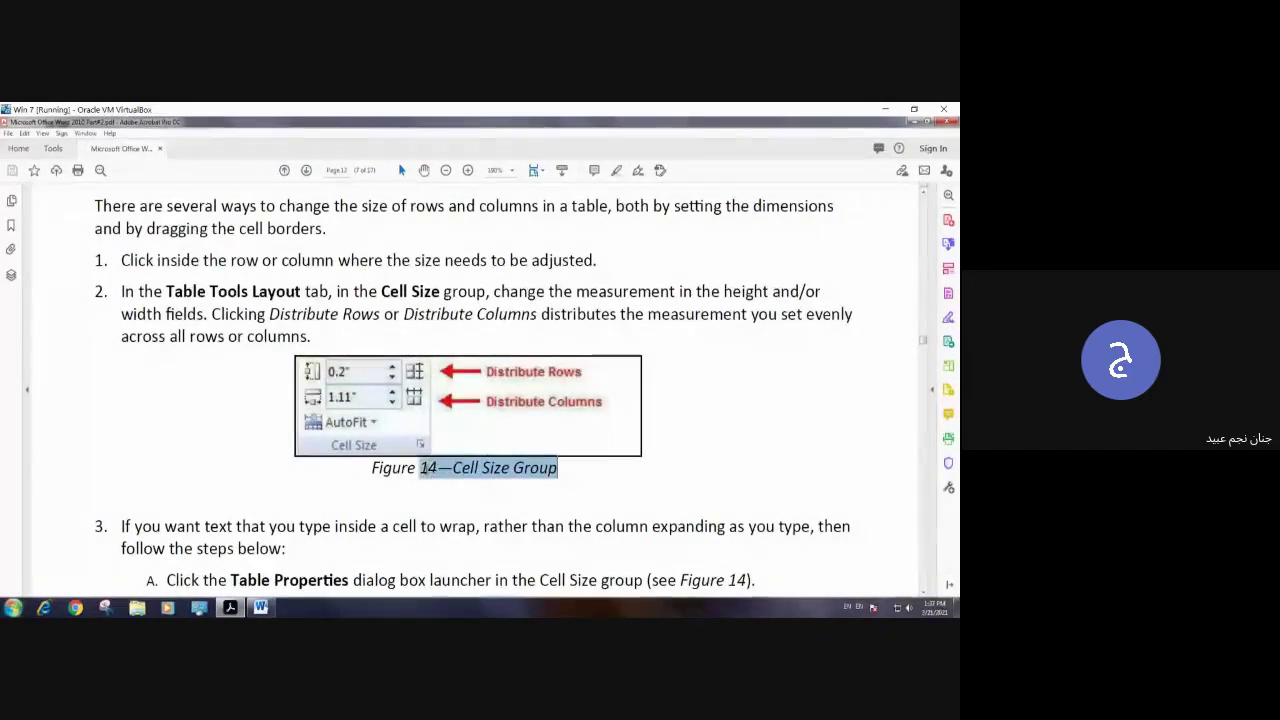
drag(540, 468, 372, 468)
click(380, 470)
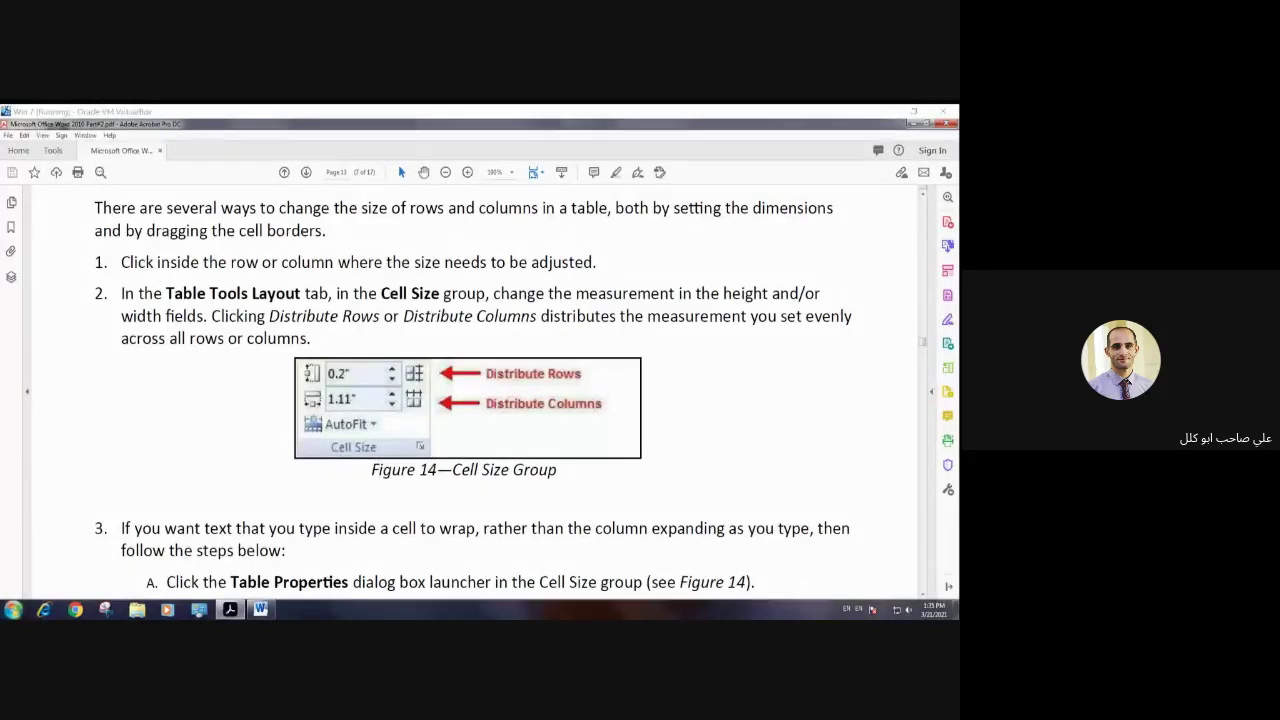
Scroll the PDF to step 3 on wrapping cell text, then return to Word.
scroll(305, 436, down, 1)
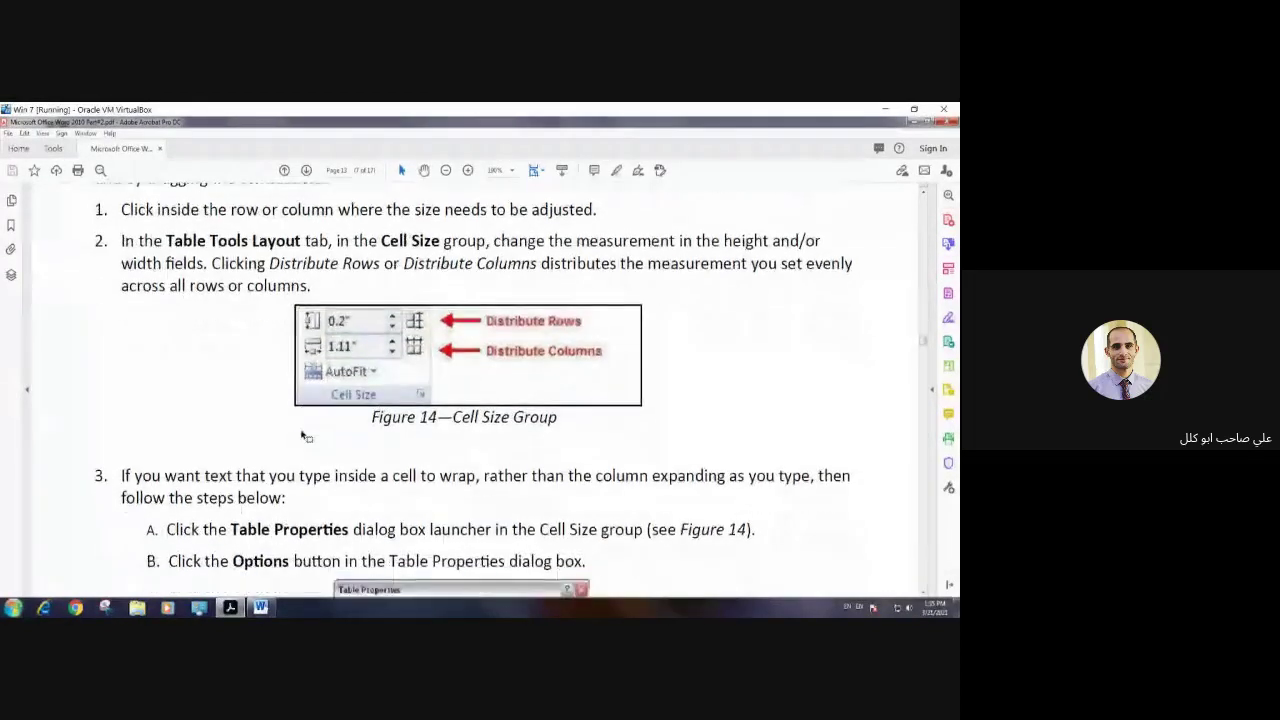
scroll(260, 380, down, 2)
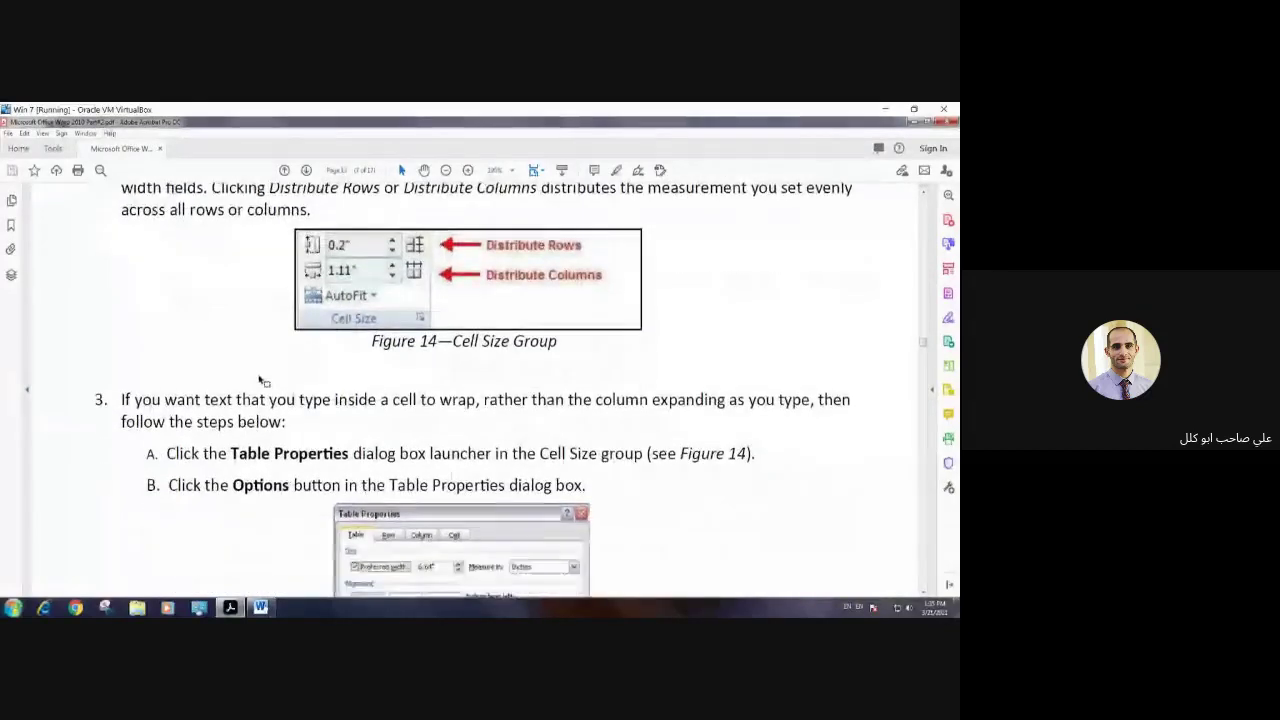
scroll(260, 380, down, 1)
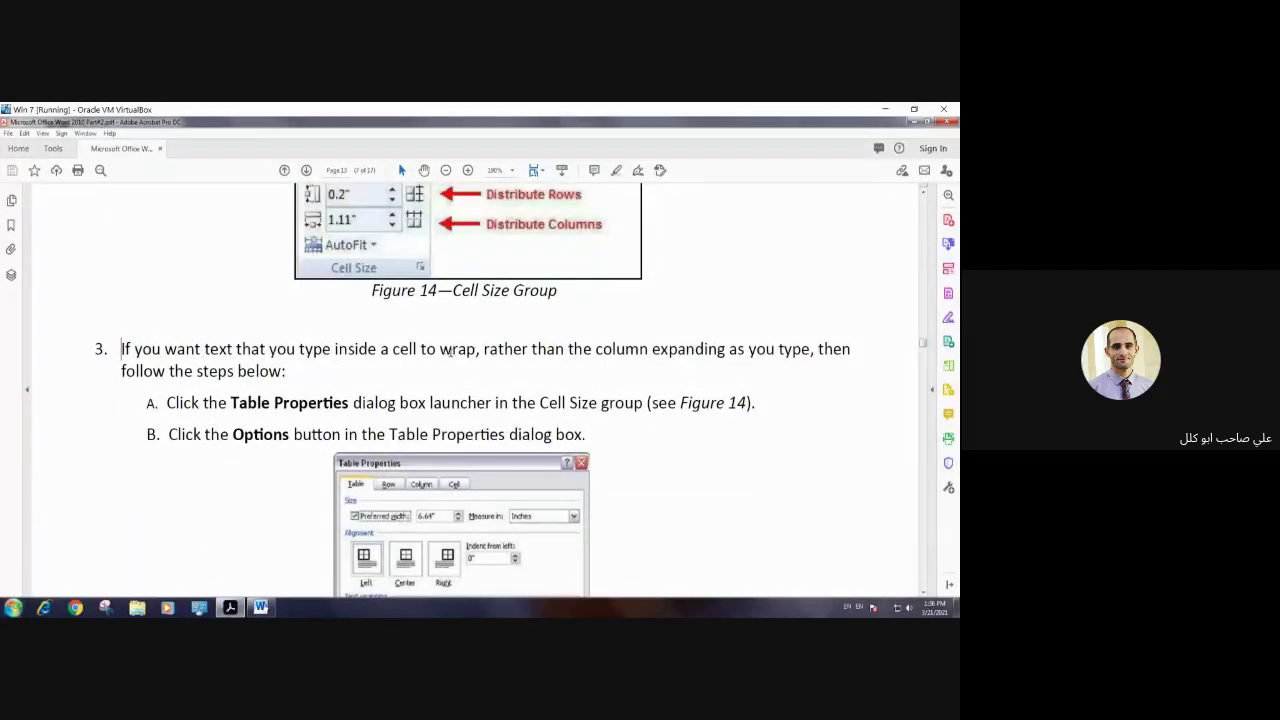
click(449, 350)
click(260, 607)
Undo back to the even table and type a long 'sdfsaddd…' string into the second top-row cell.
click(273, 398)
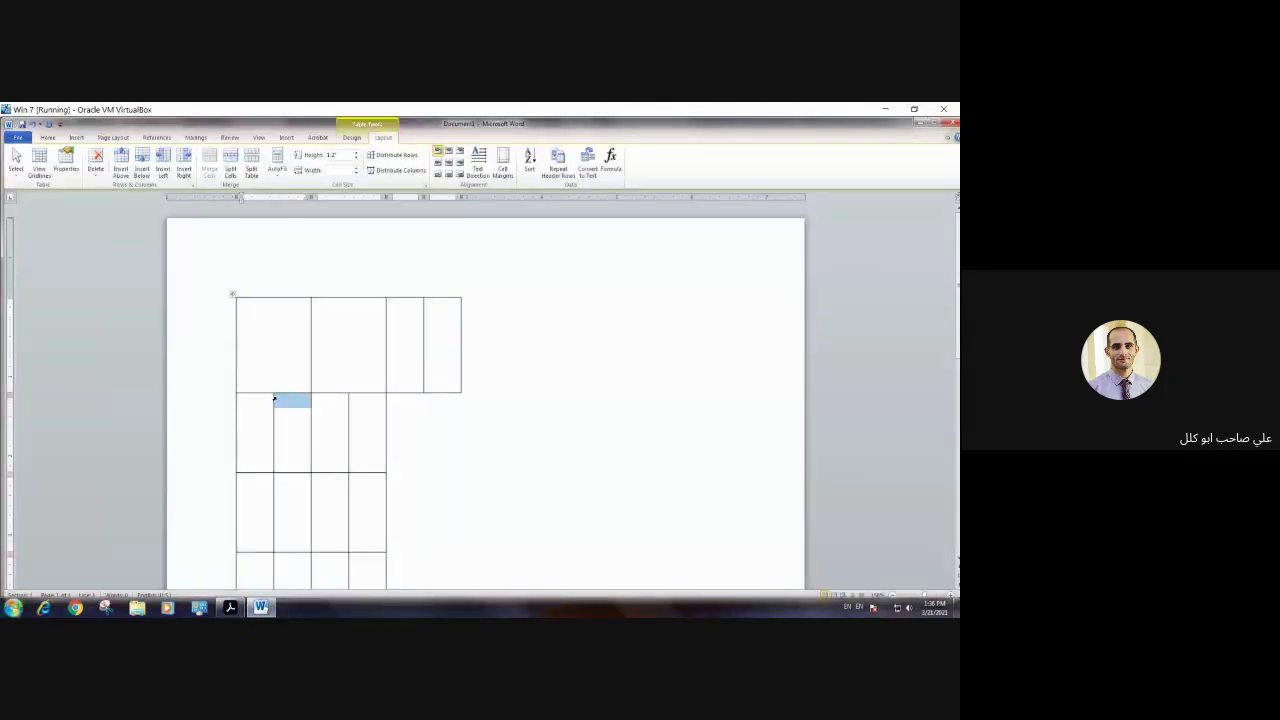
click(346, 378)
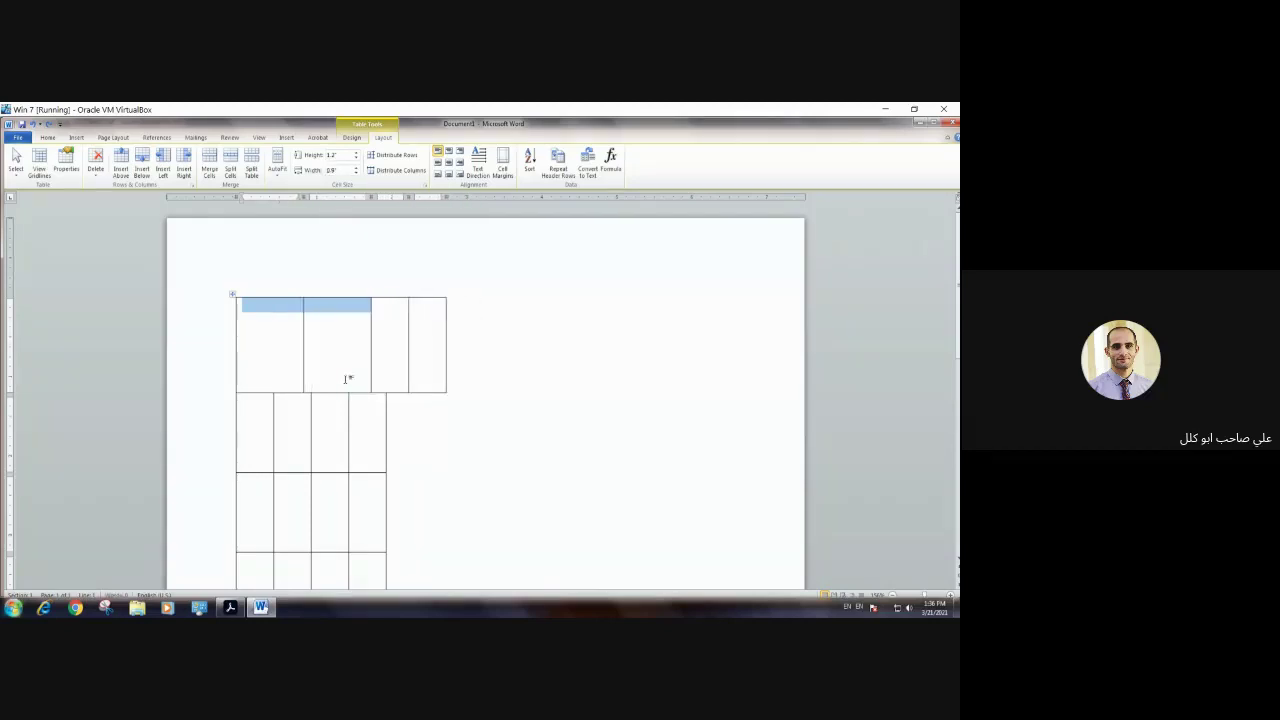
key(ctrl+z)
key(ctrl+z)
click(311, 305)
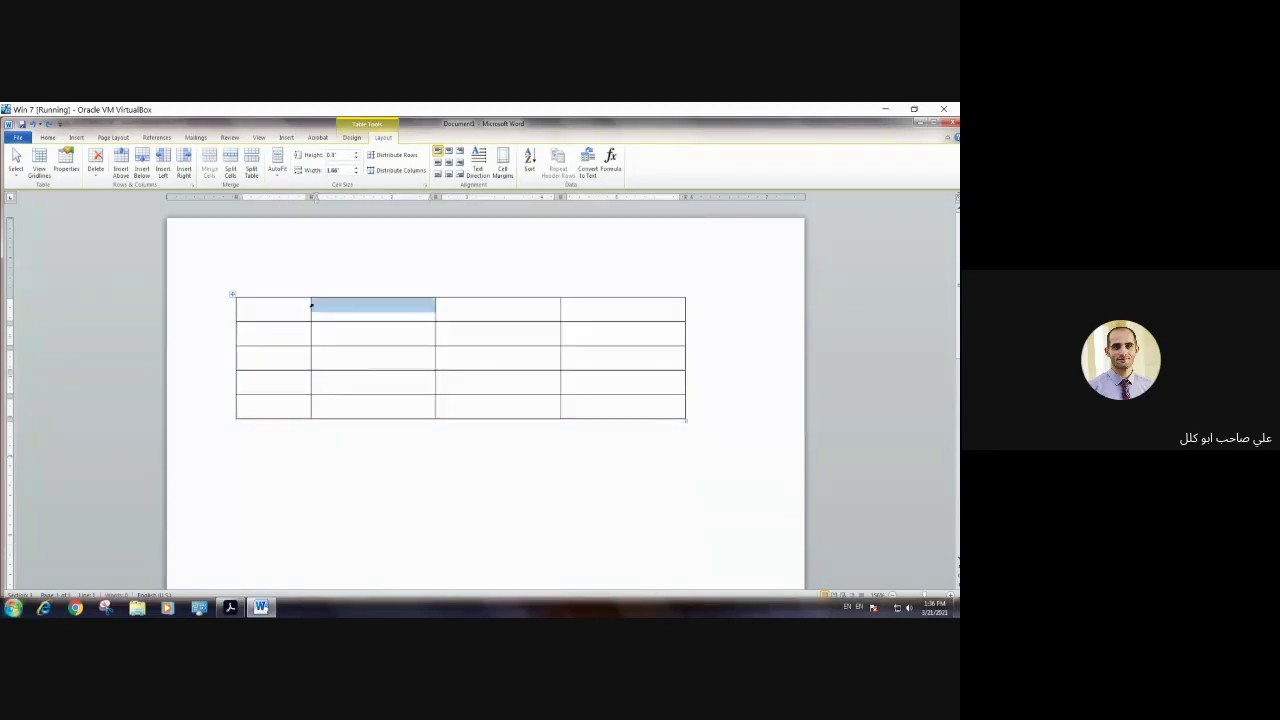
click(326, 310)
text(s)
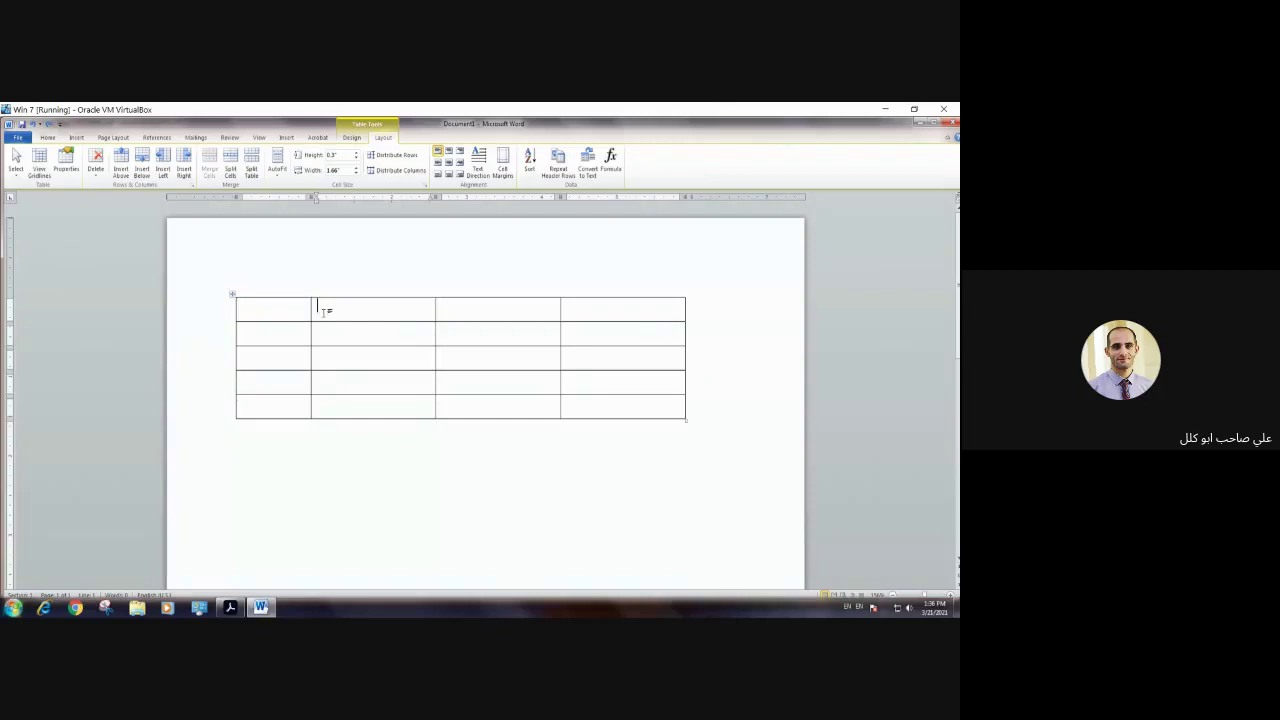
text(dfsaddddddddddddddddddddddddddddd)
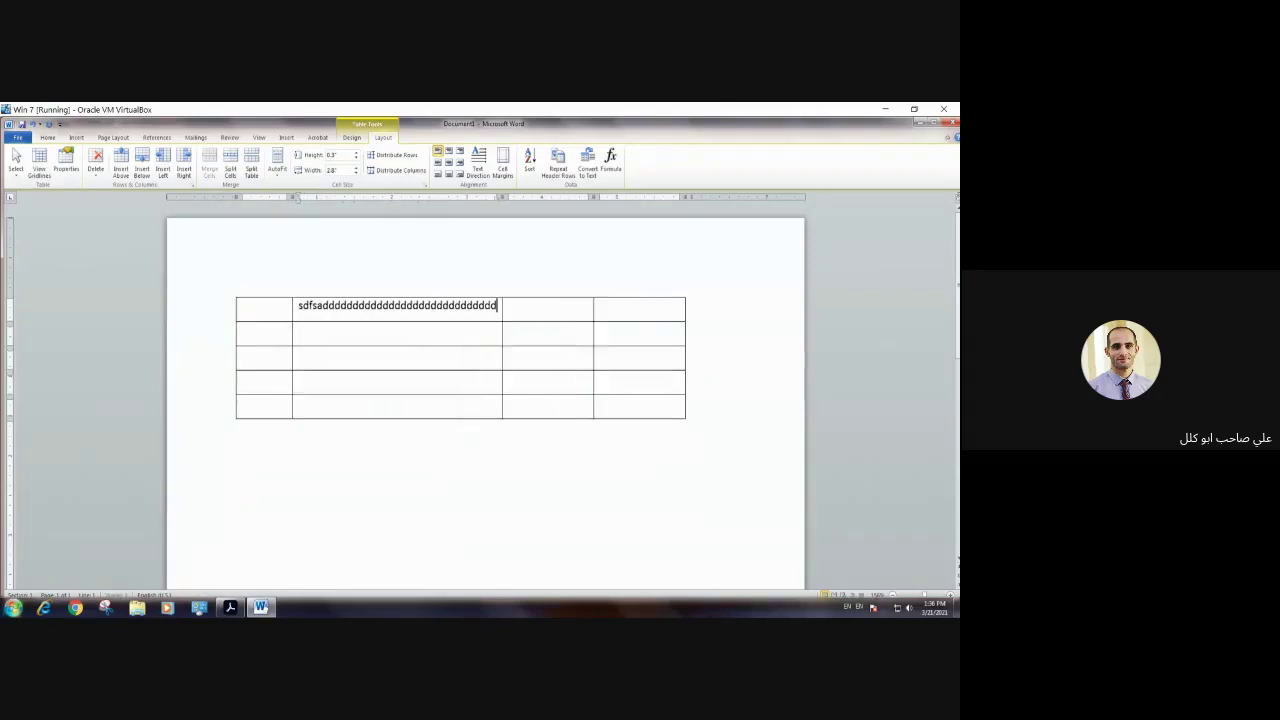
text(ddddd)
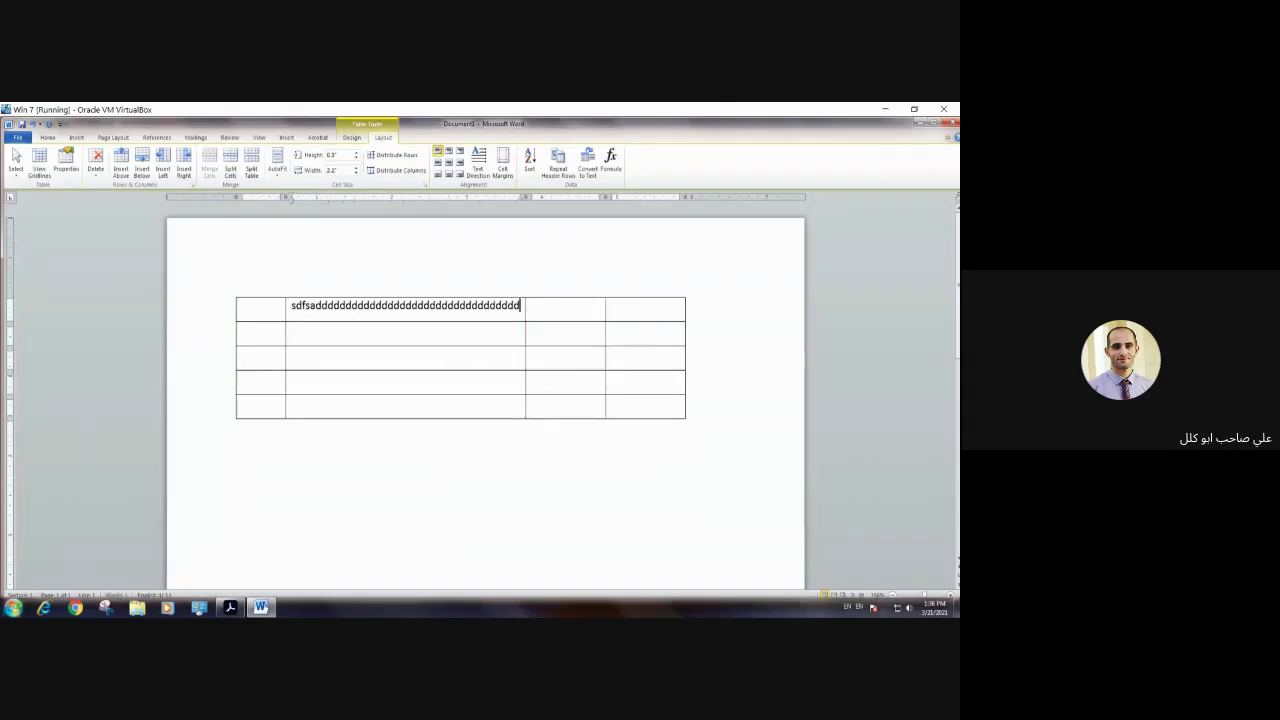
text(ddddd)
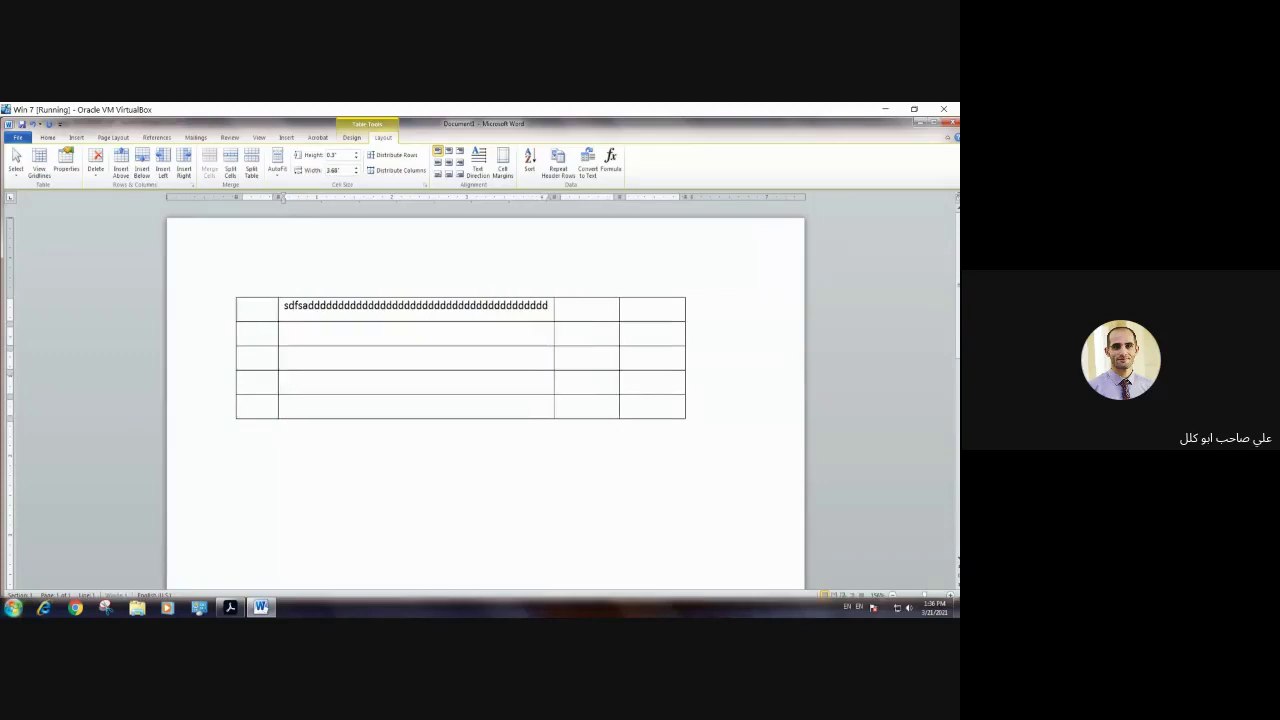
text(ddd)
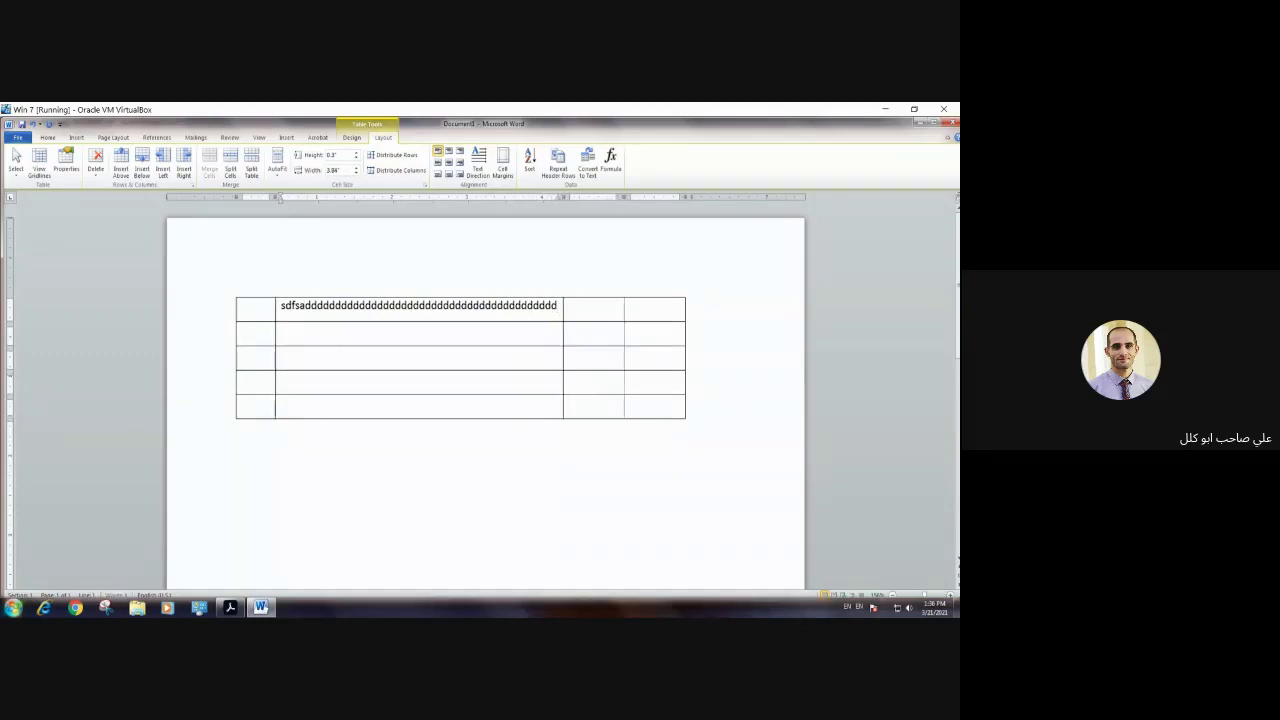
text(ddd)
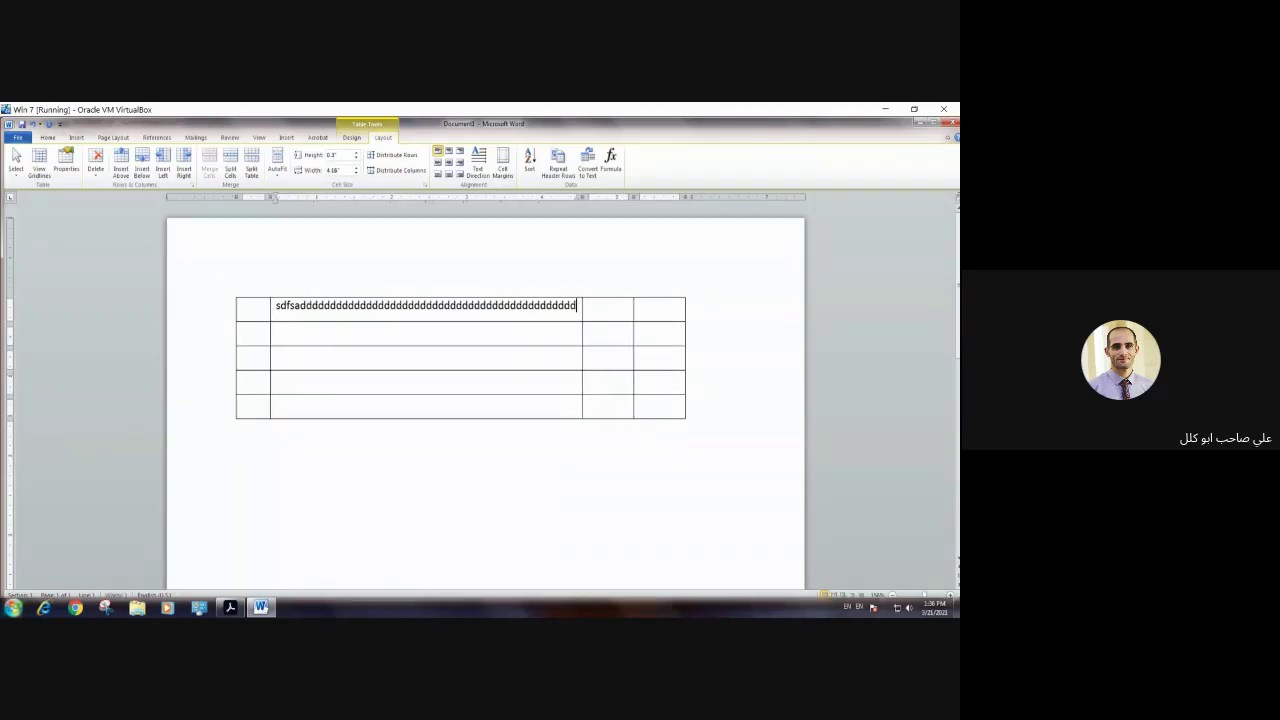
Delete trailing d's from the row-1 text, then append 'ffdfffffffffffffff'.
key(BackSpace)
key(BackSpace)
key(BackSpace)
key(BackSpace)
key(BackSpace)
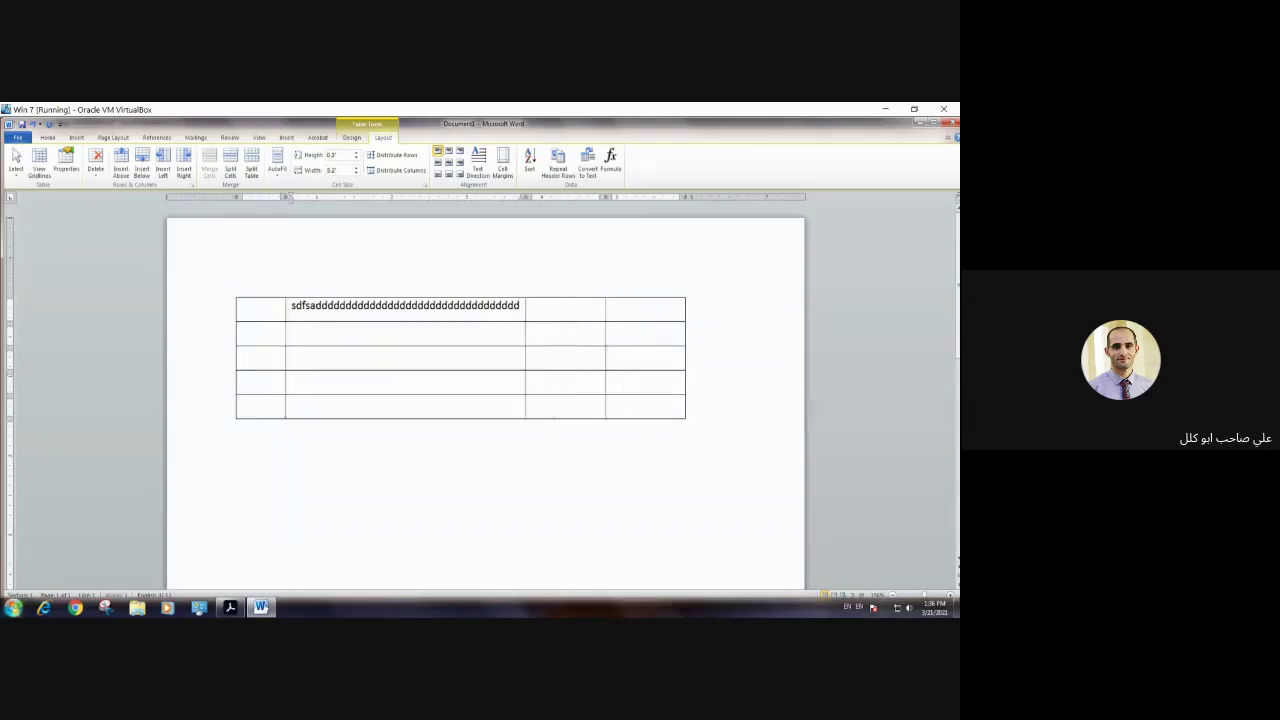
key(BackSpace)
key(BackSpace)
key(BackSpace)
key(BackSpace)
key(BackSpace)
key(BackSpace)
key(BackSpace)
key(BackSpace)
key(BackSpace)
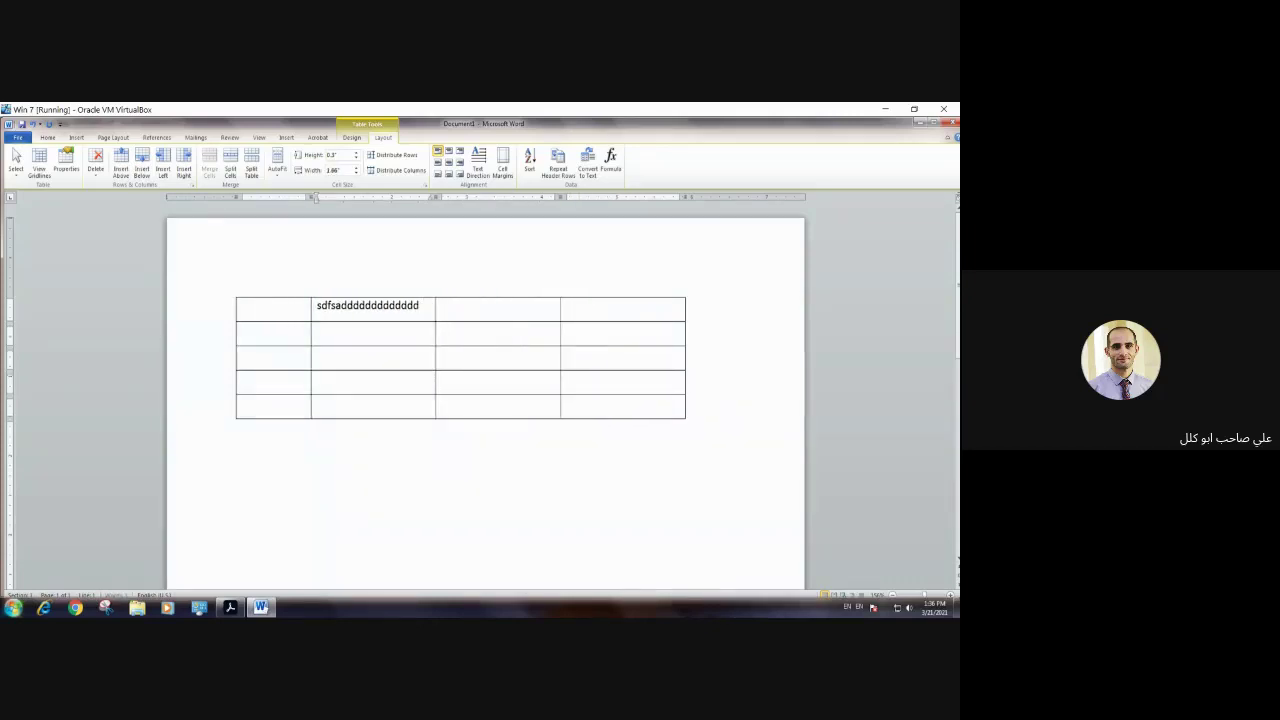
key(BackSpace)
key(BackSpace)
key(BackSpace)
text(ffdffd)
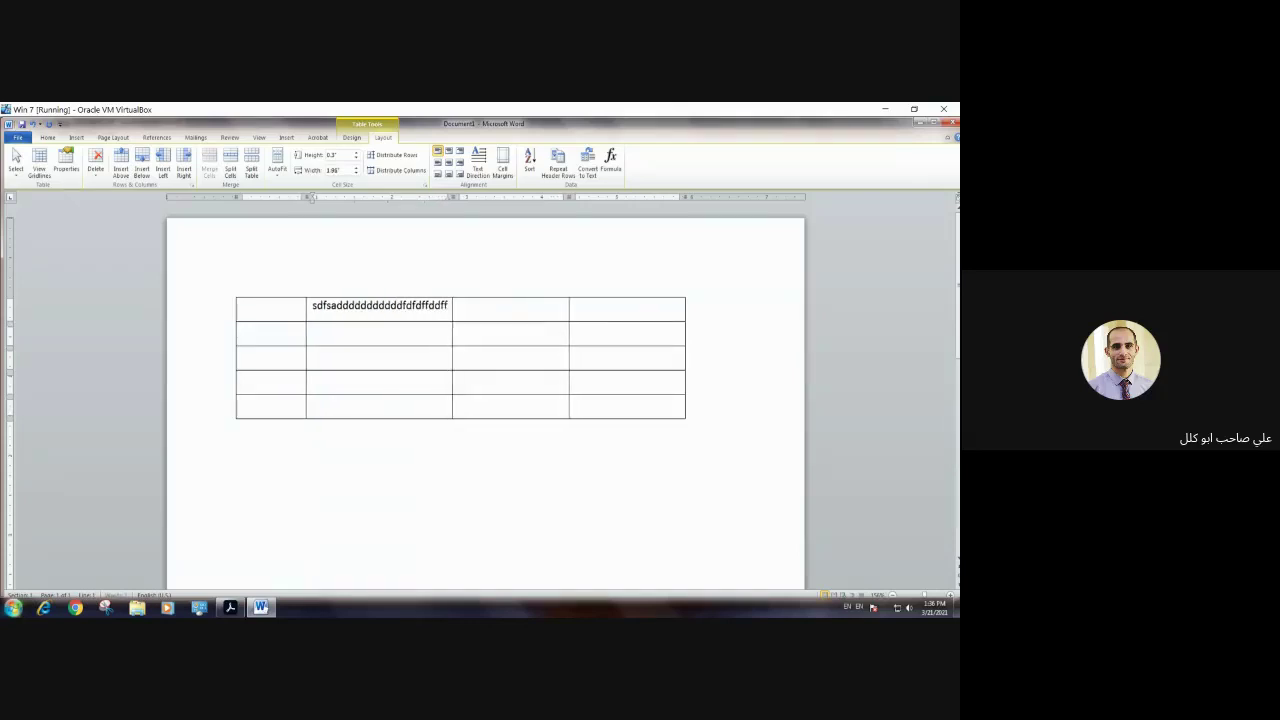
text(fffffff)
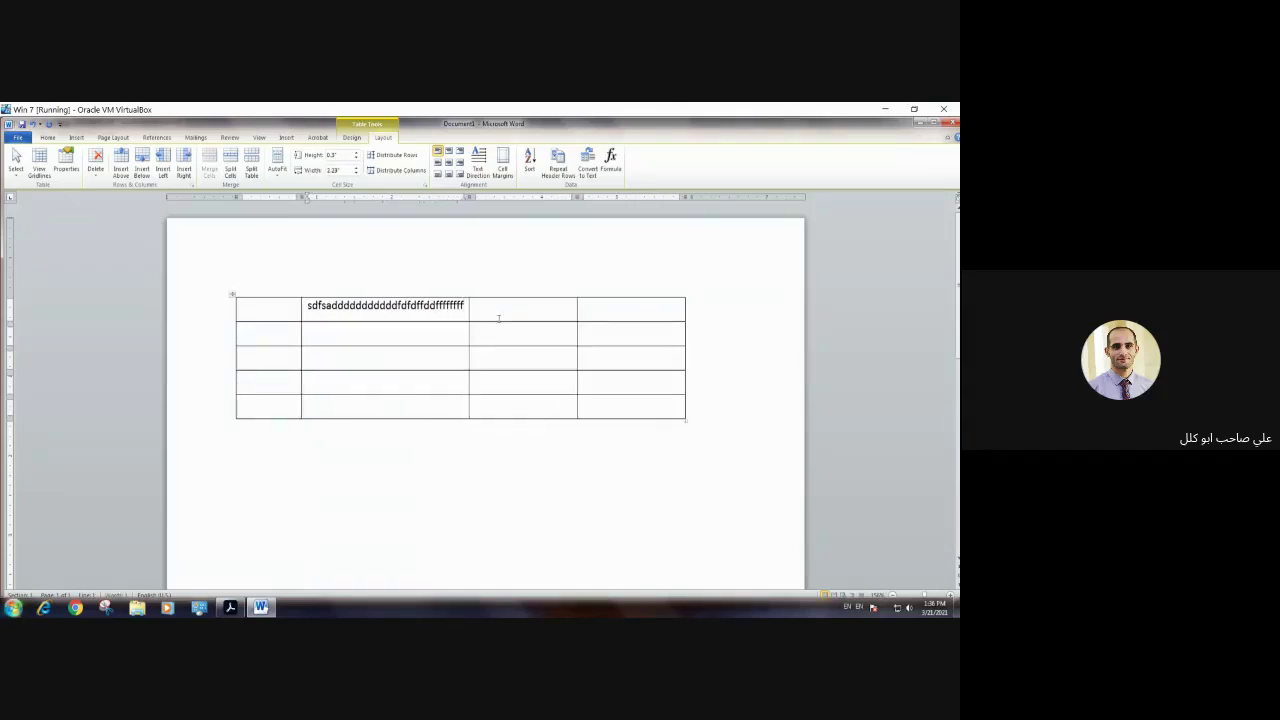
text(ffff)
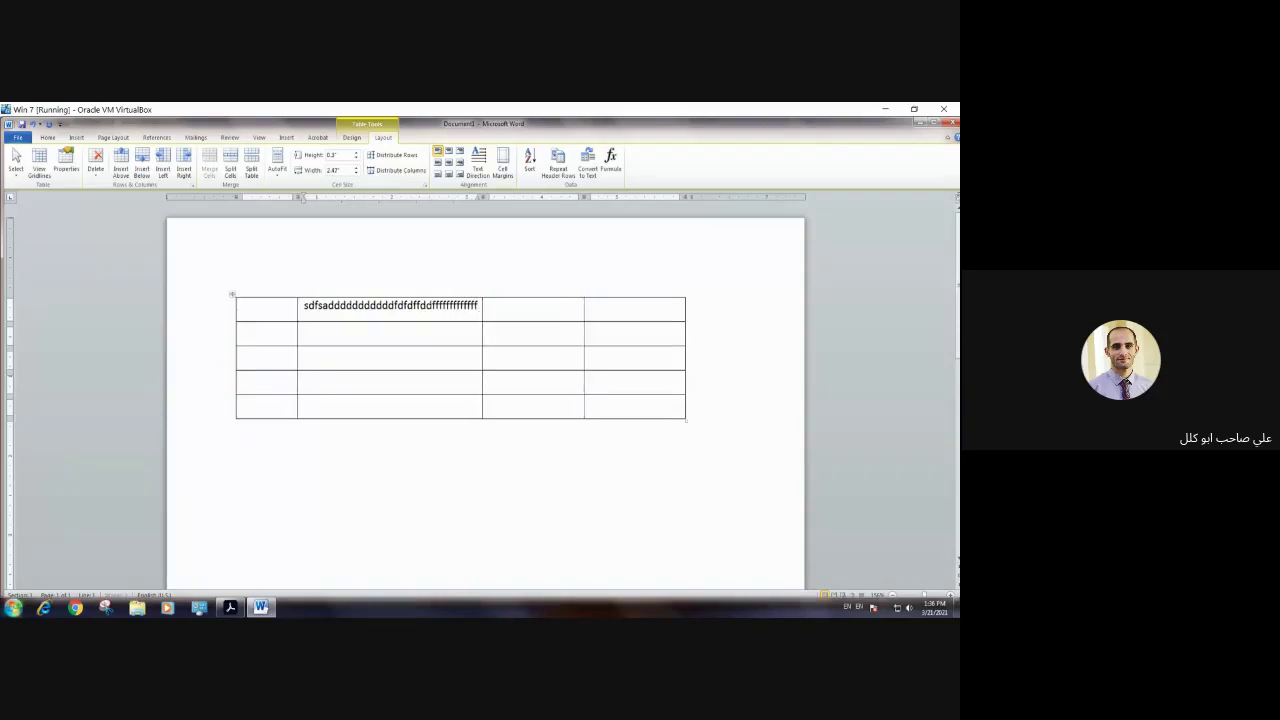
text(ff)
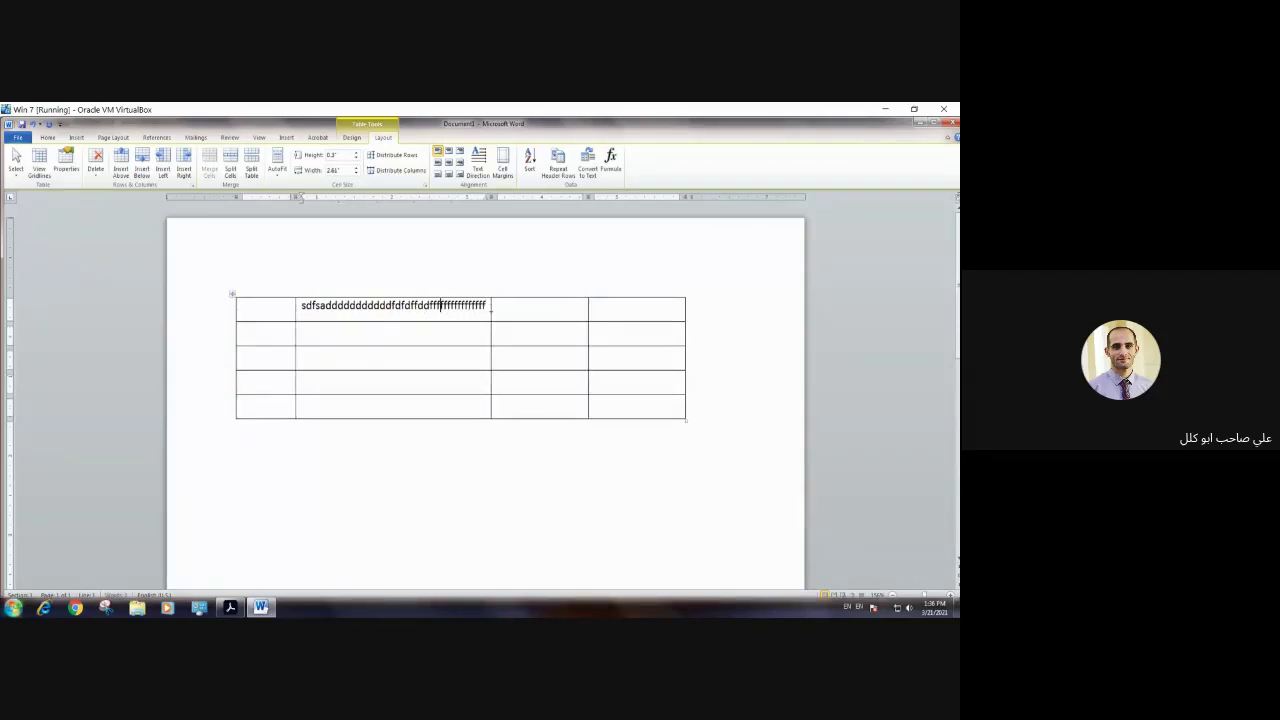
triple_click(440, 305)
click(458, 305)
click(231, 608)
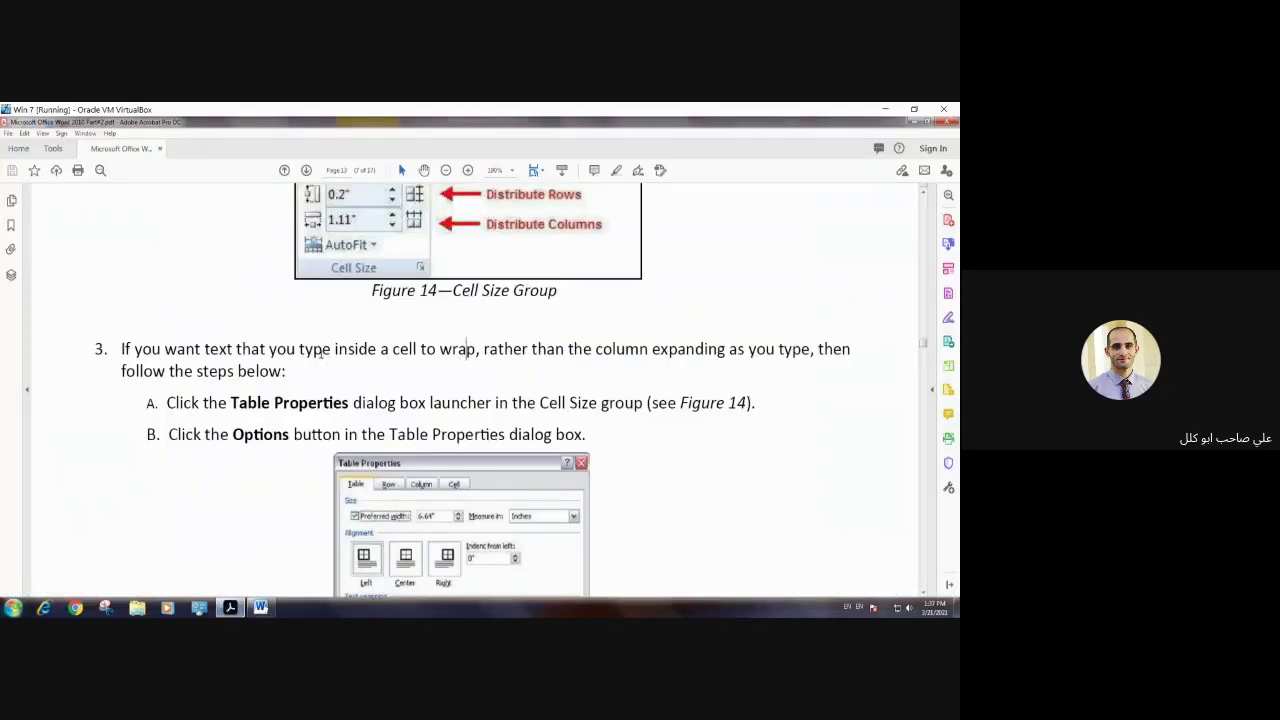
Highlight step 3's phrases about wrapping text in a cell rather than expanding the column.
drag(299, 349, 458, 349)
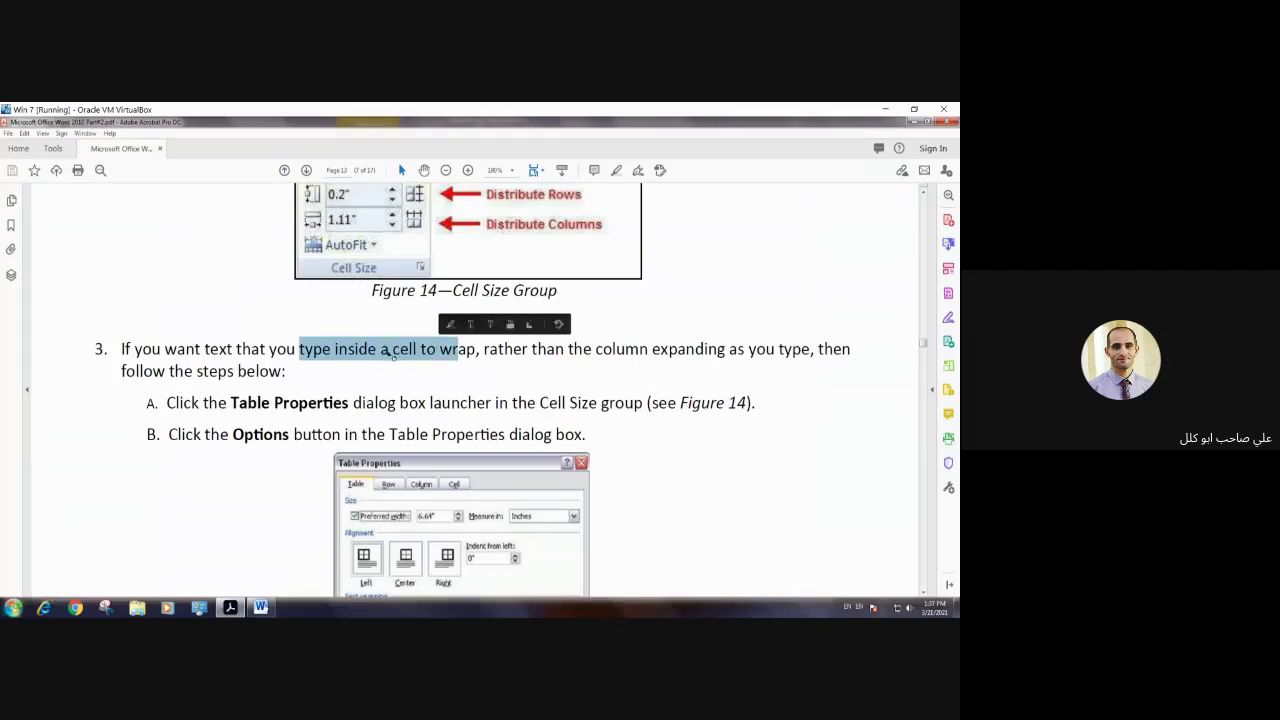
click(417, 354)
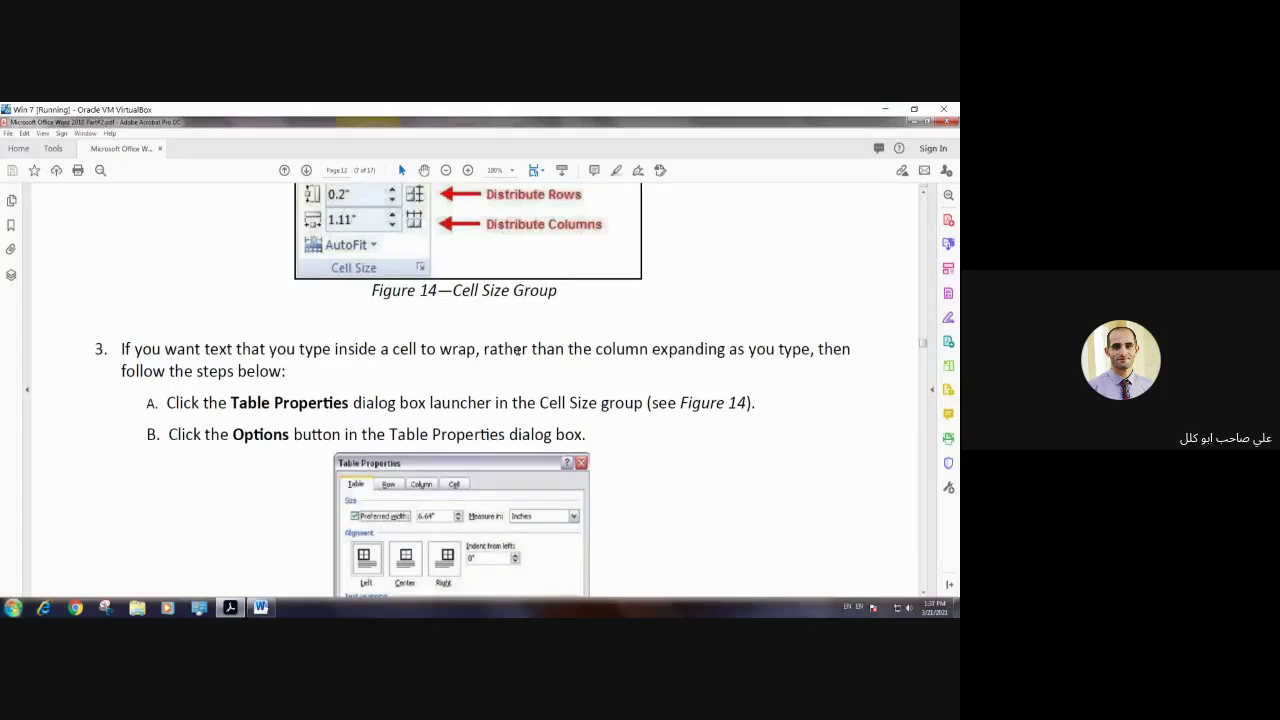
drag(483, 349, 652, 349)
click(652, 351)
drag(652, 351, 722, 350)
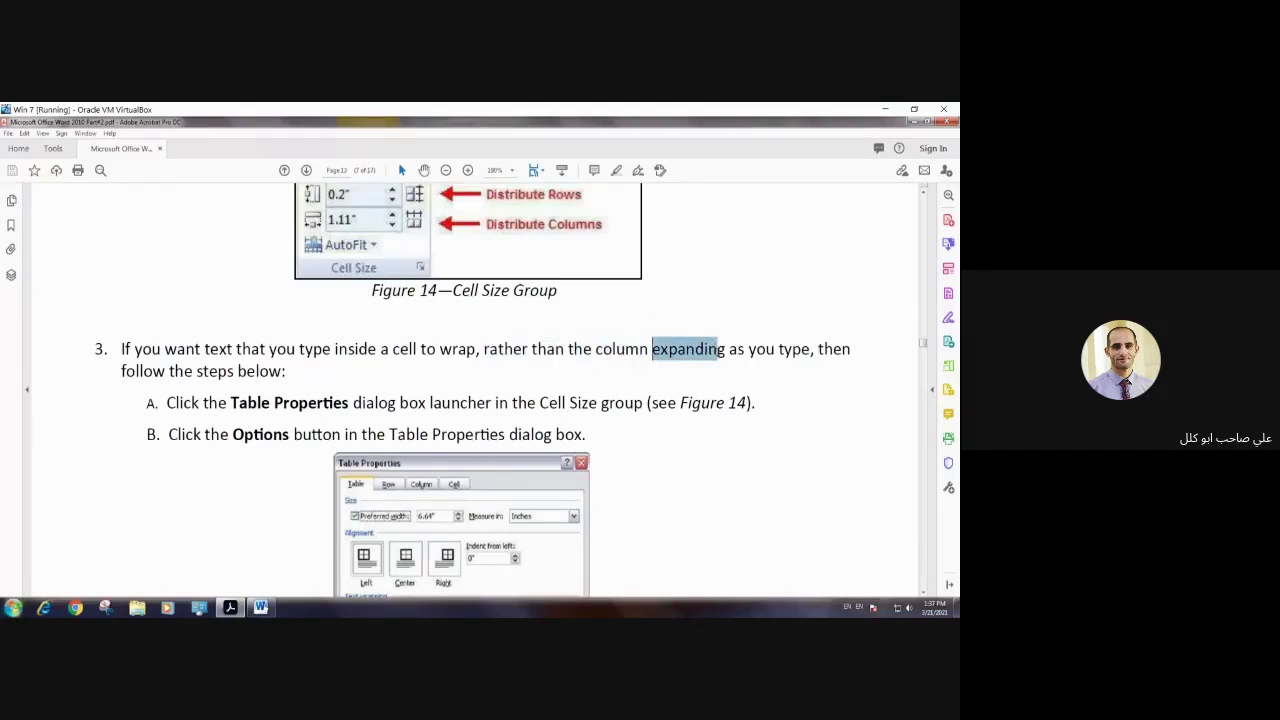
double_click(622, 349)
Back in Word, append 'rrrrrrrfrrrrrr' to the end of the first-row text.
click(260, 607)
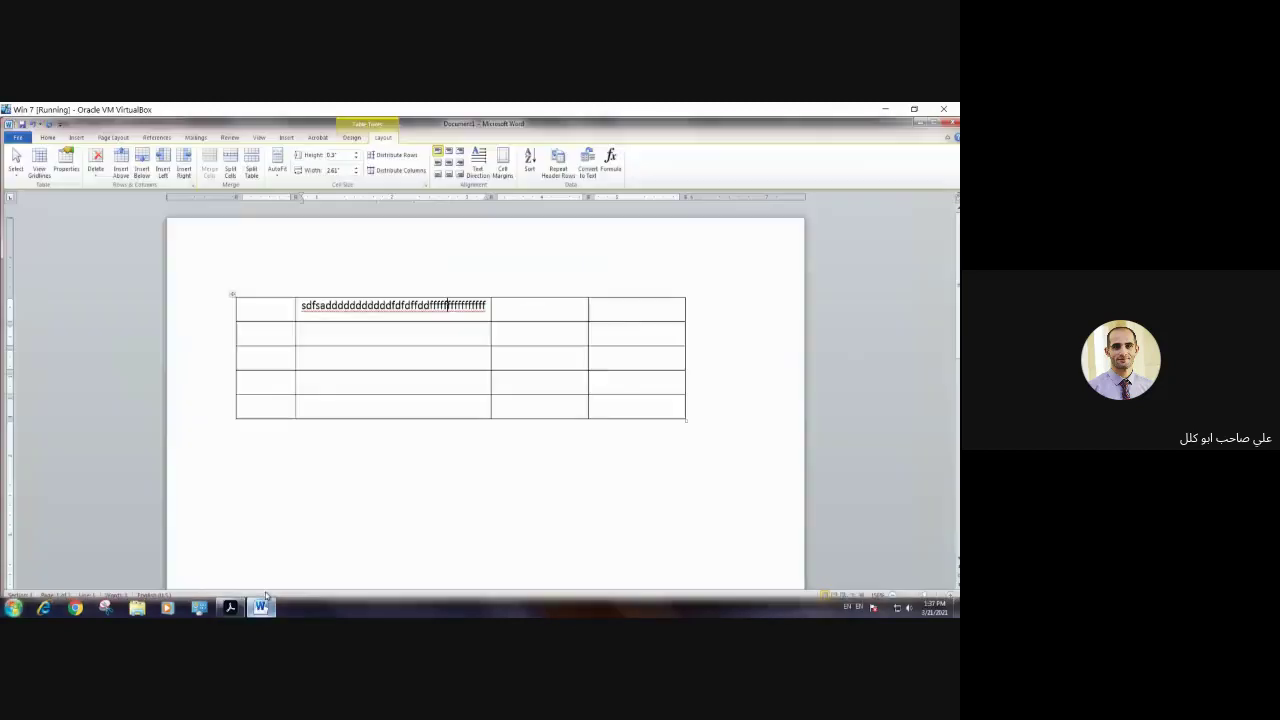
key(Down)
key(Up)
text(rrrrrrrf)
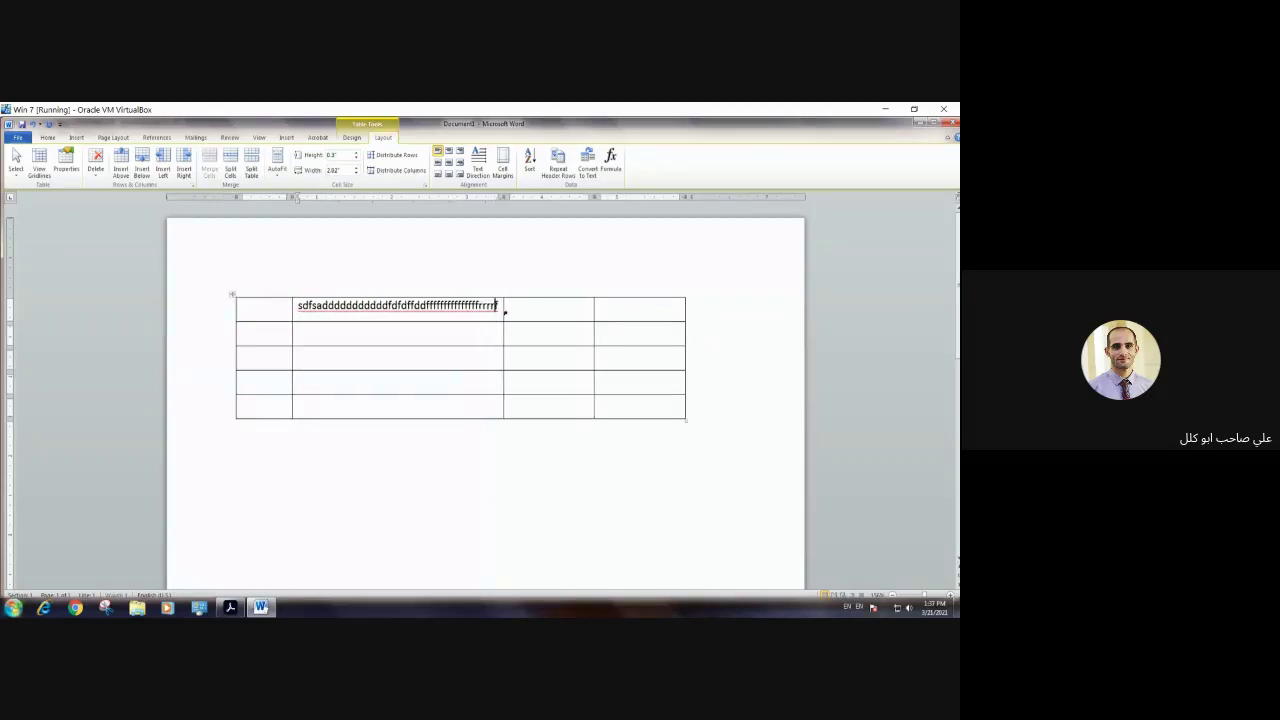
text(rr)
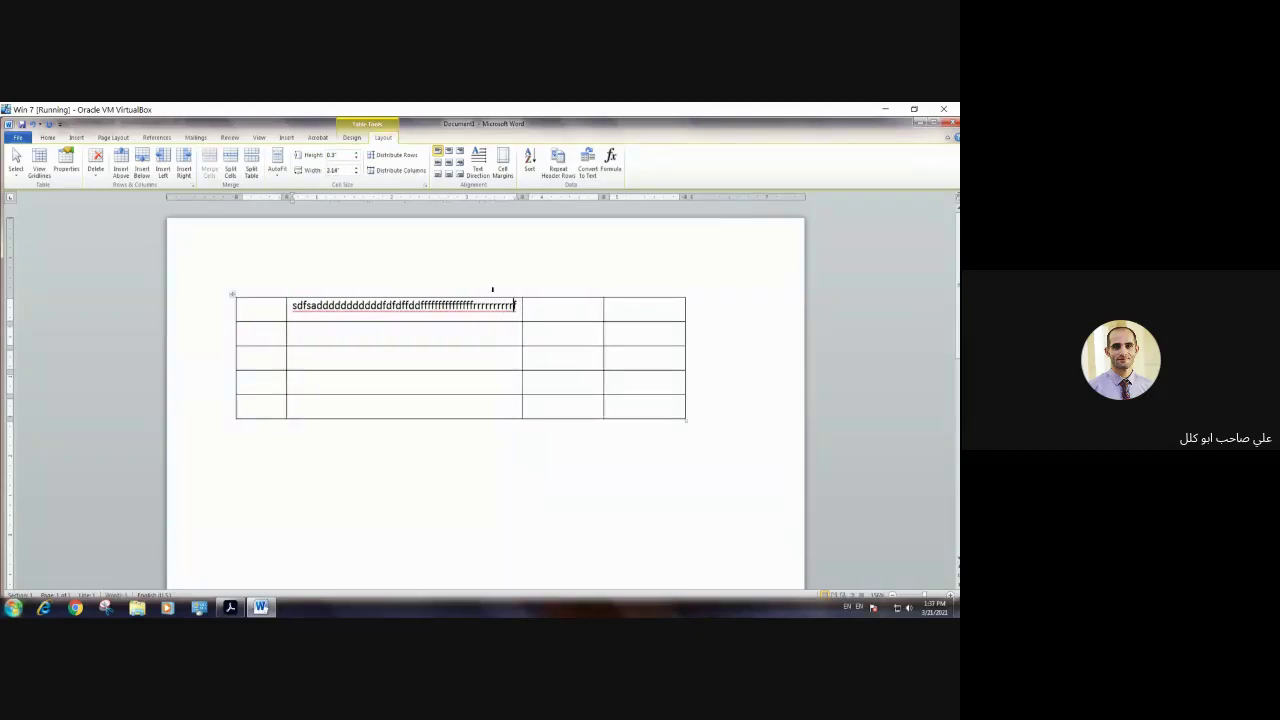
text(rrrr)
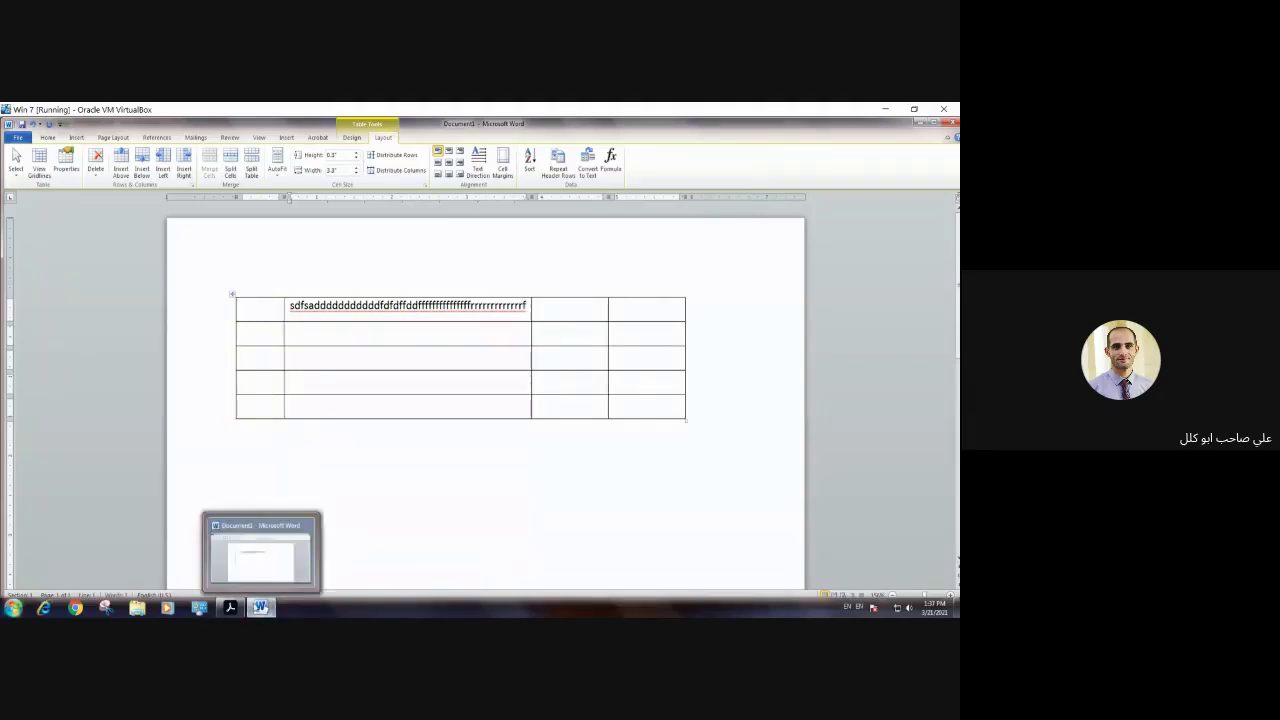
In the PDF tutorial, scroll down and highlight the phrases about the Cell Size group.
mouse_move(230, 607)
click(200, 550)
click(317, 427)
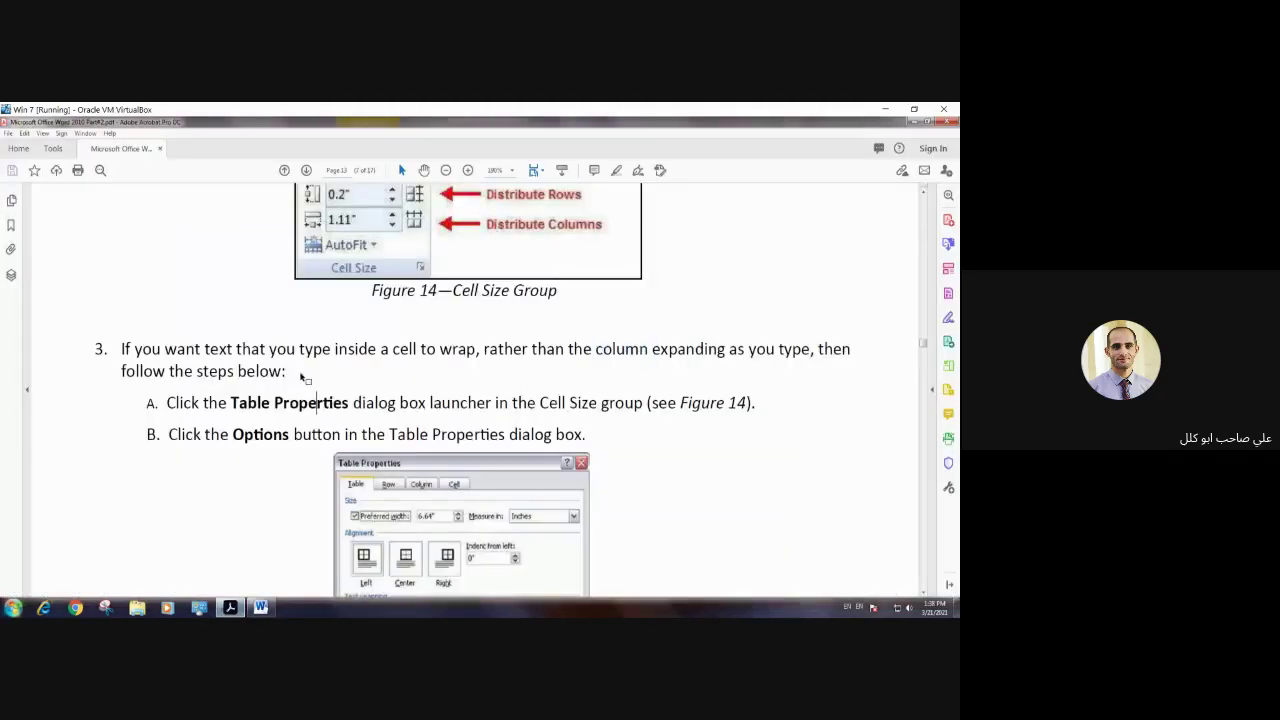
scroll(328, 365, down, 1)
scroll(333, 363, down, 1)
scroll(335, 364, down, 1)
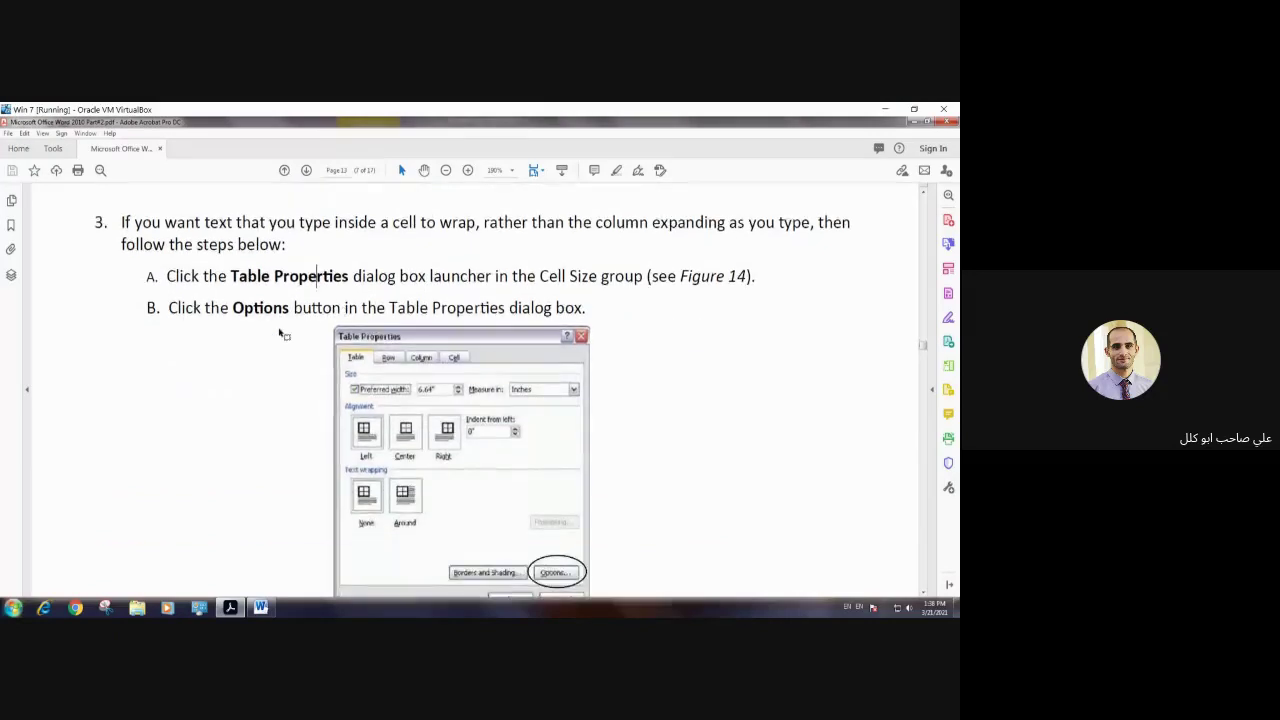
drag(166, 276, 490, 278)
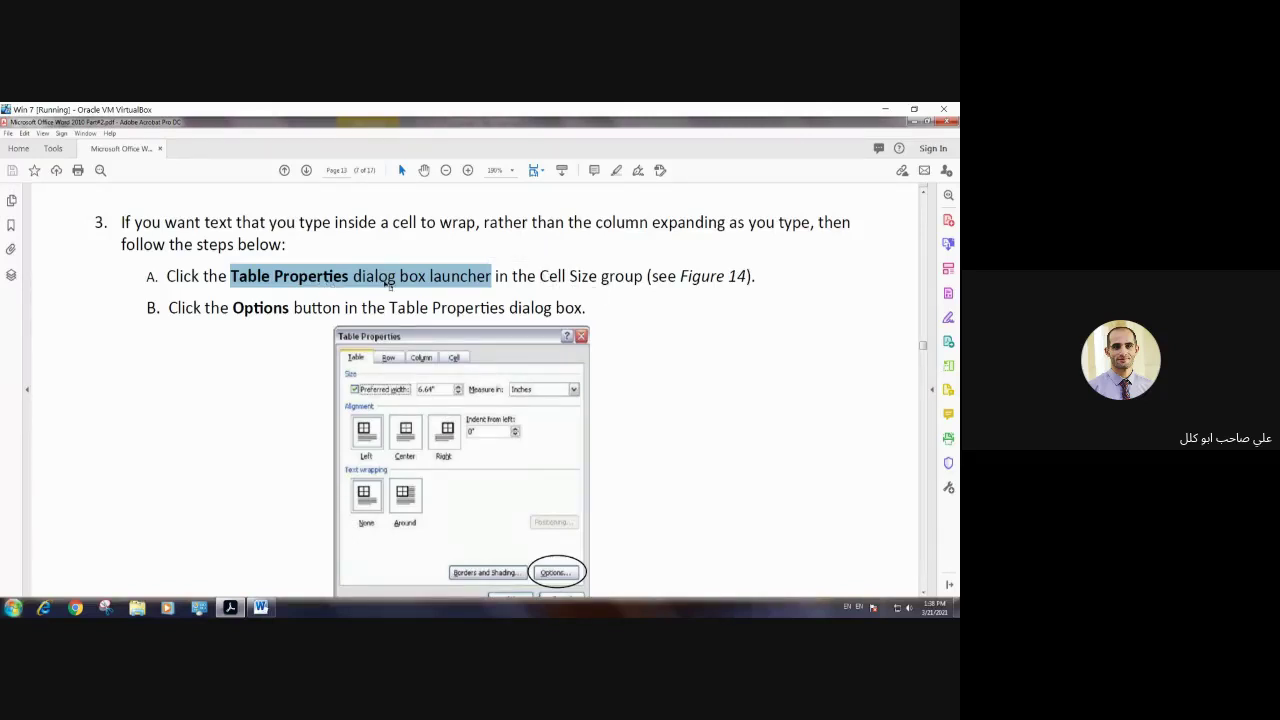
drag(539, 277, 643, 277)
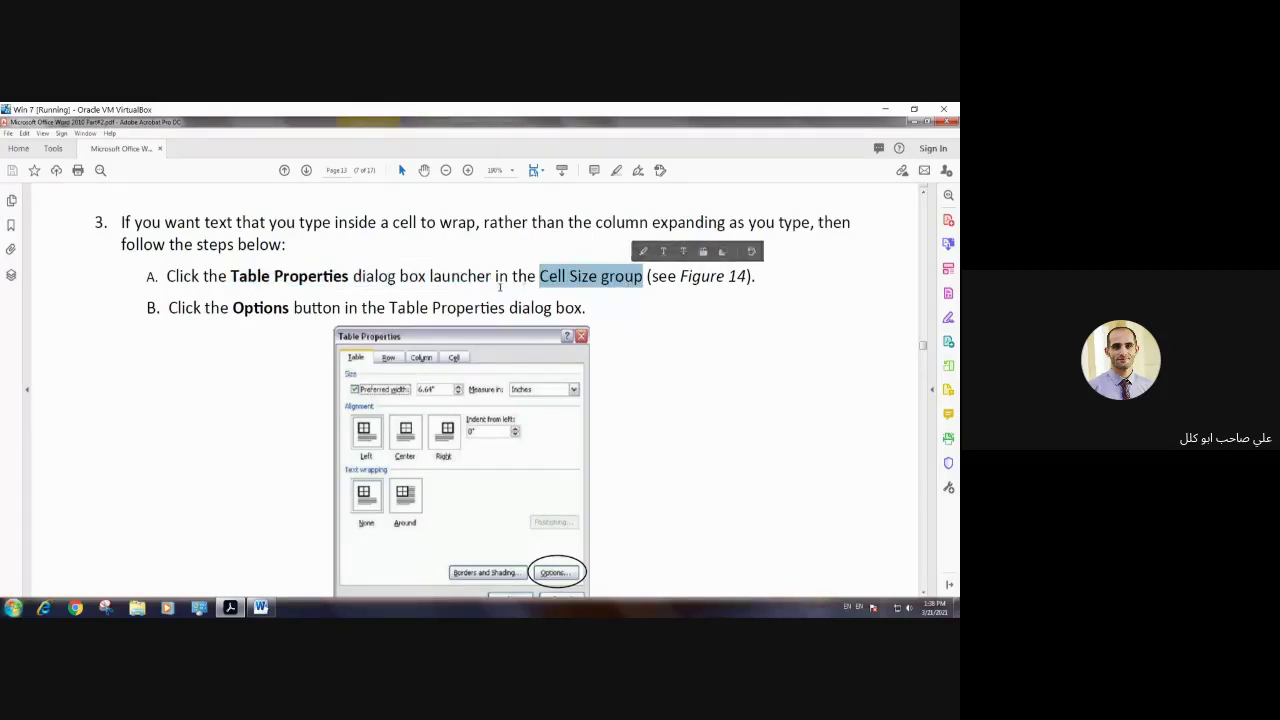
click(245, 307)
drag(232, 307, 289, 307)
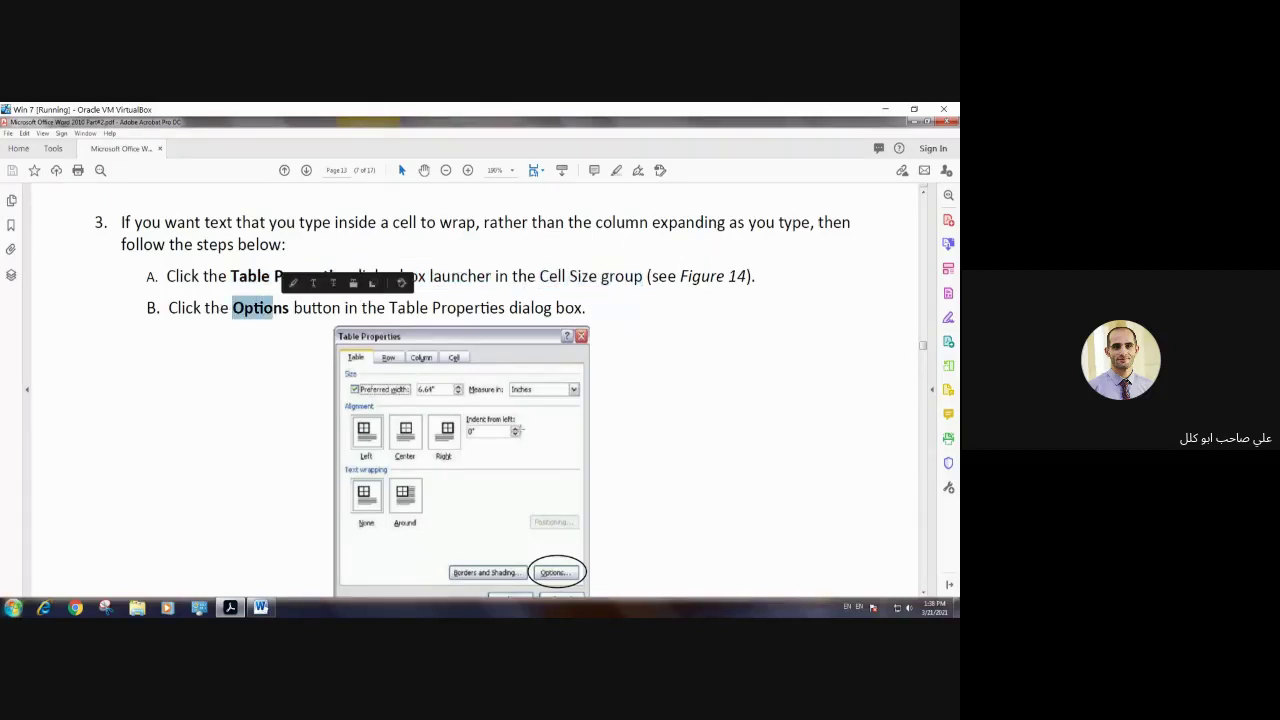
Highlight step C's un-check instruction and step D's OK to close Table Options.
scroll(560, 540, down, 1)
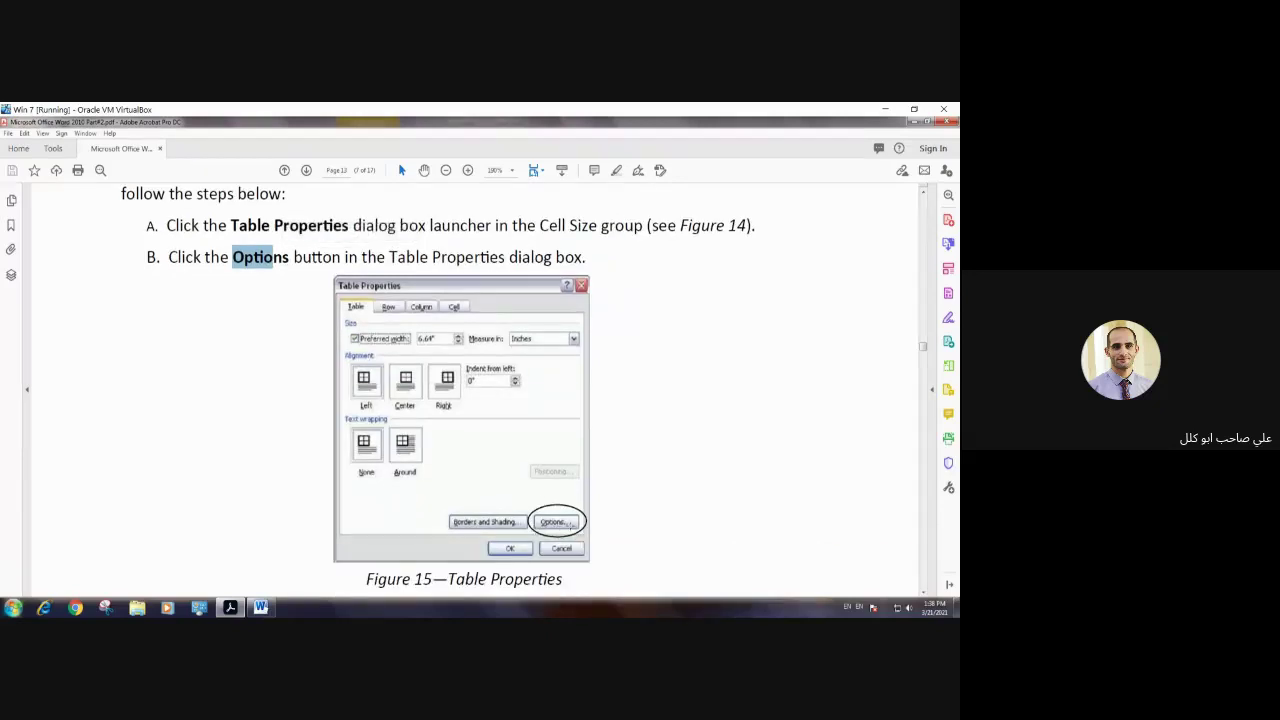
scroll(514, 279, down, 4)
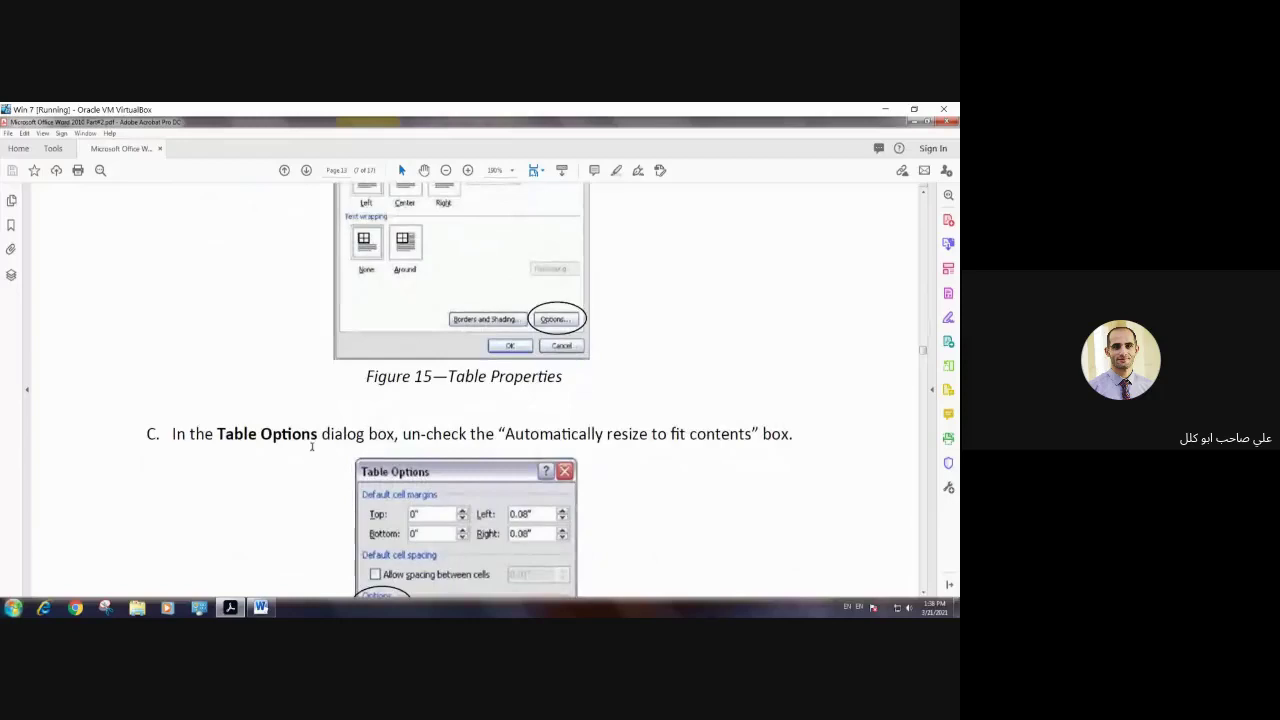
scroll(311, 447, down, 3)
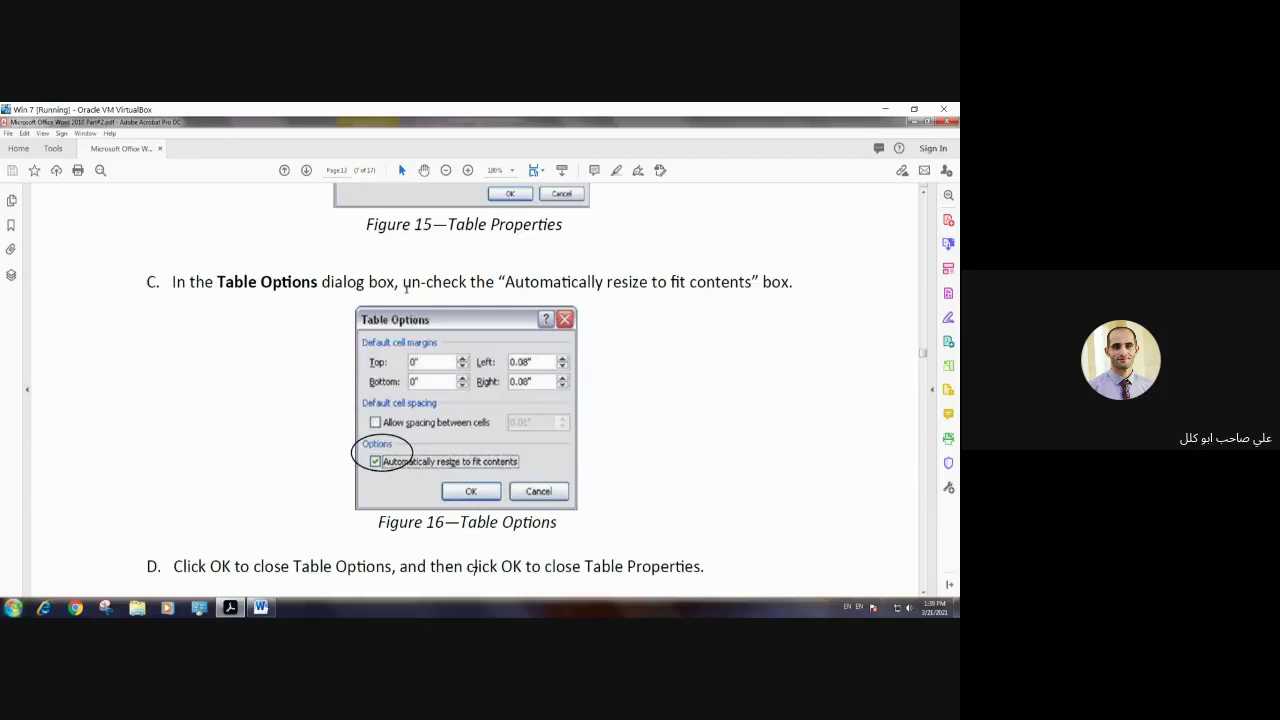
drag(403, 283, 572, 282)
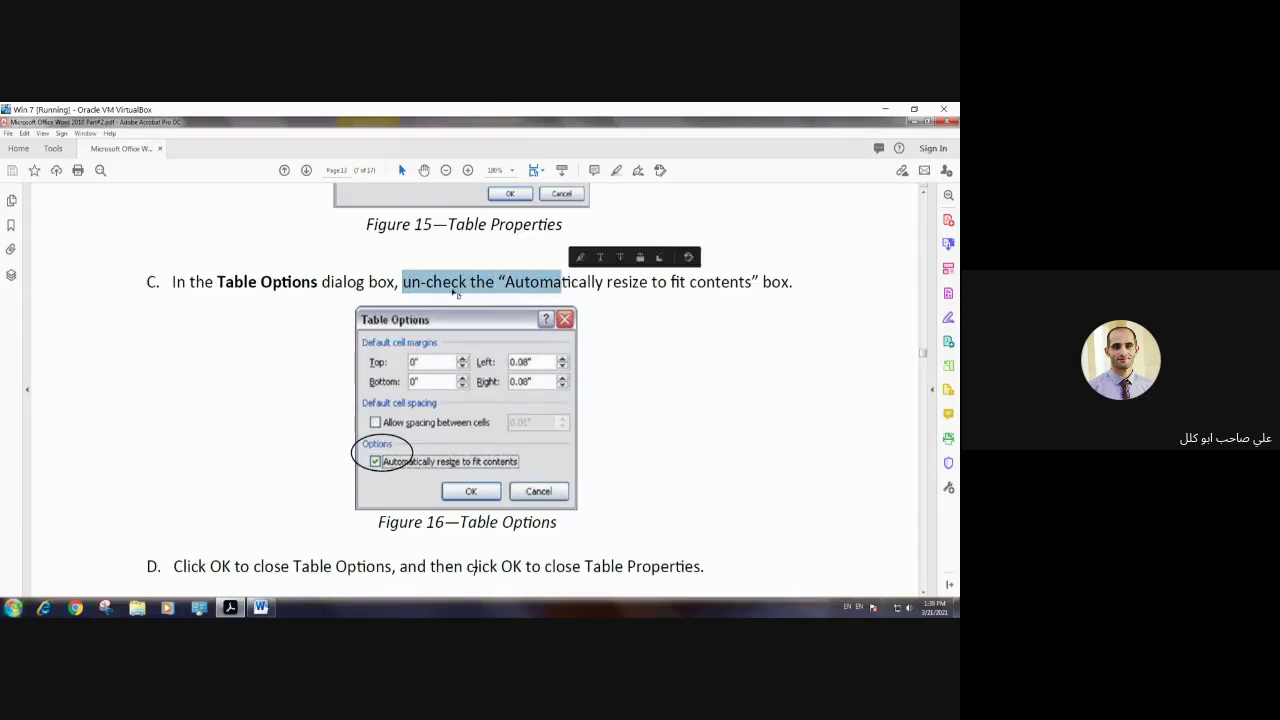
drag(403, 283, 648, 282)
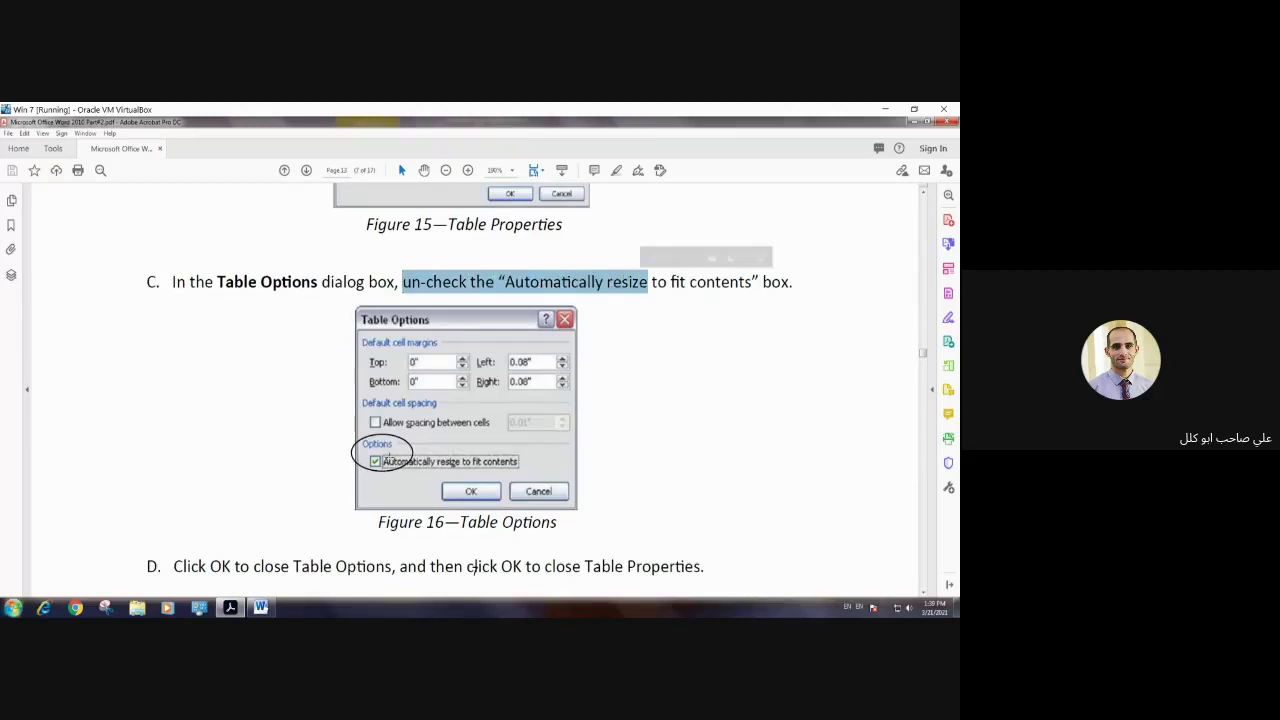
scroll(376, 455, down, 2)
drag(208, 490, 393, 490)
click(466, 490)
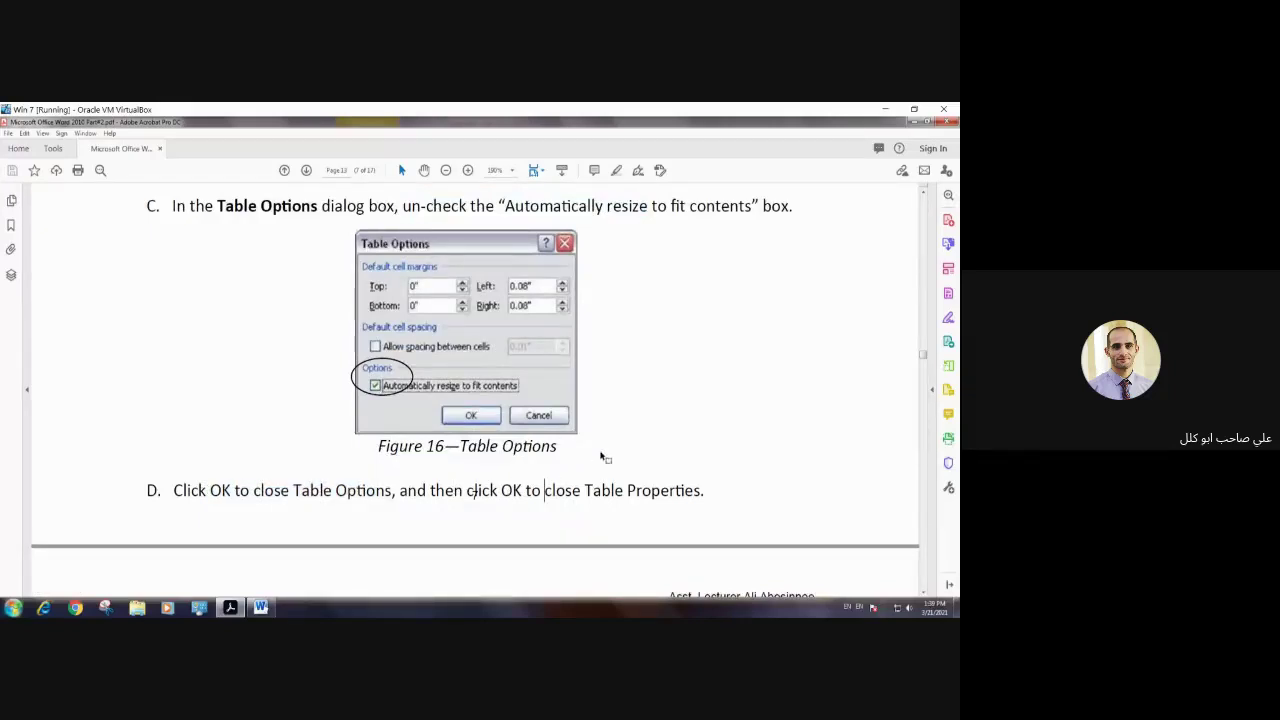
Return to Word and place the insertion point in the first-row text.
scroll(554, 463, down, 2)
scroll(554, 463, up, 3)
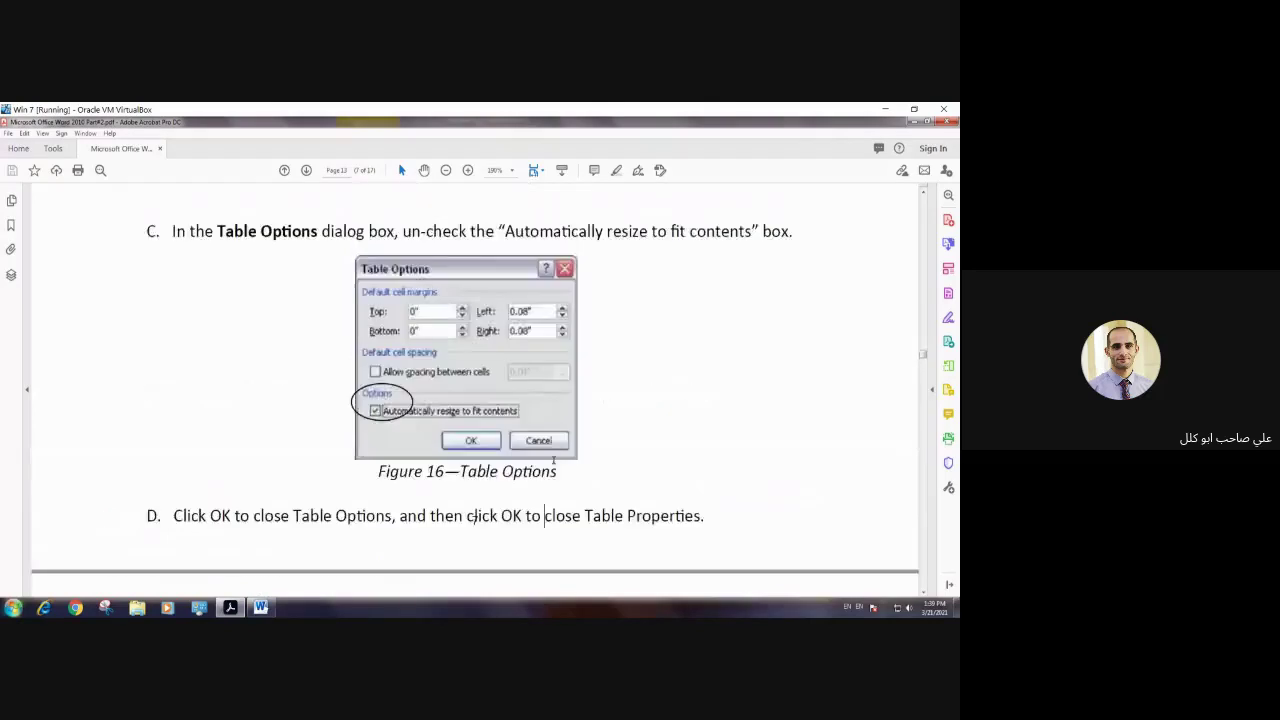
scroll(554, 463, up, 2)
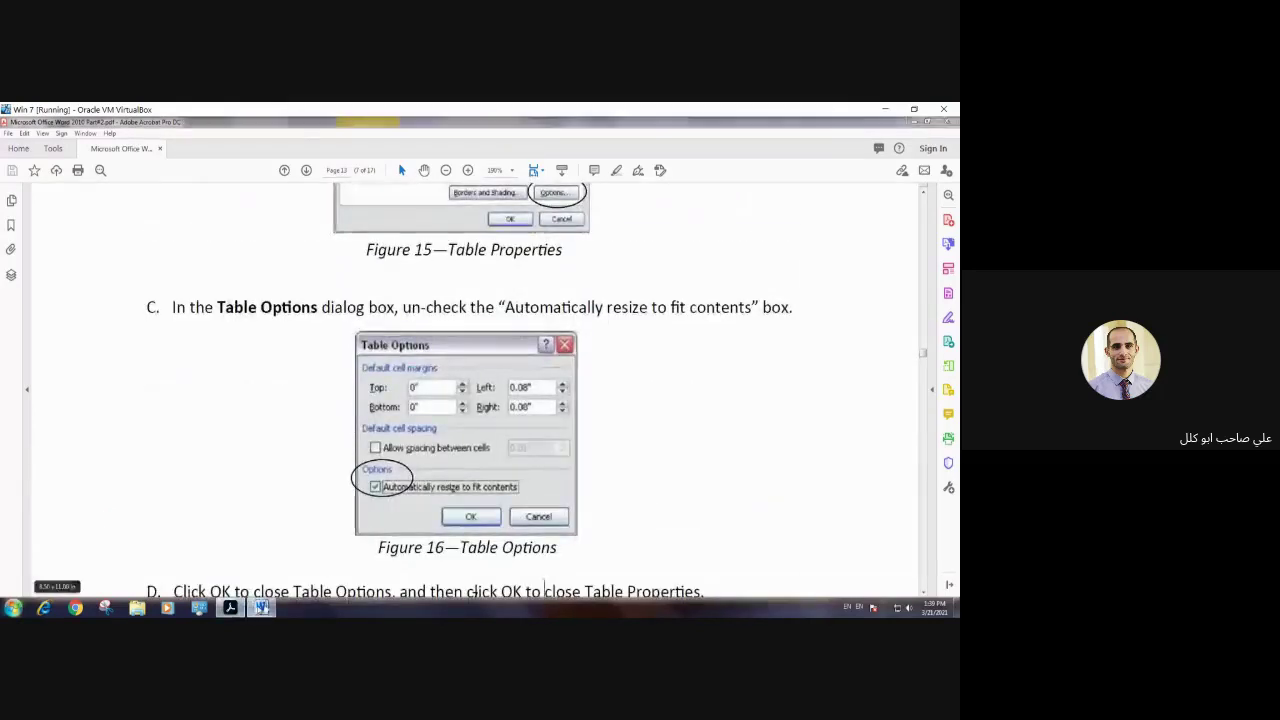
click(260, 607)
click(320, 305)
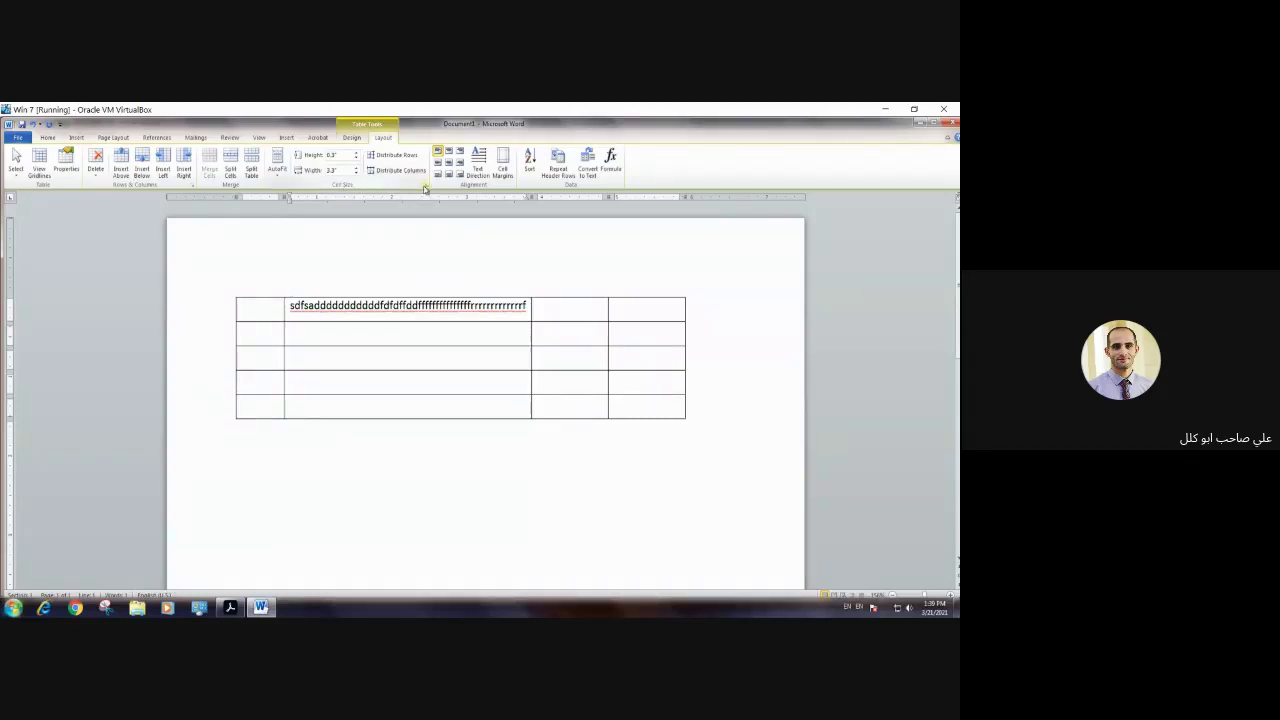
Enable Allow spacing between cells in Table Properties, then type a long run of 2s in a third-row cell.
click(425, 187)
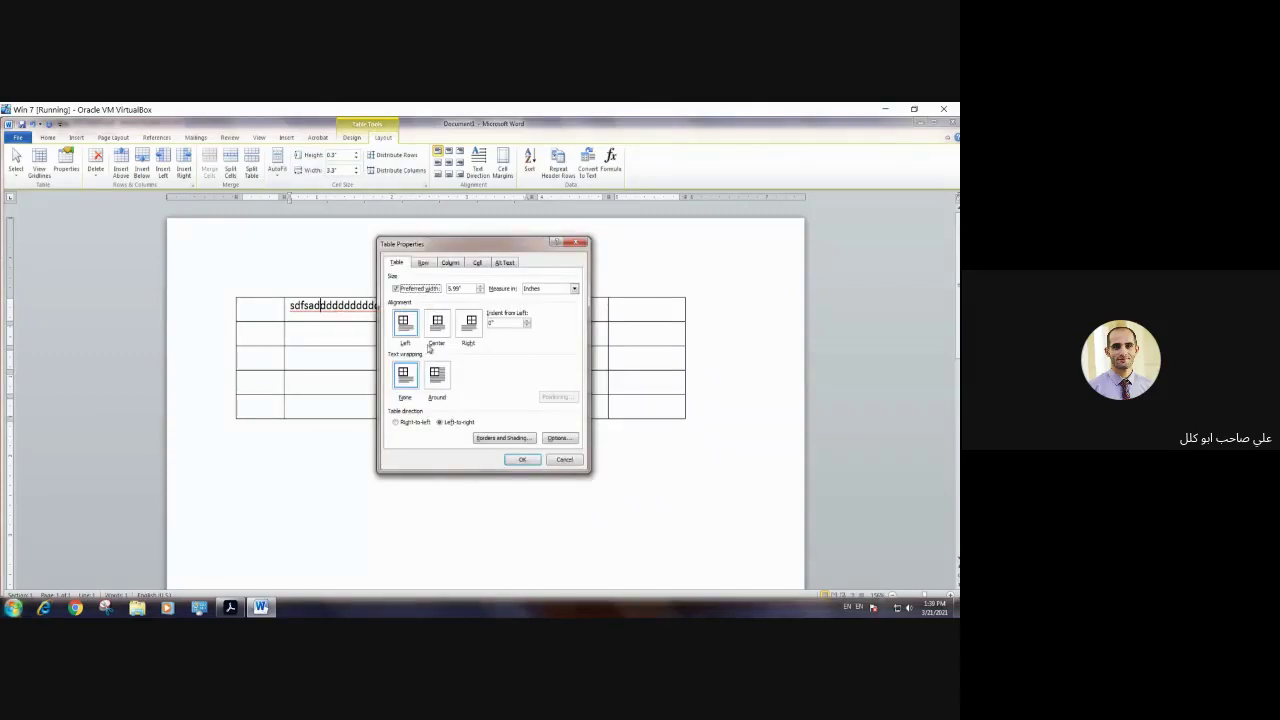
click(561, 442)
click(560, 438)
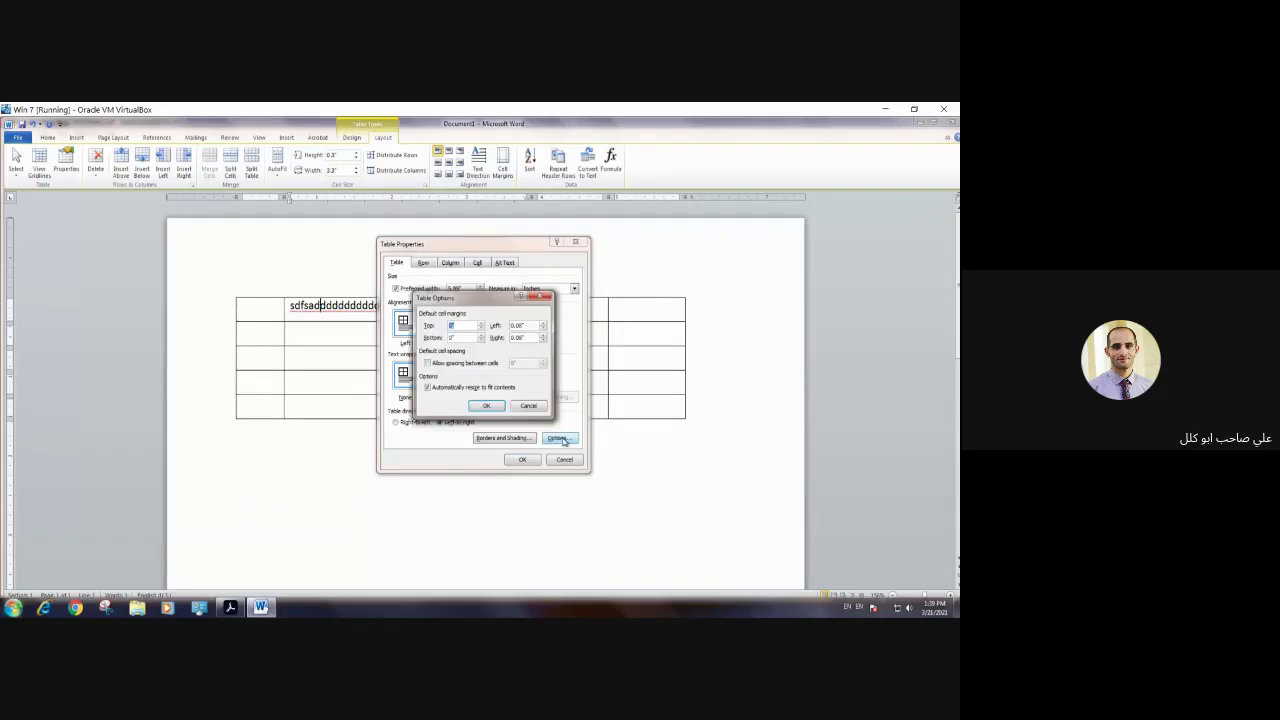
click(428, 363)
click(486, 405)
click(522, 460)
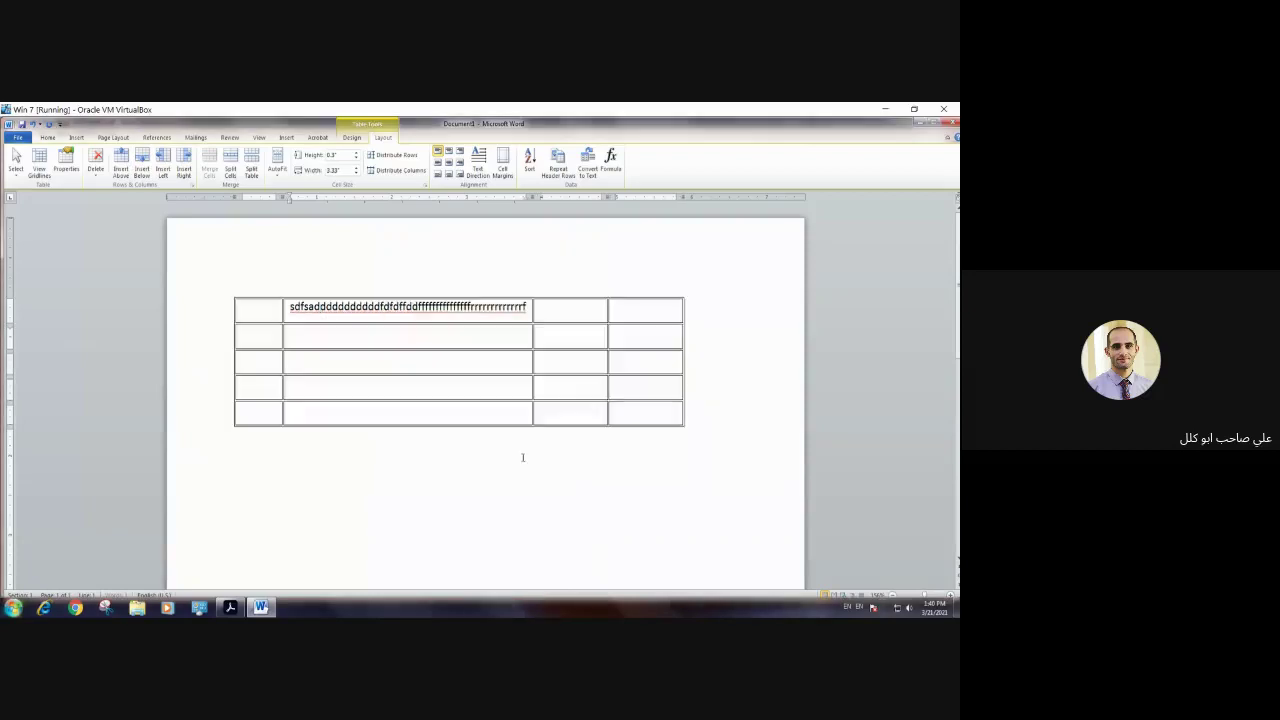
click(406, 340)
text(222)
text(22222222222222222222222222222222222222222)
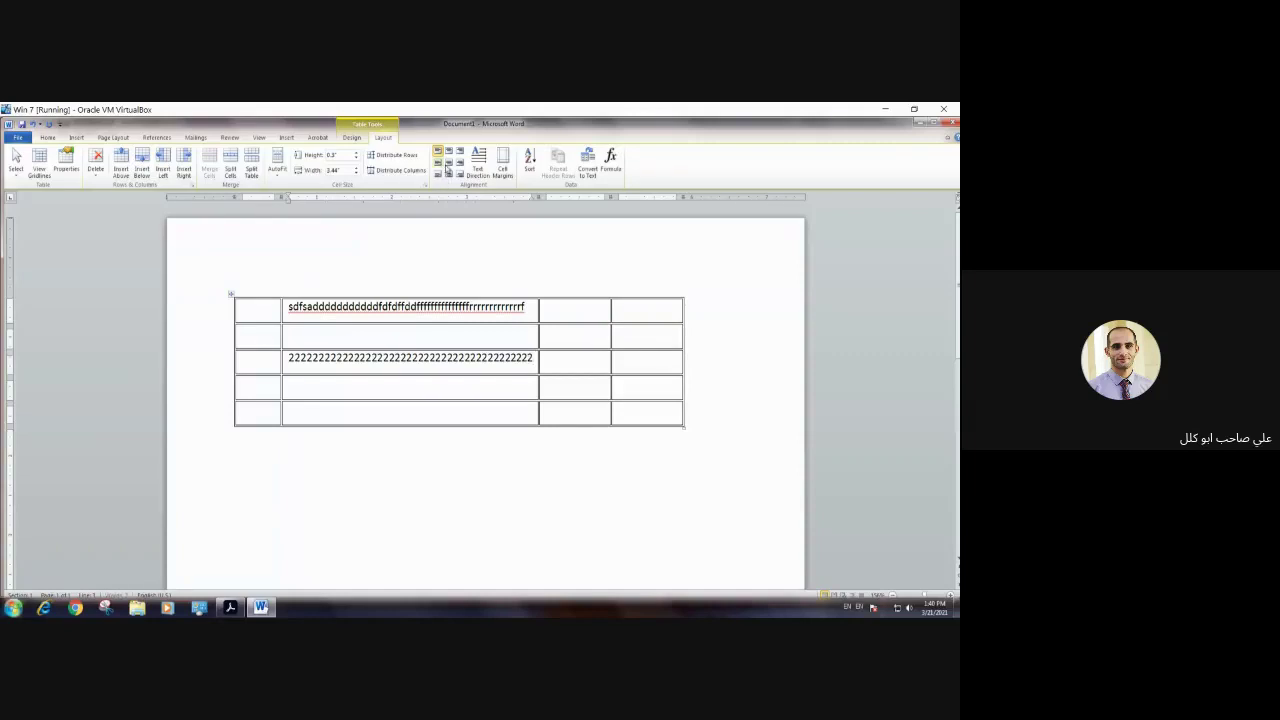
Undo the cell spacing and the typed 2s.
click(258, 294)
key(ctrl+z)
key(ctrl+z)
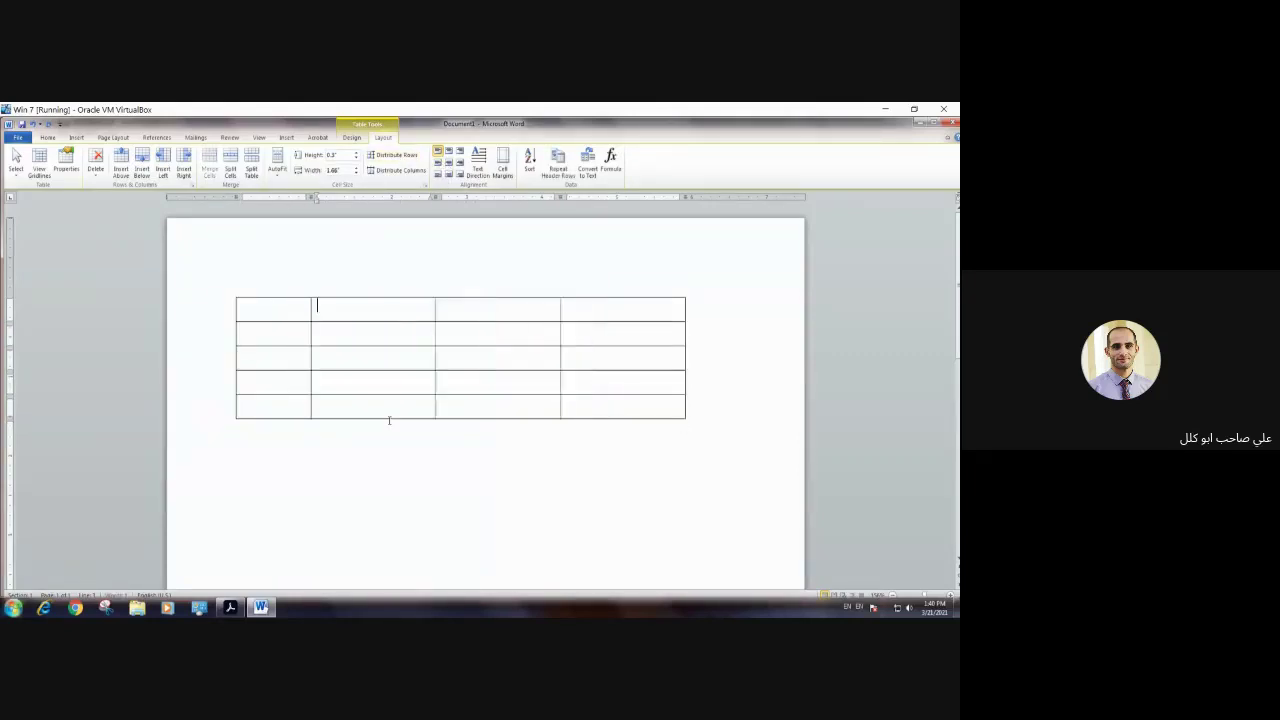
key(ctrl+z)
click(313, 305)
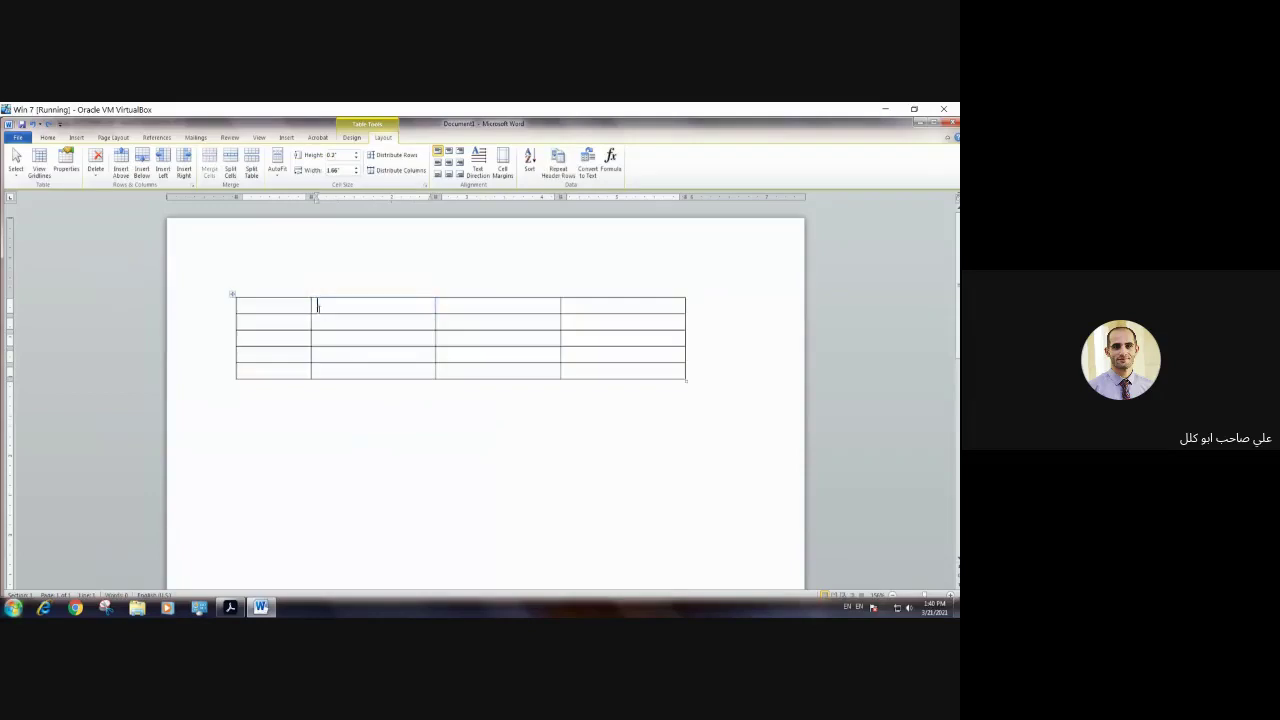
click(243, 305)
Uncheck Automatically resize to fit contents in the table's Options and confirm.
click(427, 187)
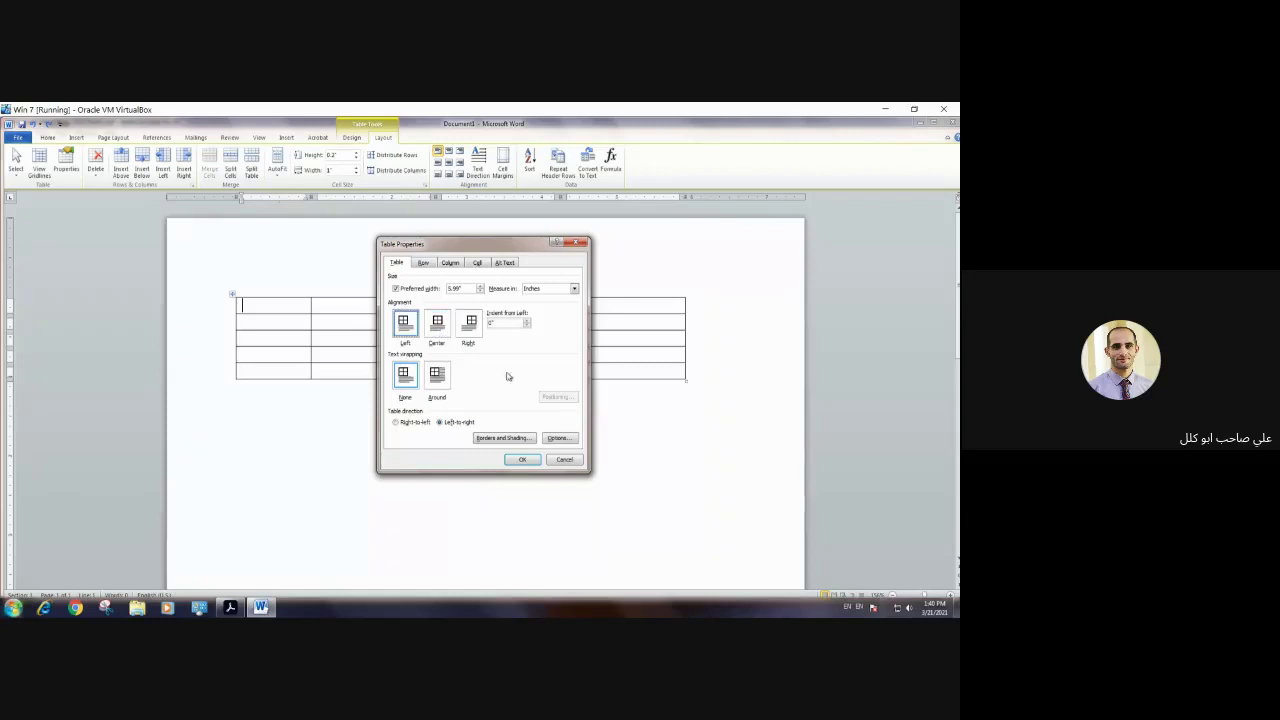
click(558, 438)
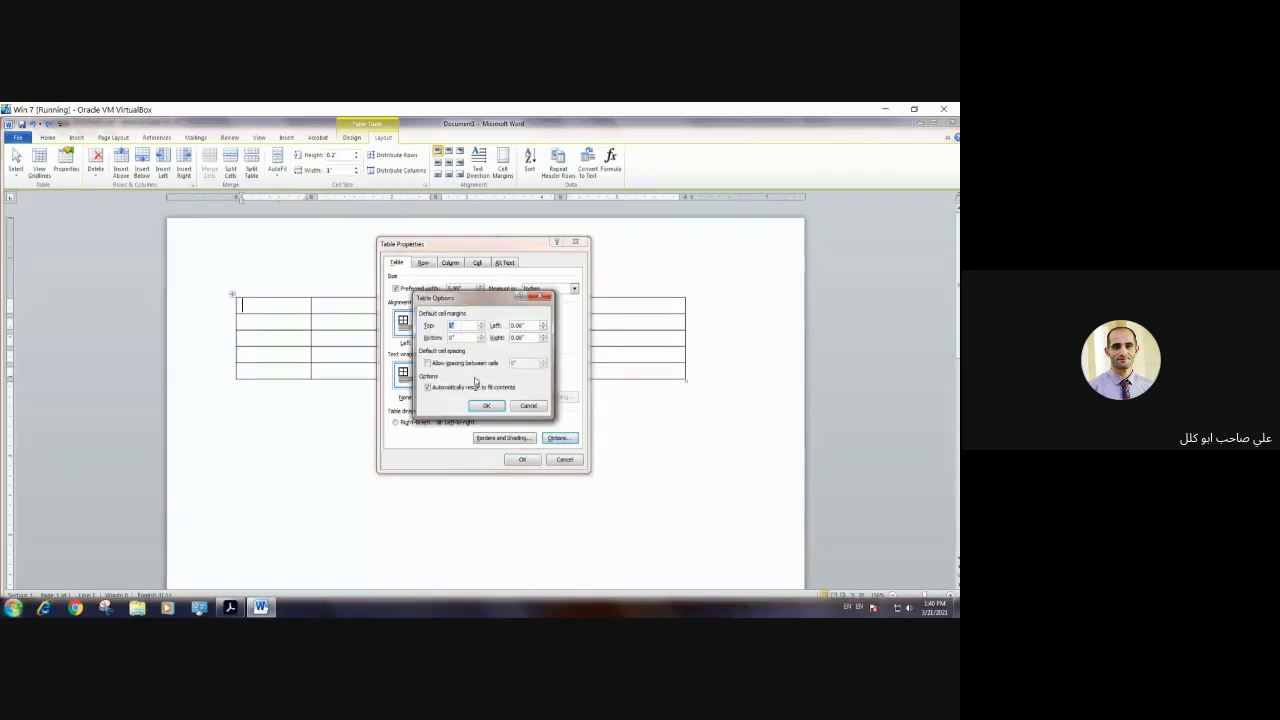
click(428, 388)
click(484, 407)
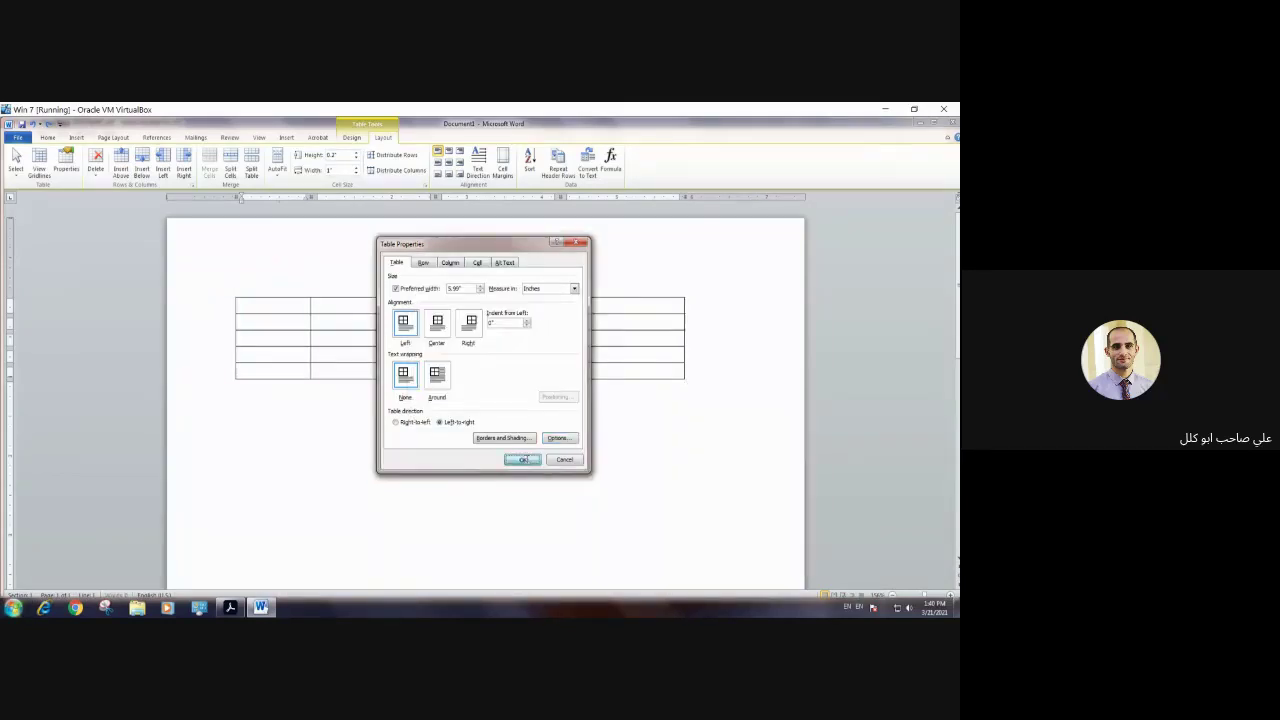
click(522, 460)
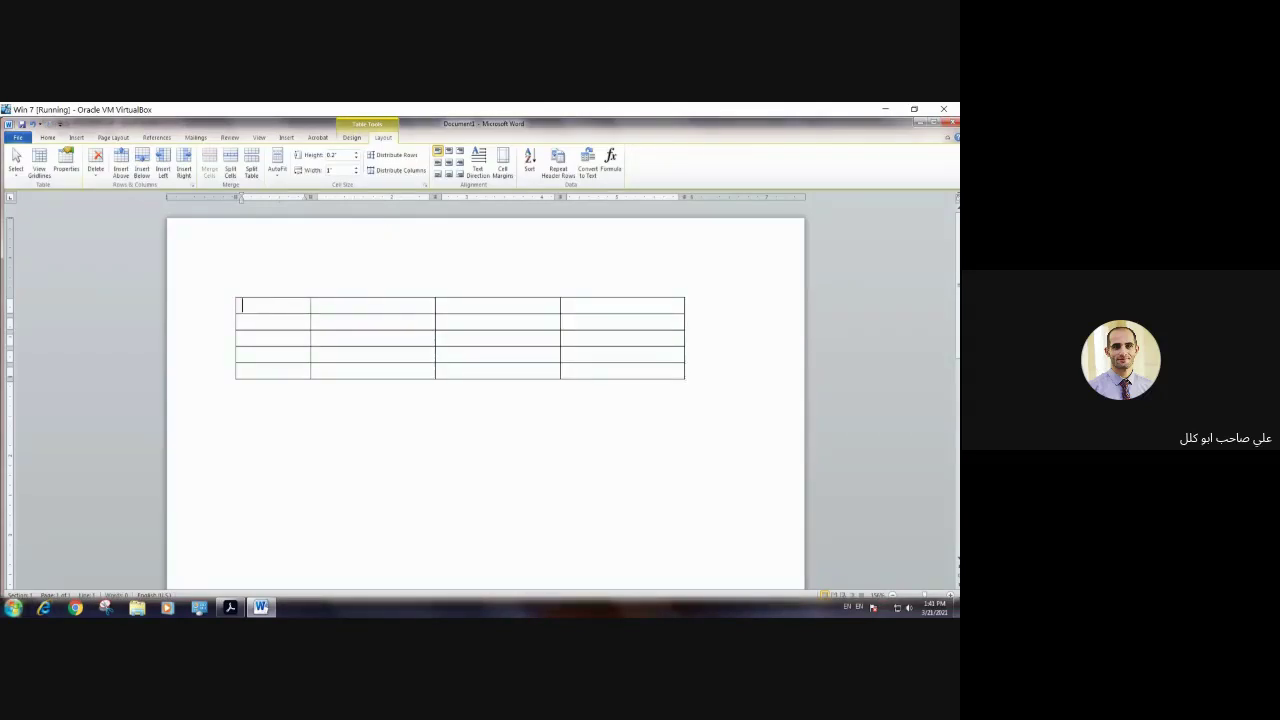
Type a long run of e's into the first table cell so it wraps, then move into the second cell.
text(eeeeeeeeeeeeeee)
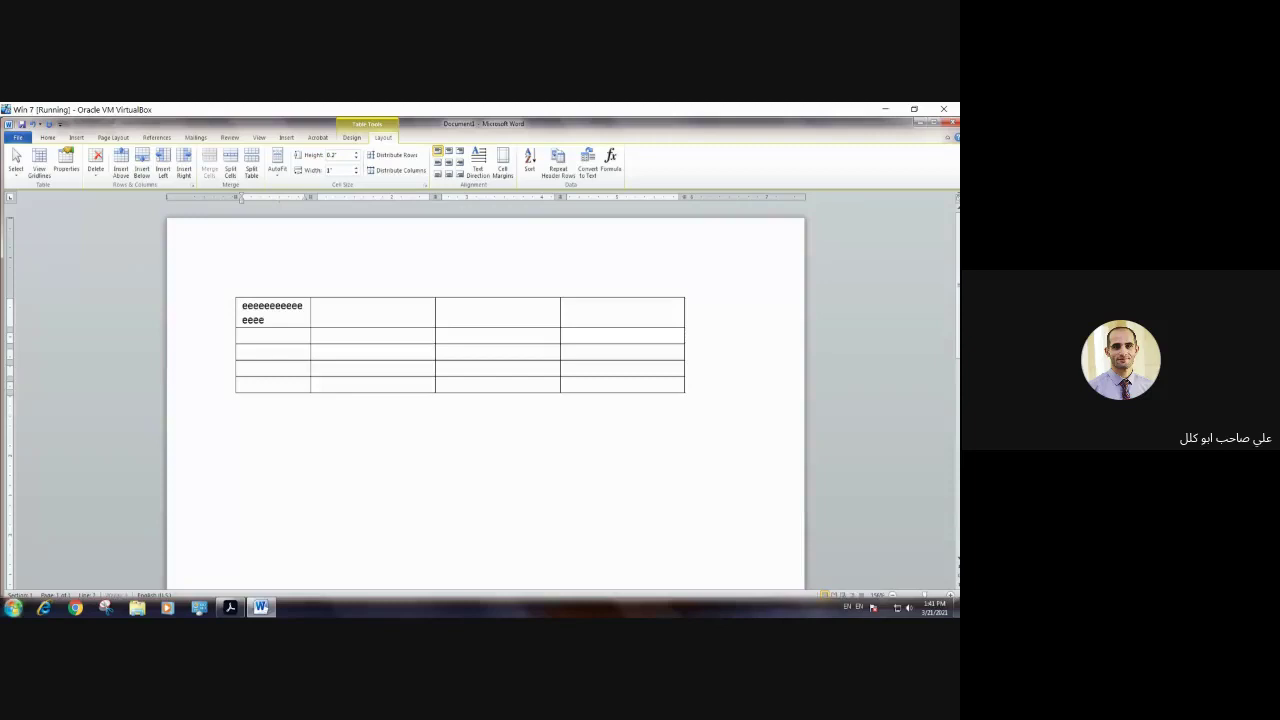
text(eeeeeeeeeeee)
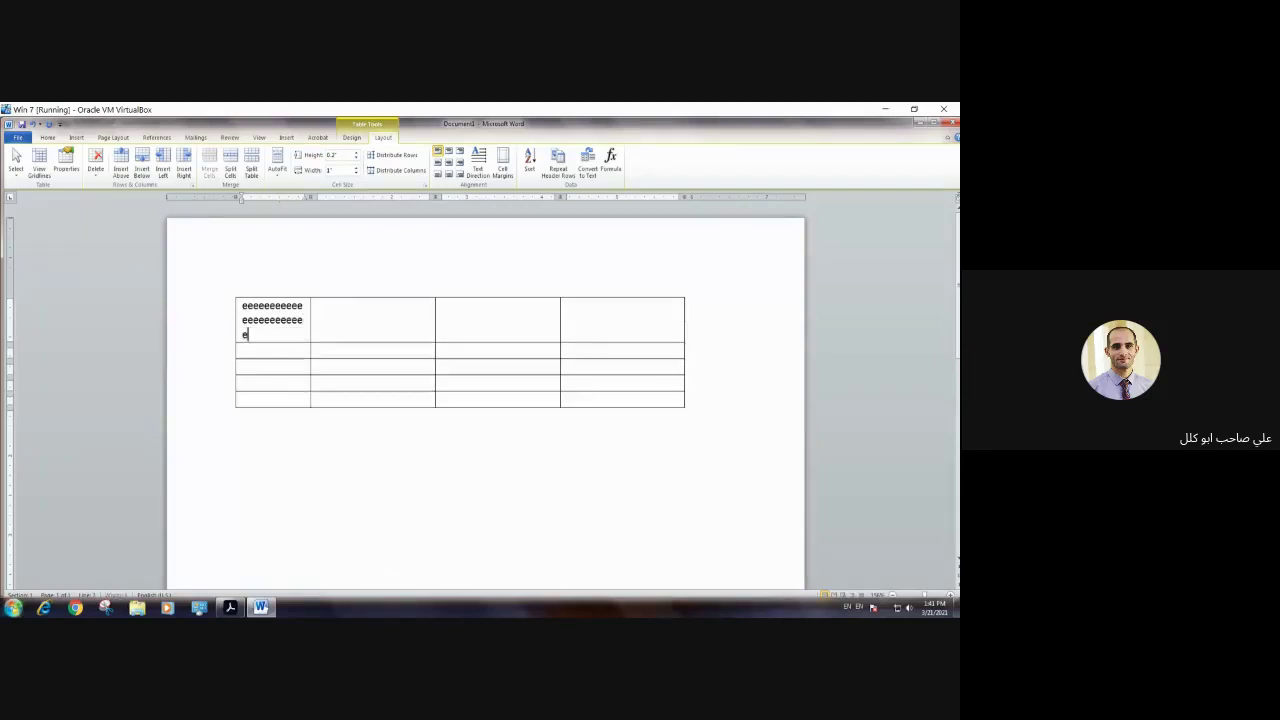
text(eee)
text(eeeee)
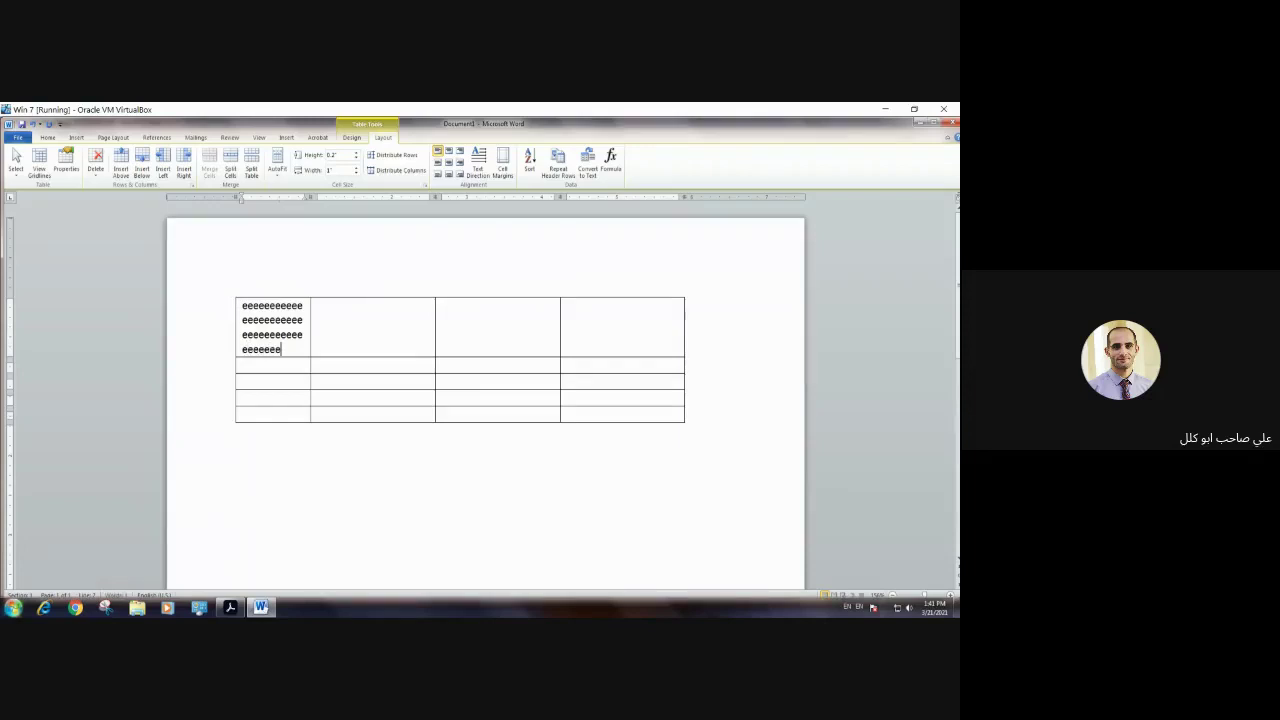
text(eeeeeeee)
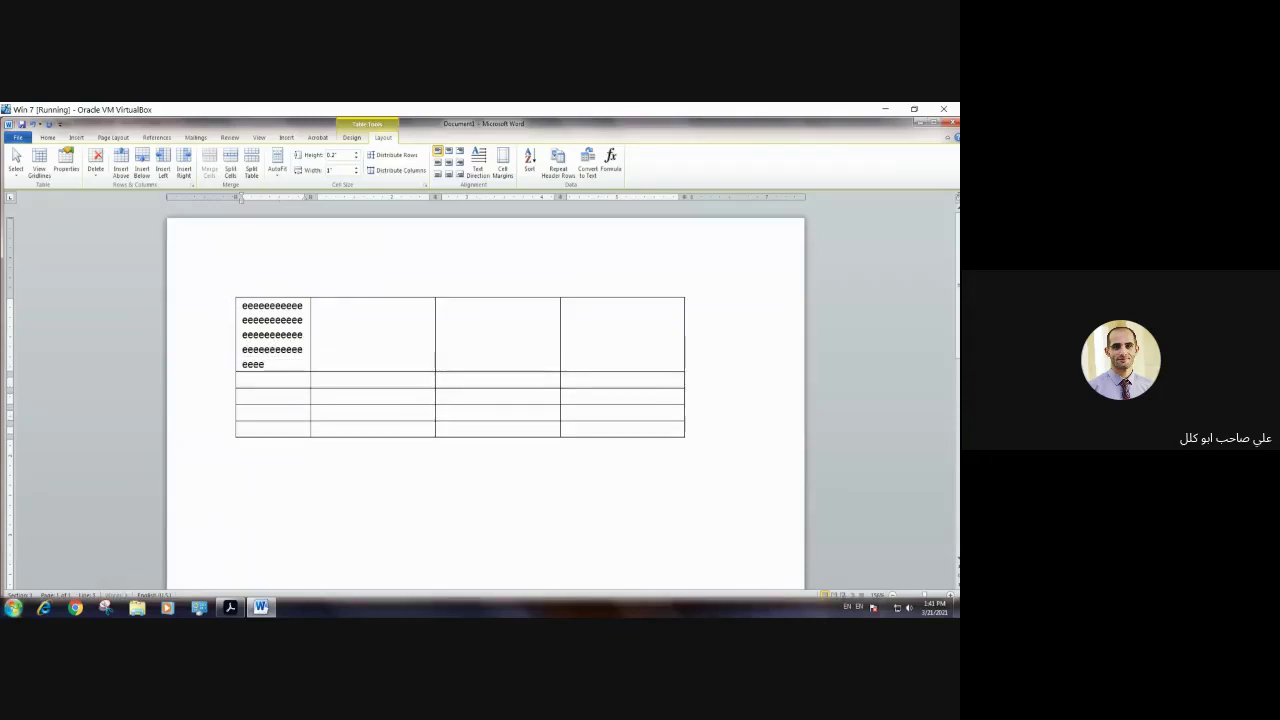
text(eeeee)
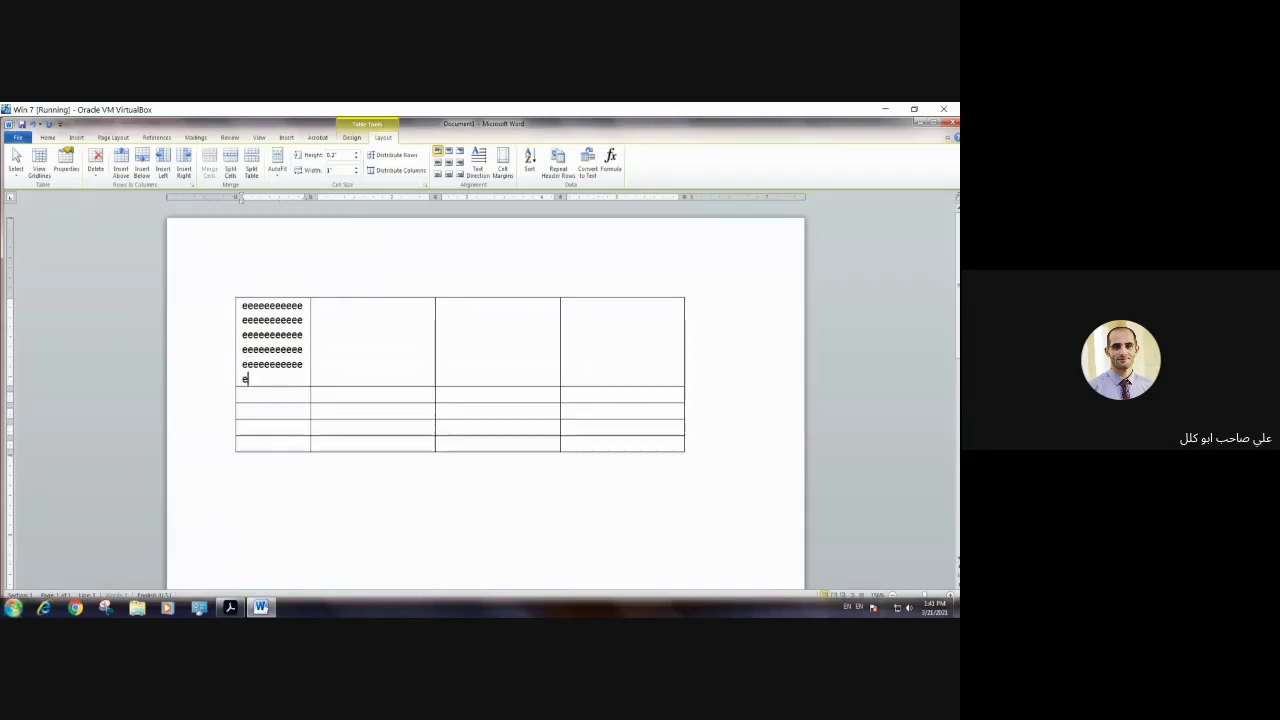
text(eeeee)
text(eee)
text(ee)
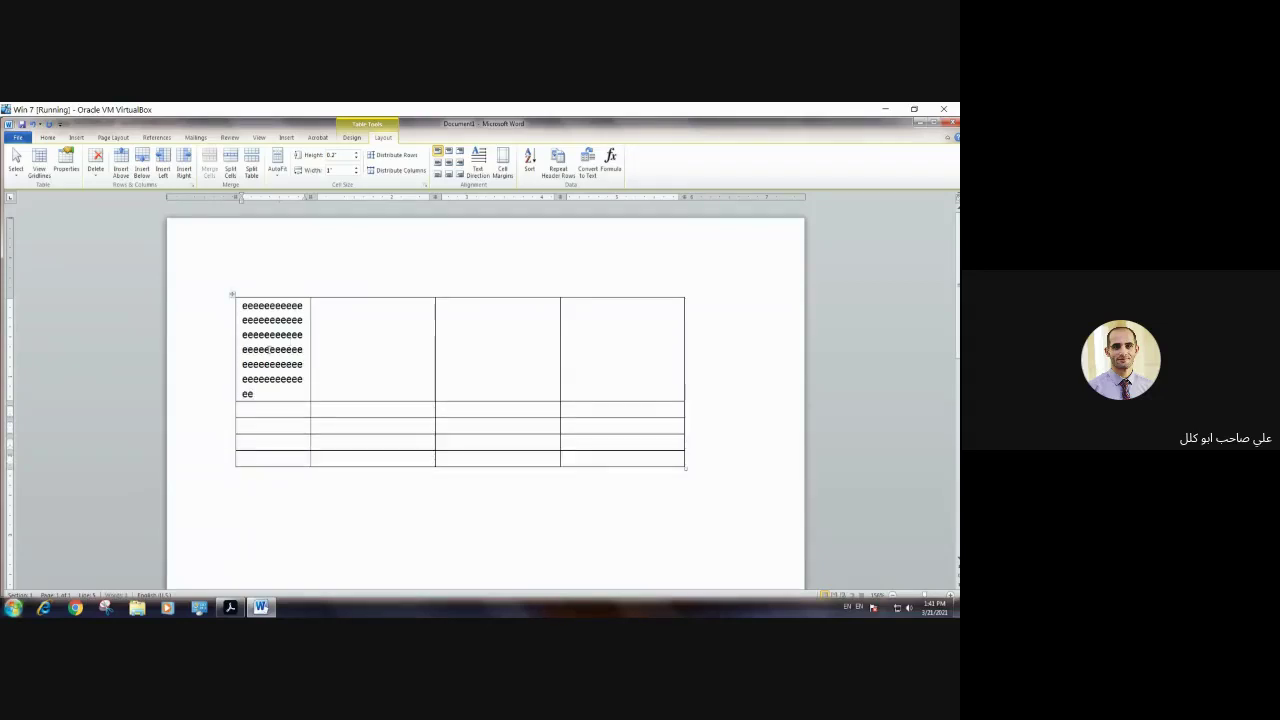
click(330, 356)
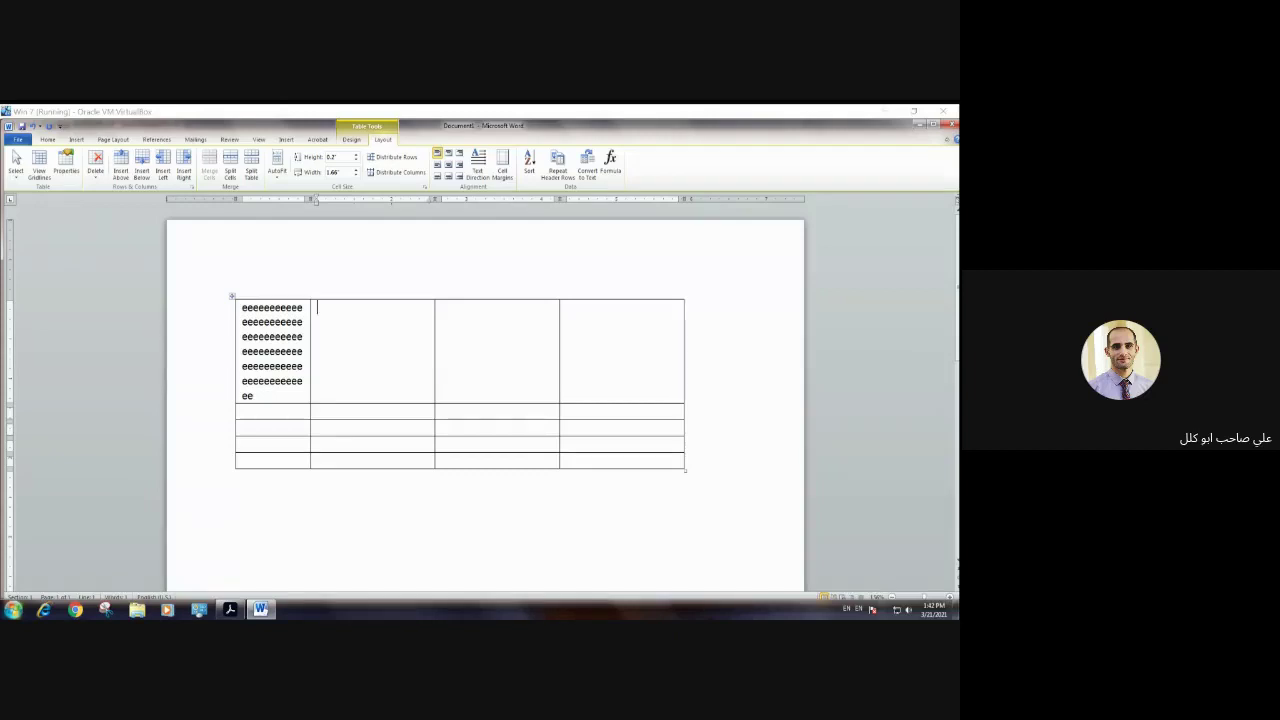
click(463, 481)
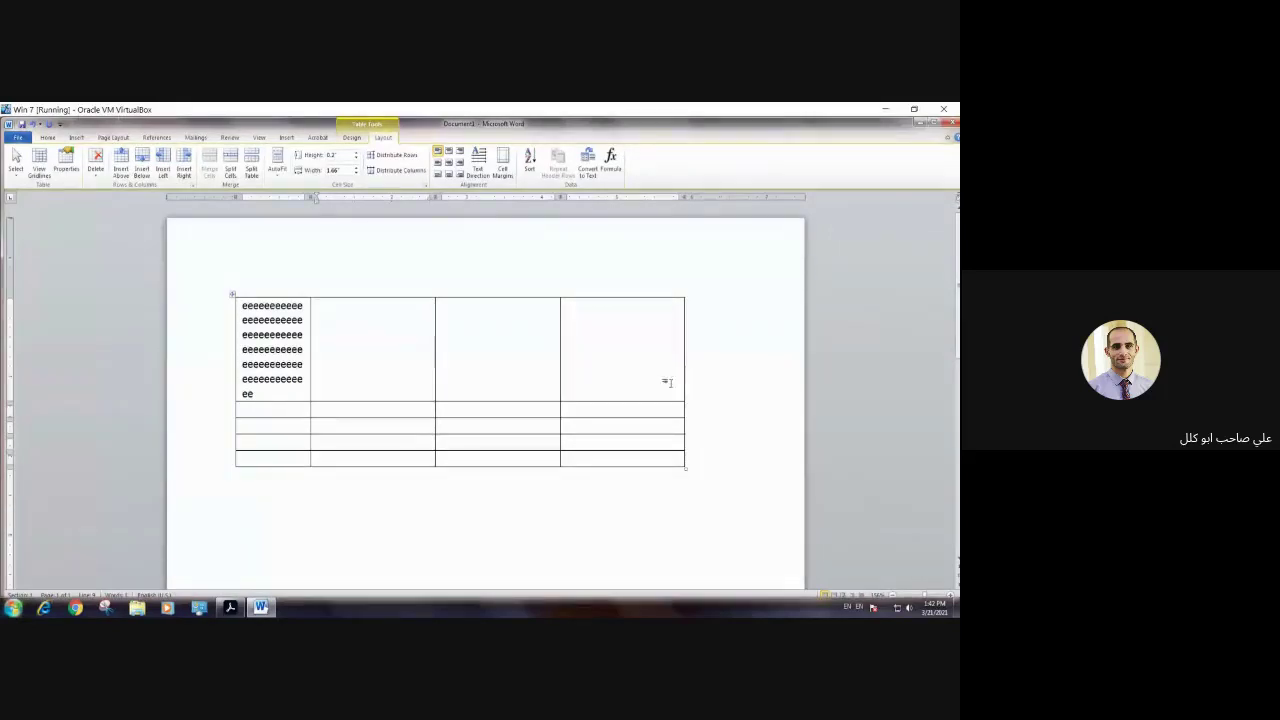
scroll(363, 410, down, 2)
scroll(363, 415, down, 2)
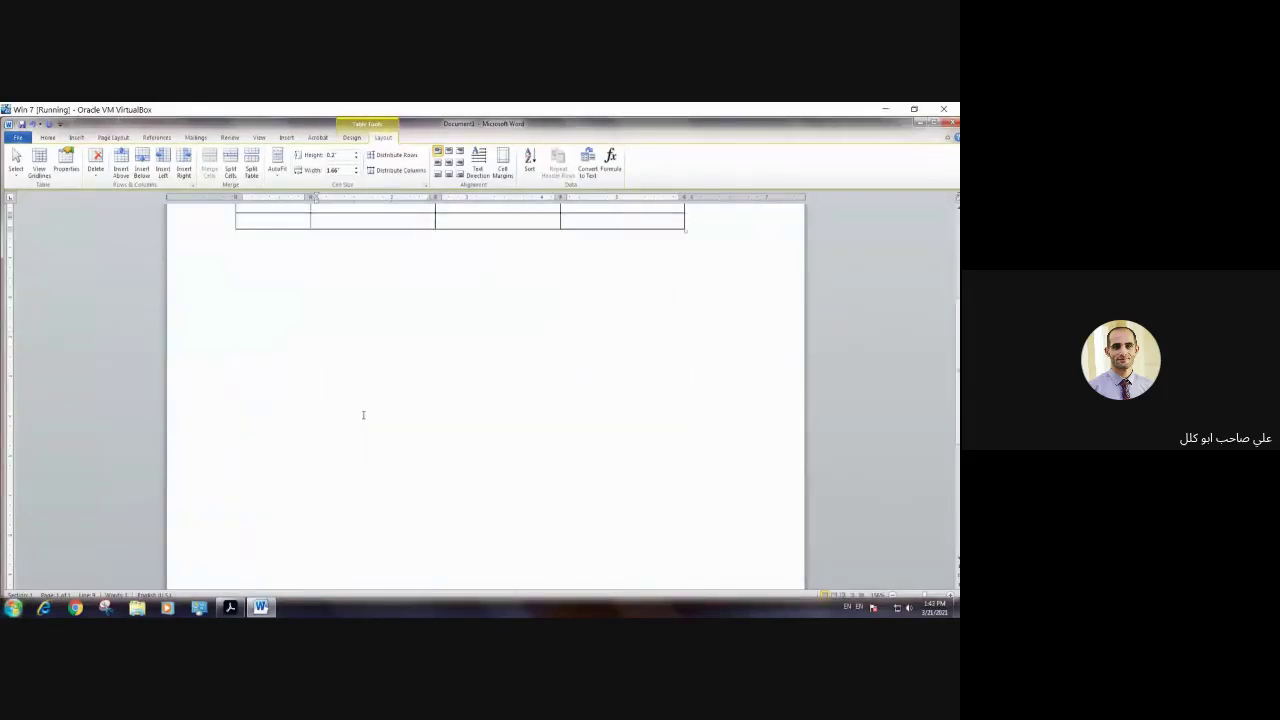
scroll(363, 415, down, 2)
scroll(363, 415, down, 1)
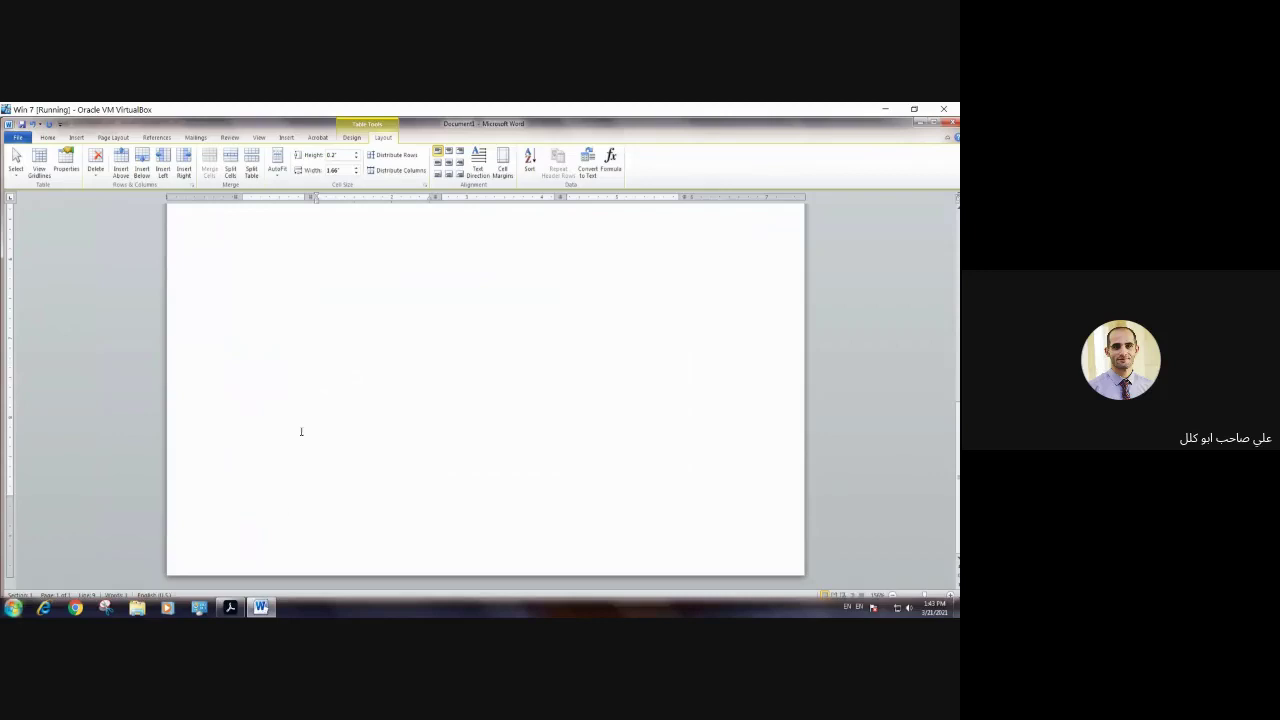
scroll(293, 510, up, 1)
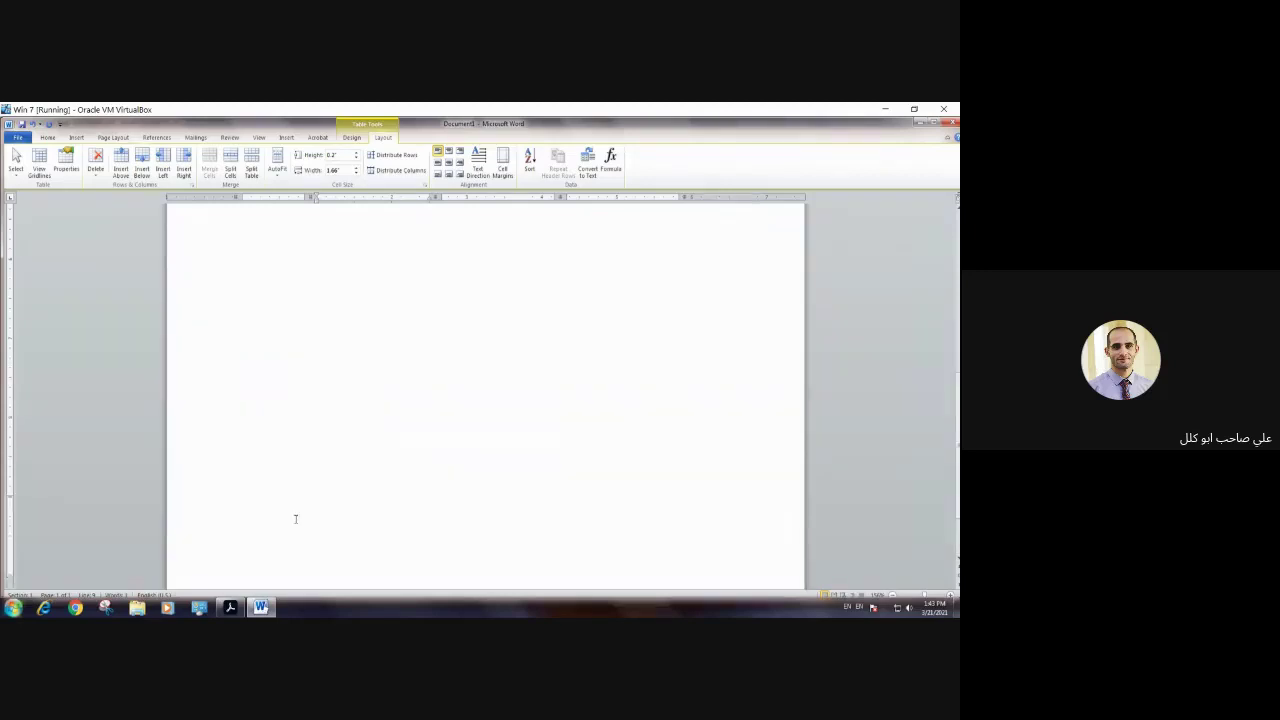
scroll(294, 515, up, 5)
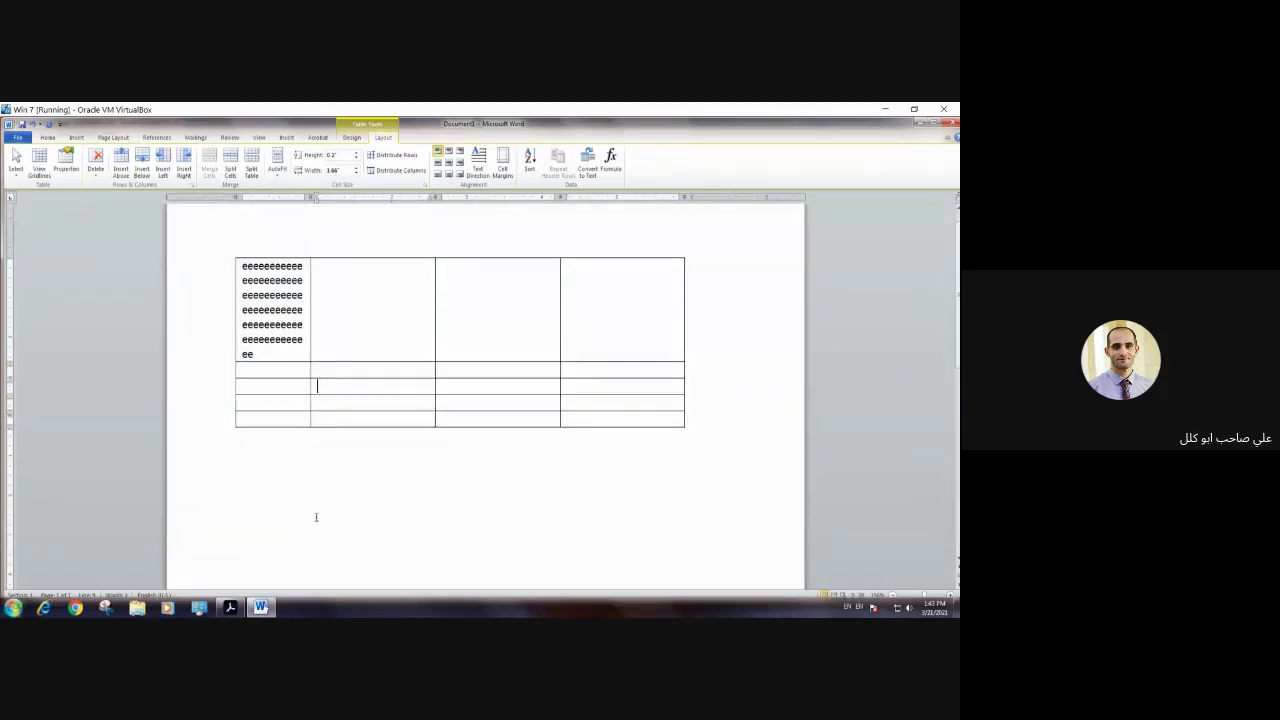
mouse_move(460, 340)
click(364, 356)
click(514, 314)
click(620, 323)
click(506, 320)
click(572, 368)
click(258, 369)
click(270, 295)
click(327, 315)
Open Table Properties and its Table Options, then close both without changes.
click(425, 187)
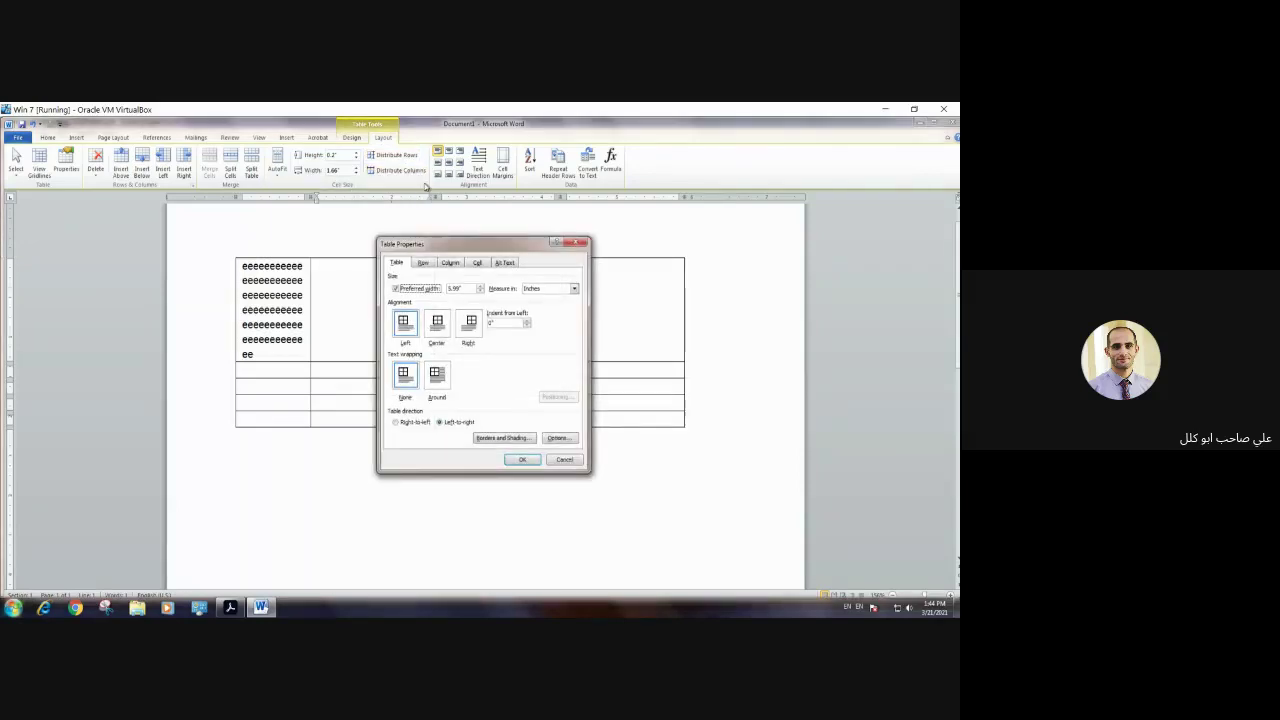
drag(443, 237, 439, 219)
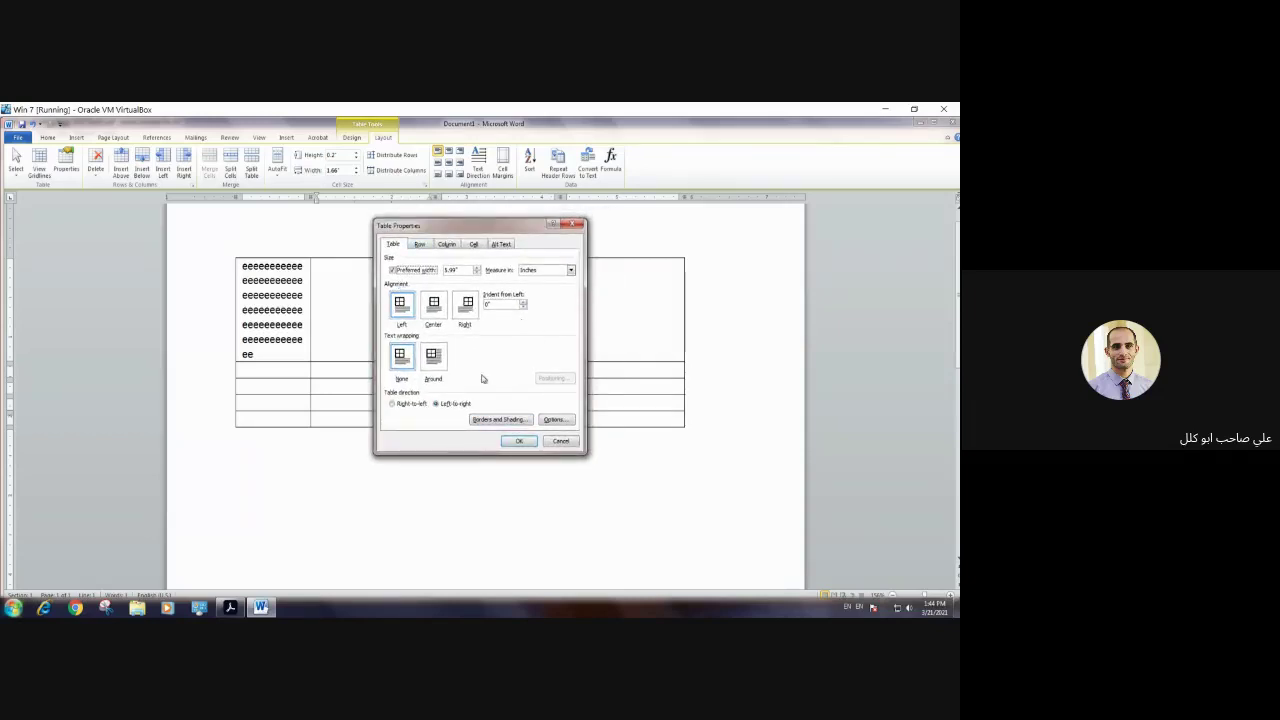
click(554, 420)
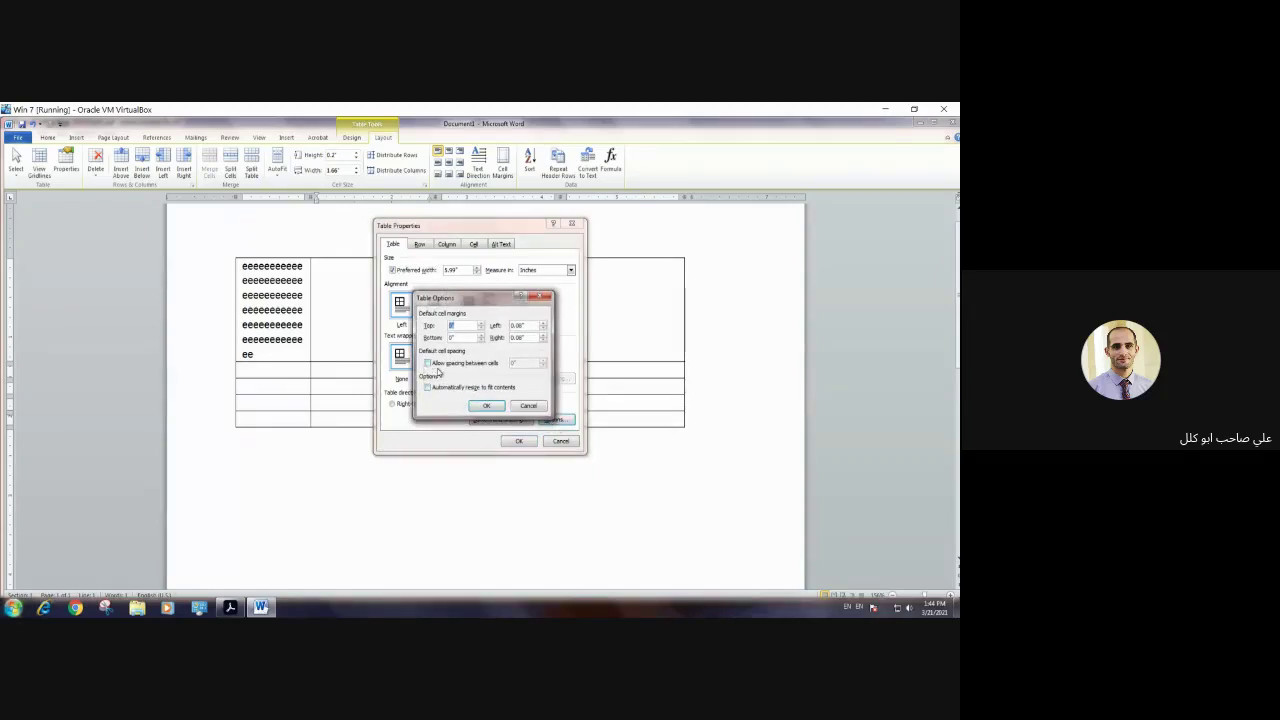
click(488, 407)
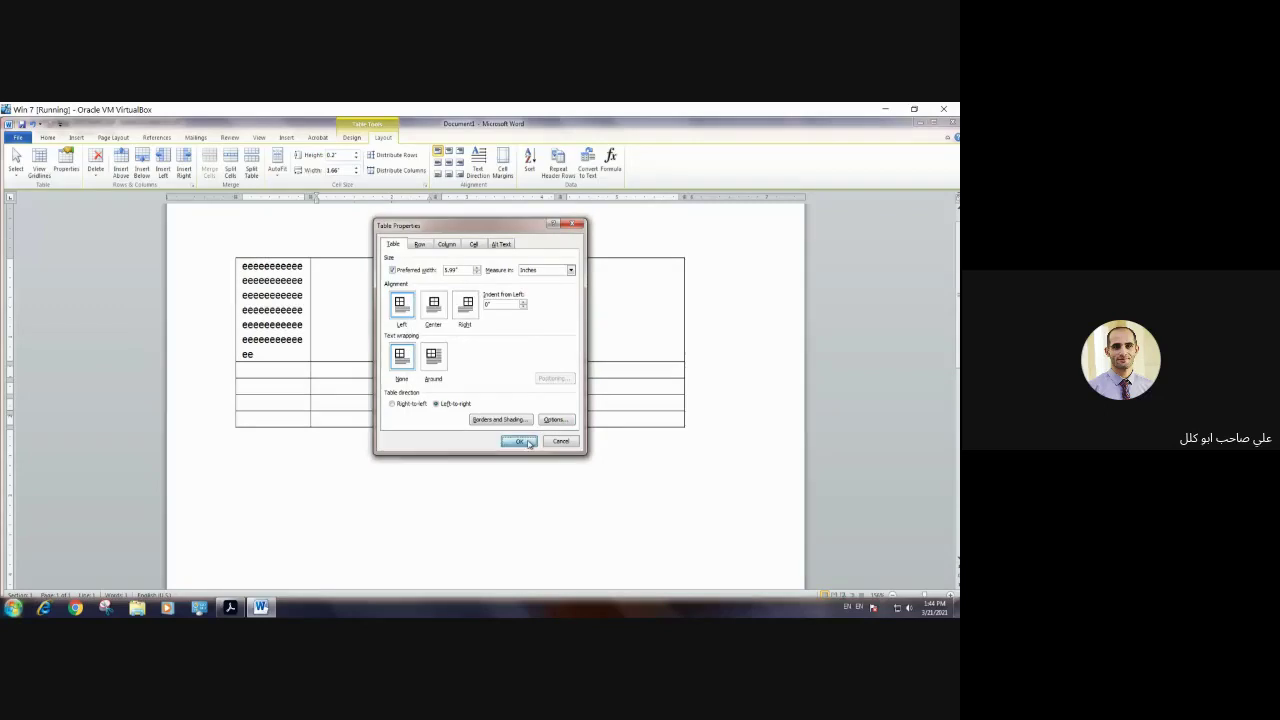
click(519, 441)
Type 'sdddddddddddddddddddddddddd' into the second cell of row 2.
click(383, 374)
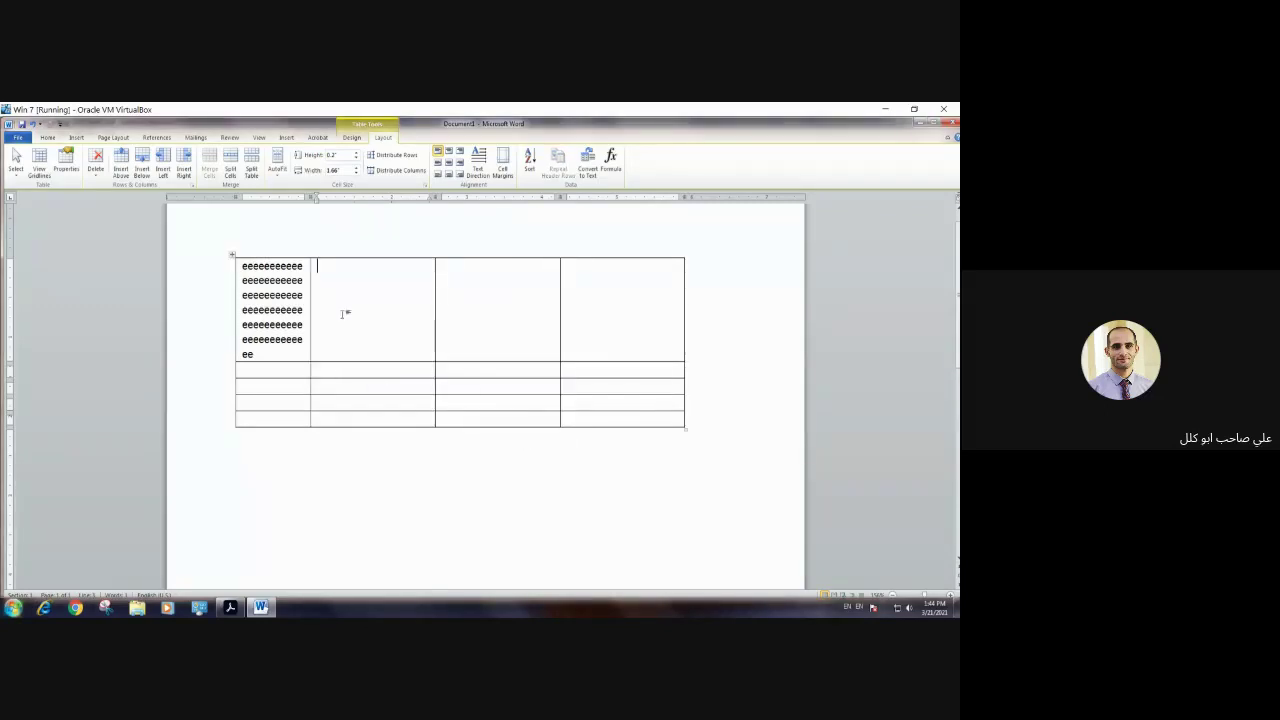
click(352, 372)
text(sddddddddddddddddd)
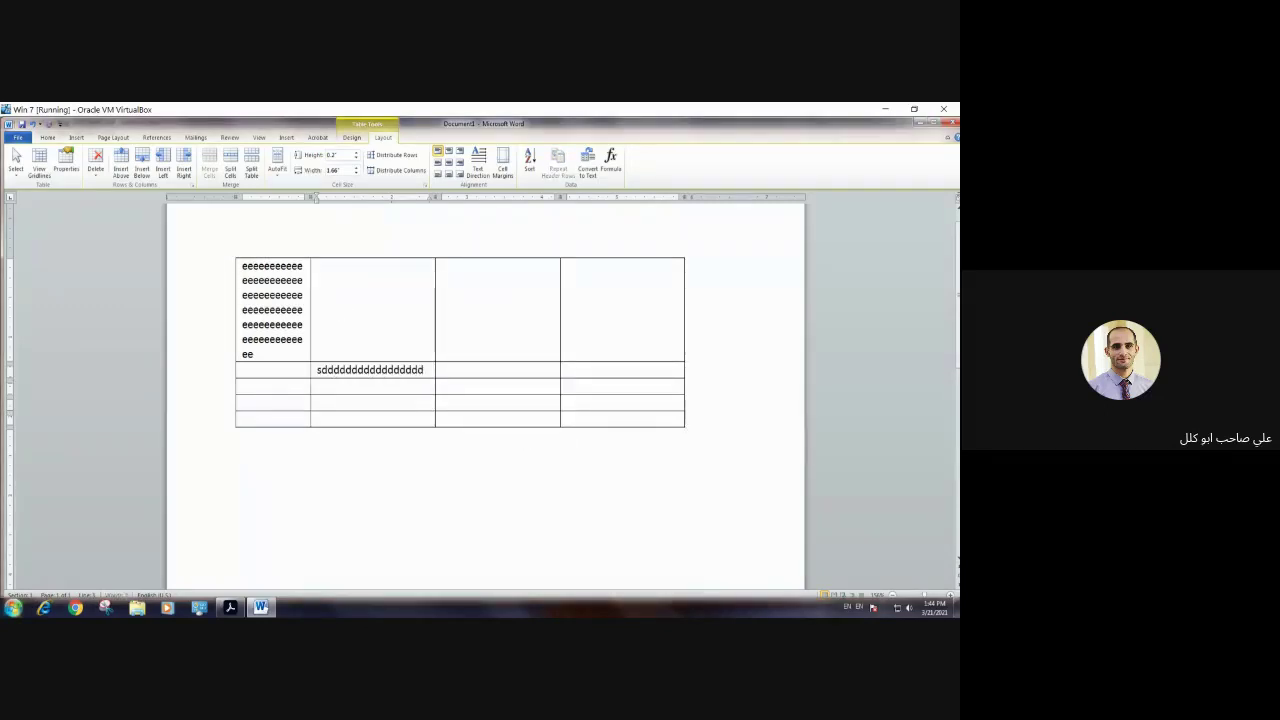
text(ddddddddd)
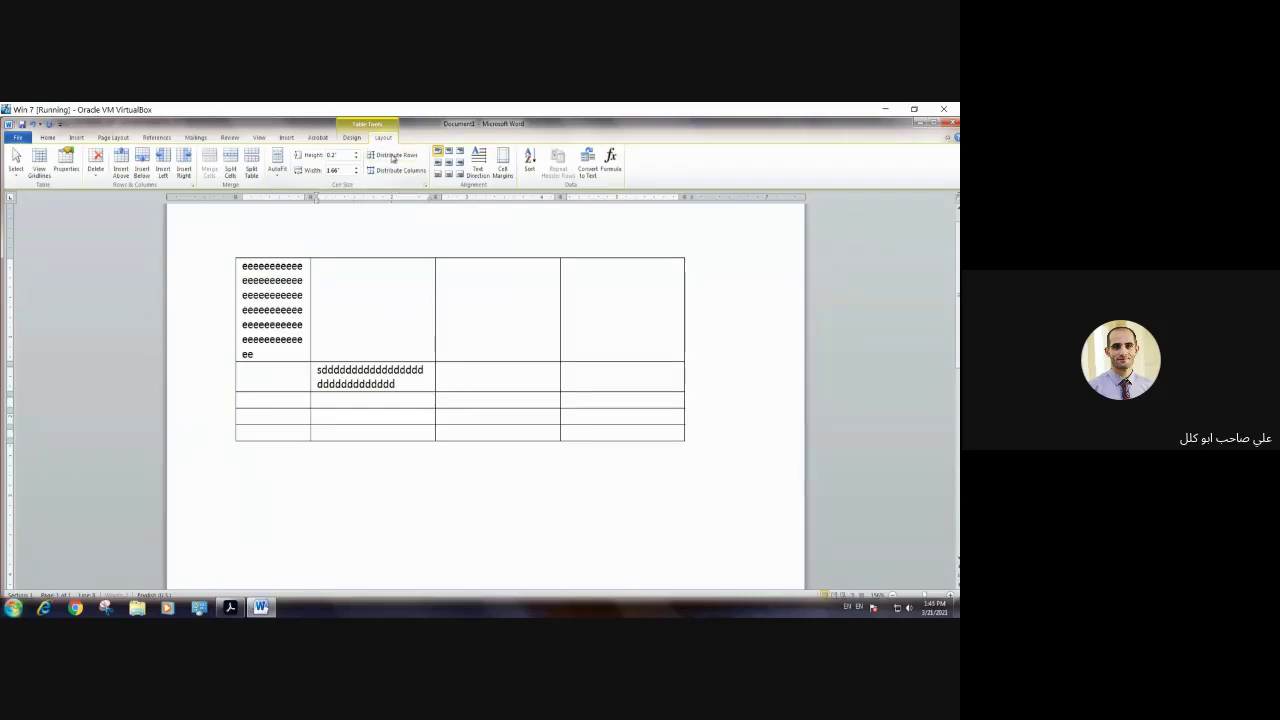
Turn on 'Automatically resize to fit contents' in the table's options and confirm.
click(426, 185)
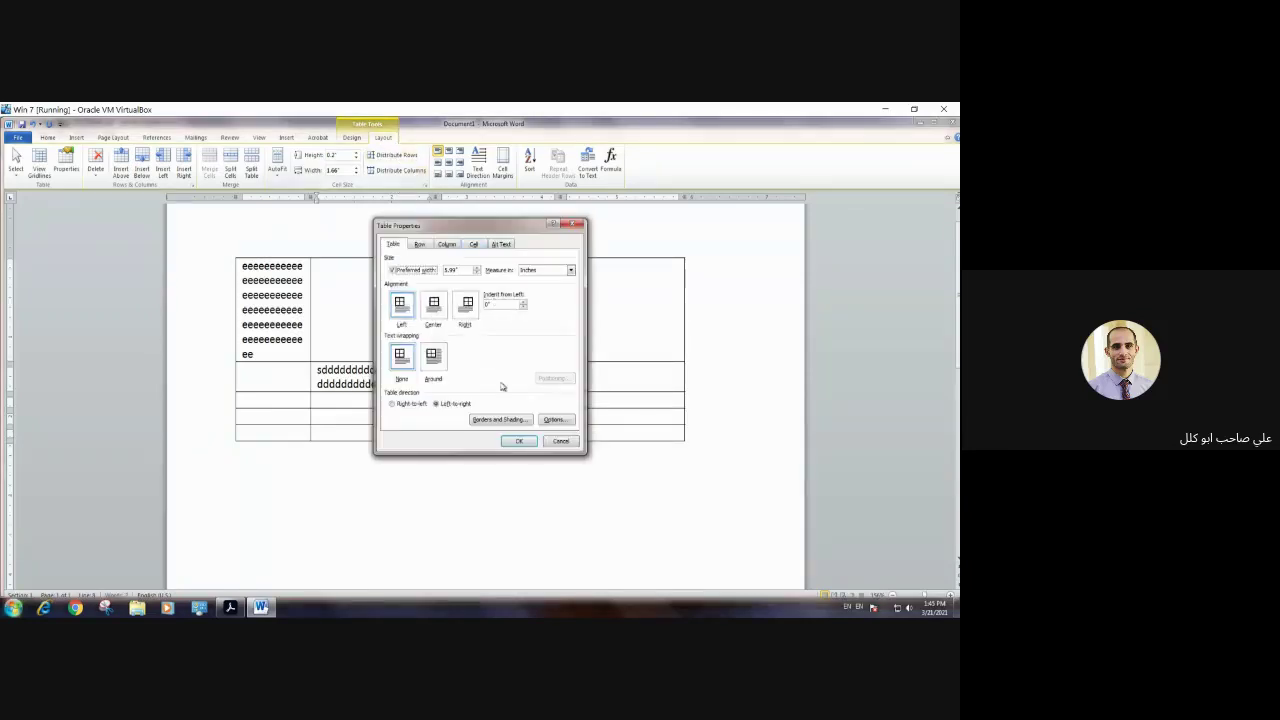
click(549, 419)
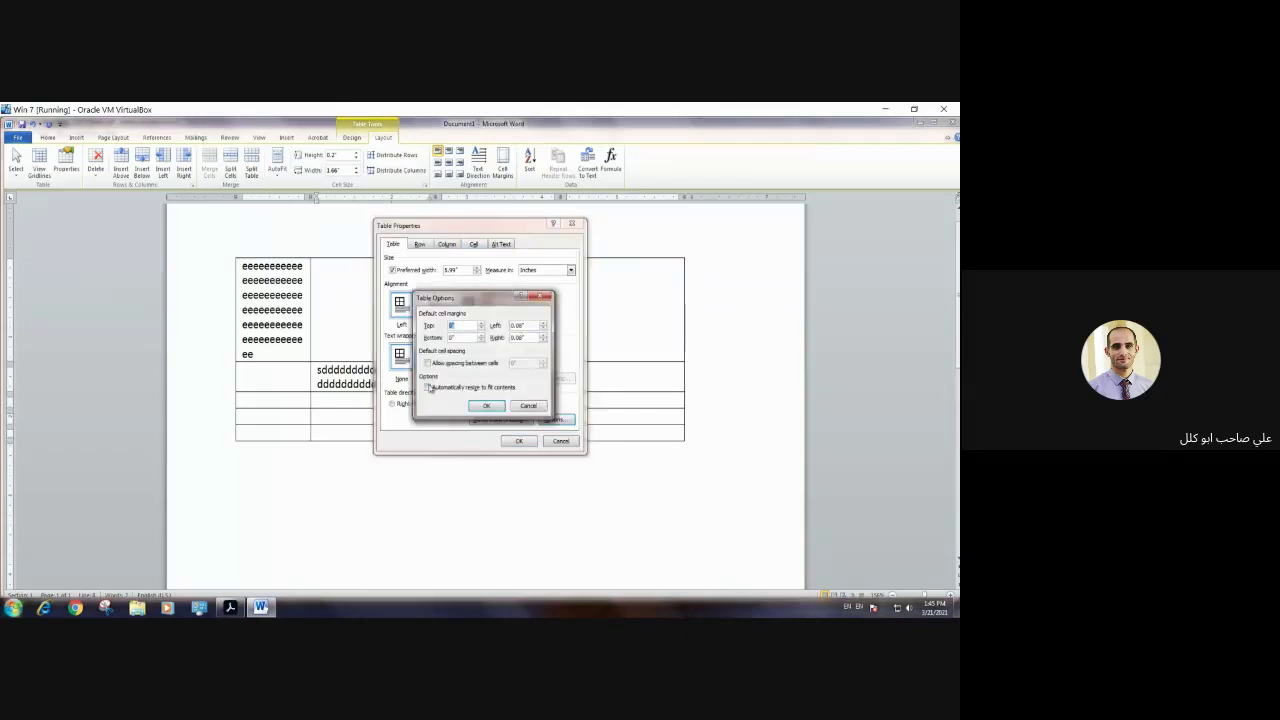
click(443, 391)
click(487, 405)
click(518, 441)
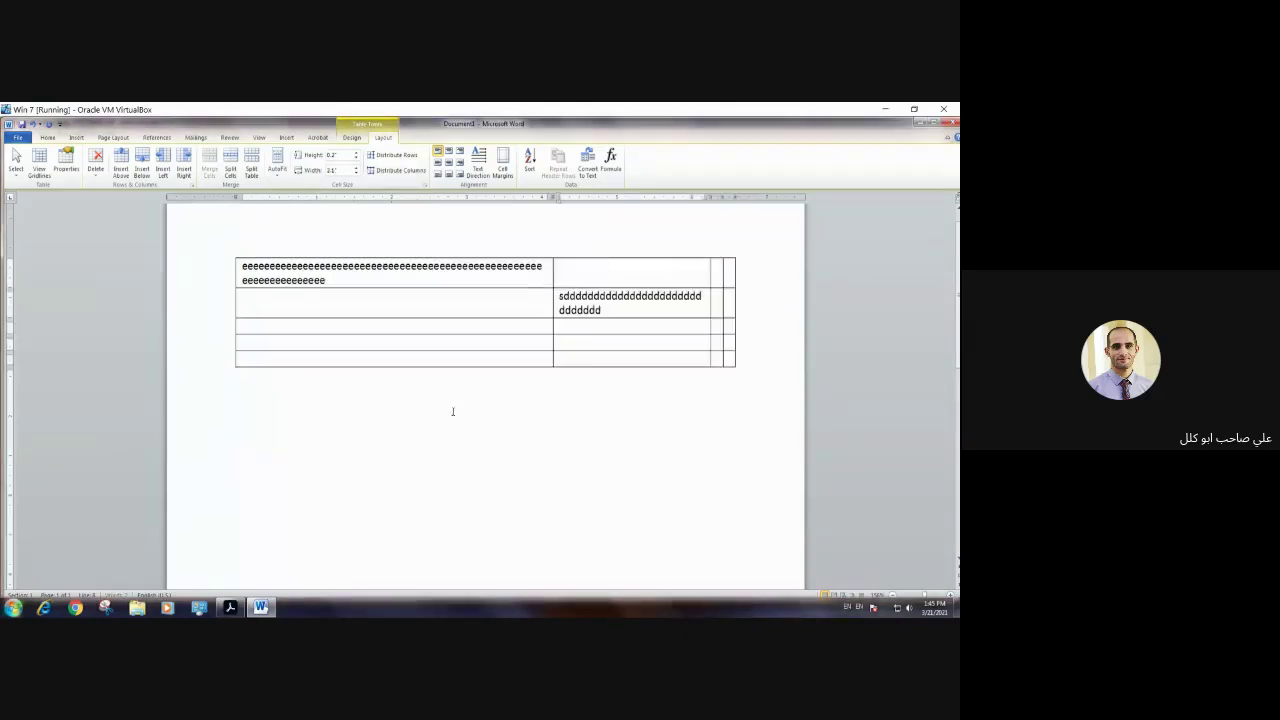
click(386, 284)
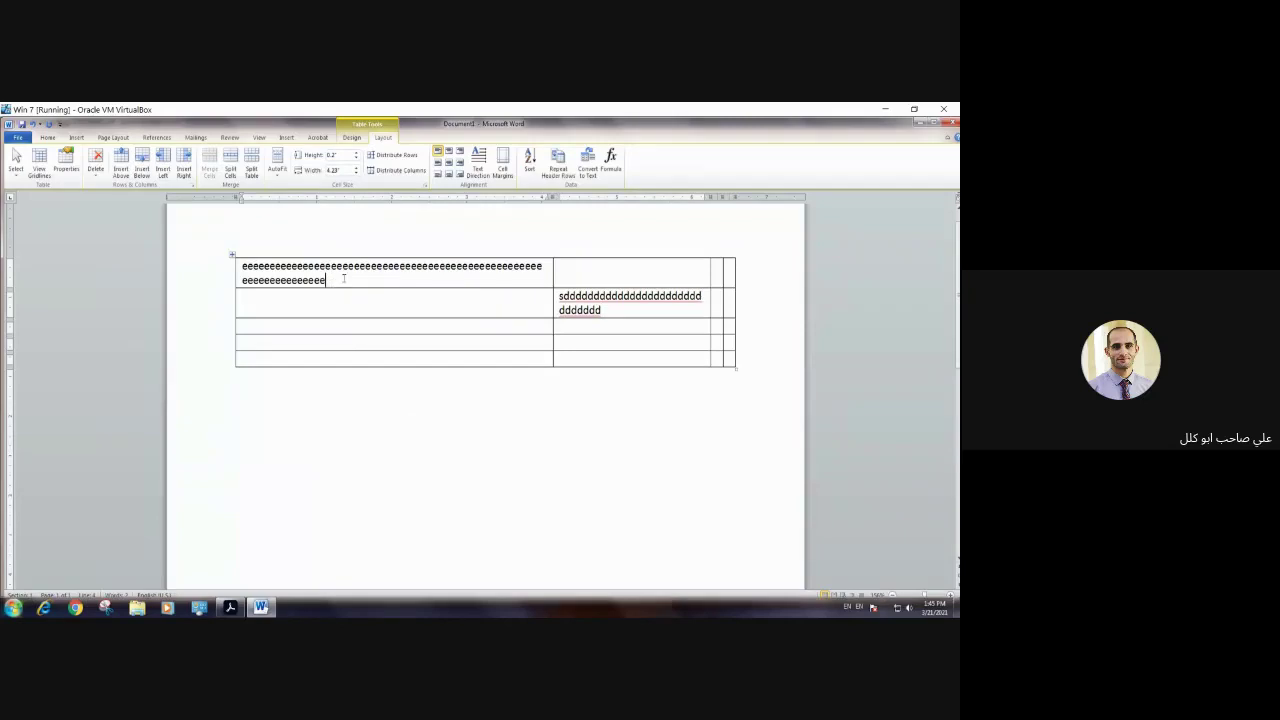
mouse_move(343, 279)
mouse_down()
mouse_move(303, 265)
mouse_move(629, 320)
mouse_up()
click(249, 266)
click(660, 324)
drag(563, 295, 650, 334)
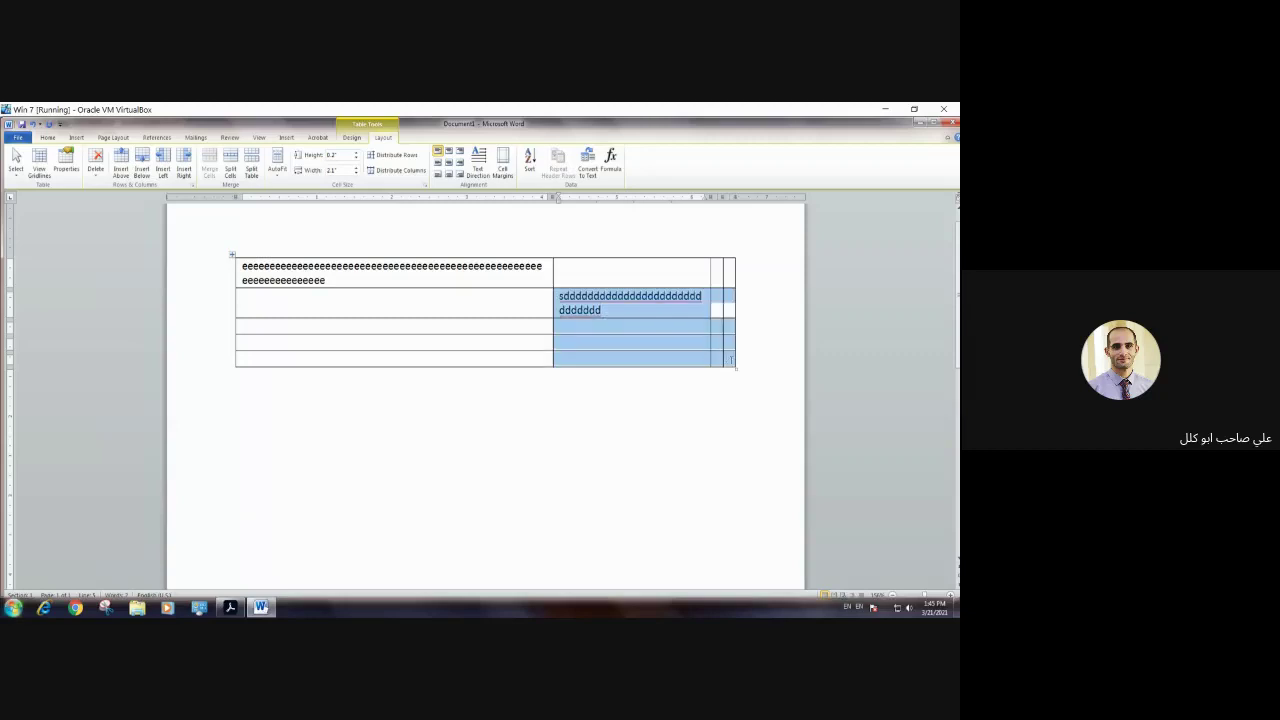
click(602, 310)
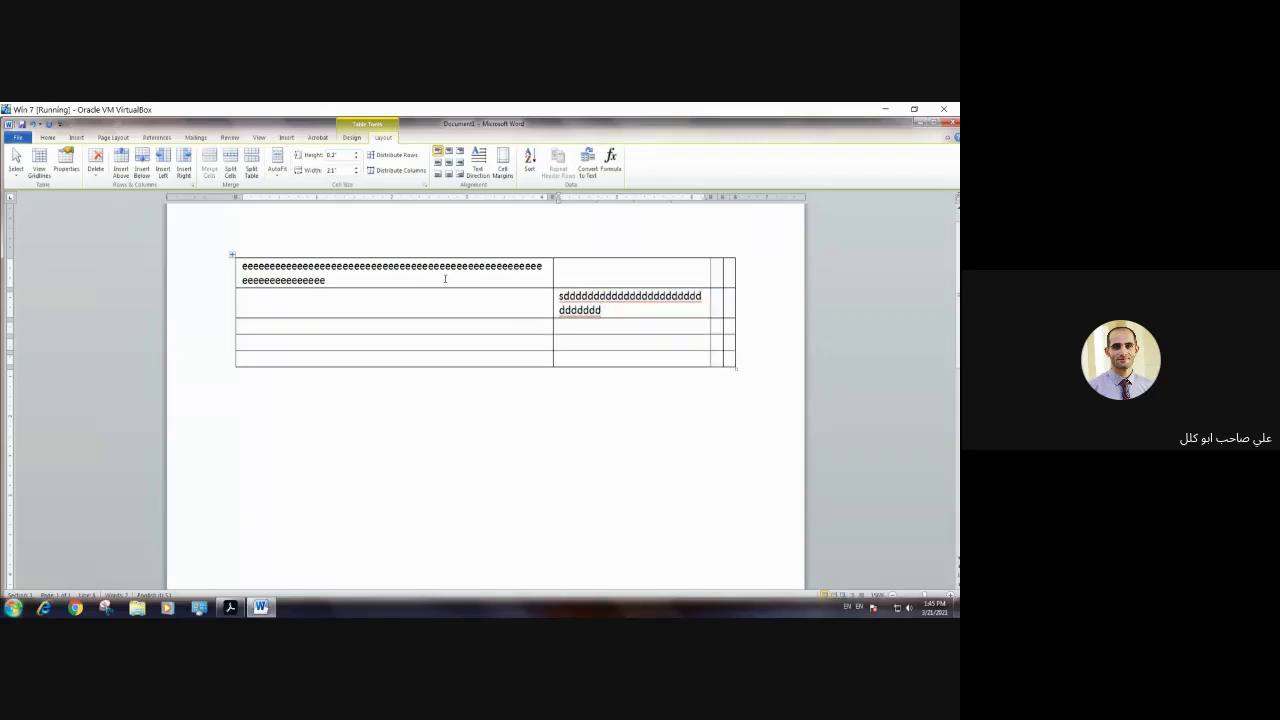
drag(326, 281, 230, 268)
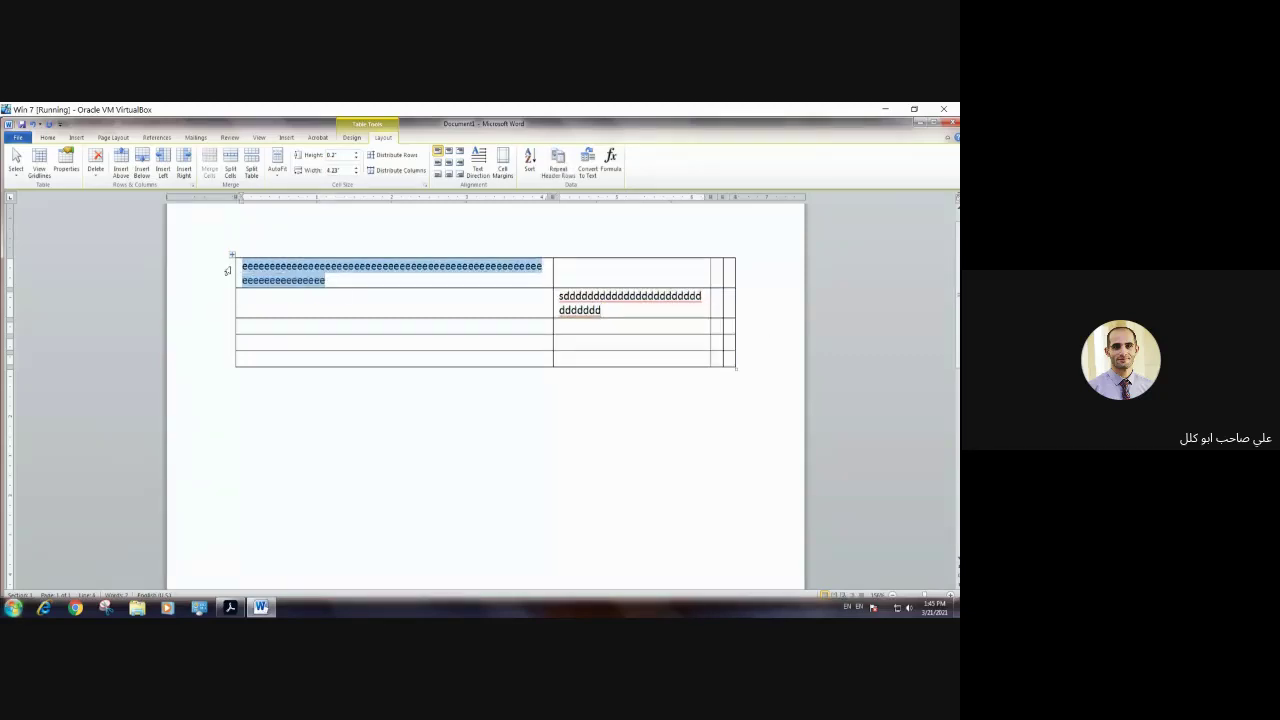
click(421, 278)
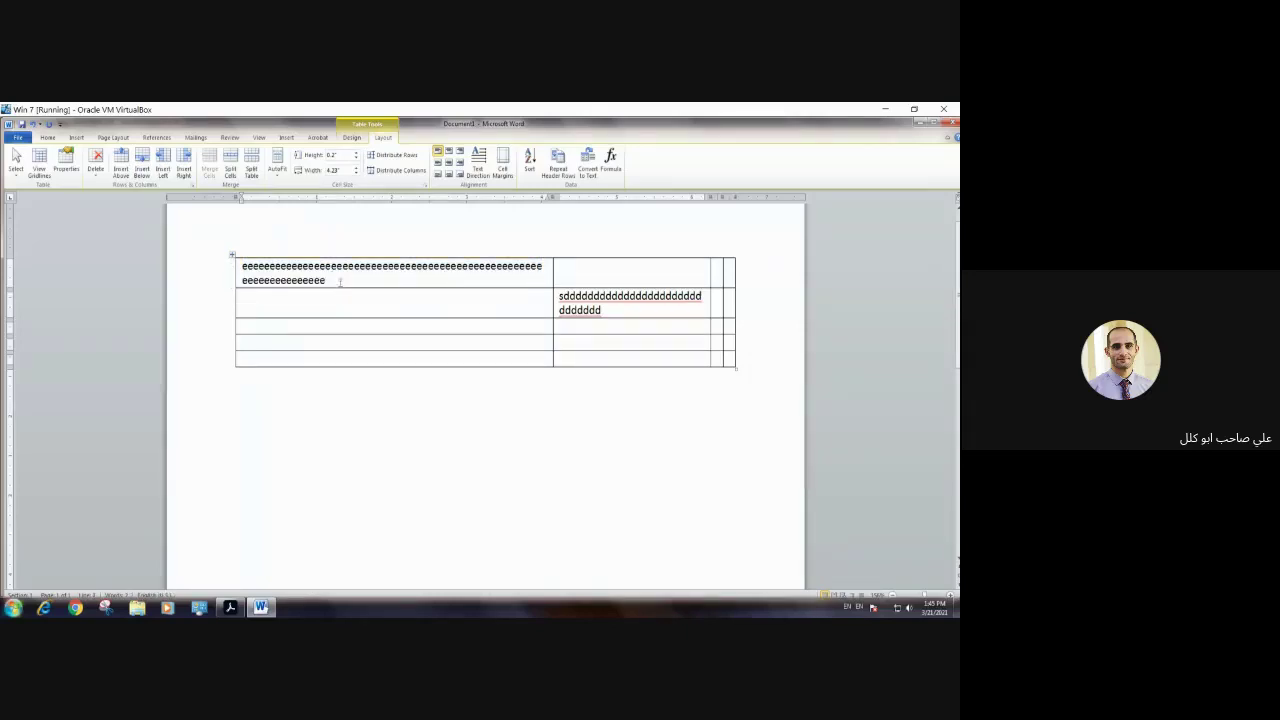
click(619, 307)
click(230, 607)
scroll(469, 541, down, 1)
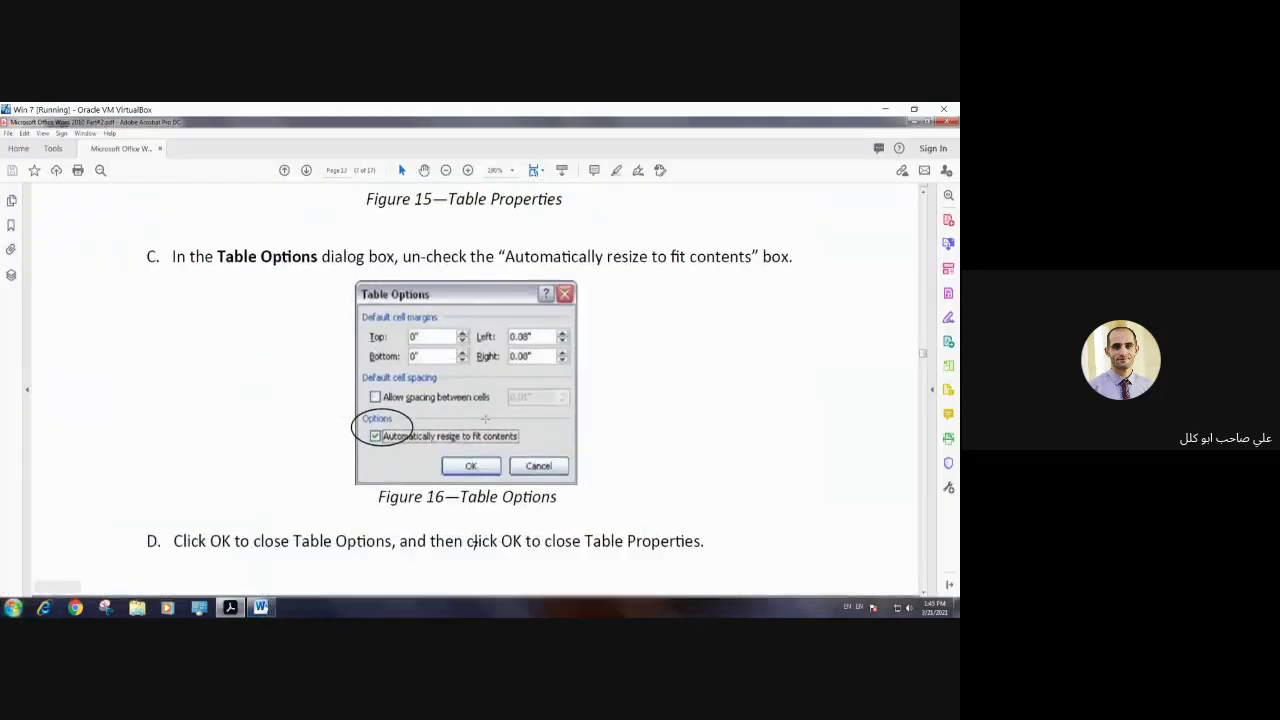
scroll(485, 418, down, 2)
scroll(486, 423, down, 1)
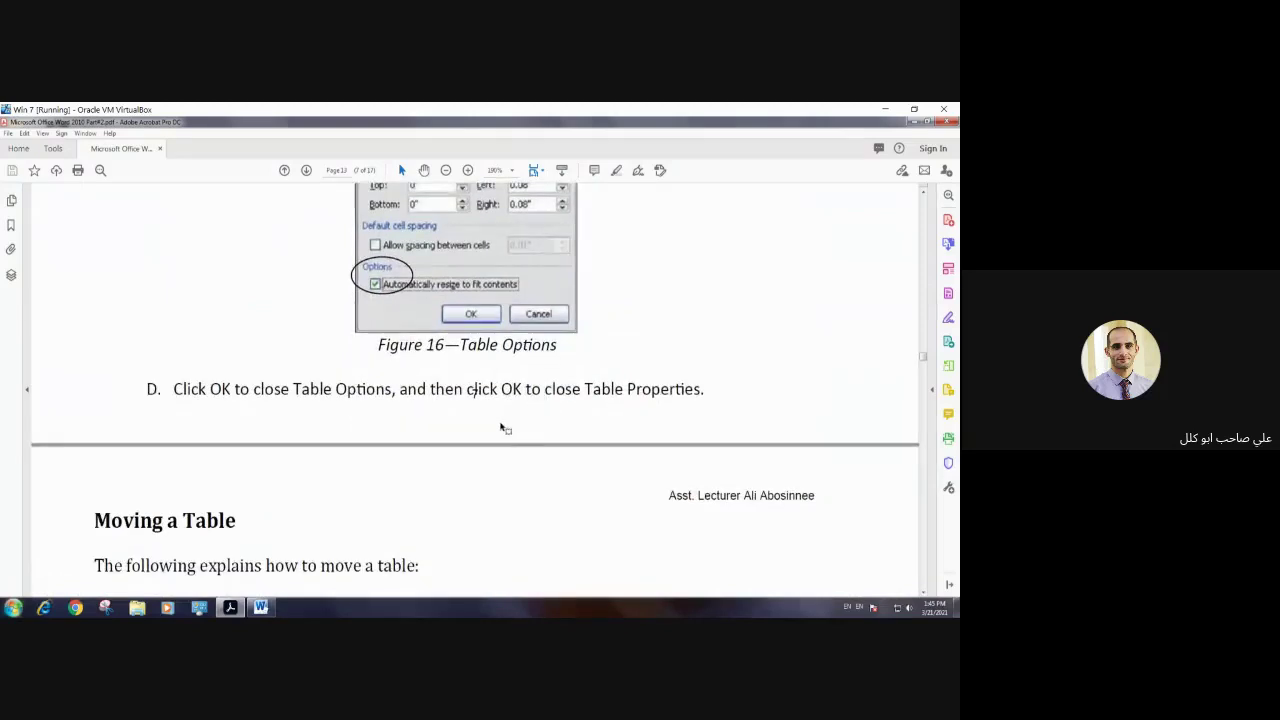
scroll(503, 428, down, 2)
scroll(495, 428, down, 1)
scroll(490, 425, down, 1)
scroll(487, 421, up, 1)
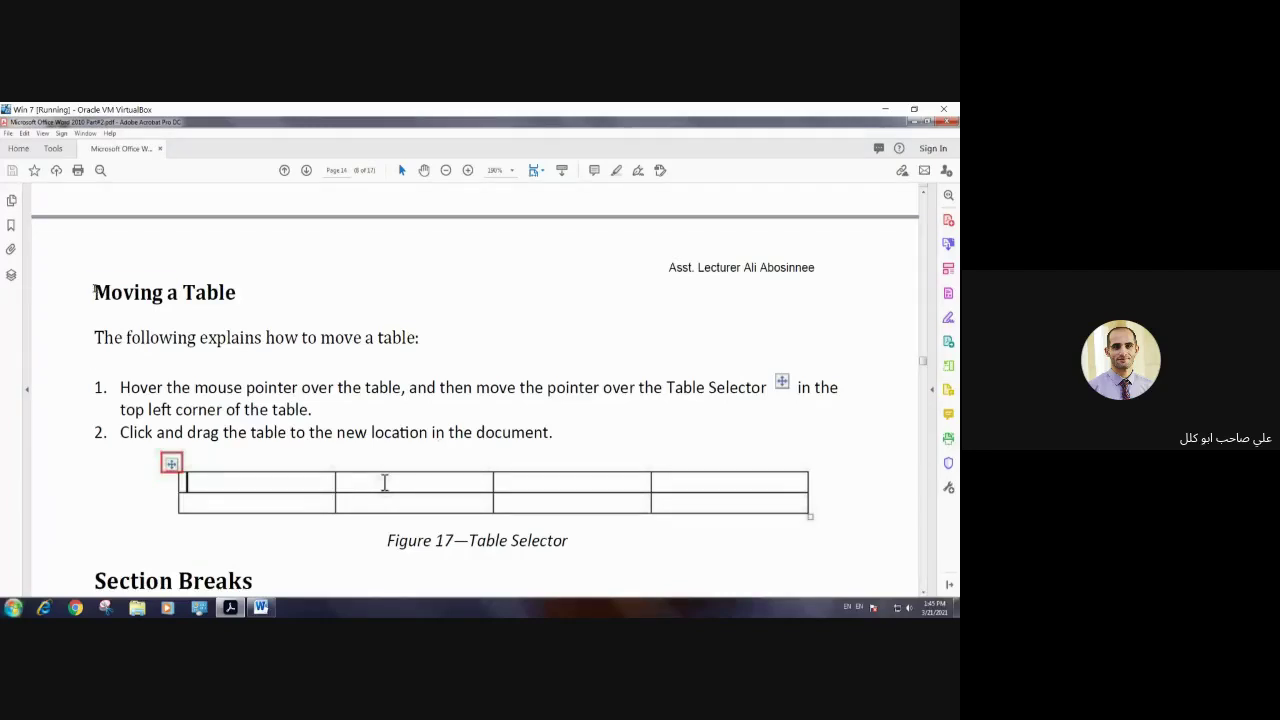
drag(94, 290, 236, 292)
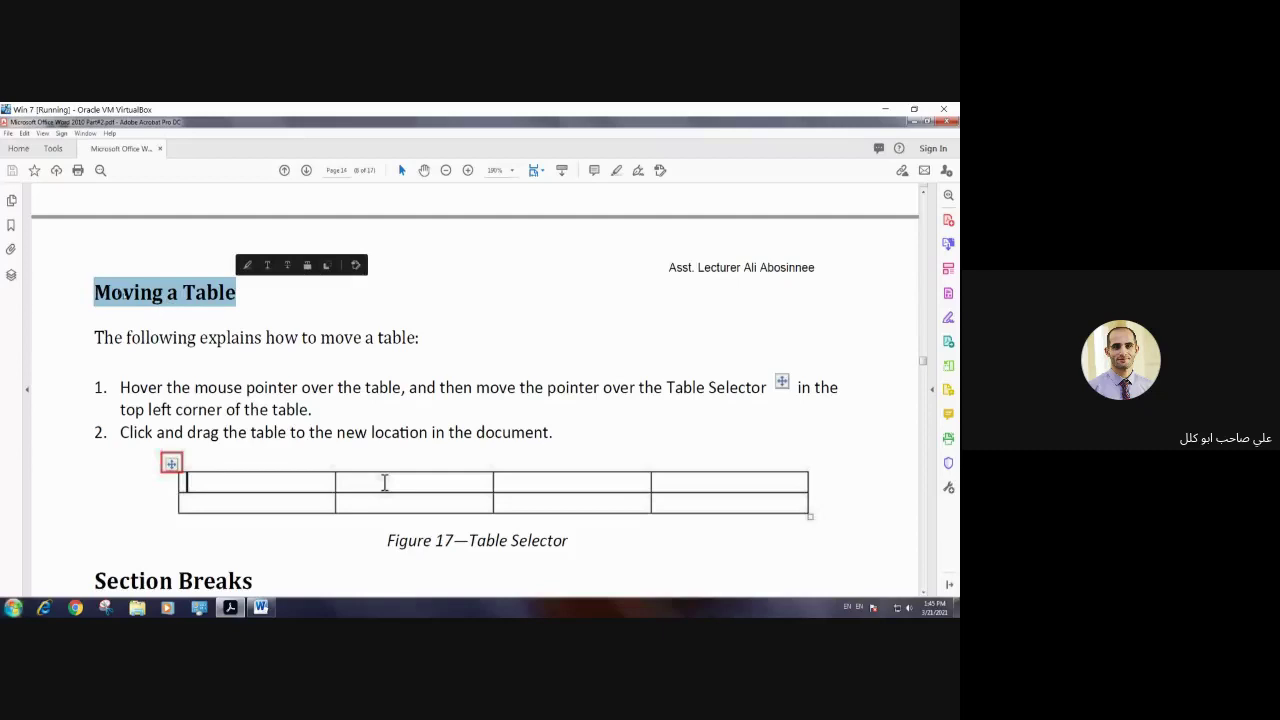
click(112, 295)
drag(111, 292, 238, 293)
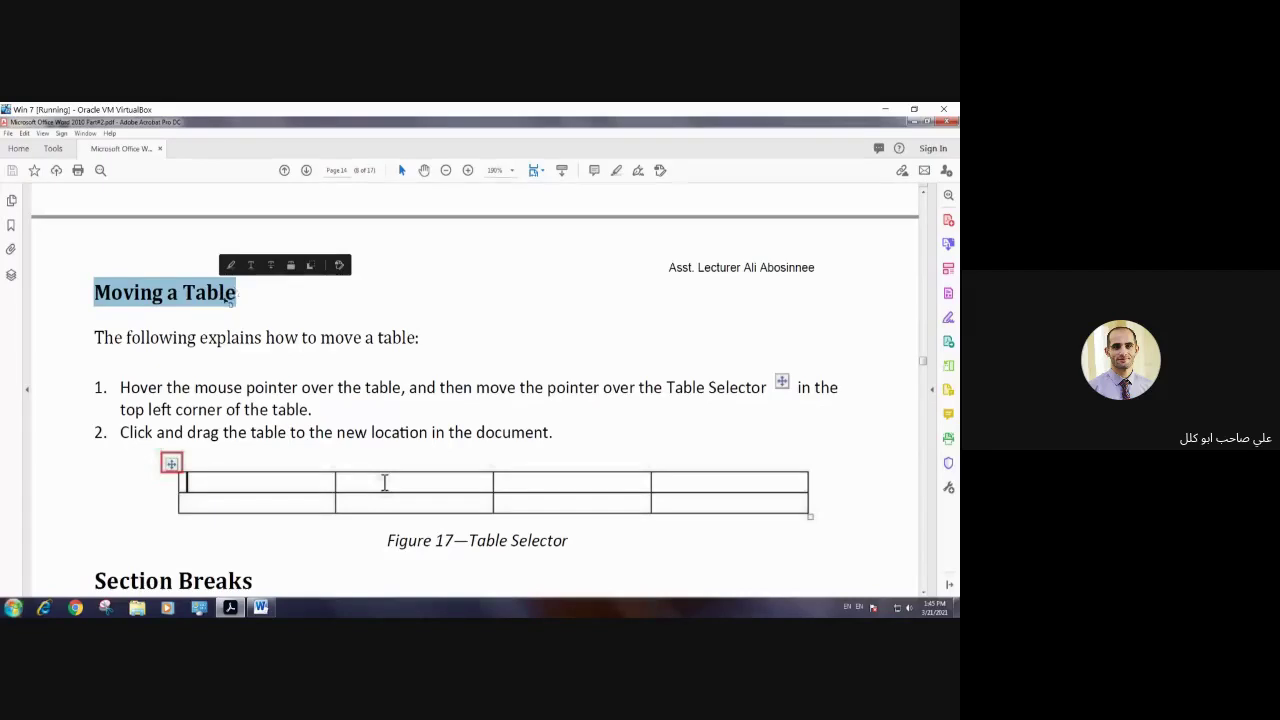
click(97, 293)
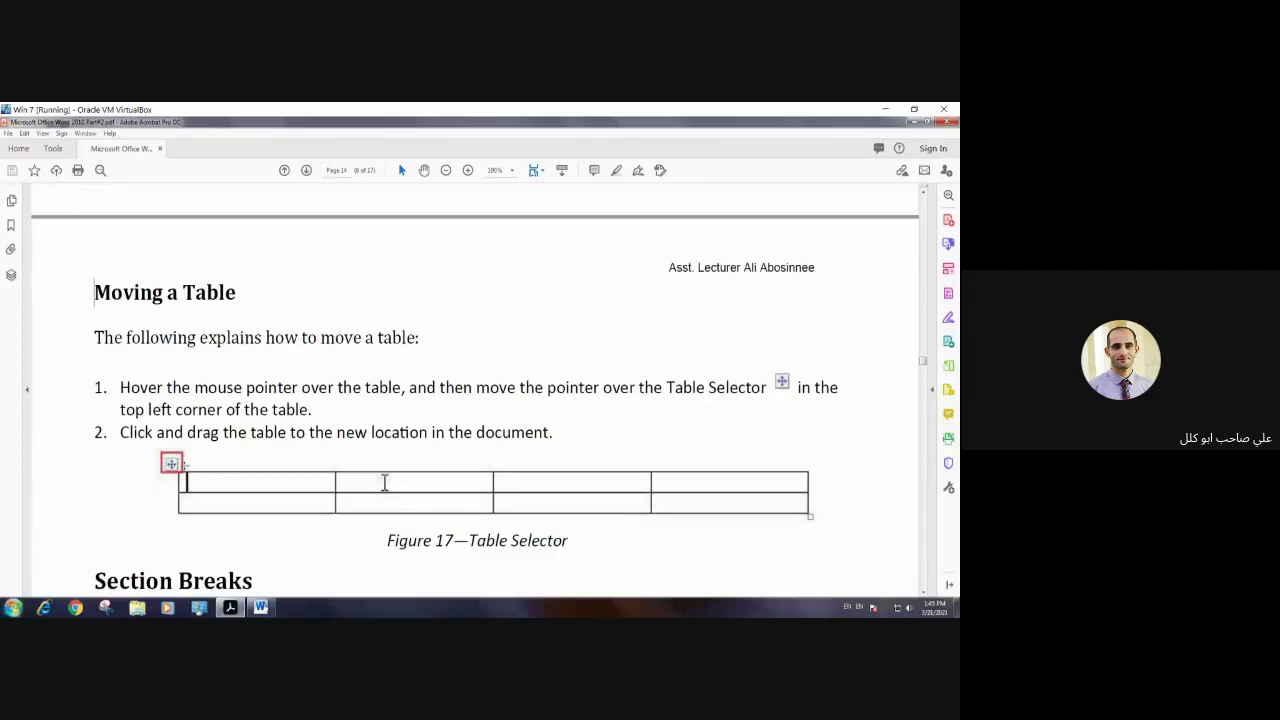
drag(120, 410, 216, 410)
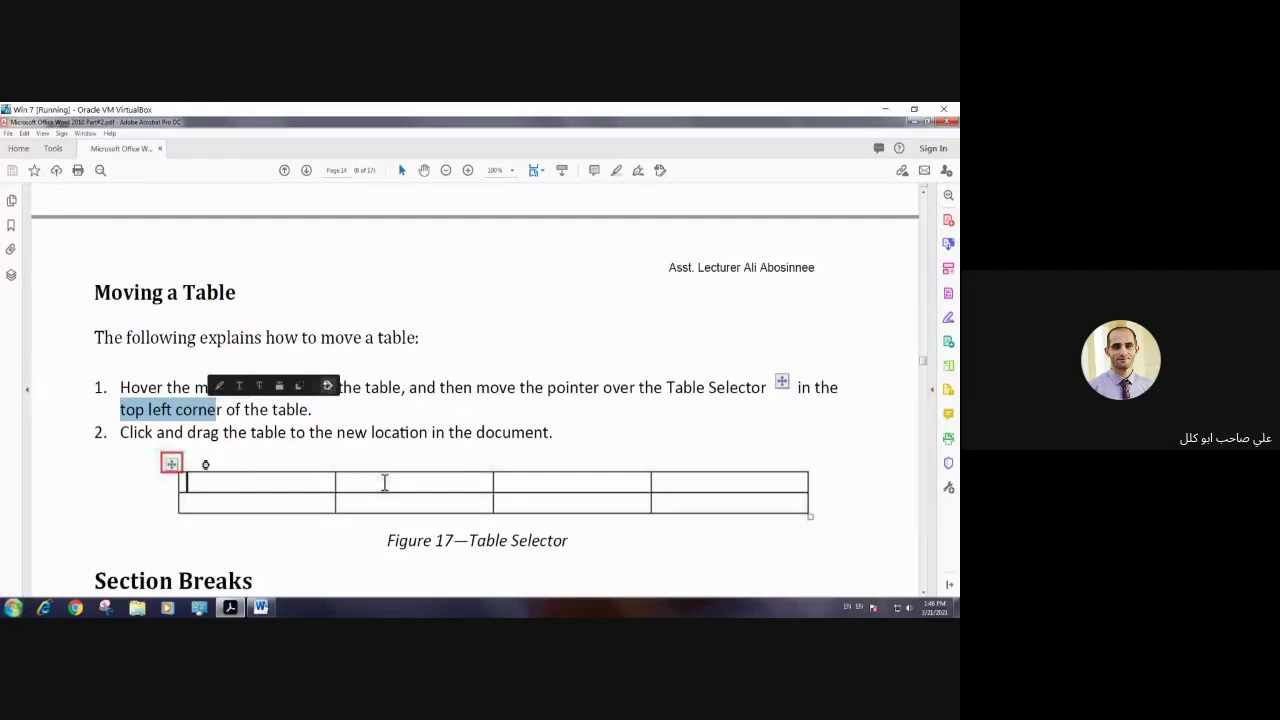
click(327, 385)
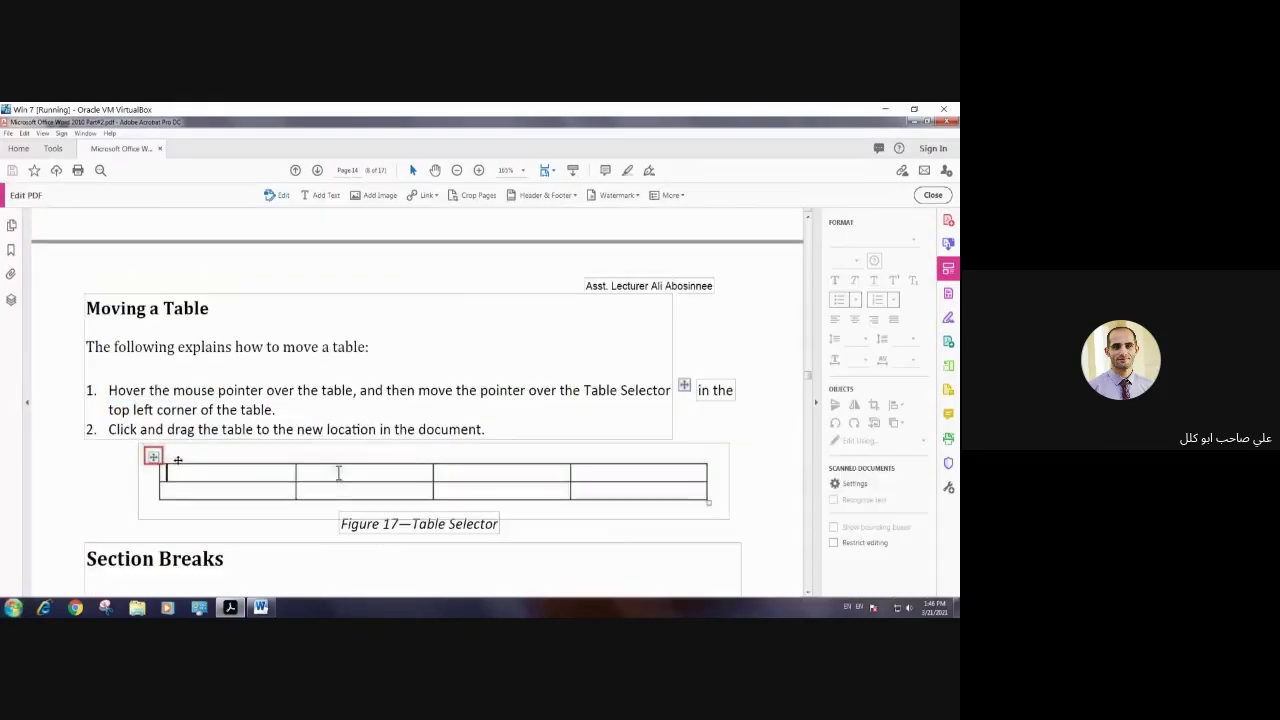
click(932, 195)
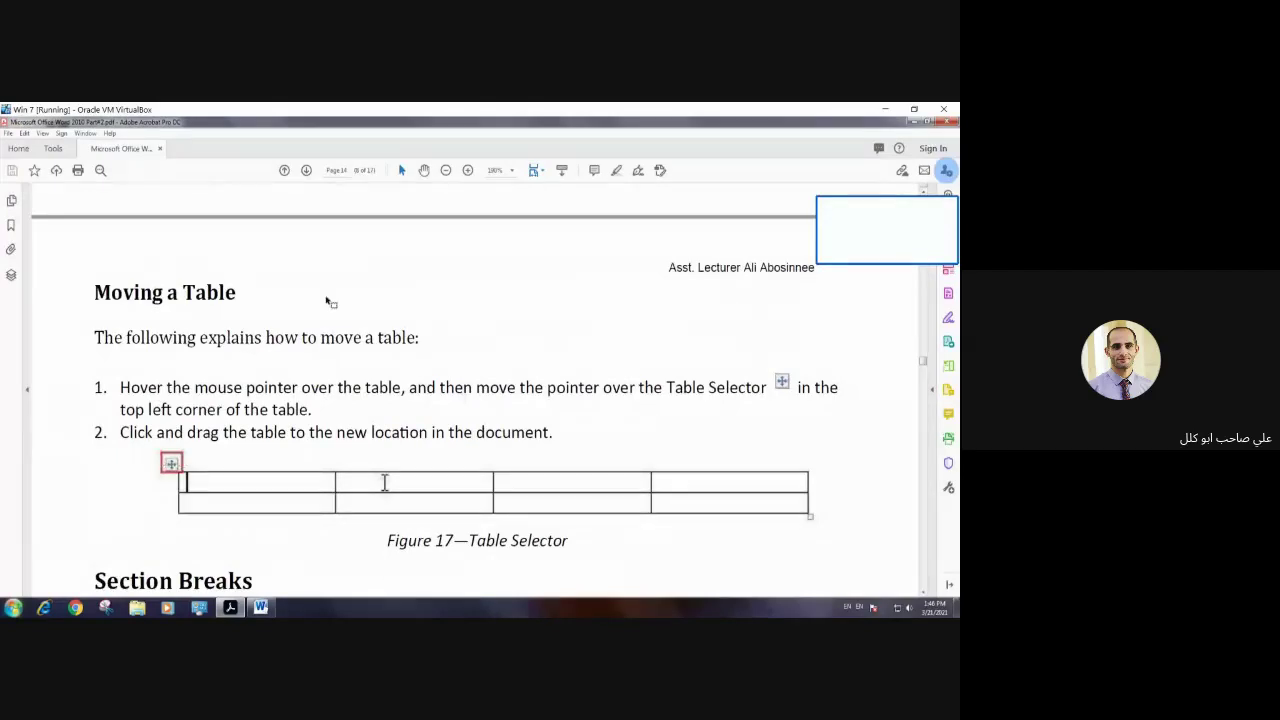
click(946, 170)
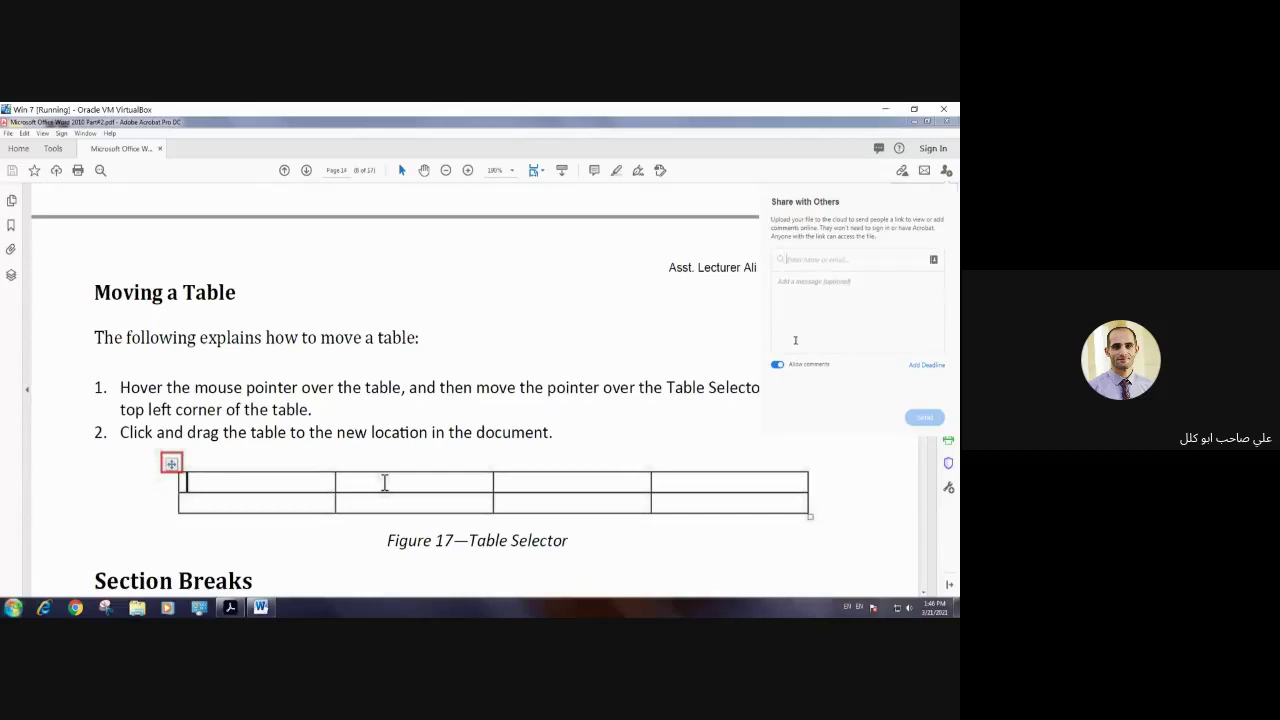
click(681, 327)
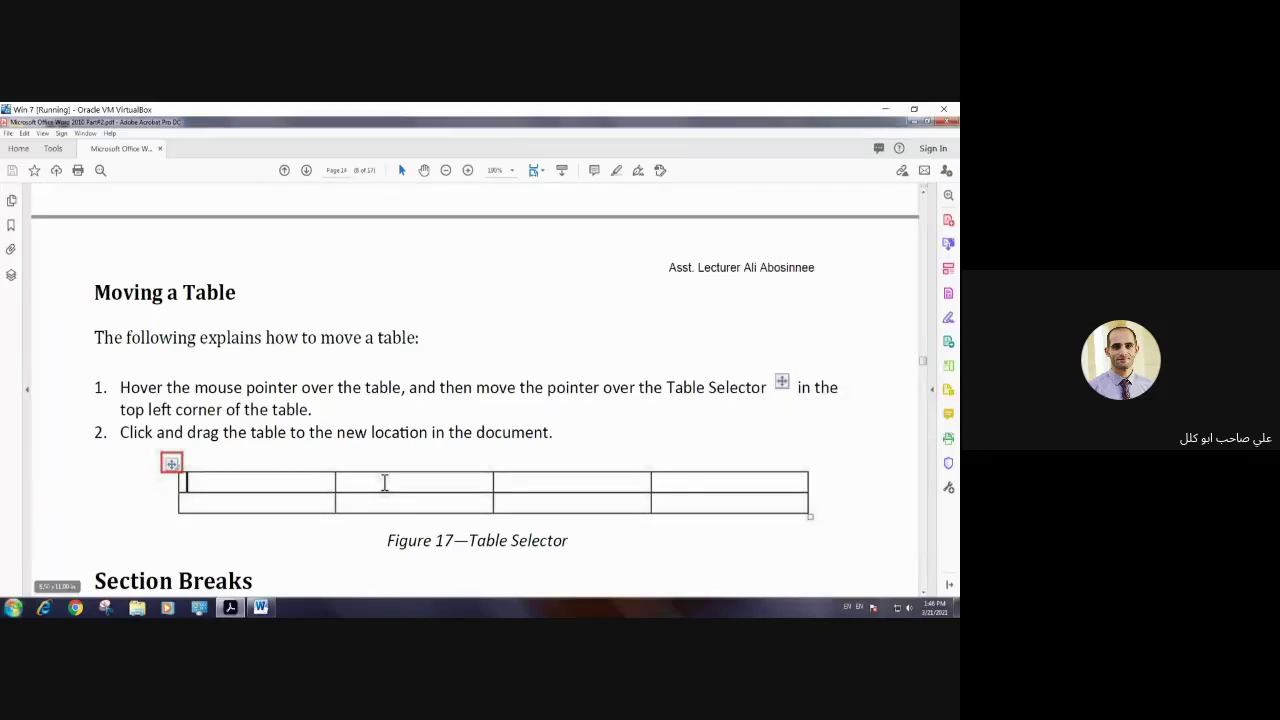
click(260, 607)
click(412, 389)
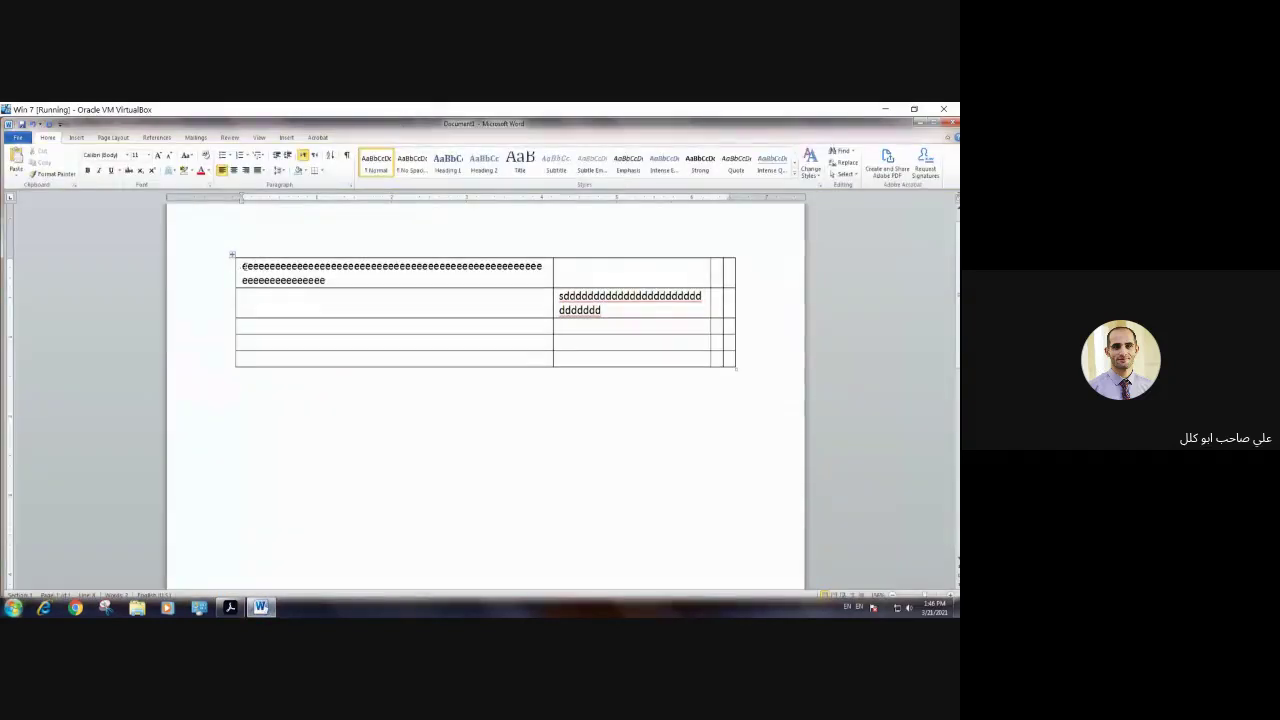
Undo the automatic column resizing and drag the table slightly lower by its move handle.
key(ctrl+z)
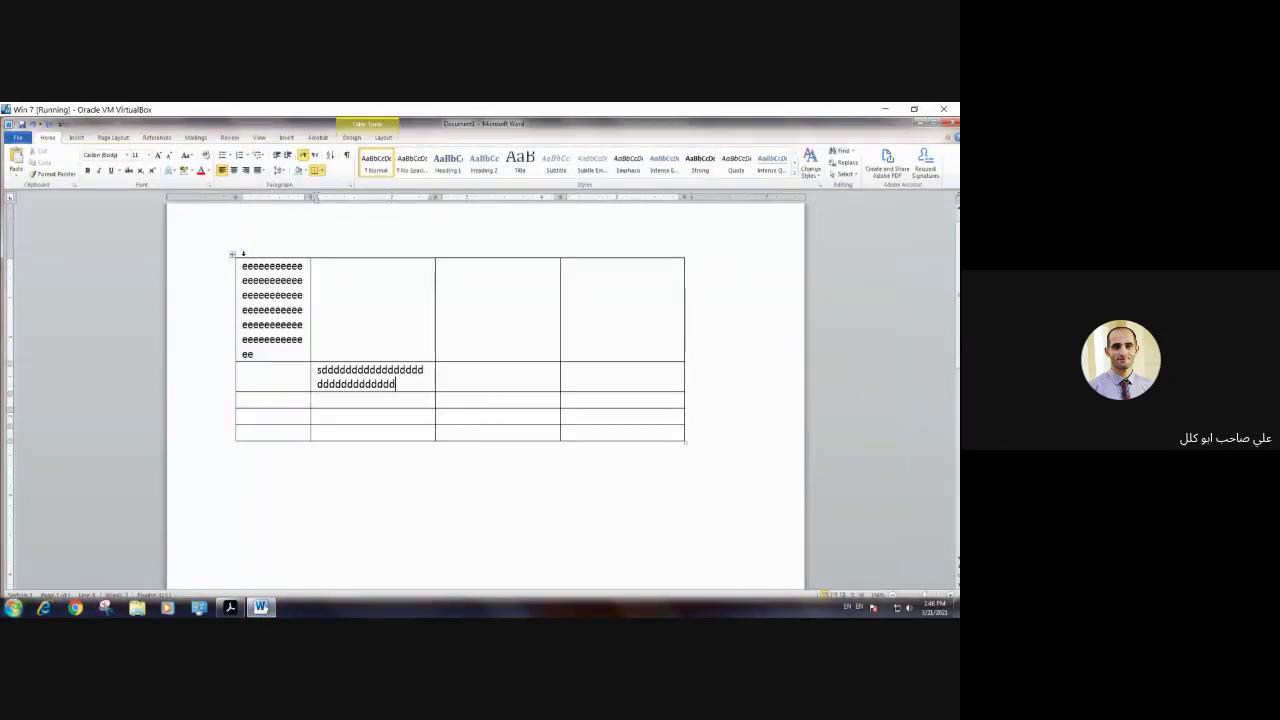
click(232, 253)
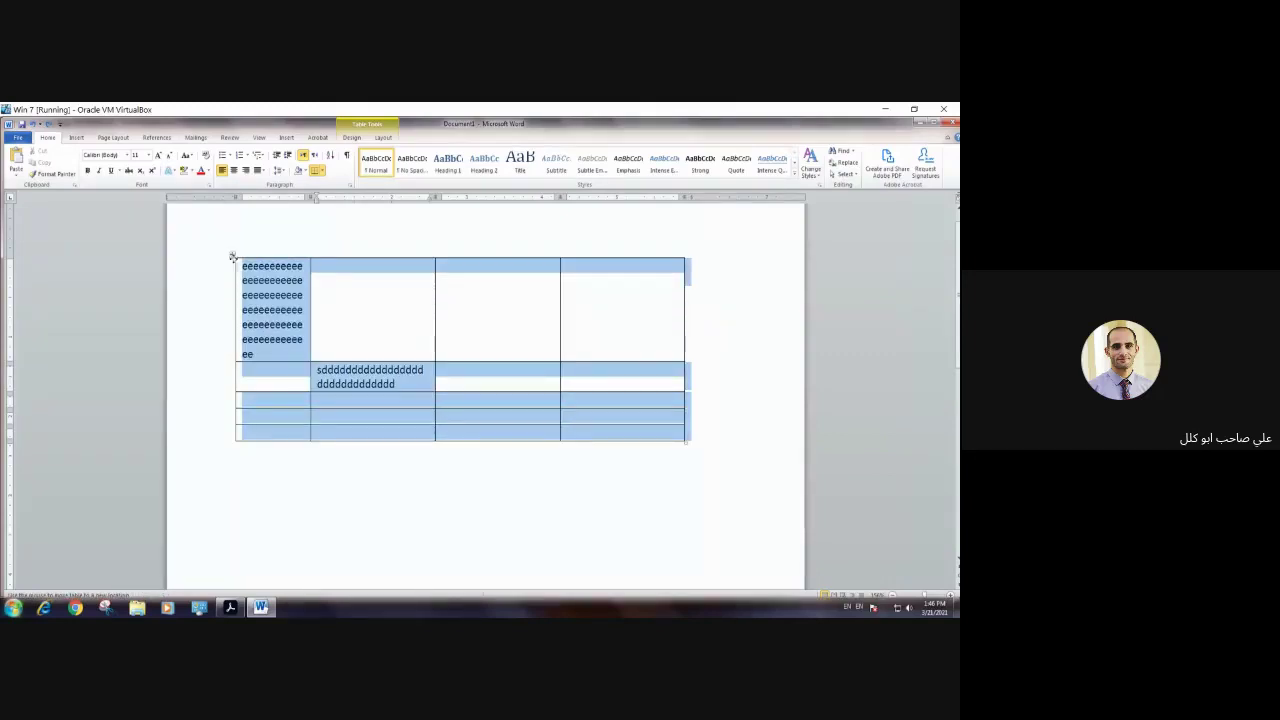
mouse_move(232, 257)
mouse_down()
mouse_move(377, 341)
mouse_move(281, 464)
mouse_up()
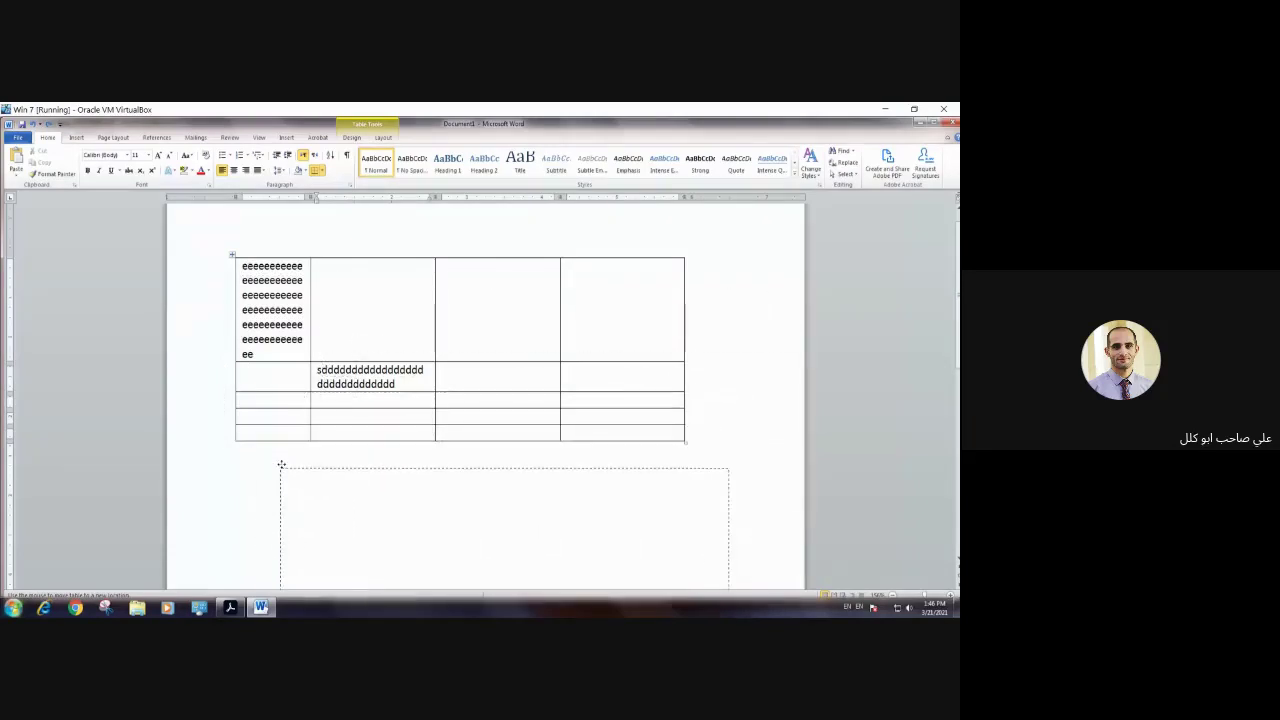
drag(281, 464, 258, 437)
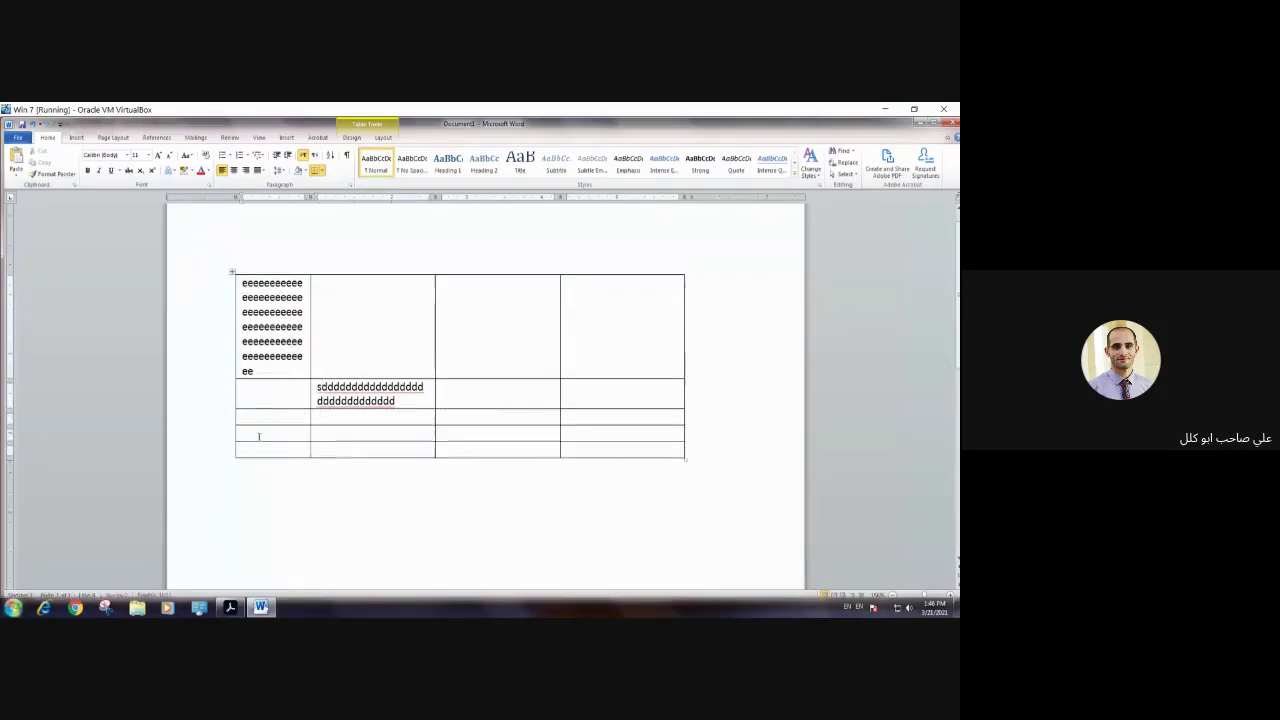
Drag the table by its move handle lower and slightly to the right.
scroll(274, 397, down, 1)
scroll(274, 388, up, 1)
scroll(270, 372, up, 1)
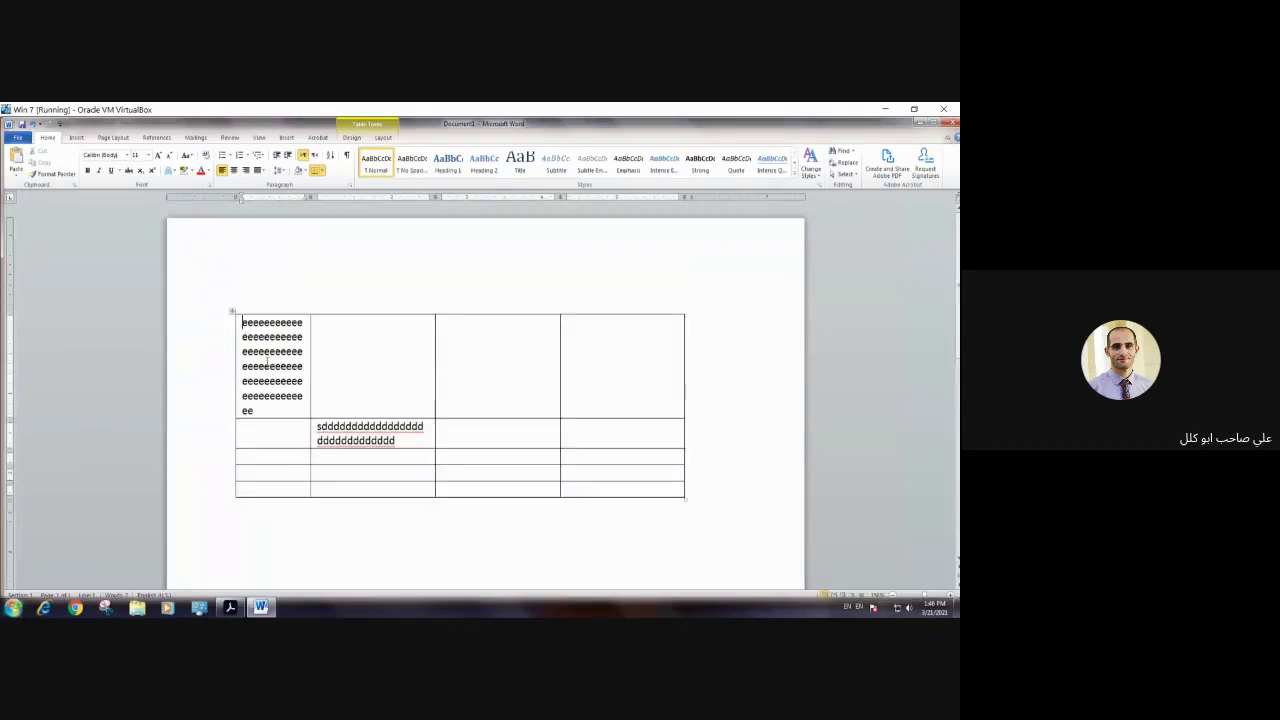
click(231, 312)
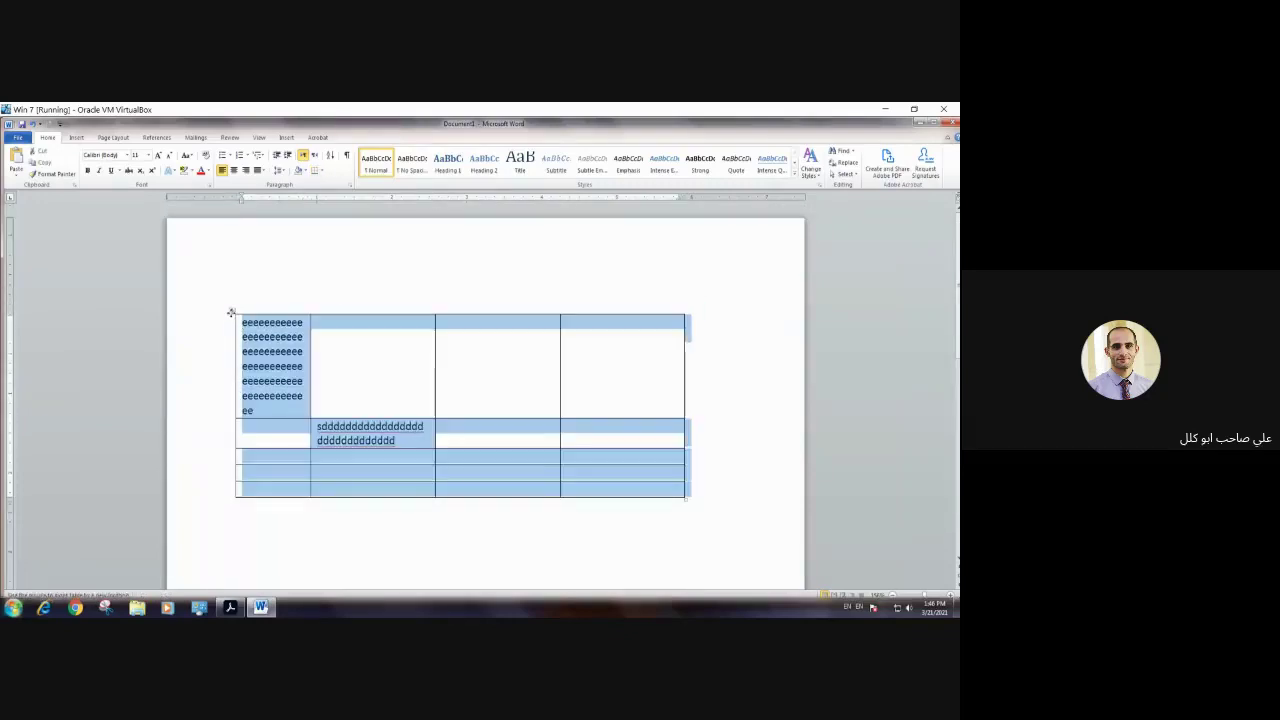
click(289, 392)
drag(231, 312, 312, 553)
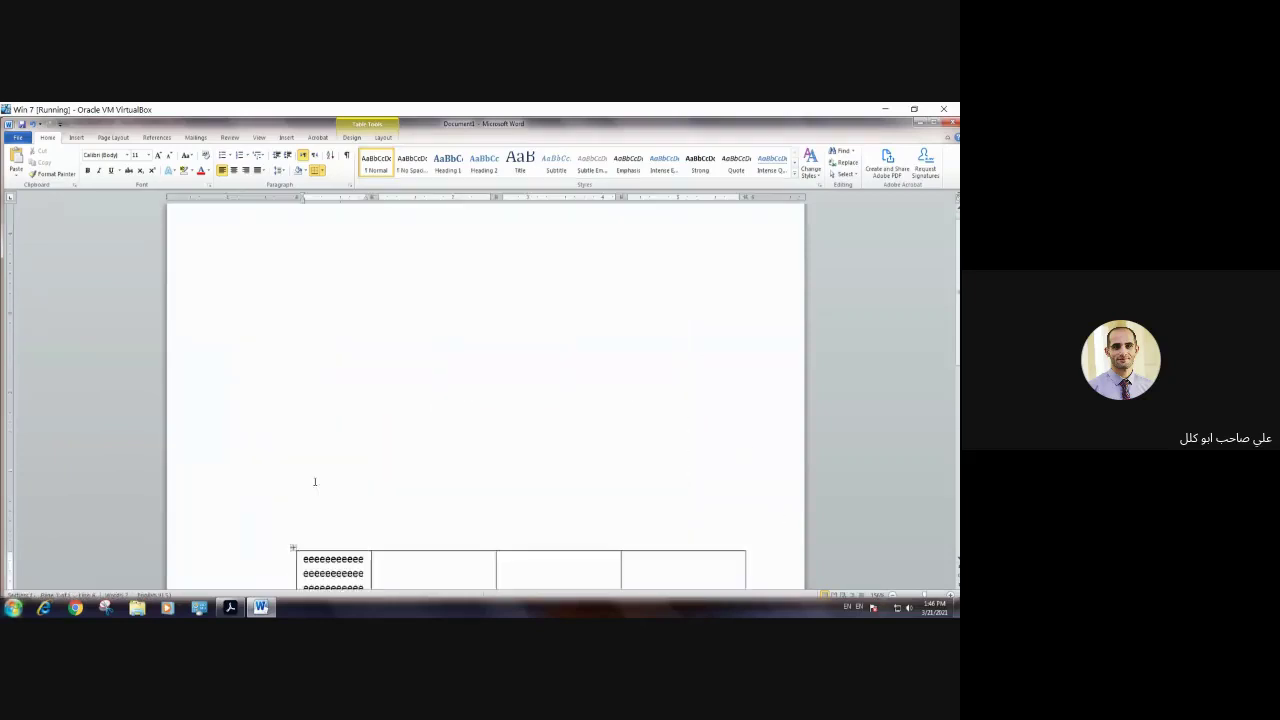
Drag the table back toward the top-left, then further down the page.
scroll(331, 466, down, 5)
scroll(506, 387, down, 4)
scroll(506, 387, up, 4)
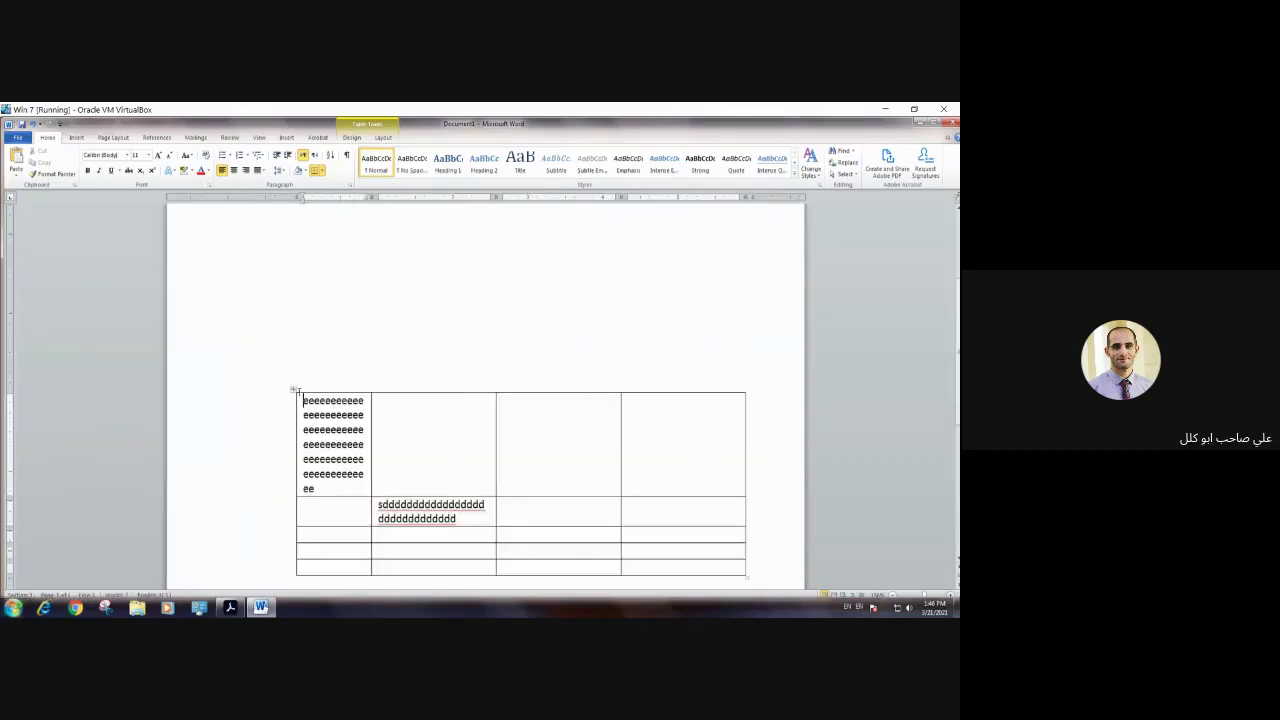
drag(293, 390, 250, 221)
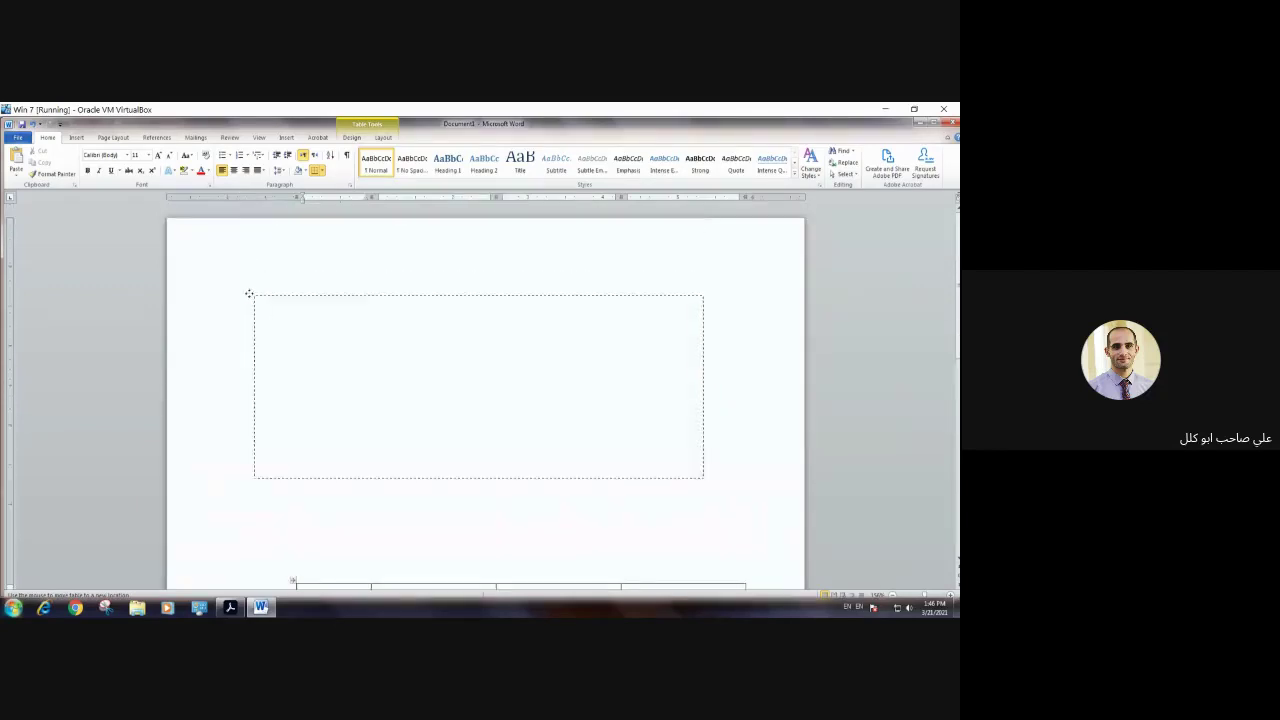
drag(250, 221, 233, 287)
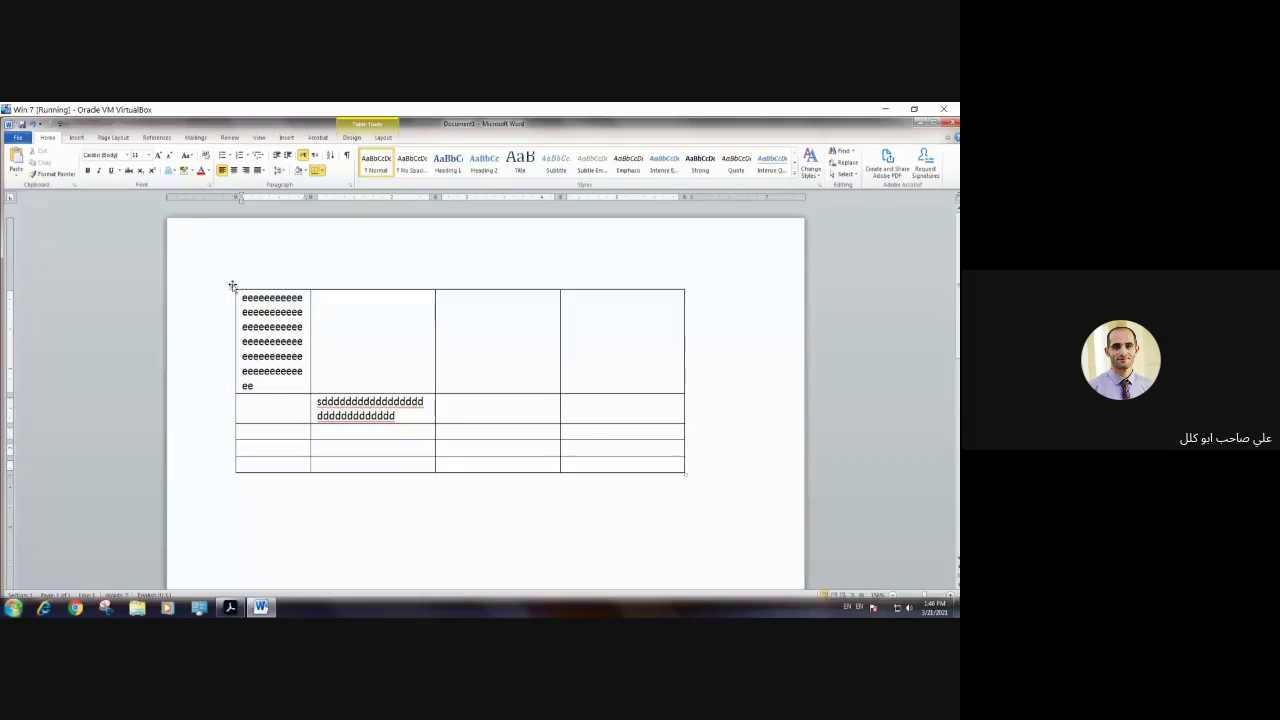
drag(232, 286, 238, 515)
scroll(283, 423, down, 3)
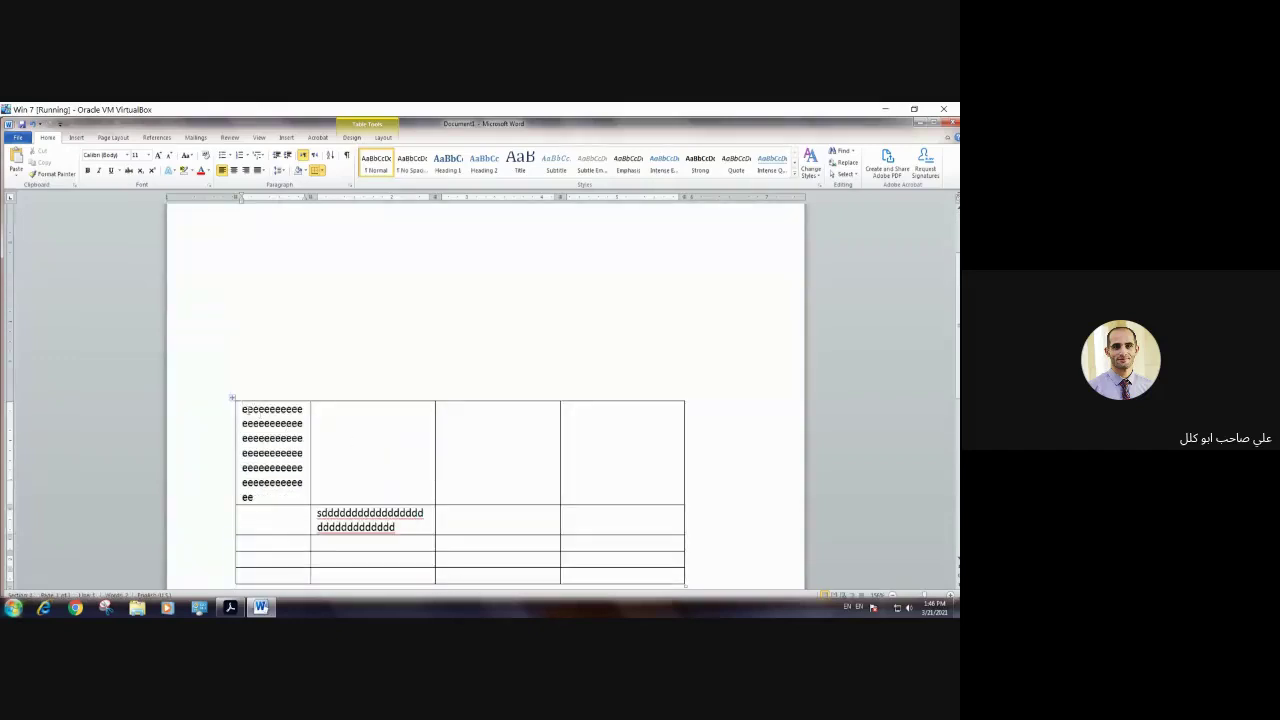
Place the insertion point in the table's first and second cells.
click(232, 397)
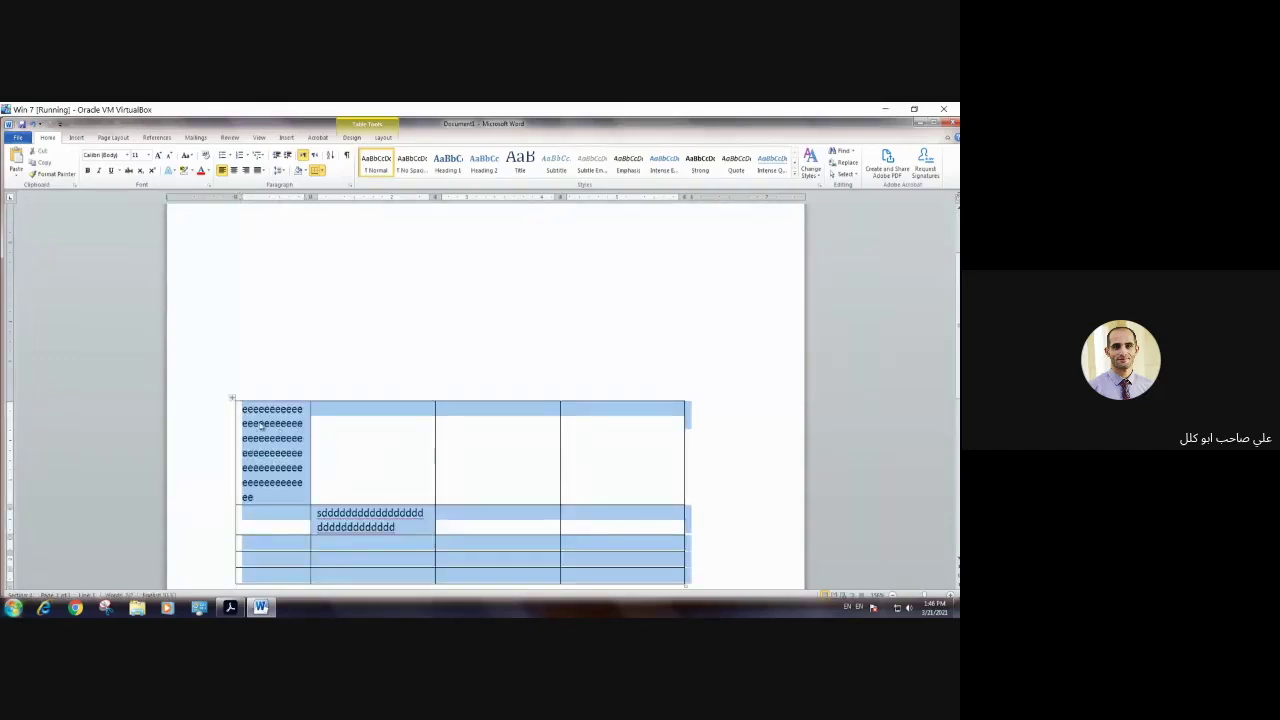
click(260, 425)
click(244, 412)
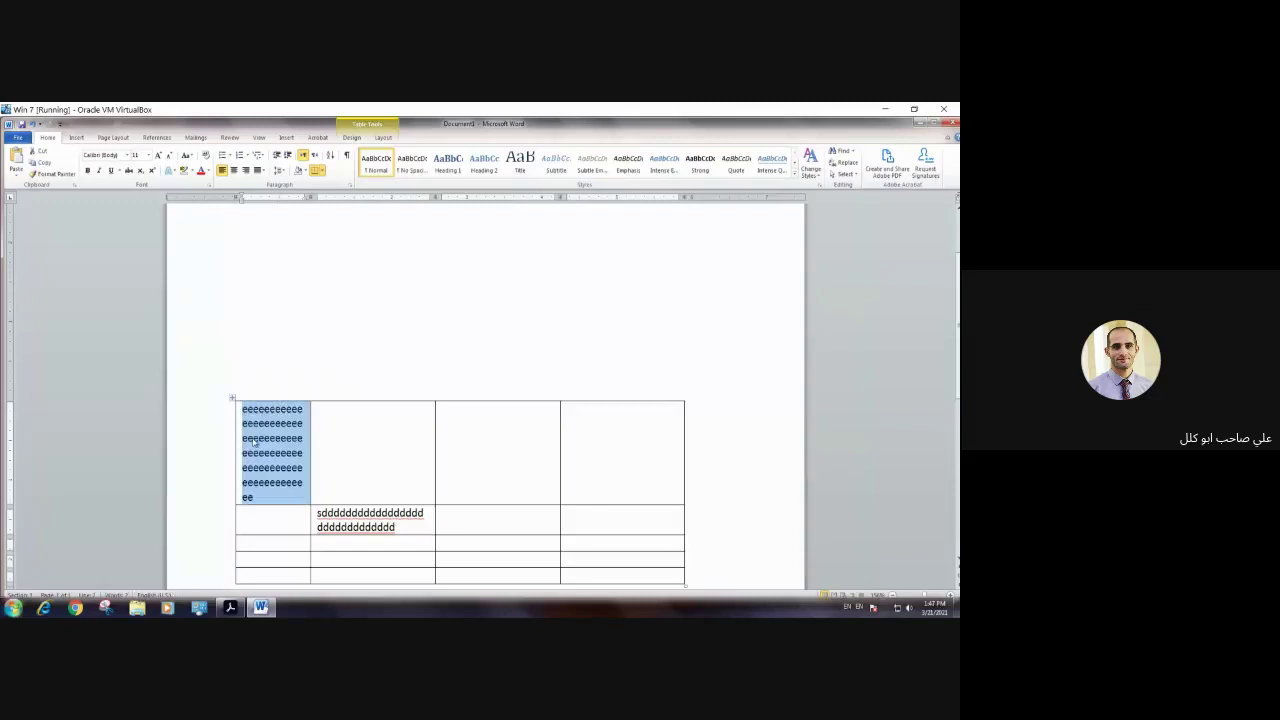
click(253, 438)
double_click(263, 432)
click(265, 452)
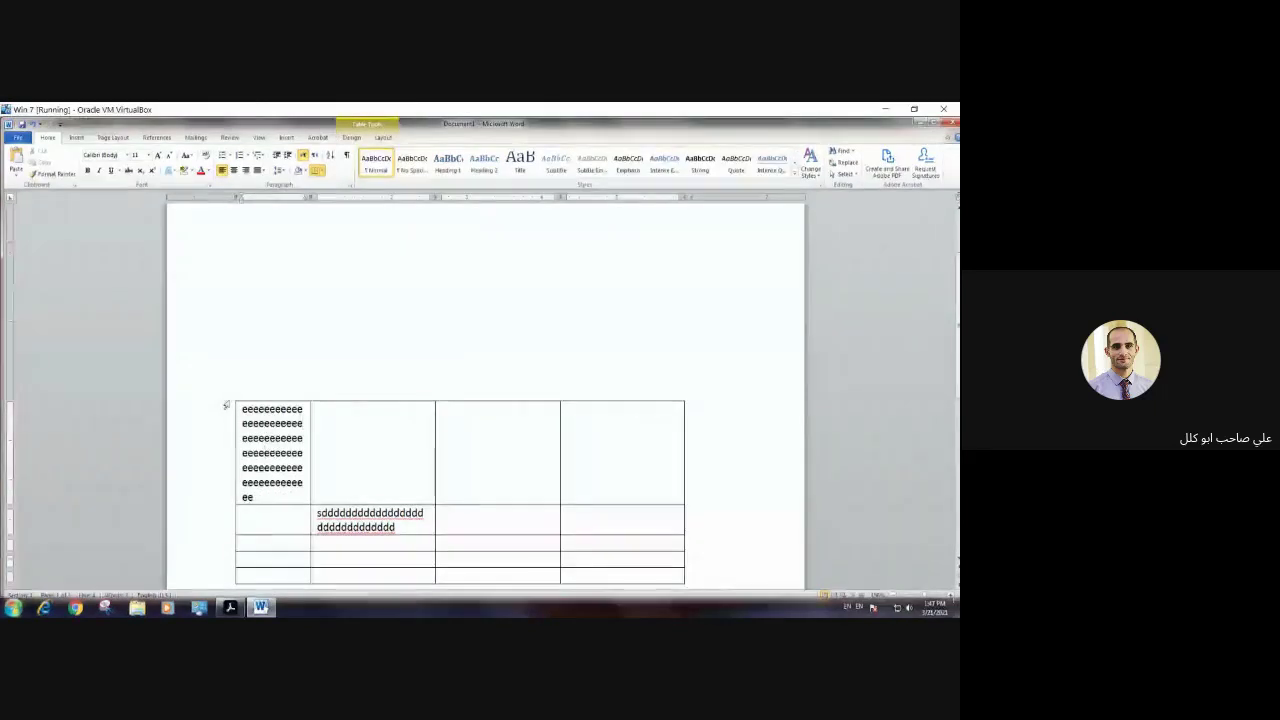
click(323, 413)
scroll(272, 413, down, 2)
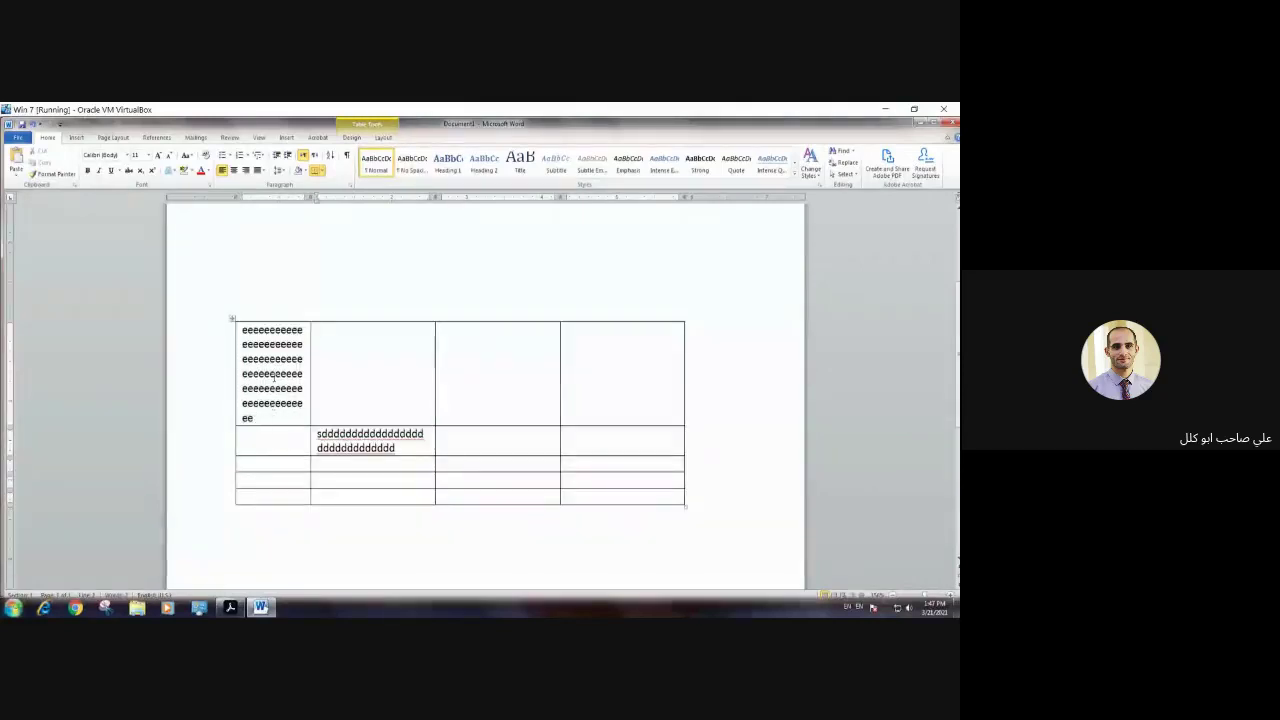
click(232, 318)
click(270, 344)
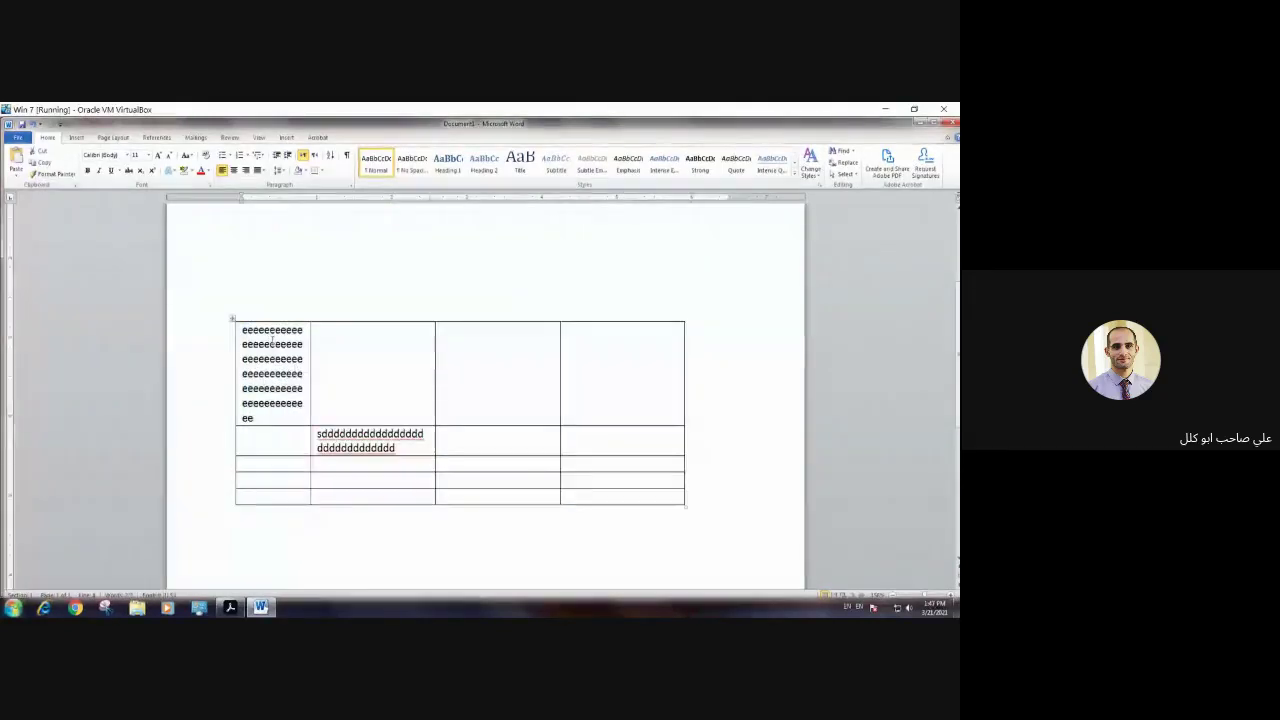
Select the whole table with its move handle and drag it slightly higher.
click(232, 319)
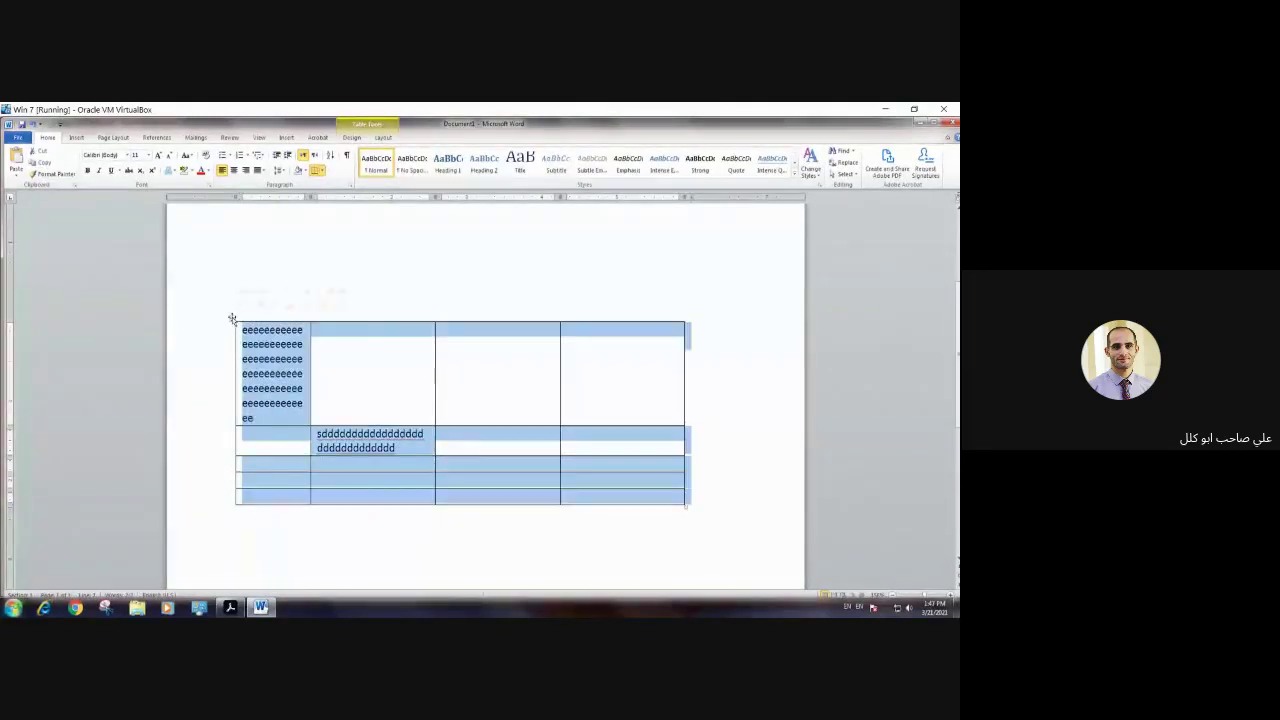
click(232, 320)
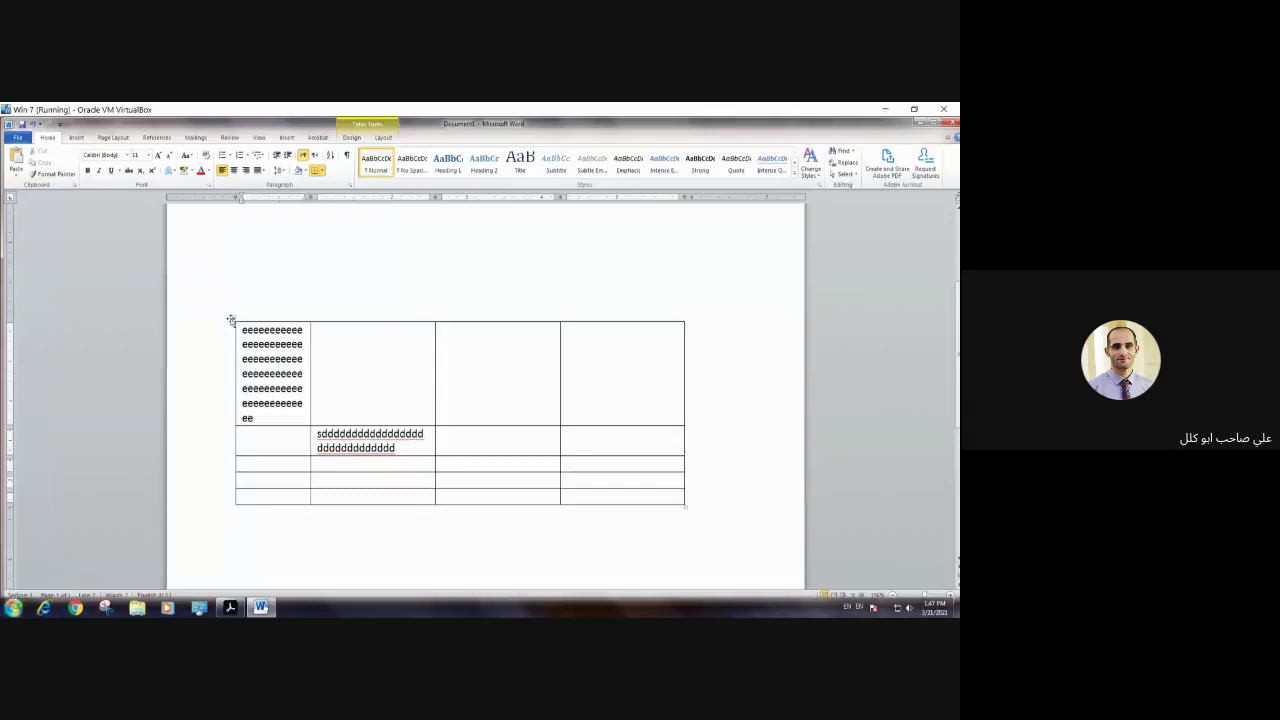
click(231, 320)
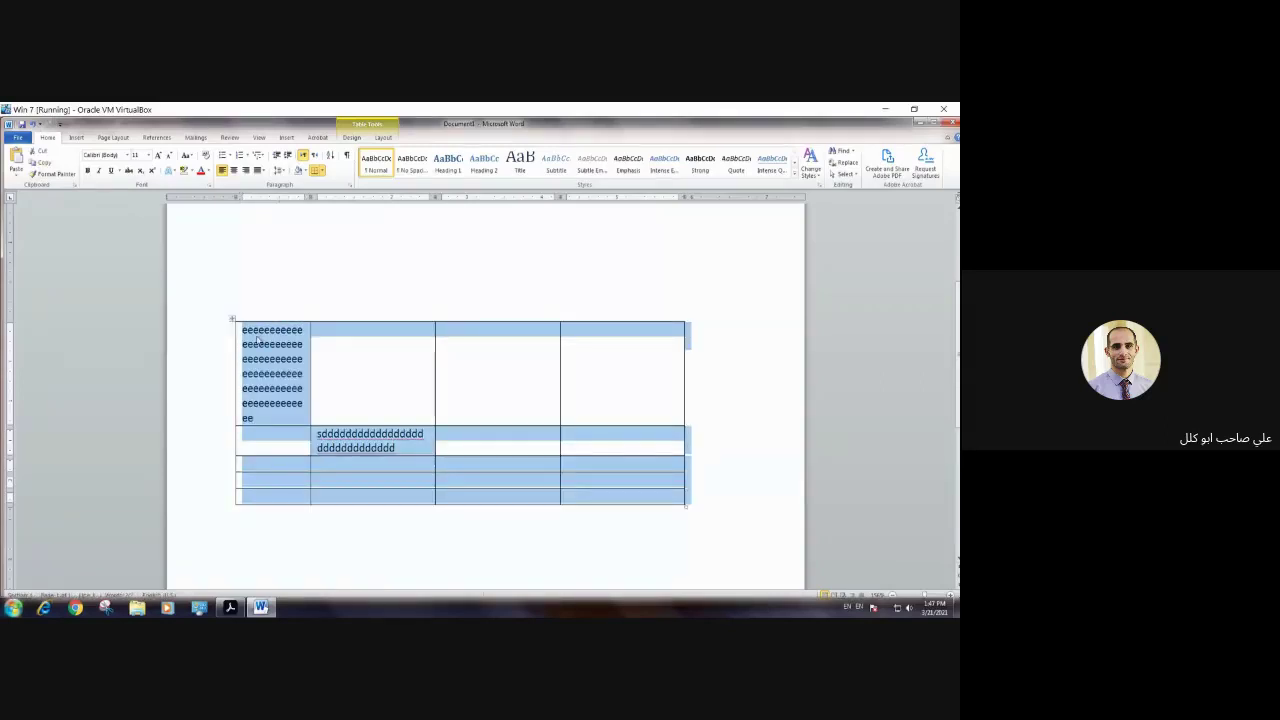
click(232, 319)
click(231, 318)
mouse_move(233, 309)
mouse_down()
mouse_move(252, 281)
mouse_move(386, 280)
mouse_move(306, 391)
mouse_move(360, 297)
mouse_move(286, 302)
mouse_move(259, 273)
mouse_move(245, 285)
mouse_move(239, 273)
mouse_move(249, 293)
mouse_move(236, 292)
mouse_up()
Zoom out, drag the table to near the top of the page, and deselect it.
scroll(286, 437, down, 2)
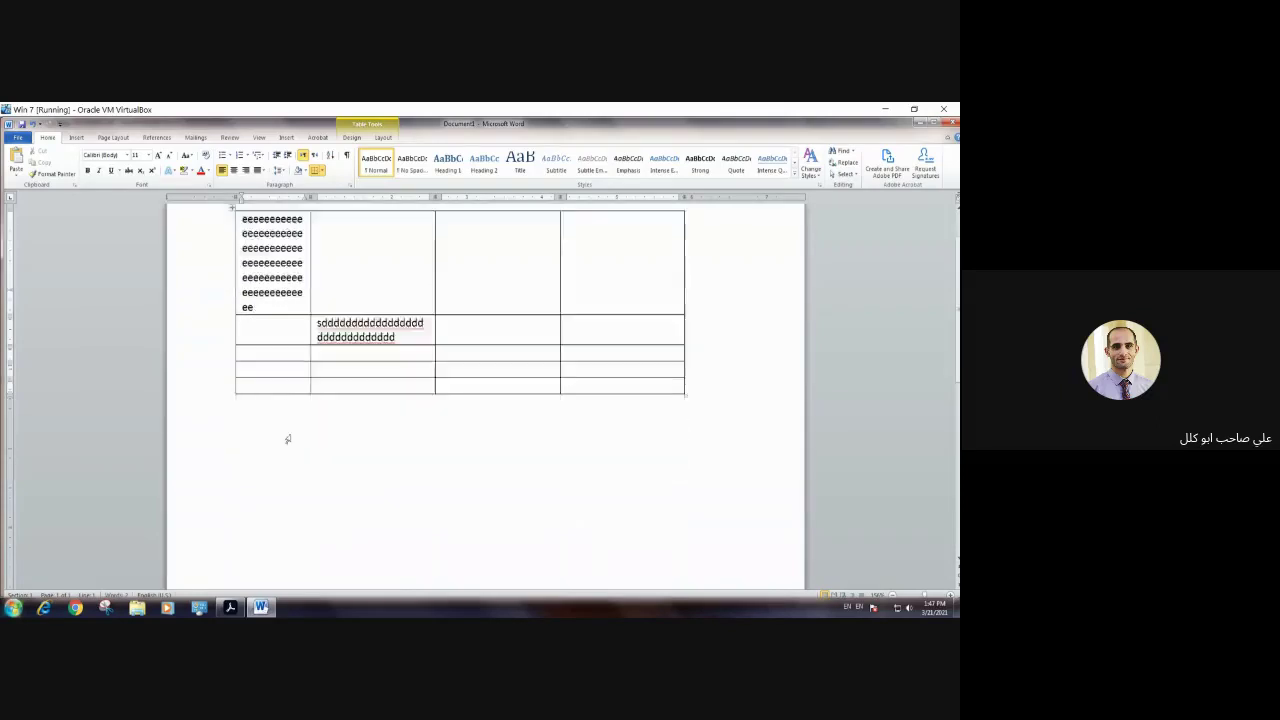
scroll(294, 486, down, 2)
scroll(283, 429, up, 2)
scroll(214, 372, up, 2)
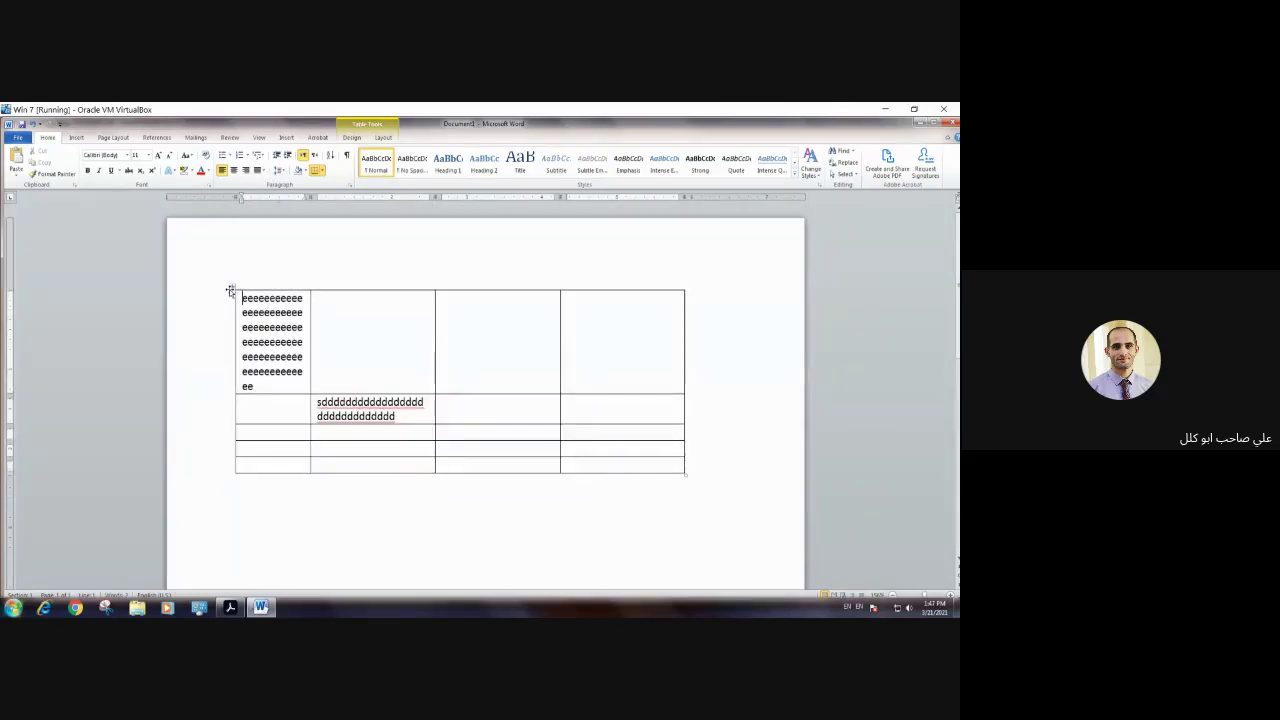
ctrl+scroll(232, 291, down, 1)
ctrl+scroll(278, 360, down, 1)
ctrl+scroll(278, 358, down, 1)
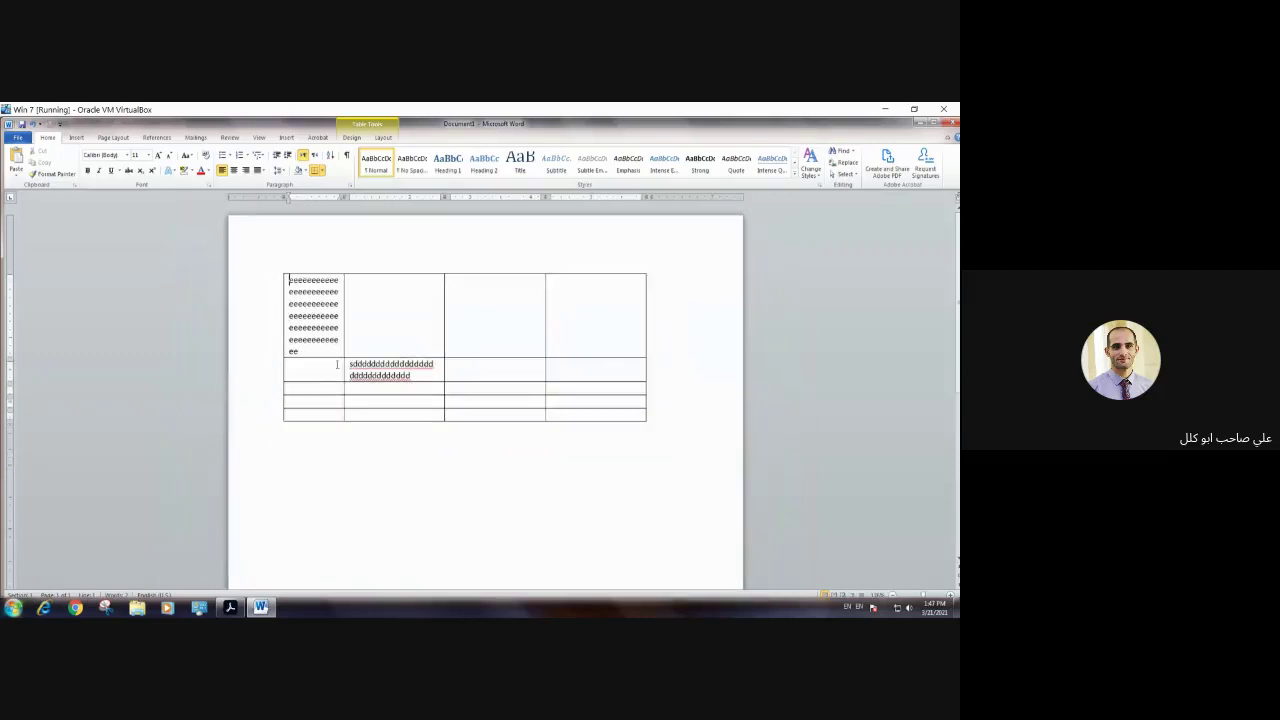
scroll(292, 259, down, 1)
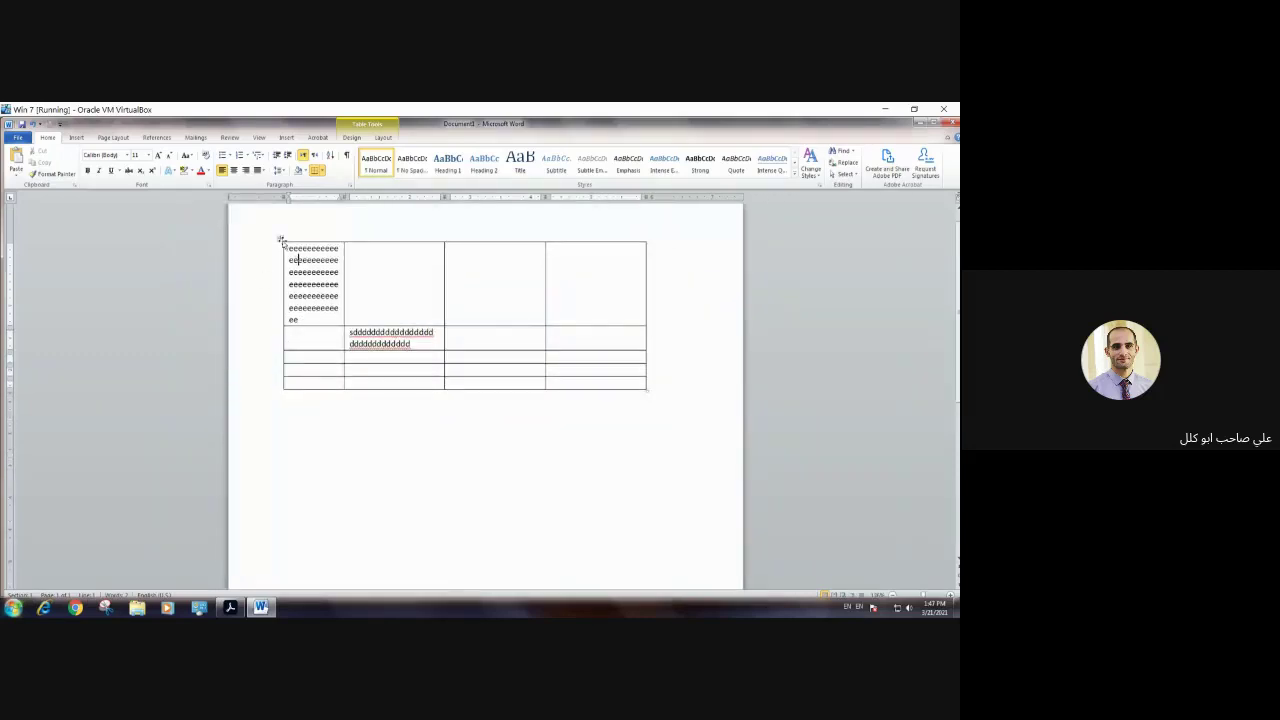
mouse_move(280, 238)
mouse_down()
mouse_move(294, 411)
mouse_move(284, 453)
mouse_move(281, 283)
mouse_up()
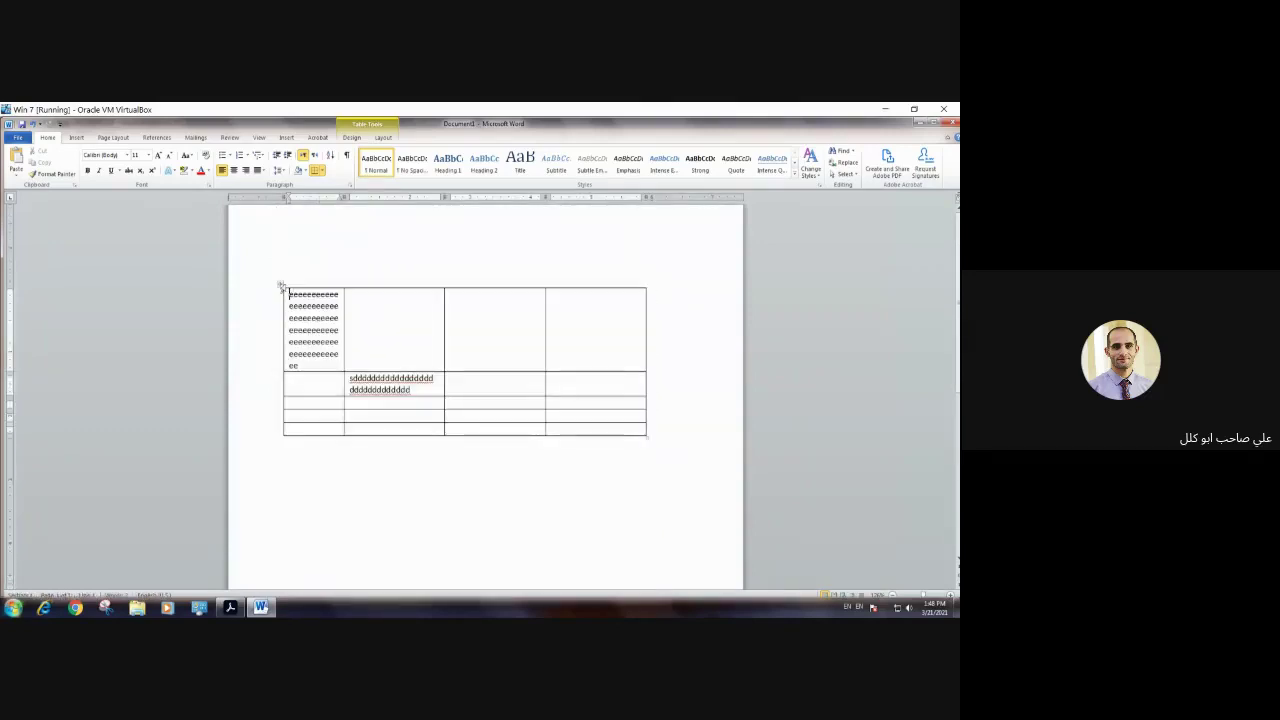
click(279, 282)
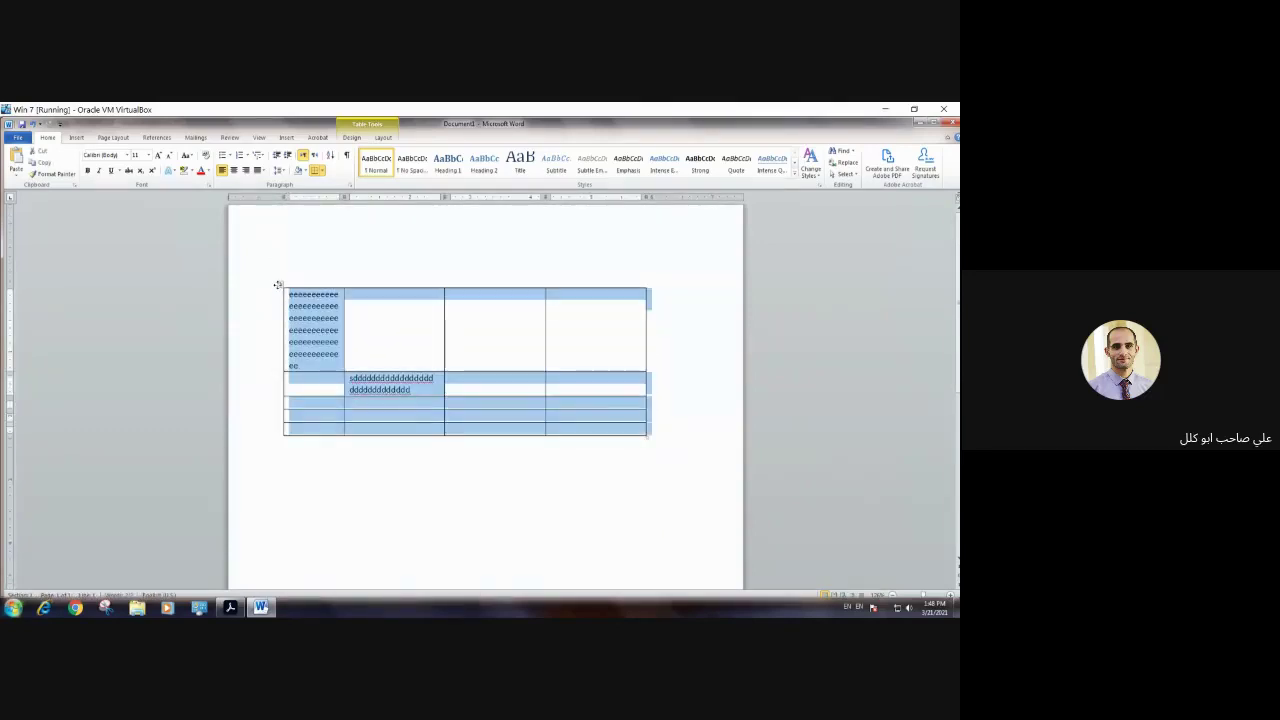
click(290, 292)
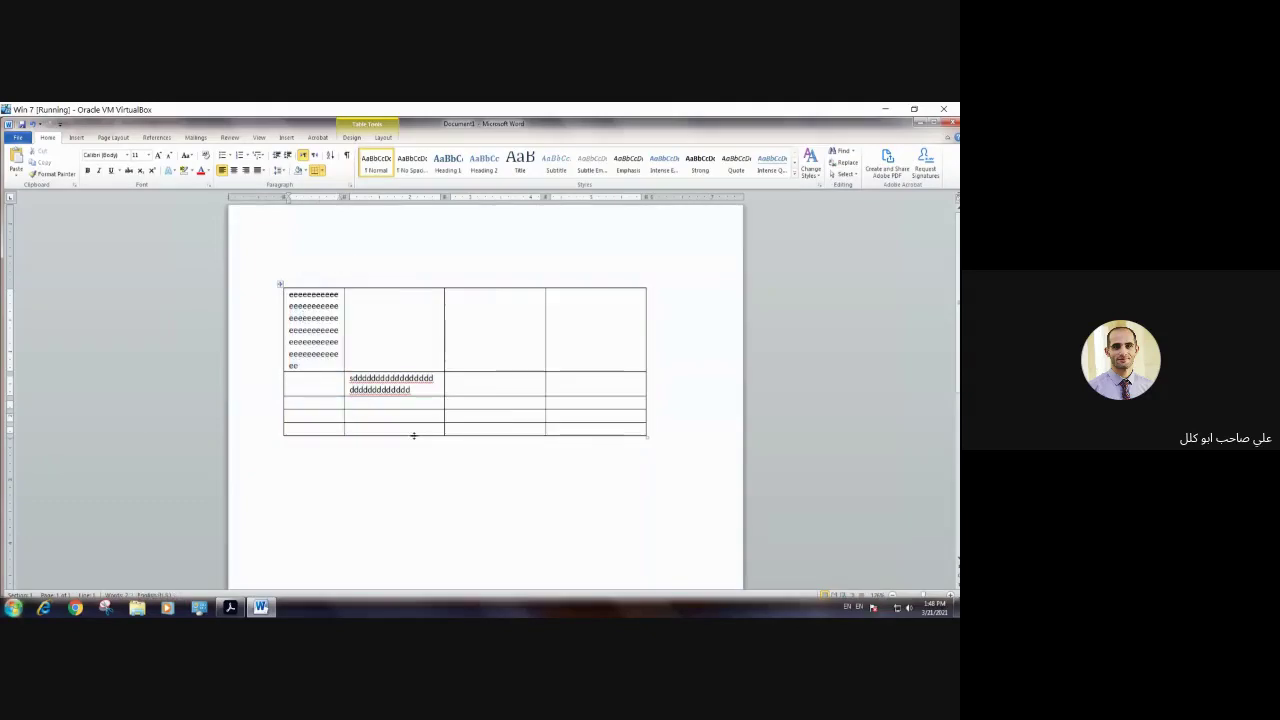
scroll(494, 487, down, 1)
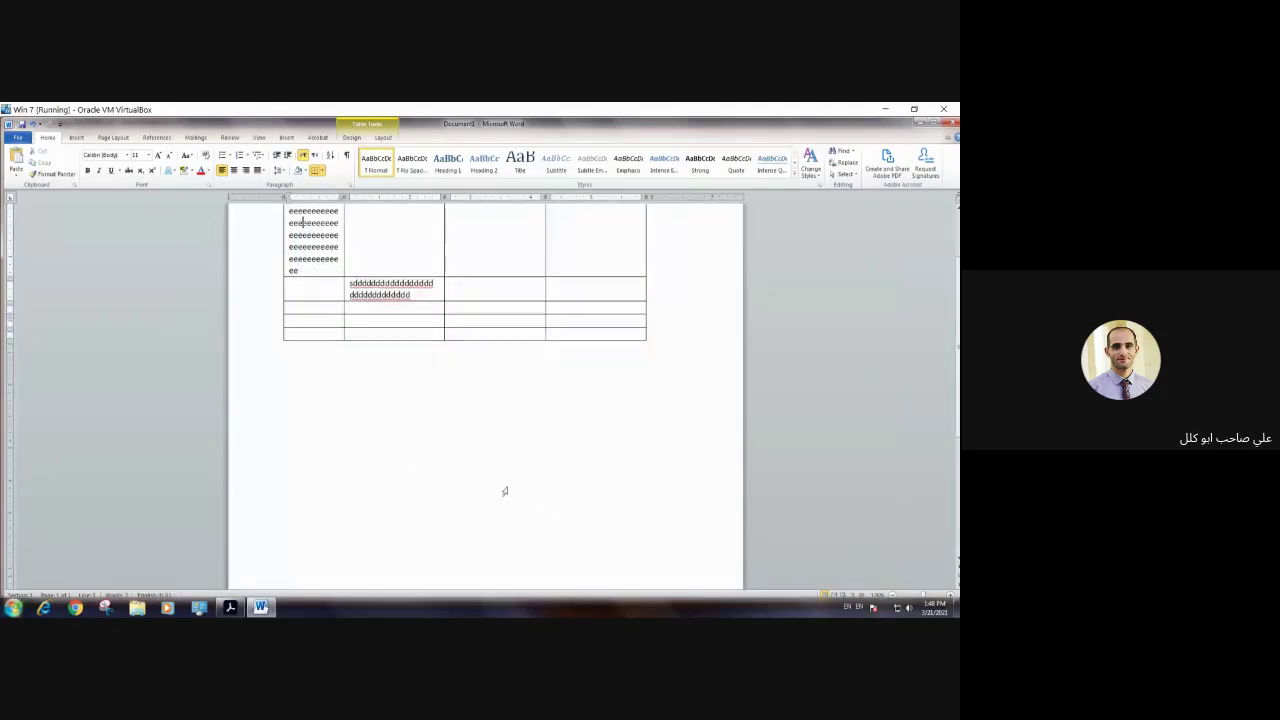
scroll(486, 451, up, 3)
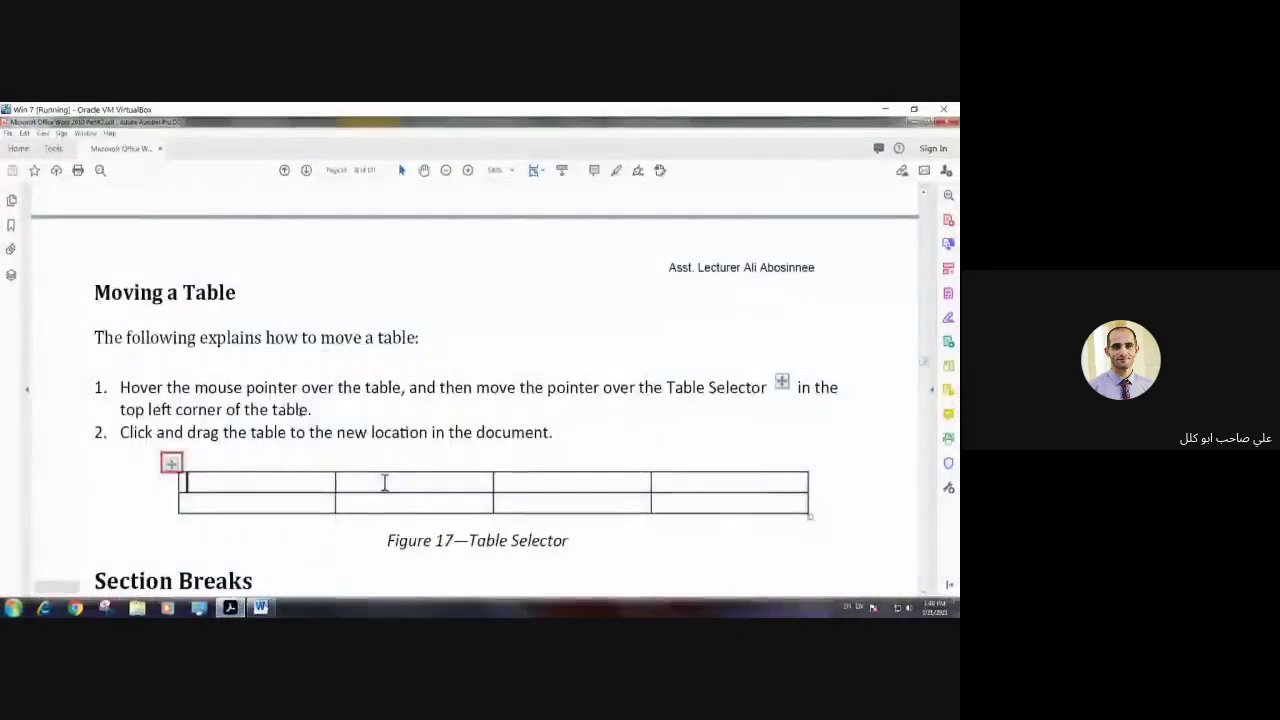
Scroll the PDF guide back up to the Tables section.
scroll(853, 356, up, 5)
scroll(853, 356, up, 10)
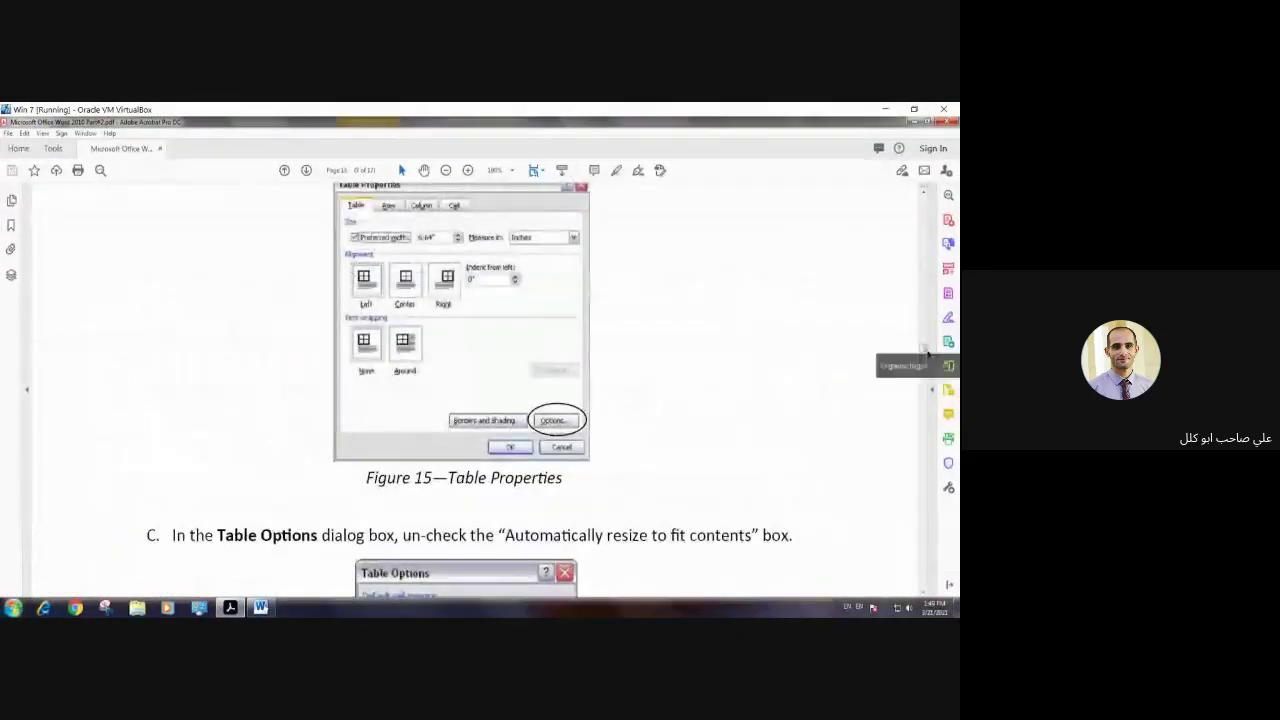
drag(922, 350, 923, 278)
scroll(588, 318, up, 3)
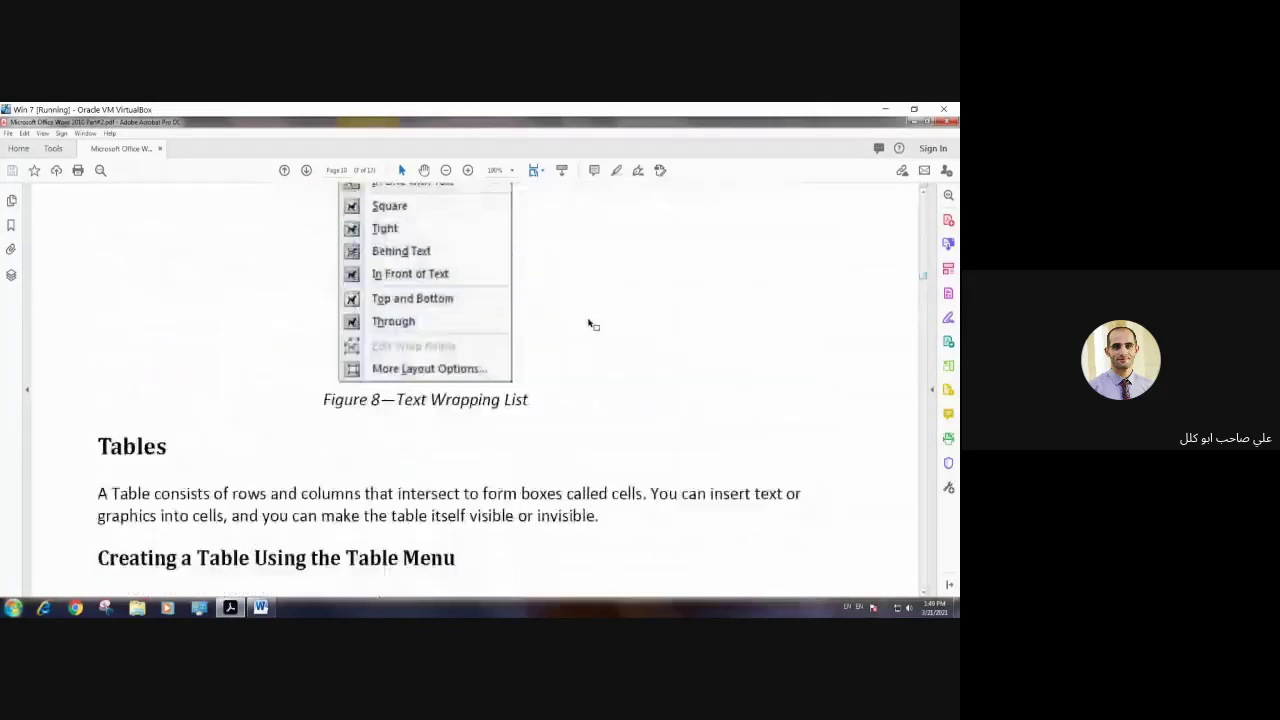
scroll(590, 325, down, 3)
scroll(595, 366, down, 1)
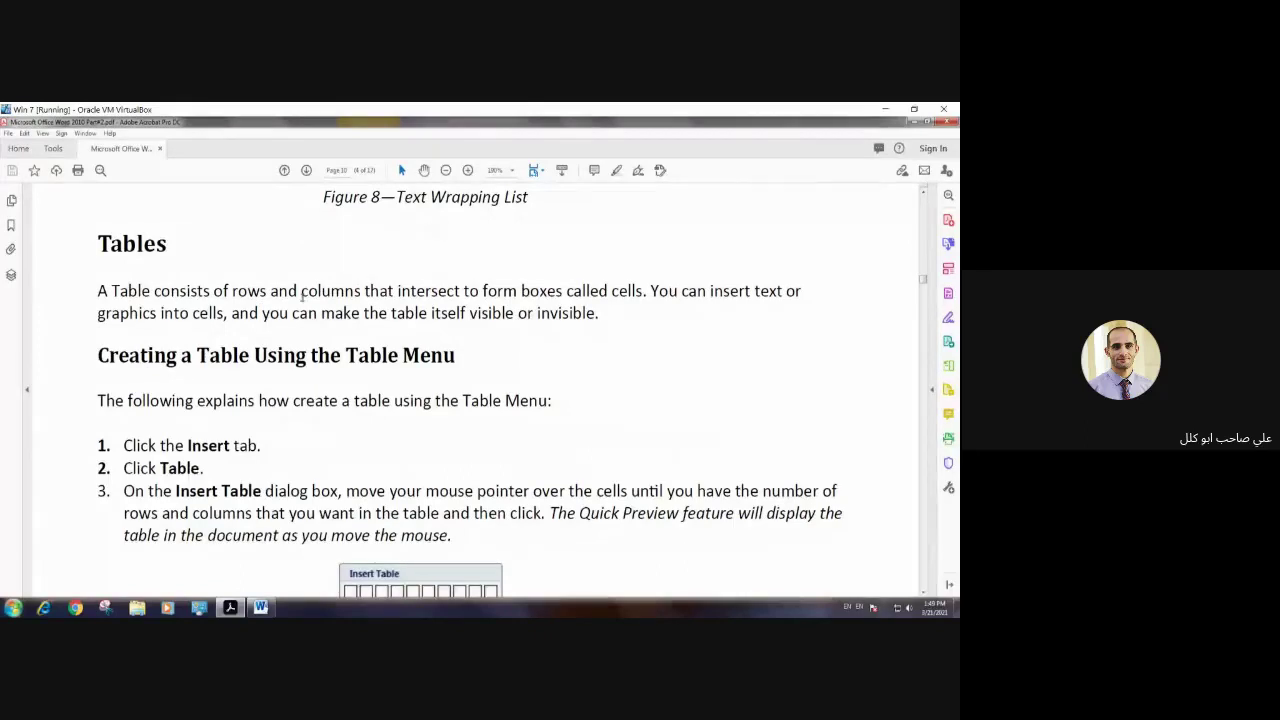
scroll(127, 341, down, 2)
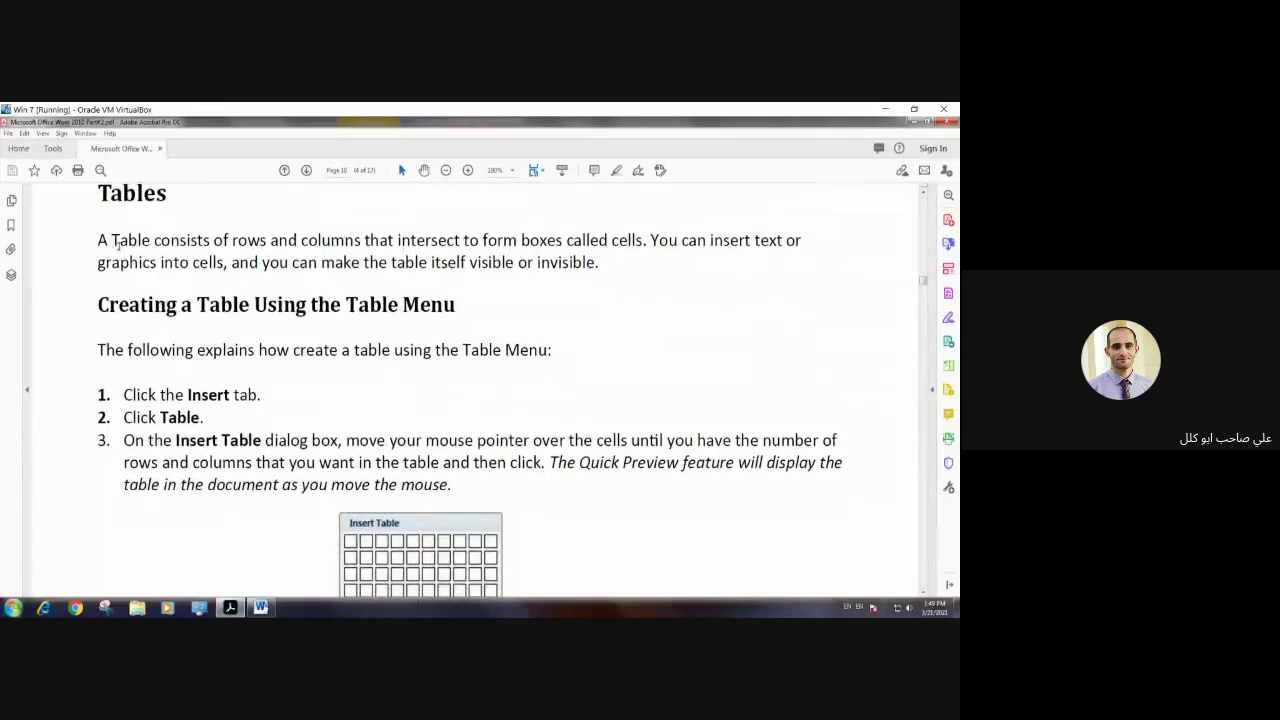
Highlight the opening words of the Tables definition and the word 'cells'.
drag(112, 241, 334, 242)
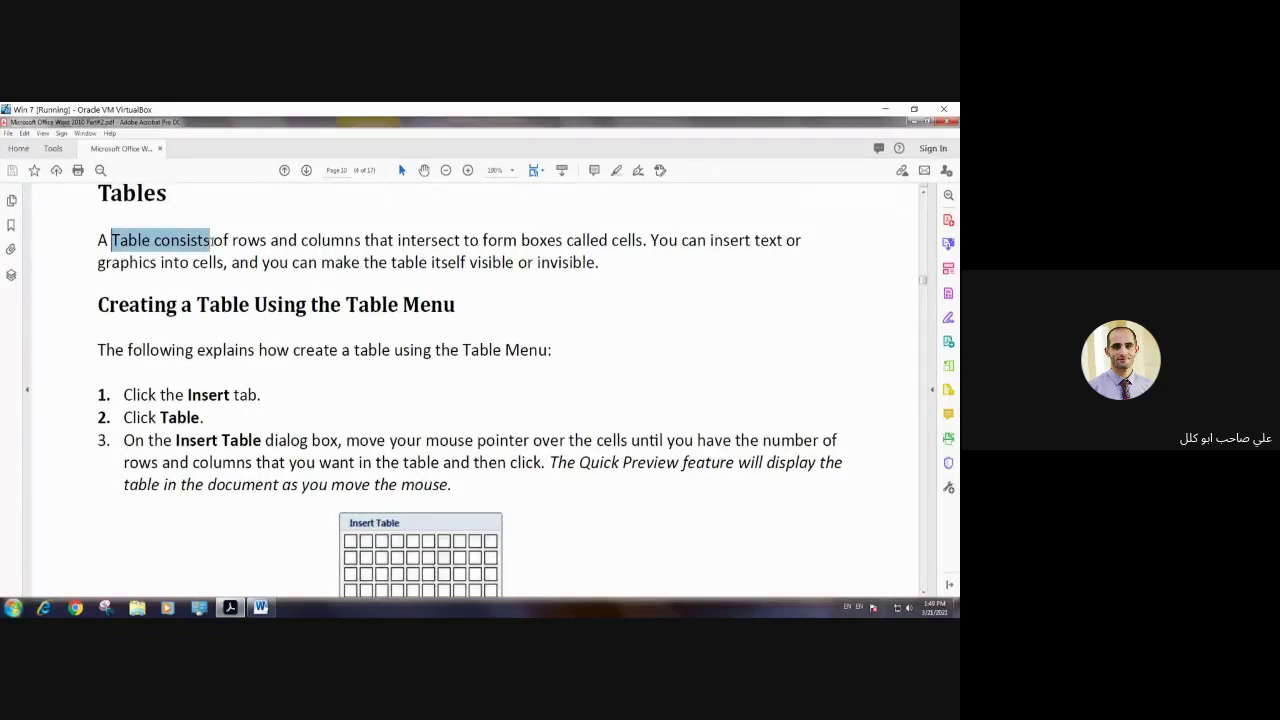
click(334, 242)
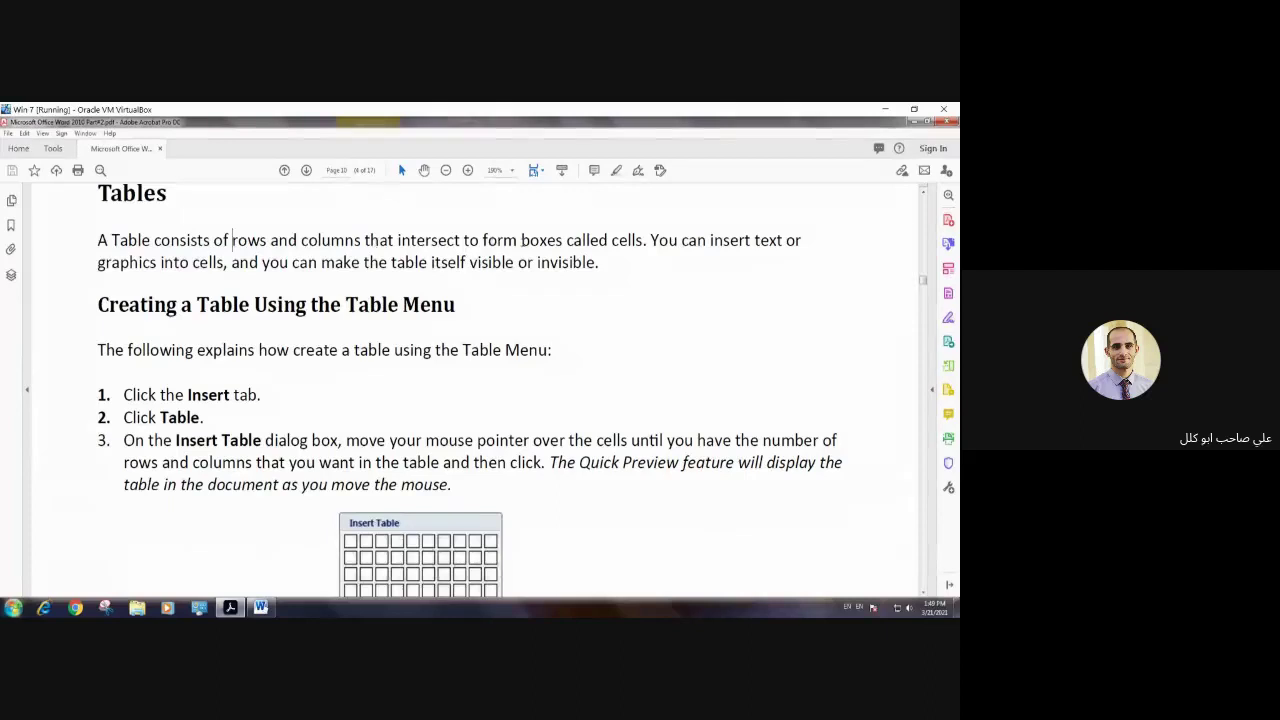
double_click(620, 240)
click(537, 242)
Highlight the 'Creating a Table Using the Table Menu' heading, scroll to the Insert Table figure, then return to Word.
drag(97, 304, 455, 304)
scroll(238, 360, down, 2)
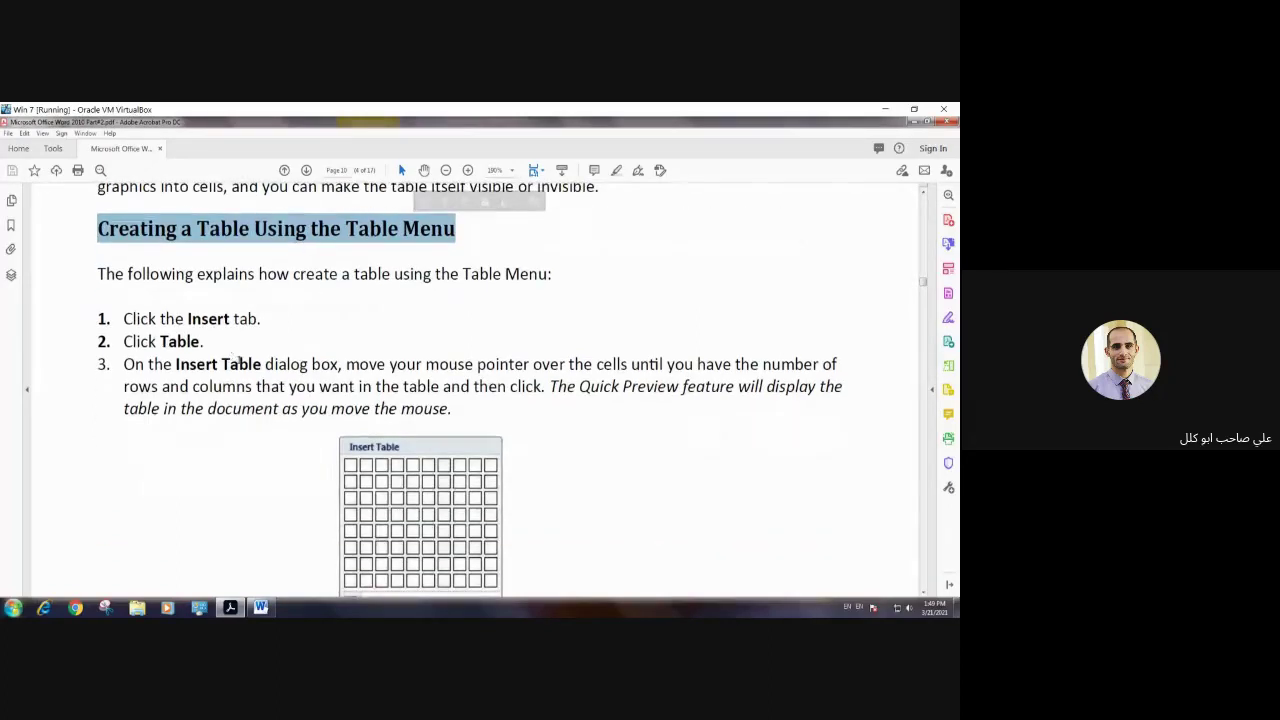
scroll(238, 360, down, 1)
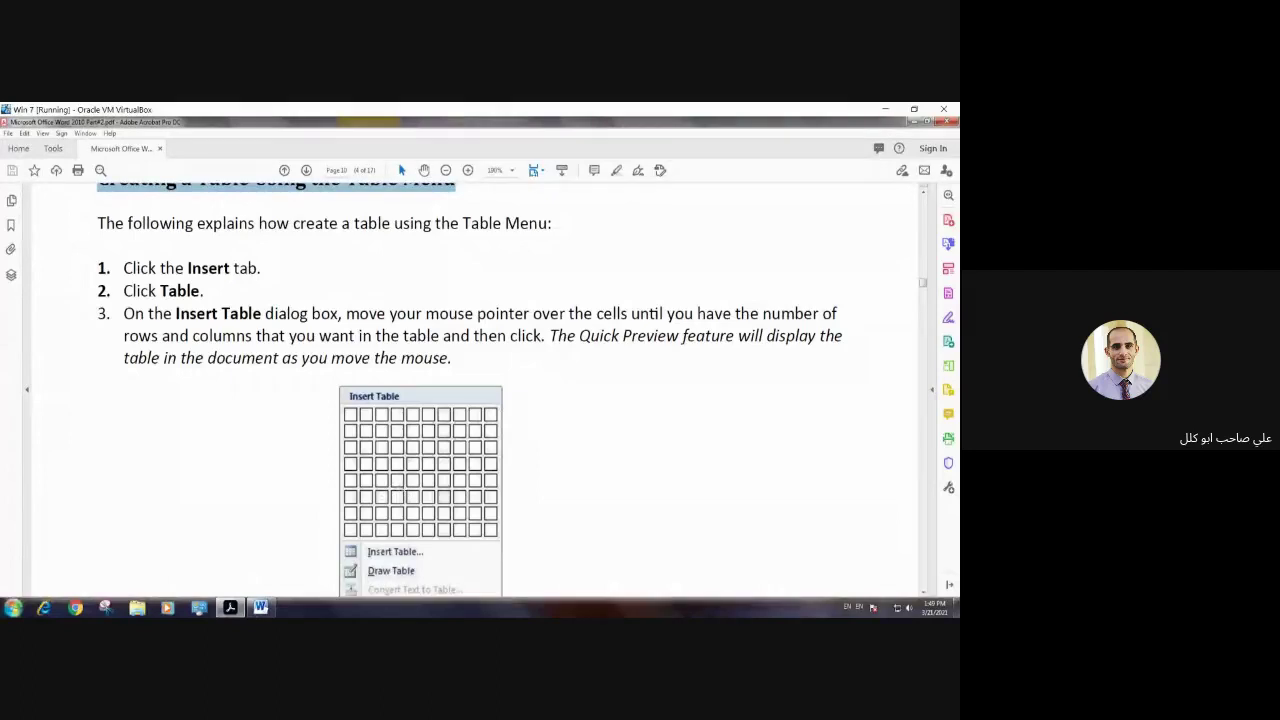
scroll(385, 508, down, 1)
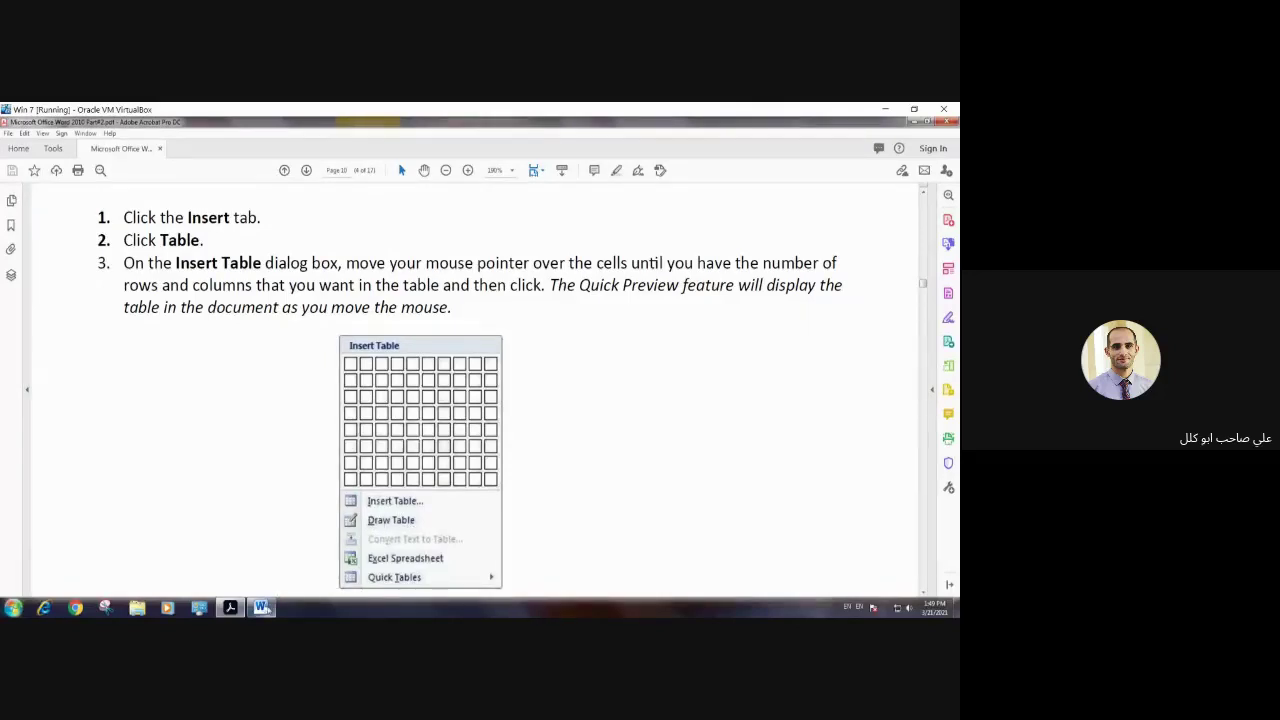
click(263, 609)
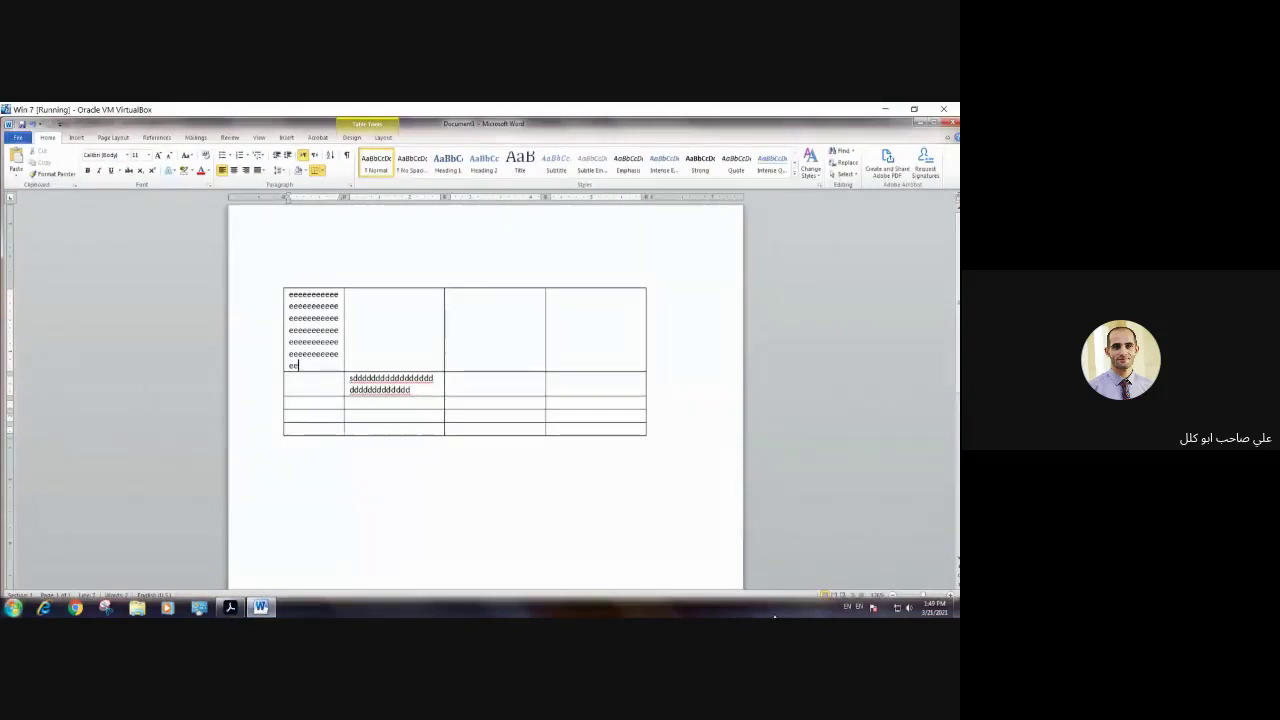